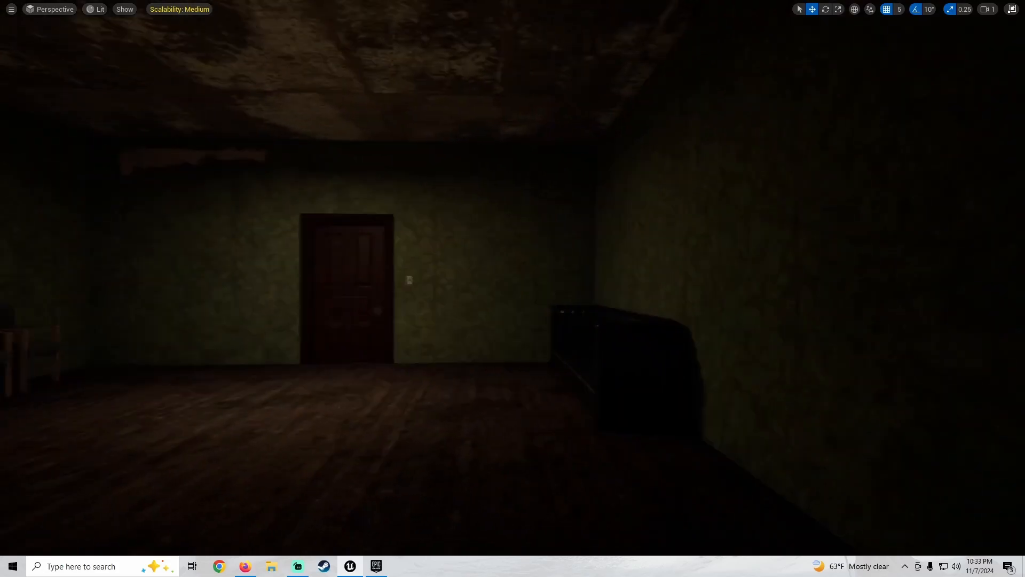
Look around the dark furnished room and the green-lit hall with the circular wall emblem
key("w")
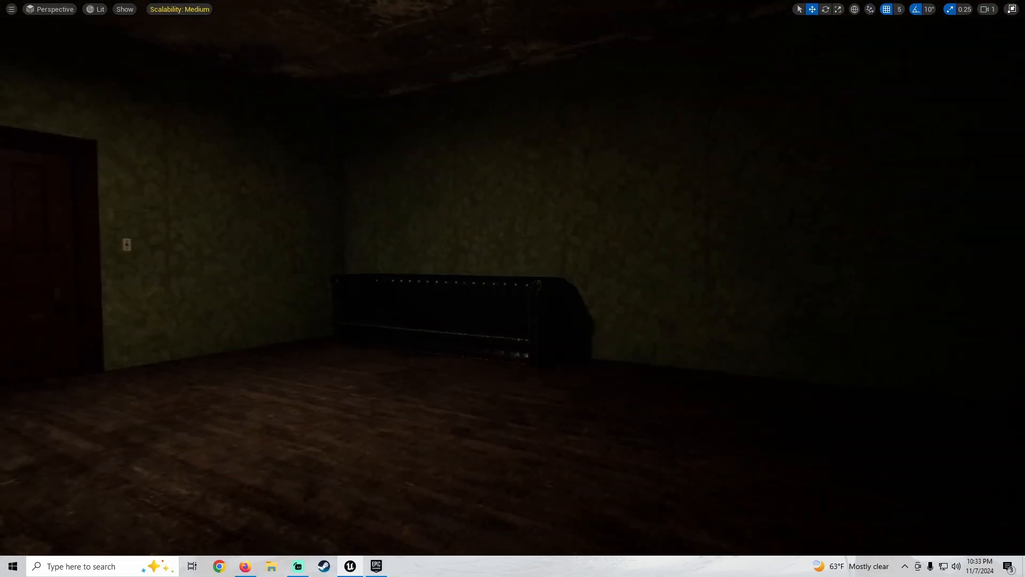
key("w")
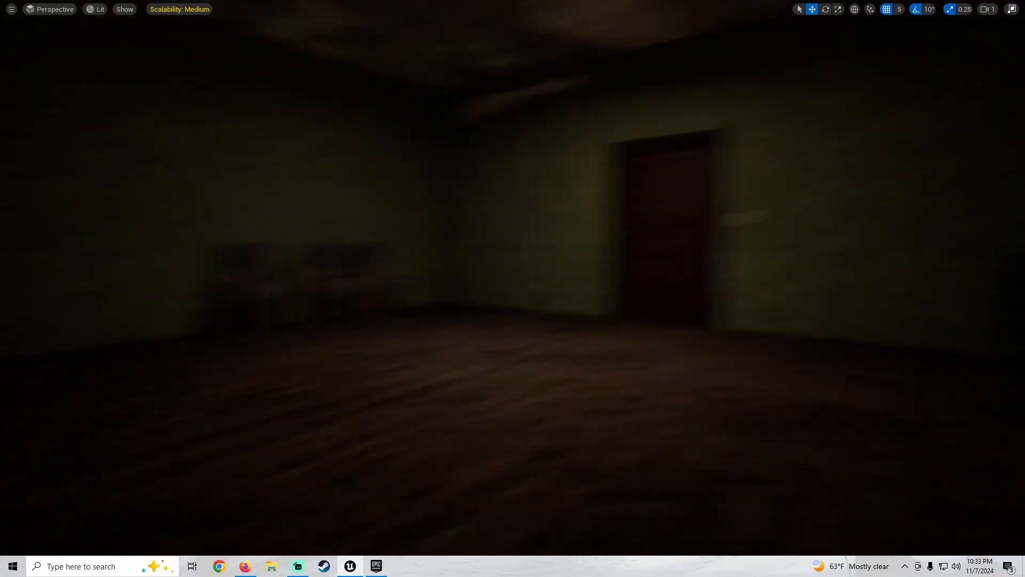
key("w")
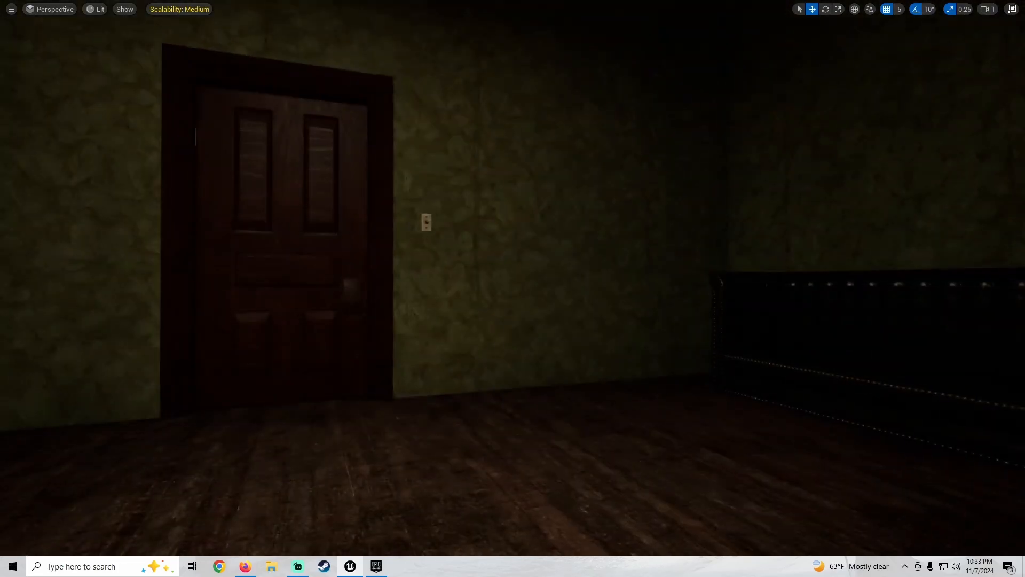
key("w")
key("w")
key("s")
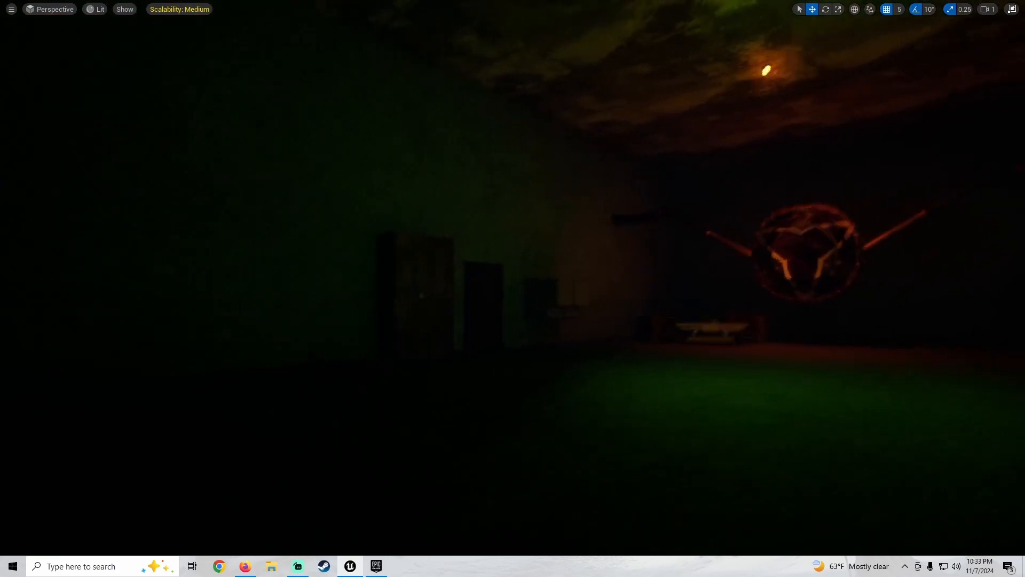
key("w")
mouse_move(507, 332)
right_mouse_down()
mouse_move(96, 331)
mouse_move(504, 328)
right_mouse_up()
Rotate the inner ring of the circular wall emblem by 10°
left_click(354, 245)
key("s")
right_click_drag(354, 246, 283, 264)
key("w")
key("w")
right_click_drag(462, 273, 414, 233)
key("e")
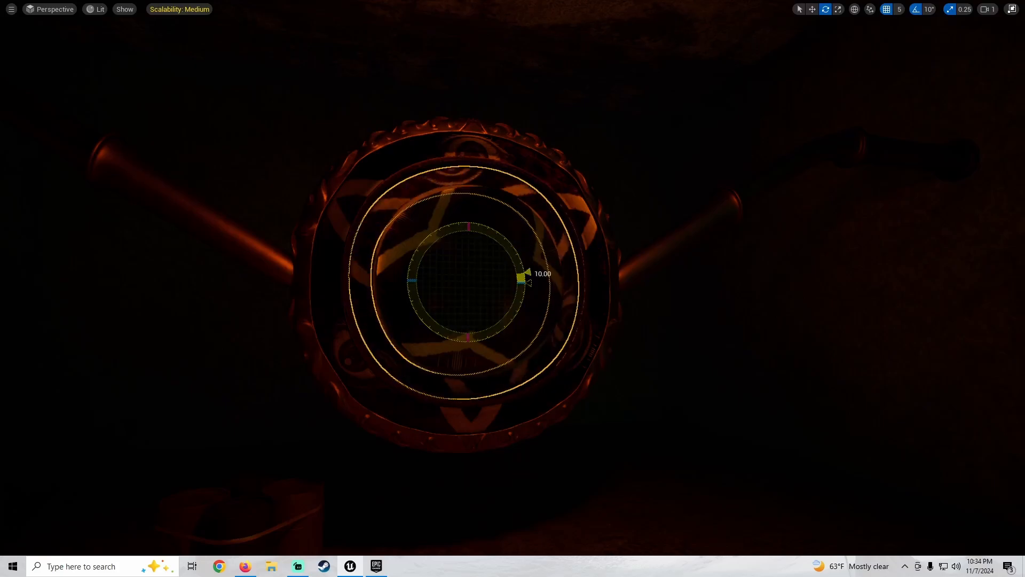
Raise the large metal door beside the green-lit pipe to uncover the doorway
right_click_drag(527, 272, 897, 333)
key("w")
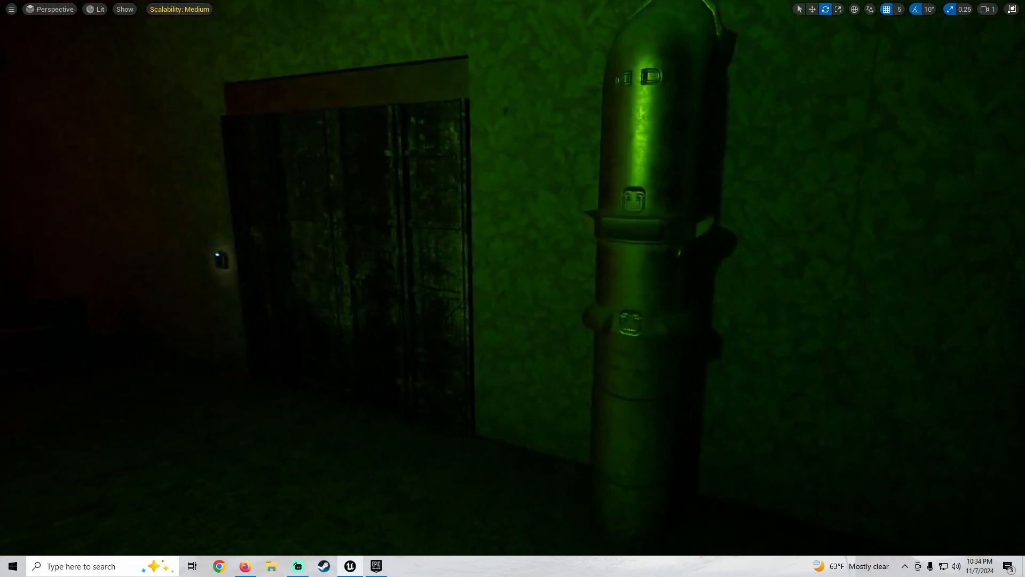
left_click(446, 307)
right_click_drag(446, 306, 286, 307)
key("w")
left_click_drag(489, 351, 484, 154)
key("w")
Turn the wall emblem's inner disc further with the rotation gizmo
right_click_drag(483, 154, 42, 149)
right_click_drag(555, 199, 472, 207)
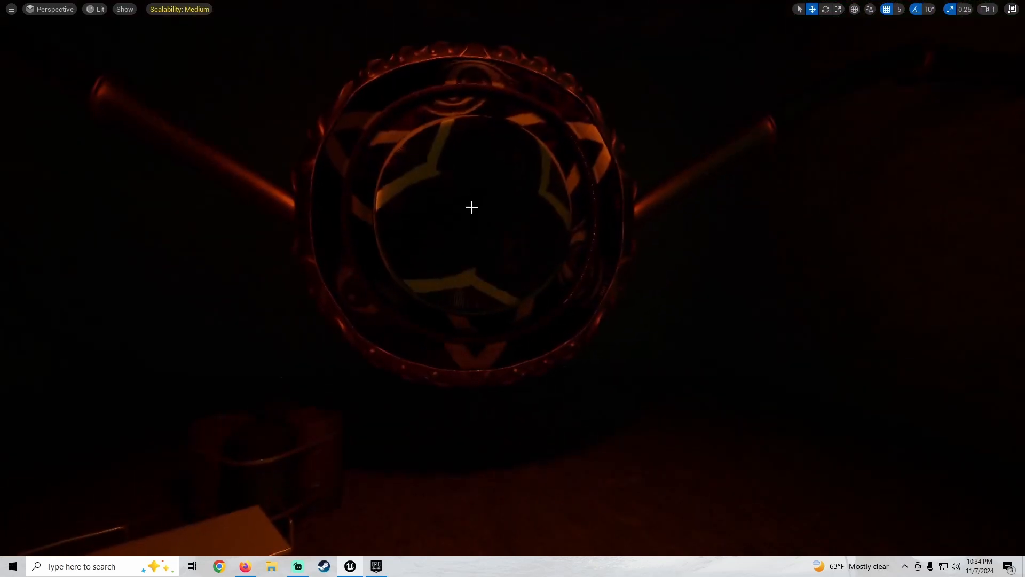
left_click_drag(441, 264, 409, 233)
left_click_drag(443, 264, 449, 267)
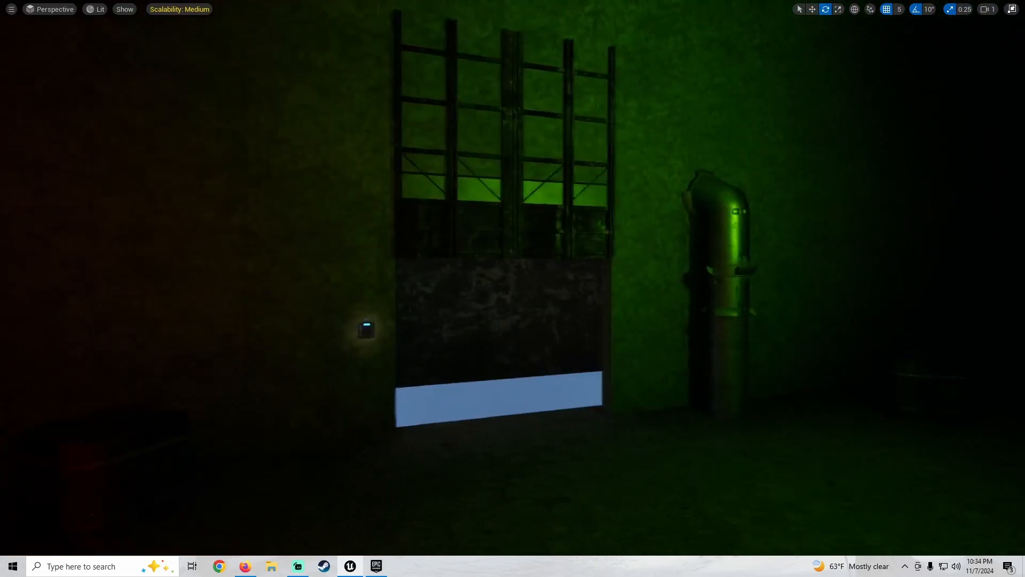
Try to shift the raised metal door slightly higher above the doorway
mouse_move(455, 229)
right_mouse_down()
mouse_move(443, 208)
mouse_move(455, 229)
right_mouse_up()
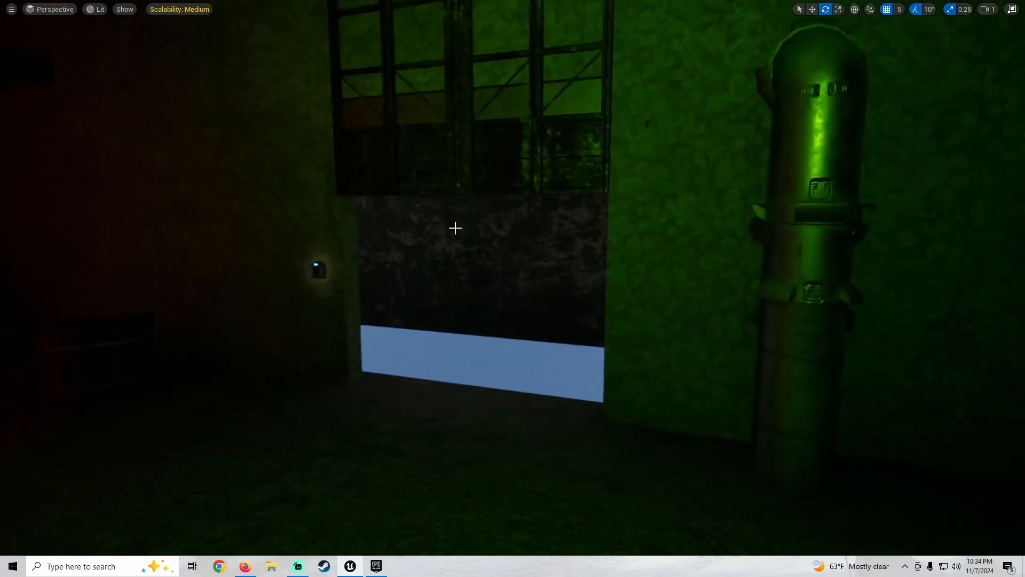
left_click(470, 179)
mouse_move(470, 148)
left_mouse_down()
mouse_move(472, 244)
mouse_move(457, 103)
mouse_move(464, 134)
left_mouse_up()
right_click_drag(464, 134, 448, 175)
Undo the emblem rotations and the raising of the metal door
key("ctrl+z")
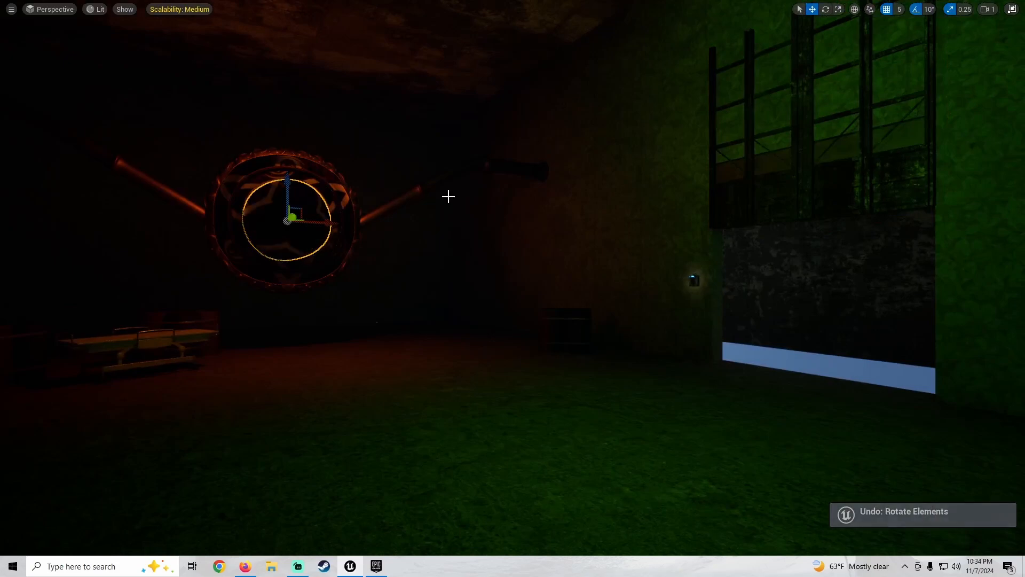
key("ctrl+z")
key("ctrl+z")
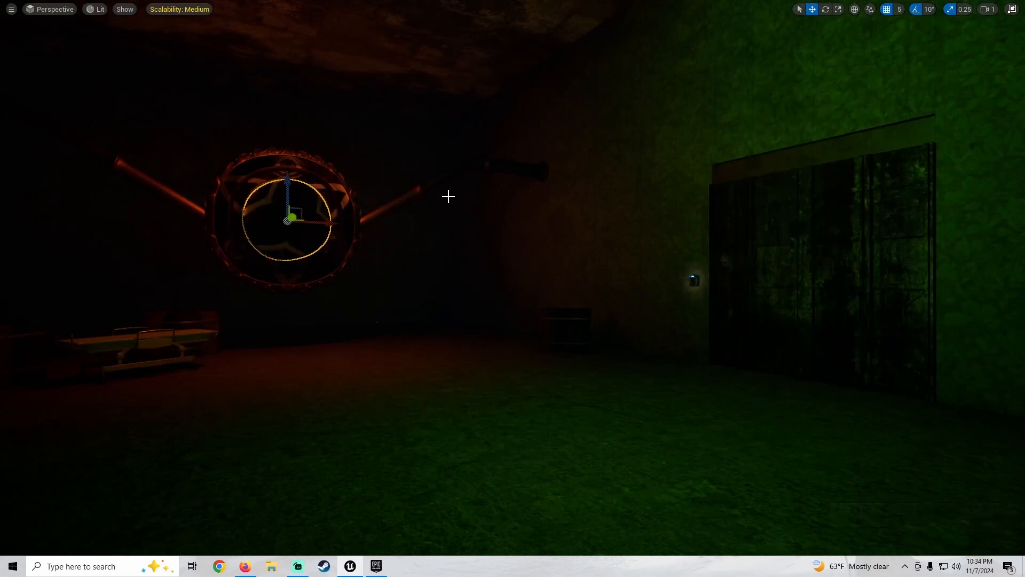
key("ctrl+z")
right_click_drag(459, 213, 510, 179)
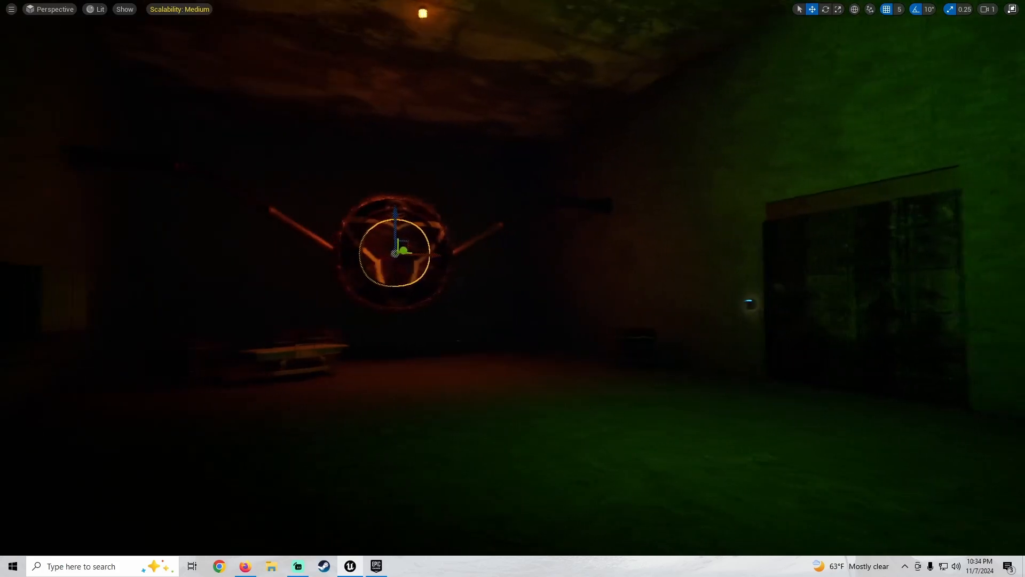
right_click_drag(485, 264, 497, 267)
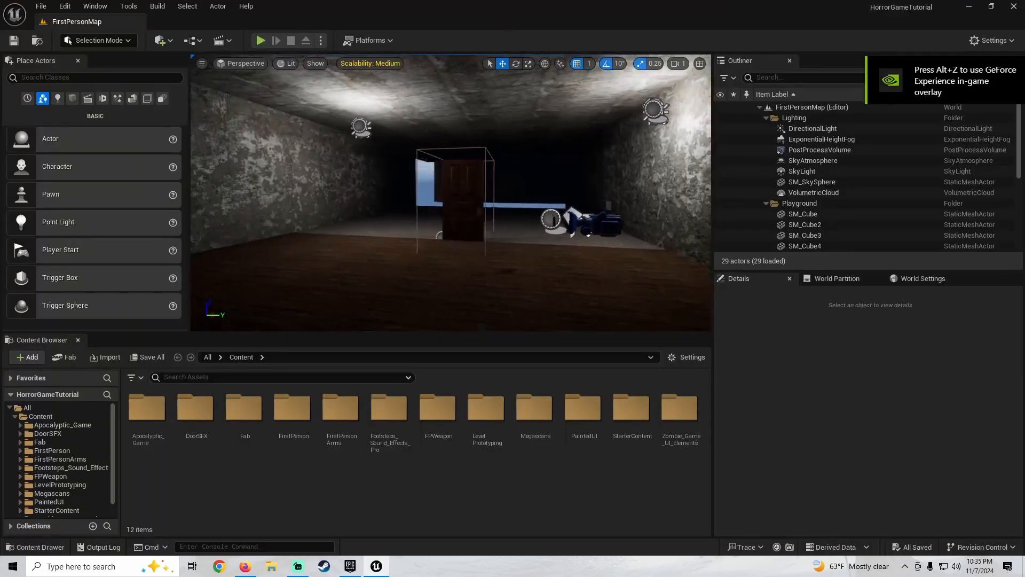
Open the BP_FirstPersonCharacter blueprint from the FirstPerson/Blueprints folder of the HorrorGameTutorial project
right_click_drag(451, 192, 424, 202)
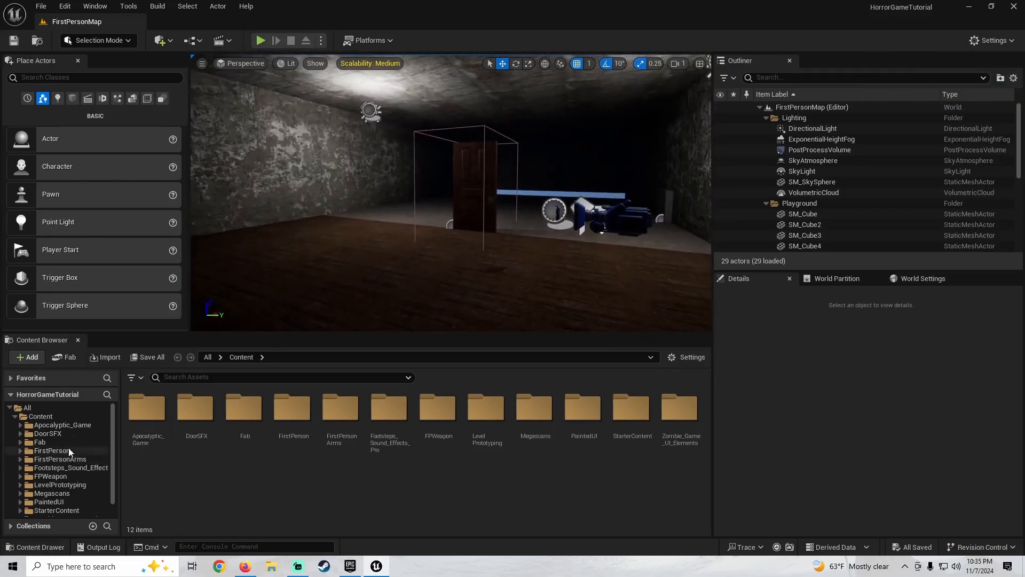
left_click(52, 452)
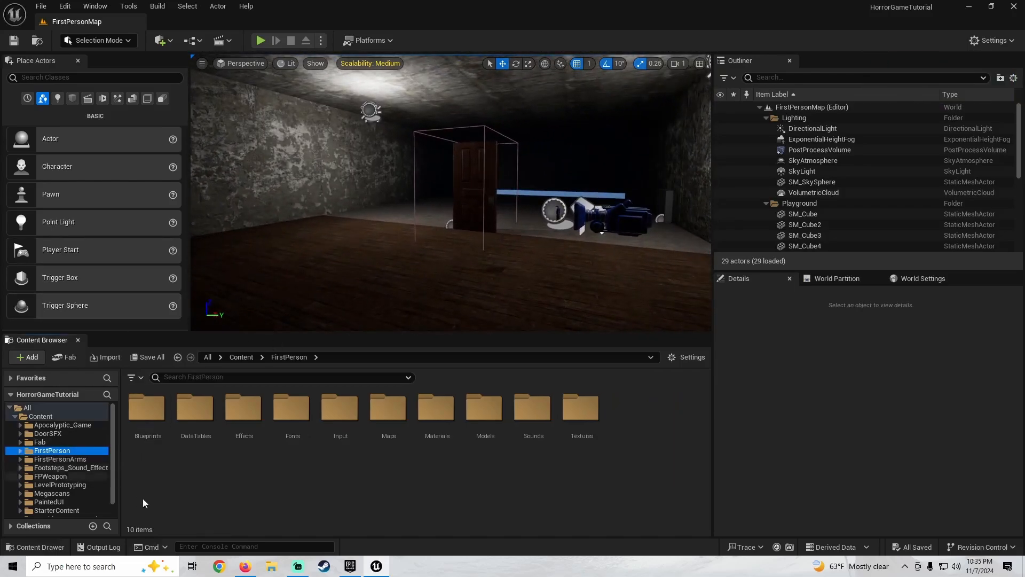
double_click(147, 408)
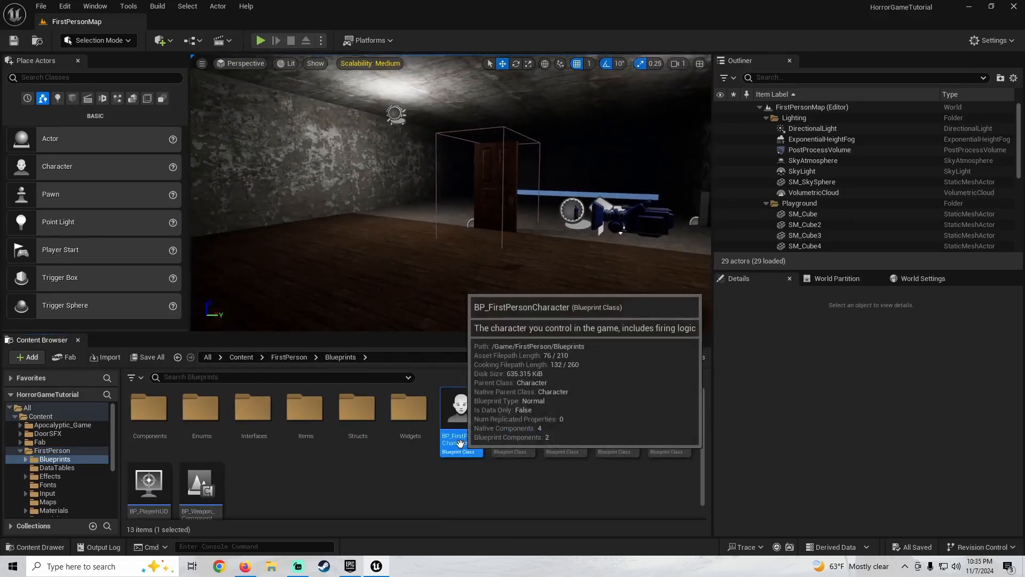
double_click(460, 444)
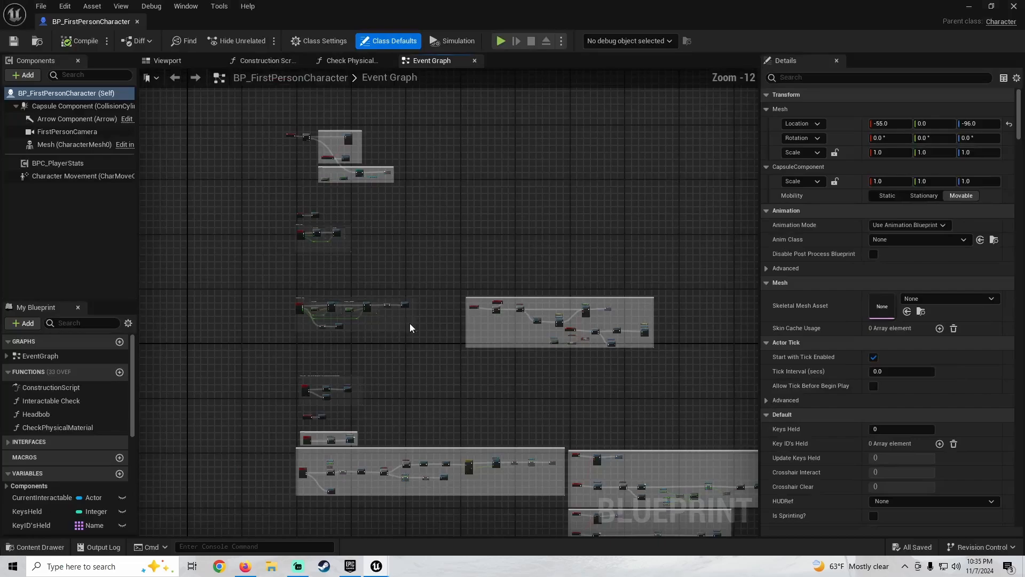
Examine the node groups in the character blueprint's Event Graph, including the commented sections and input events
right_click_drag(493, 379, 503, 359)
scroll(386, 230, "up", 6)
right_click_drag(600, 324, 307, 162)
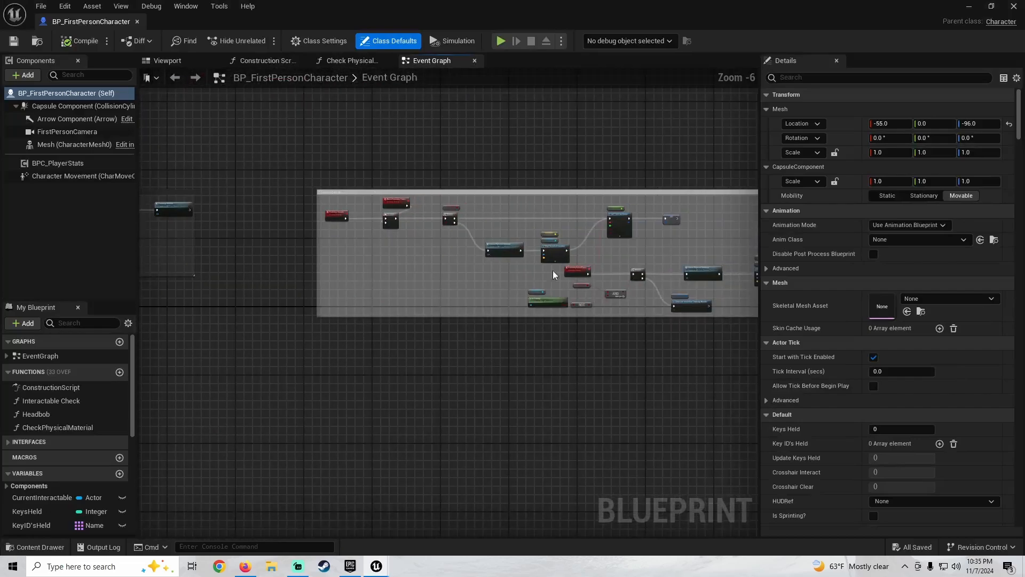
scroll(681, 314, "up", 1)
scroll(655, 373, "down", 4)
right_click_drag(654, 374, 362, 0)
right_click_drag(223, 0, 549, 363)
right_click_drag(271, 223, 370, 408)
scroll(370, 408, "down", 3)
right_click_drag(370, 408, 425, 338)
scroll(400, 232, "up", 6)
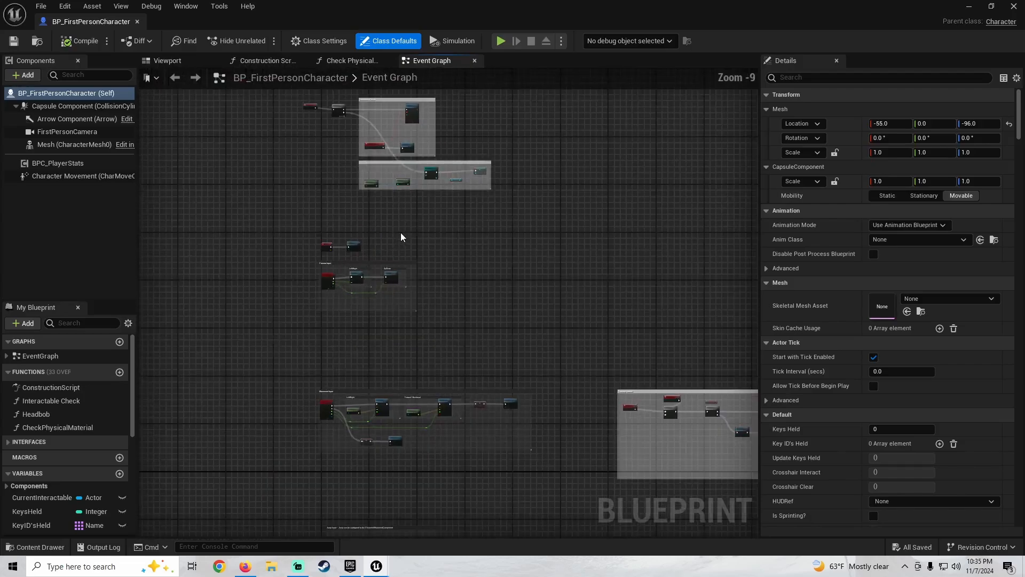
right_click_drag(252, 320, 283, 347)
Review the character blueprint's variables and inspect the details of CurrentInteractable
scroll(27, 463, "down", 4)
scroll(27, 464, "down", 4)
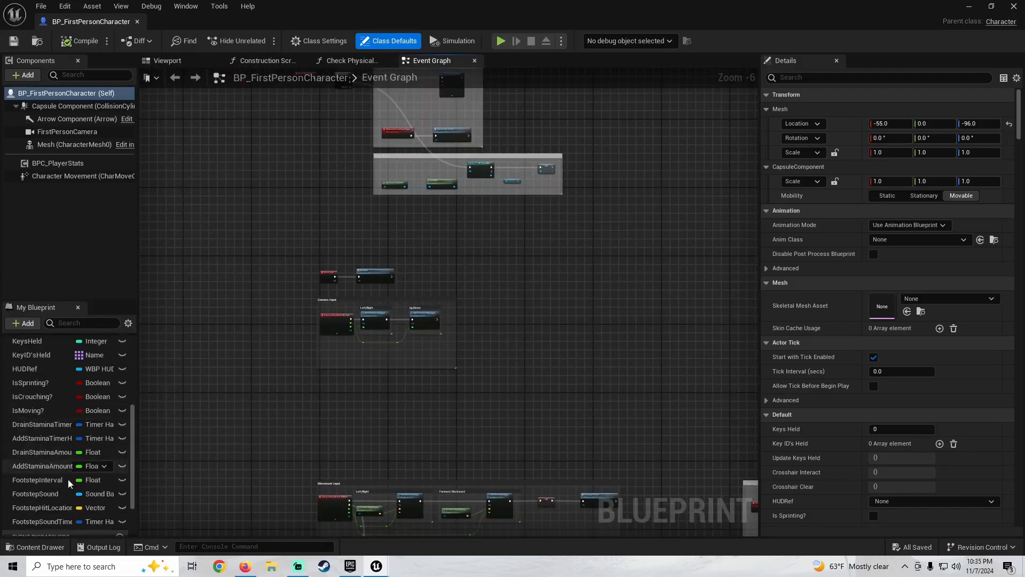
scroll(37, 403, "down", 1)
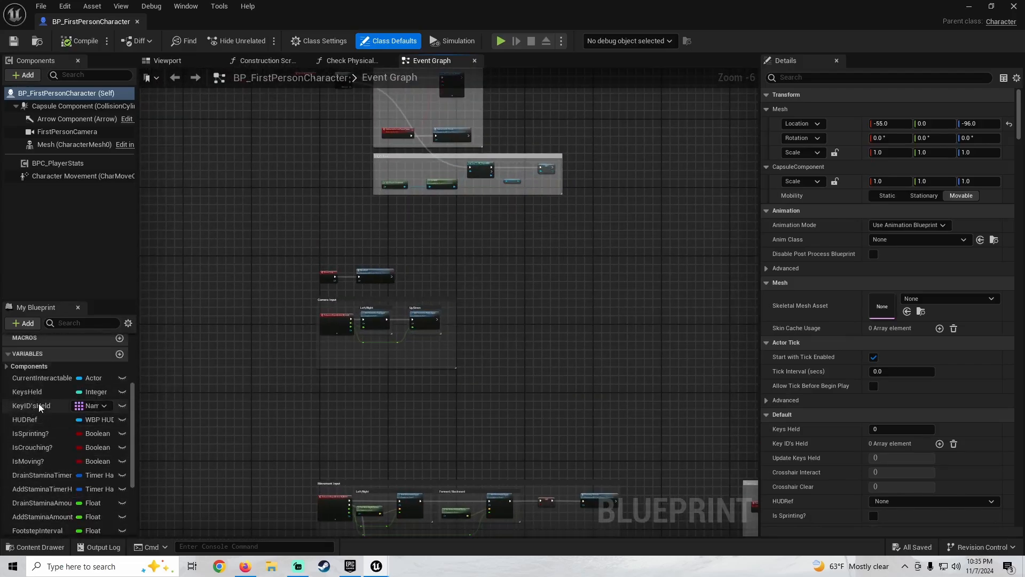
scroll(32, 433, "up", 4)
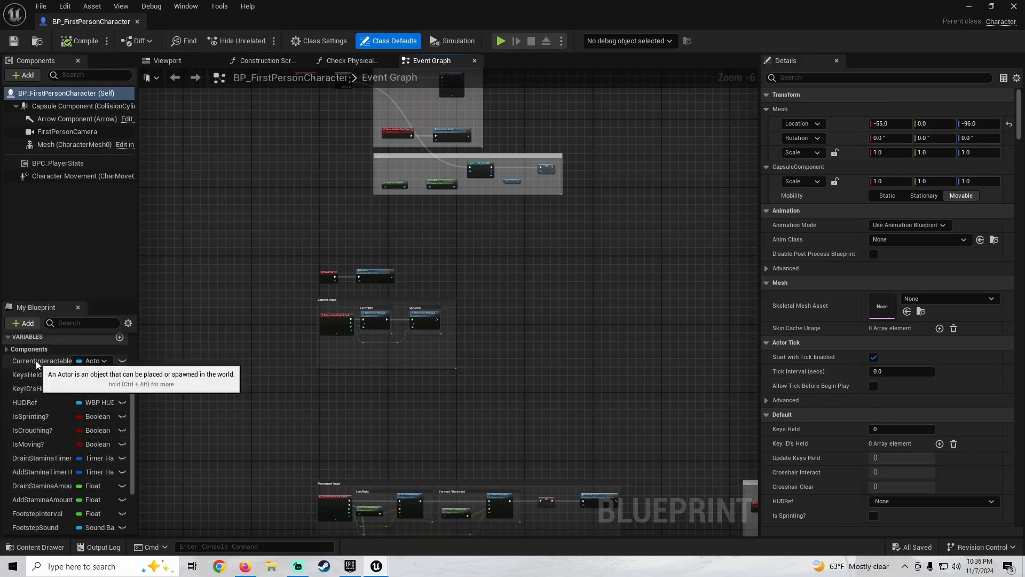
left_click(36, 361)
scroll(34, 464, "down", 5)
scroll(33, 440, "up", 5)
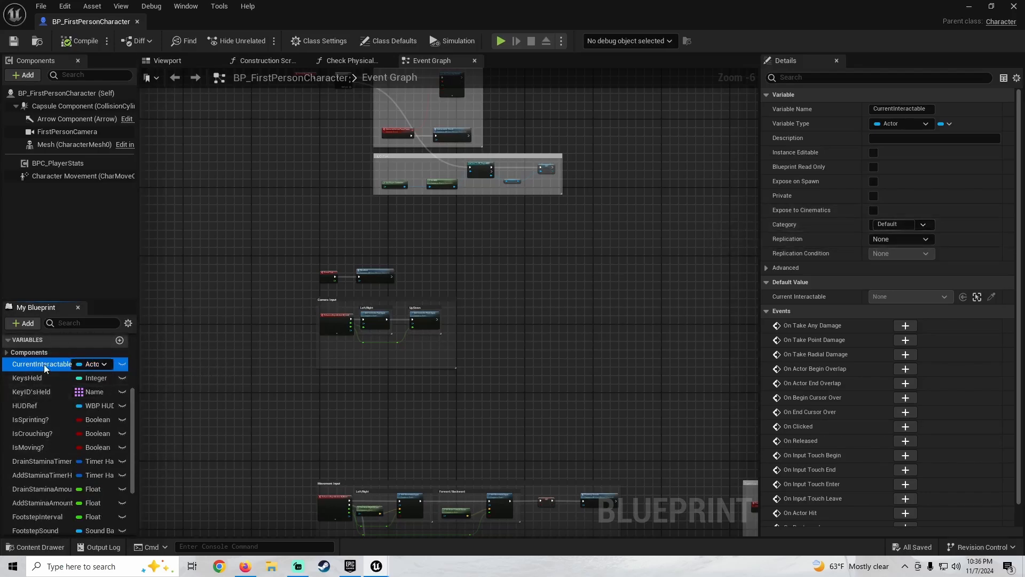
scroll(43, 502, "down", 2)
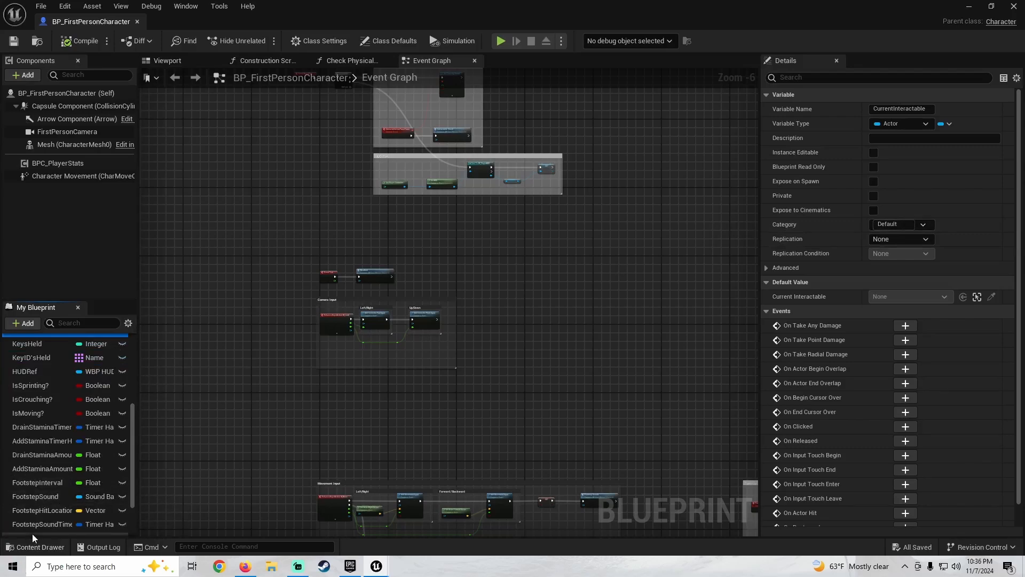
Assign the HUDRef variable to a new category named References and collapse that category
left_click(31, 371)
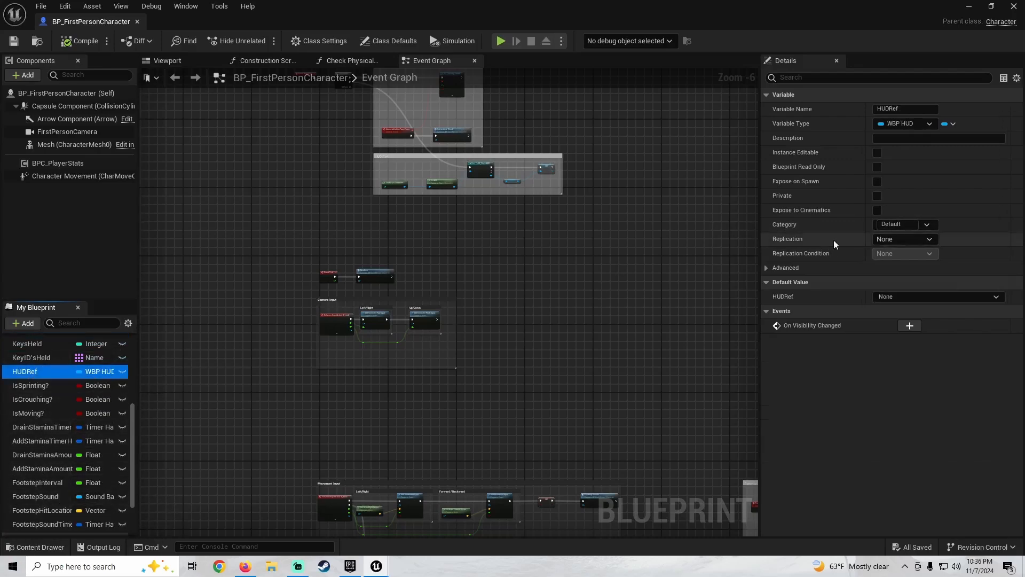
left_click_drag(903, 225, 771, 217)
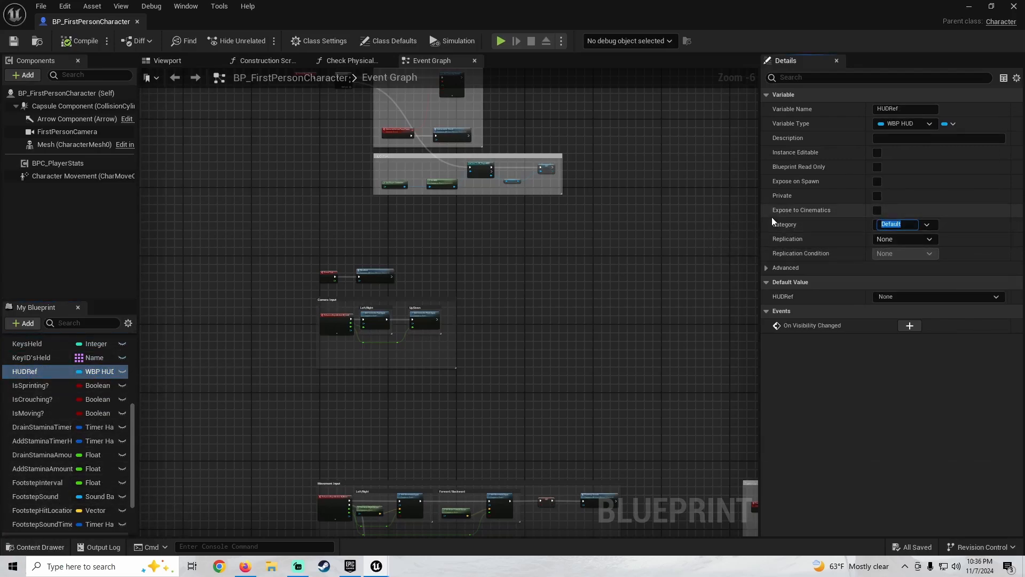
type("References")
key("Return")
scroll(22, 380, "up", 2)
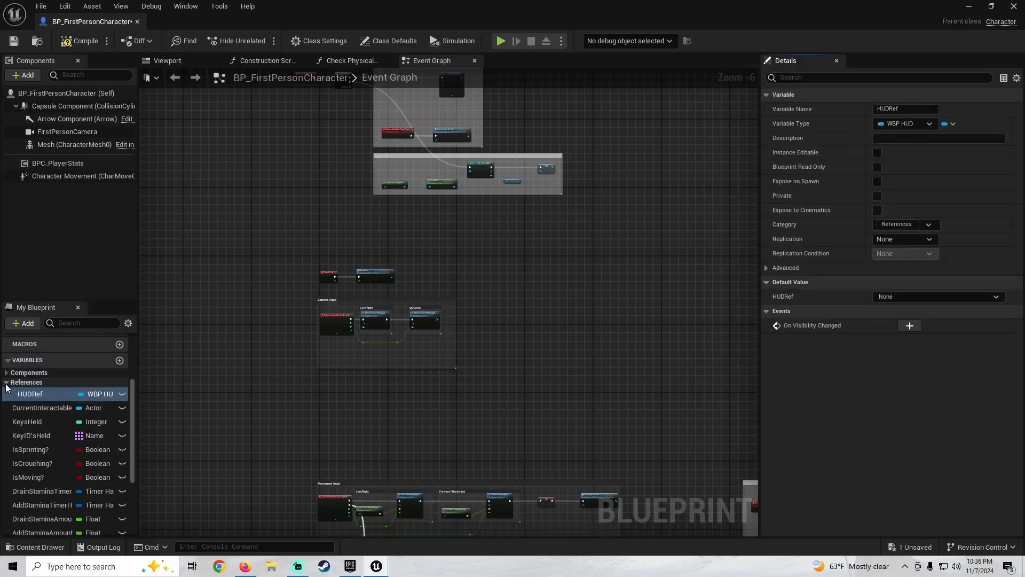
left_click(6, 383)
Assign the CurrentInteractable variable to a new category named Items
left_click(42, 394)
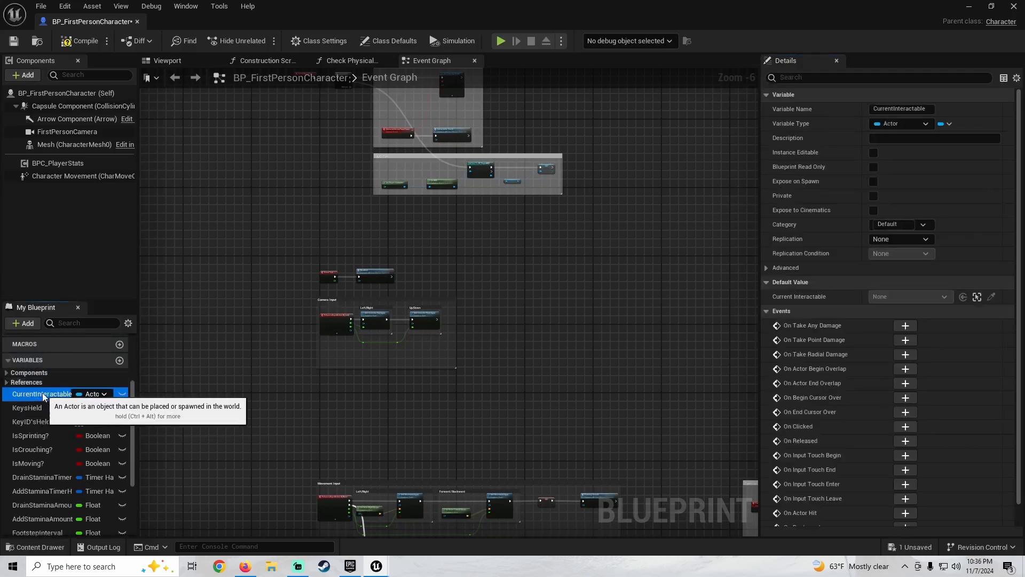
left_click(892, 224)
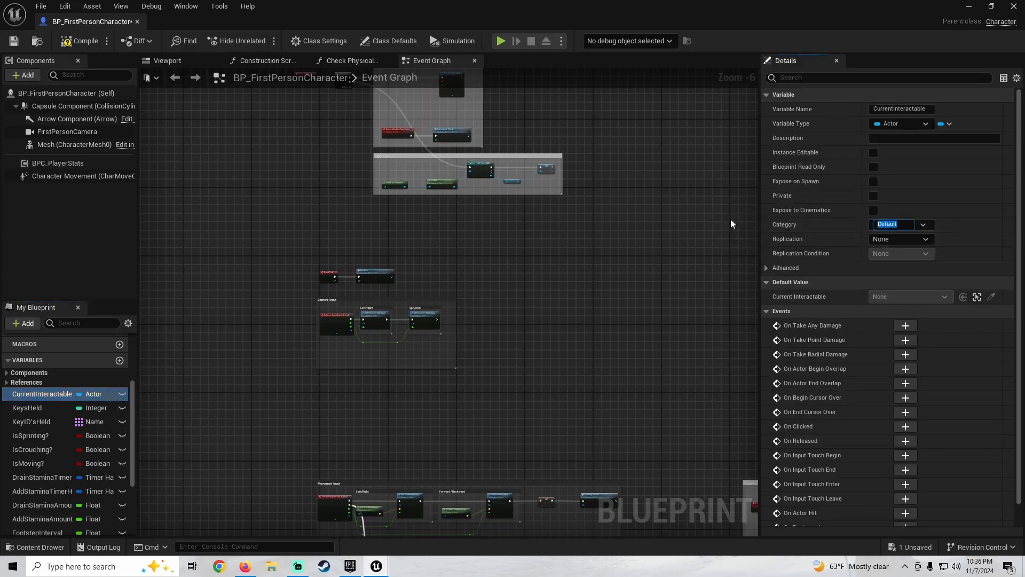
type("Items")
key("Return")
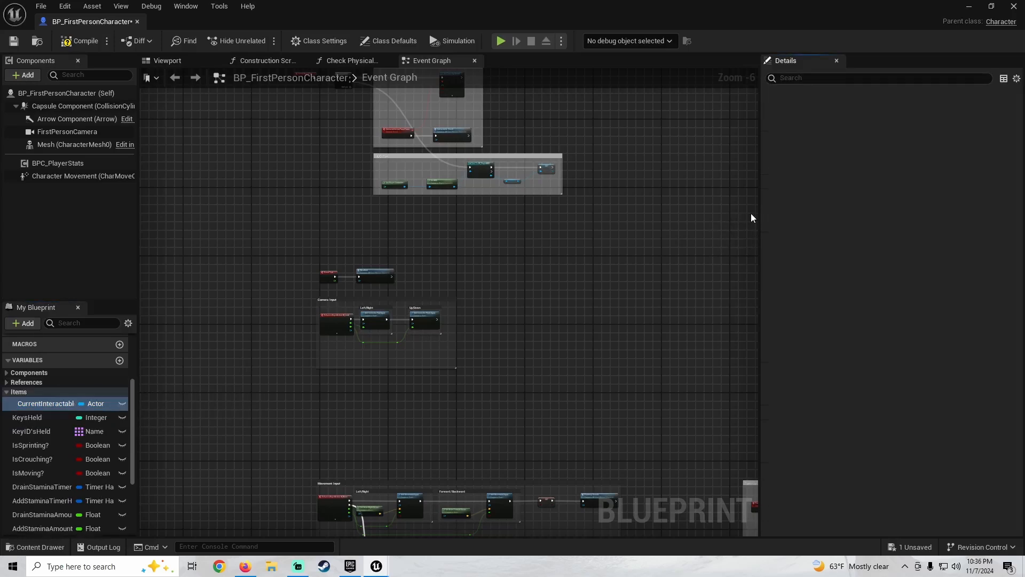
Move the KeysHeld and KeyID'sHeld variables into the existing Items category
left_click(32, 420)
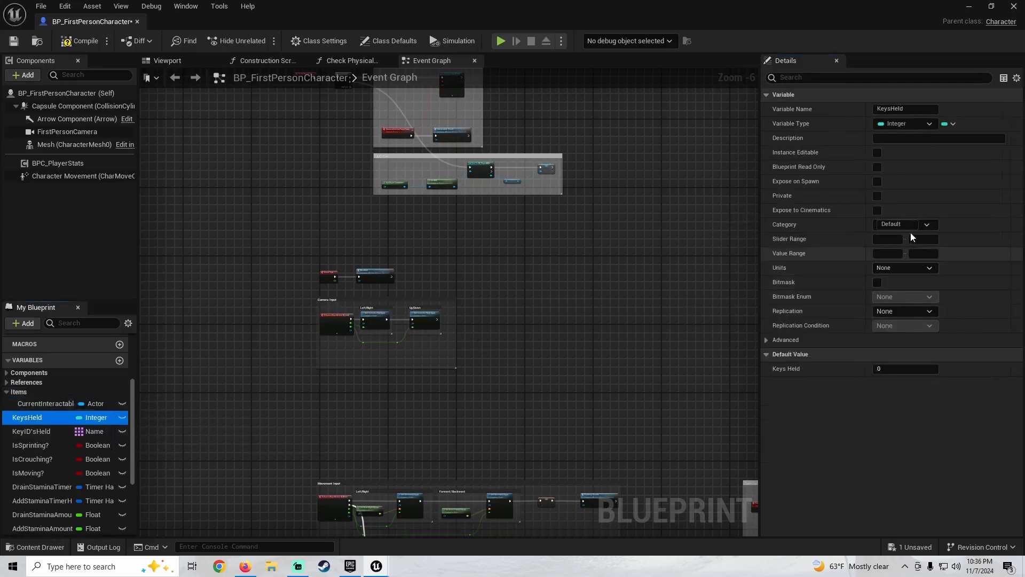
left_click(927, 224)
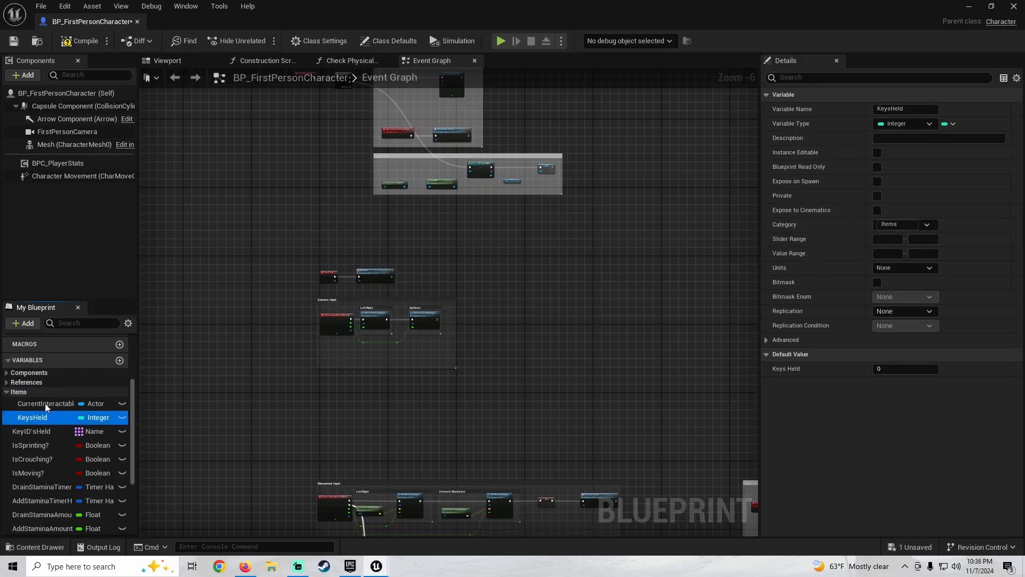
left_click(30, 430)
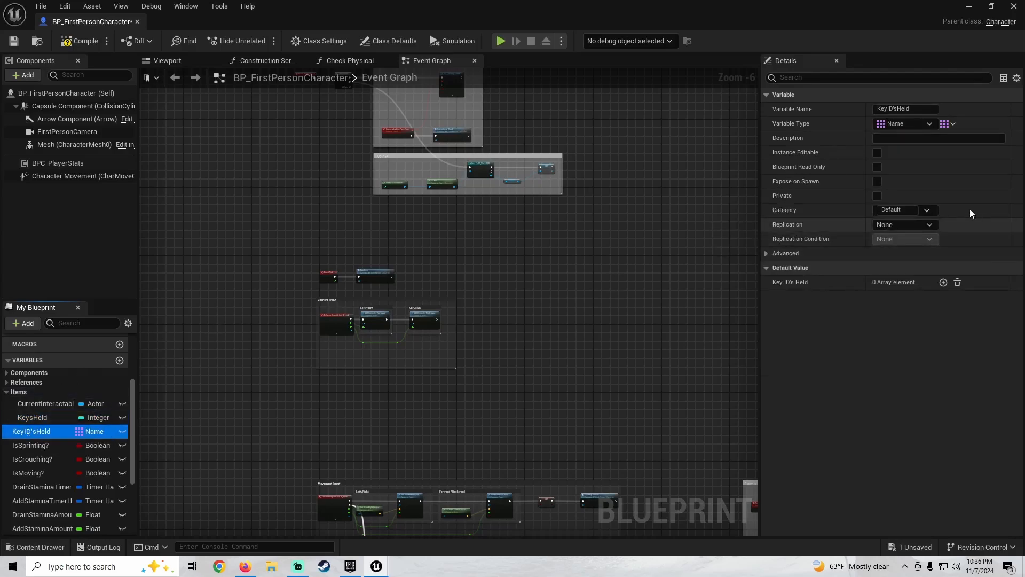
left_click(927, 209)
left_click(887, 239)
left_click(29, 425)
Assign the IsSprinting? variable to a new category named Booleans
scroll(27, 419, "down", 3)
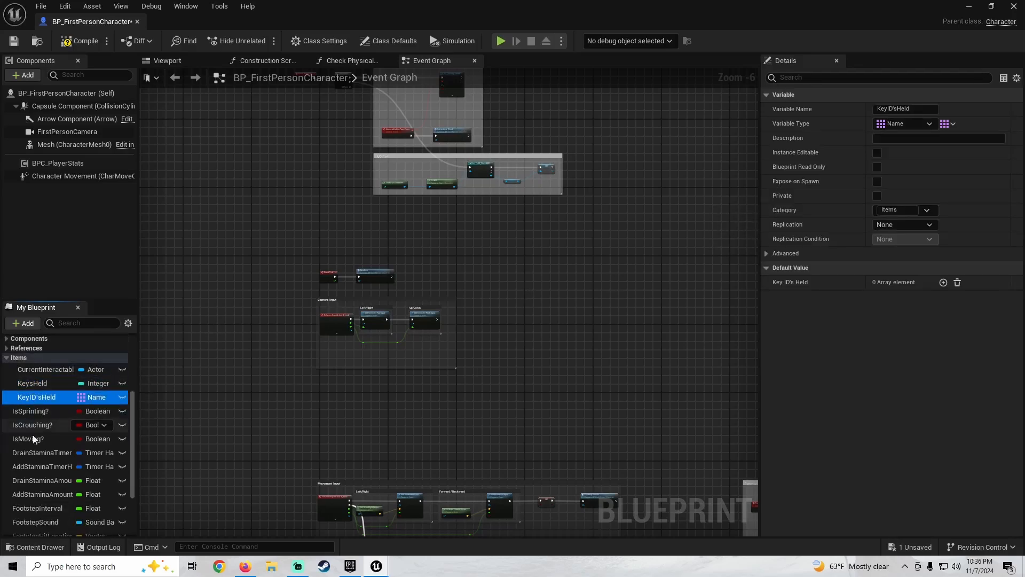
left_click(30, 376)
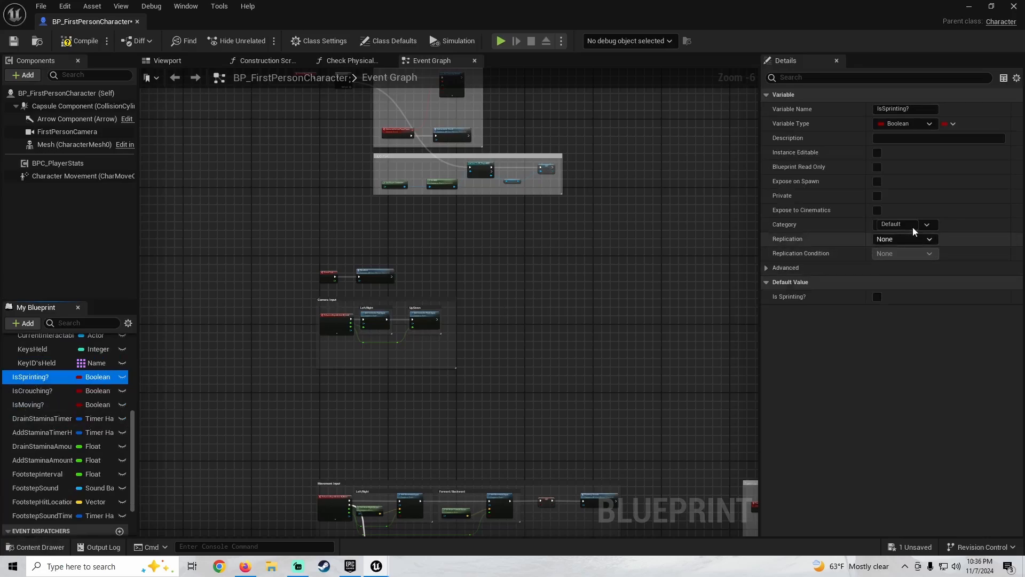
left_click(897, 224)
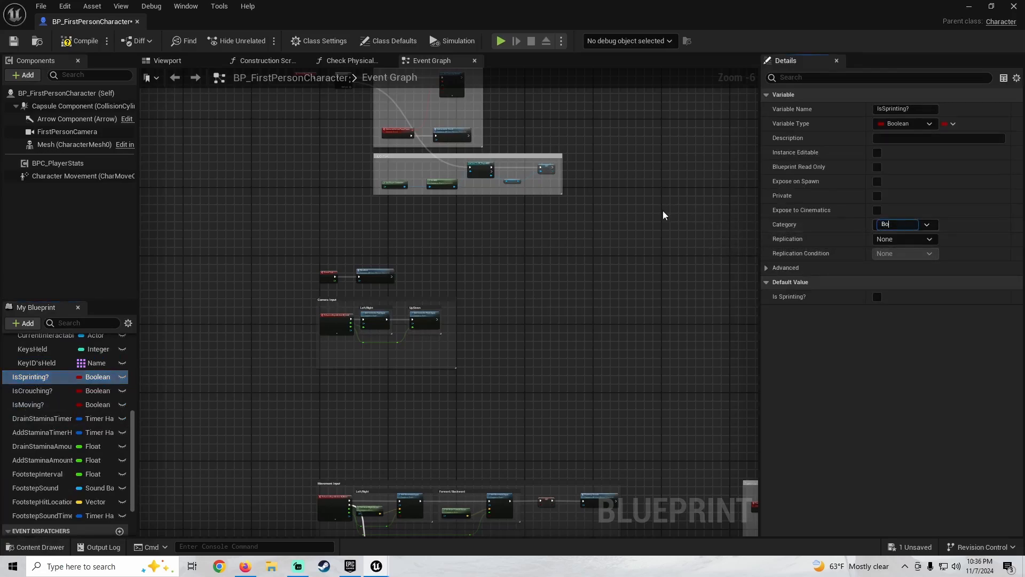
key("Return")
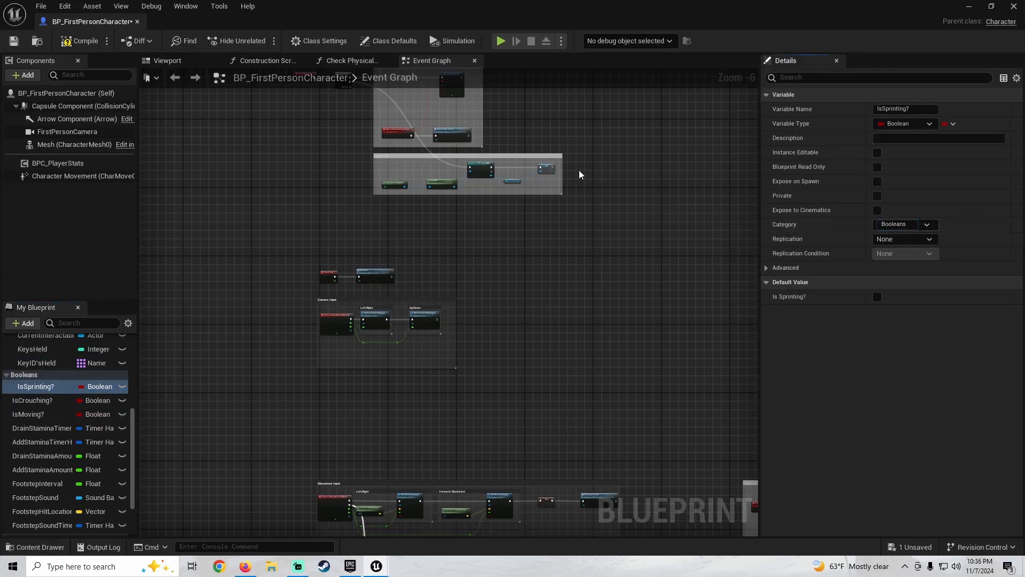
Move the IsCrouching? and IsMoving? variables into the existing Booleans category
left_click(32, 400)
left_click(927, 224)
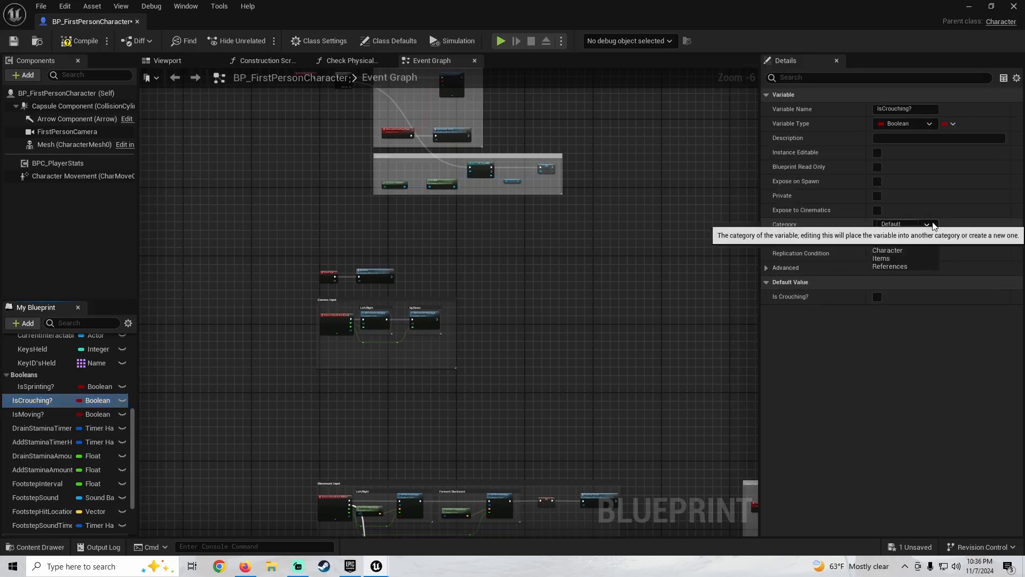
left_click(888, 243)
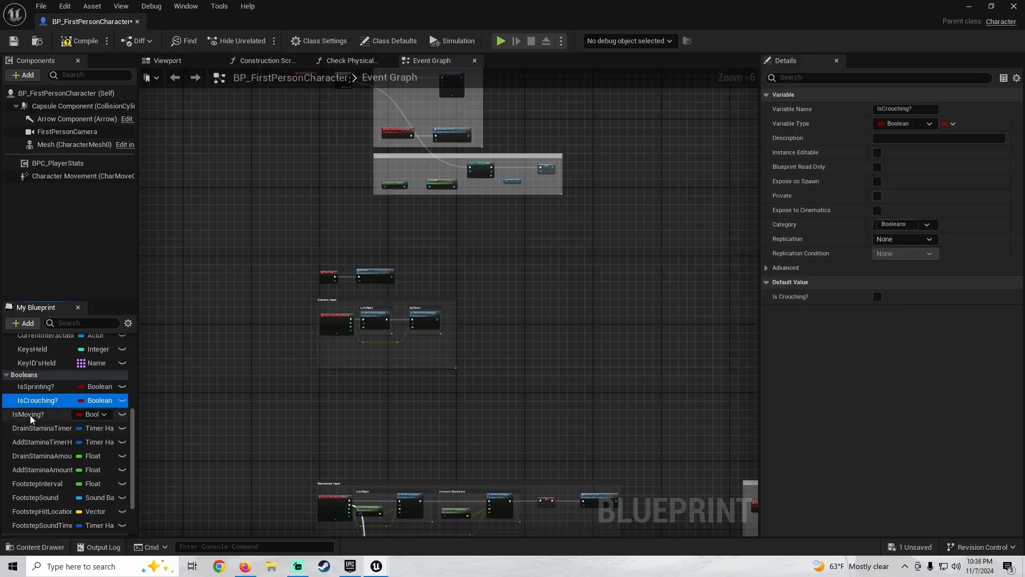
left_click(30, 414)
left_click(935, 223)
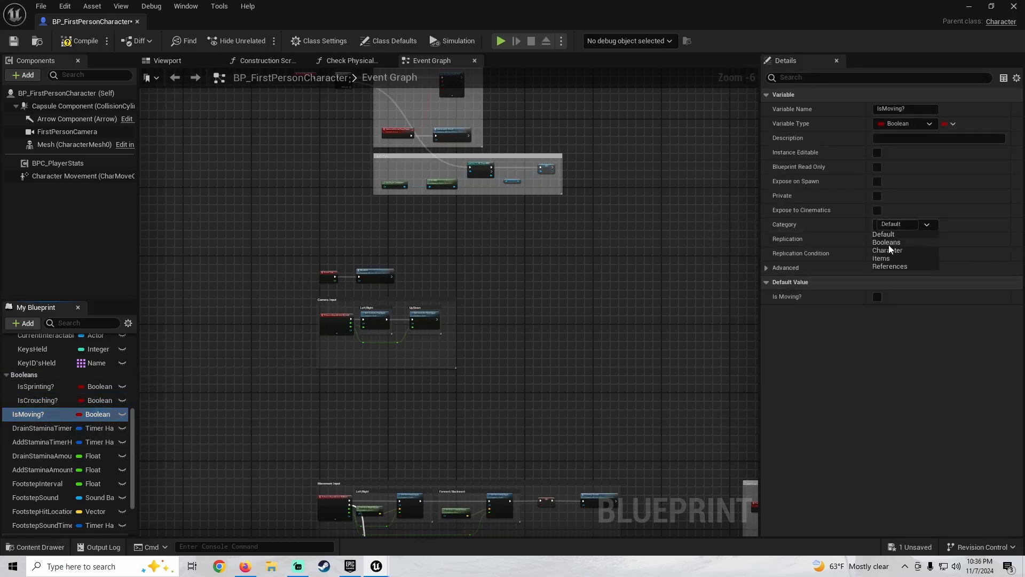
left_click(888, 245)
Assign the DrainStaminaTimerHandle variable to a new category named Timers
left_click(39, 429)
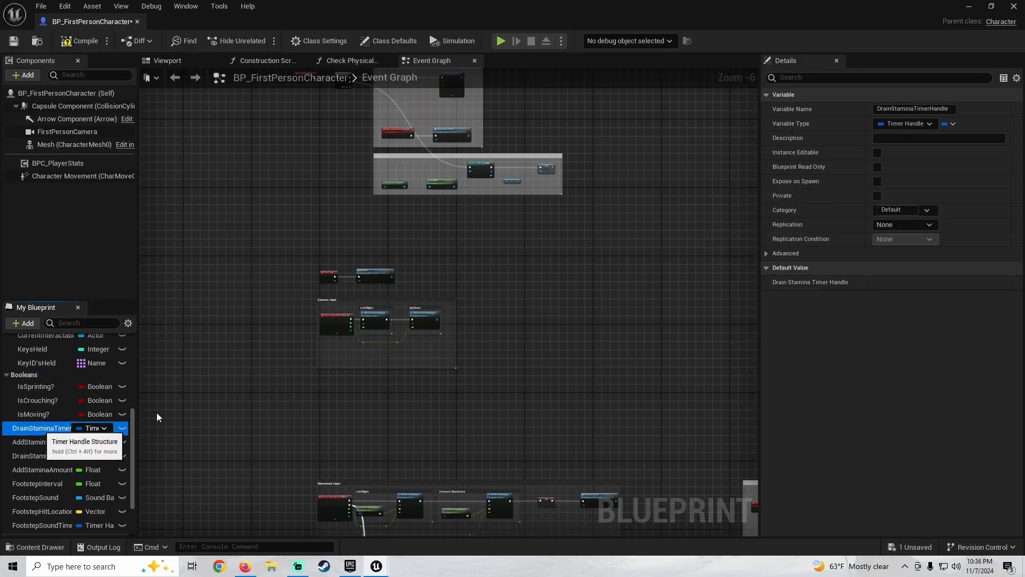
left_click(908, 209)
key("ctrl+a")
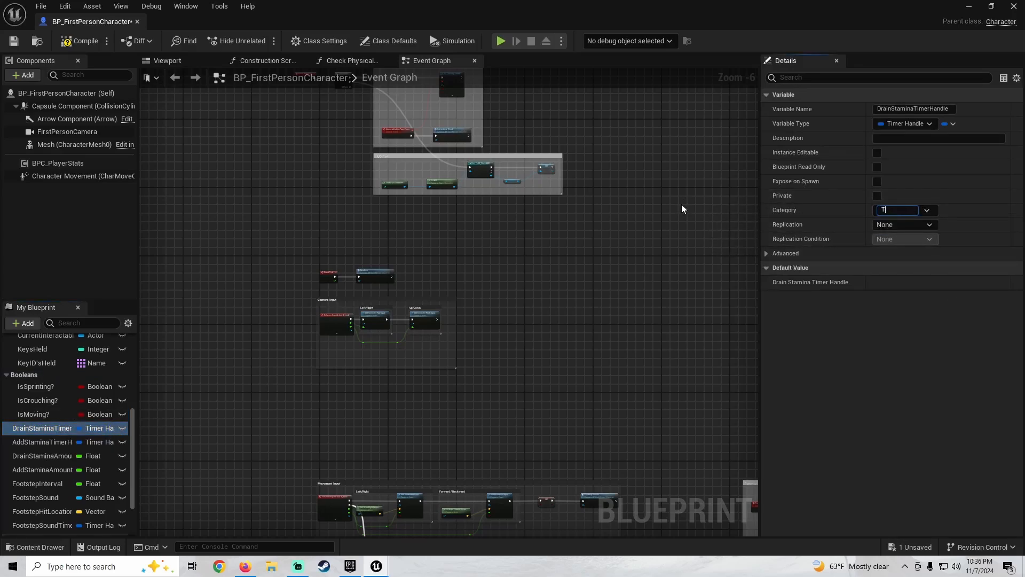
type("Timers")
key("Return")
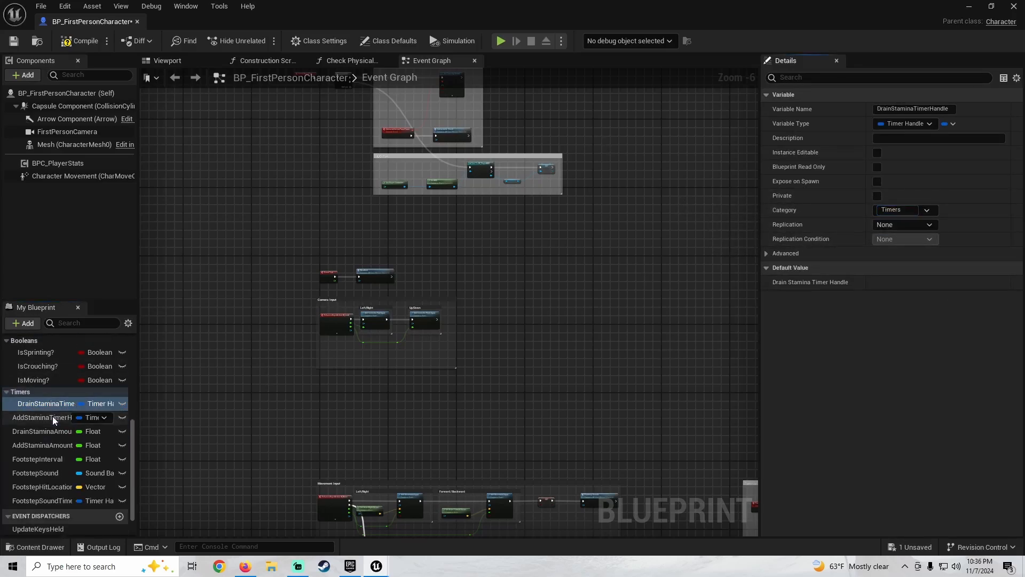
Move the AddStaminaTimerHandle and FootstepSoundTimerHandle variables into the existing Timers category
left_click(31, 418)
left_click(928, 210)
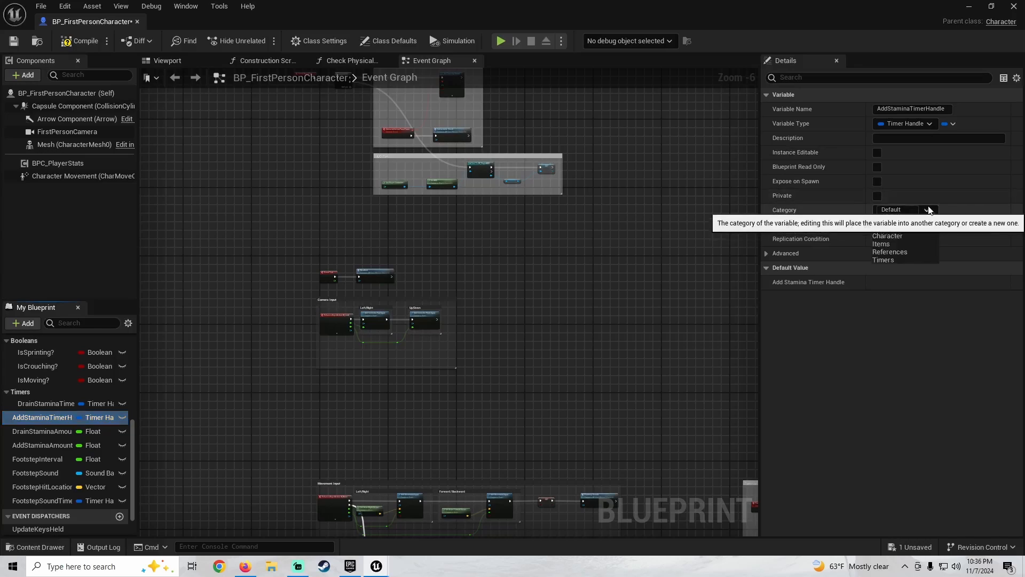
left_click(884, 261)
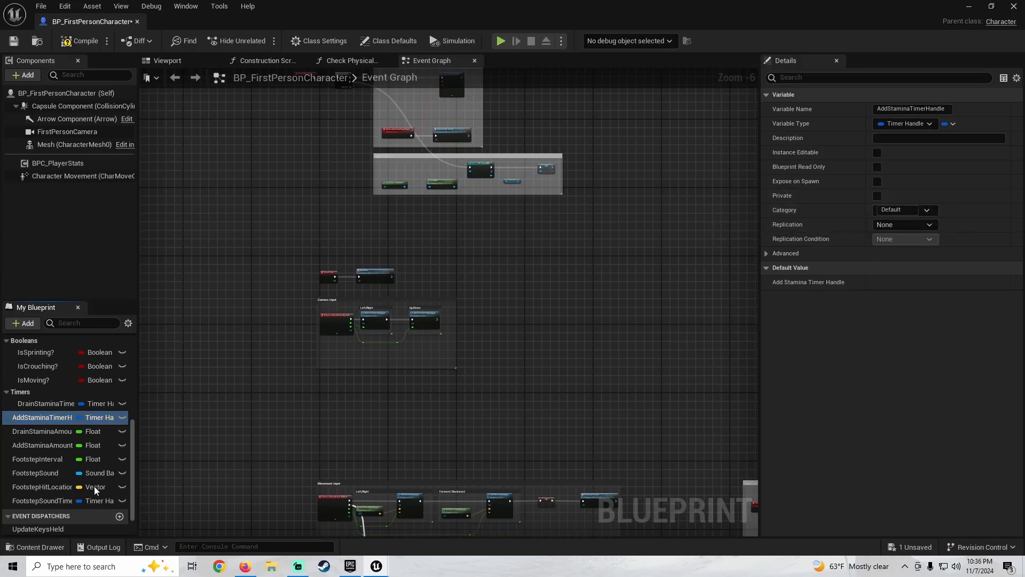
left_click(43, 500)
left_click(918, 211)
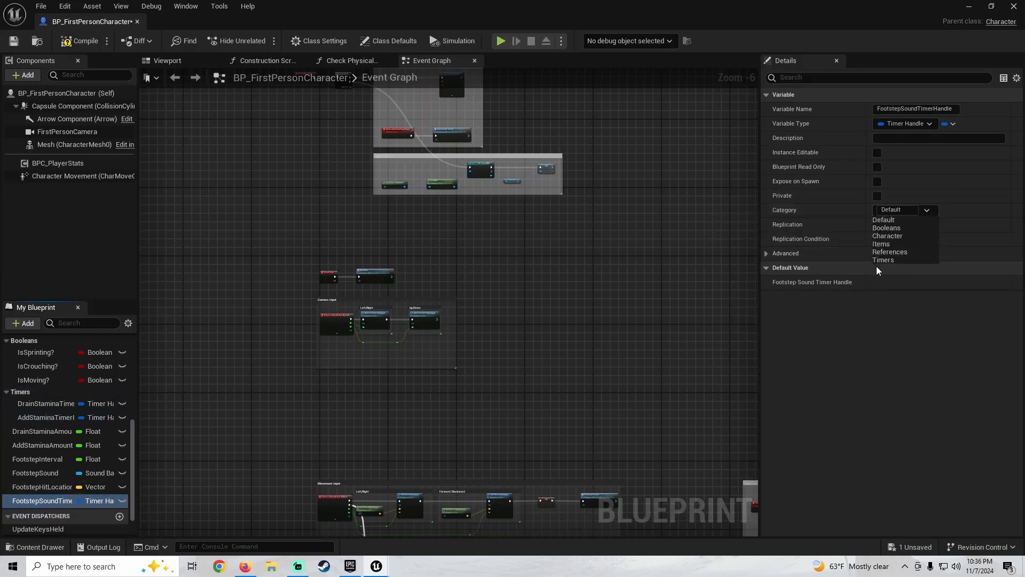
scroll(8, 418, "up", 4)
scroll(9, 419, "down", 3)
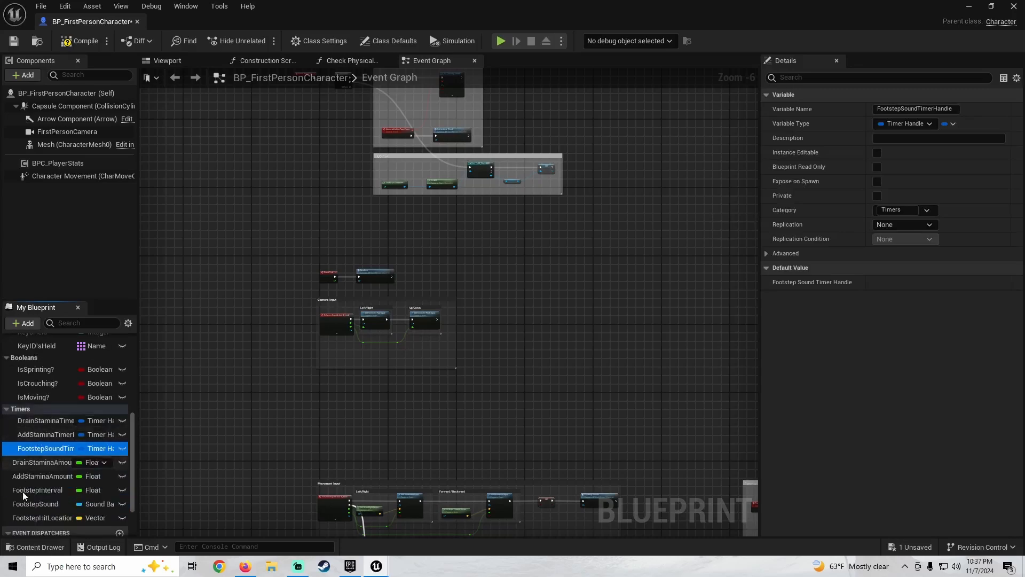
Assign the FootstepInterval variable to a new category named Footstep
scroll(21, 406, "down", 3)
left_click(39, 417)
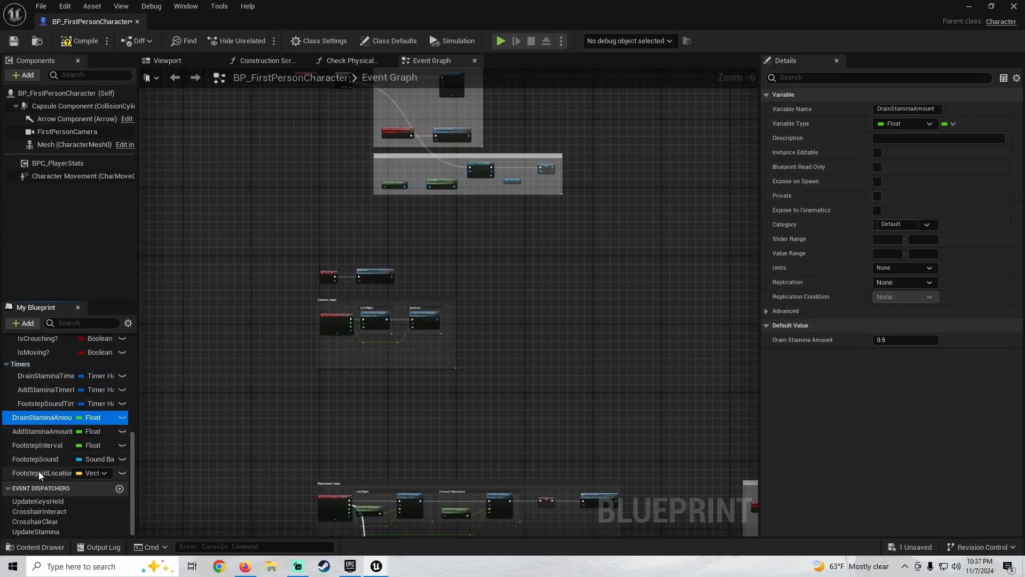
left_click(38, 445)
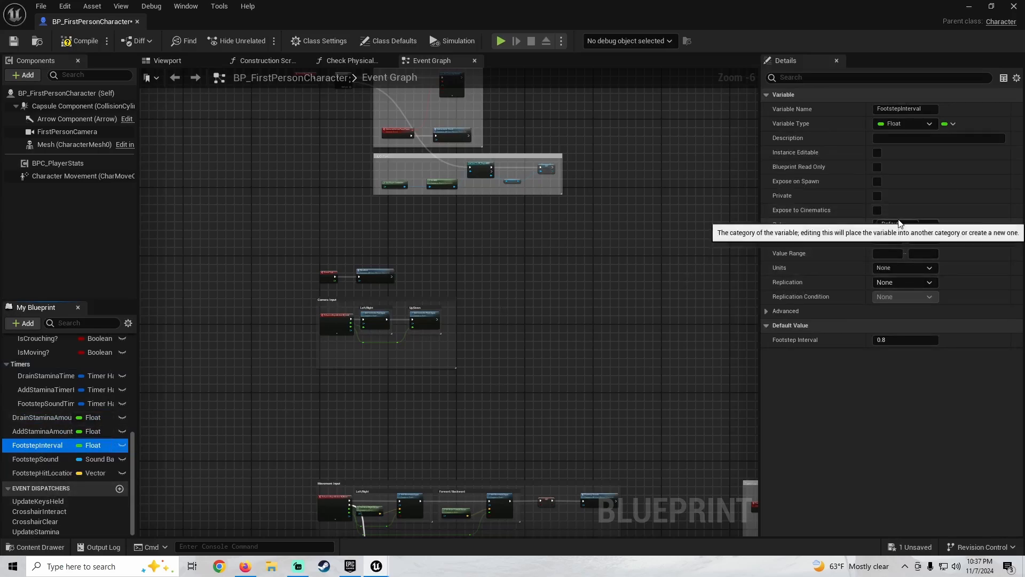
left_click_drag(905, 224, 772, 222)
type("Footstep")
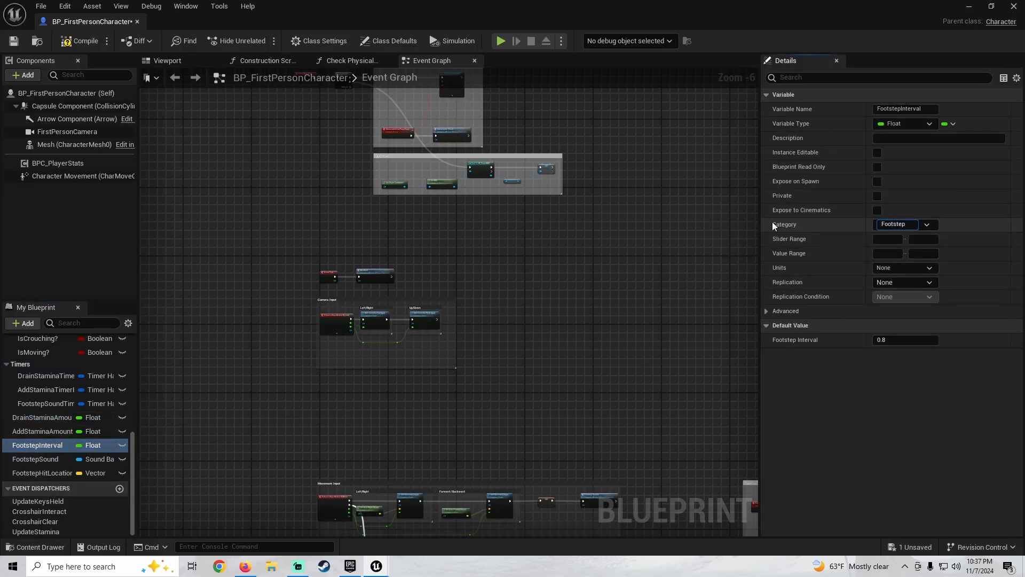
key("Return")
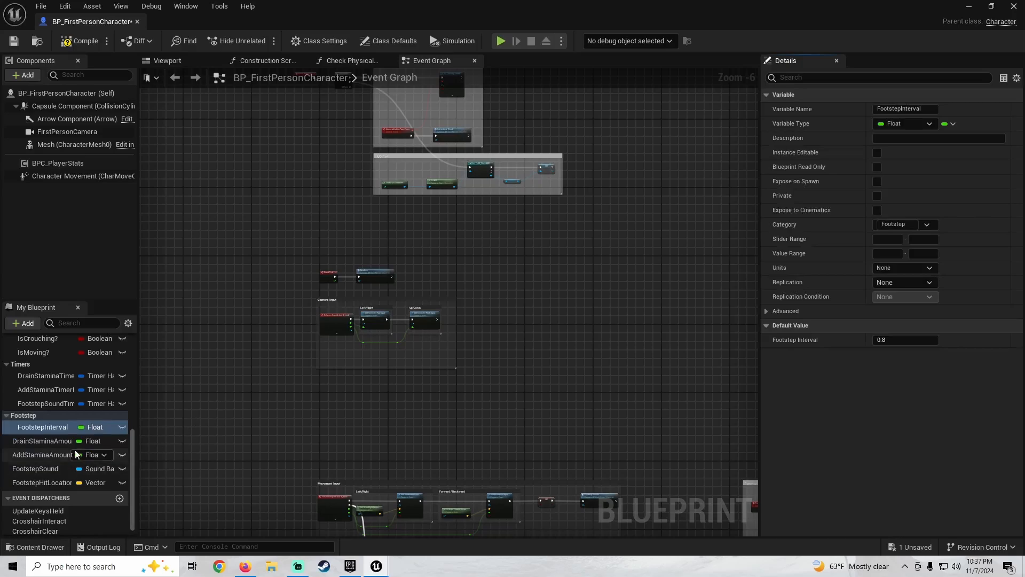
Move the FootstepSound and FootstepHitLocation variables into the existing Footstep category
left_click(35, 468)
left_click(908, 224)
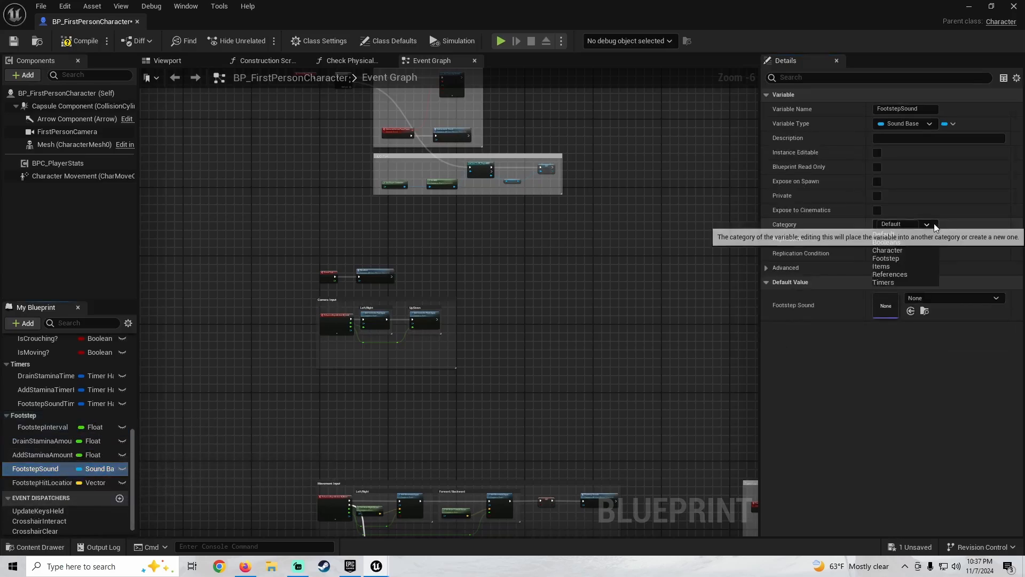
left_click(889, 259)
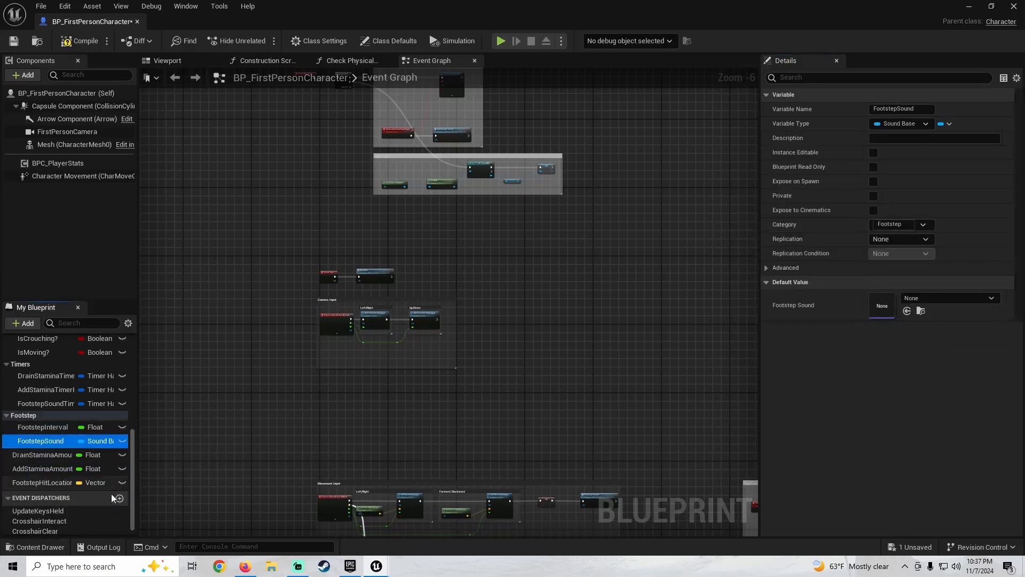
left_click(43, 482)
left_click(907, 238)
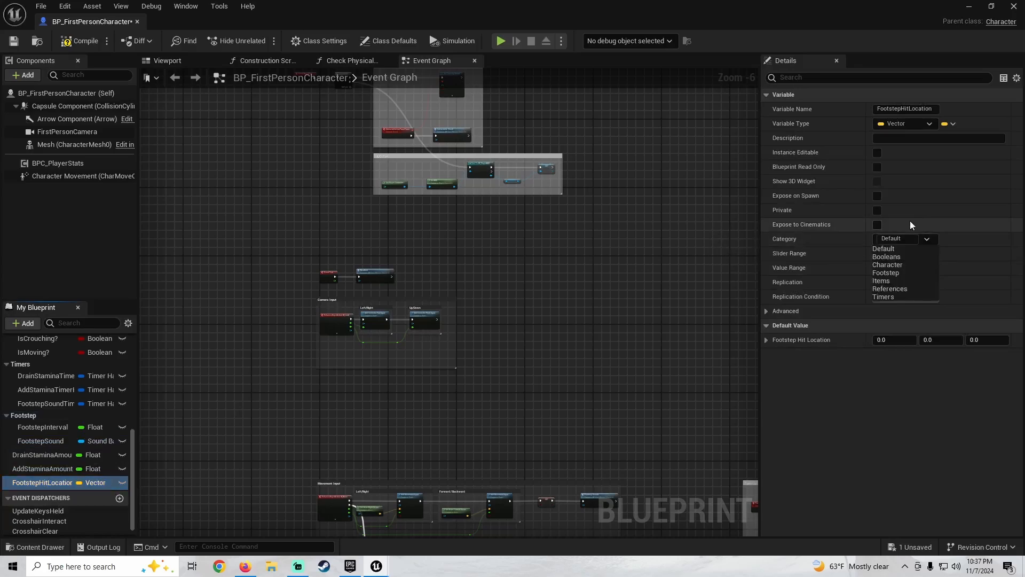
left_click(890, 277)
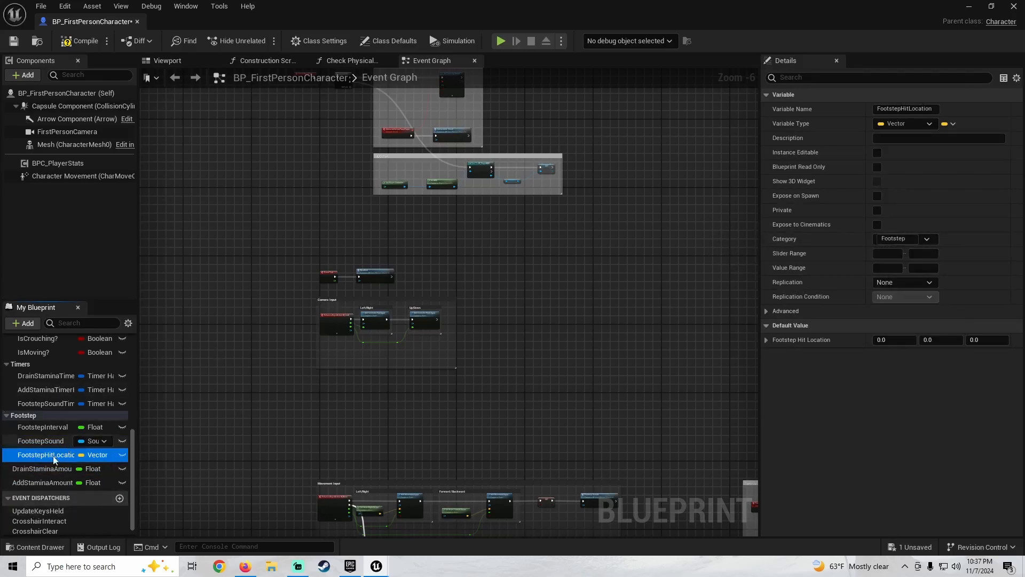
Assign the DrainStaminaAmount variable to a new category named PlayerStats
left_click(32, 468)
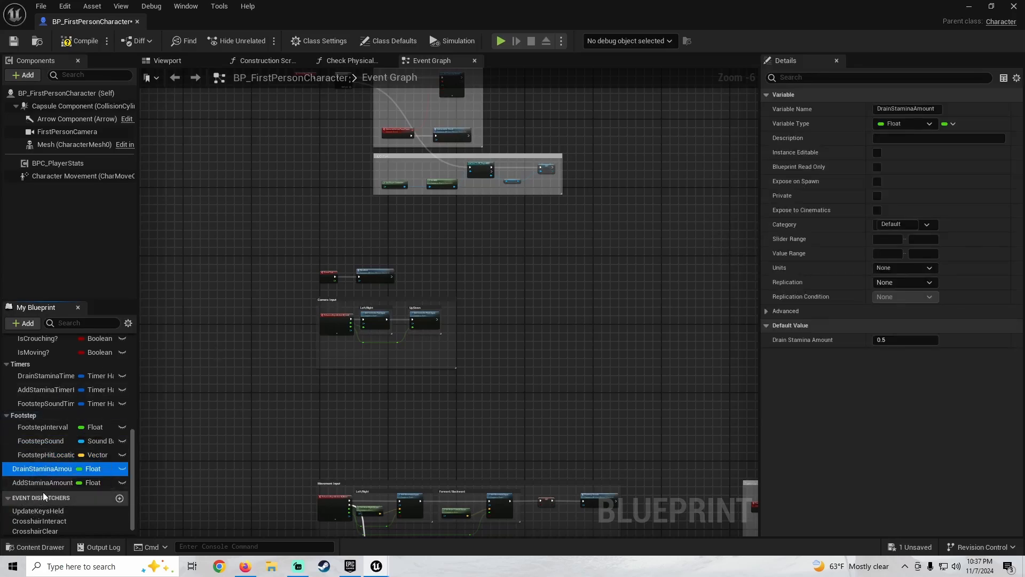
scroll(35, 465, "up", 2)
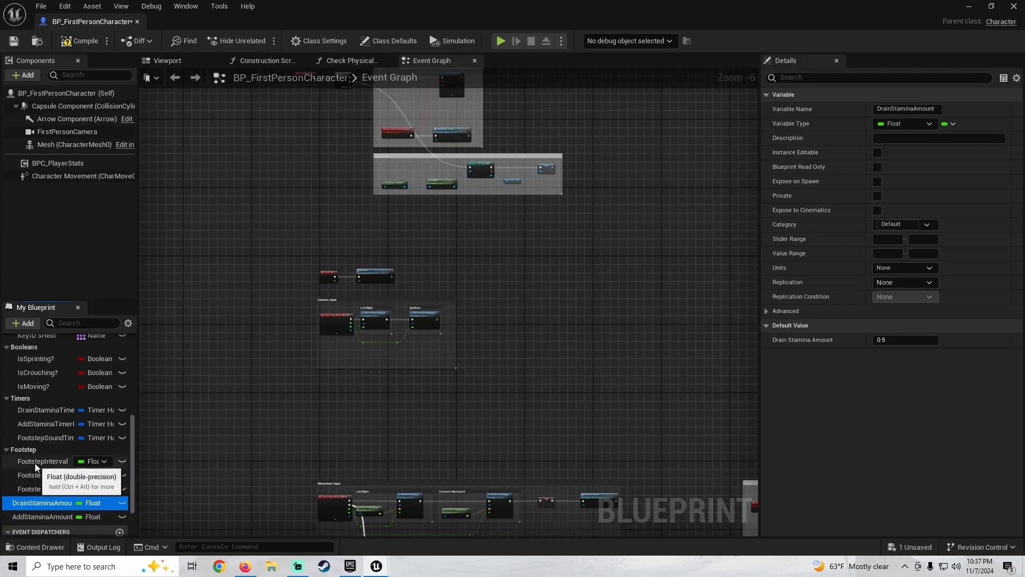
scroll(35, 463, "down", 3)
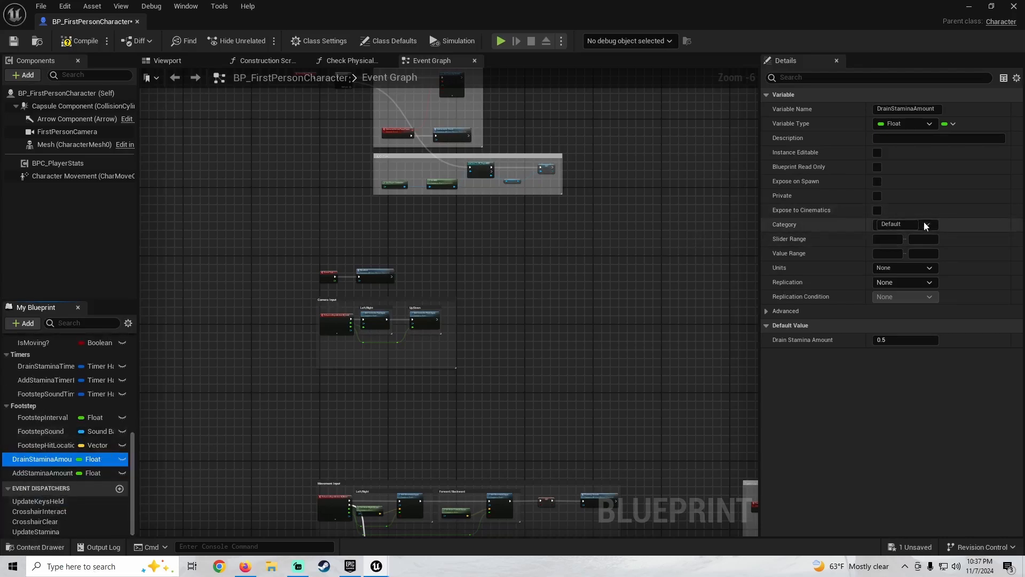
left_click(908, 225)
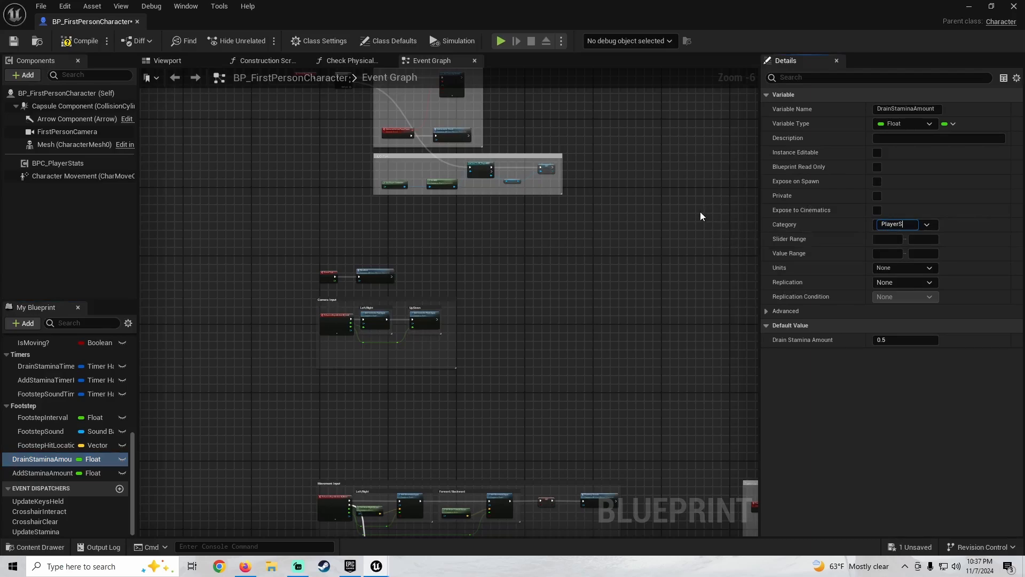
key("Return")
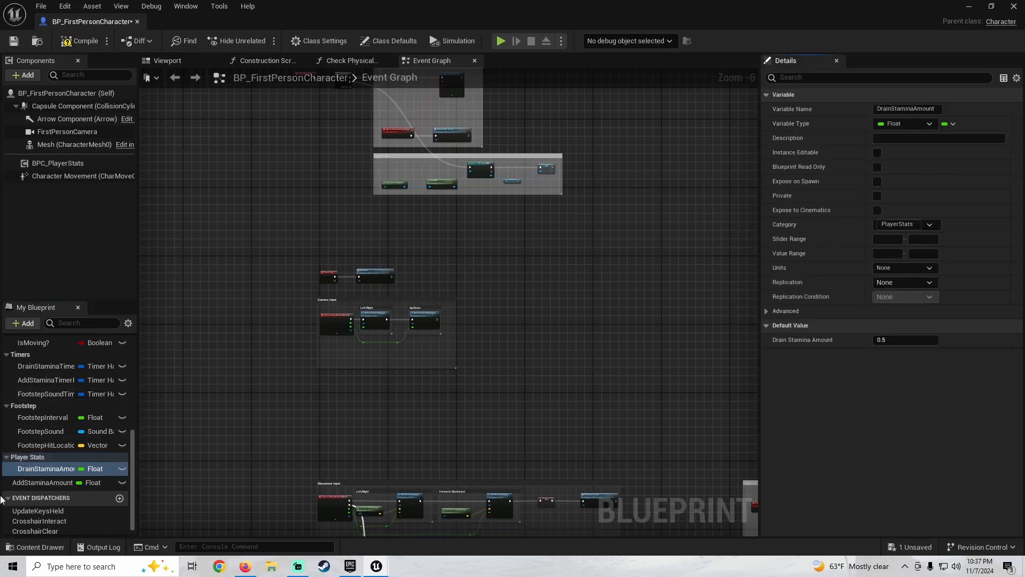
Move the AddStaminaAmount variable into the existing PlayerStats category
left_click(32, 484)
left_click(927, 224)
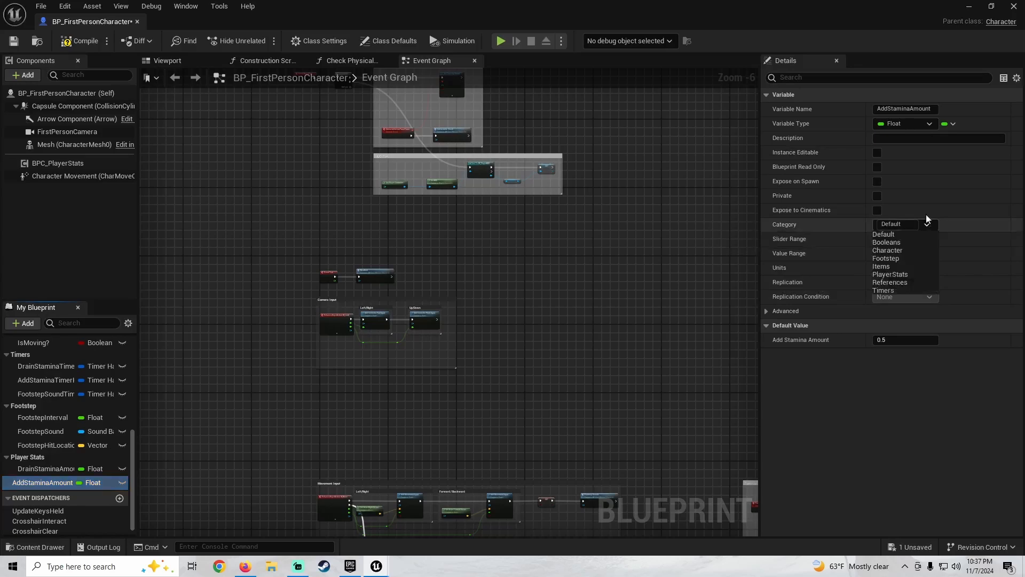
left_click(887, 277)
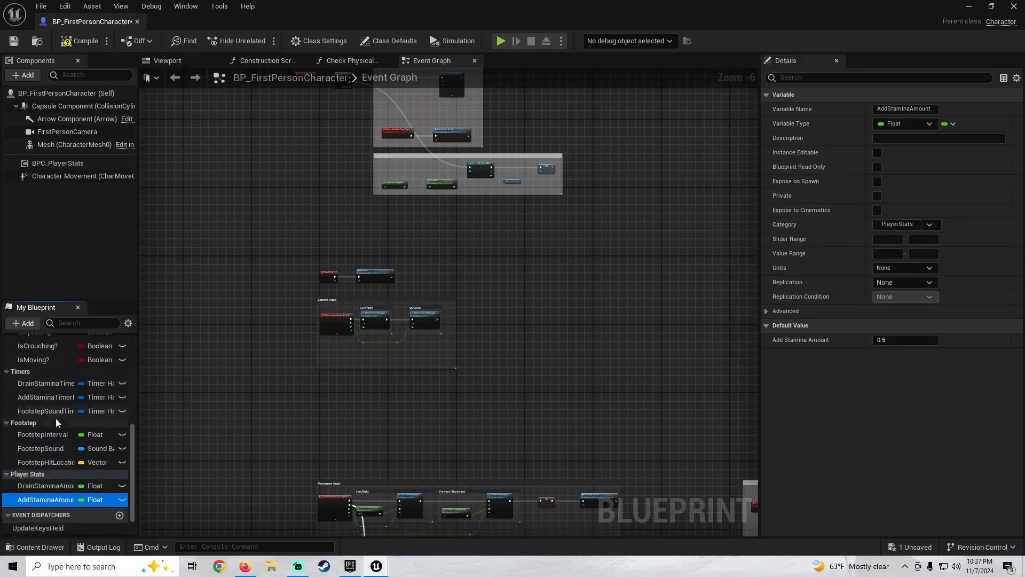
Collapse the Items, Booleans, Timers, Footstep and Player Stats variable categories
scroll(24, 433, "up", 3)
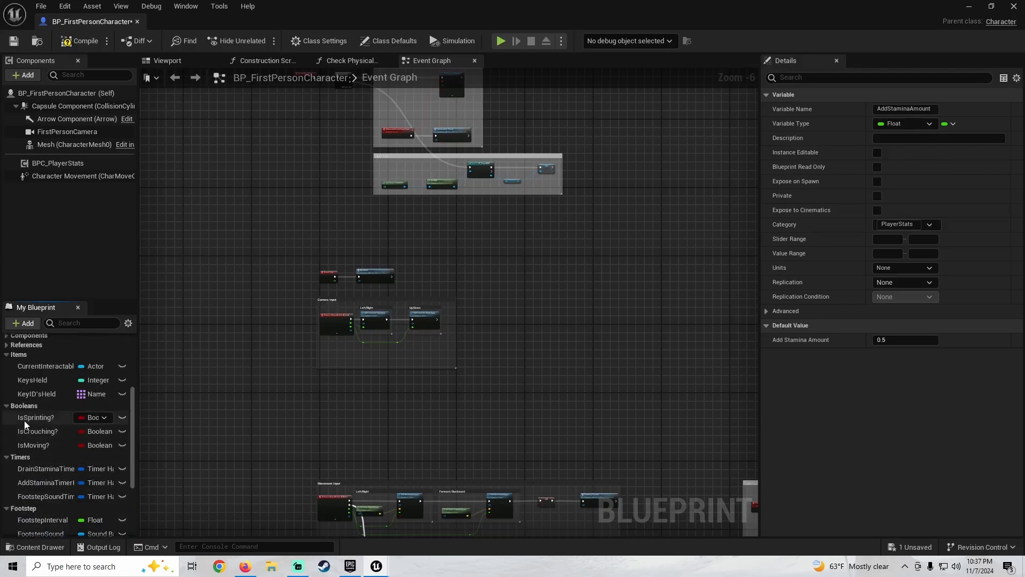
left_click(6, 355)
left_click(6, 364)
left_click(6, 374)
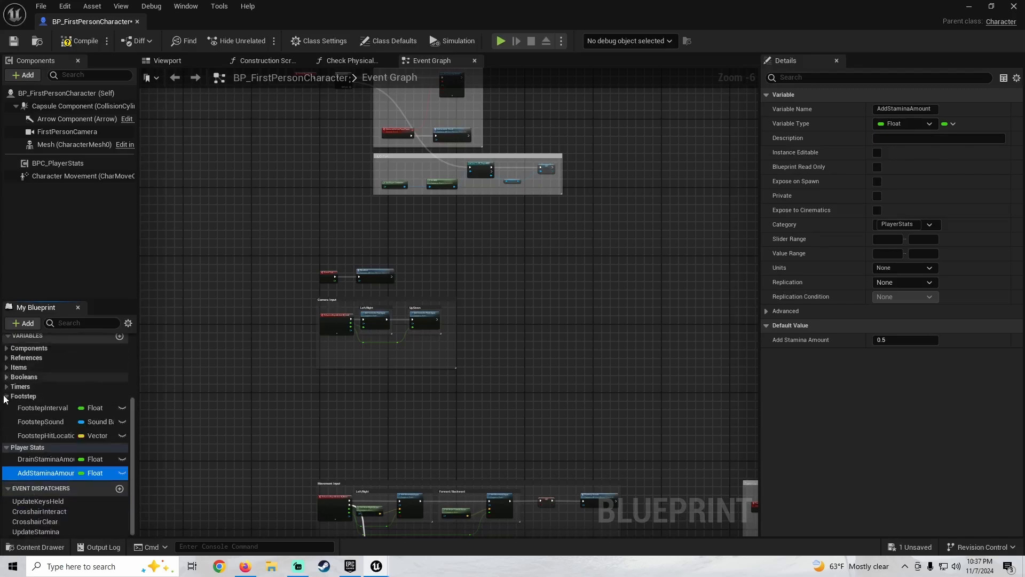
left_click(5, 396)
left_click(7, 448)
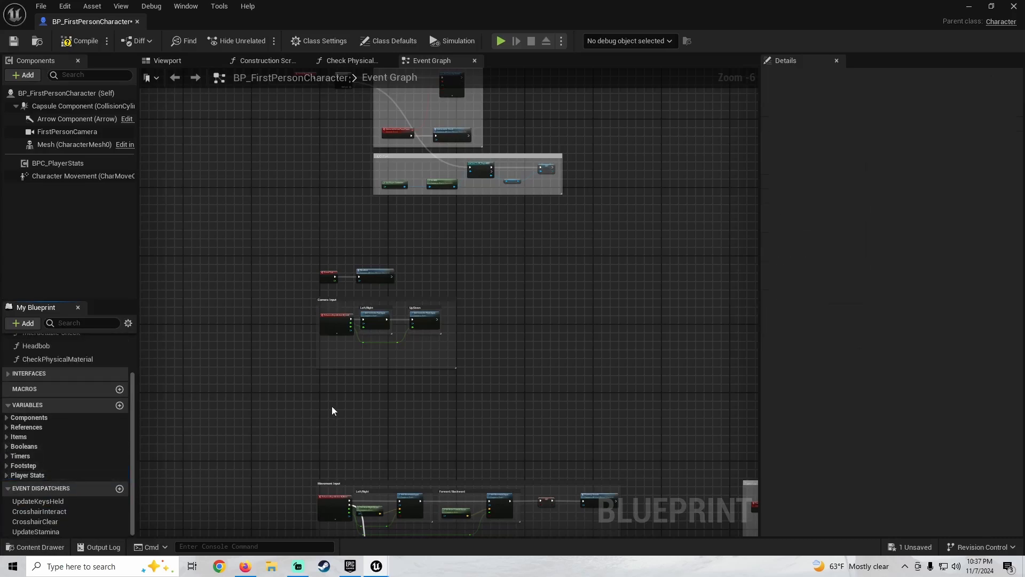
Save the character blueprint and expand the Booleans category in the variable list
scroll(332, 411, "down", 2)
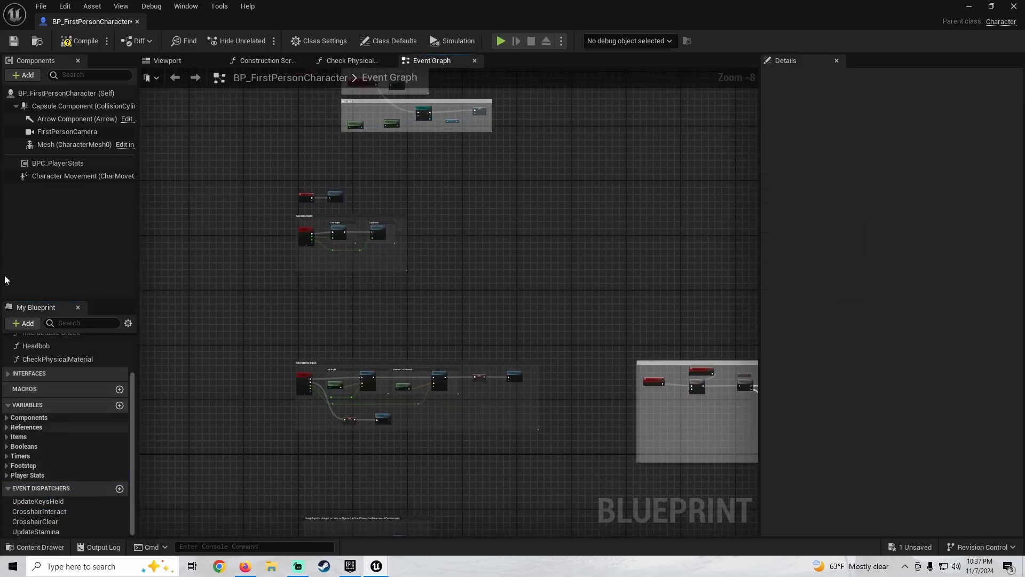
left_click(15, 44)
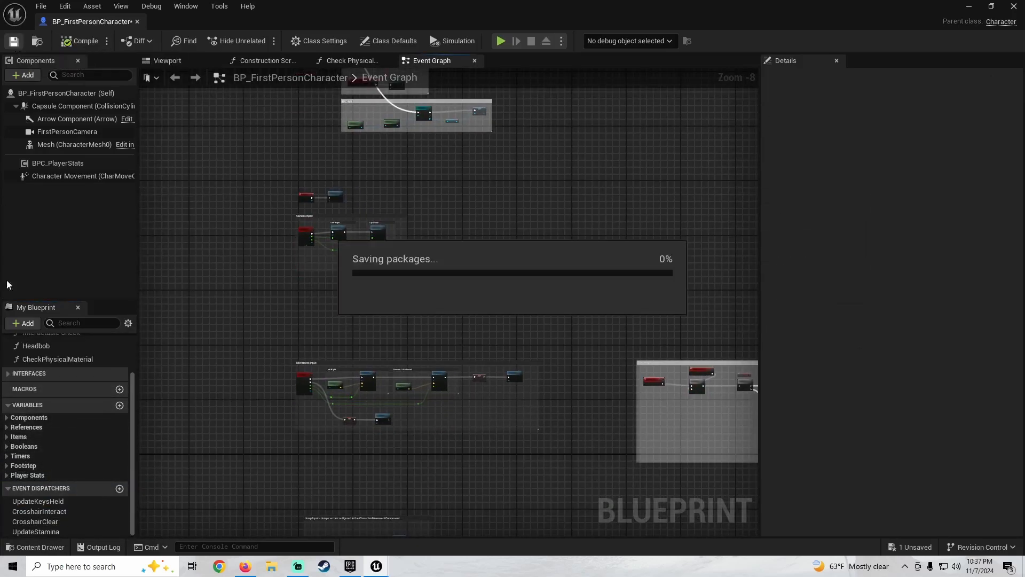
left_click(6, 446)
left_click(6, 446)
left_click(5, 445)
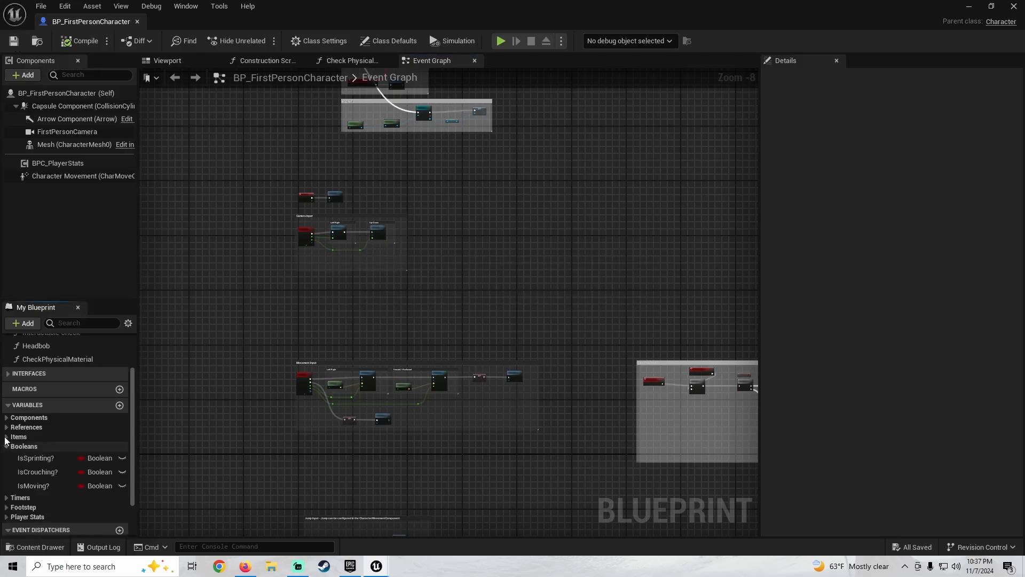
Collapse the Booleans variable category, look over the event graph and close the BP_FirstPersonCharacter blueprint
left_click(7, 450)
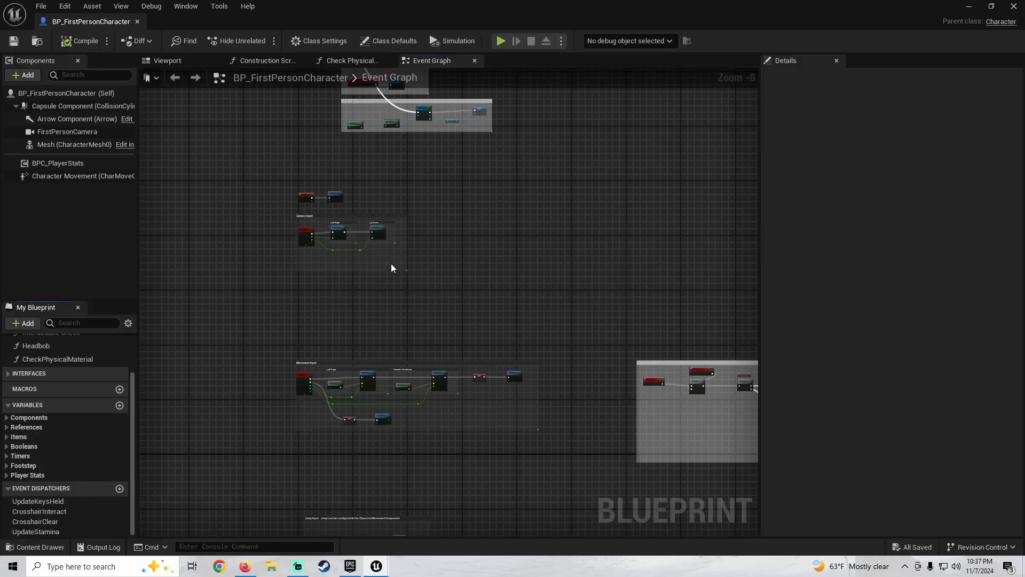
scroll(391, 267, "up", 4)
right_click_drag(386, 258, 442, 303)
scroll(444, 302, "down", 4)
scroll(447, 247, "down", 3)
right_click_drag(444, 245, 371, 287)
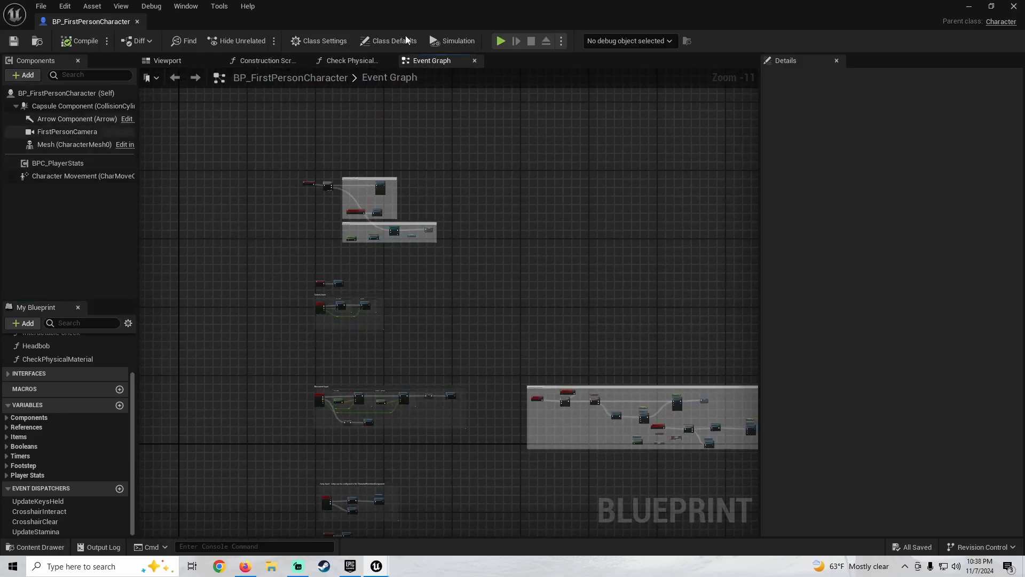
left_click(1019, 5)
Look through the Blueprints folder and open the BP_PlayerHUD blueprint
scroll(388, 484, "down", 1)
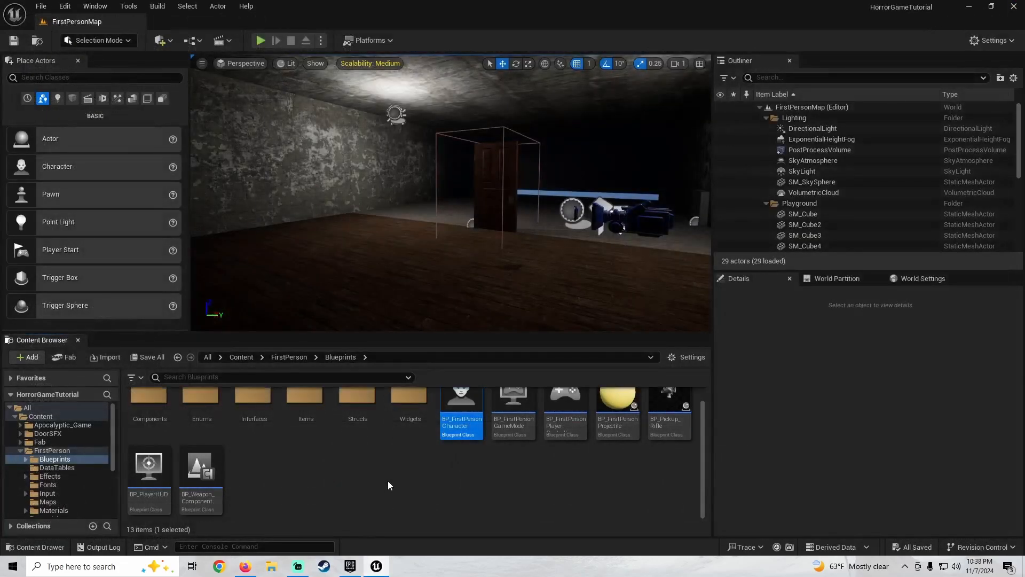
scroll(368, 479, "up", 1)
scroll(369, 477, "down", 1)
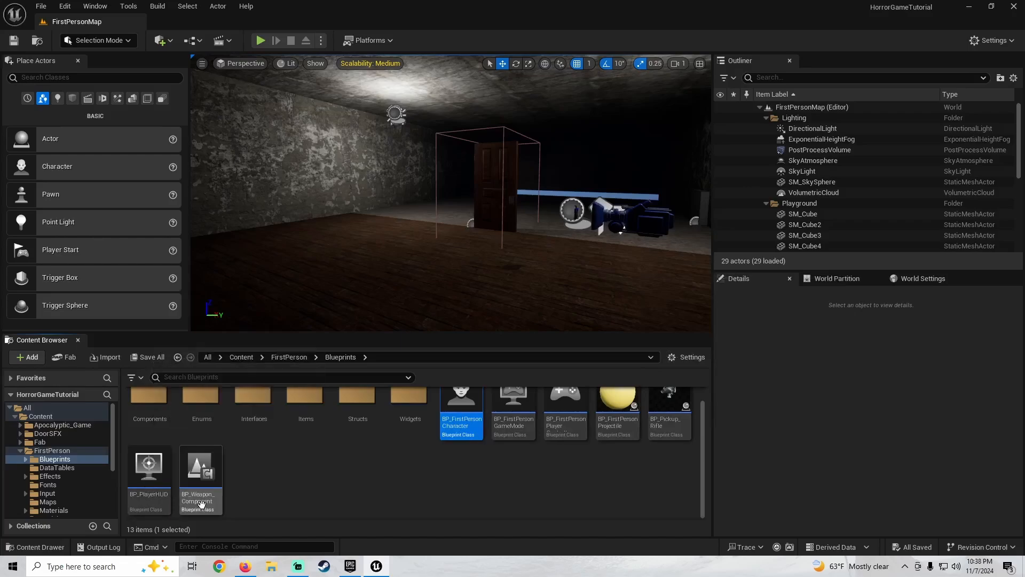
scroll(328, 479, "up", 1)
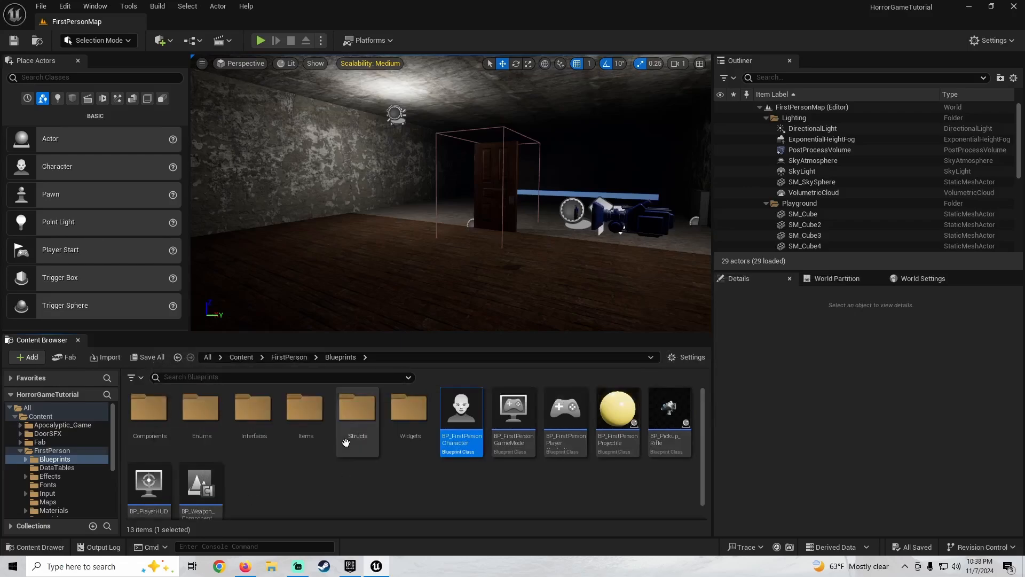
scroll(347, 444, "down", 1)
double_click(146, 505)
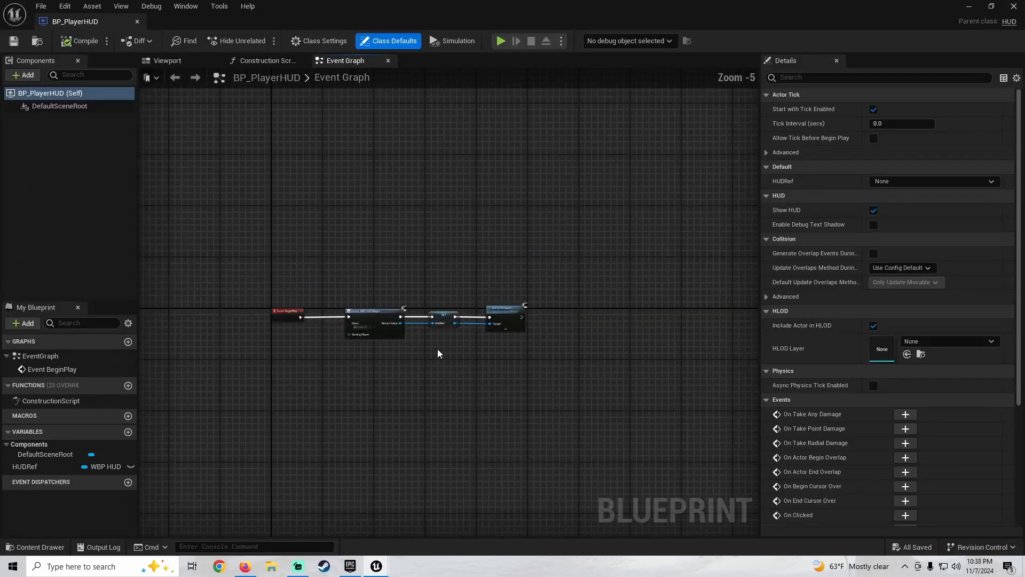
Examine the HUD widget creation nodes in the BP_PlayerHUD event graph and close the blueprint
right_click_drag(438, 349, 400, 311)
scroll(344, 362, "down", 5)
scroll(400, 310, "up", 8)
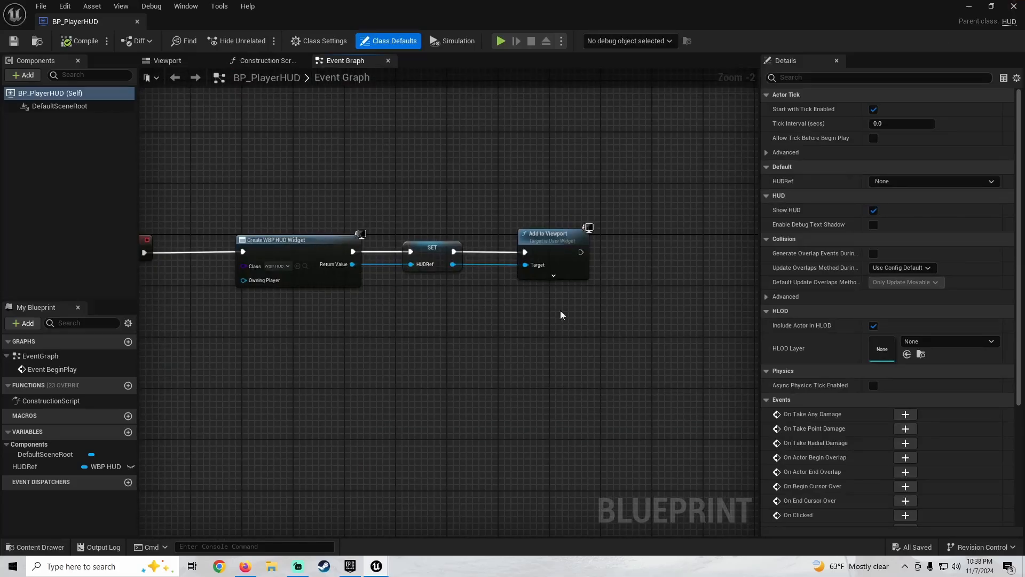
scroll(560, 314, "down", 2)
left_click_drag(547, 366, 155, 259)
left_click(1021, 4)
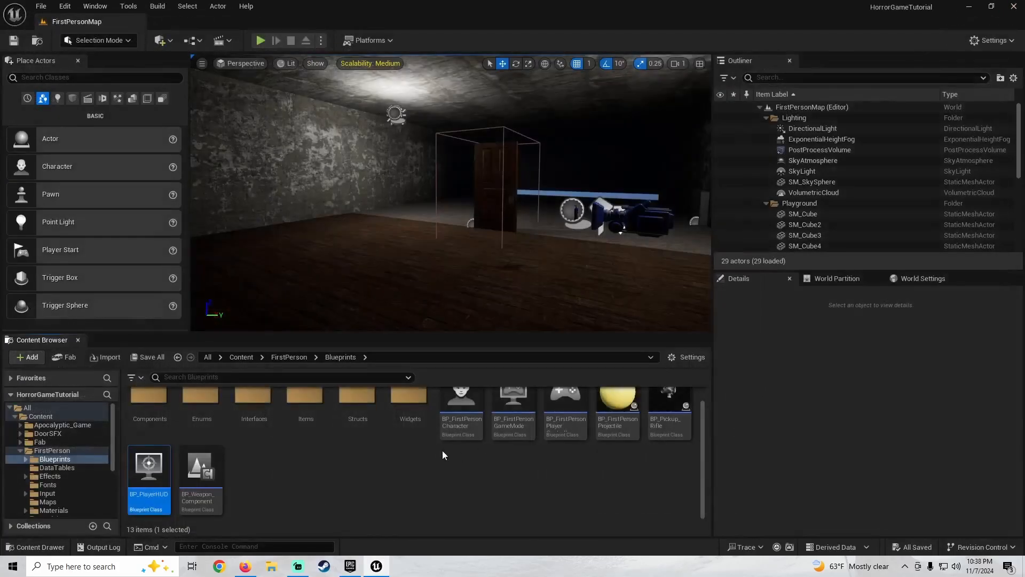
Open the BP_BaseItem blueprint from the Items folder and bring its Event BeginPlay nodes into view
double_click(304, 422)
double_click(388, 409)
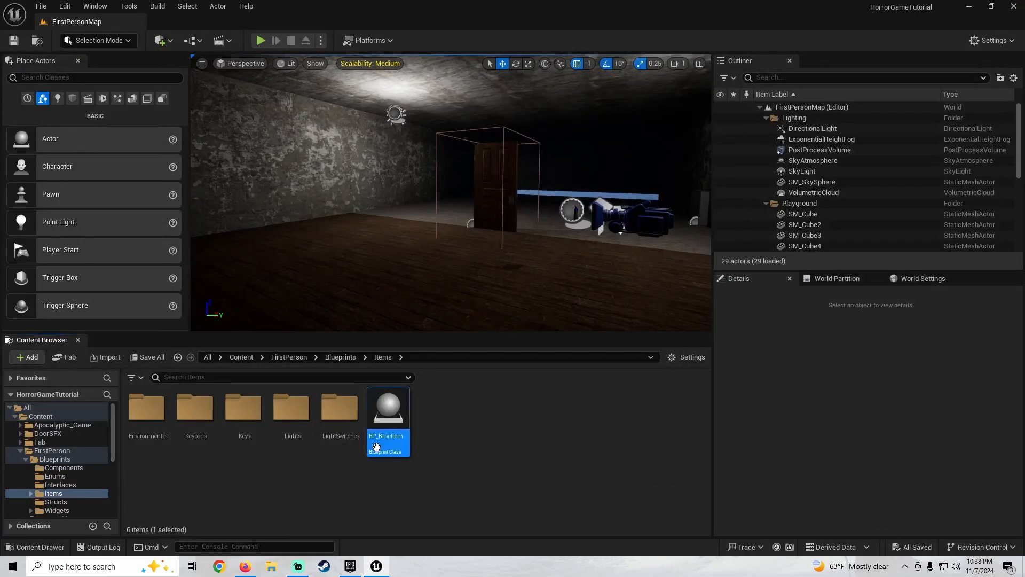
scroll(328, 291, "down", 8)
right_click_drag(327, 291, 454, 327)
scroll(384, 271, "up", 9)
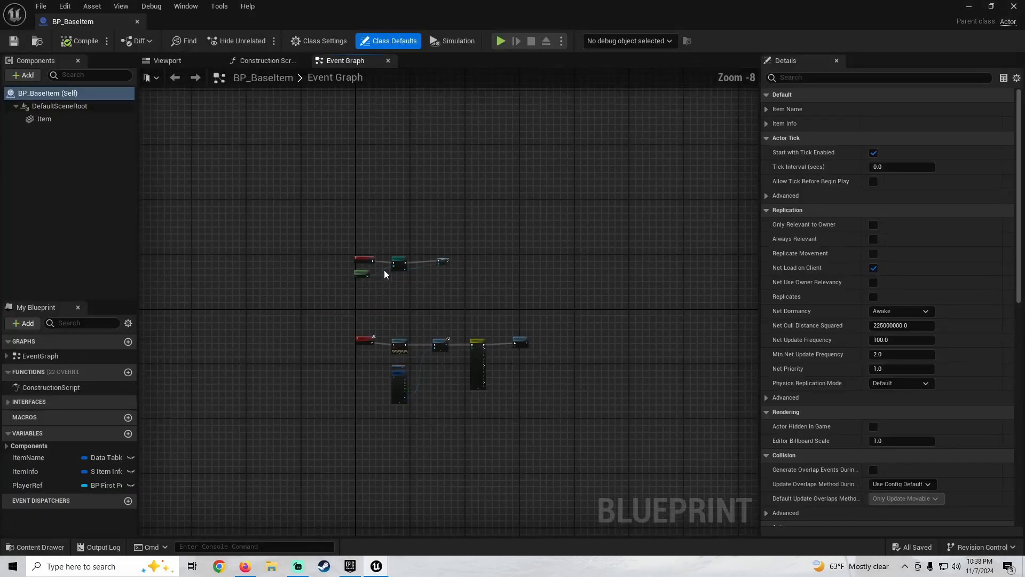
right_click_drag(331, 256, 418, 283)
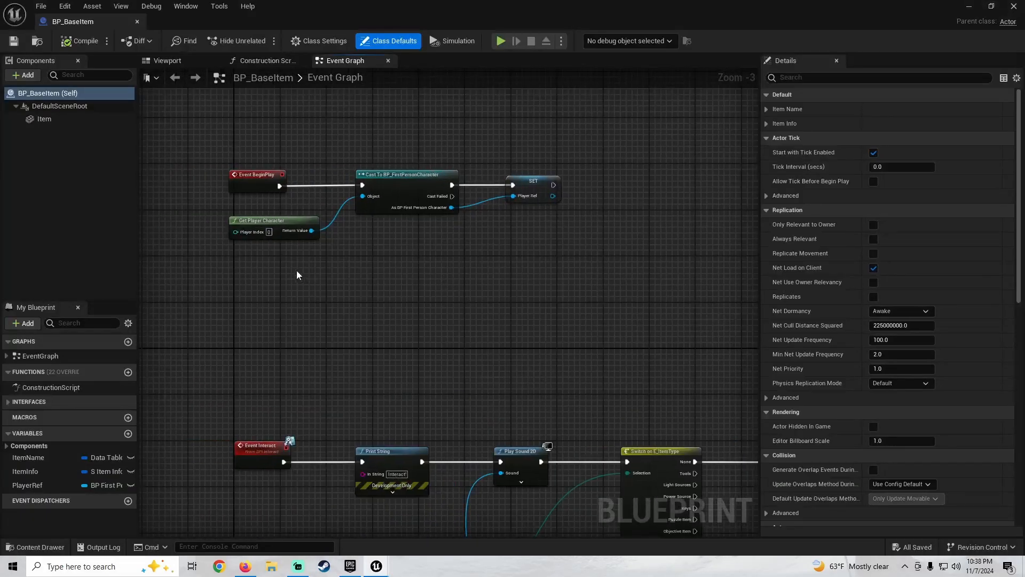
Collapse the Get Player Character, Cast To BP_FirstPersonCharacter and SET Player Ref nodes into a function named Initialize
left_click_drag(269, 216, 270, 216)
left_click_drag(396, 155, 601, 259, "shift")
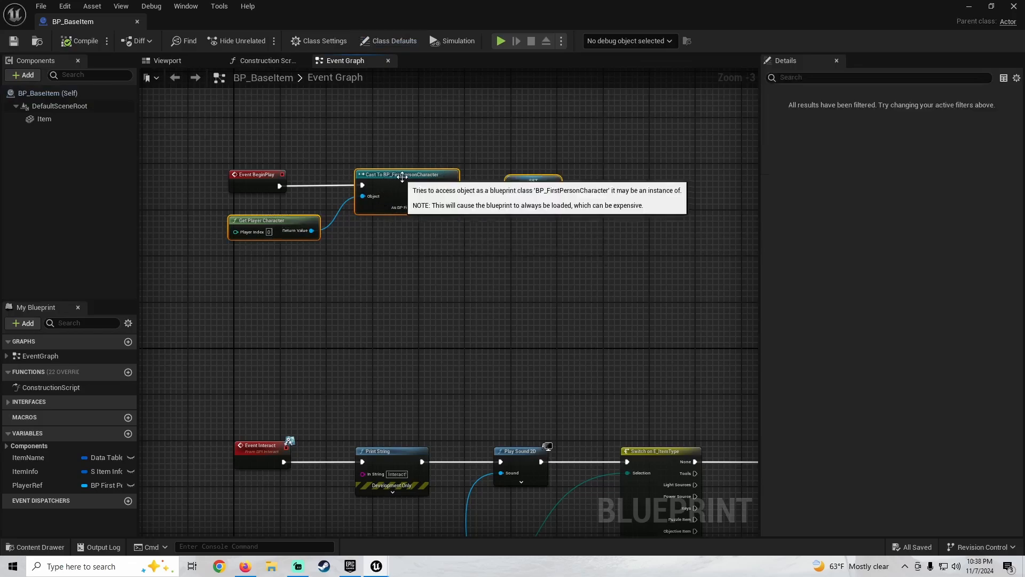
right_click(404, 178)
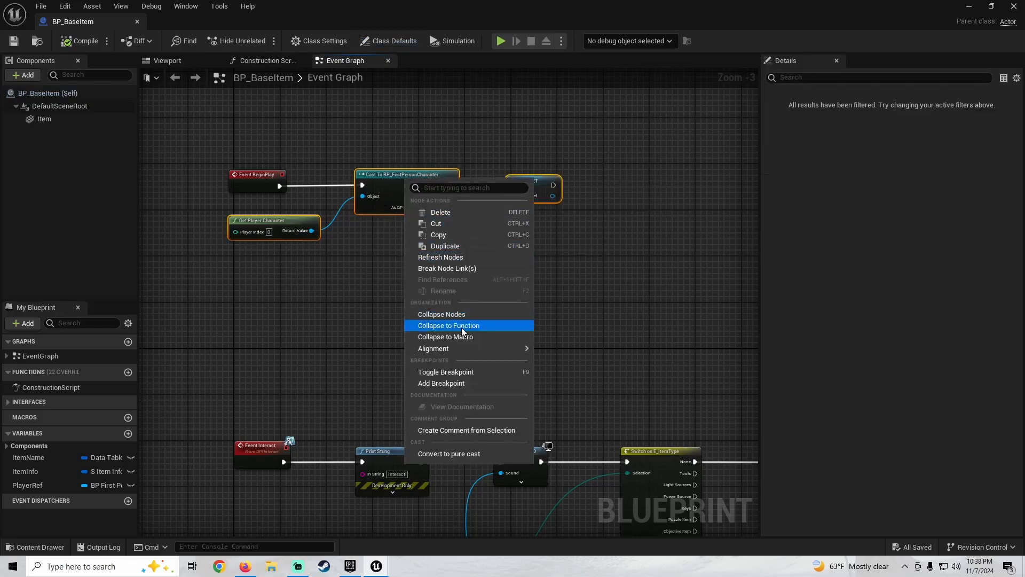
left_click(539, 318)
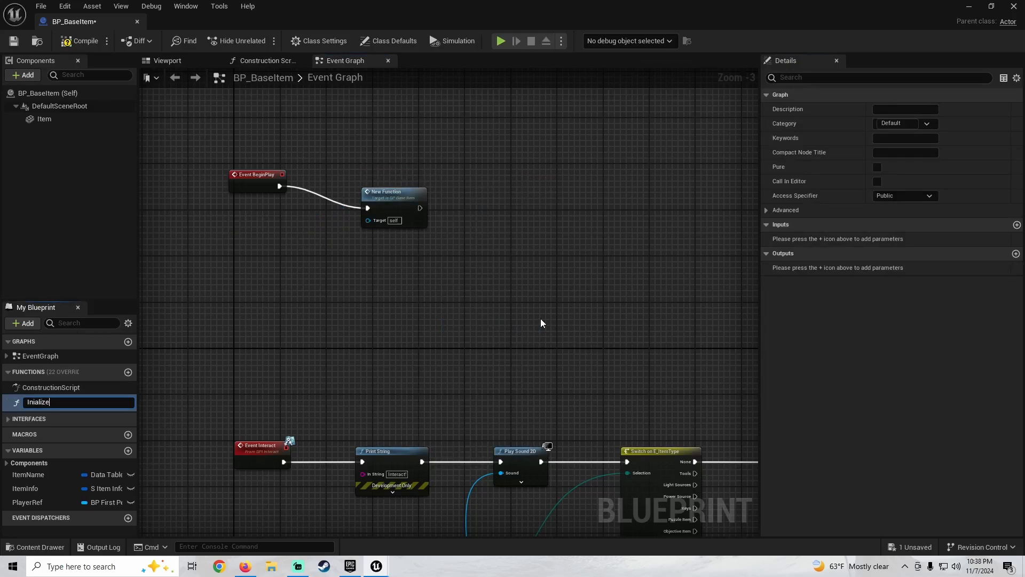
key("Return")
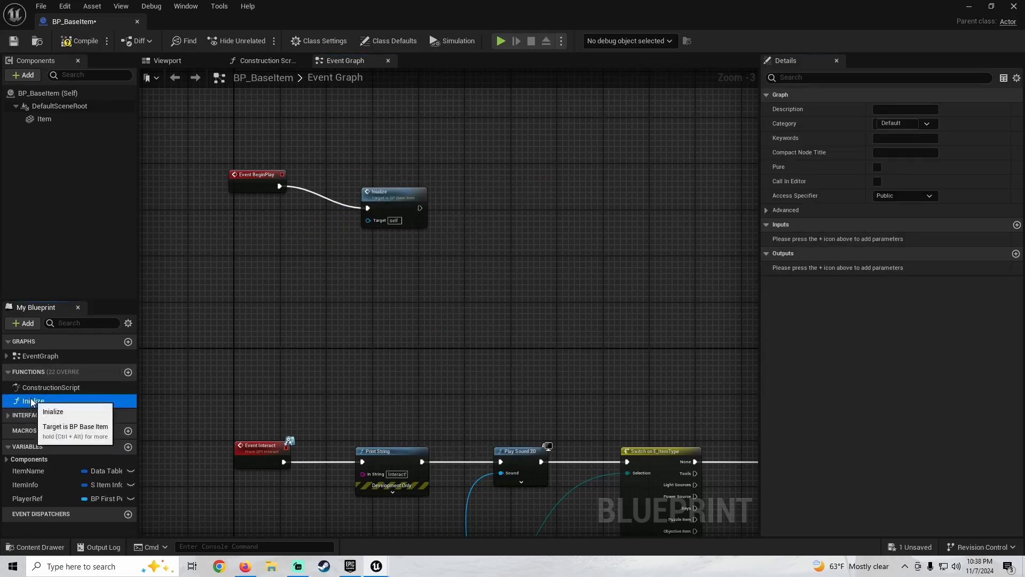
left_click(70, 401)
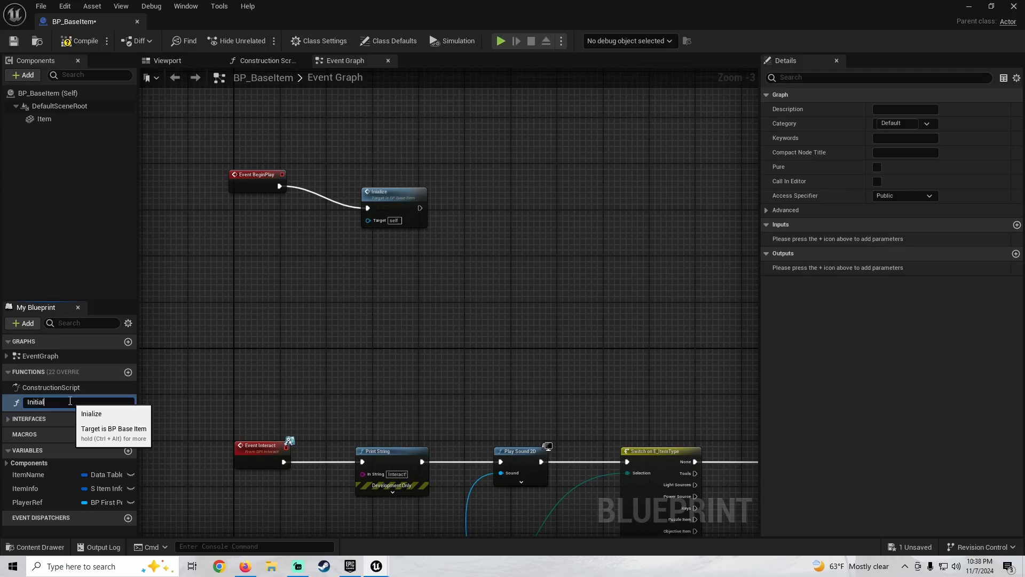
key("Return")
Move the Initialize node into line with Event BeginPlay so their connection runs straight
right_click_drag(252, 199, 446, 297)
scroll(479, 297, "up", 3)
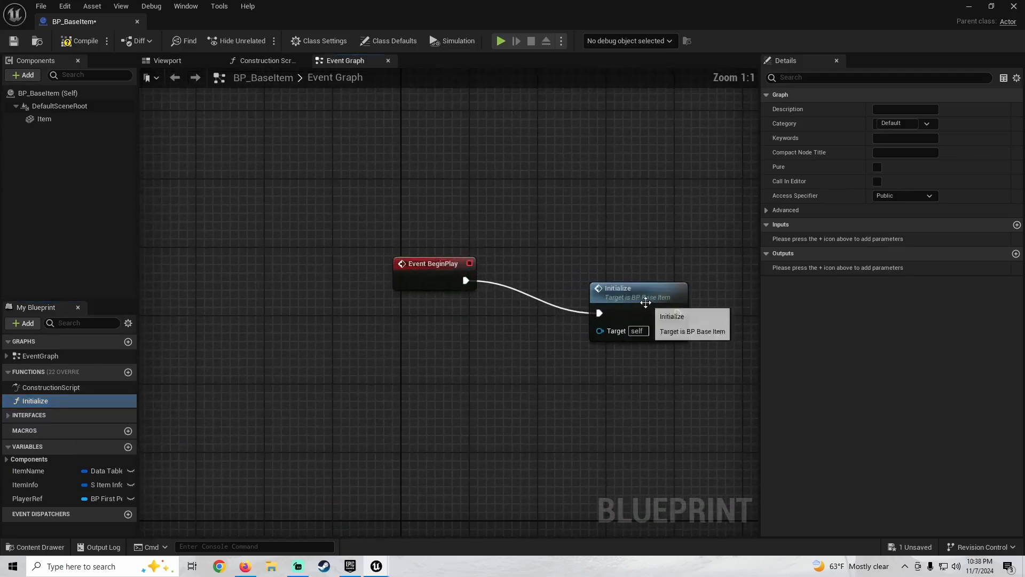
left_click_drag(649, 307, 601, 271)
scroll(541, 209, "down", 4)
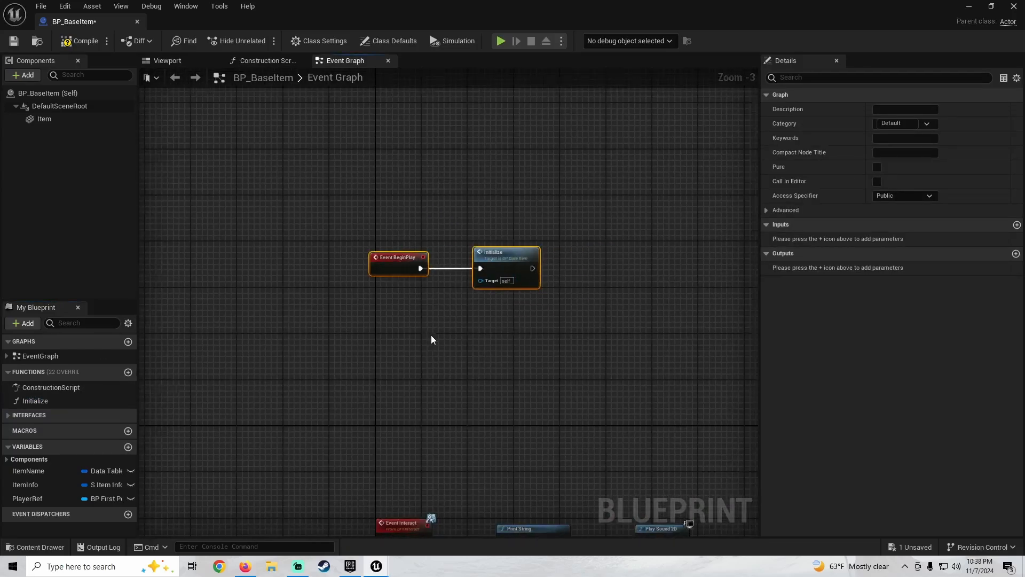
Enclose the Event Interact node chain in a comment titled Interact, and save and close BP_BaseItem
scroll(357, 260, "down", 2)
scroll(355, 261, "up", 2)
left_click_drag(235, 160, 739, 408)
key("c")
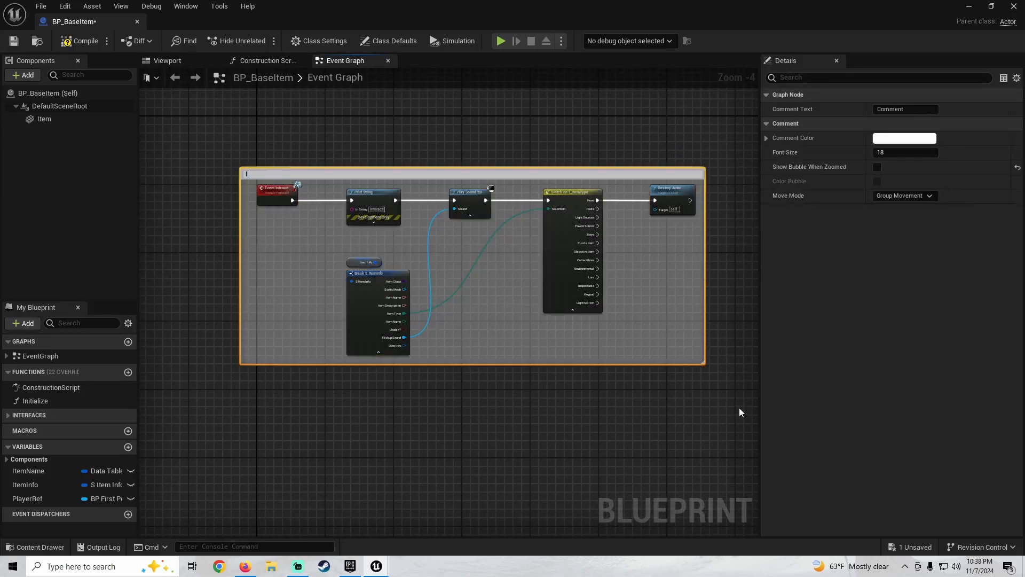
type("Interact")
key("Return")
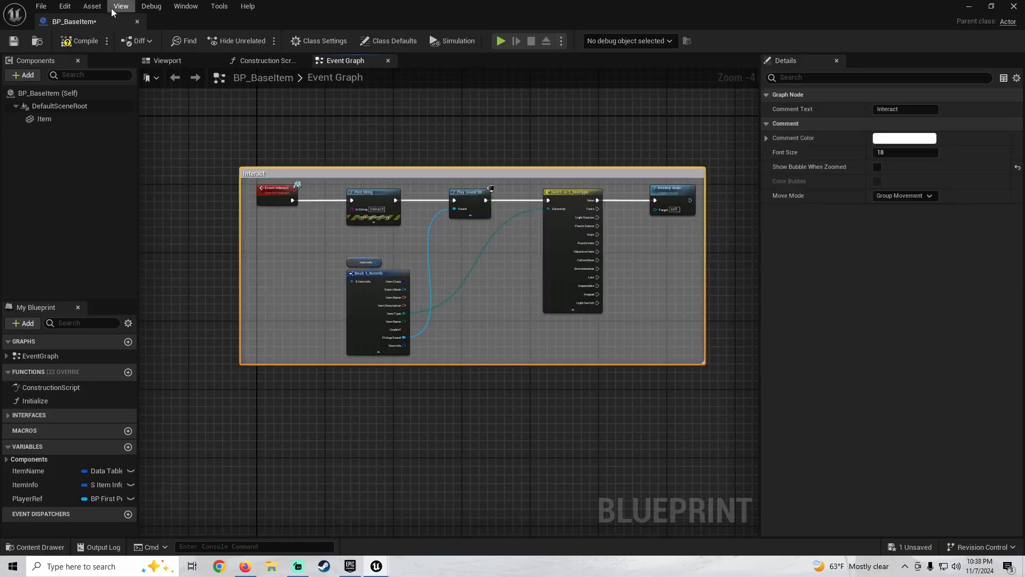
left_click(13, 46)
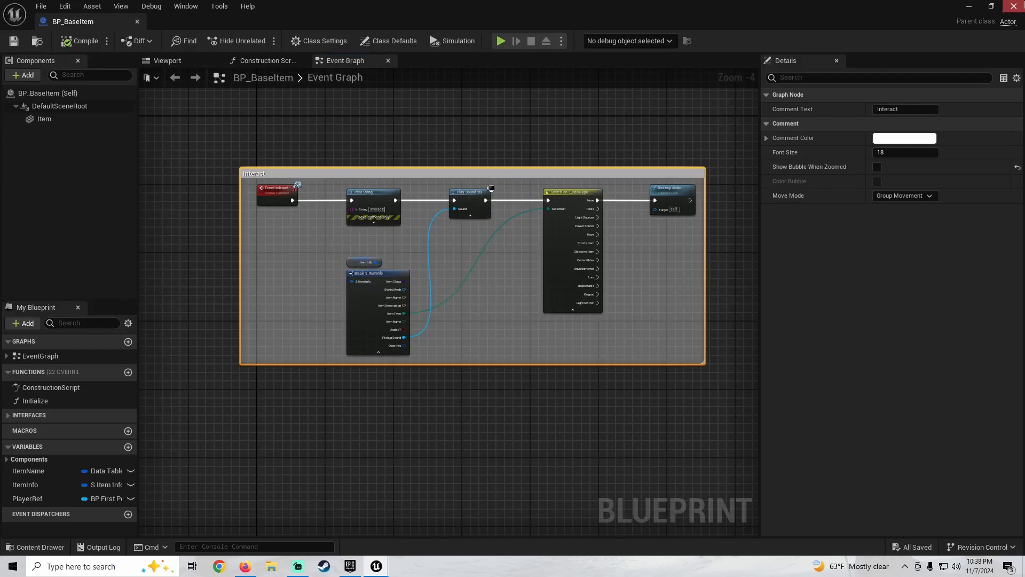
left_click(1013, 6)
Open the BP_BaseLightSwitch blueprint from the LightSwitches folder and show its whole event graph
double_click(340, 408)
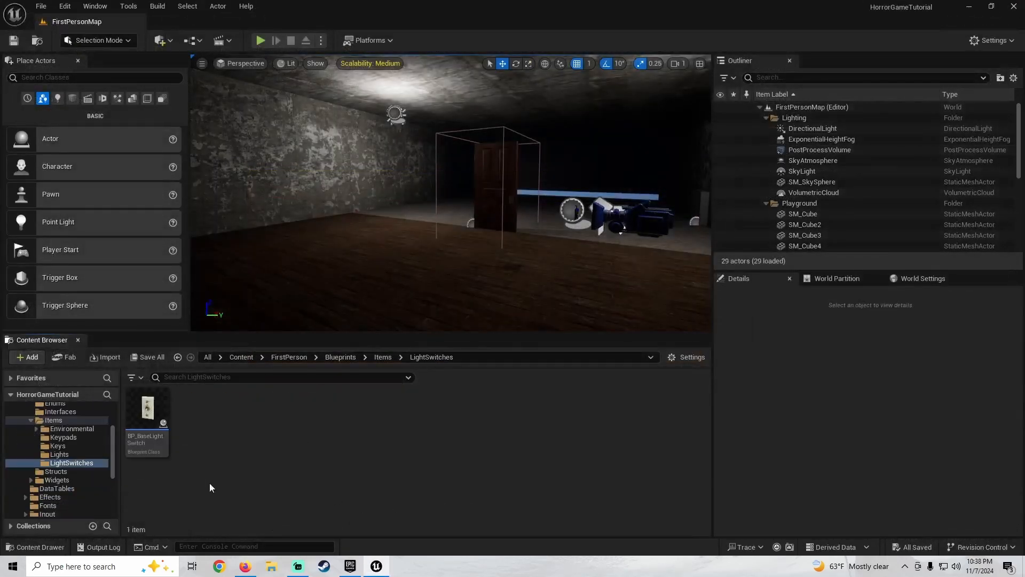
double_click(147, 411)
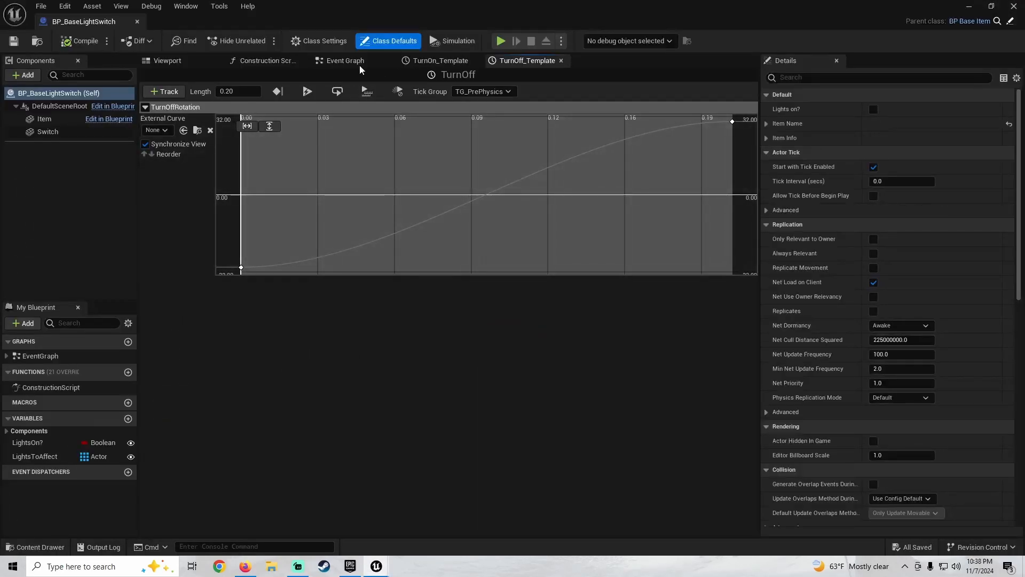
left_click(353, 62)
scroll(397, 264, "down", 6)
scroll(357, 271, "up", 4)
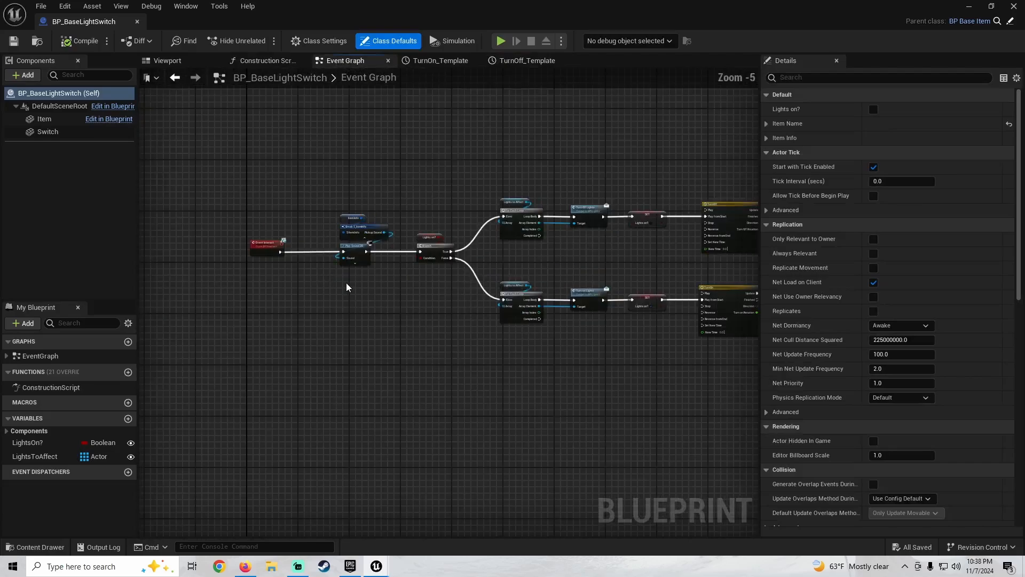
scroll(320, 267, "down", 6)
scroll(334, 299, "up", 2)
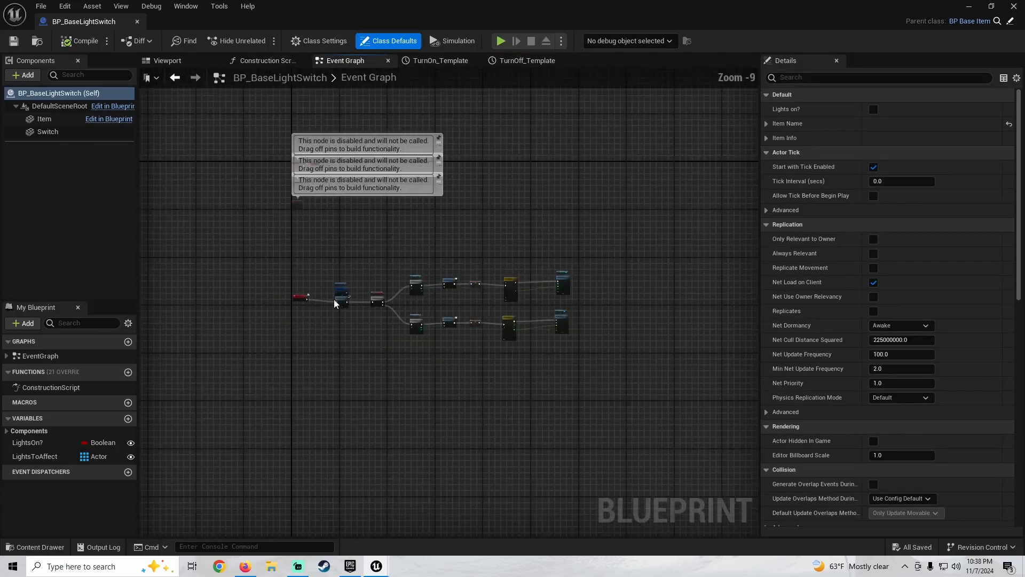
Enclose the light switch's interaction nodes in a comment titled Interact, and save and close BP_BaseLightSwitch
left_click_drag(569, 301, 566, 302)
scroll(458, 308, "up", 3)
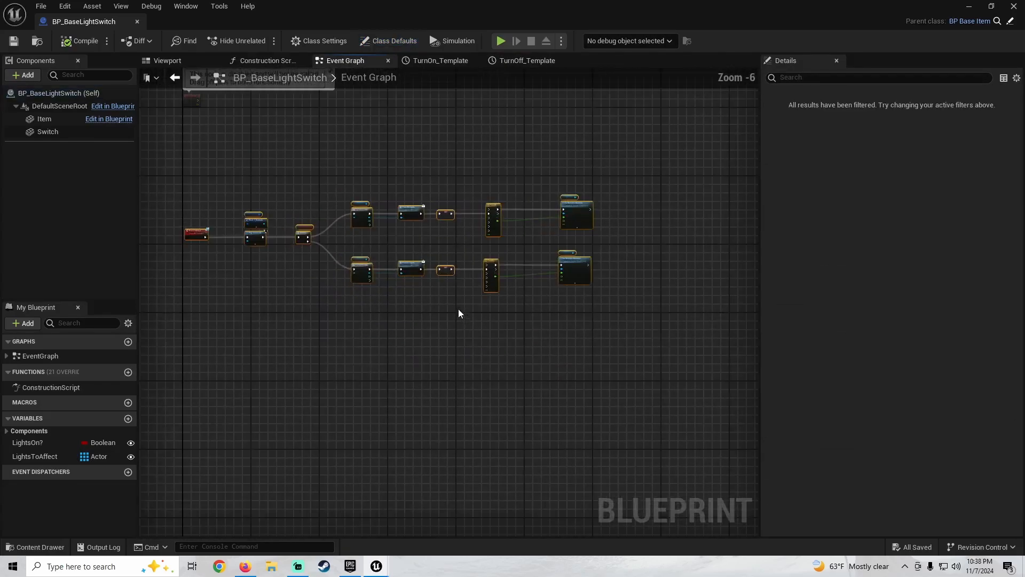
key("c")
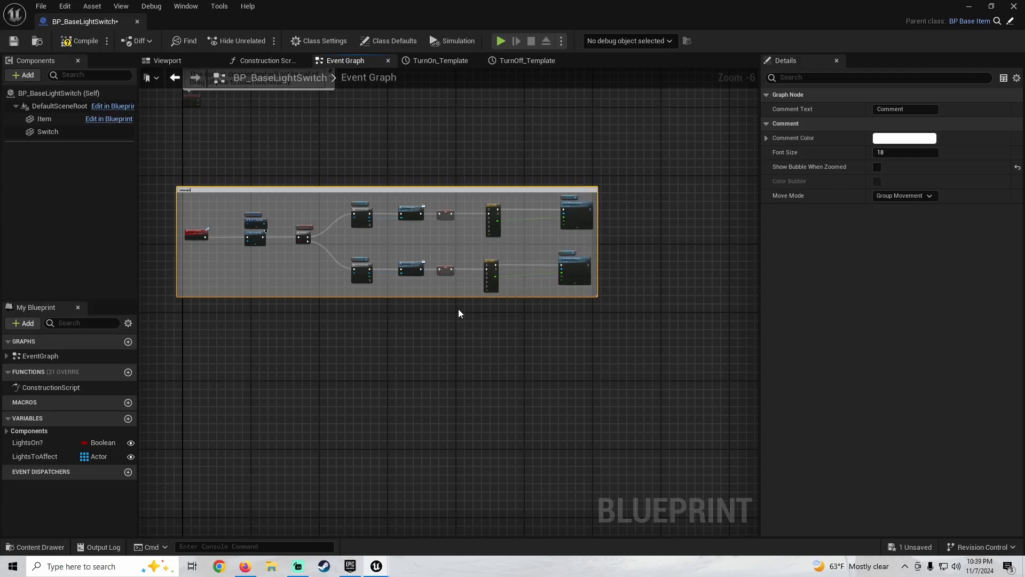
key("Return")
left_click(79, 41)
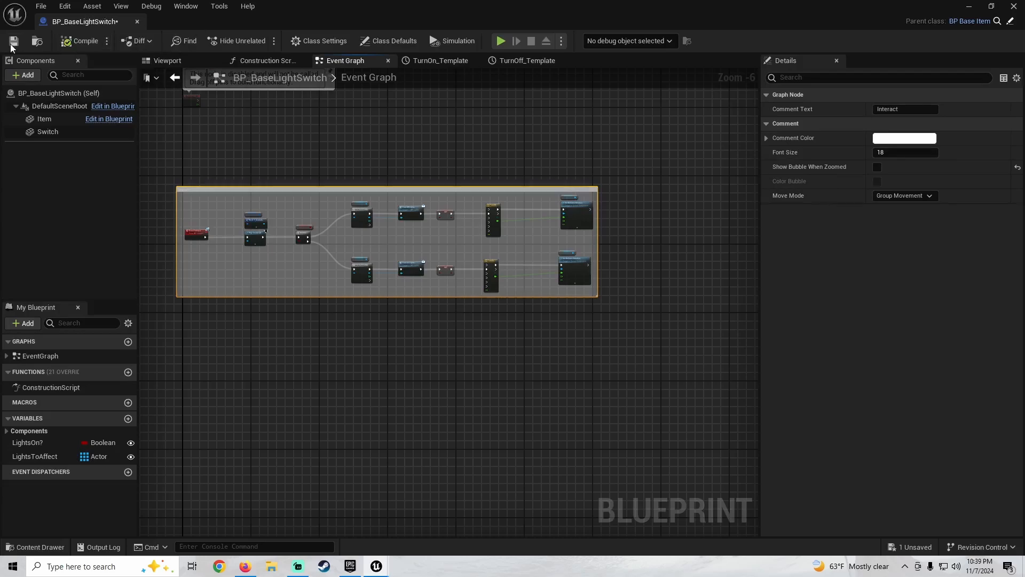
left_click(1017, 6)
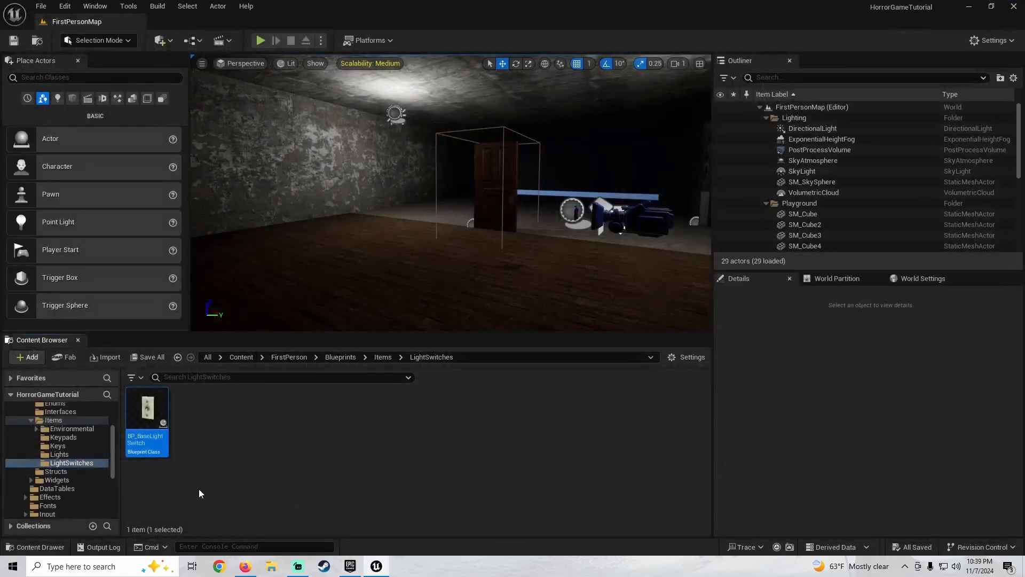
Return to the Items folder and open the BP_BaseLight blueprint from its Lights subfolder
left_click(178, 356)
left_click(292, 408)
double_click(292, 408)
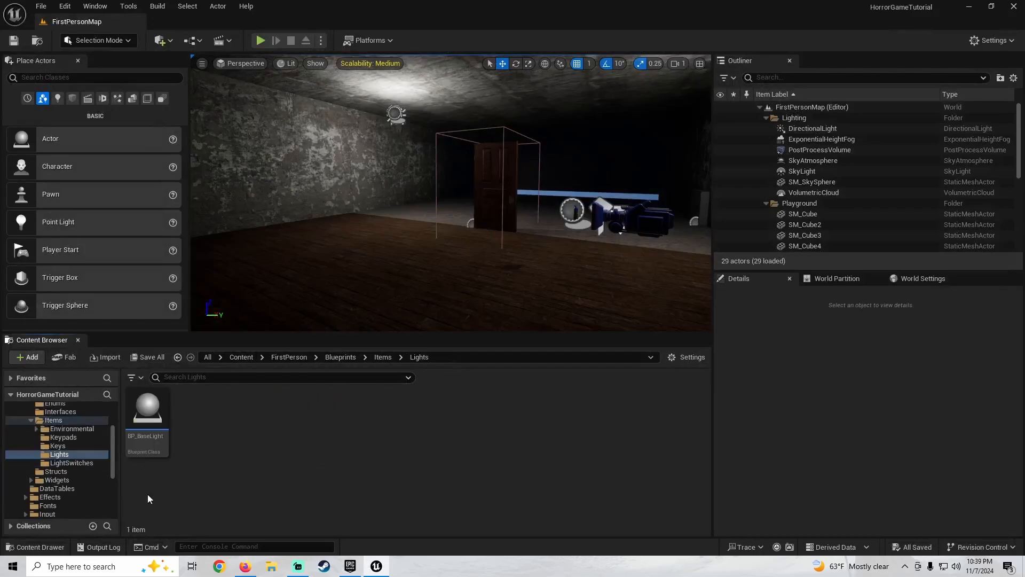
double_click(139, 449)
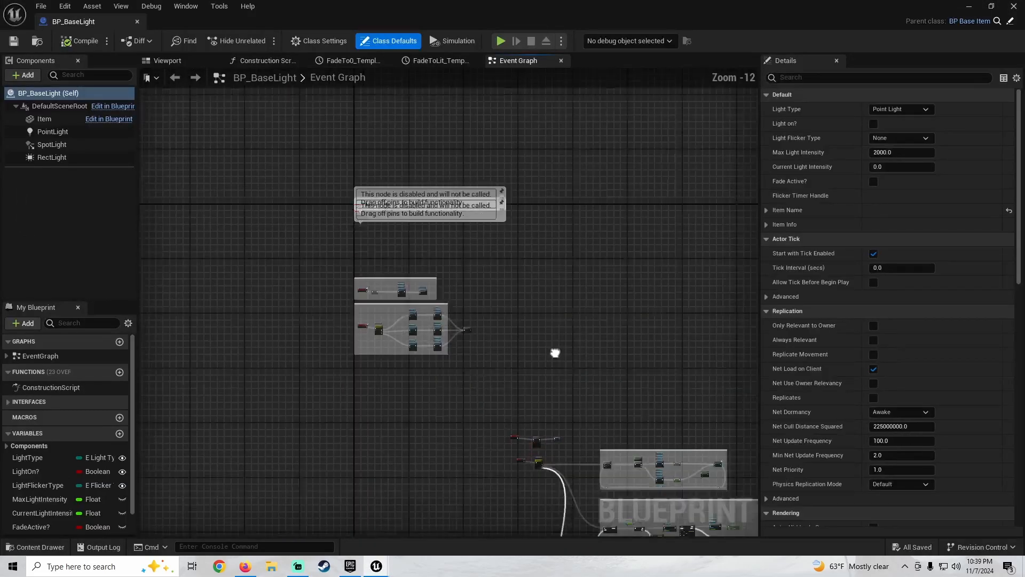
Examine the Flicker, Fade and remaining comment groups in the BP_BaseLight event graph
right_click_drag(555, 353, 336, 140)
scroll(397, 265, "up", 8)
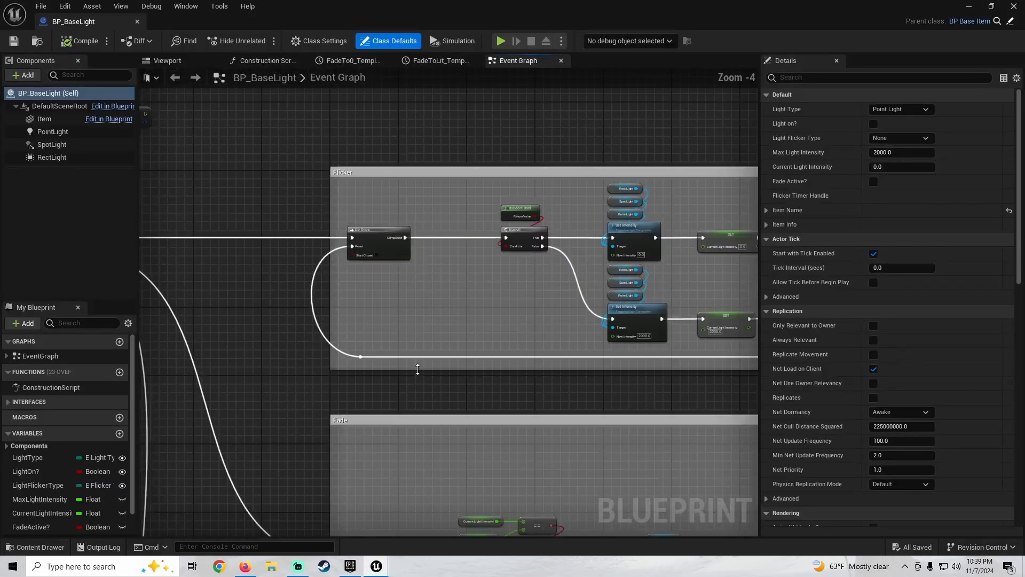
right_click_drag(419, 485, 403, 207)
scroll(419, 262, "down", 3)
right_click_drag(409, 527, 387, 369)
scroll(347, 299, "up", 2)
scroll(359, 182, "down", 2)
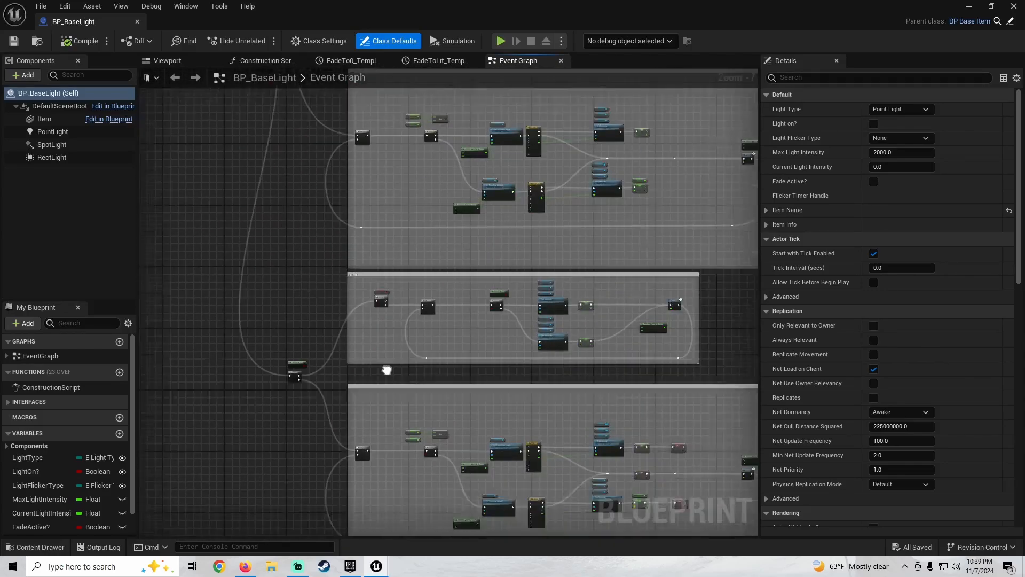
Move the Flicker, Fade and two lower comment groups together further away from the switch node that feeds them
scroll(387, 369, "down", 5)
left_click_drag(288, 178, 639, 515)
scroll(337, 342, "up", 3)
left_click_drag(304, 249, 460, 242)
Move the branch node and its attached condition node closer to the two lower comment groups
left_click_drag(224, 265, 238, 373)
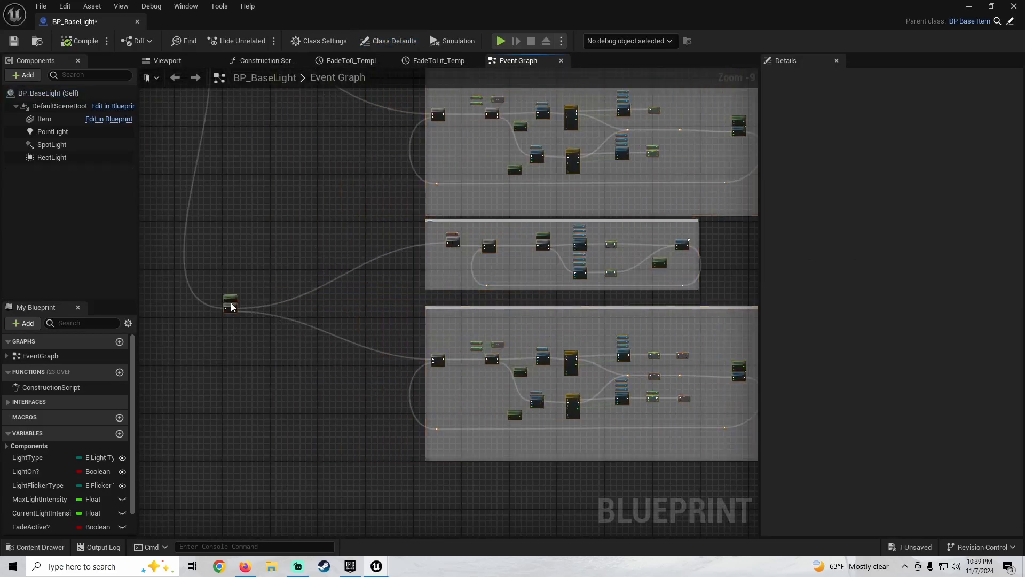
left_click_drag(230, 304, 389, 297)
scroll(352, 221, "down", 2)
right_click_drag(370, 102, 389, 232)
scroll(396, 200, "up", 4)
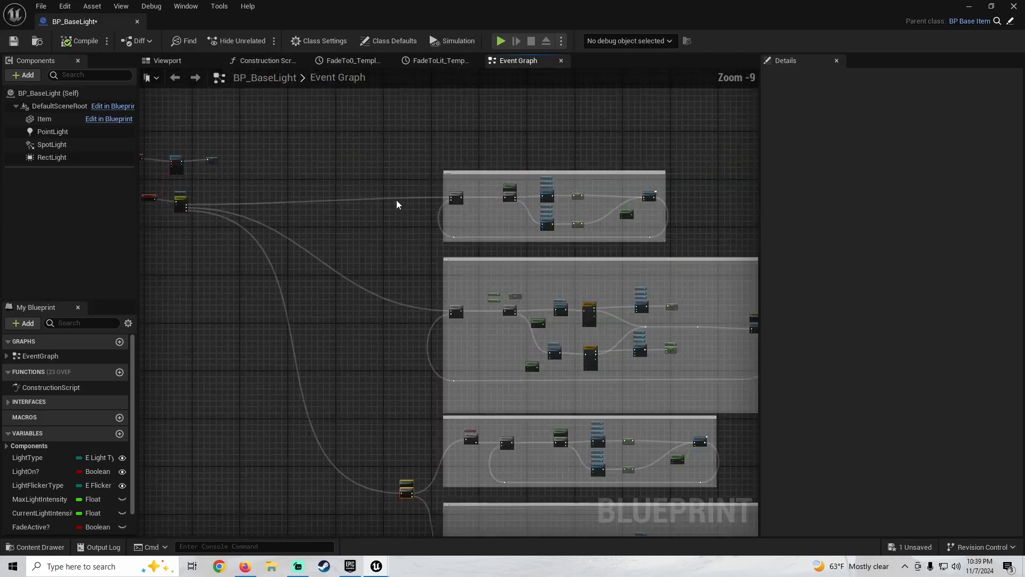
Add a custom event named Flicker beside the Flicker comment group and connect it to the group's Do Once node
scroll(402, 204, "up", 4)
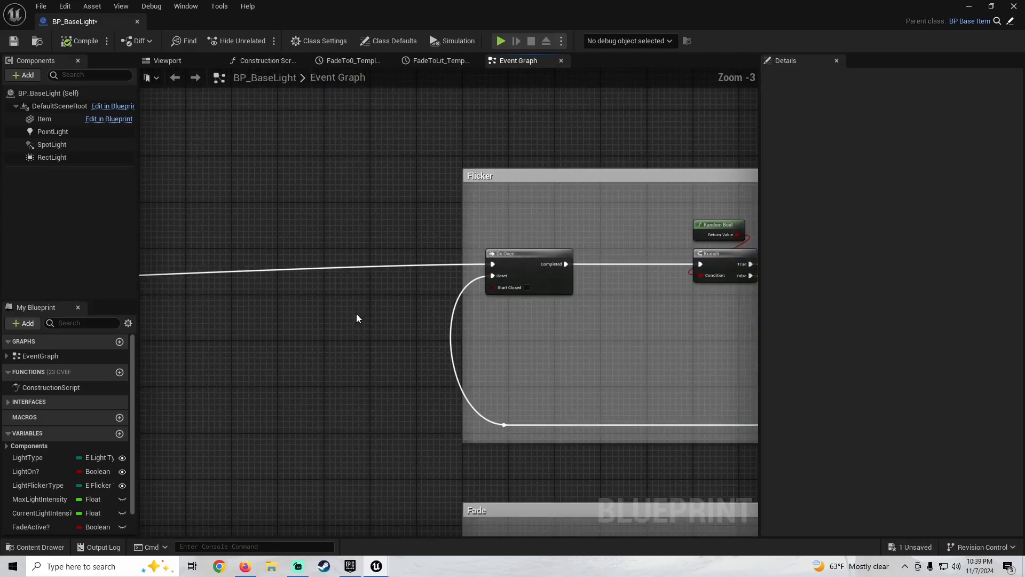
right_click(351, 310)
type("custom")
key("Return")
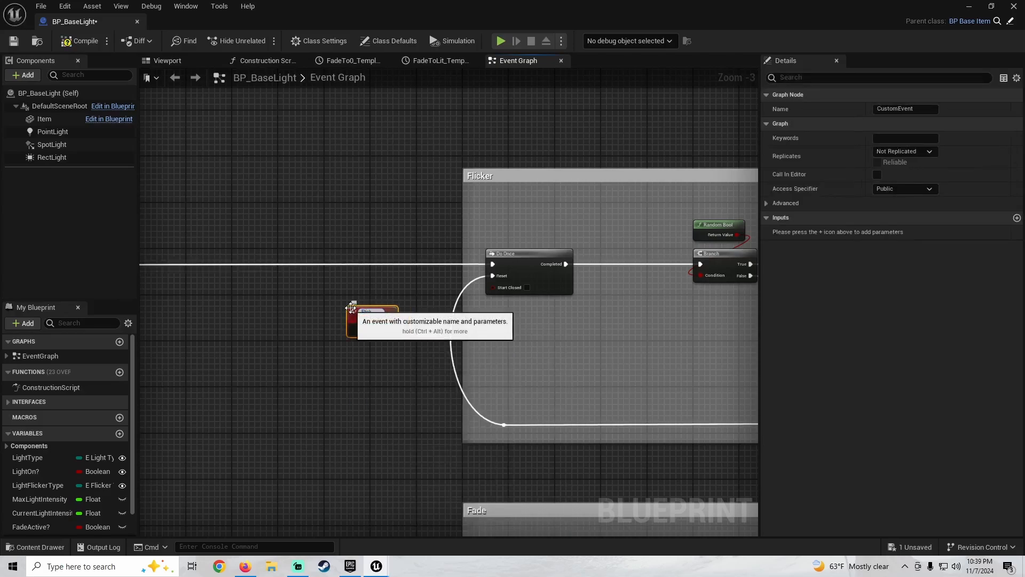
type("Flicker")
key("Return")
scroll(351, 309, "up", 3)
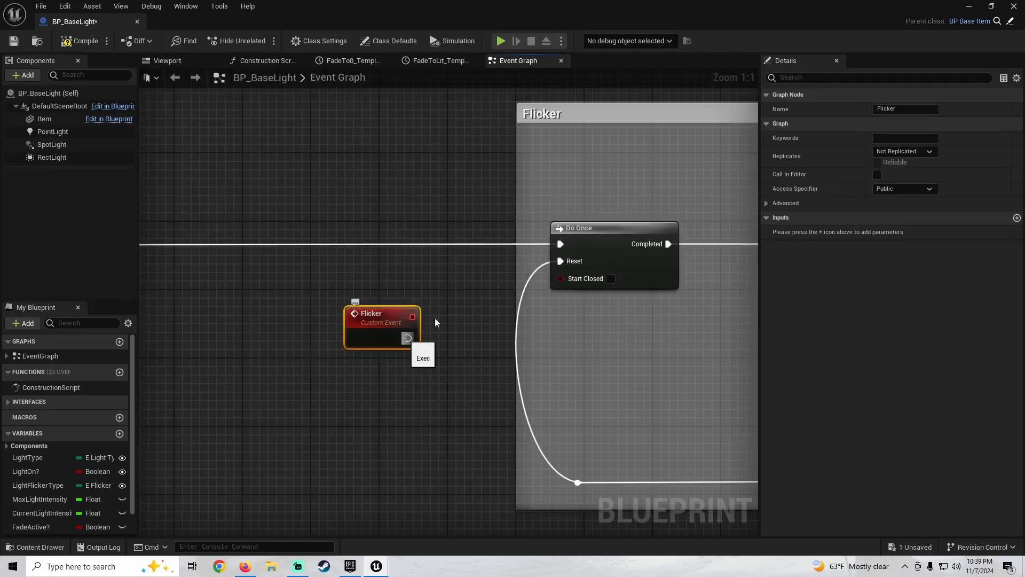
left_click_drag(408, 338, 561, 244)
Add a call to the Flicker event beside the Switch on E_FlickerType node and connect it to the Flicker output
scroll(297, 262, "down", 3)
right_click_drag(297, 261, 746, 245)
right_click_drag(346, 254, 656, 274)
scroll(389, 273, "up", 2)
right_click(389, 273)
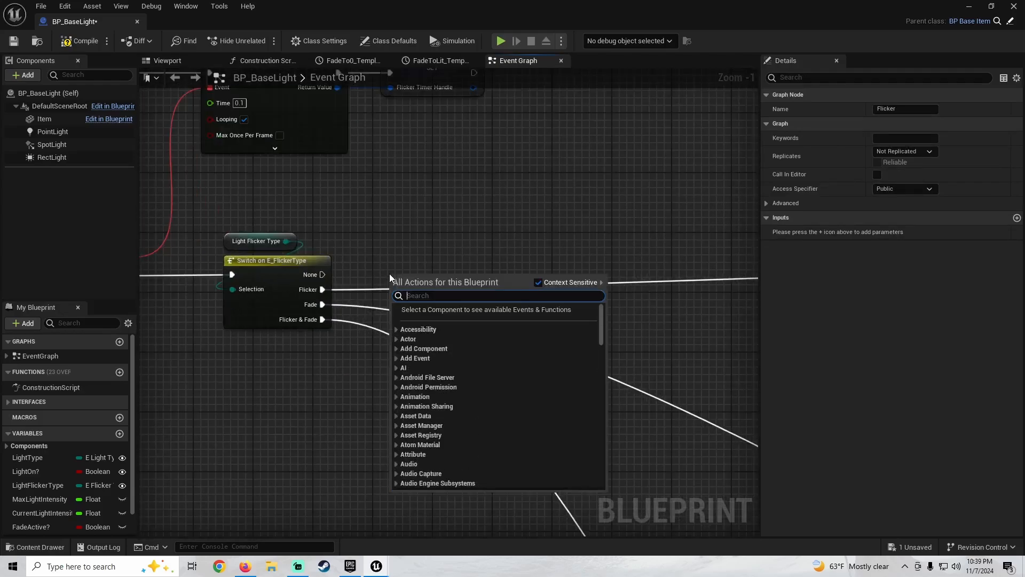
type("Flicker")
key("Return")
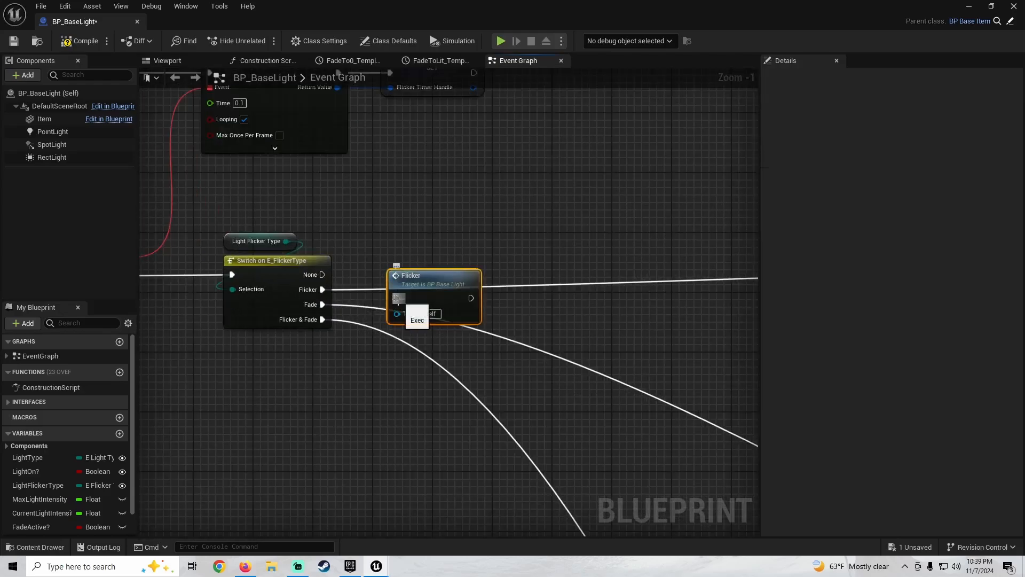
left_click_drag(397, 298, 321, 289)
left_click_drag(433, 282, 485, 270)
Add a custom event named Fade, connect it to the Fade group's Do Once node and line it up beside that node
scroll(637, 295, "down", 5)
right_click_drag(636, 296, 166, 86)
scroll(296, 216, "up", 3)
right_click_drag(518, 243, 208, 226)
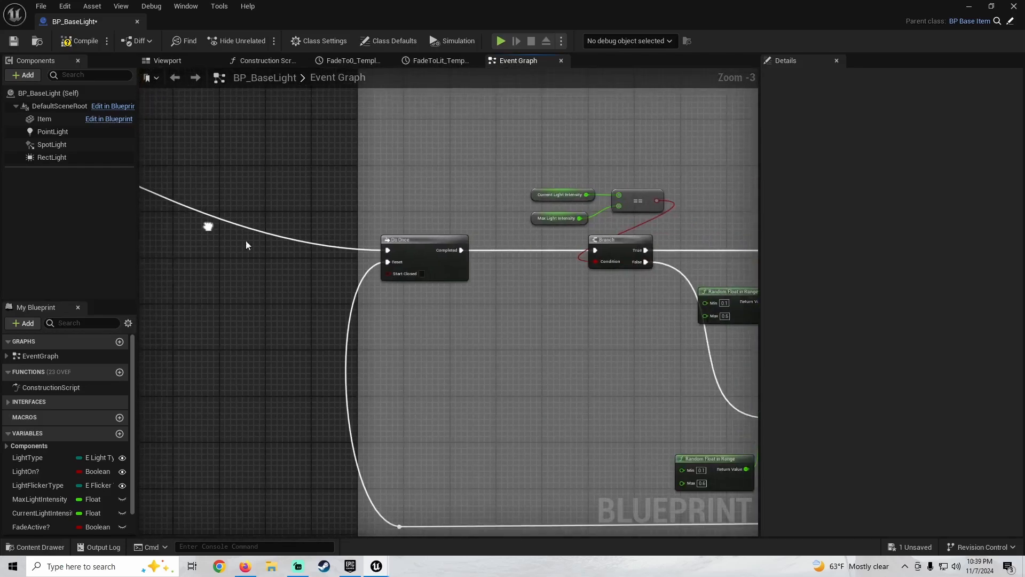
right_click(250, 310)
type("custom")
key("Return")
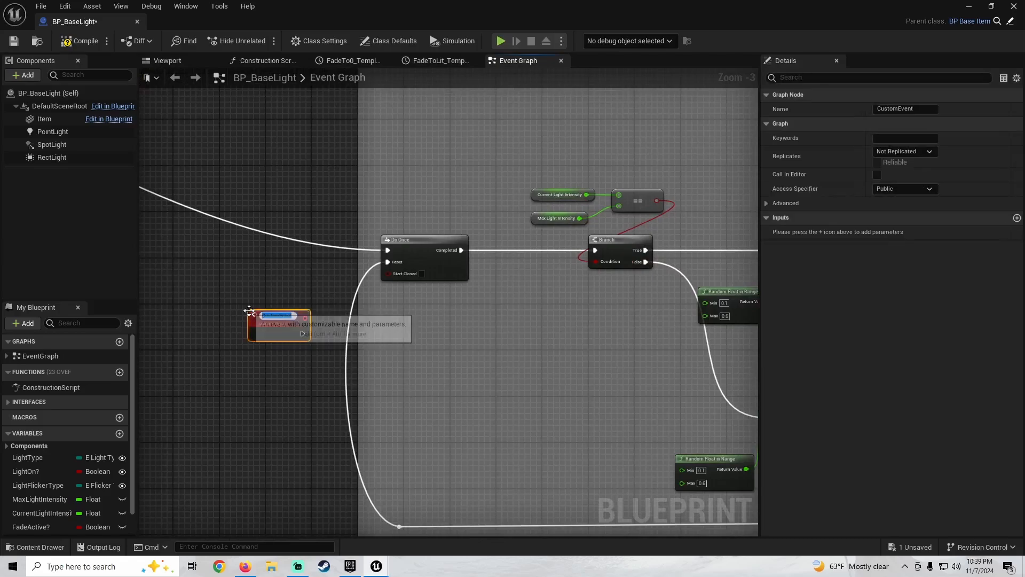
type("Fade")
key("Return")
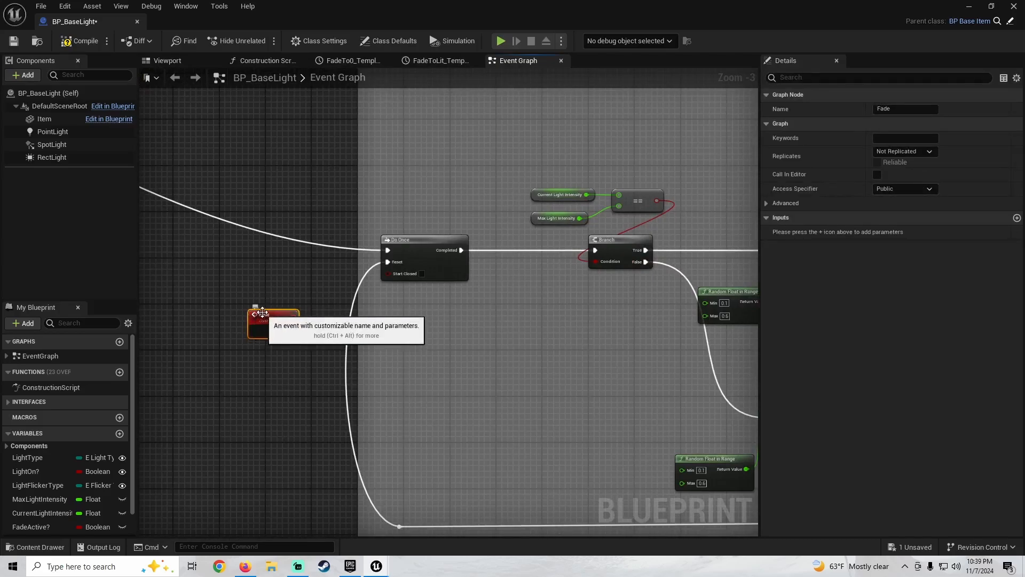
left_click_drag(294, 333, 389, 252)
left_click_drag(272, 310, 280, 252)
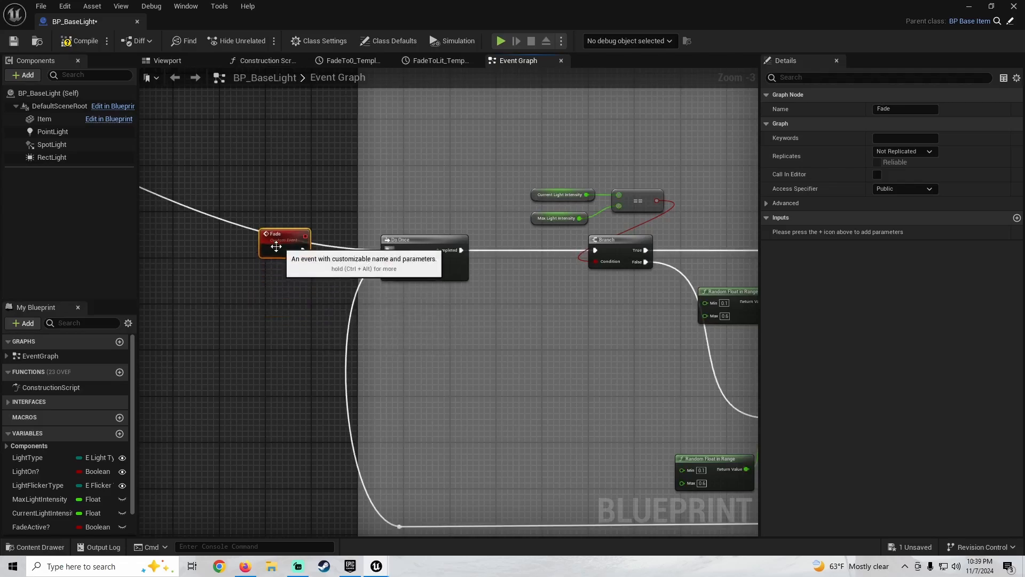
Add a call to the Fade event, connect it to the switch's Fade output and place it beneath the Flicker call
scroll(256, 243, "down", 5)
right_click_drag(257, 243, 524, 302)
scroll(342, 224, "up", 8)
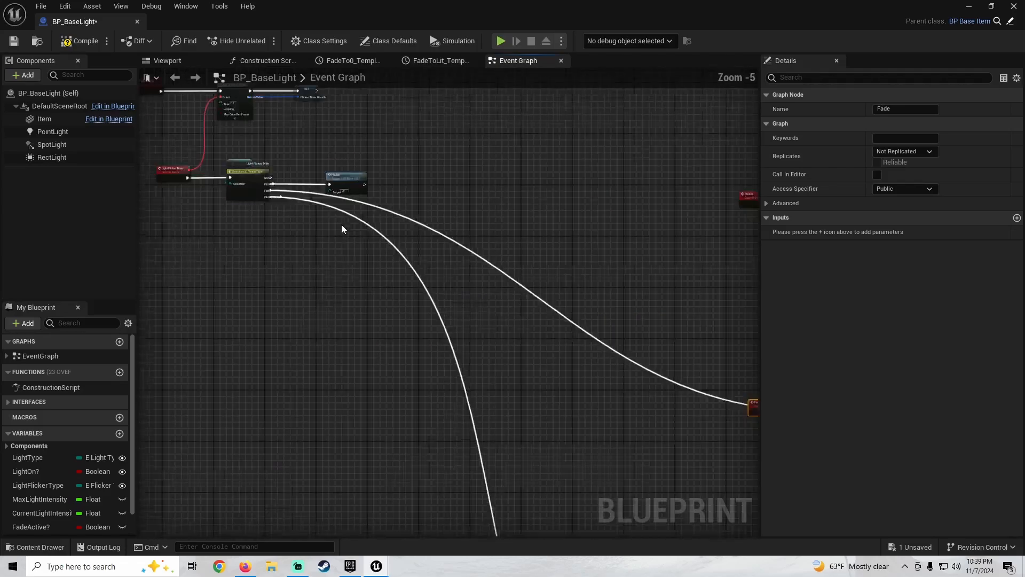
right_click(334, 255)
type("fade")
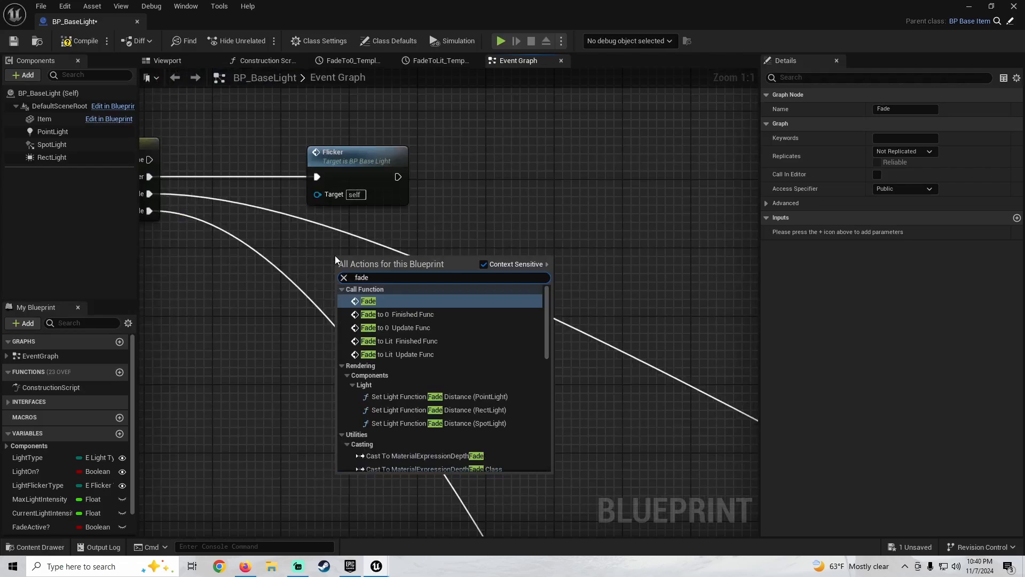
key("Return")
right_click_drag(358, 251, 411, 309)
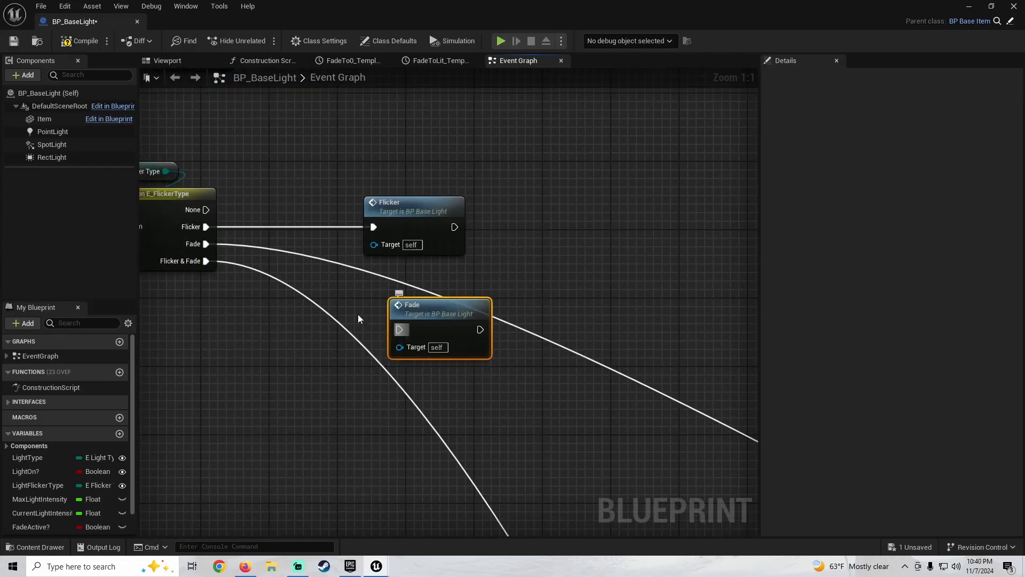
left_click_drag(399, 329, 206, 244)
left_click_drag(430, 306, 405, 272)
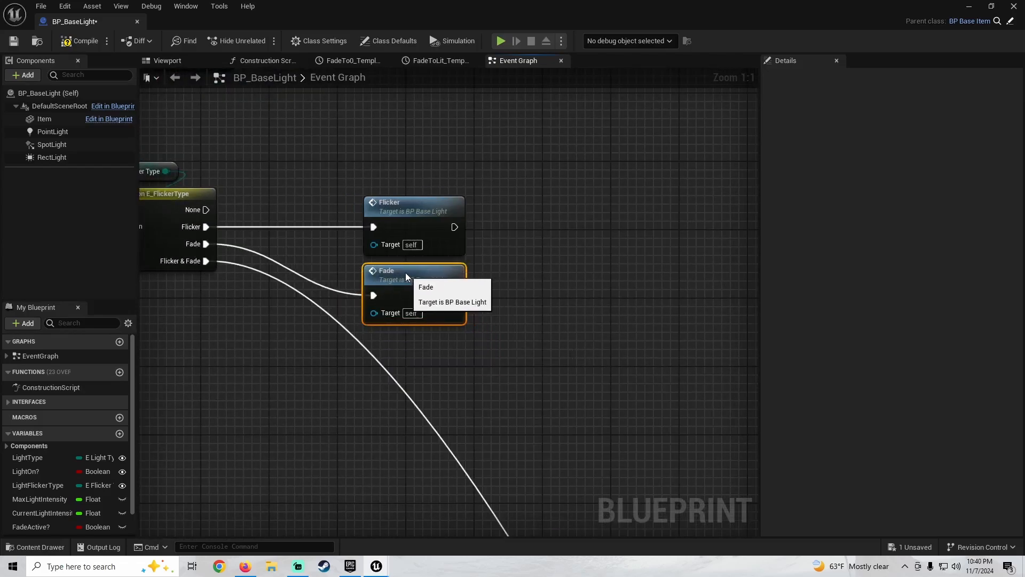
Add a custom event named Flicker & Fade, connect it to the random Branch node and line it up beside that node
scroll(492, 292, "down", 4)
right_click_drag(528, 303, 324, 89)
right_click_drag(485, 322, 320, 134)
scroll(471, 224, "down", 5)
scroll(454, 209, "up", 1)
right_click_drag(502, 340, 533, 317)
scroll(452, 226, "up", 6)
right_click(422, 323)
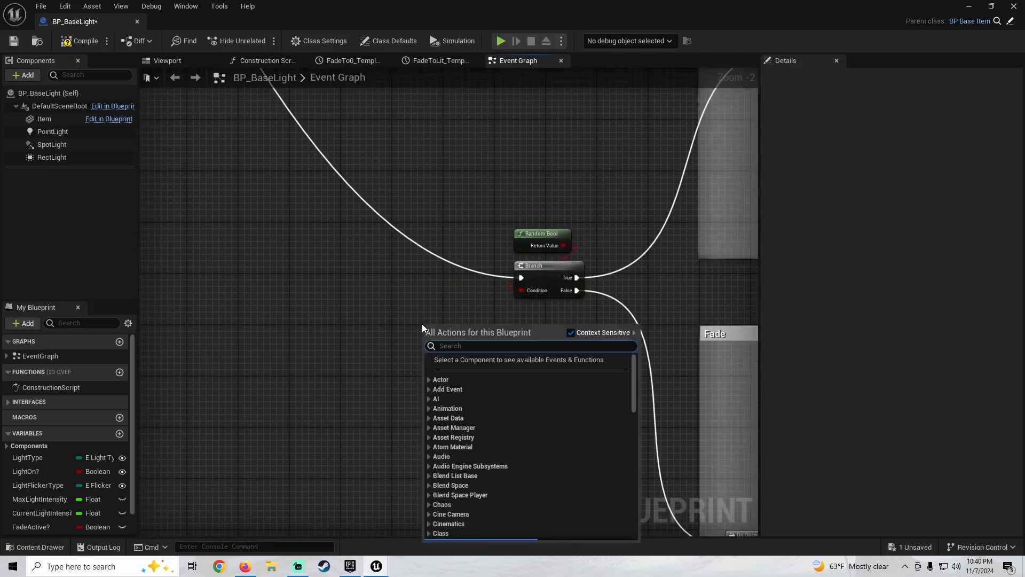
type("custom event")
key("Return")
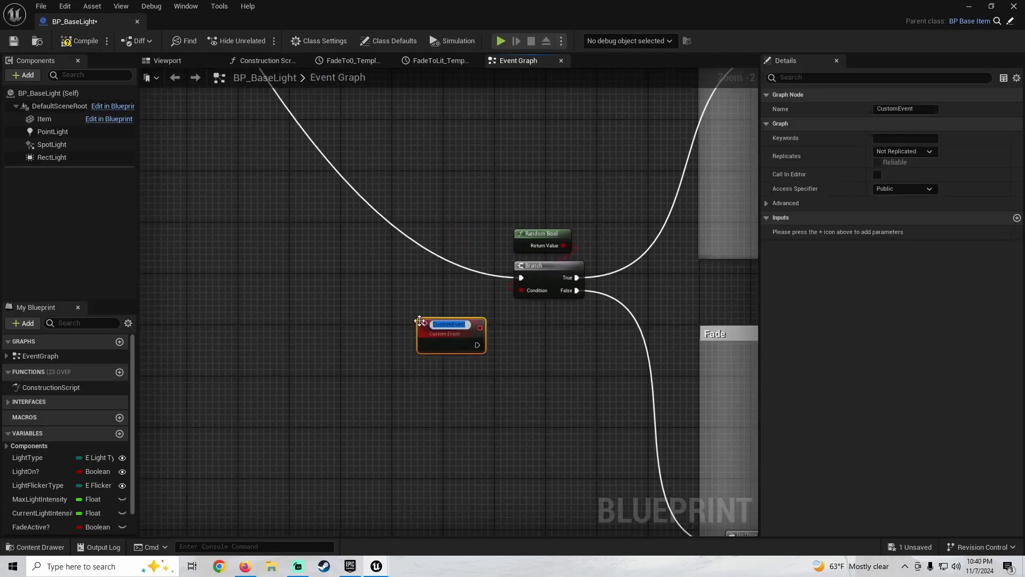
type("Flicke")
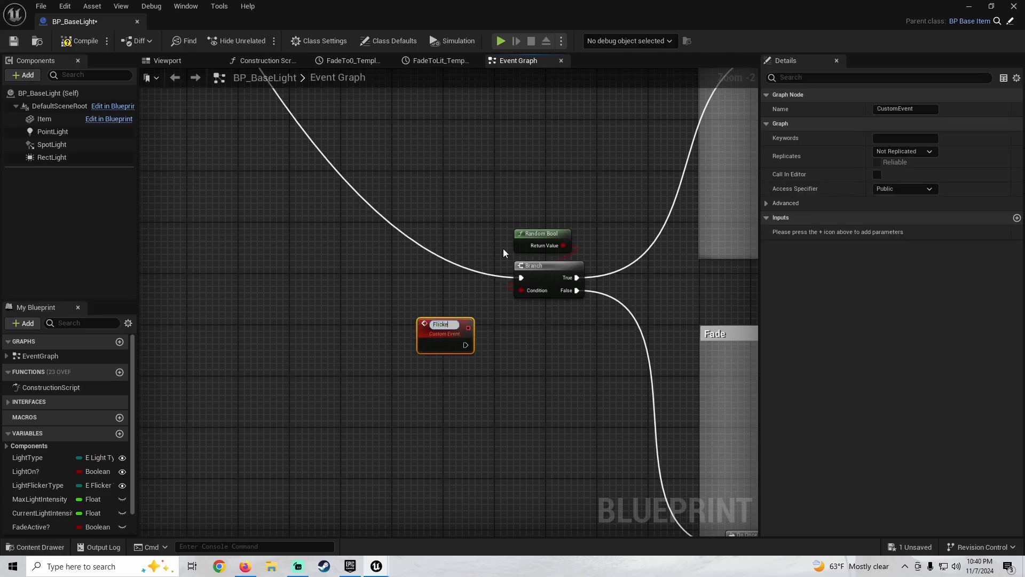
type("r & Fade")
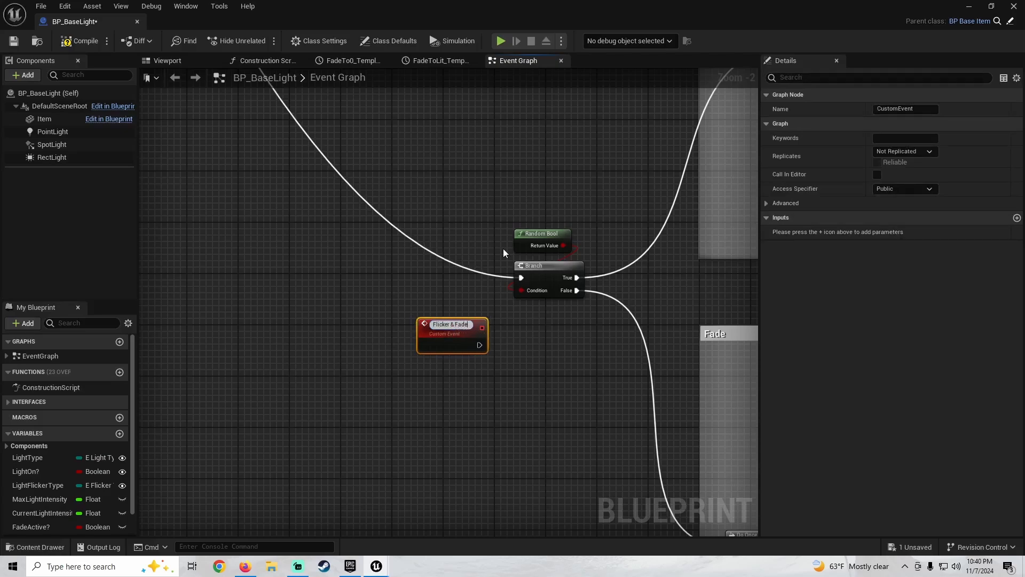
key("Return")
left_click_drag(468, 342, 524, 277)
left_click_drag(441, 327, 442, 268)
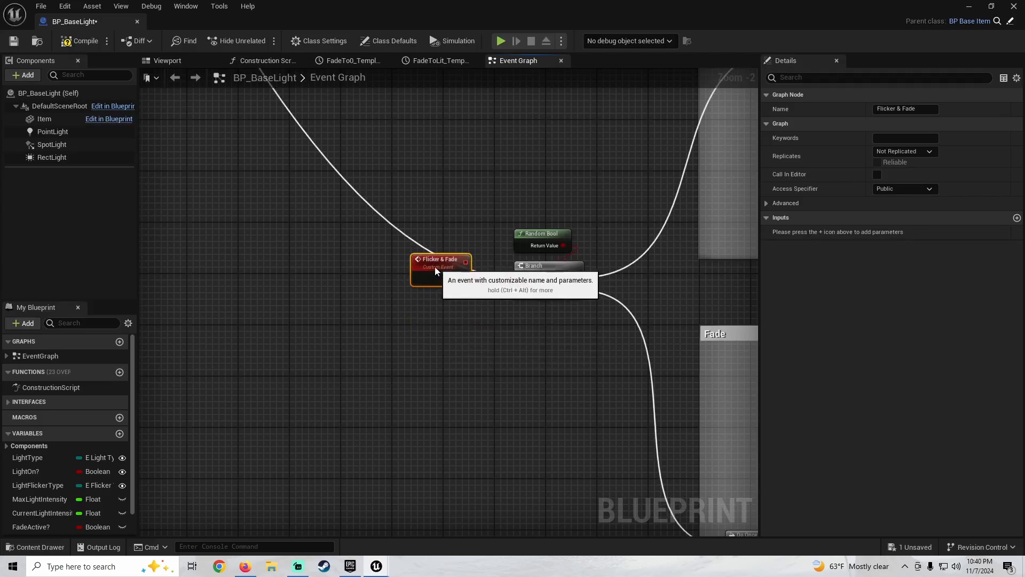
Add a call to the Flicker & Fade event, connect it to the switch's matching output and place it beneath the Fade call
scroll(355, 270, "down", 4)
scroll(363, 198, "up", 4)
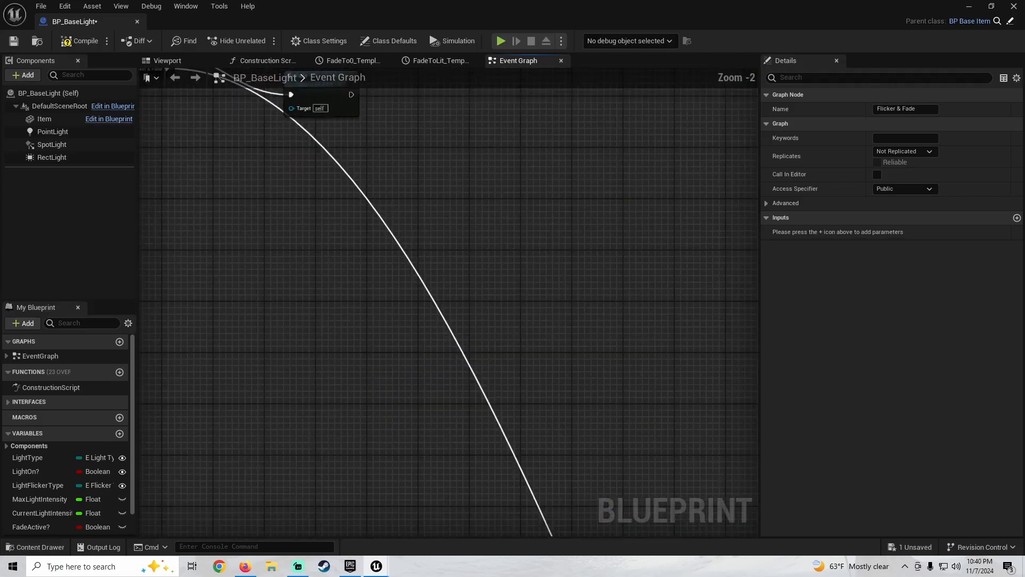
right_click(400, 344)
type("flicker")
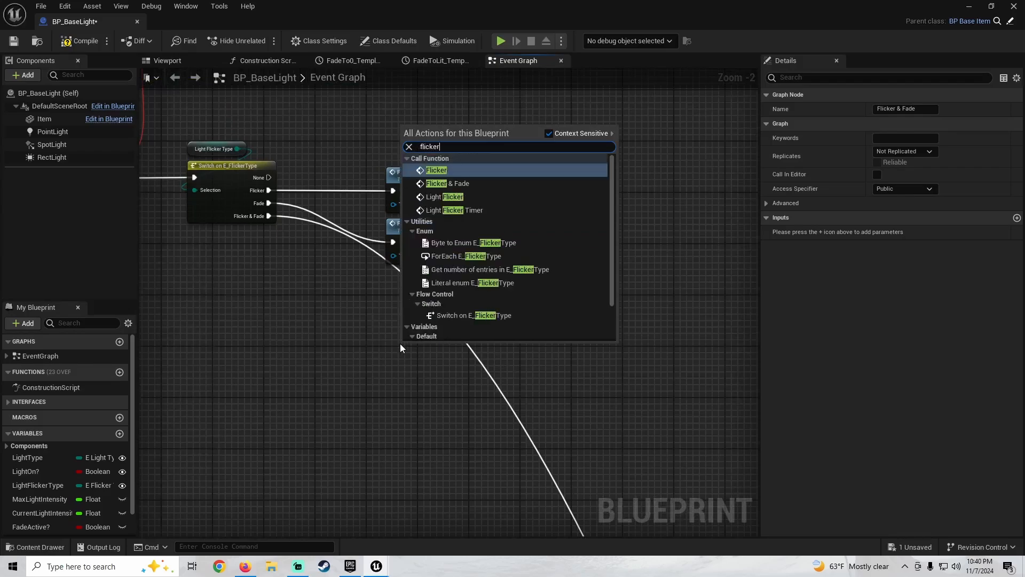
left_click(431, 184)
scroll(340, 214, "up", 2)
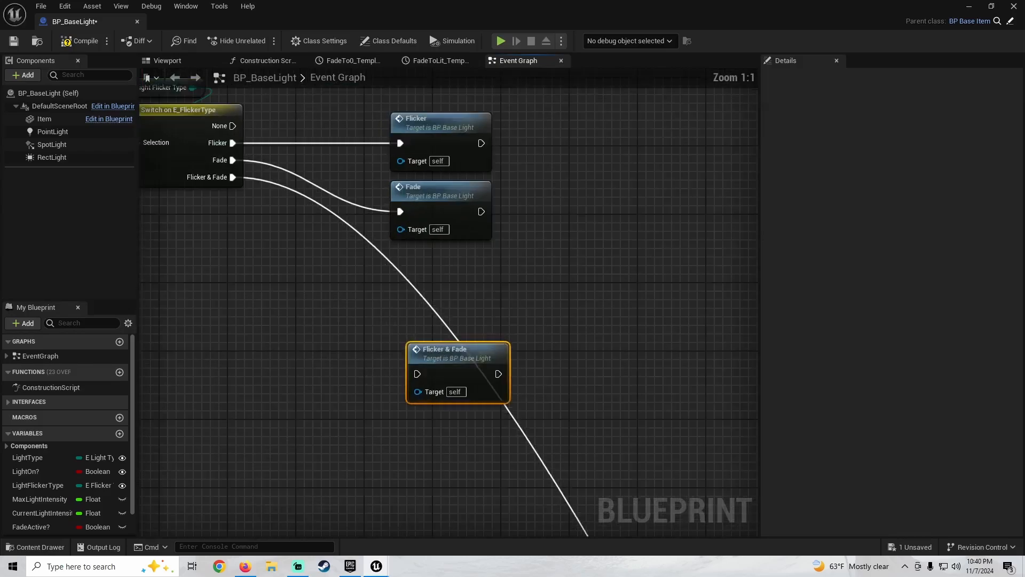
left_click_drag(430, 417, 267, 239)
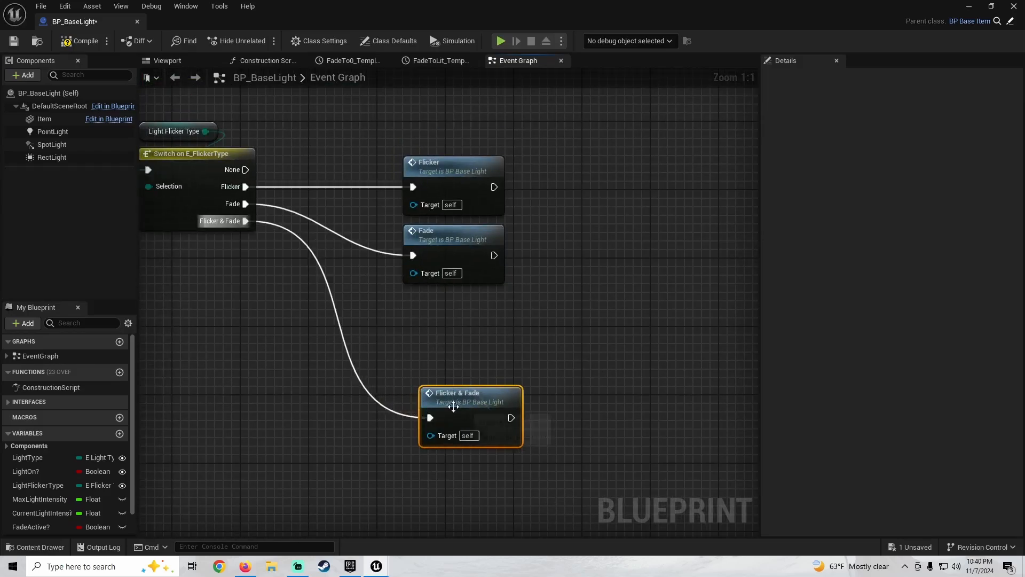
left_click_drag(450, 402, 432, 315)
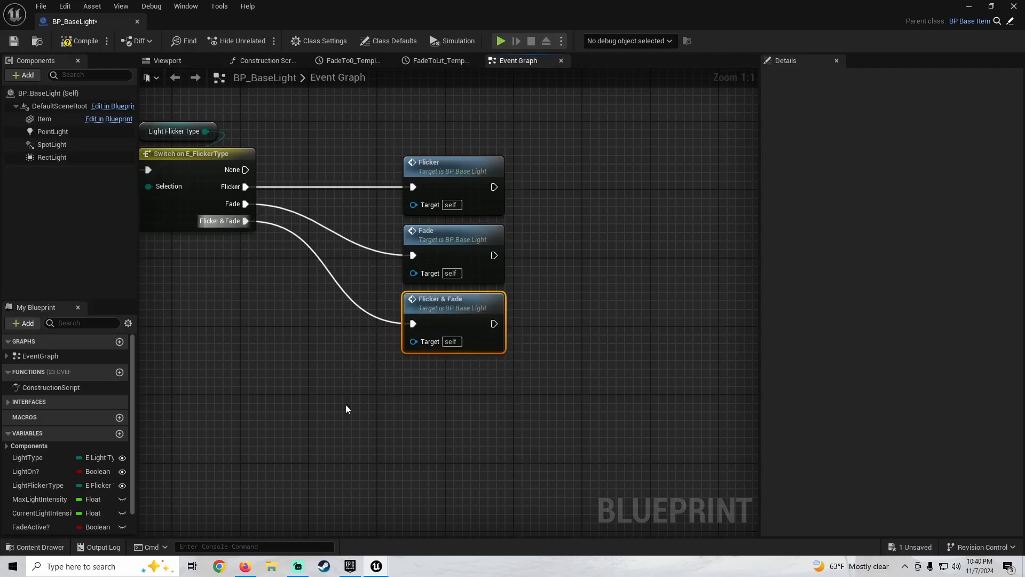
Compile and save the BP_BaseLight blueprint
scroll(345, 405, "down", 5)
scroll(56, 454, "down", 1)
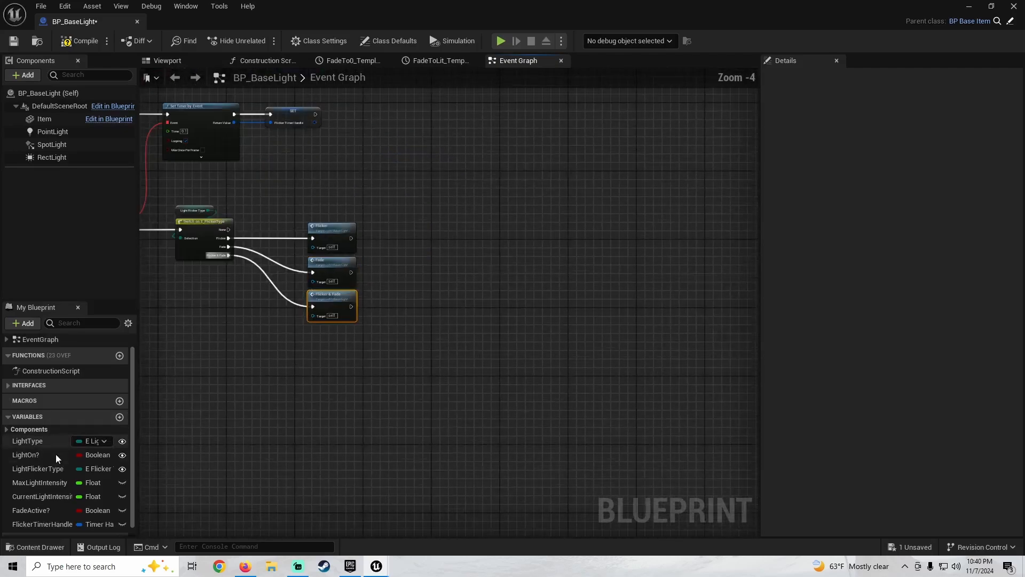
left_click(79, 41)
left_click(13, 41)
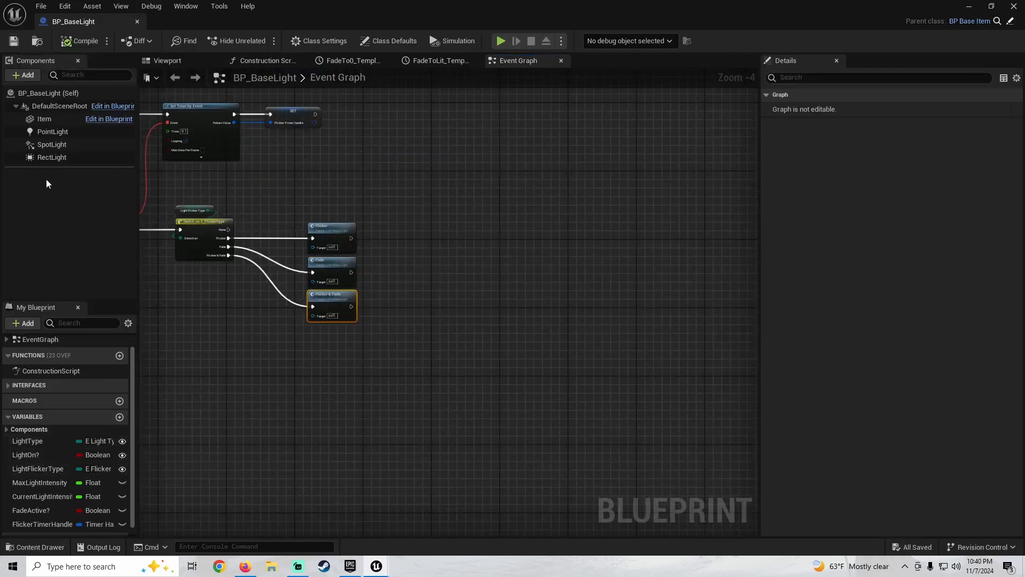
Wrap the light flicker timer nodes, the flicker type switch and its three event calls in a comment titled Light Flicker
scroll(384, 270, "down", 8)
right_click_drag(424, 287, 383, 284)
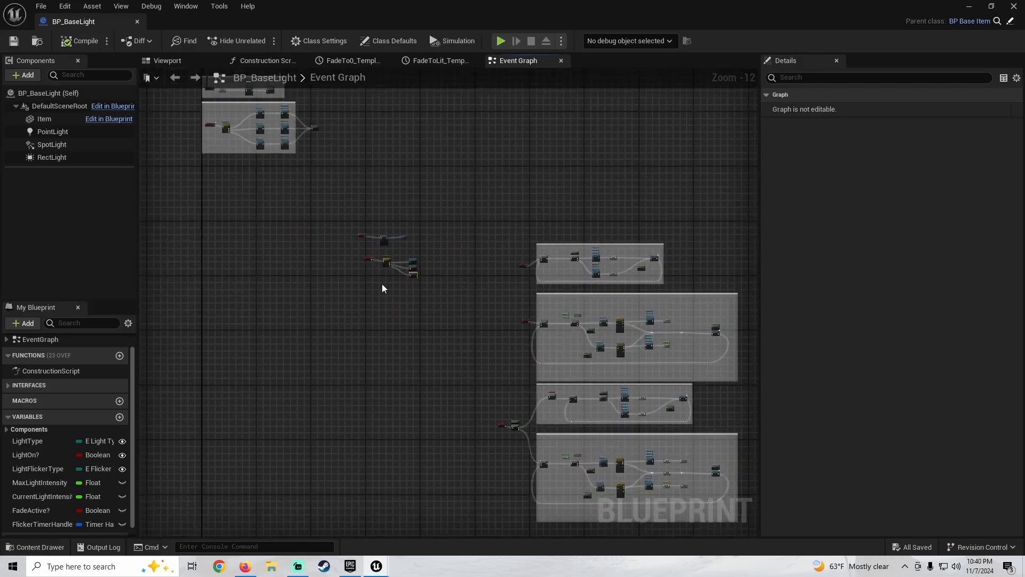
scroll(358, 227, "up", 8)
left_click_drag(232, 129, 636, 425)
key("c")
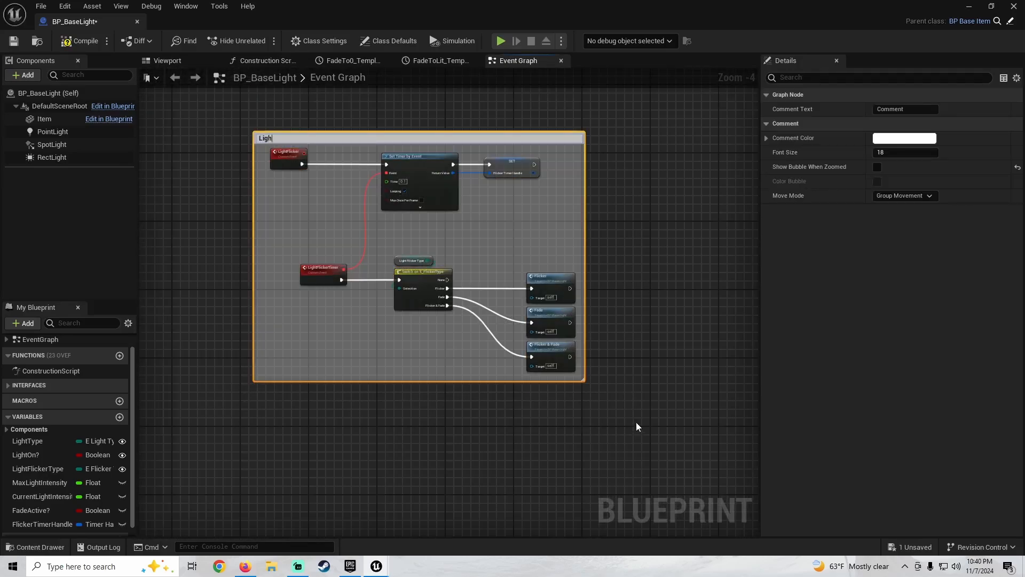
type("Light Flicker")
key("Return")
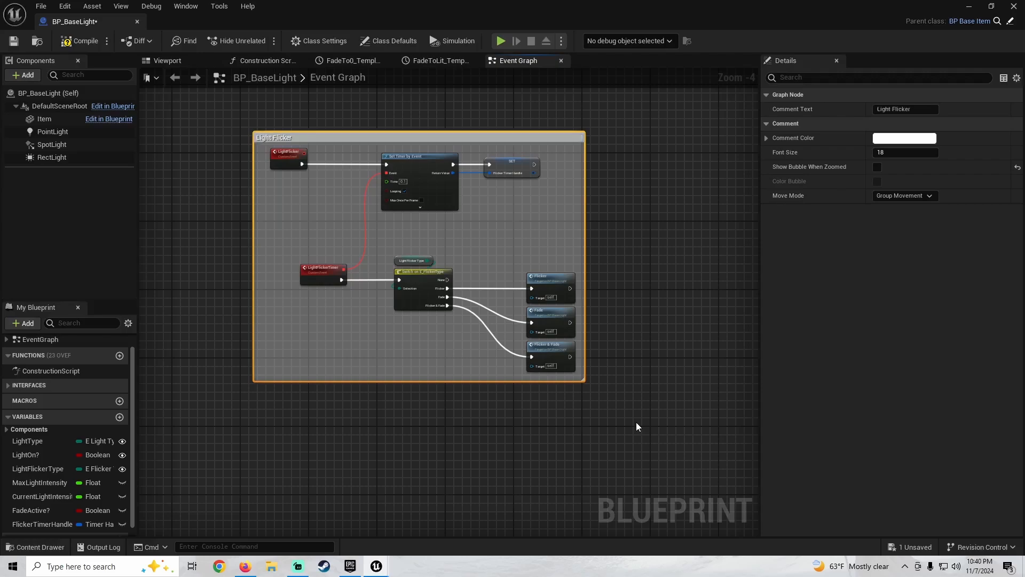
Adjust the Flicker event at its comment group and widen the Fade comment box to enclose the Fade event
scroll(184, 140, "down", 8)
scroll(368, 230, "up", 10)
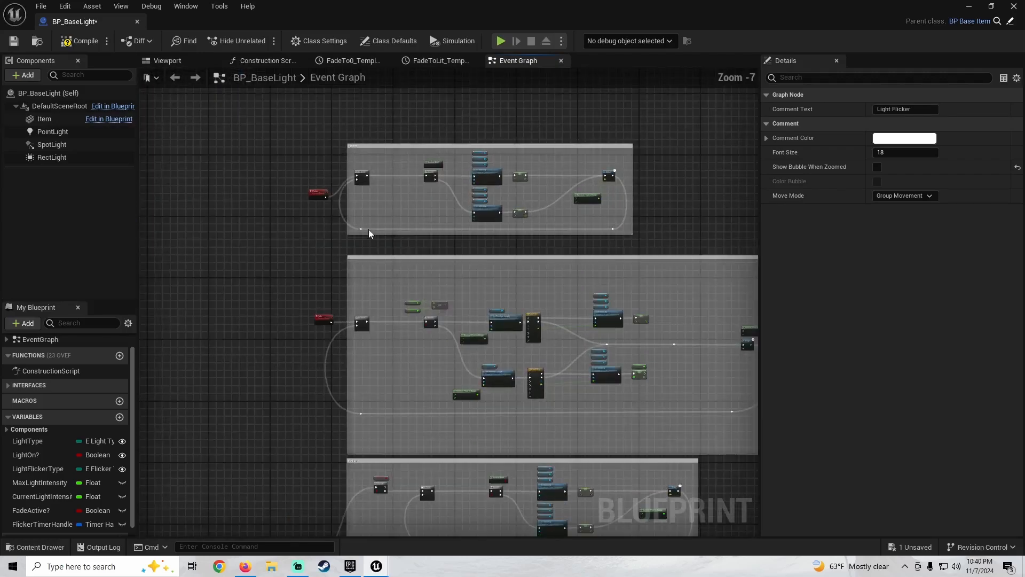
left_click_drag(319, 277, 284, 220)
right_click_drag(354, 404, 333, 72)
left_click_drag(369, 232, 245, 238)
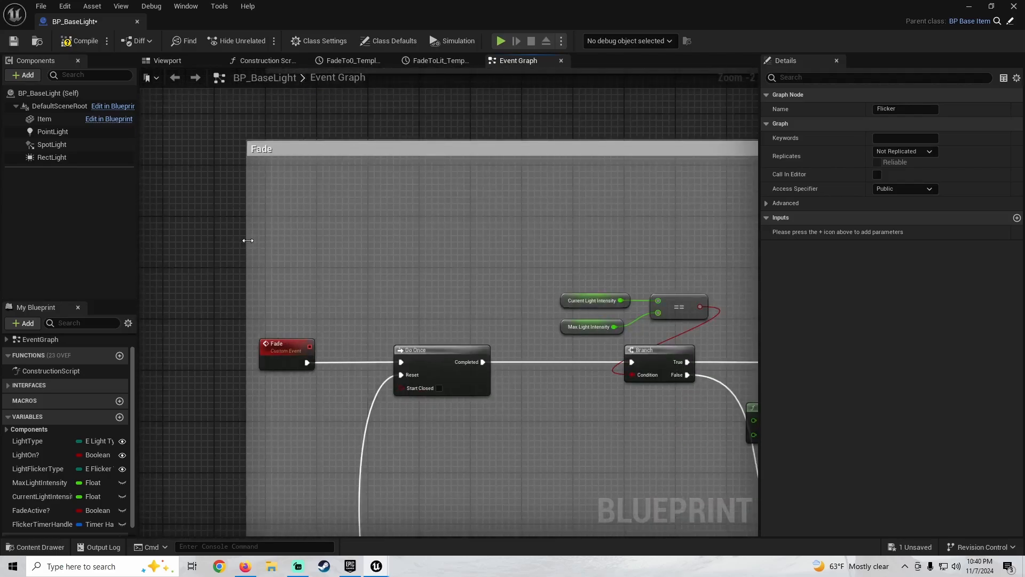
Move the Flicker & Fade event nodes together with their two inner comment groups down, away from the Fade group above
scroll(251, 241, "down", 3)
scroll(343, 280, "up", 2)
scroll(380, 213, "down", 8)
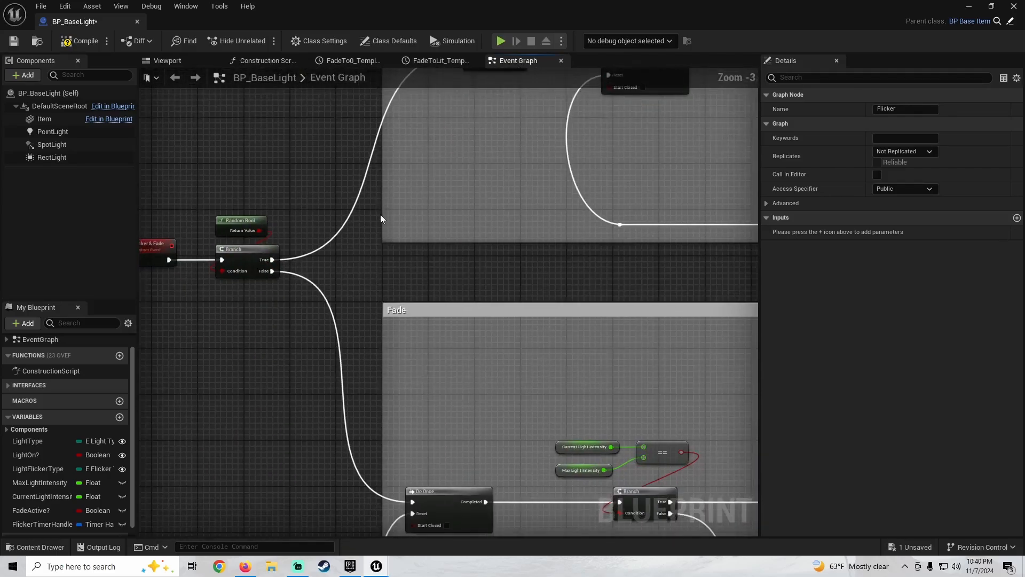
scroll(380, 235, "up", 2)
scroll(420, 242, "down", 1)
right_click_drag(691, 411, 614, 389)
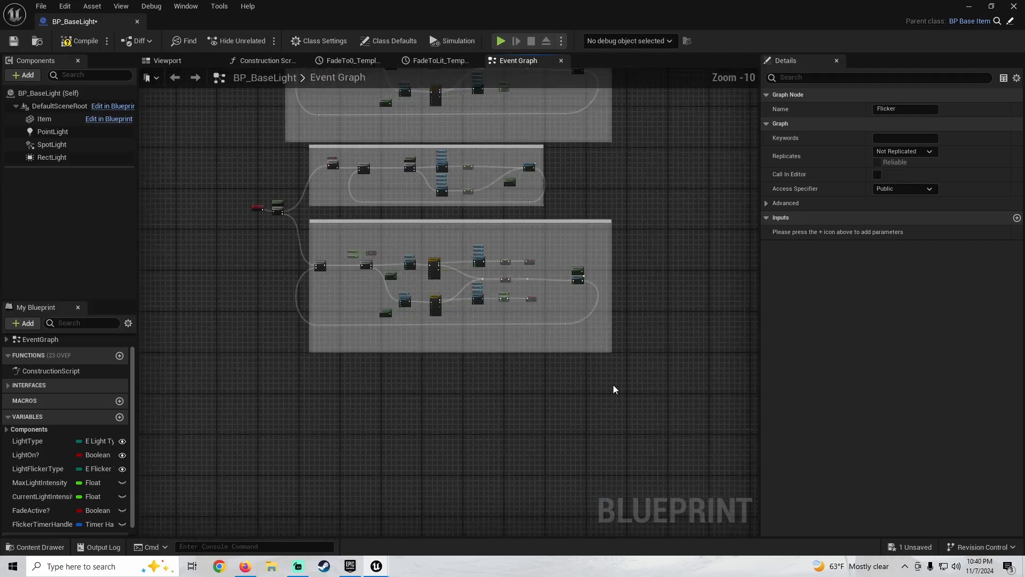
left_click_drag(312, 237, 235, 145)
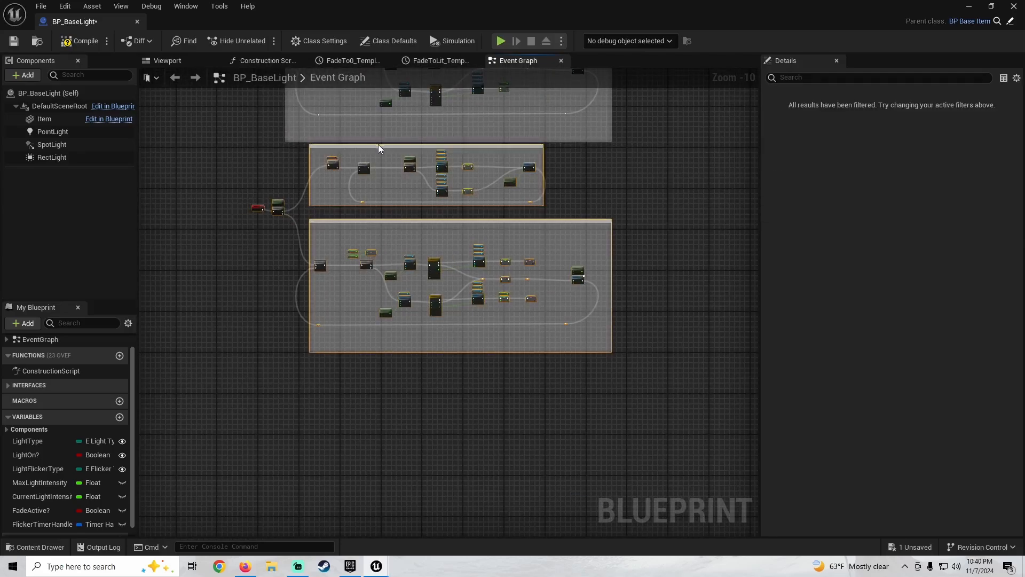
left_click_drag(364, 146, 363, 212)
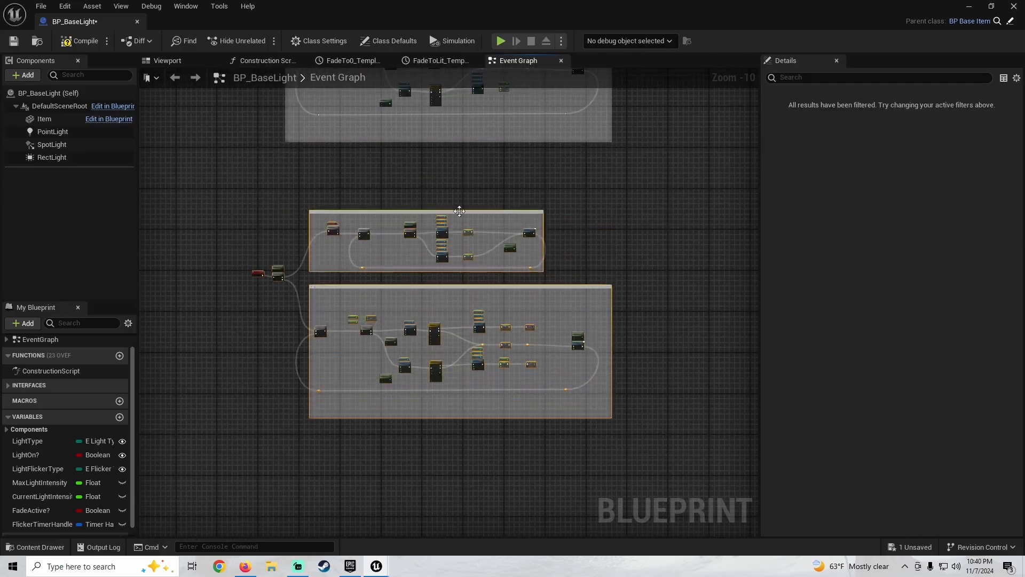
Wrap the Flicker & Fade event and its two inner groups in a comment titled Flicker And Fade, placed below the Fade group
key("c")
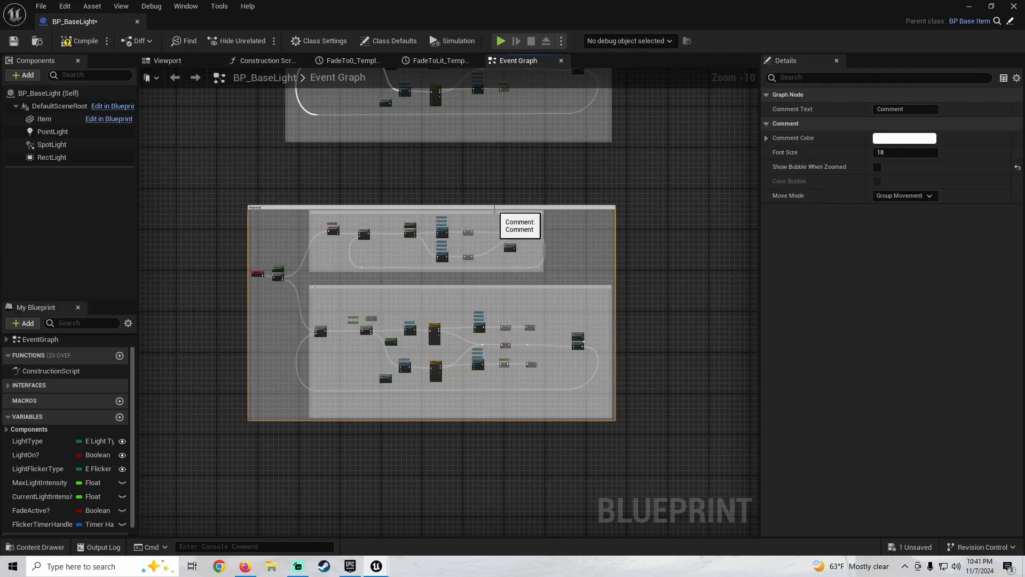
key("Return")
scroll(271, 213, "up", 3)
right_click_drag(271, 213, 319, 347)
left_click_drag(315, 347, 366, 257)
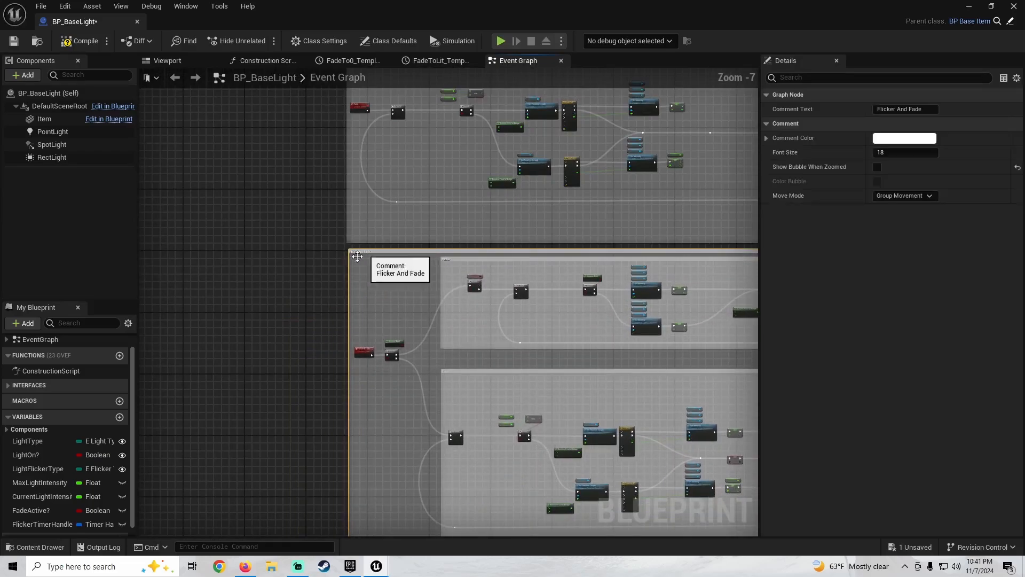
scroll(369, 243, "up", 7)
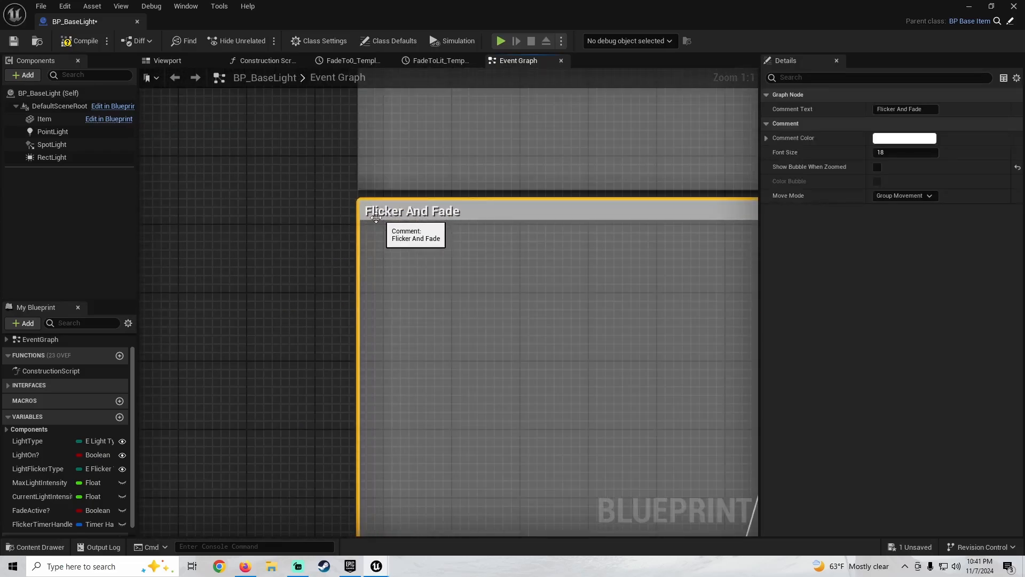
Move the Fade and Flicker And Fade comment groups directly beneath the Flicker group, aligned with its left edge
scroll(364, 203, "down", 13)
right_click_drag(345, 188, 320, 298)
left_click_drag(655, 474, 302, 203)
scroll(374, 204, "up", 11)
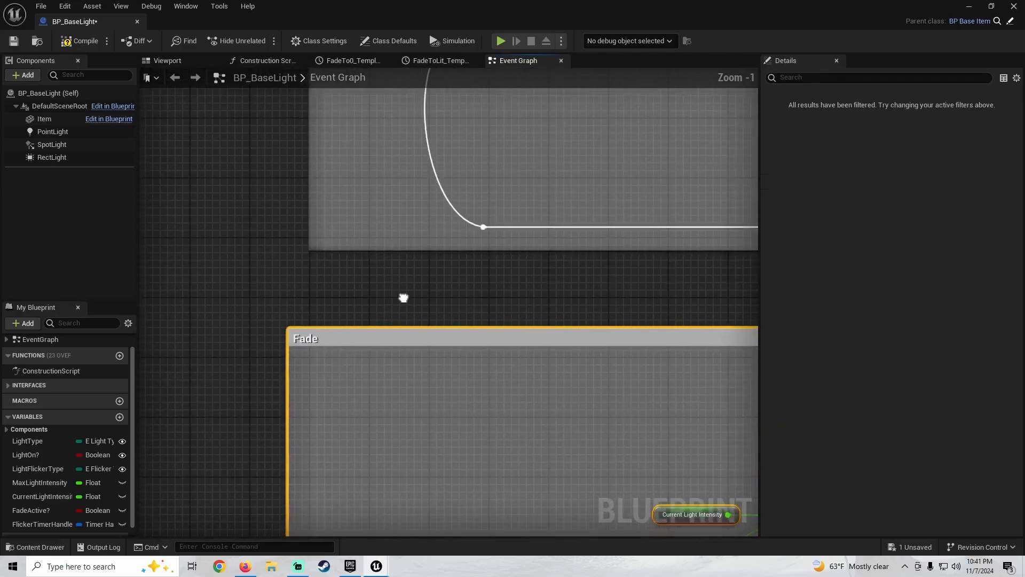
scroll(331, 270, "down", 10)
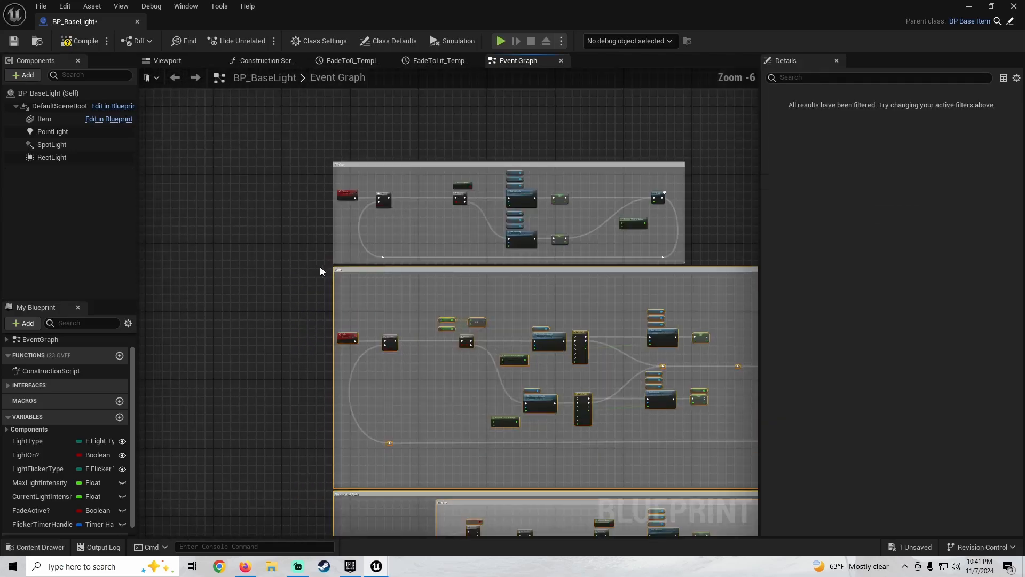
Move the Light Flicker comment group directly above the Flicker group in the same column
scroll(395, 336, "up", 3)
left_click_drag(383, 352, 192, 193)
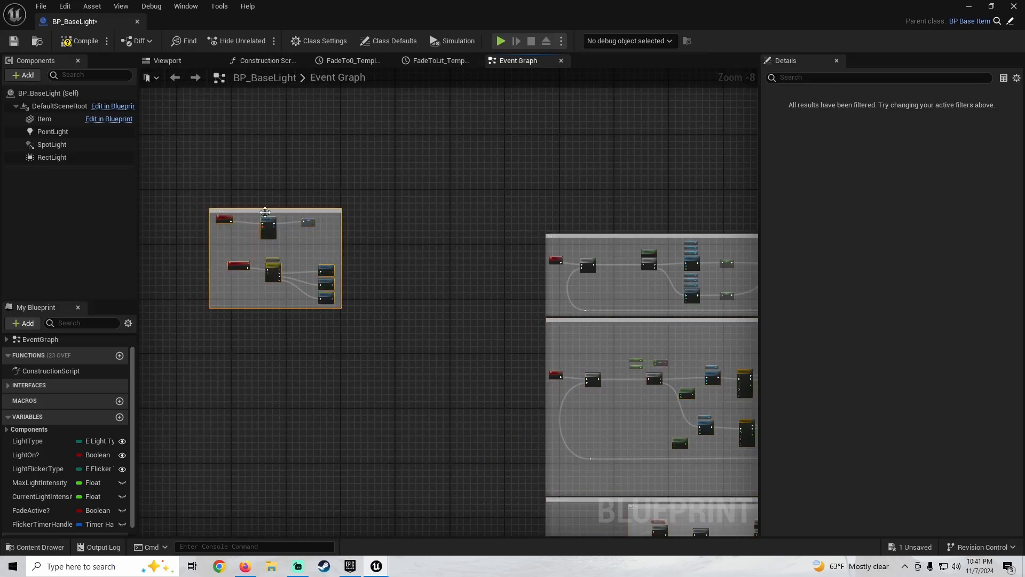
left_click_drag(265, 212, 602, 138)
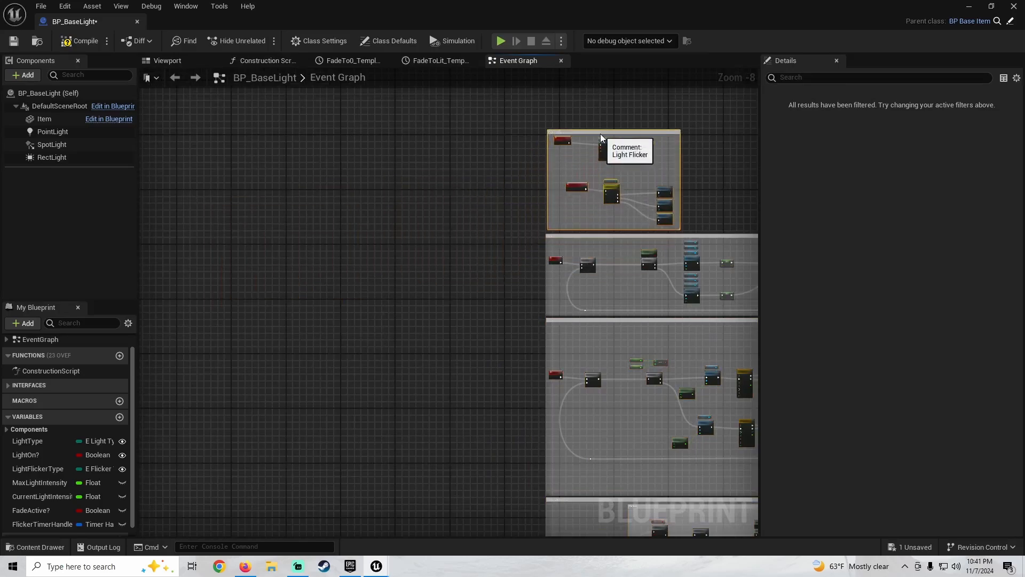
Widen the comment around the branching Set Visibility nodes to enclose the Light Flicker call at their end
scroll(435, 209, "down", 4)
scroll(405, 235, "up", 3)
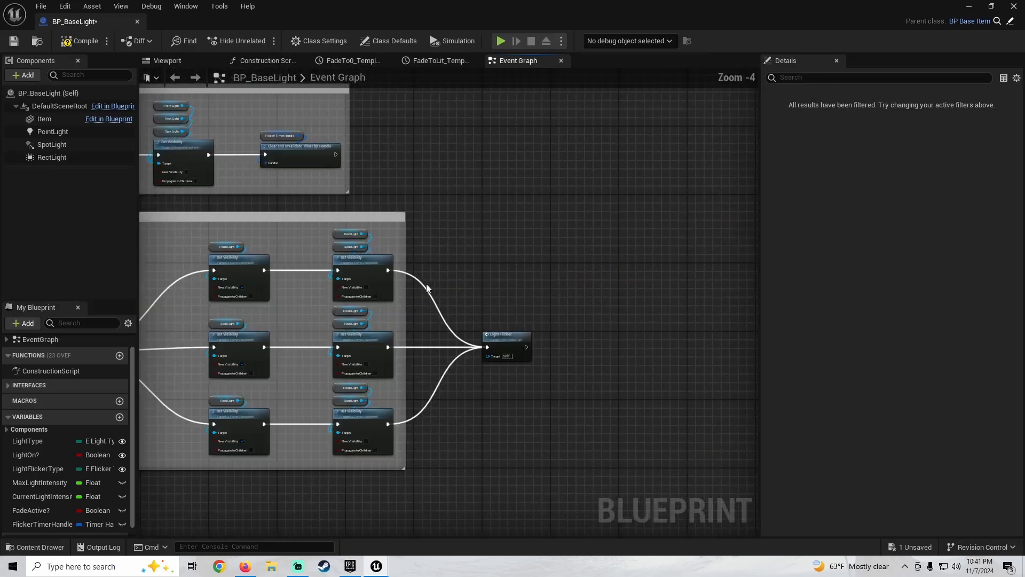
left_click_drag(405, 267, 541, 263)
scroll(420, 237, "down", 8)
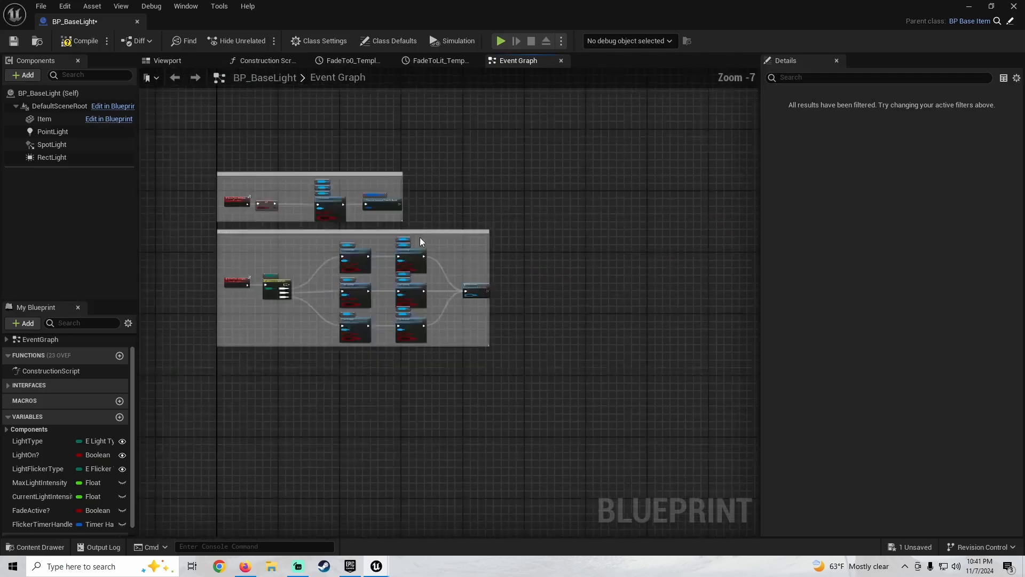
Save and close the BP_BaseLight blueprint
right_click_drag(424, 280, 466, 429)
scroll(395, 296, "up", 10)
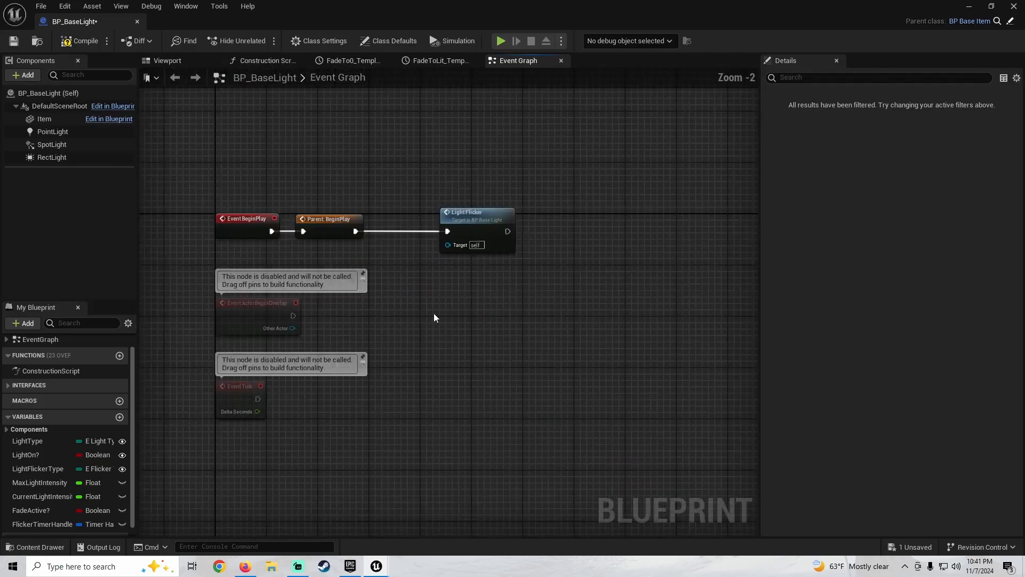
scroll(434, 313, "down", 5)
scroll(540, 394, "down", 3)
right_click_drag(601, 460, 273, 126)
right_click_drag(483, 265, 571, 297)
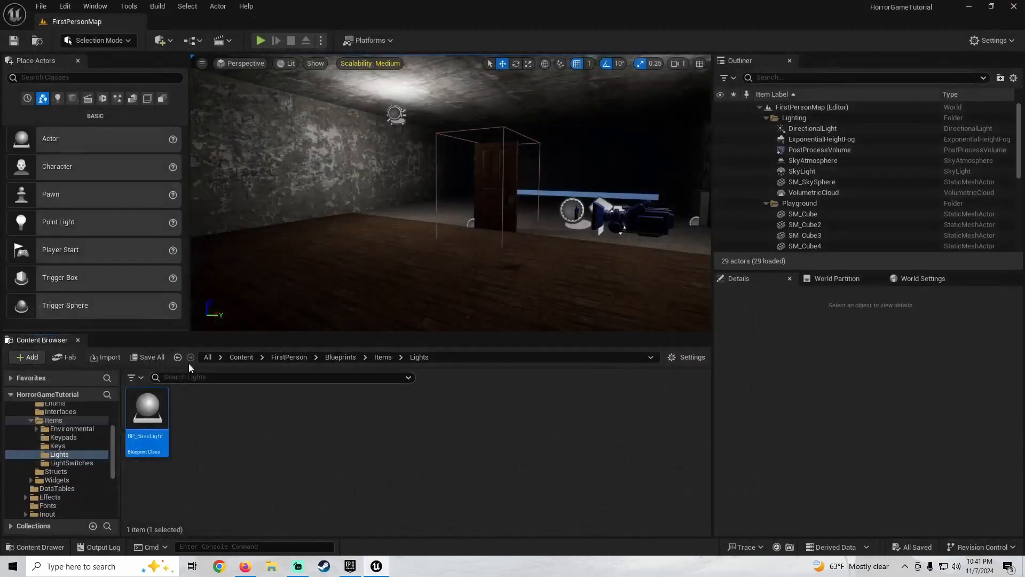
Open the BP_BaseKey blueprint from the Items/Keys folder
left_click(177, 357)
double_click(244, 413)
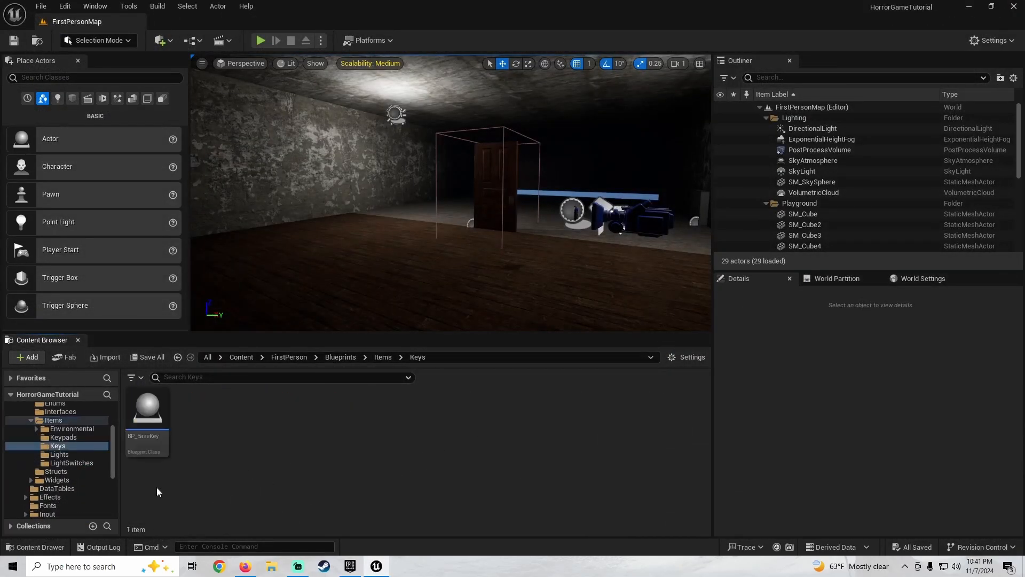
double_click(157, 454)
Wrap the Event Interact chain in a comment titled Interact and move it clear of the disabled event nodes
scroll(412, 335, "down", 5)
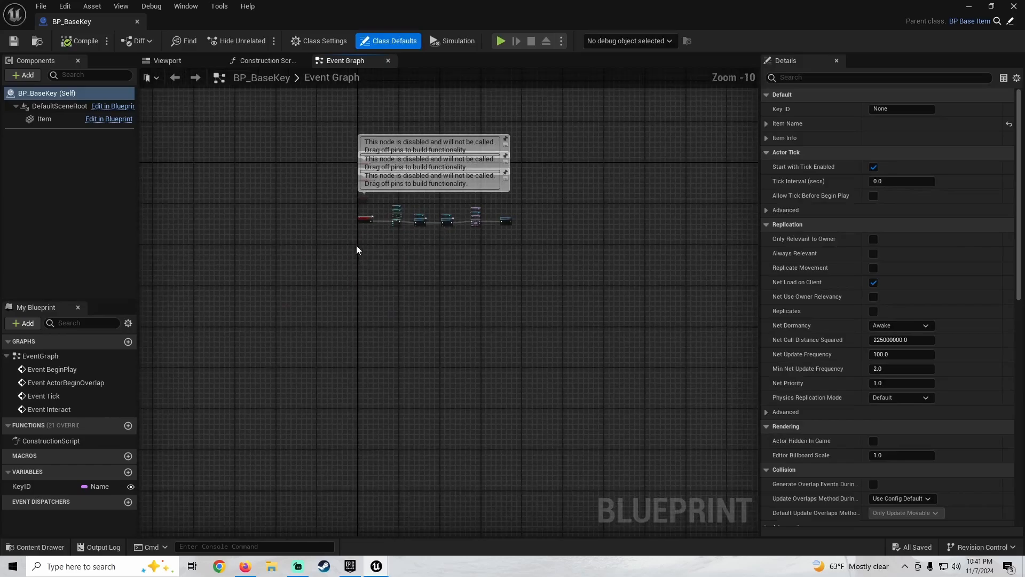
scroll(357, 245, "up", 6)
right_click_drag(357, 246, 240, 329)
scroll(553, 307, "down", 2)
right_click_drag(553, 307, 393, 276)
left_click_drag(548, 305, 197, 226)
type("c")
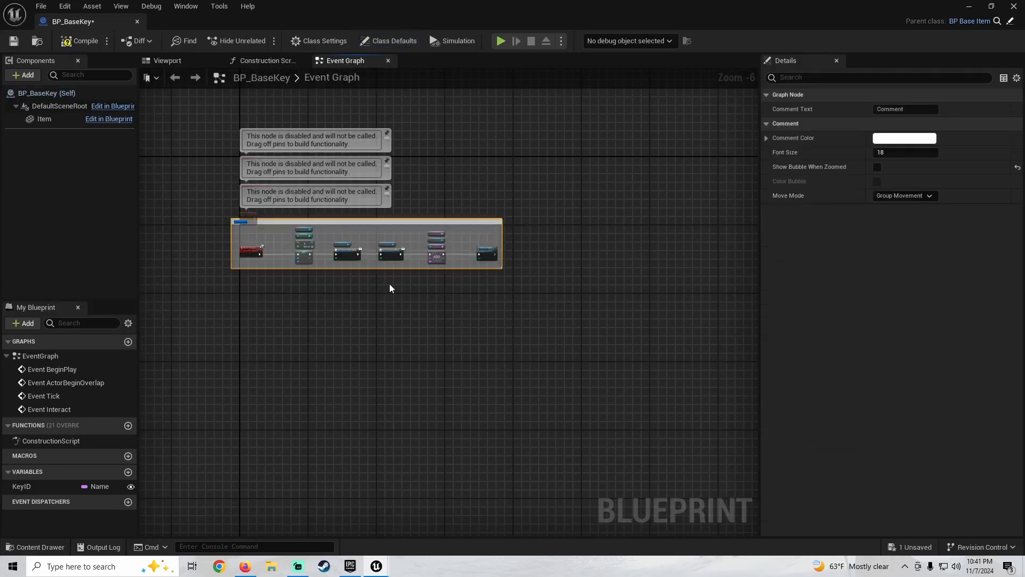
type("Interact")
key("Return")
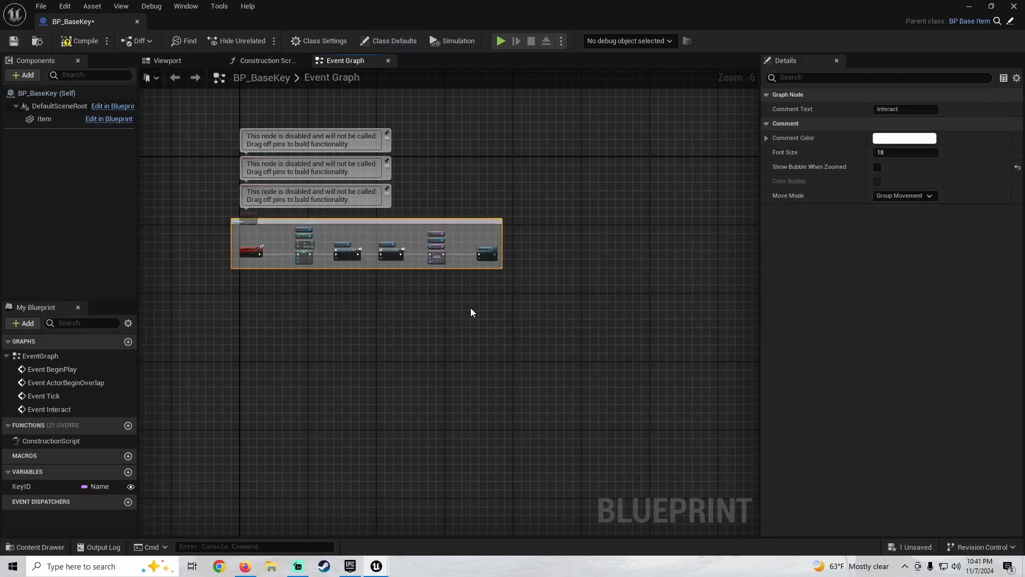
scroll(320, 256, "up", 3)
left_click_drag(324, 168, 346, 213)
Compile, save and close BP_BaseKey, and open the BP_BaseKeypad blueprint from the Items/Keypads folder
left_click(85, 42)
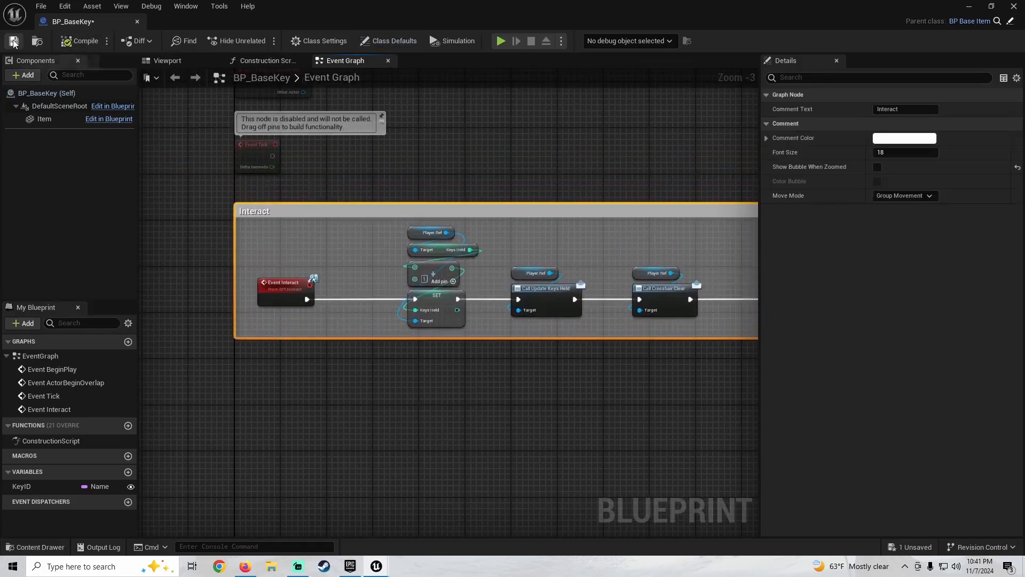
left_click(1011, 6)
left_click(177, 357)
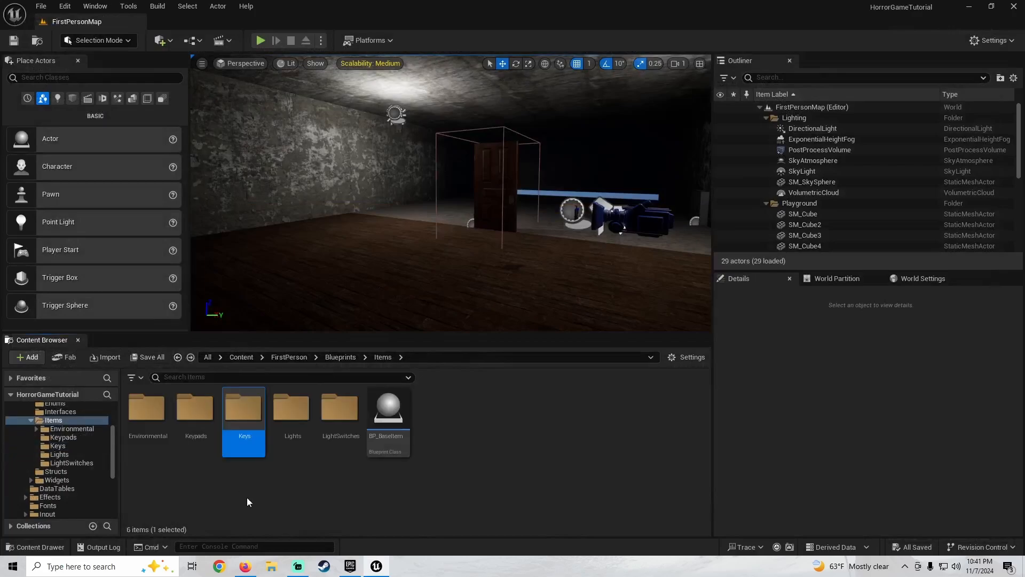
double_click(201, 429)
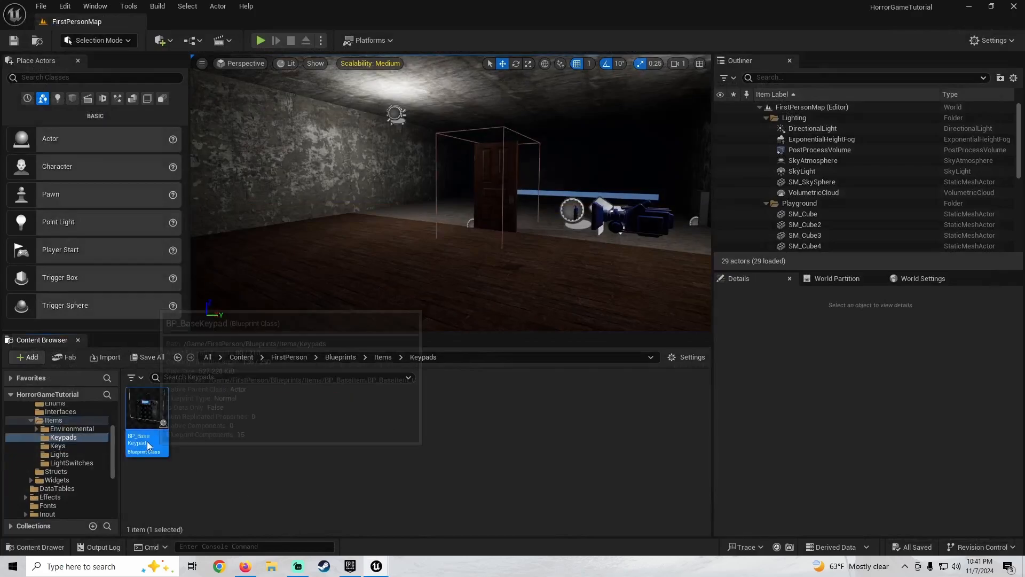
double_click(150, 441)
Look over the Update Keypad Code macro and the node chains in the keypad's Event Graph
scroll(405, 283, "down", 8)
right_click_drag(398, 289, 472, 332)
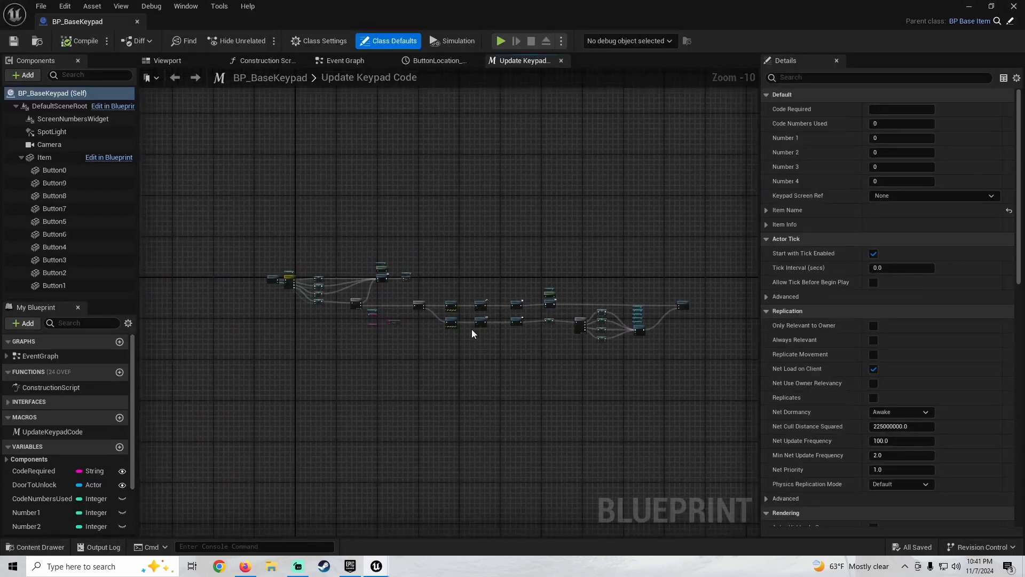
scroll(426, 277, "down", 2)
right_click_drag(426, 277, 475, 218)
left_click(342, 62)
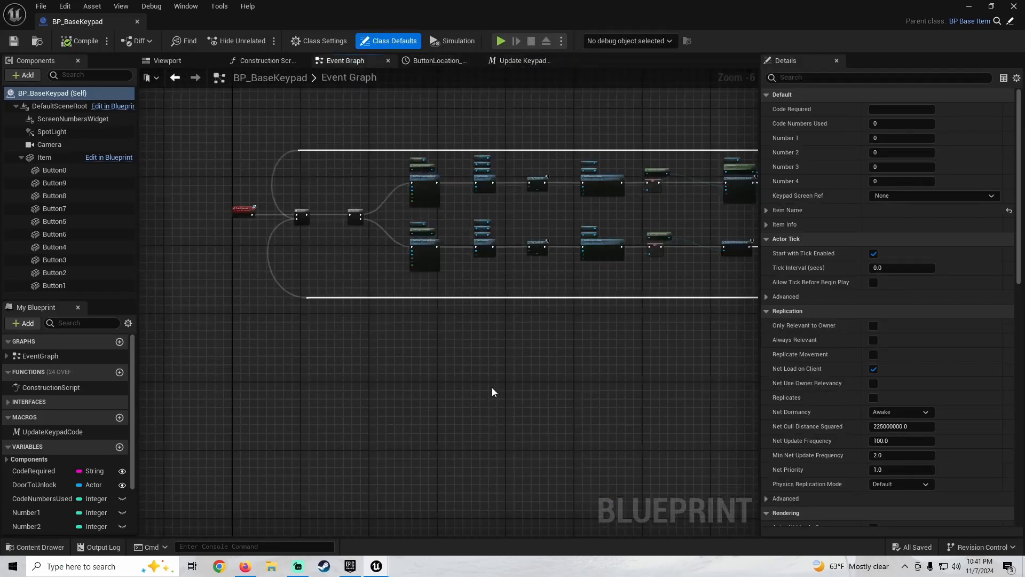
scroll(435, 313, "down", 2)
right_click_drag(434, 314, 390, 200)
scroll(329, 223, "up", 7)
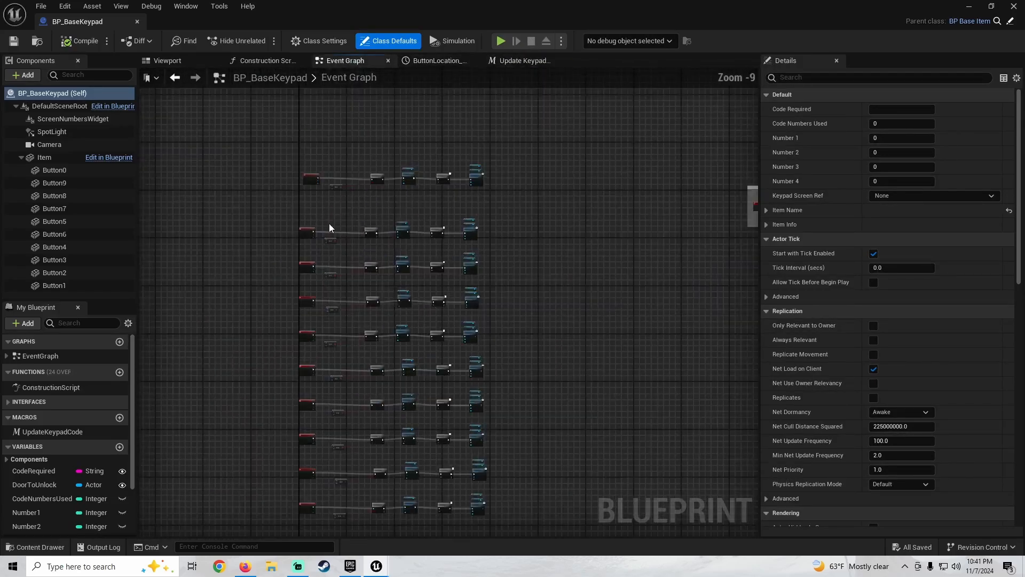
Move the topmost button click row closer to the others and wrap all the rows in a comment titled Button Click Events
left_click_drag(395, 103, 267, 85)
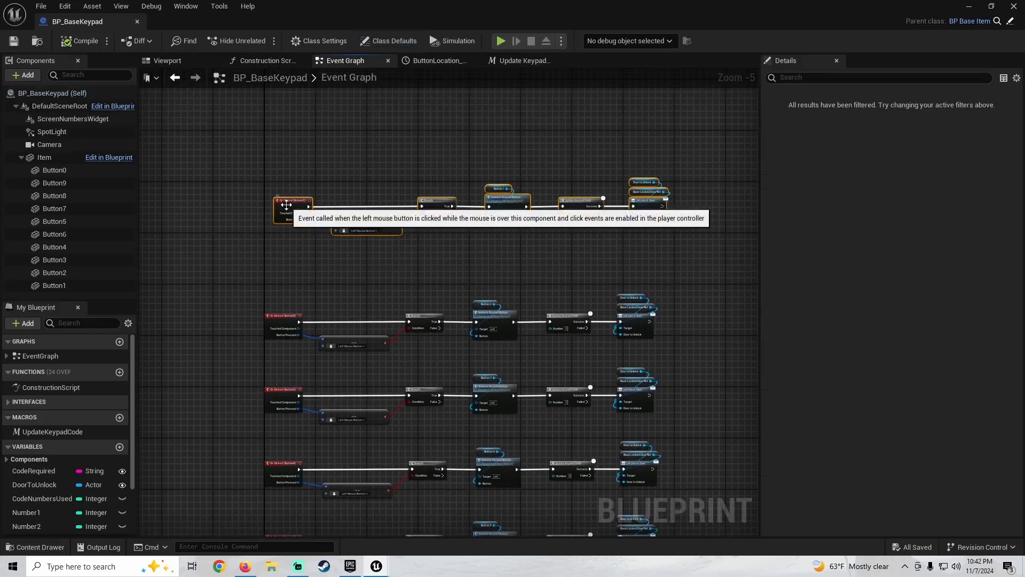
left_click_drag(287, 202, 281, 253)
scroll(289, 229, "down", 3)
right_click_drag(294, 231, 276, 156)
left_click_drag(232, 143, 546, 317)
key("c")
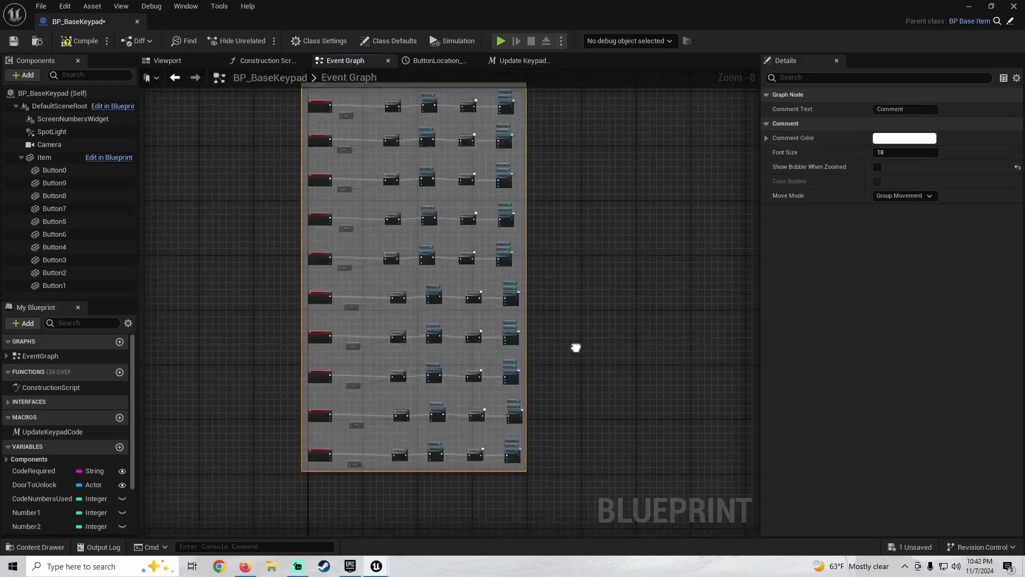
scroll(328, 169, "up", 3)
double_click(368, 196)
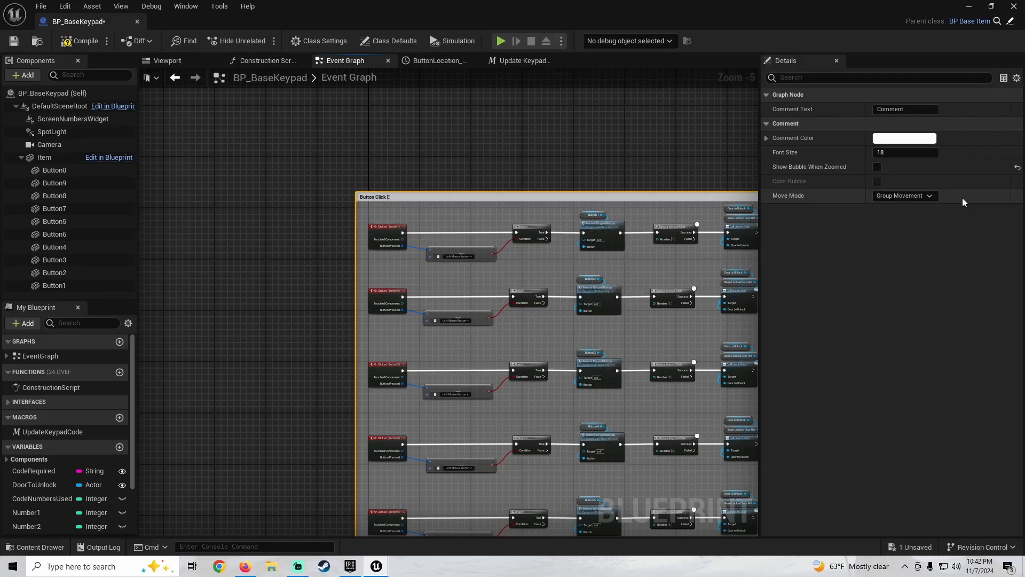
type("Button Click Events")
key("Return")
Move the Button Animation comment group closer to the Button Click Events group, near its top edge
scroll(587, 228, "down", 5)
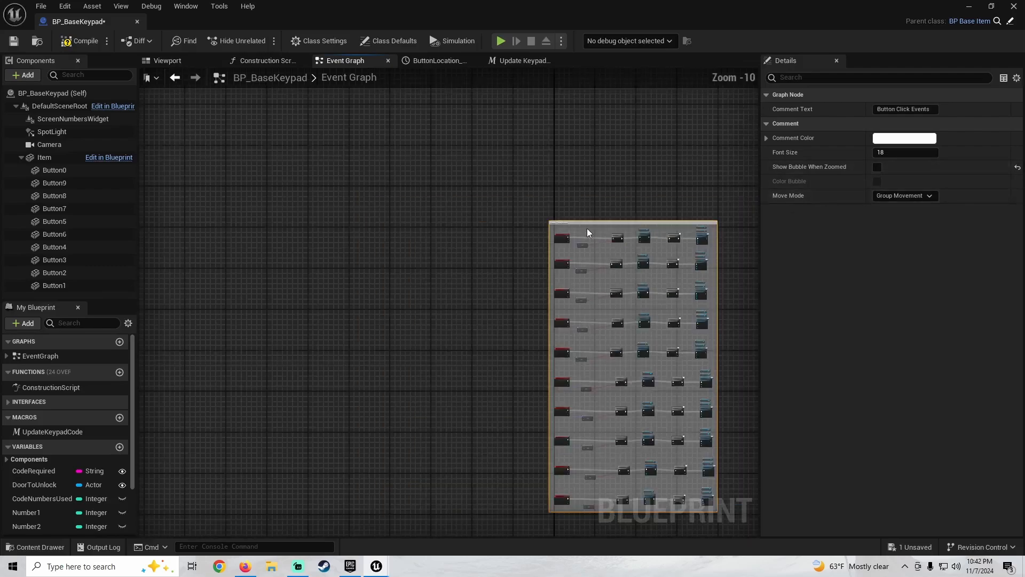
right_click_drag(587, 229, 174, 221)
scroll(355, 227, "up", 8)
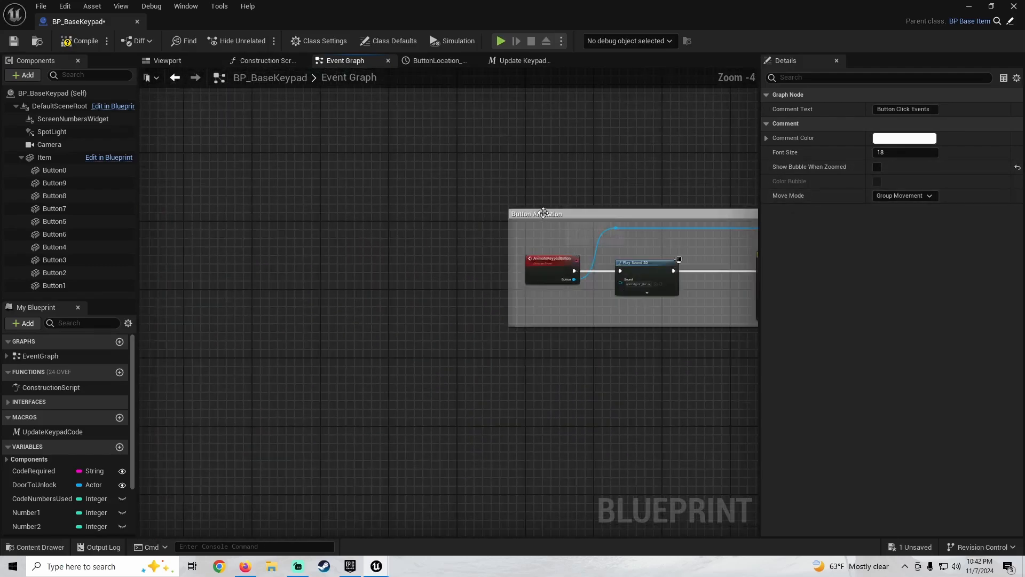
left_click_drag(543, 213, 317, 246)
scroll(671, 211, "down", 1)
right_click_drag(317, 246, 564, 270)
scroll(563, 270, "down", 1)
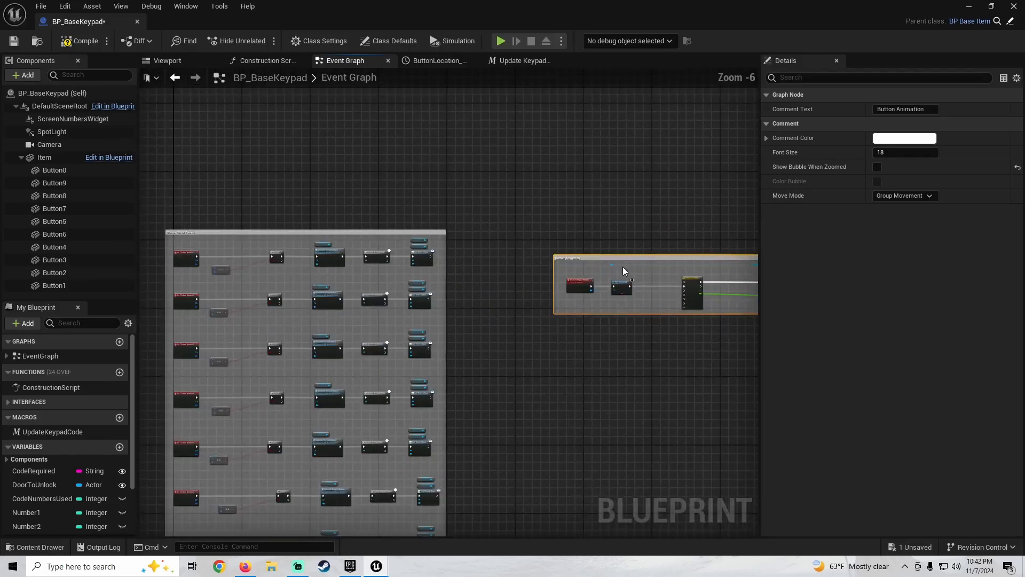
scroll(624, 271, "up", 2)
left_click_drag(535, 250, 329, 200)
Reposition the Set Relative Location node and shrink the Button Animation comment box to fit around it
right_click_drag(747, 286, 471, 277)
scroll(511, 272, "up", 1)
left_click_drag(684, 295, 439, 197)
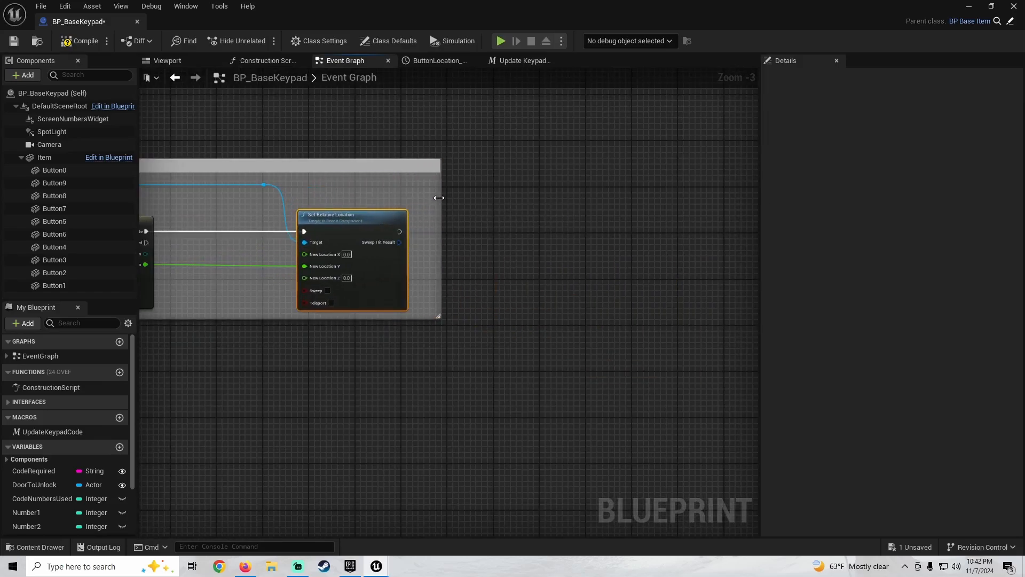
Wrap the looping interaction node chain below the BeginPlay nodes in a comment titled Interact
scroll(354, 160, "down", 6)
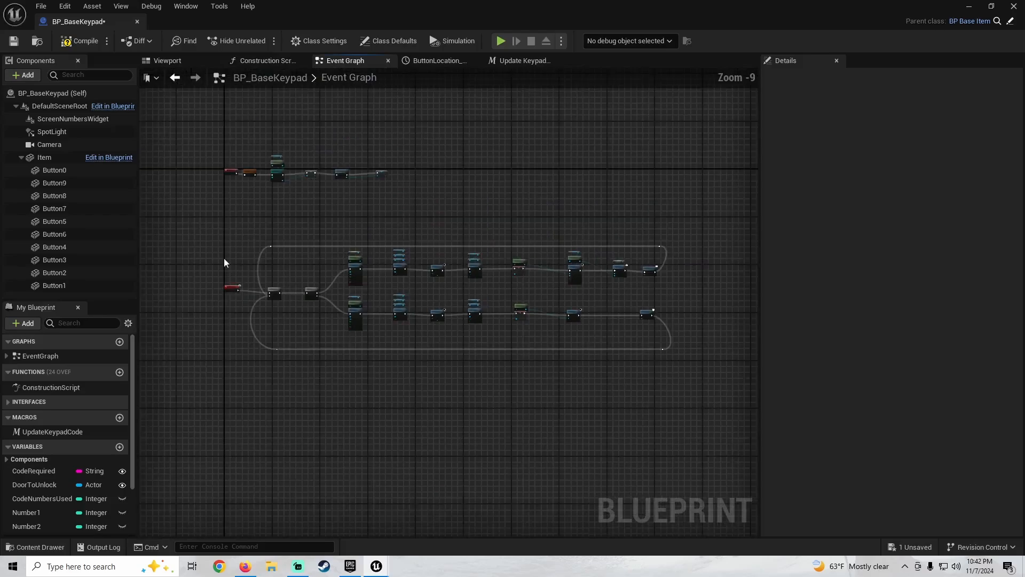
left_click_drag(465, 352, 635, 400)
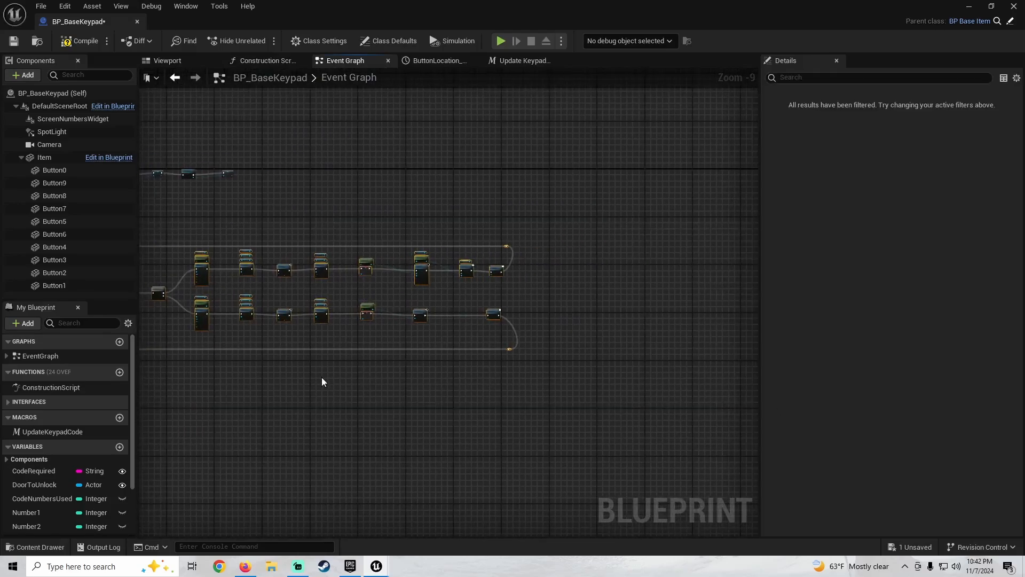
key("c")
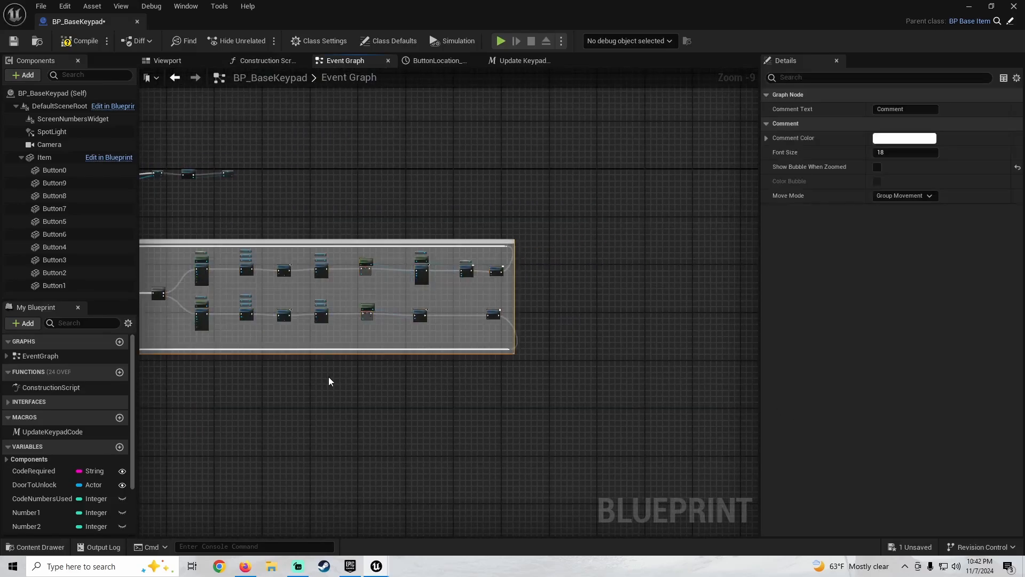
type("Interact")
key("Return")
Extend the Interact comment past the looping wires at its end, then compile and save the keypad blueprint
scroll(500, 320, "up", 4)
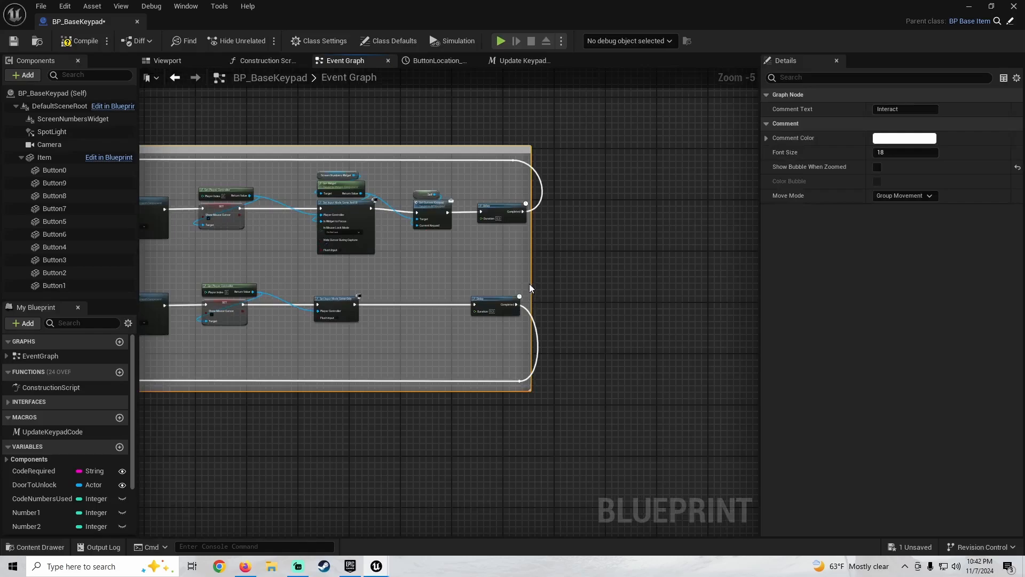
left_click_drag(532, 284, 568, 284)
scroll(435, 281, "down", 2)
right_click_drag(361, 276, 559, 264)
left_click(81, 43)
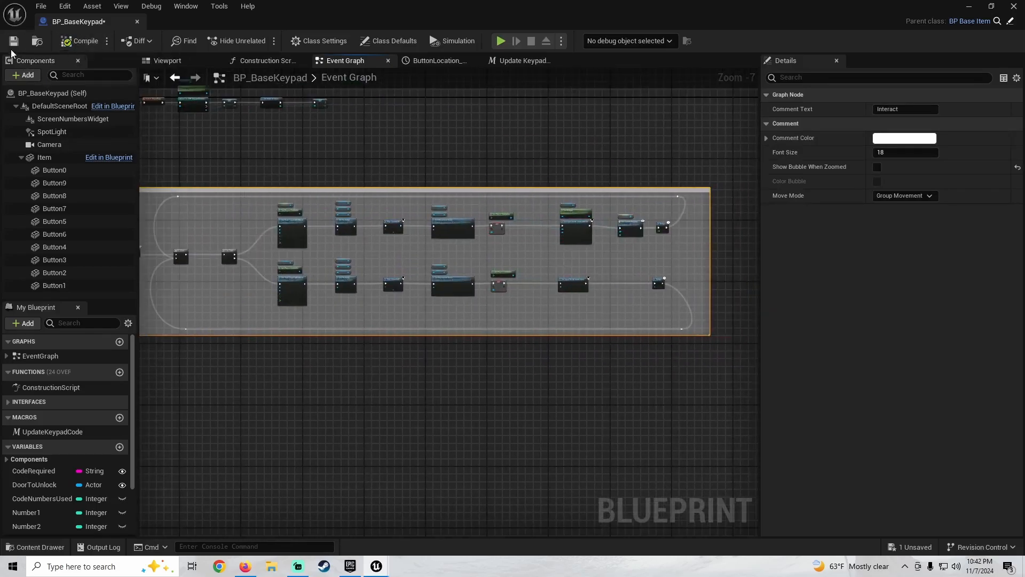
left_click(13, 41)
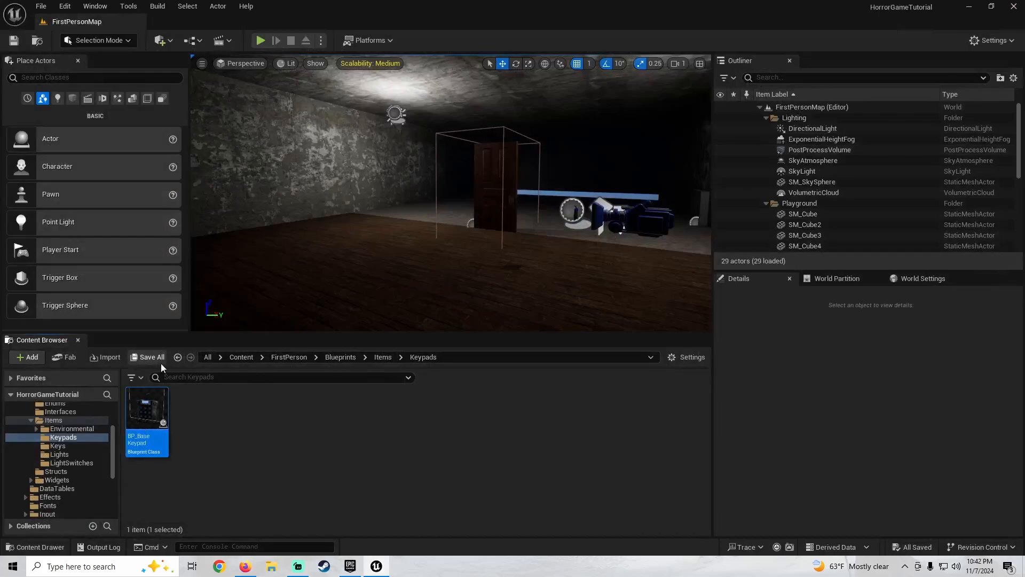
Open BP_BaseDoor from the Environmental Doors folder, check its Event Graph for nodes needing tidying, and close it
left_click(177, 357)
double_click(156, 451)
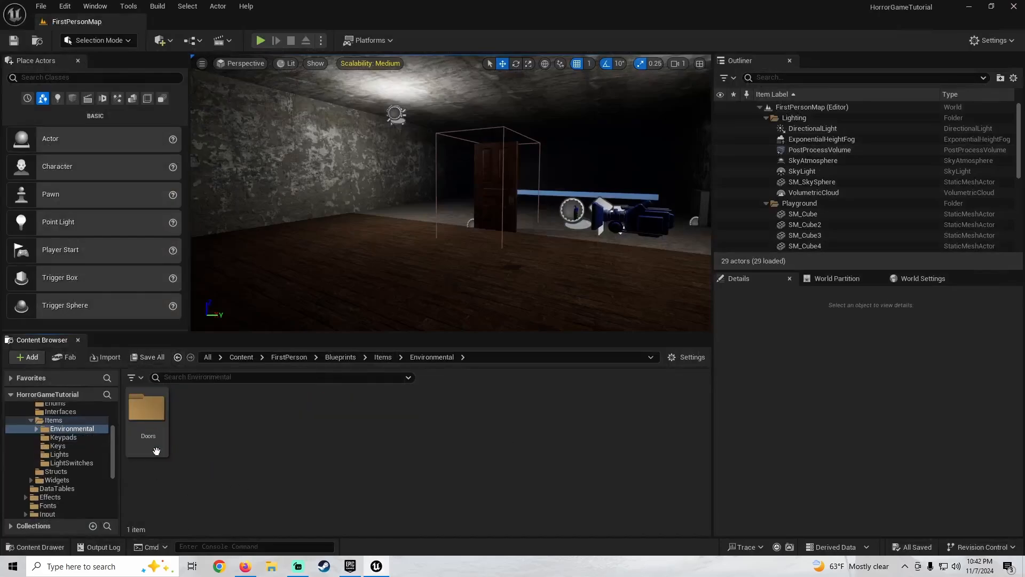
double_click(152, 432)
double_click(293, 443)
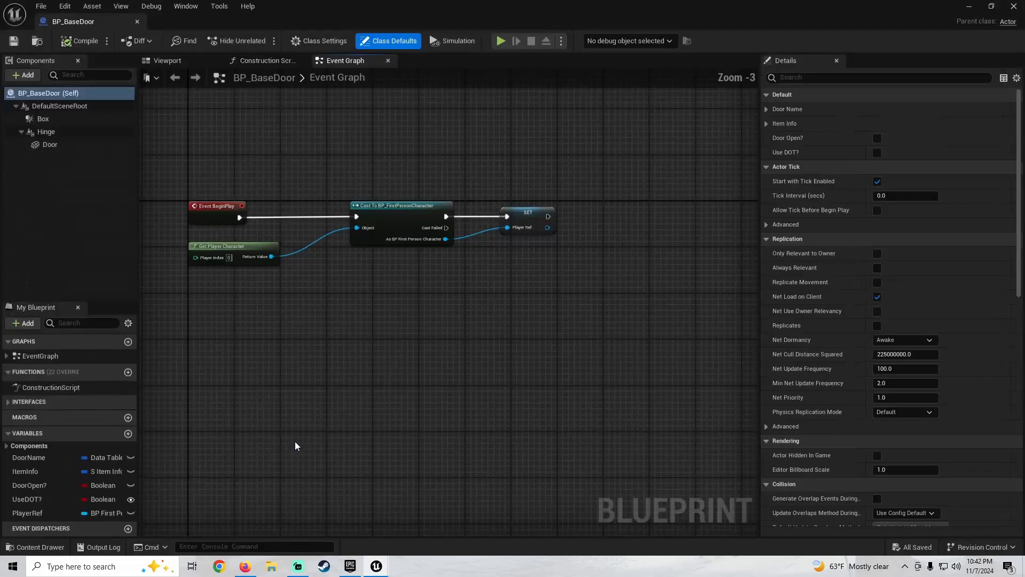
scroll(522, 344, "down", 10)
right_click_drag(521, 344, 472, 389)
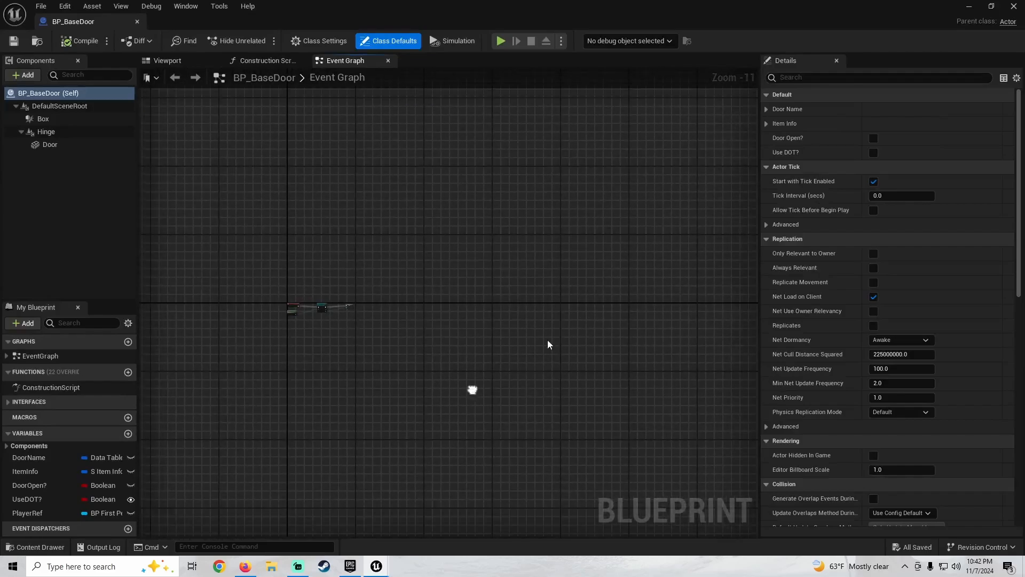
left_click(1020, 5)
Open the BP_BaseLockedDoor blueprint from the LockedDoors folder
double_click(241, 427)
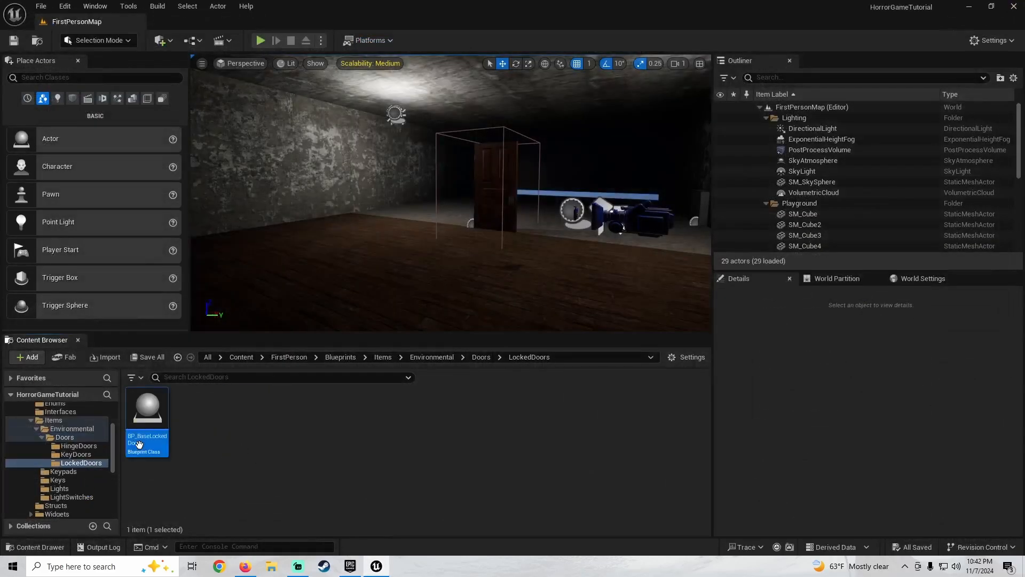
double_click(140, 447)
scroll(411, 299, "down", 8)
right_click_drag(411, 300, 356, 140)
scroll(433, 288, "down", 4)
scroll(297, 259, "up", 8)
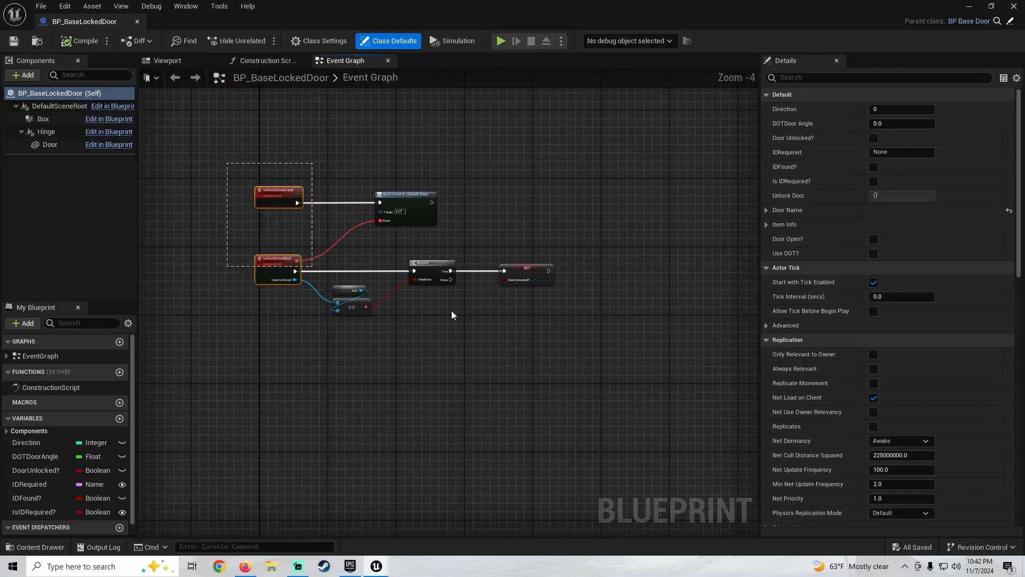
Wrap the UnlockDoorEvent and UnlockDoorBind node rows in a comment titled Unlock Door
left_click_drag(452, 315, 625, 406)
key("c")
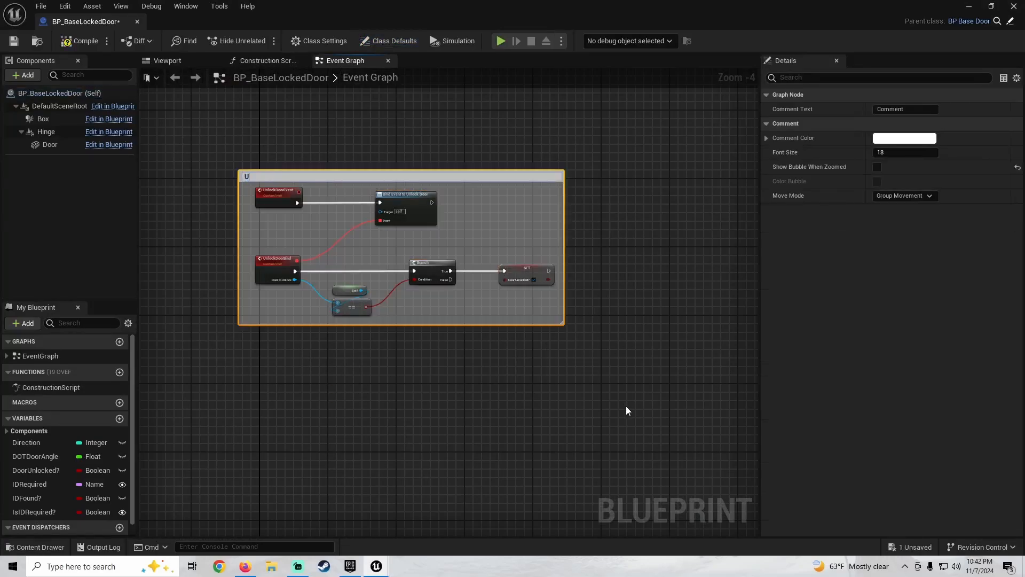
type("Unlock Door")
key("Return")
Move the Unlock Door comment group well below the rest of the door logic
scroll(441, 226, "down", 8)
right_click_drag(500, 279, 318, 255)
scroll(319, 258, "up", 3)
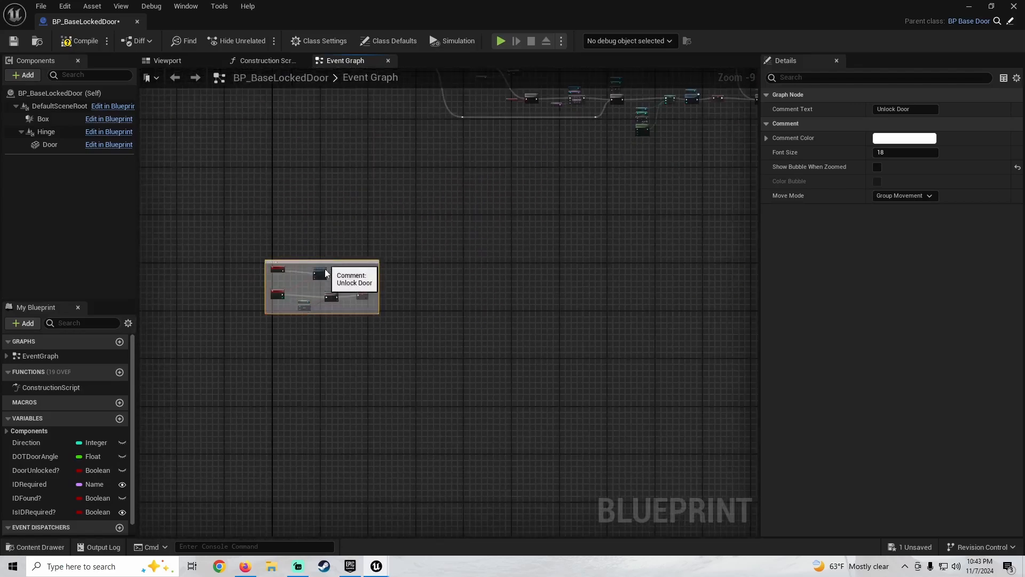
left_click_drag(325, 262, 333, 574)
Move the lower branch with its two timeline rows up, closer to the main door chain
scroll(418, 343, "down", 3)
right_click_drag(466, 304, 387, 304)
scroll(486, 368, "up", 3)
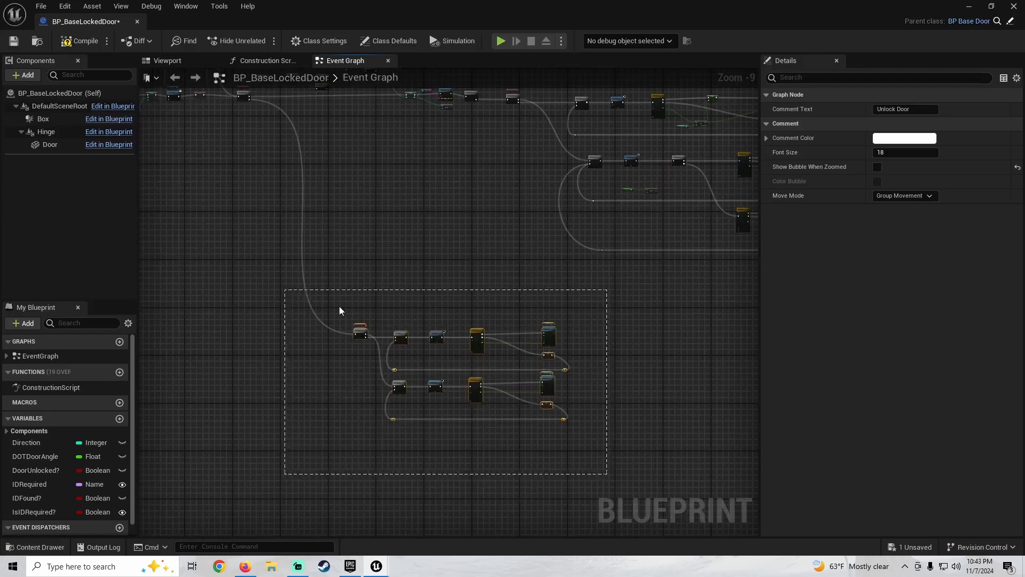
left_click_drag(361, 334, 377, 267)
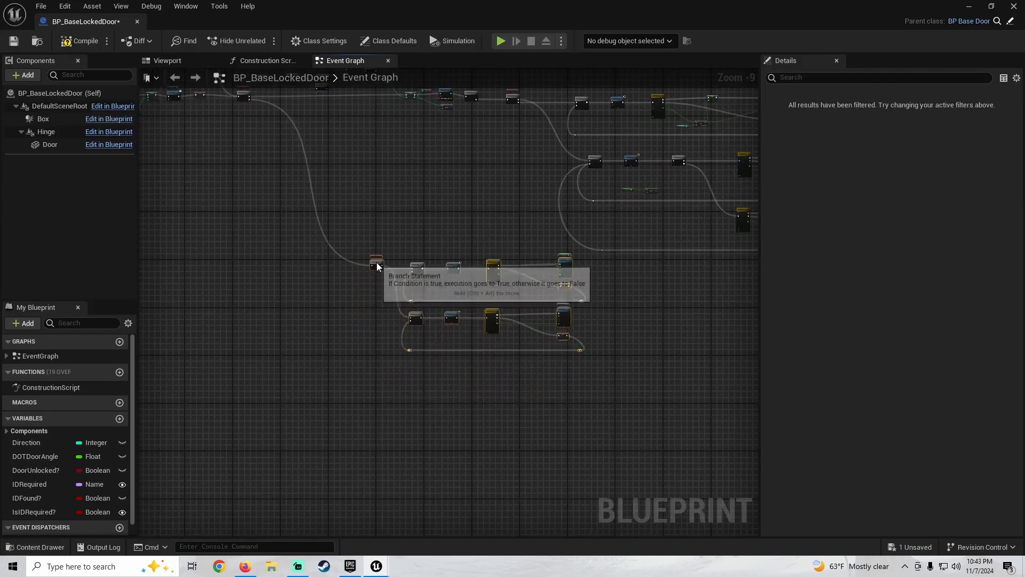
Wrap the entire Event Interact node chain, including the lower branch, in a comment titled Interact
scroll(352, 263, "down", 3)
right_click_drag(327, 263, 377, 276)
scroll(306, 238, "down", 1)
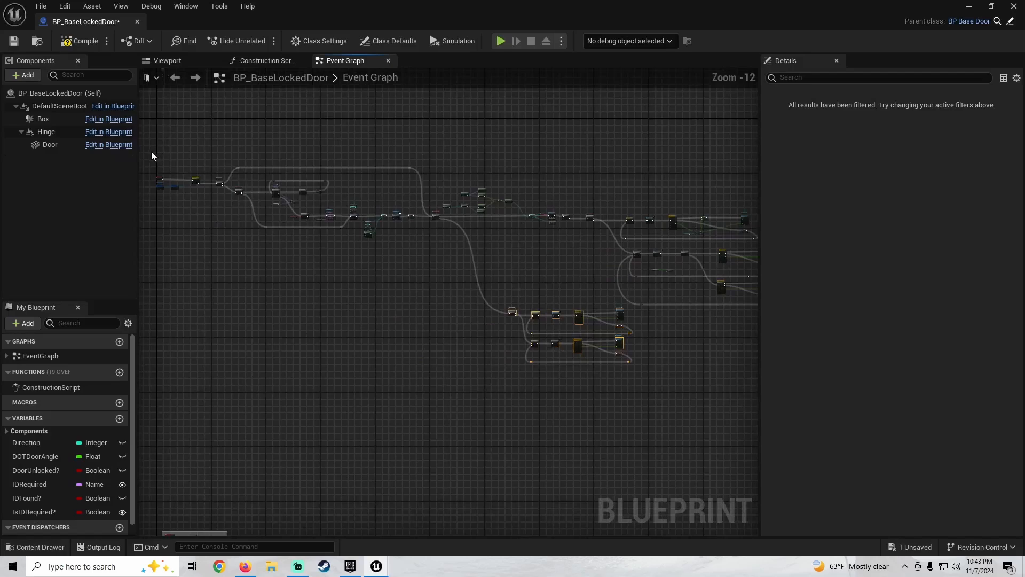
left_click_drag(148, 160, 627, 369)
left_click_drag(272, 266, 737, 402)
key("c")
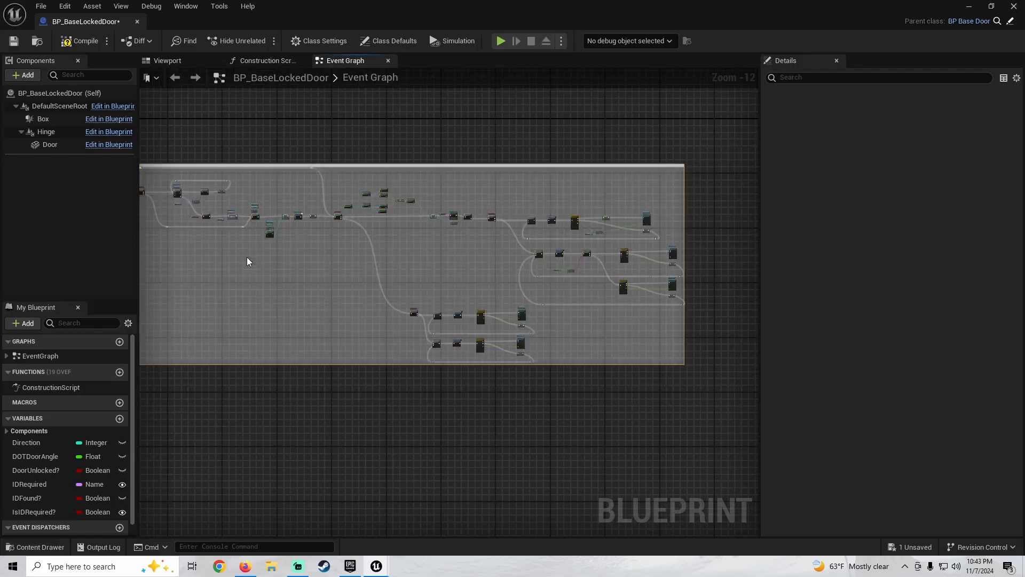
right_click_drag(246, 257, 526, 322)
scroll(270, 256, "up", 10)
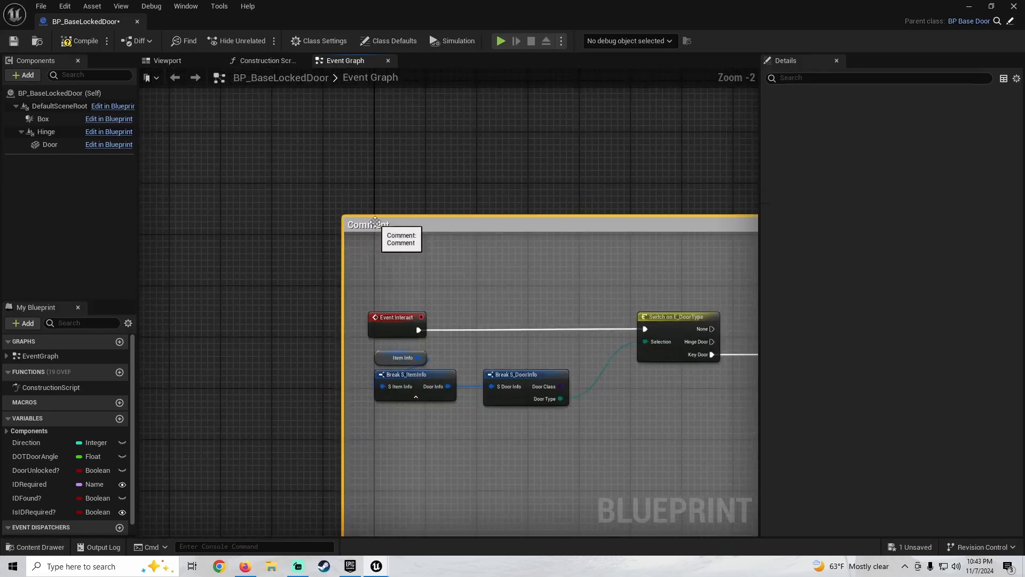
double_click(376, 224)
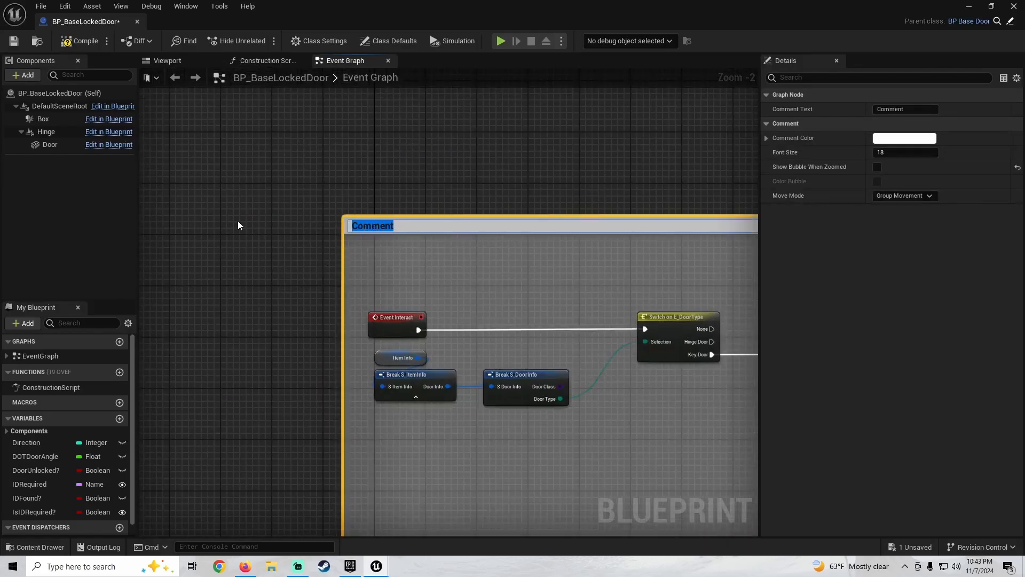
type("Interact")
key("Return")
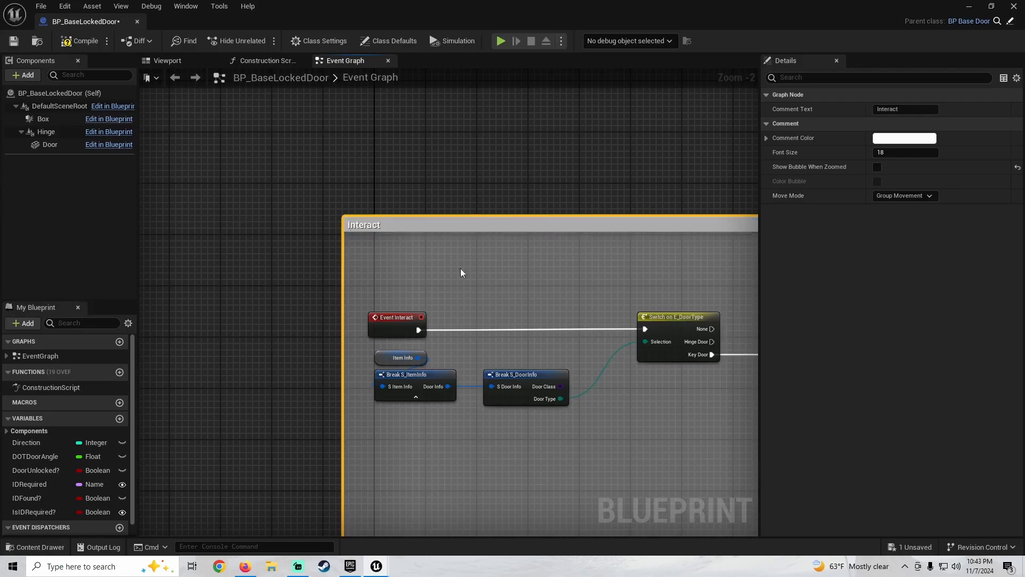
Move the Unlock Door comment group up to sit just beneath the Interact comment, near its left edge
scroll(517, 316, "down", 10)
right_click_drag(434, 286, 235, 253)
right_click_drag(30, 464, 363, 246)
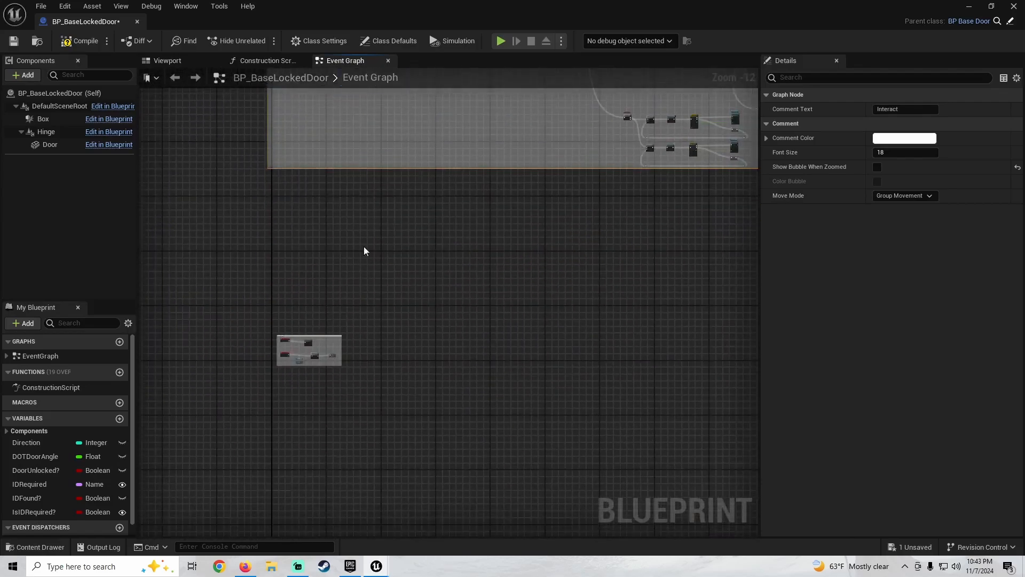
left_click(198, 267)
scroll(281, 308, "up", 3)
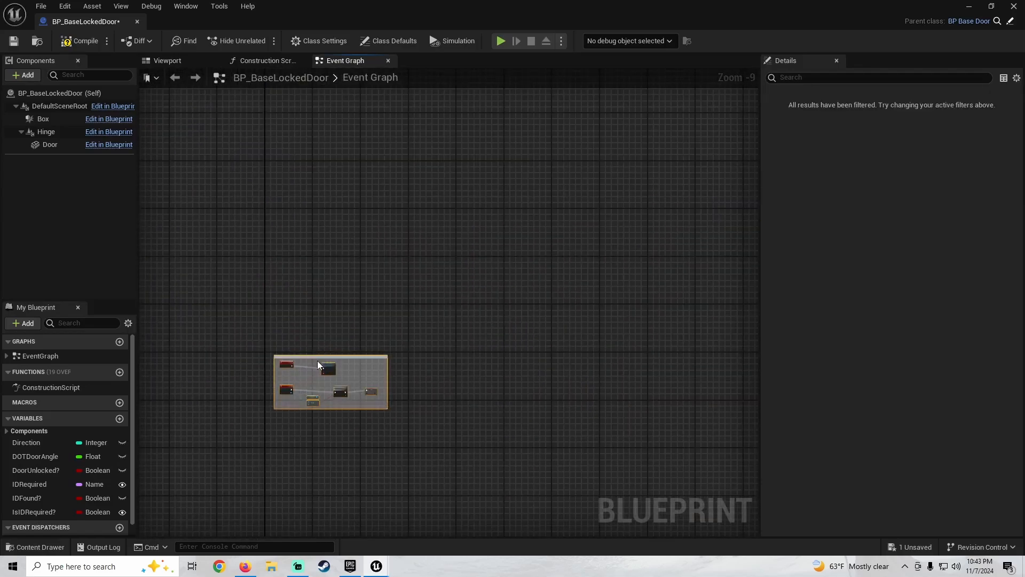
left_click_drag(314, 363, 296, 255)
scroll(258, 257, "up", 7)
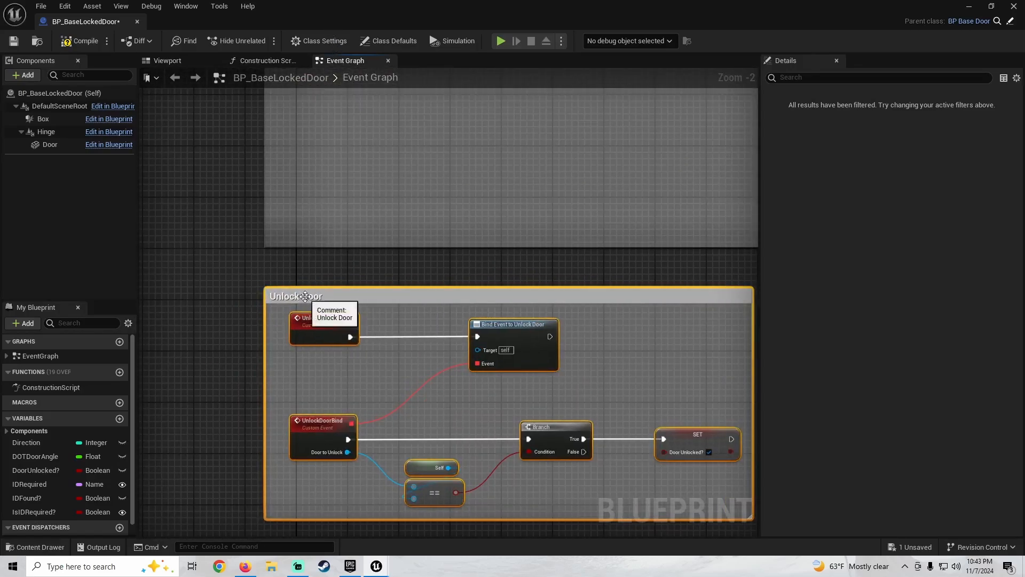
left_click_drag(305, 296, 324, 262)
Extend the Interact comment's right edge past the looping wires, and save and close the locked door blueprint
scroll(324, 262, "down", 10)
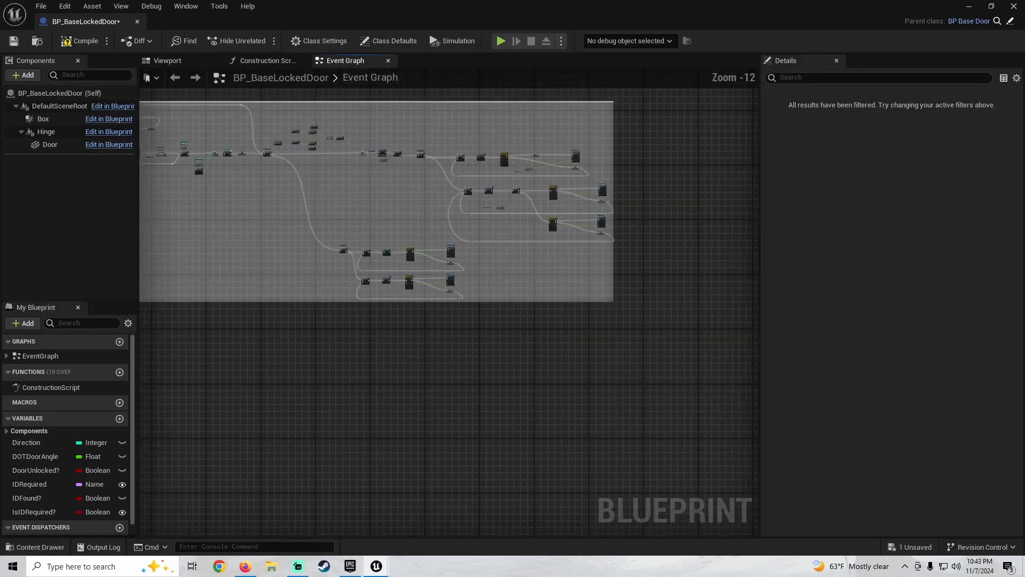
scroll(497, 241, "up", 8)
left_click_drag(482, 244, 526, 244)
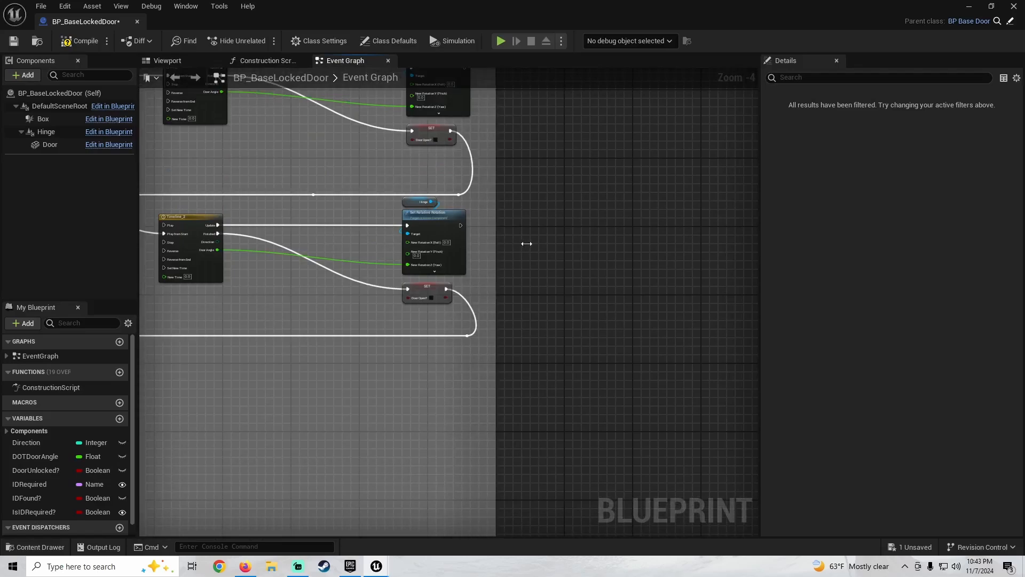
scroll(345, 252, "down", 7)
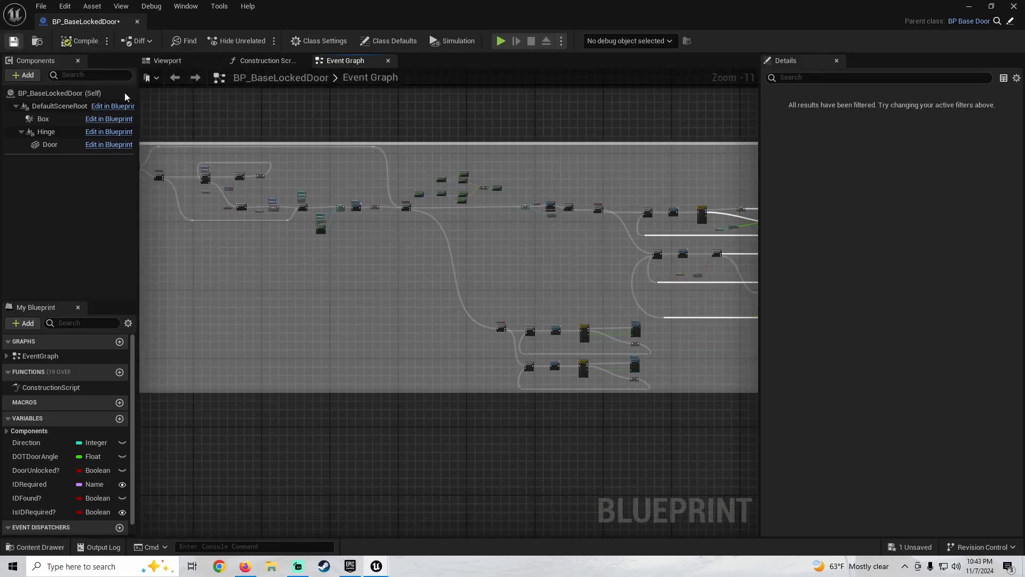
key("ctrl+s")
left_click(1016, 6)
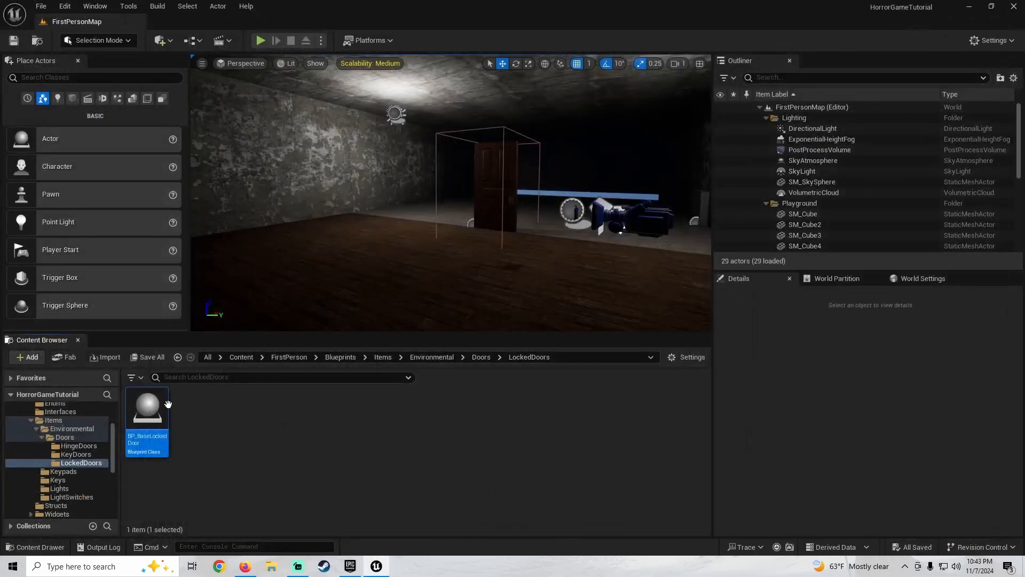
Check the KeyDoors folder for contents and delete it from Doors along with its leftover BP_BaseKeyDoor redirector
left_click(178, 357)
double_click(193, 408)
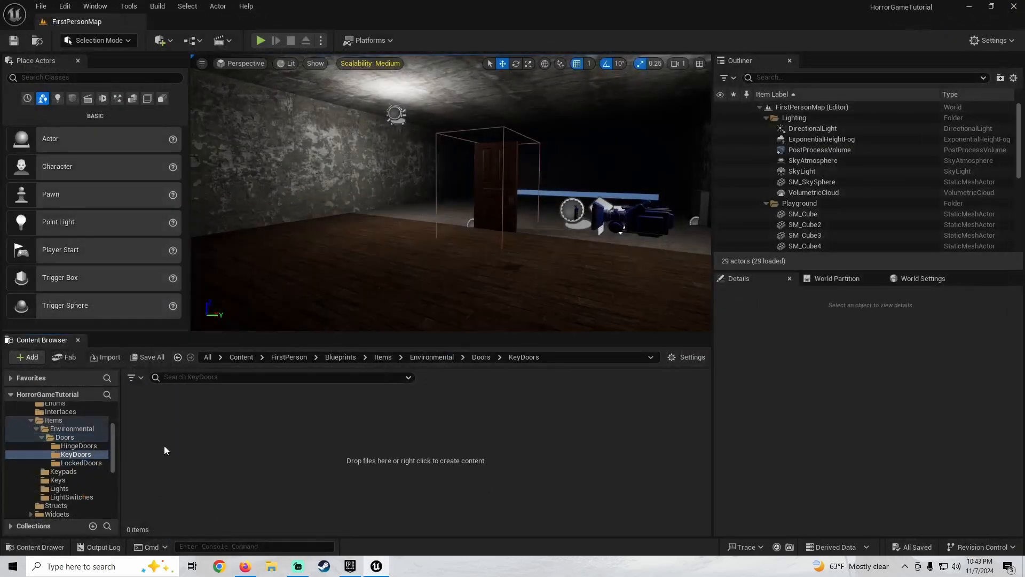
left_click(178, 357)
left_click(243, 422)
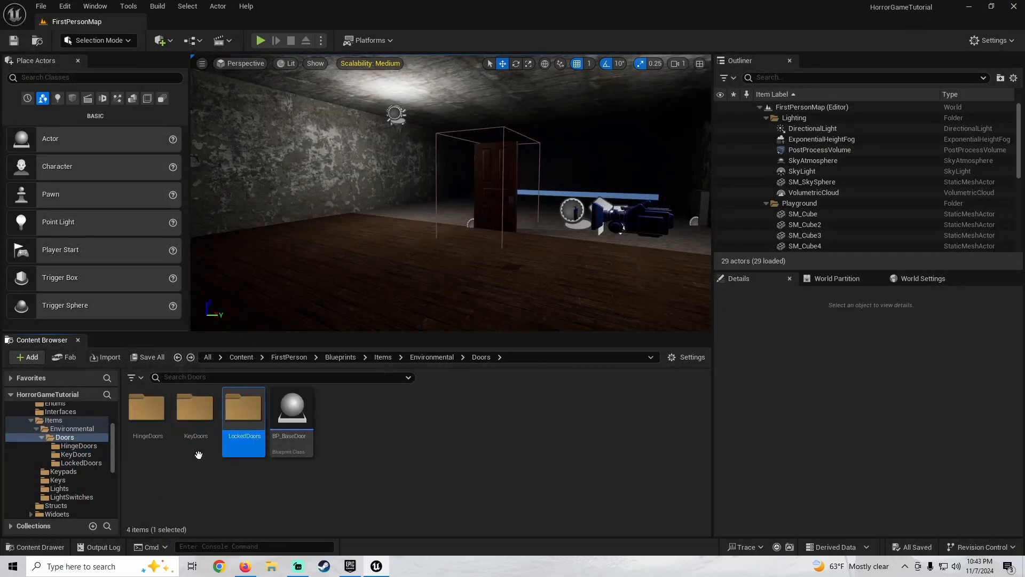
left_click(199, 447)
key("Delete")
left_click(224, 478)
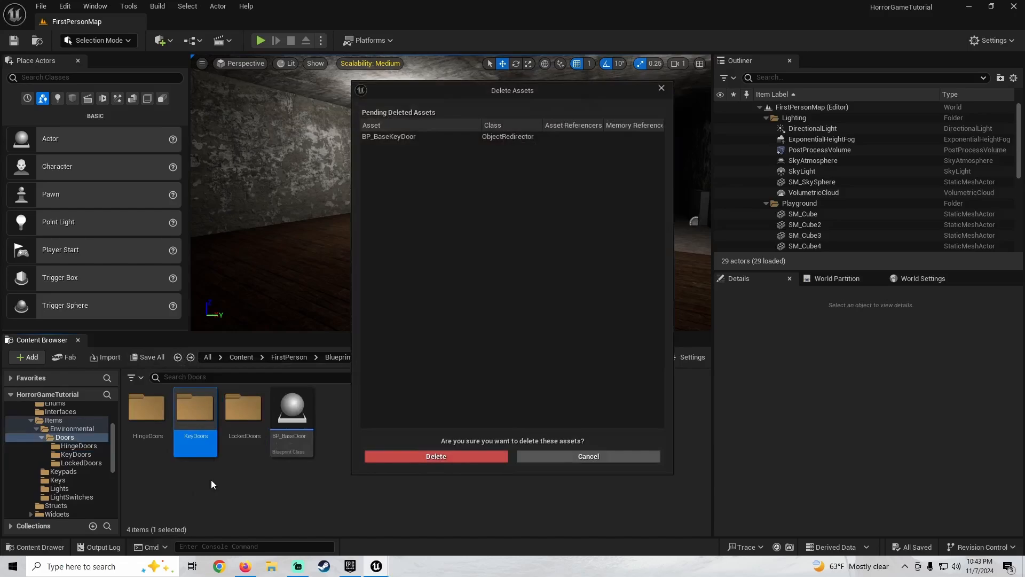
left_click(434, 458)
Open the BP_BaseHingeDoor blueprint from the HingeDoors folder
double_click(147, 408)
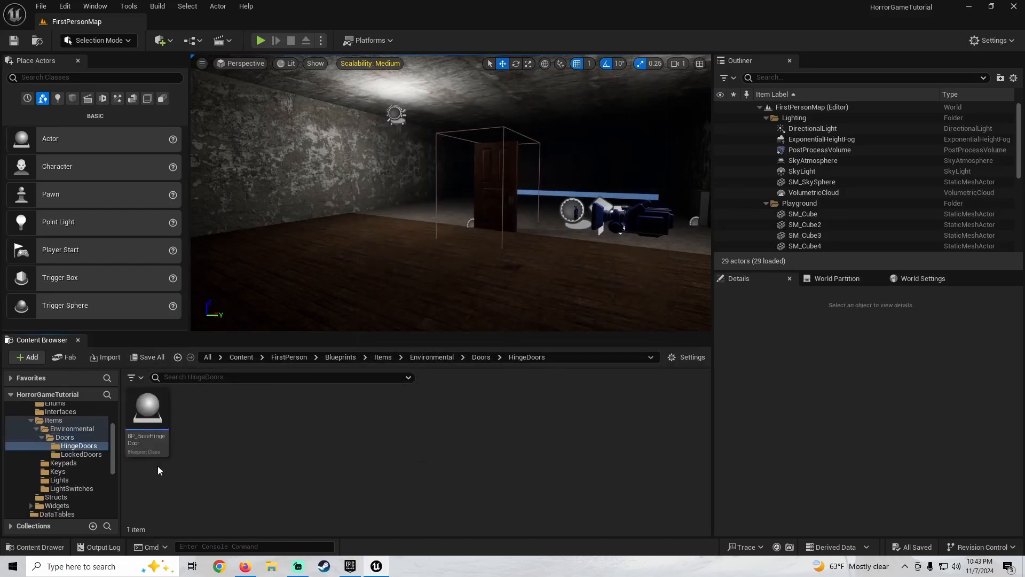
left_click(149, 446)
double_click(148, 446)
scroll(395, 302, "down", 4)
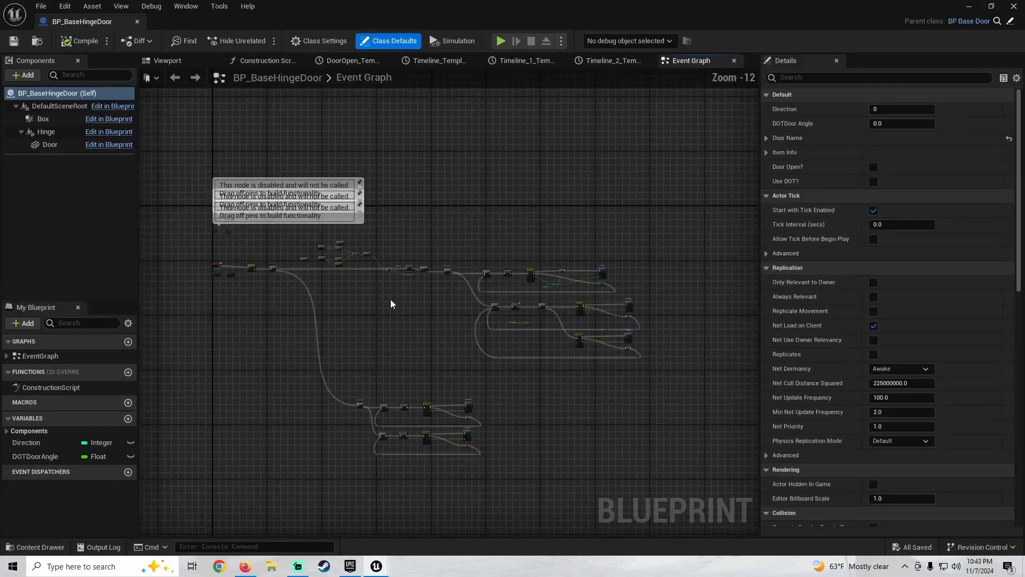
right_click_drag(392, 301, 446, 271)
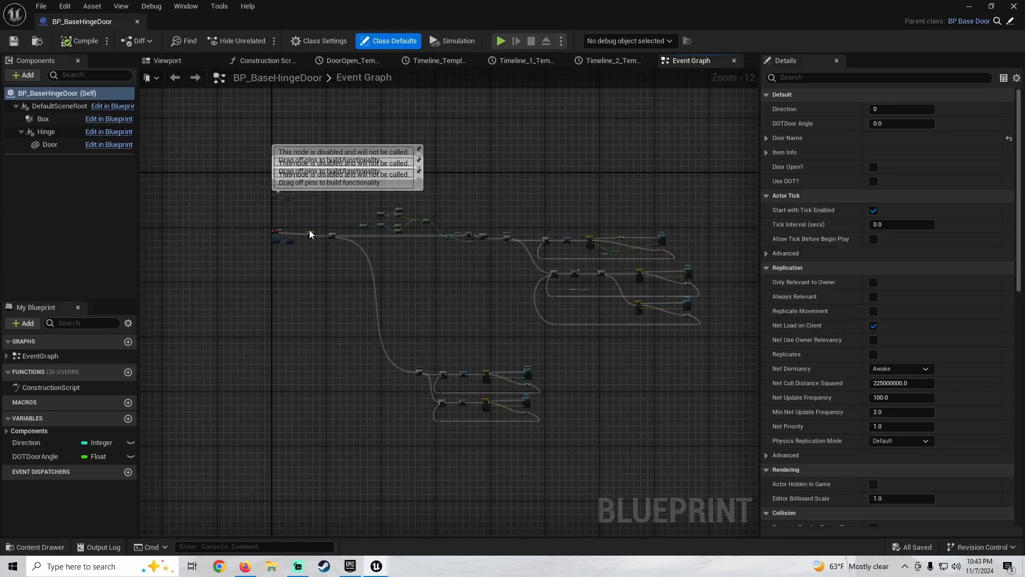
scroll(309, 230, "up", 3)
scroll(341, 233, "down", 3)
left_click_drag(467, 216, 471, 210)
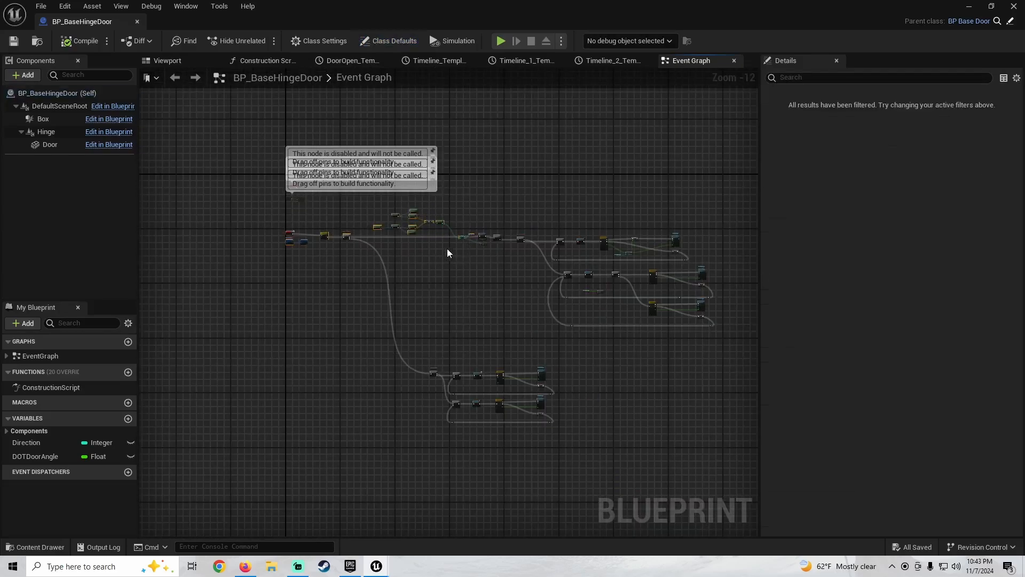
left_click_drag(641, 218, 754, 202)
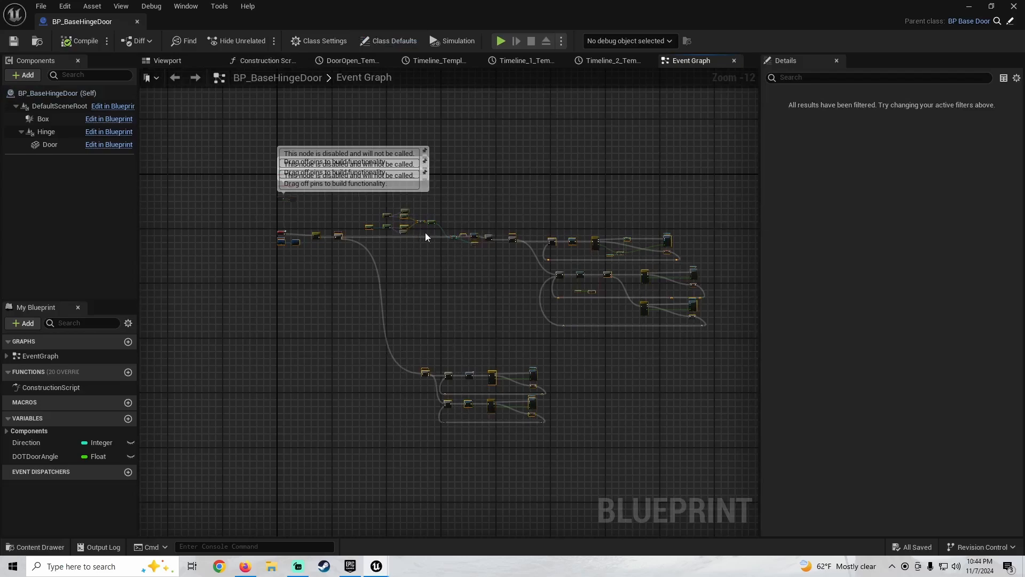
left_click_drag(430, 228, 418, 294)
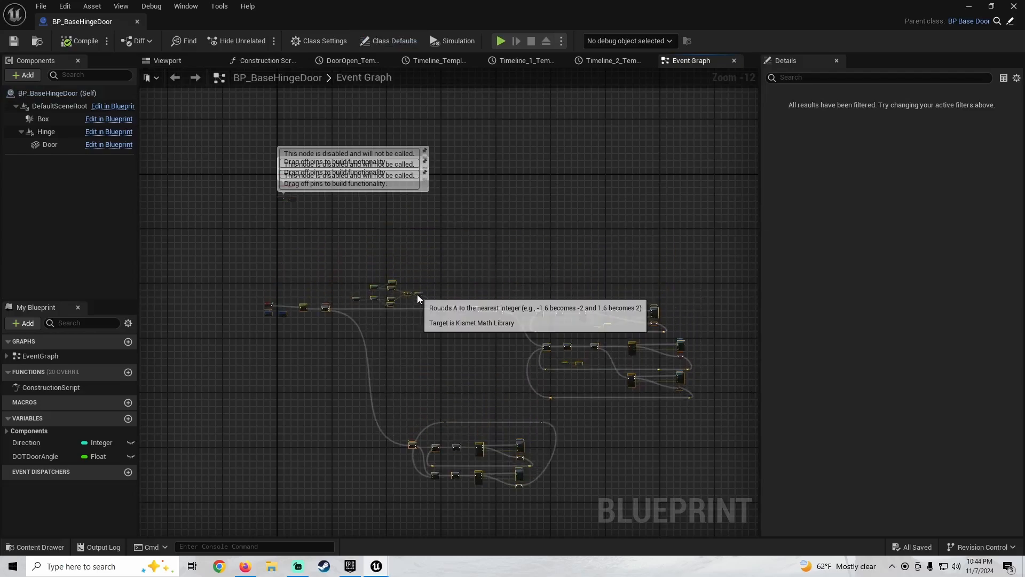
key("ctrl+z")
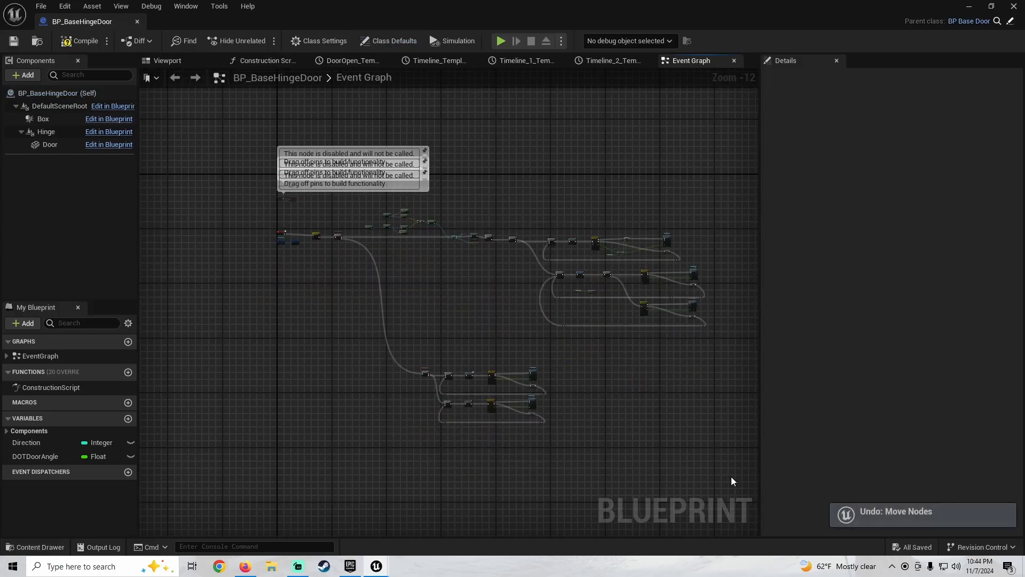
Move the whole Event Interact node network down, clear of the disabled event nodes, and group it in a comment titled Interact
left_click_drag(732, 476, 355, 198)
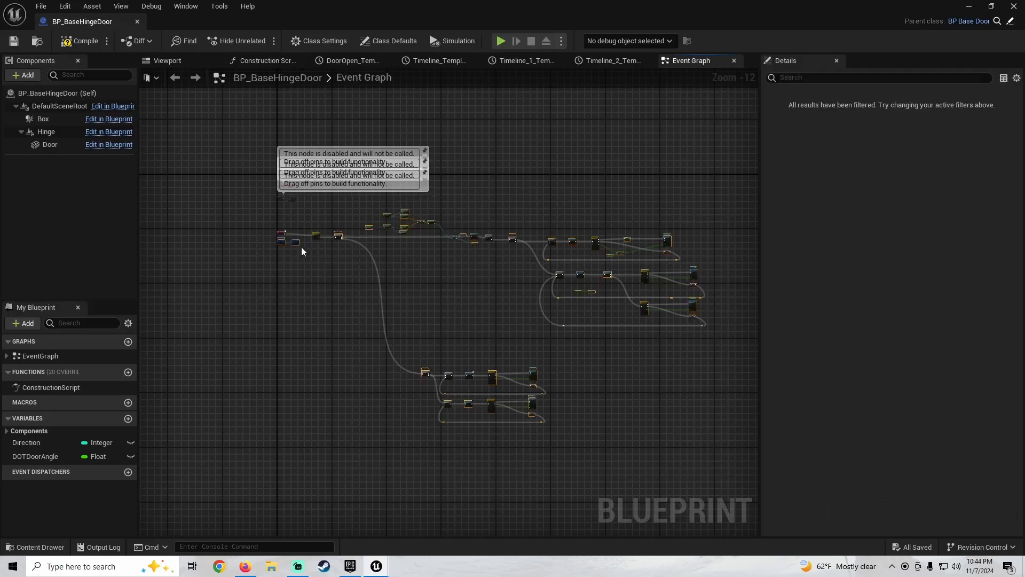
left_click_drag(295, 241, 300, 319)
right_click_drag(300, 319, 262, 227)
key("c")
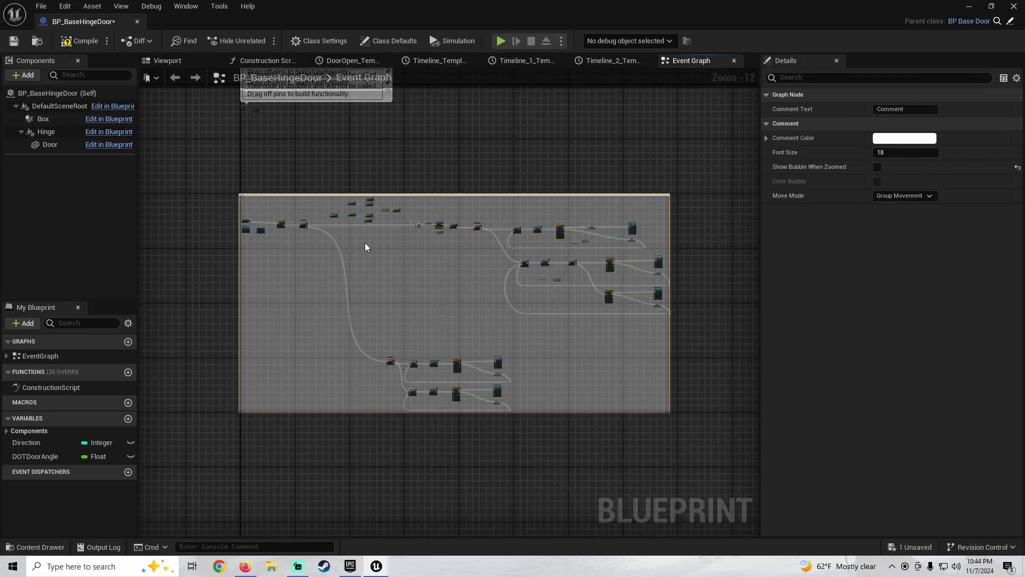
type("Intera")
scroll(220, 223, "up", 8)
type("c")
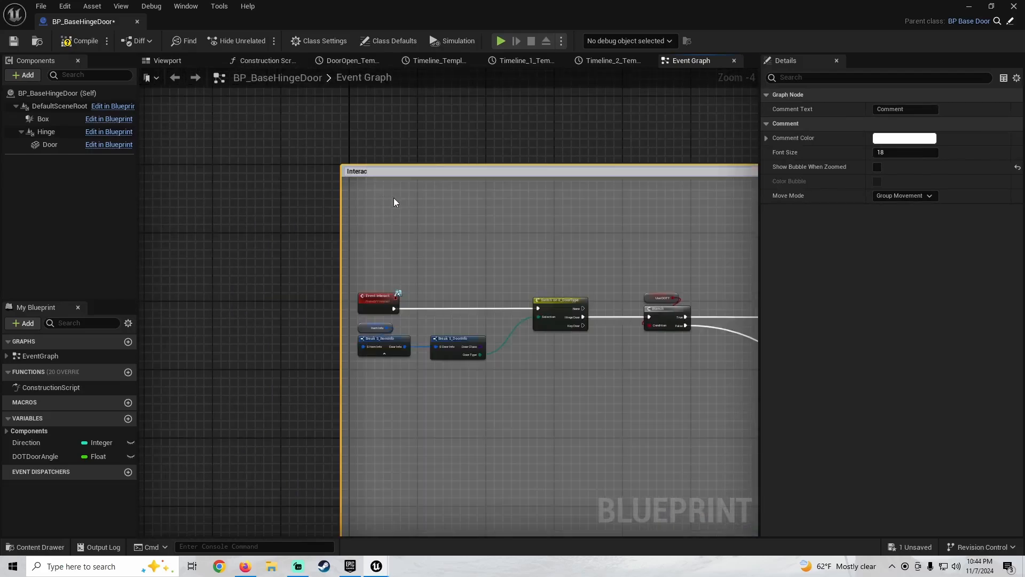
type("t")
key("Return")
Move the two lower timeline branches up within the Interact comment, closer to the rest of the logic
scroll(403, 188, "down", 7)
right_click_drag(627, 380, 386, 334)
scroll(386, 335, "up", 2)
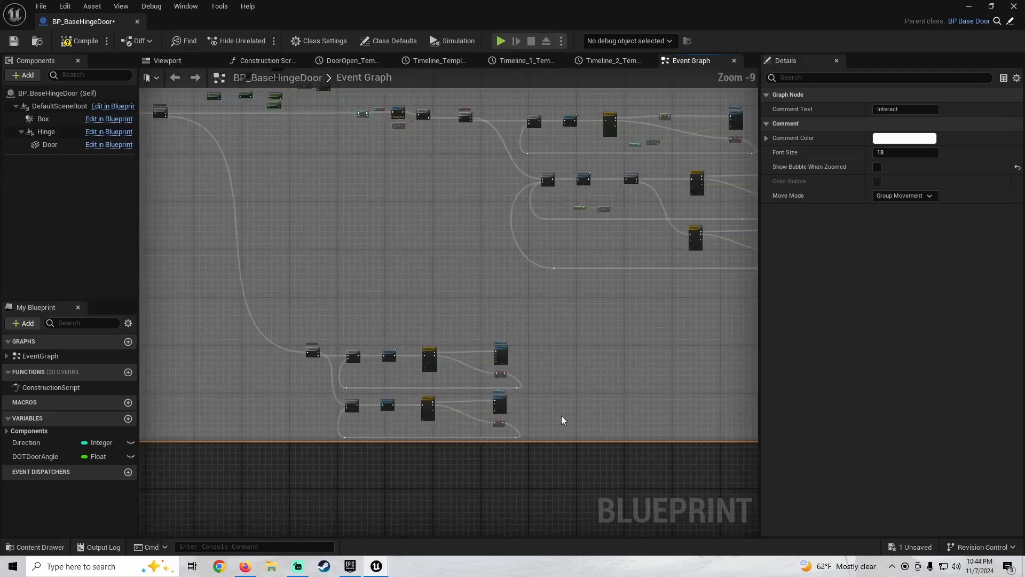
left_click(269, 324)
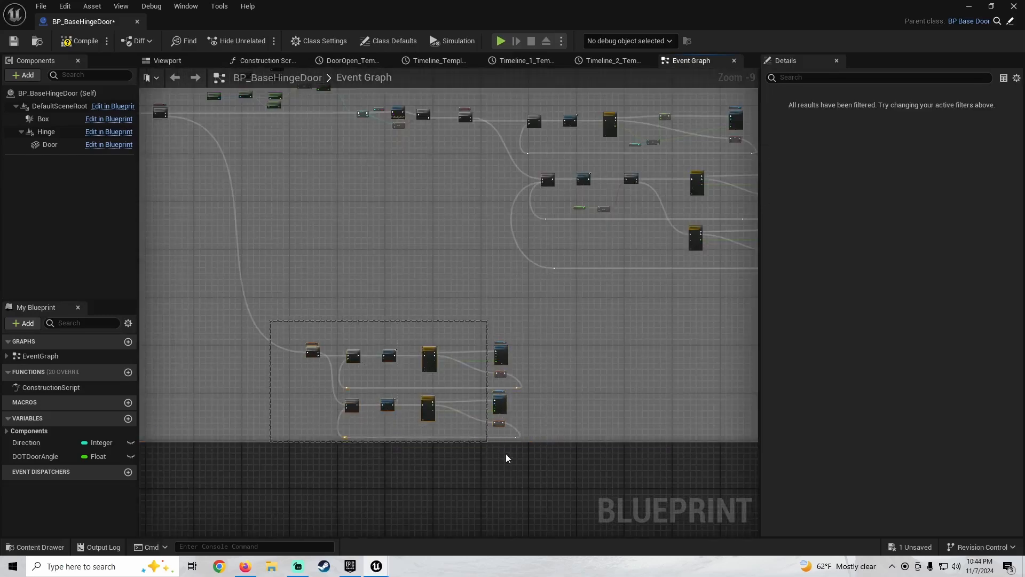
left_click_drag(504, 354, 486, 247)
scroll(357, 382, "up", 3)
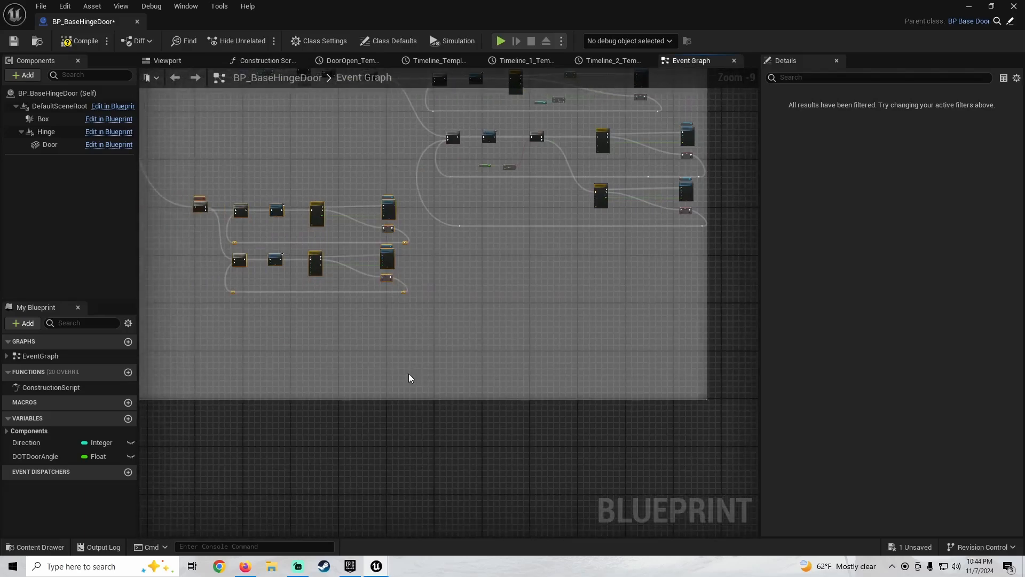
Raise the Interact comment's bottom edge to just beneath the lowest nodes, and compile, save and close the hinge door blueprint
right_click_drag(409, 378, 385, 380)
left_click_drag(385, 390, 394, 243)
scroll(329, 233, "down", 6)
right_click_drag(330, 234, 450, 402)
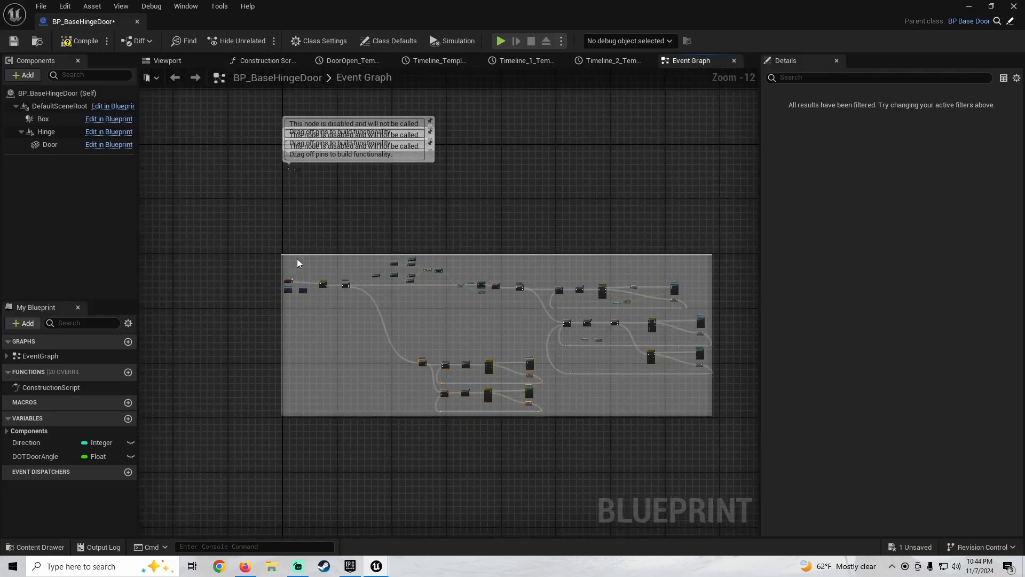
left_click(79, 41)
left_click(1013, 5)
Open the WBP_HUD widget from the Widgets folder under FirstPerson Blueprints and look over its event graph
scroll(64, 450, "up", 4)
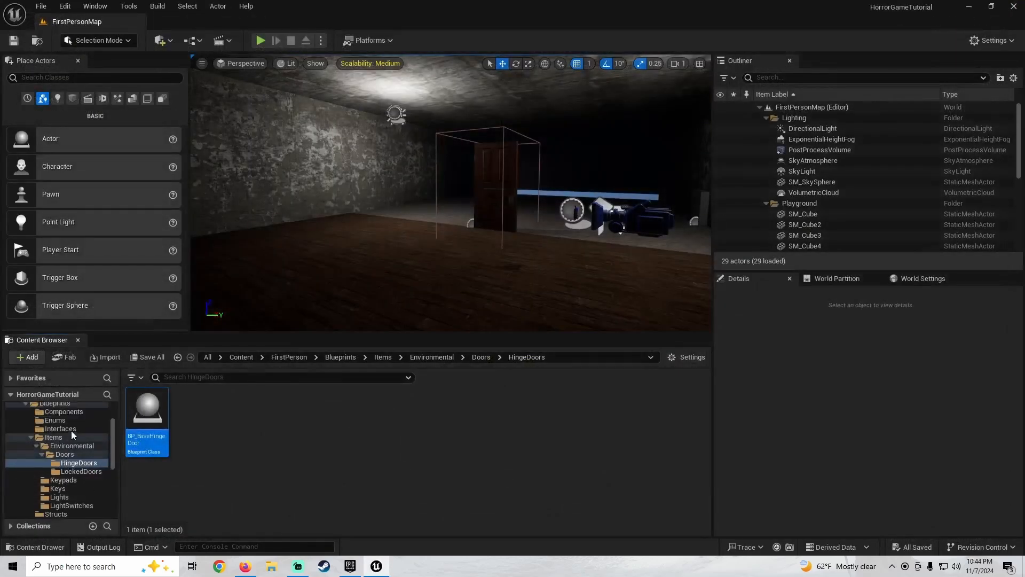
left_click(66, 446)
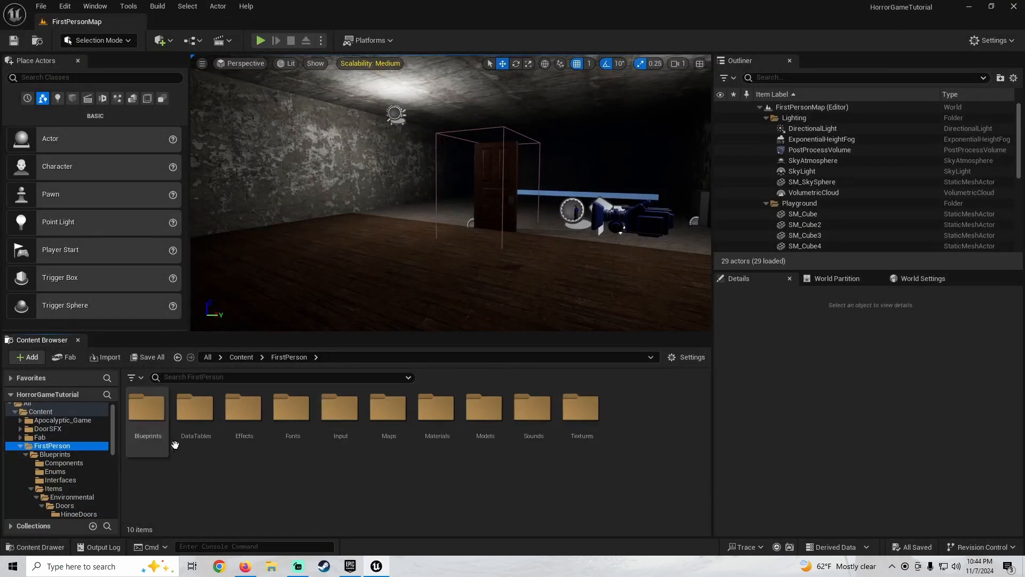
double_click(147, 408)
left_click(422, 422)
double_click(422, 421)
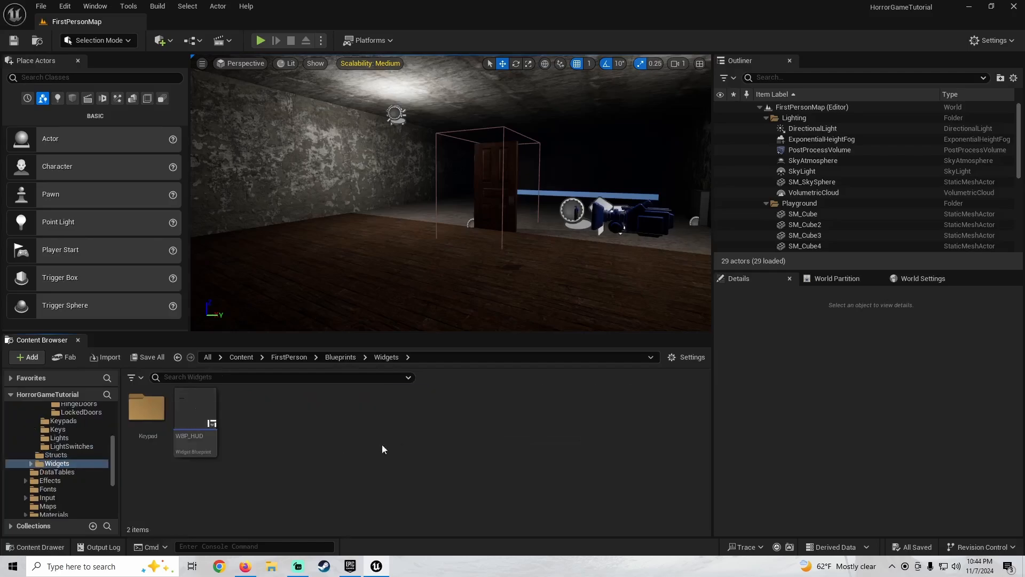
double_click(201, 447)
scroll(475, 323, "down", 8)
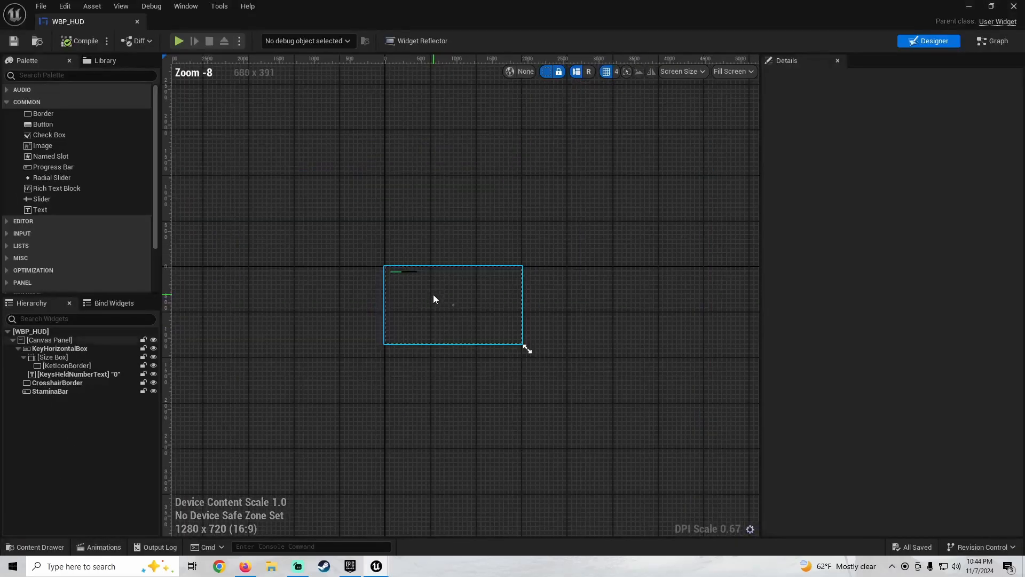
left_click(998, 46)
scroll(494, 298, "down", 5)
right_click_drag(495, 297, 481, 393)
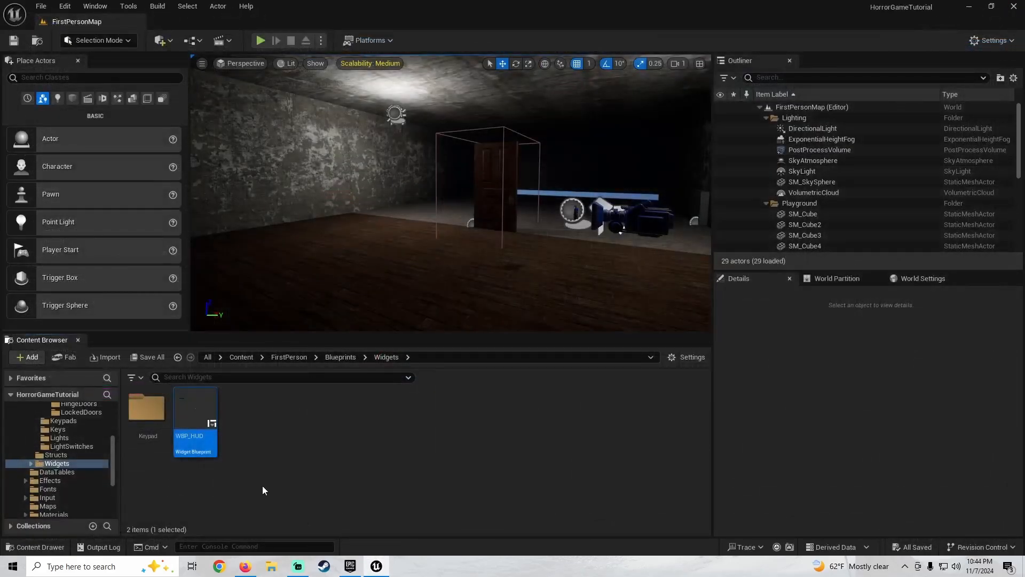
Open the WBP_KeypadScreen widget from the Keypad subfolder of Widgets and show its event graph
double_click(147, 409)
double_click(148, 419)
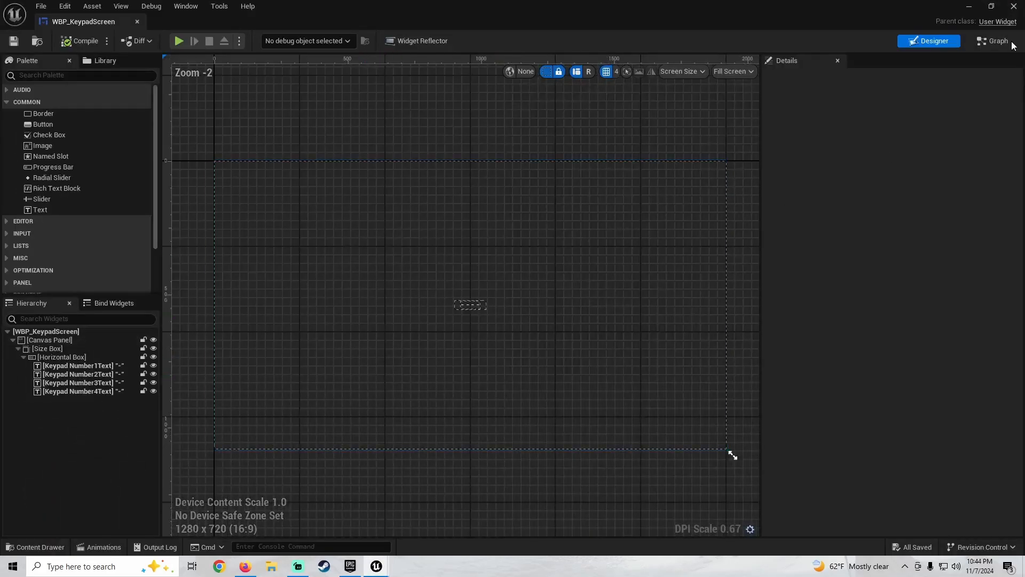
left_click(992, 41)
scroll(372, 266, "down", 8)
scroll(373, 266, "up", 8)
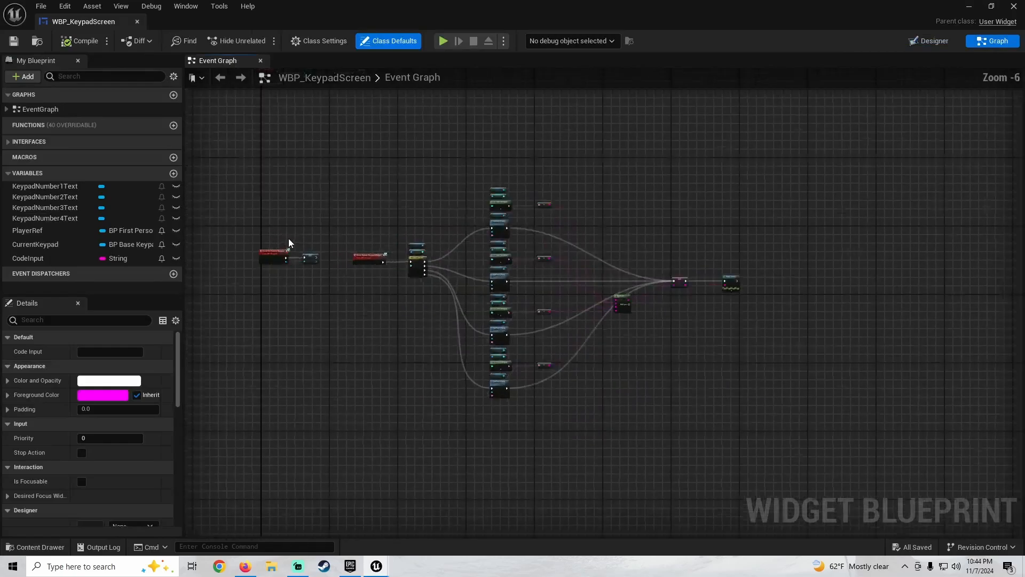
Move the Event Set Current Keypad node pair left, away from the update logic, and group it in a comment titled Sets Current Keypad
right_click_drag(281, 357, 525, 315)
left_click_drag(347, 205, 344, 203)
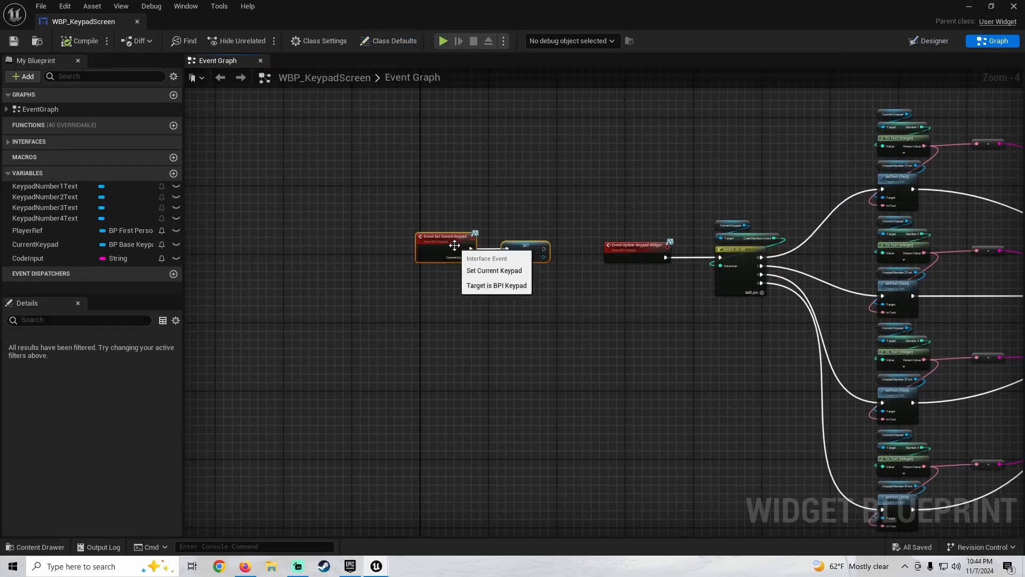
left_click_drag(454, 245, 304, 247)
scroll(283, 247, "up", 1)
right_click_drag(283, 248, 346, 261)
scroll(346, 260, "up", 2)
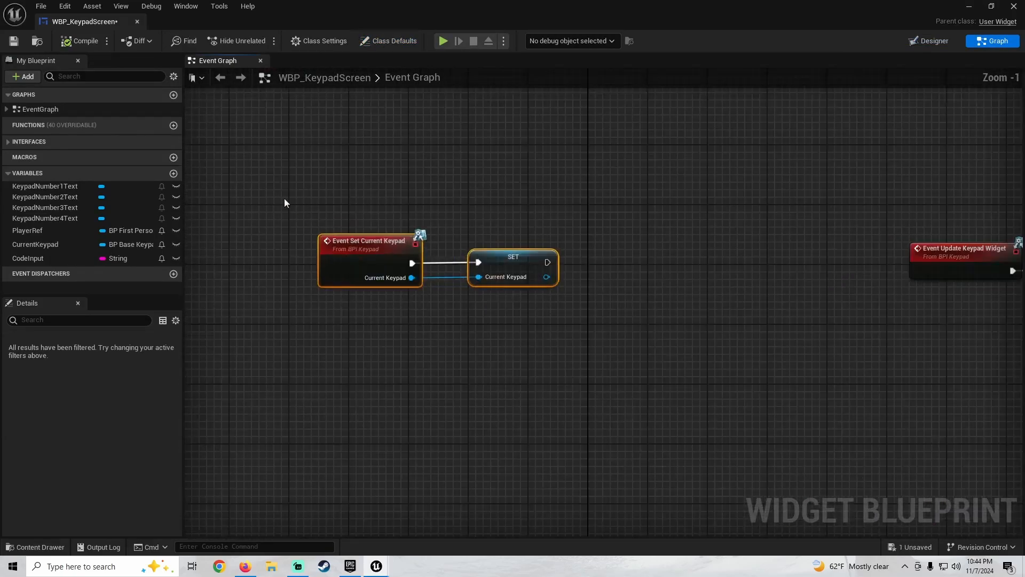
key("c")
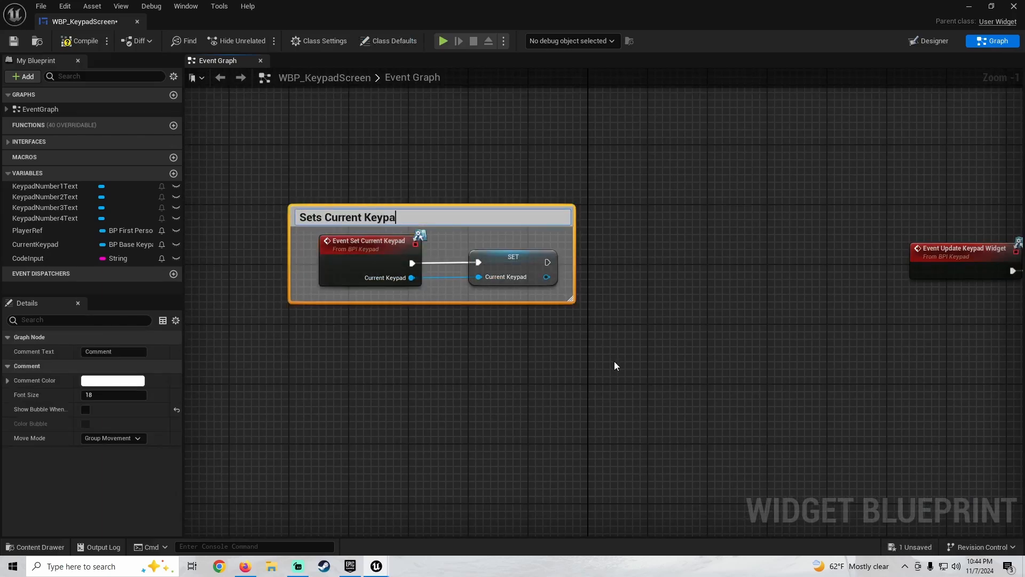
type("d")
key("Return")
Group the Event Update Keypad Widget node and all its connected logic in a comment titled Update Keypad Widget
scroll(678, 317, "down", 7)
right_click_drag(755, 320, 475, 328)
right_click_drag(533, 253, 421, 197)
left_click_drag(341, 180, 796, 457)
scroll(411, 281, "up", 6)
right_click_drag(341, 249, 454, 328)
key("c")
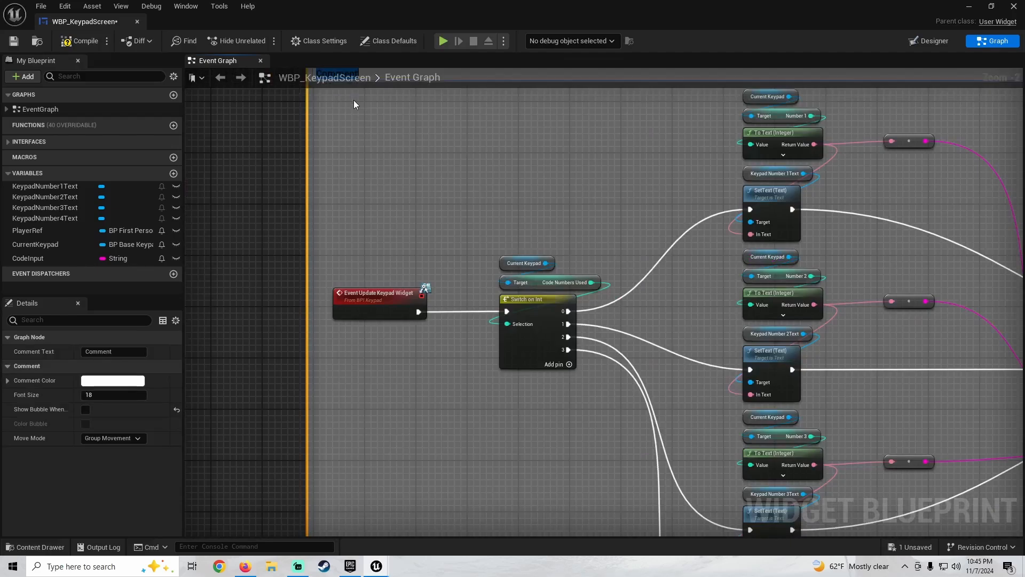
type("Unda")
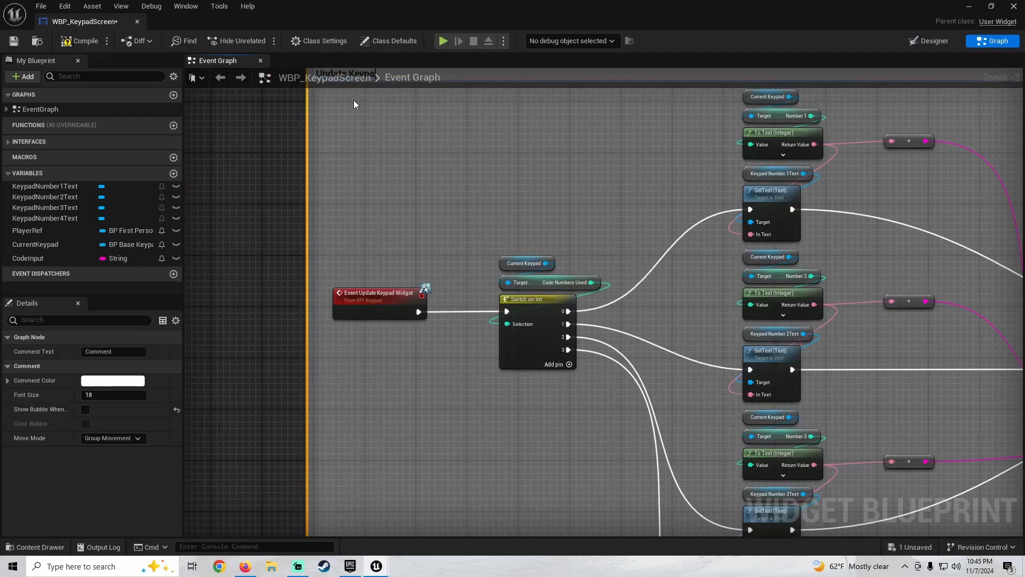
type("te Keypad Widget")
key("Return")
Move the Sets Current Keypad comment group to sit just above the Update Keypad Widget comment, aligned with its left edge
scroll(354, 100, "down", 2)
scroll(350, 241, "down", 2)
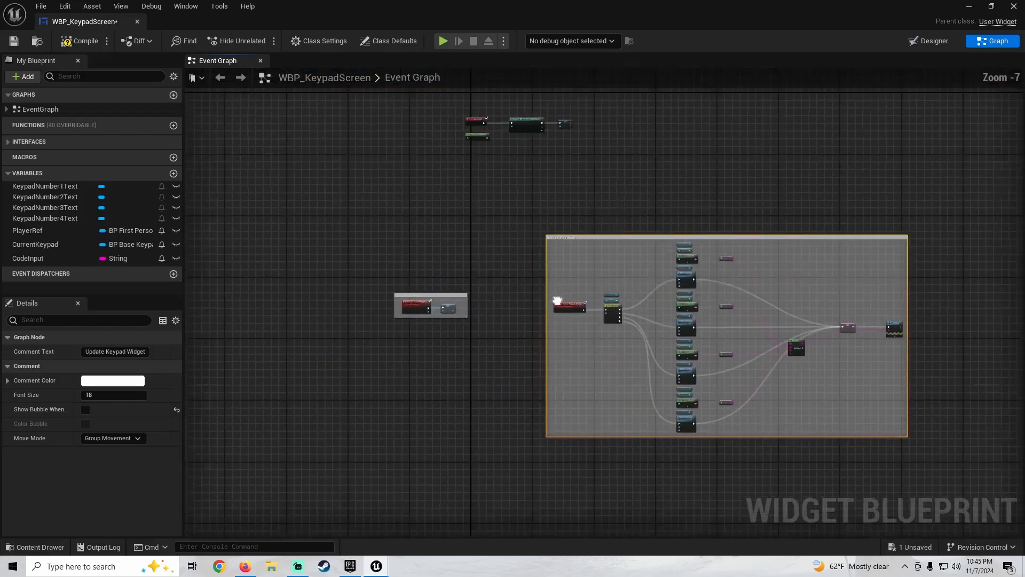
scroll(253, 314, "up", 2)
left_click_drag(255, 319, 593, 135)
scroll(462, 174, "down", 2)
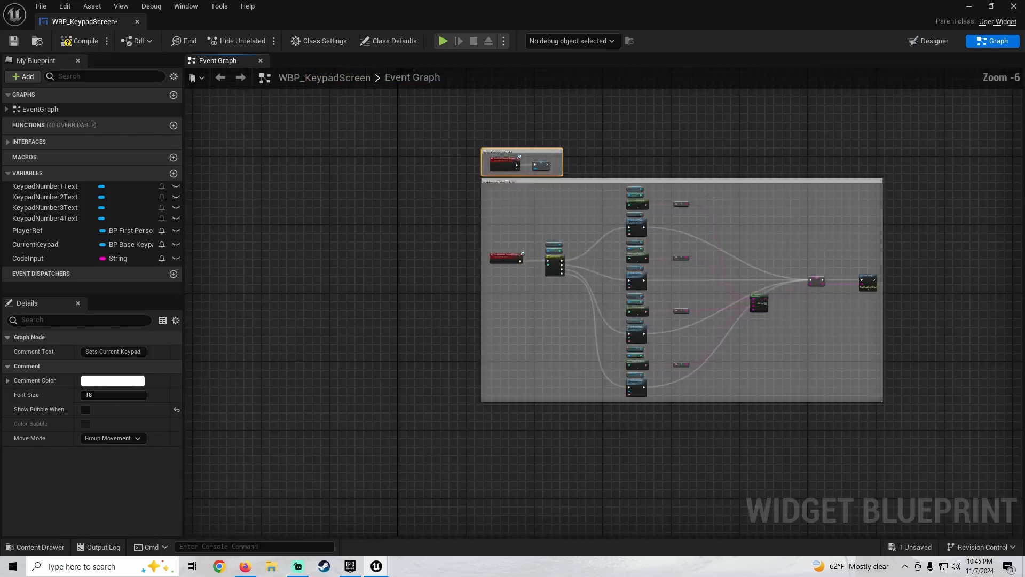
right_click_drag(463, 174, 384, 389)
Compile, save and close the WBP_KeypadScreen widget, and collapse the FirstPerson folder in the content tree
left_click(80, 41)
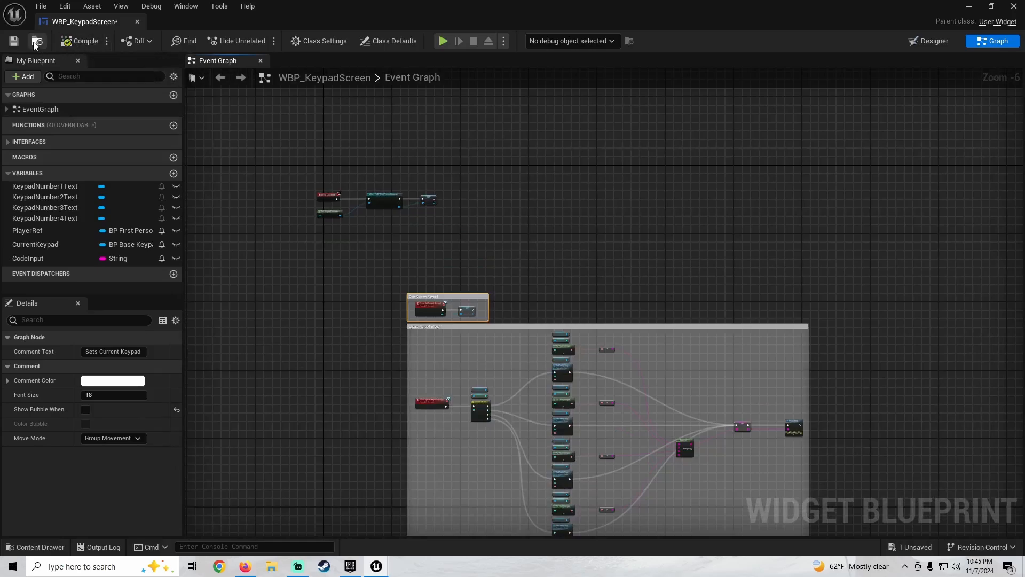
left_click(14, 40)
left_click(1014, 6)
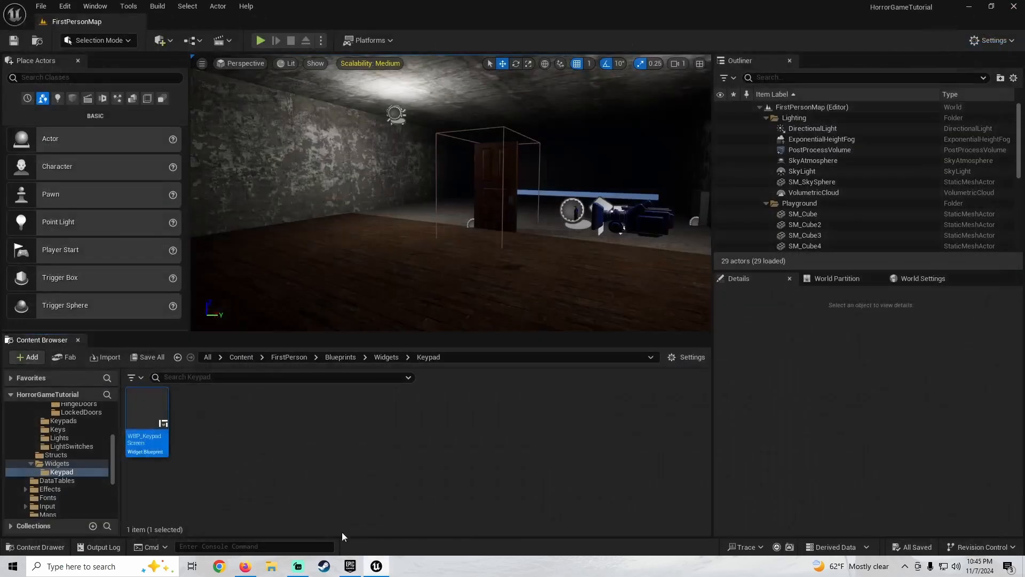
scroll(53, 470, "up", 10)
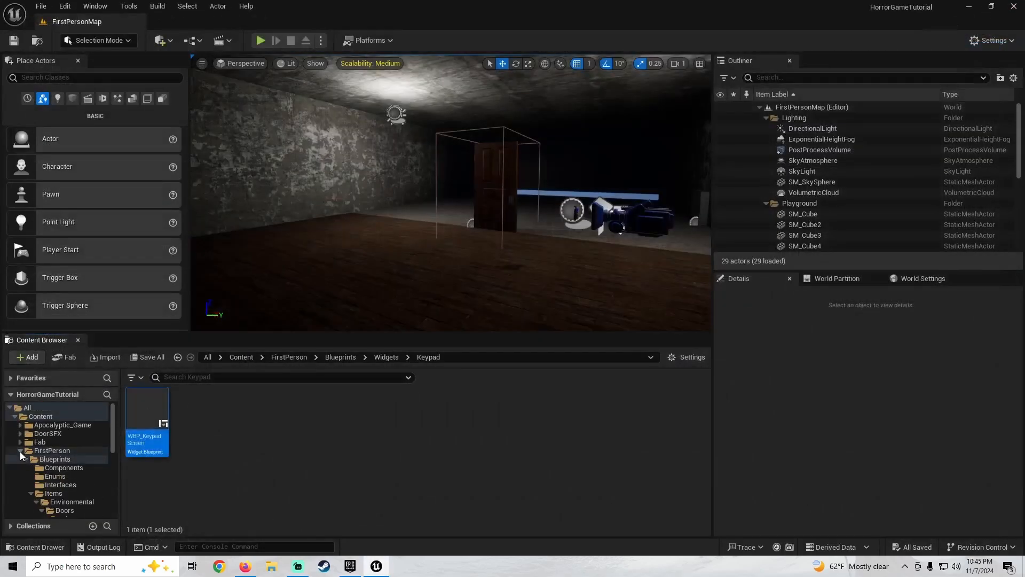
left_click(27, 450)
right_click_drag(594, 223, 593, 223)
right_click_drag(454, 250, 454, 249)
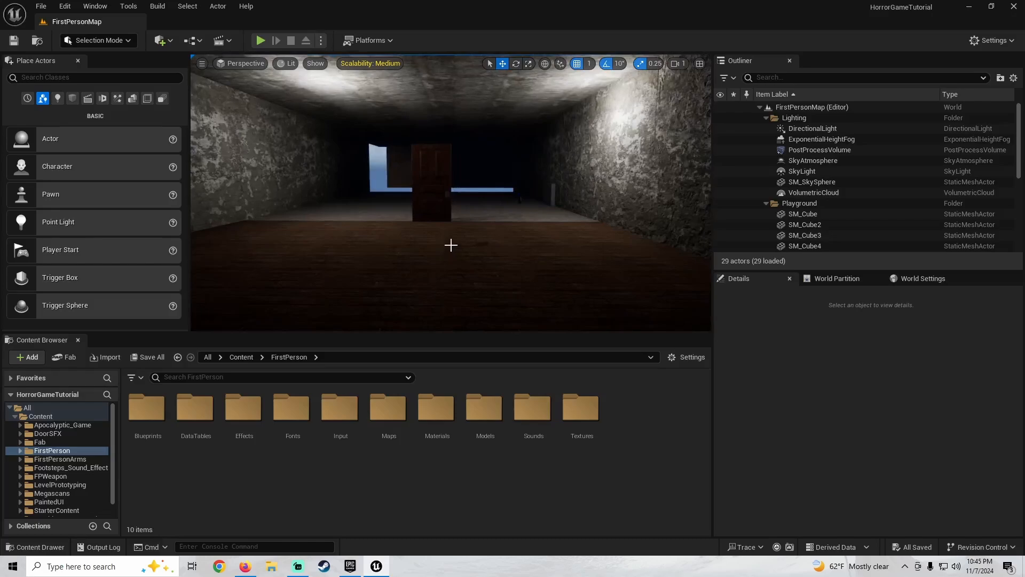
right_click_drag(454, 249, 454, 250)
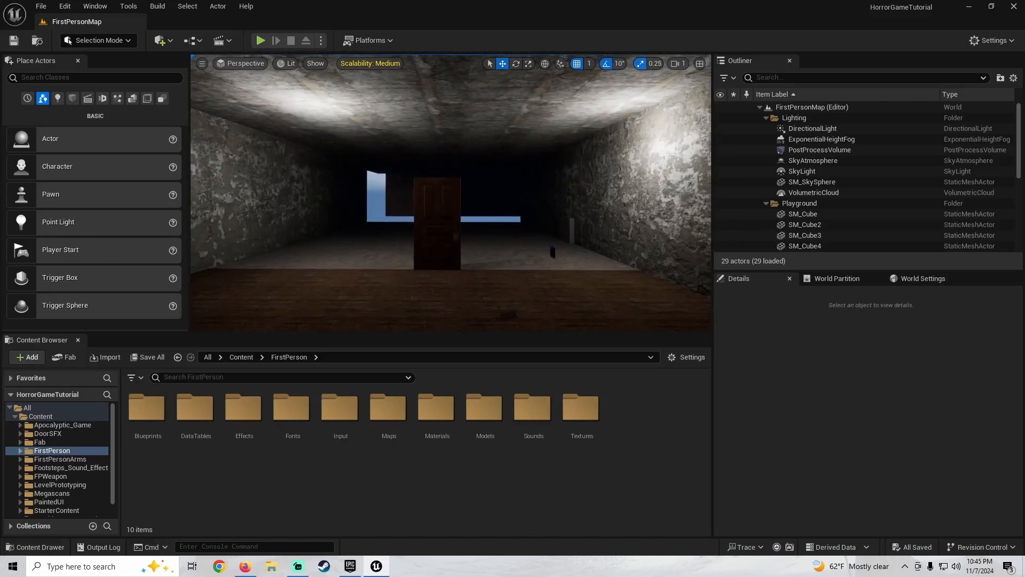
left_click(453, 134)
right_click_drag(453, 133, 454, 134)
right_click_drag(535, 316, 535, 316)
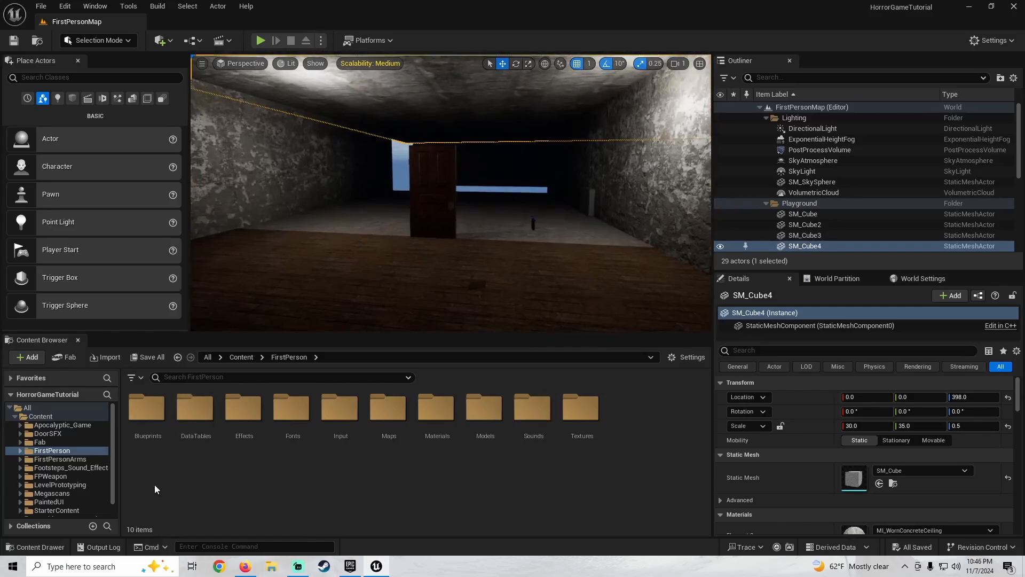
right_click_drag(535, 316, 534, 316)
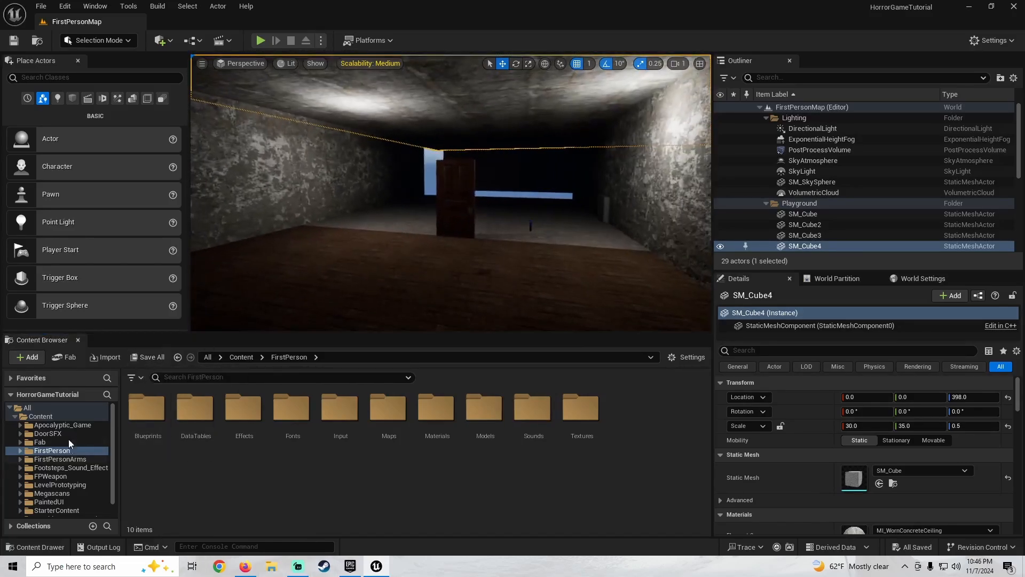
right_click_drag(374, 256, 507, 256)
left_click(450, 217)
right_click_drag(451, 217, 253, 201)
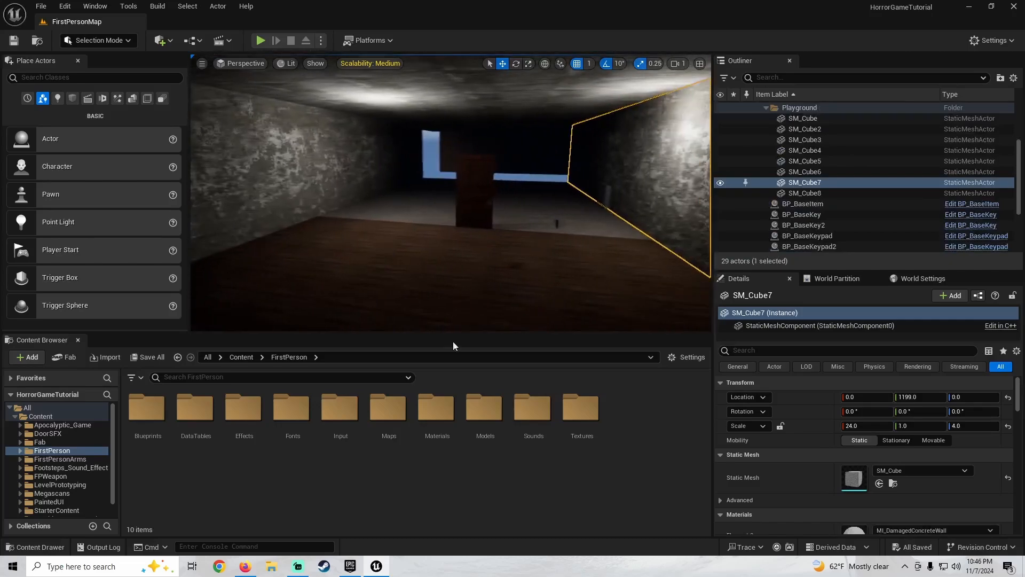
key("w")
right_click_drag(394, 164, 460, 164)
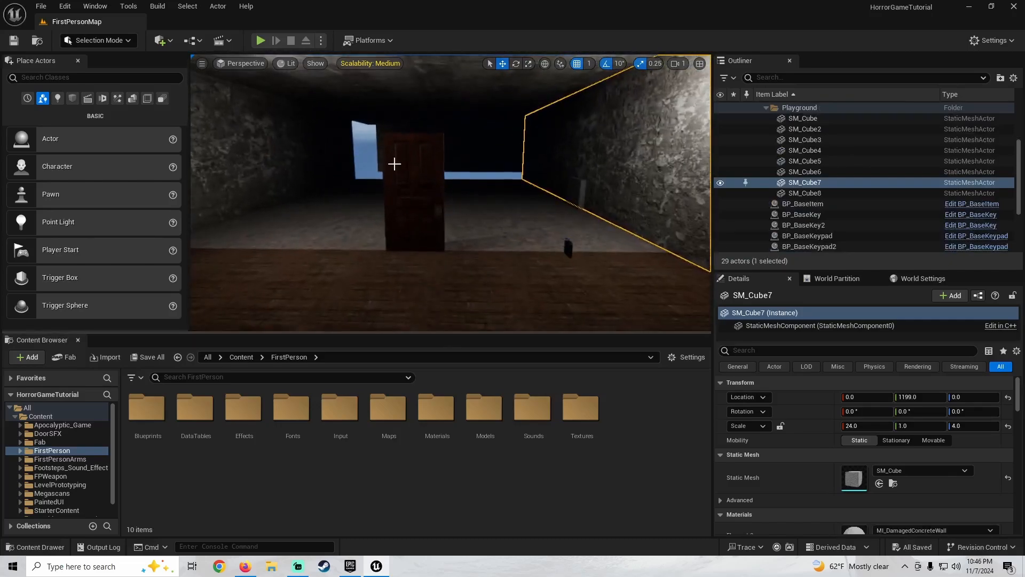
right_click_drag(442, 238, 657, 230)
key("w")
key("s")
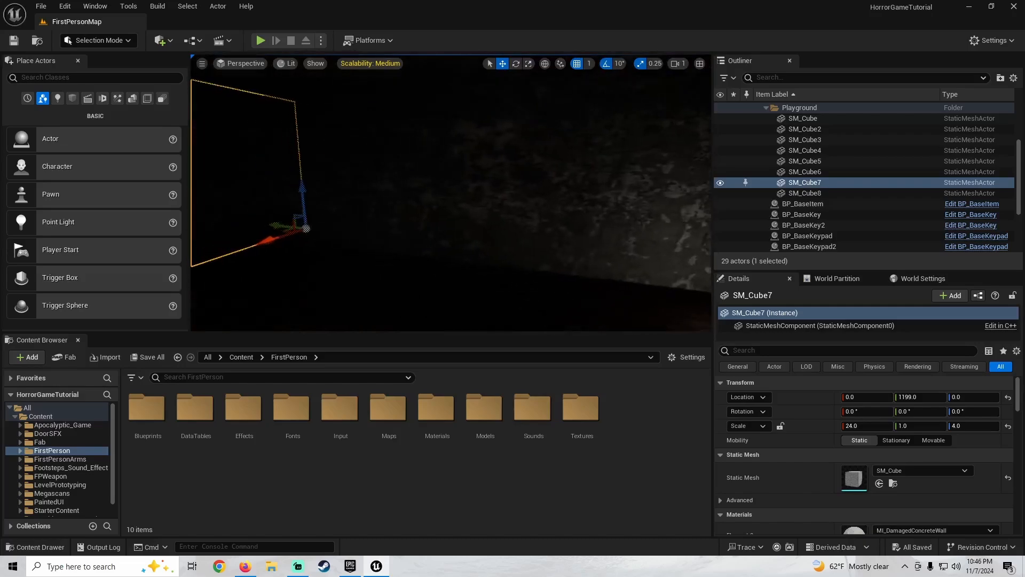
Duplicate the SM_Cube7 wall, place the copy at about X 1019, Y 972, and rotate it -90° about Z
right_click_drag(448, 229, 299, 229)
key("s")
right_click_drag(502, 202, 614, 201)
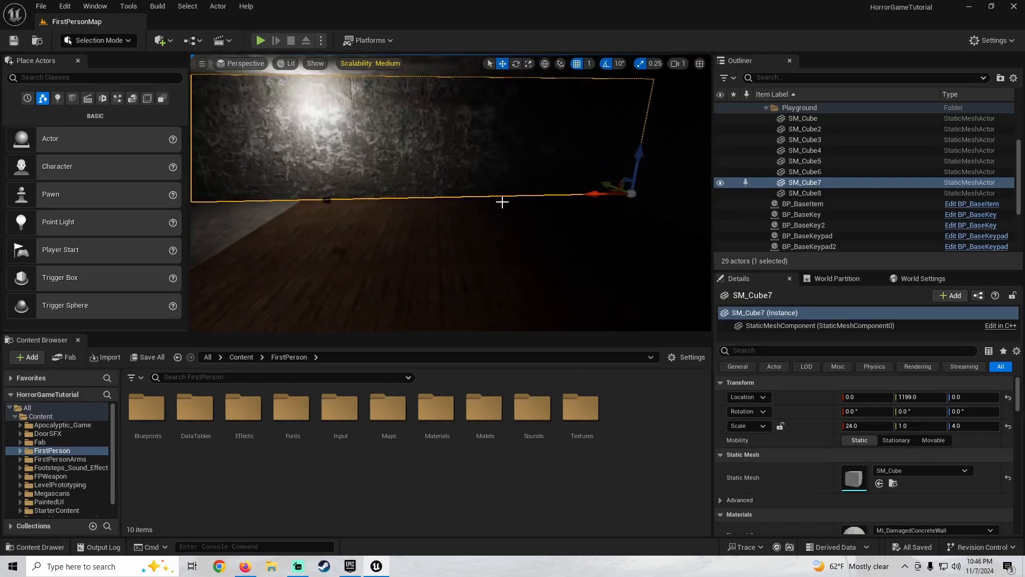
left_click_drag(597, 192, 403, 201, "alt")
key("d")
right_click_drag(390, 202, 212, 201)
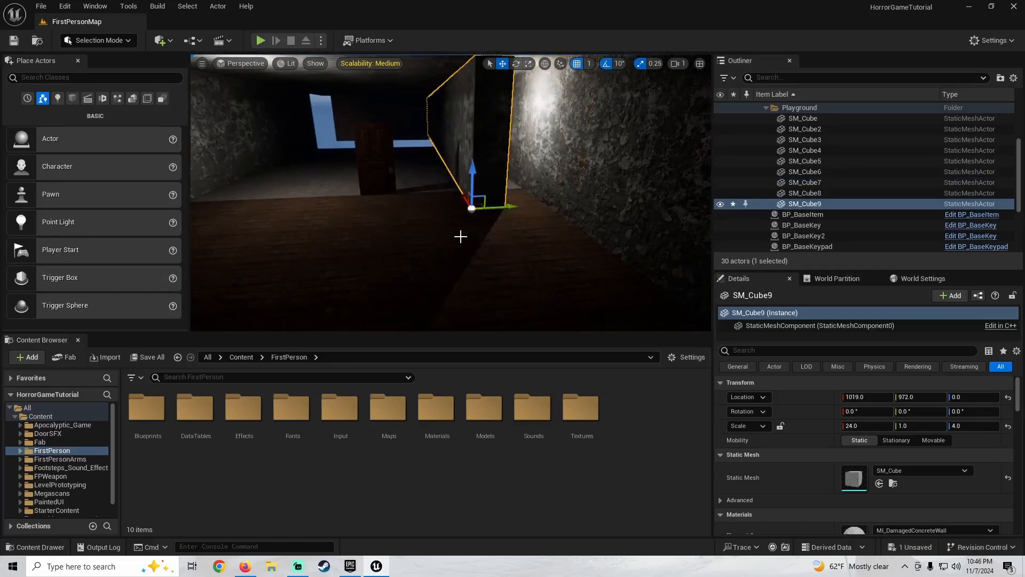
mouse_move(436, 223)
right_mouse_down()
mouse_move(496, 223)
mouse_move(443, 226)
right_mouse_up()
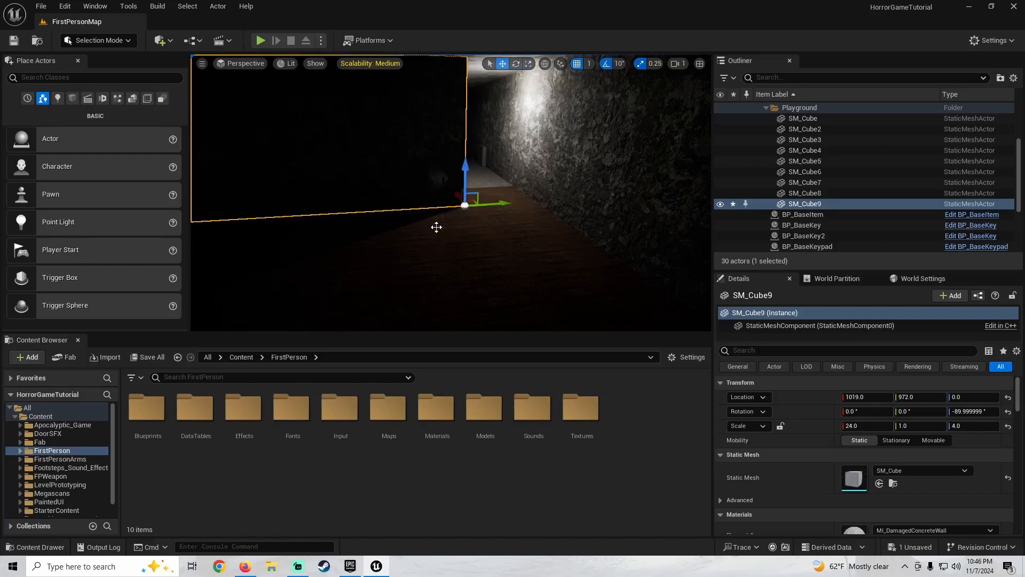
Switch the viewport to unlit shading and move the duplicated wall to Y 1199, flush with the adjoining wall
right_click_drag(443, 202, 473, 201)
left_click_drag(439, 205, 530, 202)
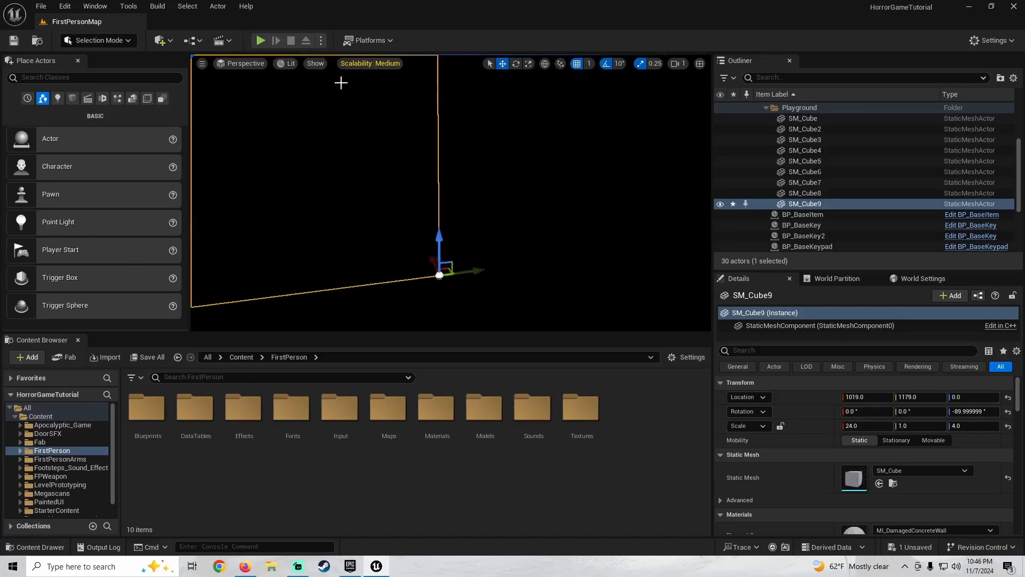
left_click(281, 63)
left_click(318, 118)
mouse_move(430, 227)
right_mouse_down()
mouse_move(470, 267)
mouse_move(420, 228)
right_mouse_up()
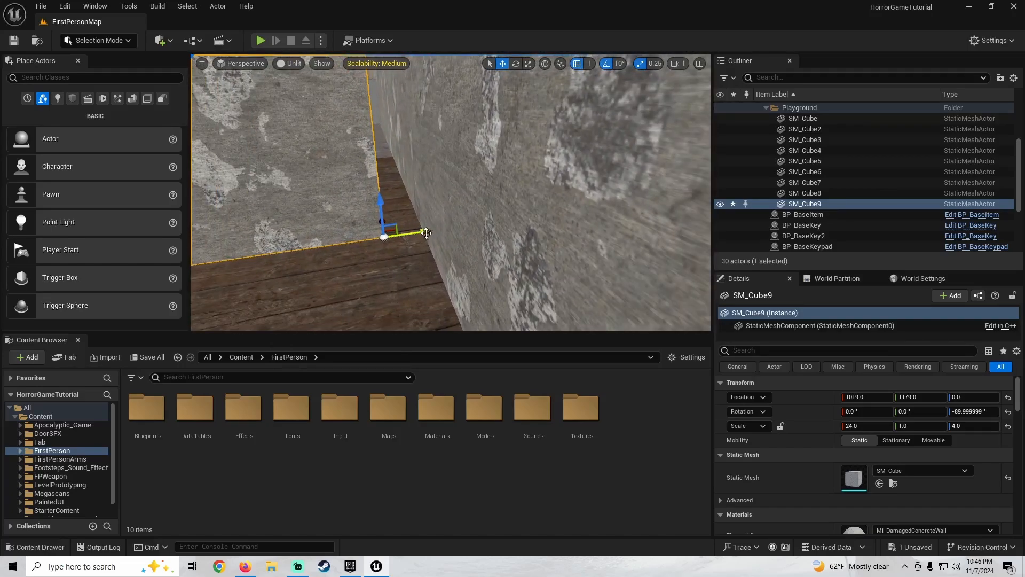
left_click_drag(426, 233, 453, 223)
mouse_move(452, 223)
right_mouse_down()
mouse_move(480, 251)
mouse_move(438, 225)
mouse_move(453, 223)
right_mouse_up()
left_click_drag(471, 204, 477, 204)
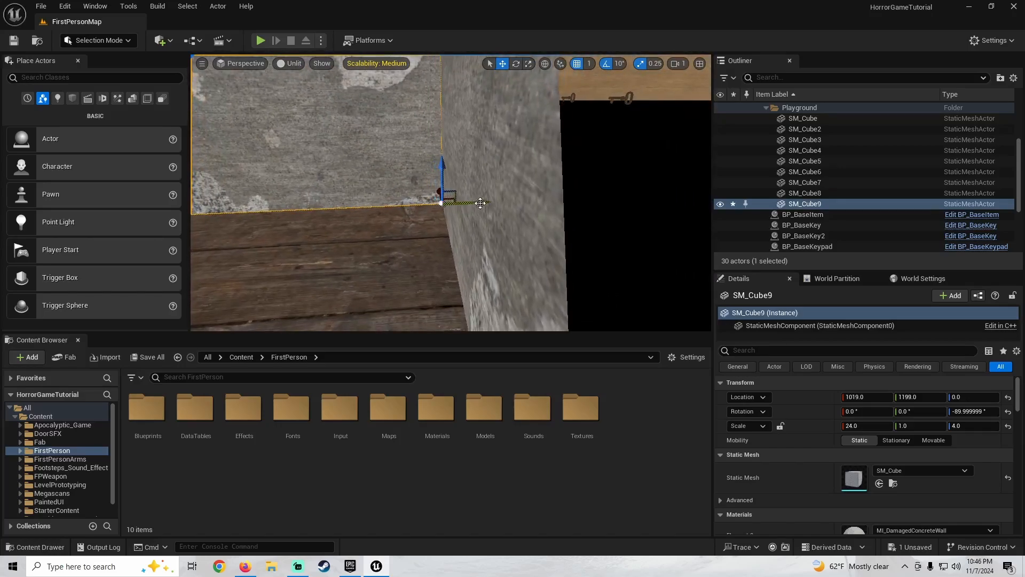
mouse_move(449, 212)
right_mouse_down()
mouse_move(416, 213)
mouse_move(449, 213)
right_mouse_up()
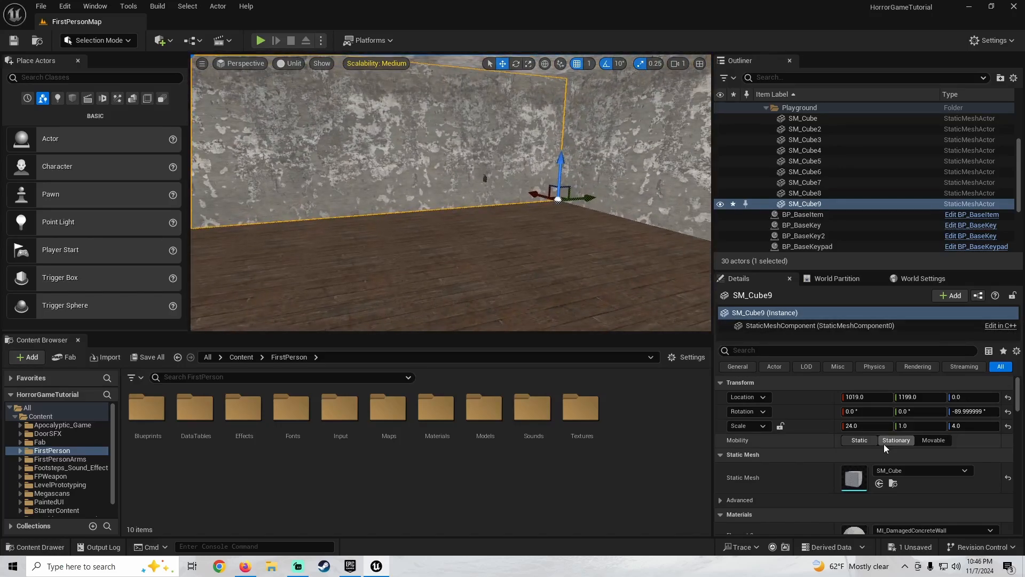
type("0.3")
key("Return")
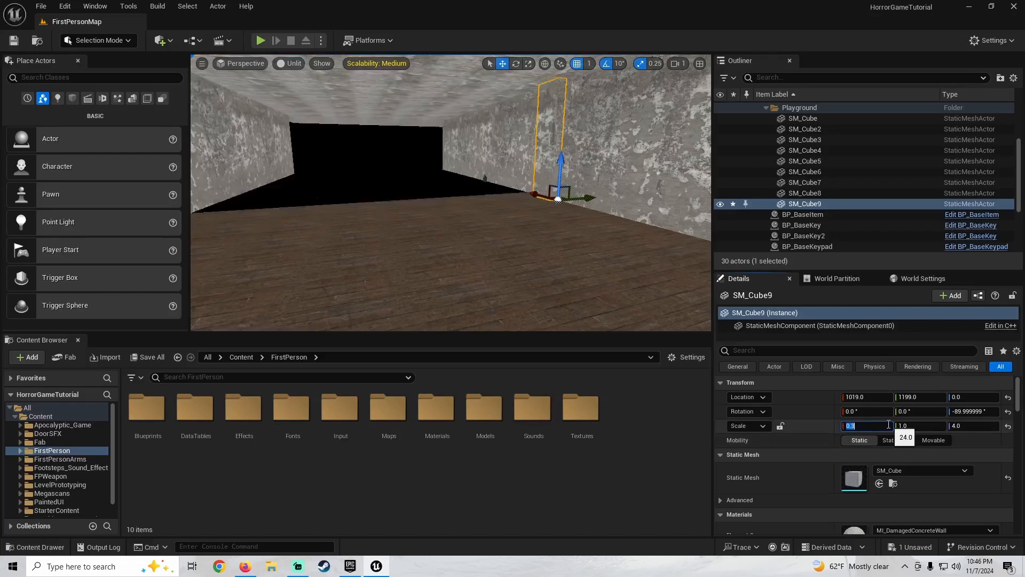
key("ctrl+z")
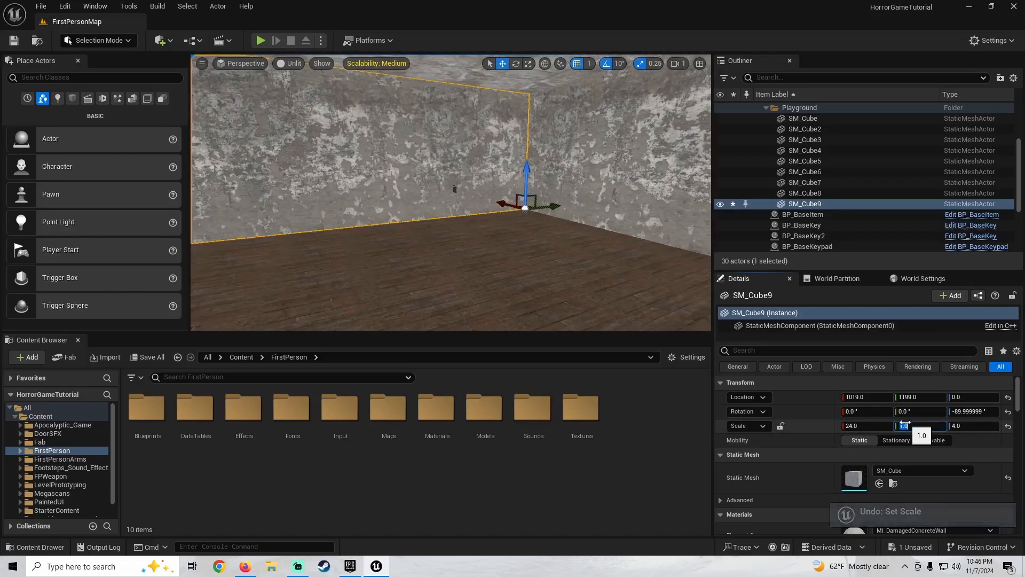
Set the duplicated wall's scale to 0.3 in Y and, after trying 5, to 2 in X
right_click_drag(453, 187, 427, 187)
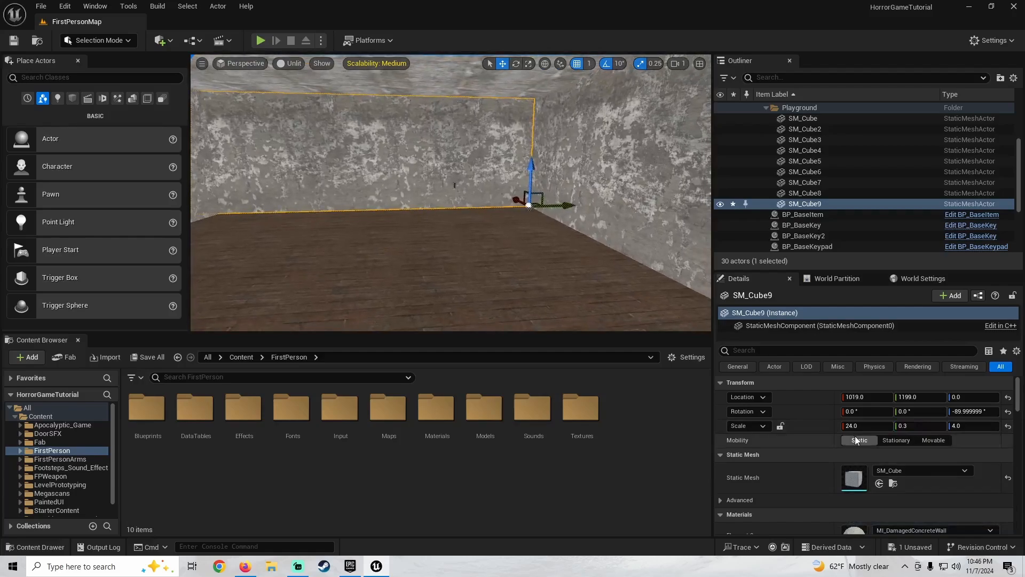
left_click(866, 427)
type("5")
key("Return")
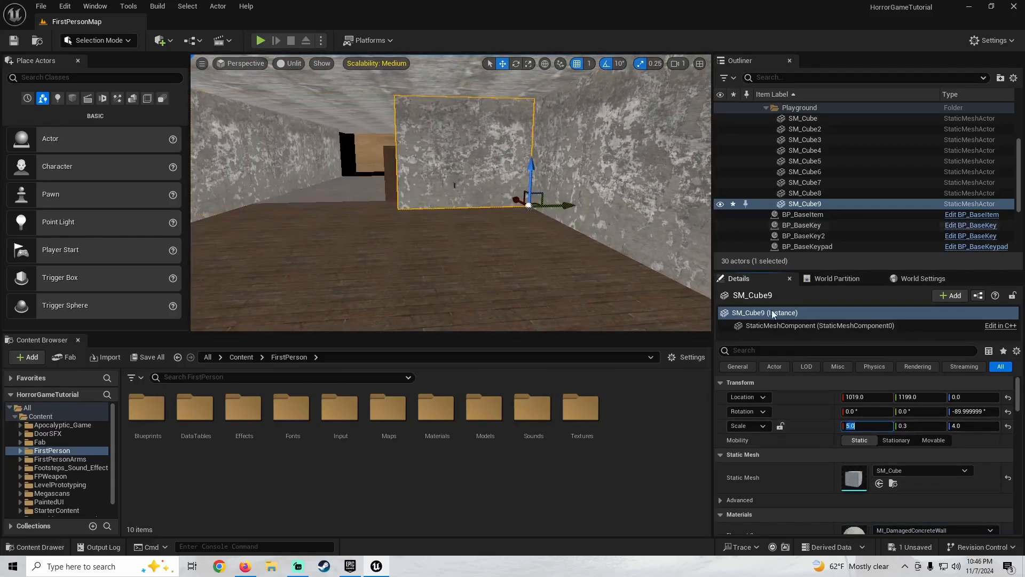
type("2")
key("Return")
Return the viewport to lit shading, then select the BP_BaseLockedDoor actor and focus the view on it
right_click_drag(427, 187, 406, 184)
left_click(288, 63)
left_click(353, 105)
right_click_drag(324, 151, 409, 177)
left_click(409, 176)
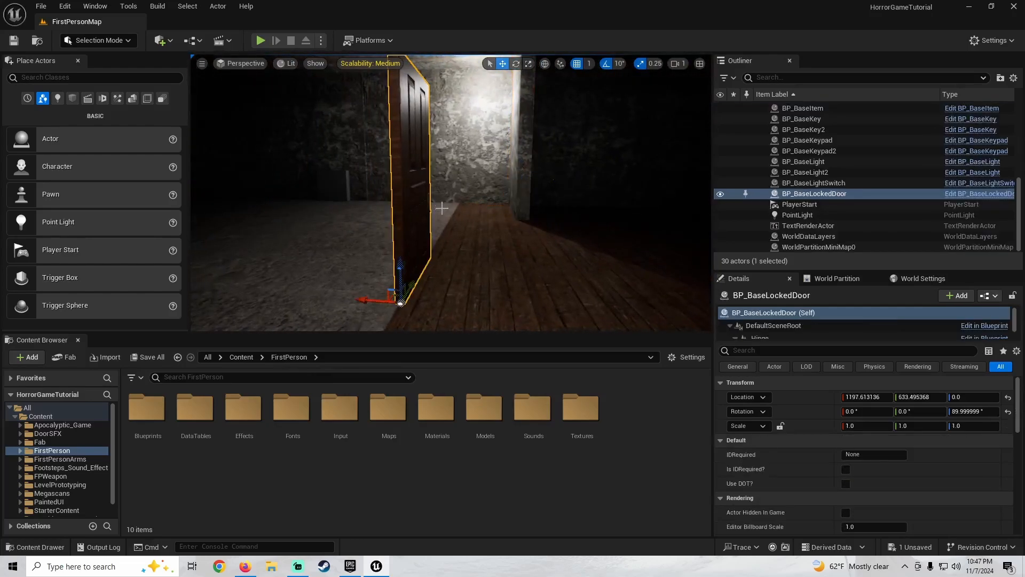
key("f")
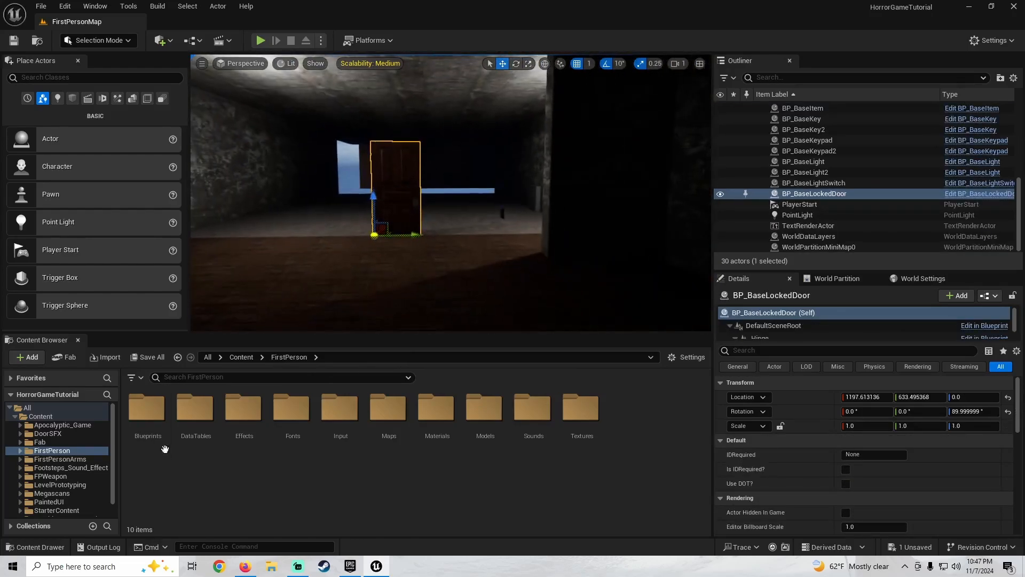
Save all unsaved content, then create a folder named Doorframe inside FirstPerson's Models folder and open it
left_click(153, 358)
left_click(578, 408)
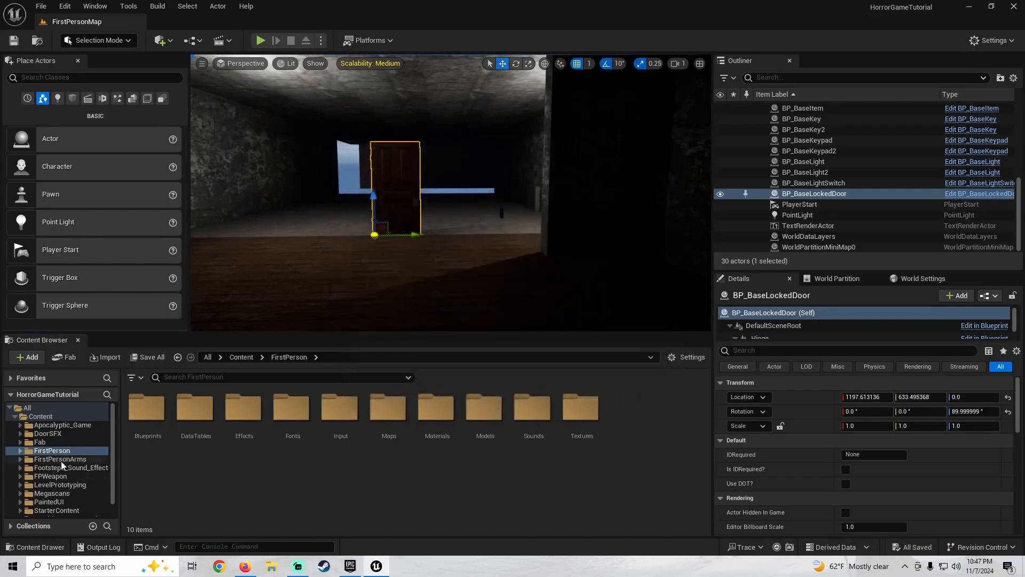
double_click(486, 414)
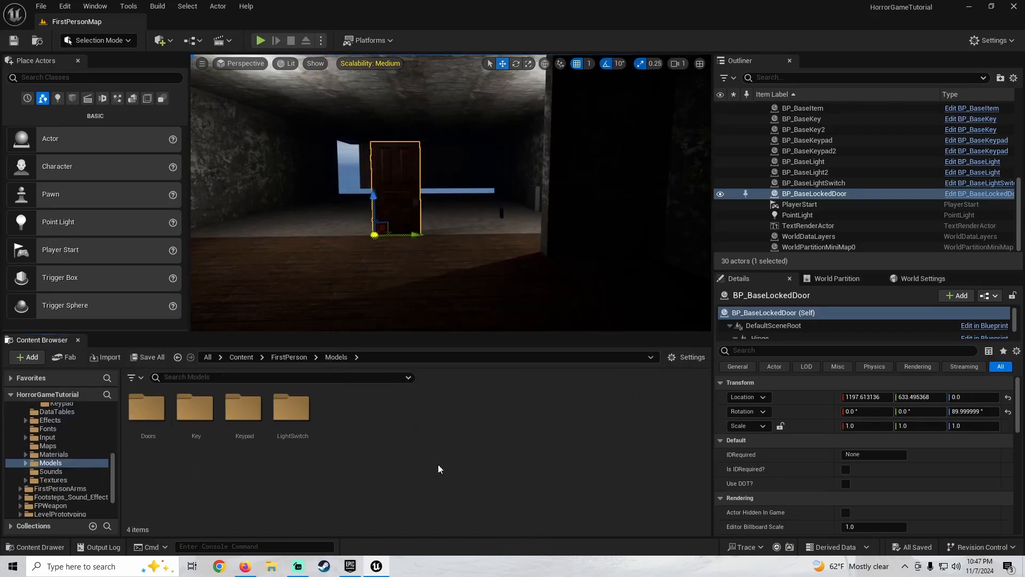
right_click(338, 472)
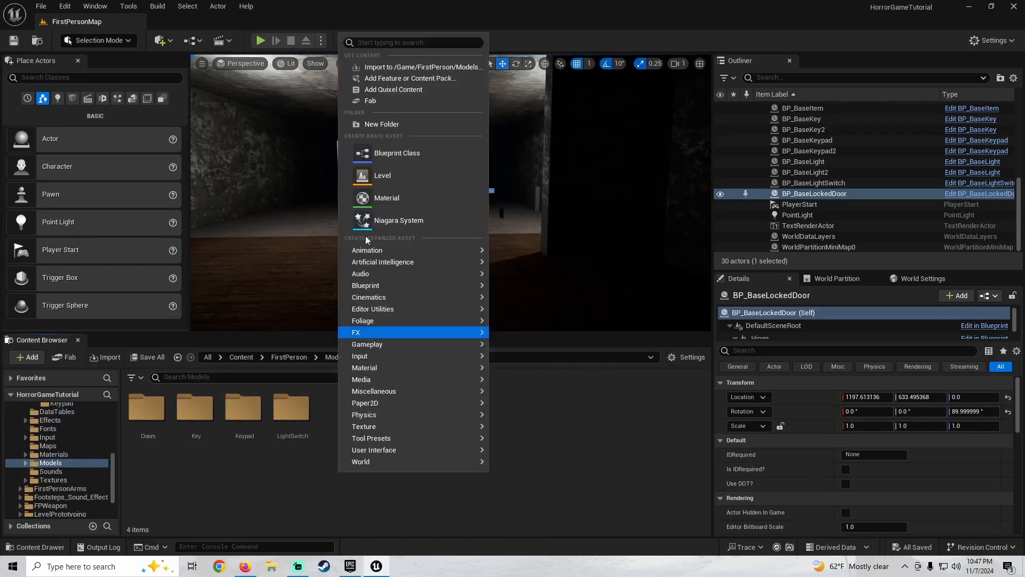
left_click(368, 124)
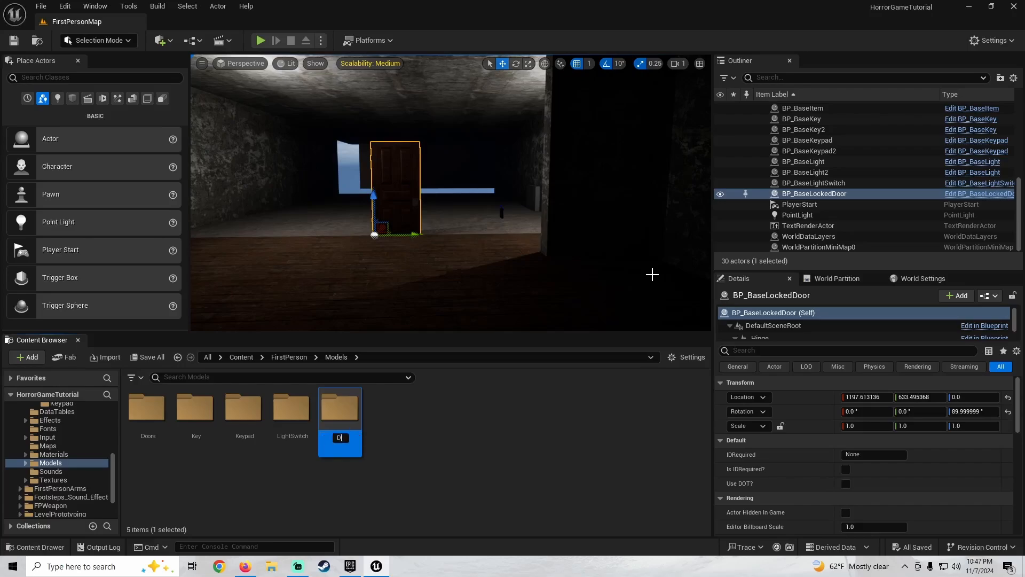
type("Doorframe")
key("Return")
double_click(155, 407)
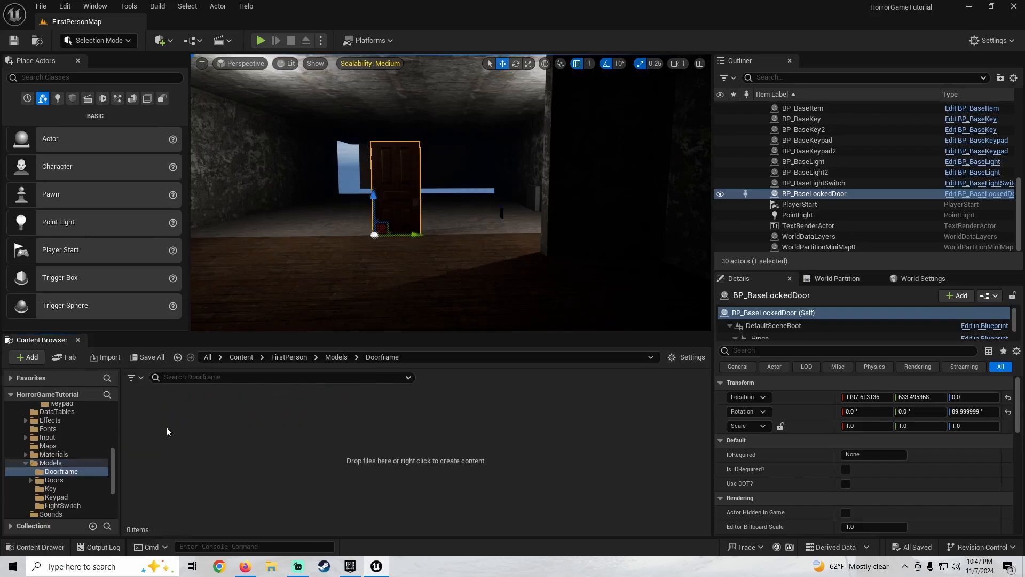
Switch to File Explorer and browse drive D: to BlenderModels, StAgnesAsylum, BuildingSet, Doors
left_click(271, 567)
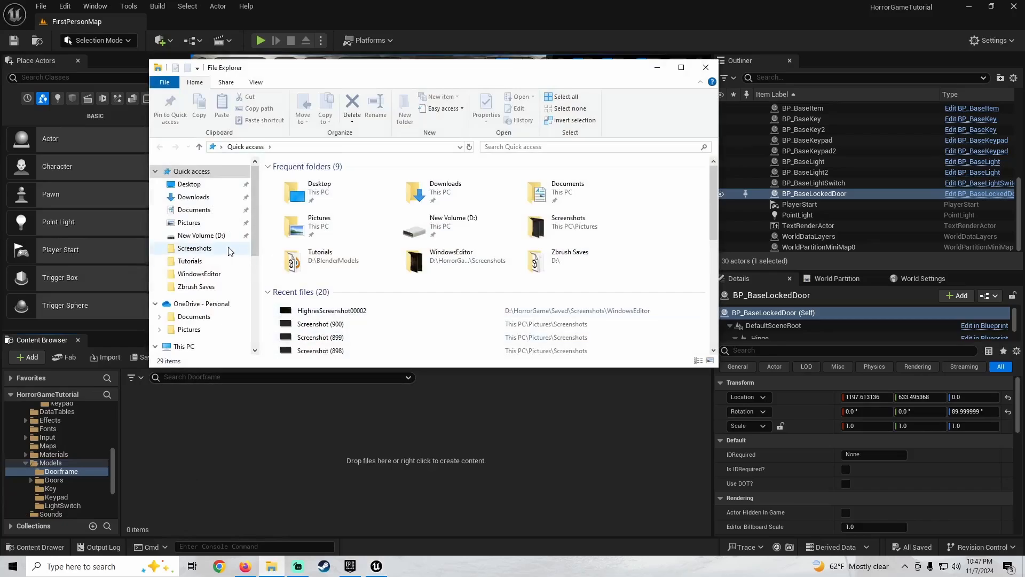
left_click(201, 235)
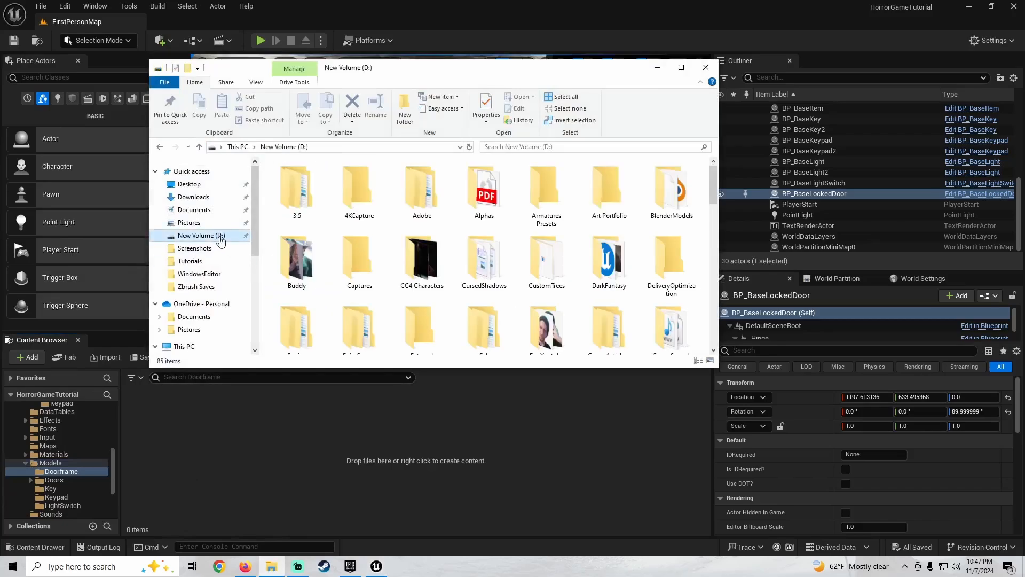
double_click(671, 193)
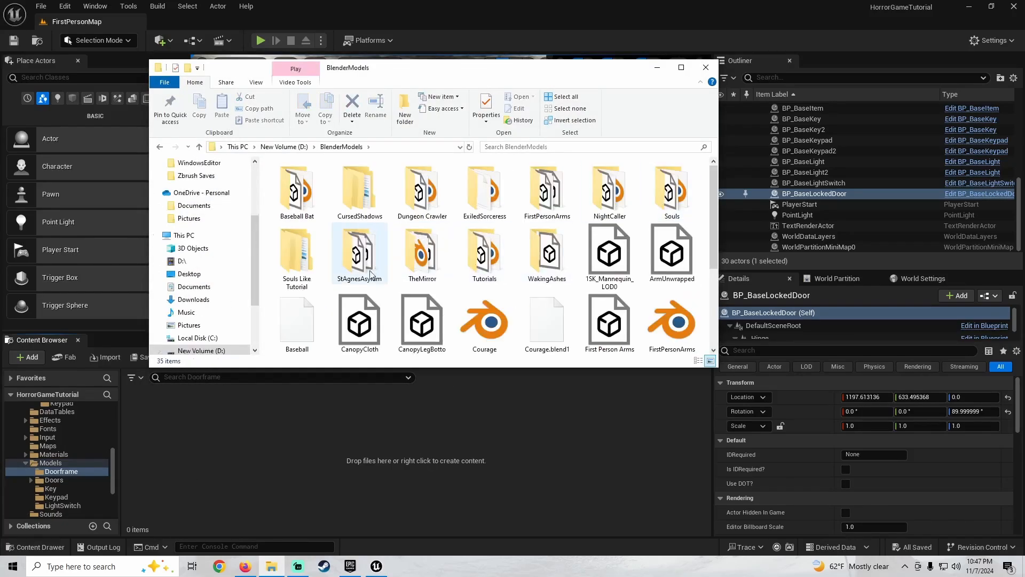
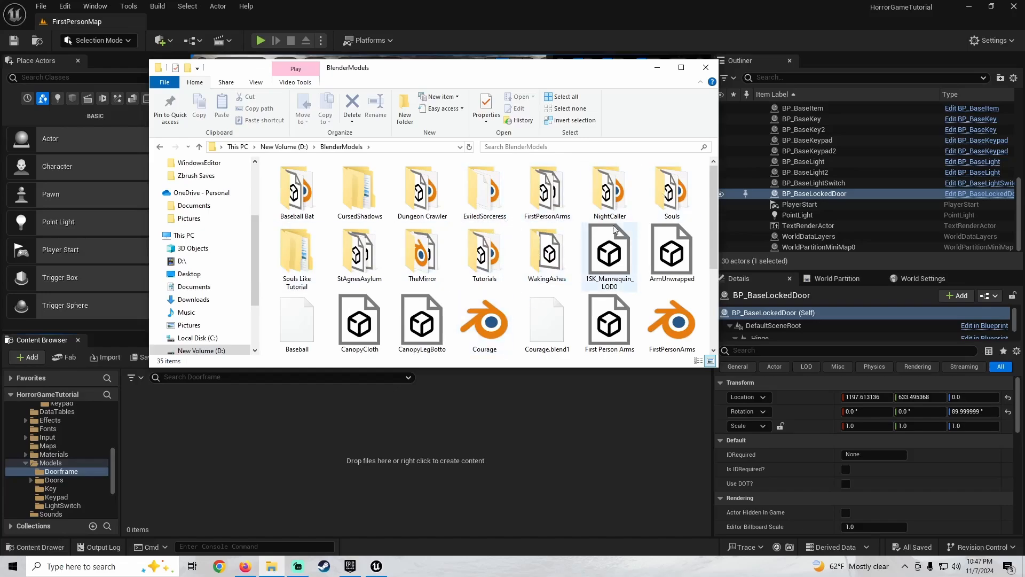
double_click(359, 249)
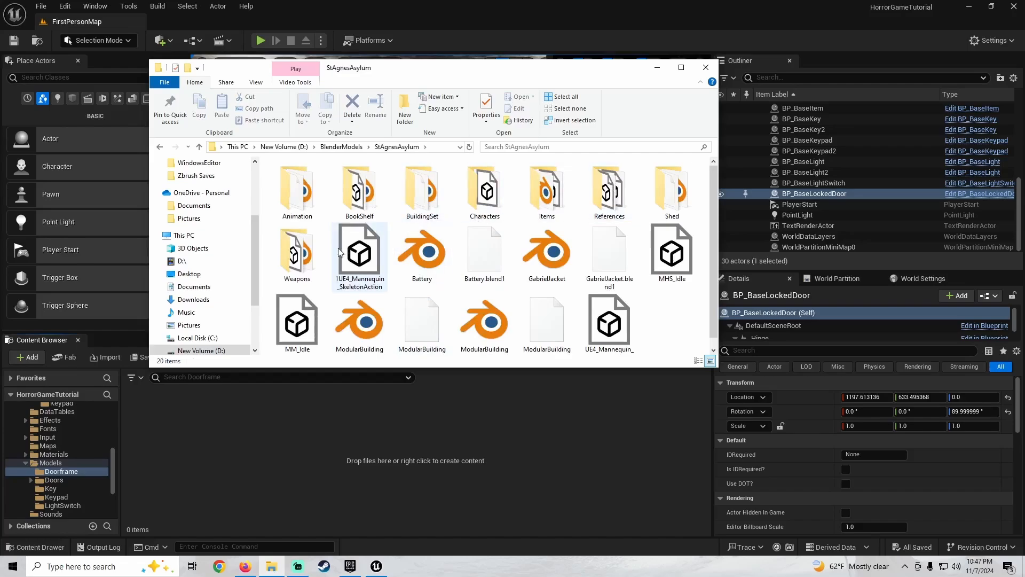
double_click(425, 201)
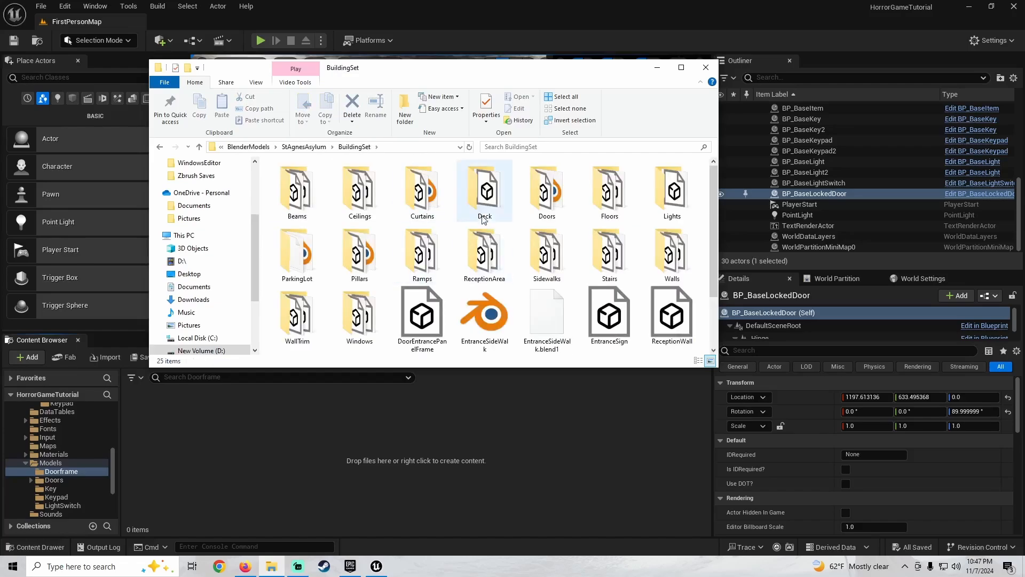
double_click(532, 197)
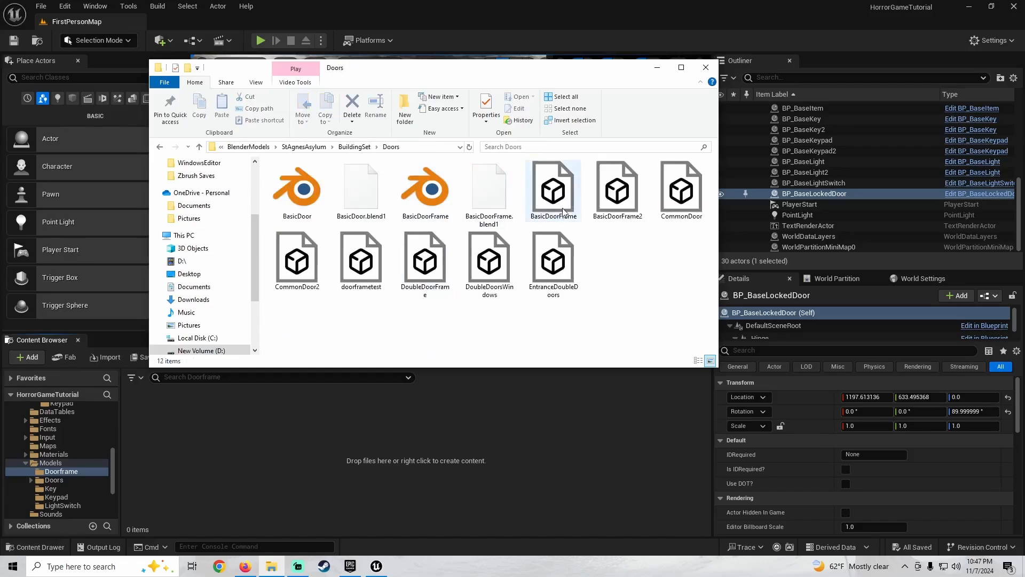
Preview the BasicDoorFrame2 and BasicDoorFrame models in 3D Viewer, rotating each one to inspect its shape
left_click(618, 200)
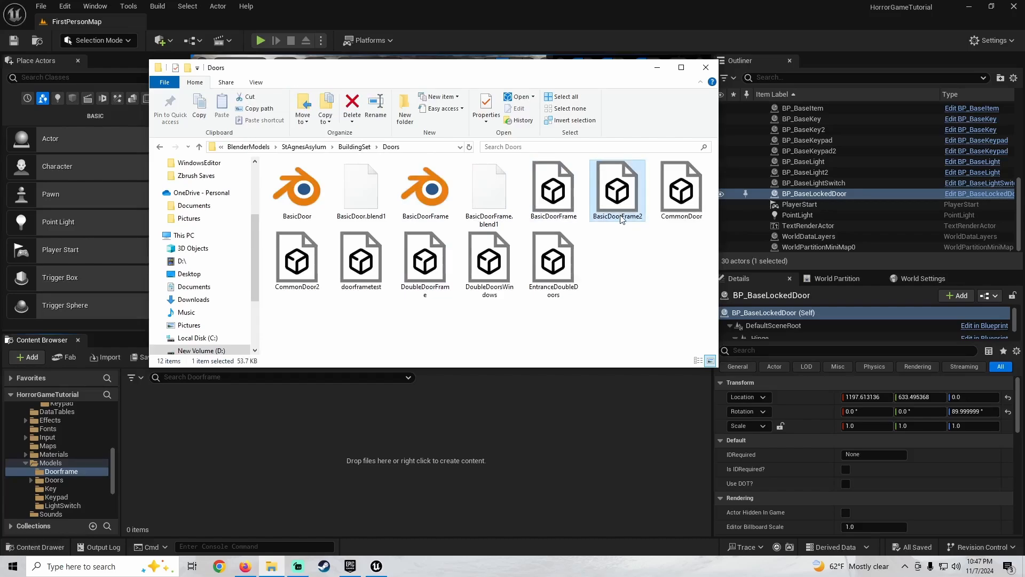
double_click(614, 190)
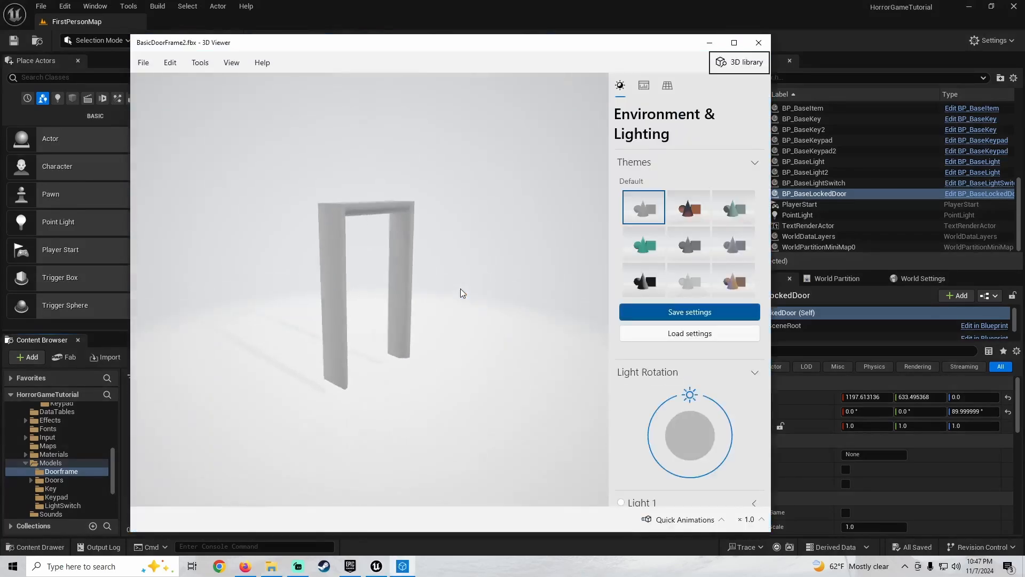
left_click_drag(460, 288, 413, 264)
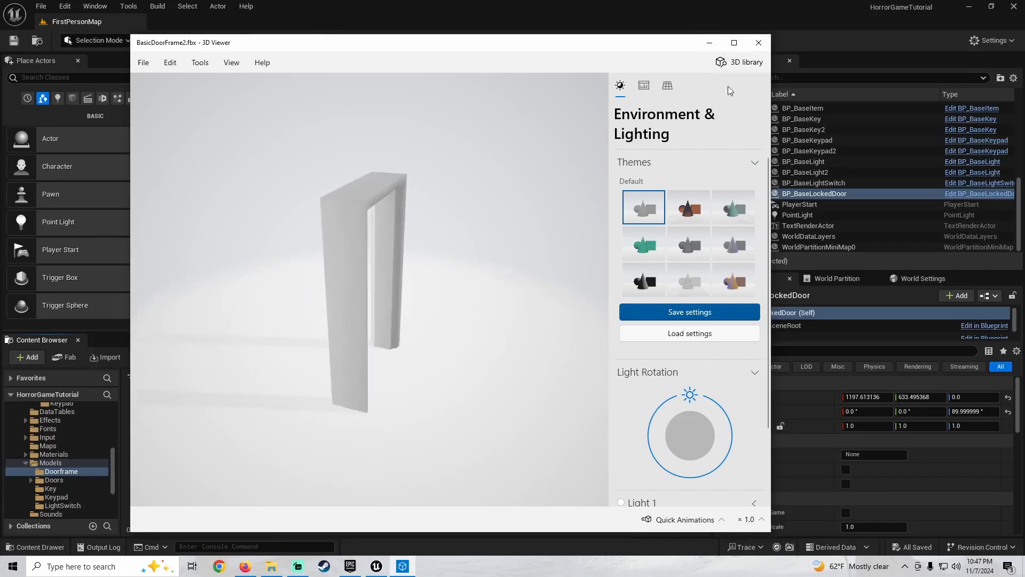
left_click(759, 42)
left_click(555, 181)
double_click(555, 181)
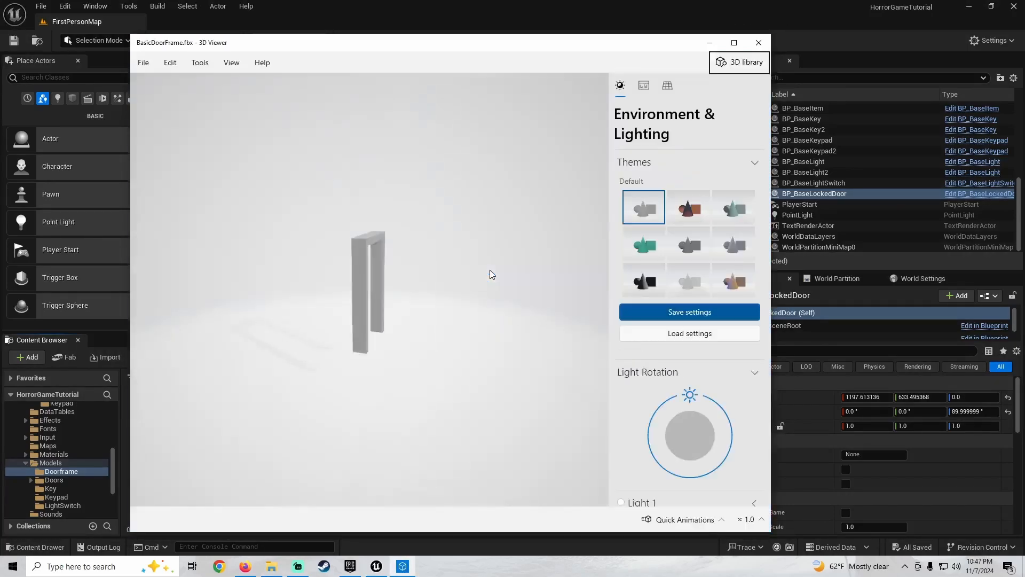
left_click_drag(490, 273, 369, 265)
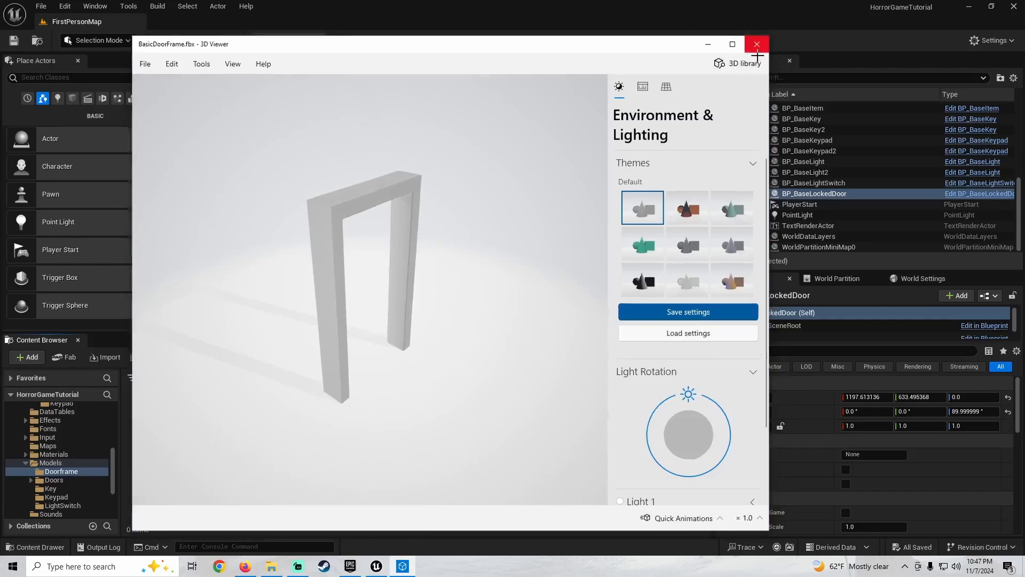
left_click(759, 42)
Go to the NightCaller folder in BlenderModels and import its DoorFrame1 model into the project's Doorframe folder
left_click(160, 148)
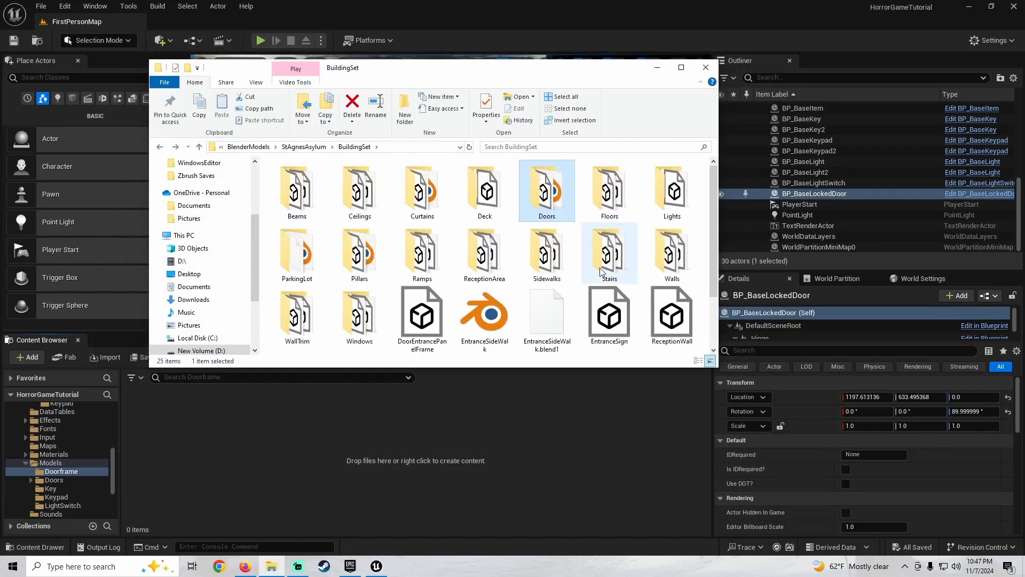
left_click(160, 147)
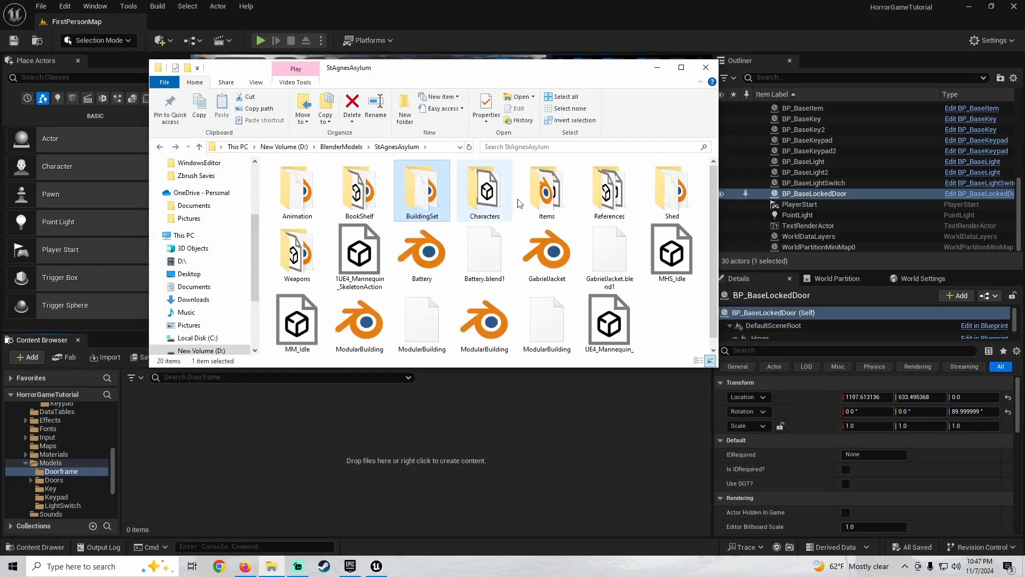
left_click(339, 147)
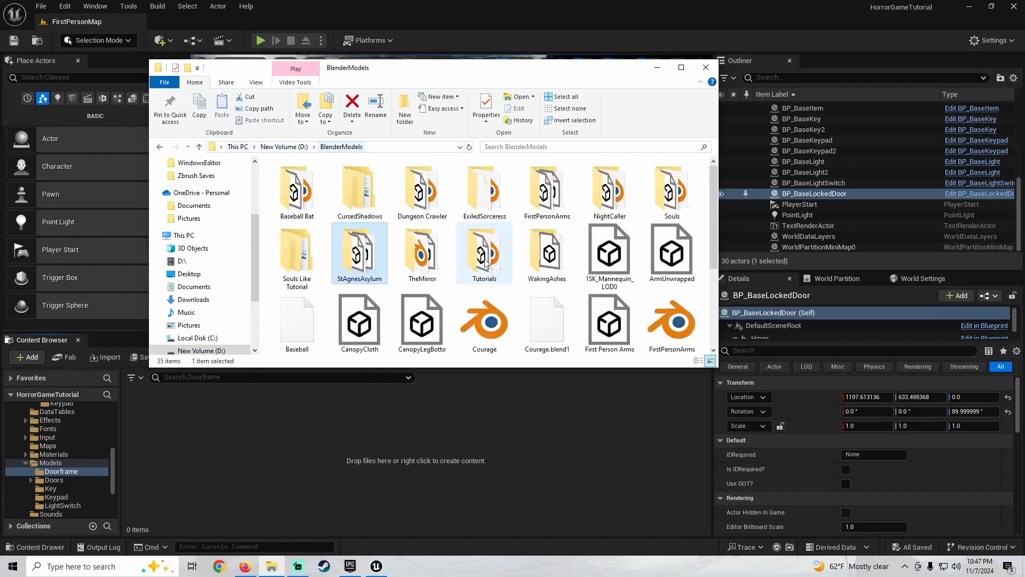
double_click(607, 192)
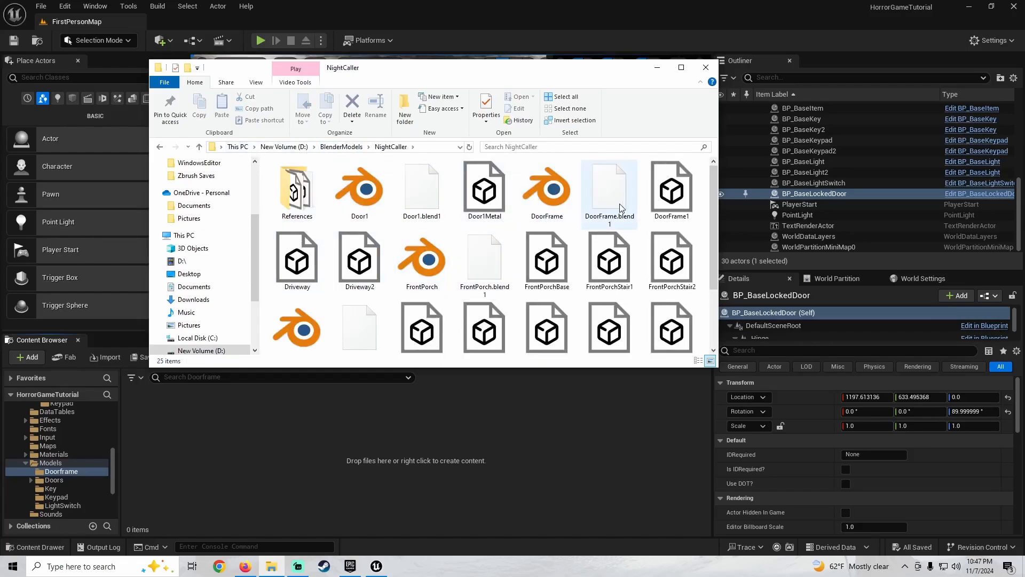
left_click_drag(671, 189, 254, 440)
left_click(470, 486)
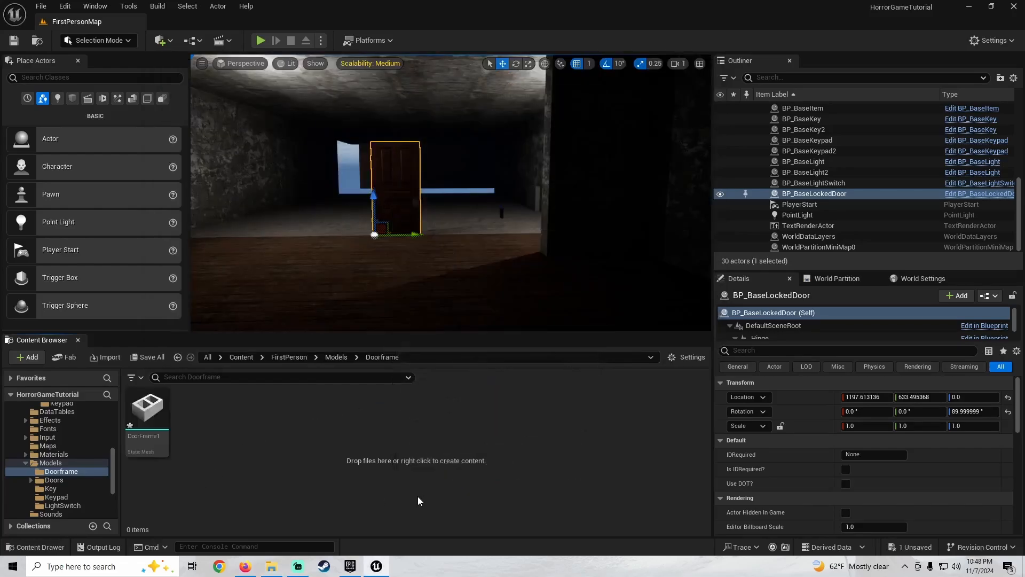
Place the DoorFrame1 mesh in the level and paste BP_BaseLockedDoor's location onto it
left_click_drag(283, 307, 288, 295)
mouse_move(288, 295)
right_mouse_down()
mouse_move(241, 291)
mouse_move(302, 291)
right_mouse_up()
left_click(442, 171)
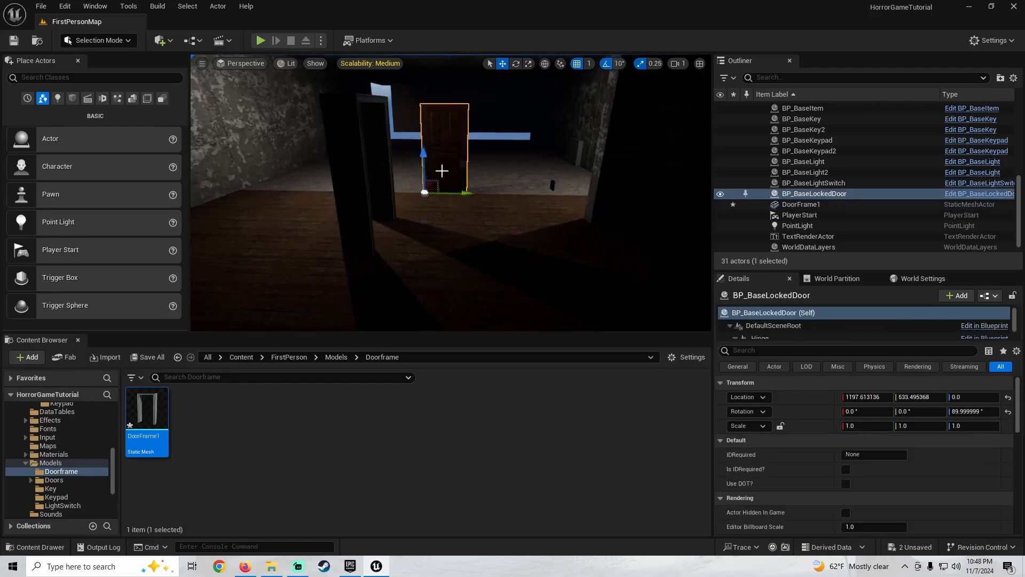
mouse_move(442, 171)
right_mouse_down()
mouse_move(459, 147)
mouse_move(454, 163)
right_mouse_up()
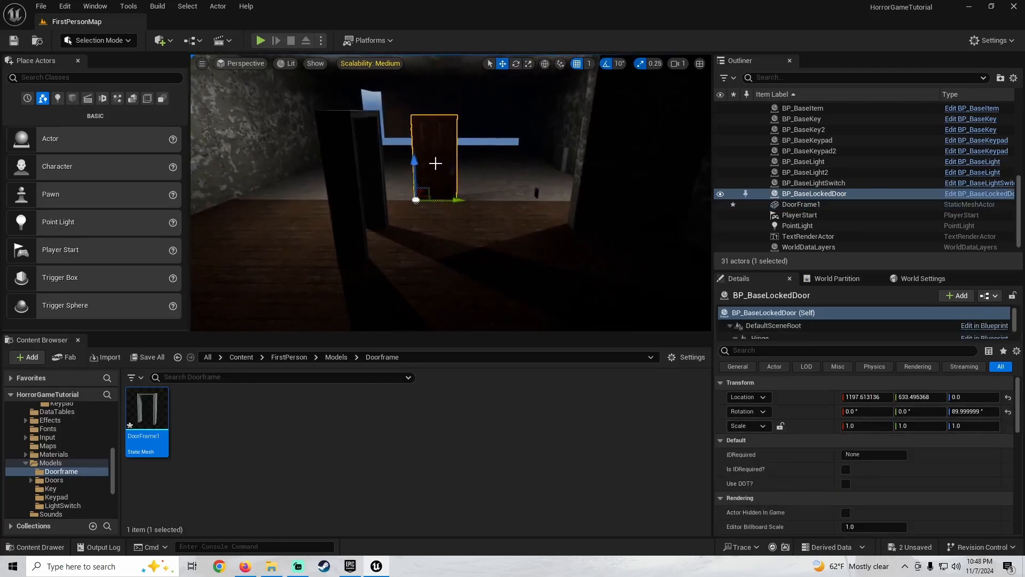
right_click(791, 392)
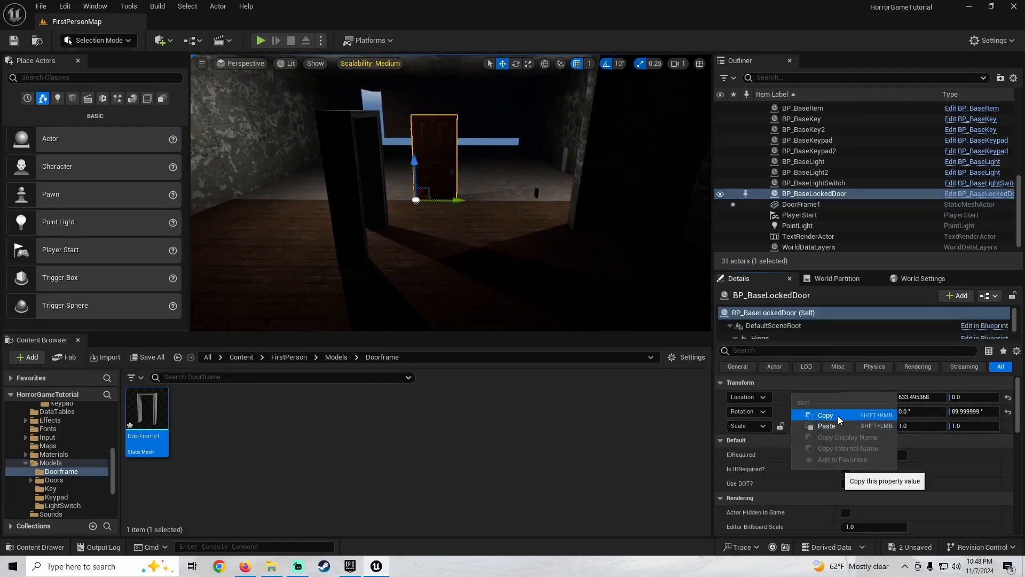
left_click(838, 415)
left_click(340, 179)
right_click(785, 398)
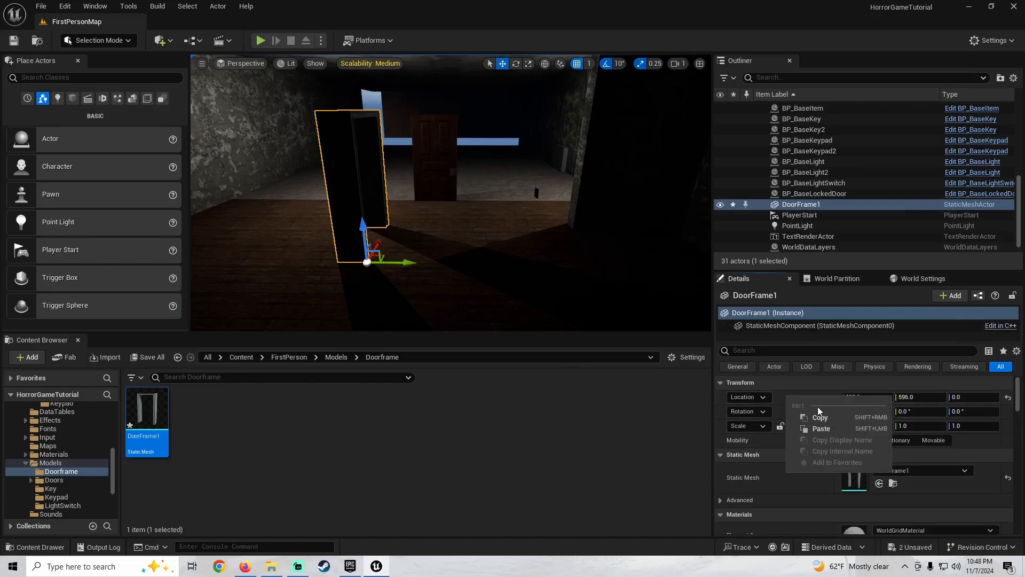
left_click(833, 430)
Rotate the door frame 90 degrees about the vertical axis and slide it along Y so it surrounds the locked door
right_click_drag(489, 260, 459, 260)
key("e")
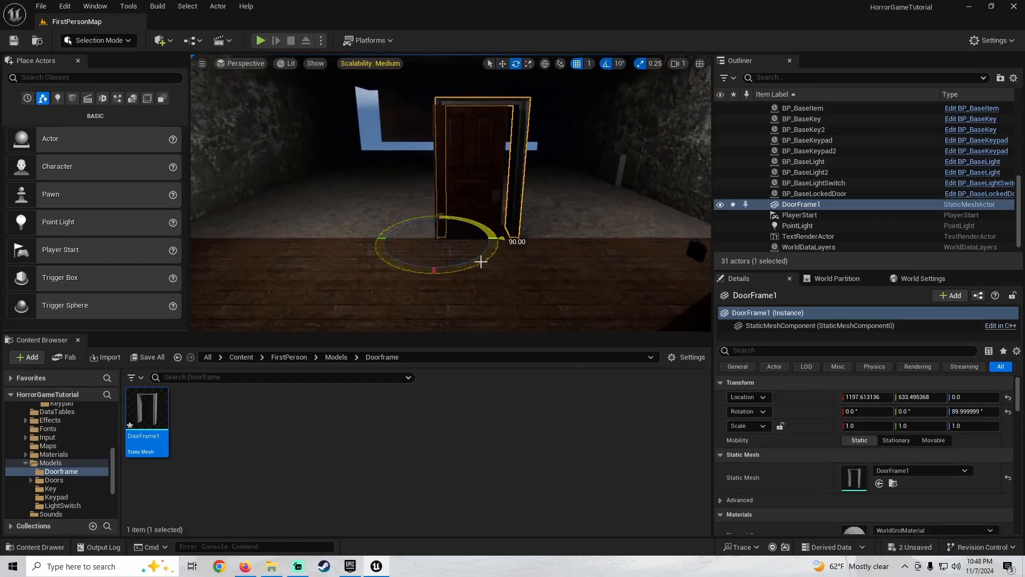
key("w")
right_click_drag(528, 239, 548, 270)
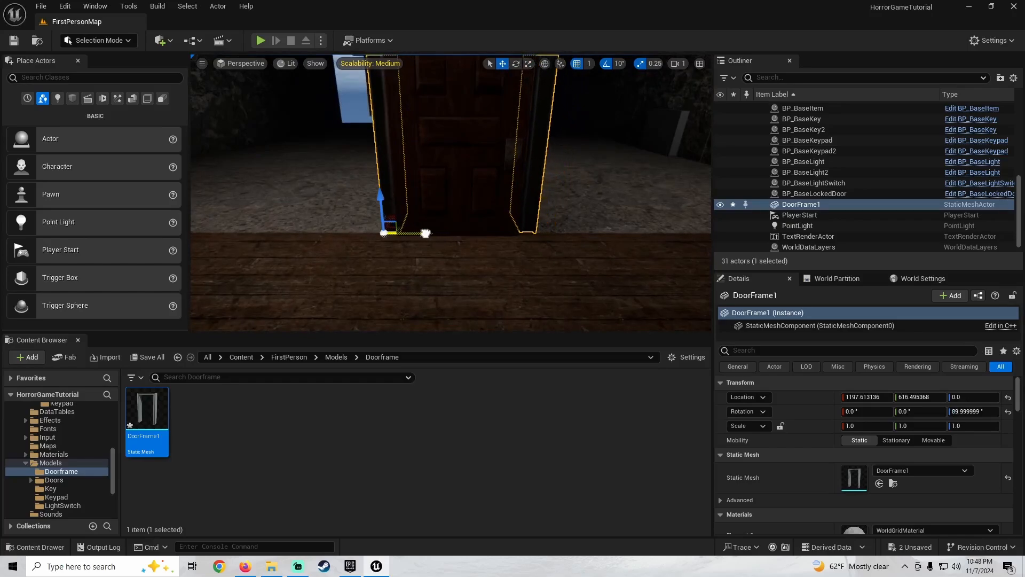
right_click_drag(426, 228, 539, 256)
Set the viewport to Unlit shading and nudge the door frame along X to line up with the door's thickness
left_click(290, 64)
left_click(316, 118)
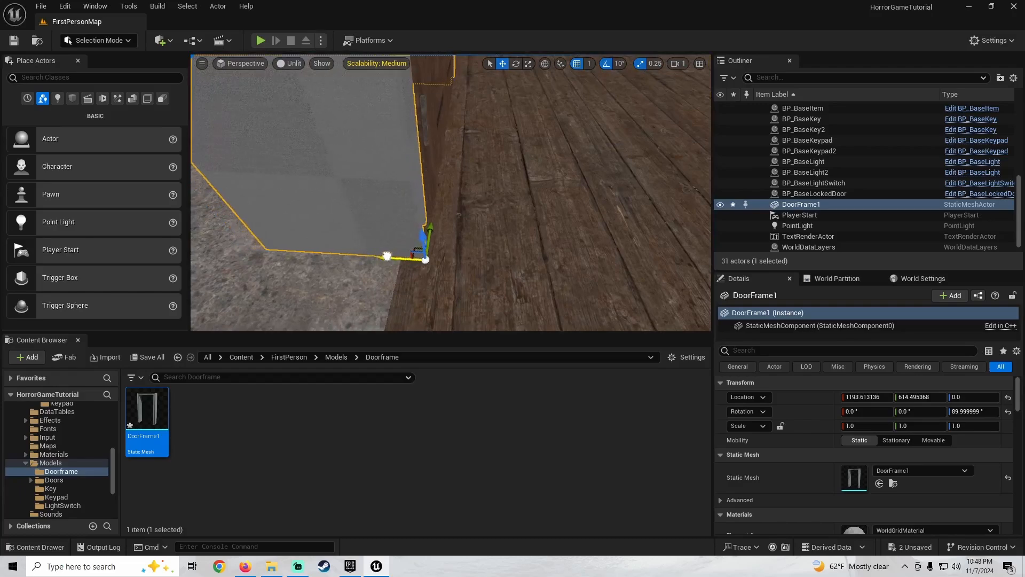
left_click_drag(415, 261, 444, 261)
right_click_drag(445, 261, 470, 222)
left_click(496, 225)
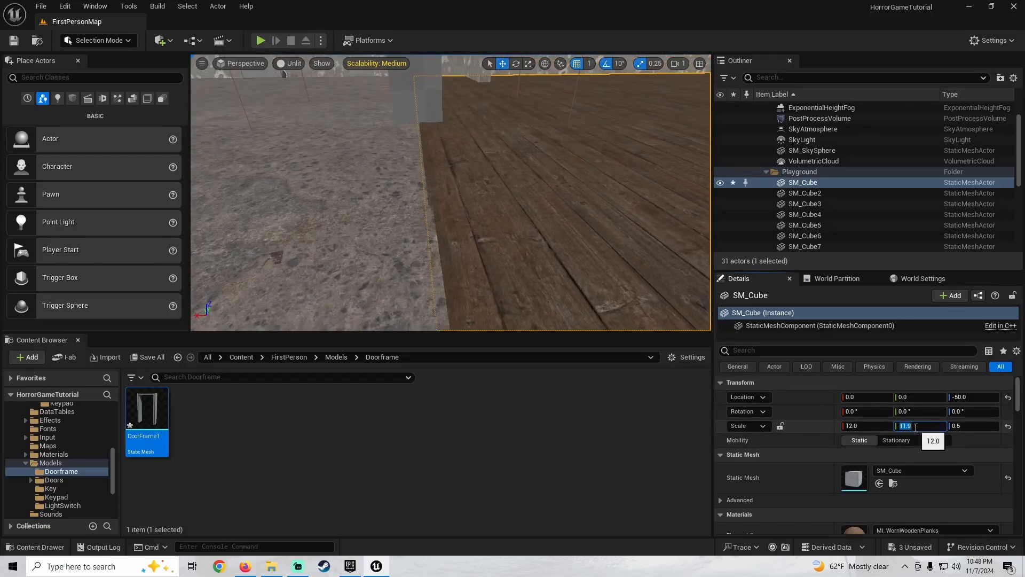
right_click_drag(525, 255, 536, 278)
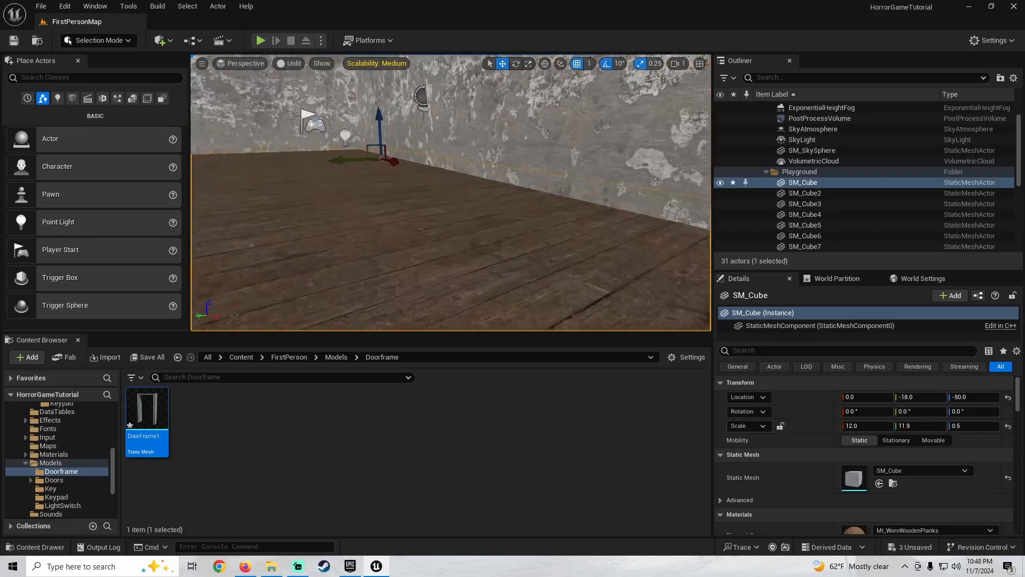
right_click_drag(472, 202, 344, 216)
key("ctrl+z")
key("ctrl+z")
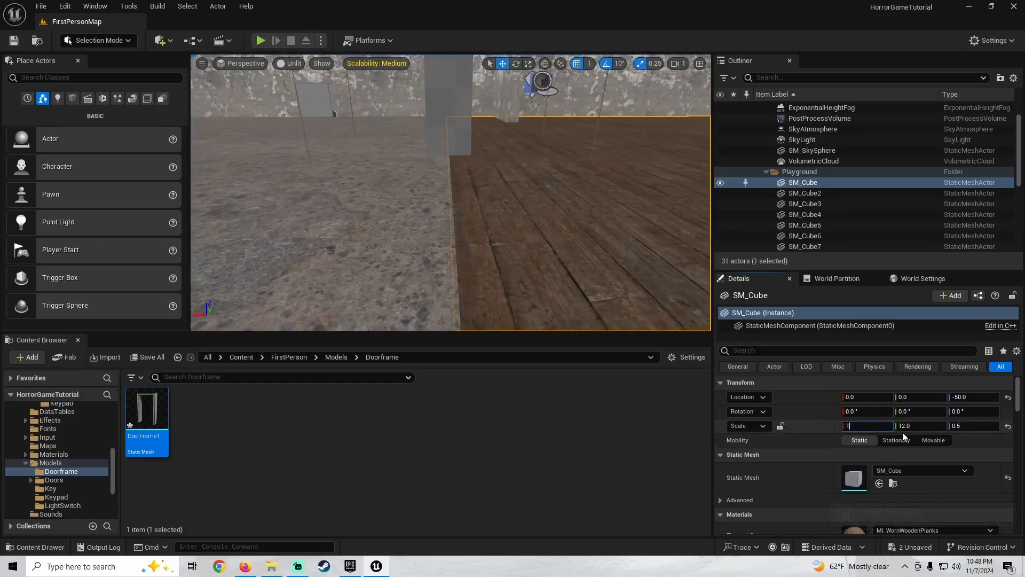
Fine-tune the X scale of the wooden floor SM_Cube, trying 11.9, 11.95 and 11.99 before setting it to 11.98
type("11.9")
key("Return")
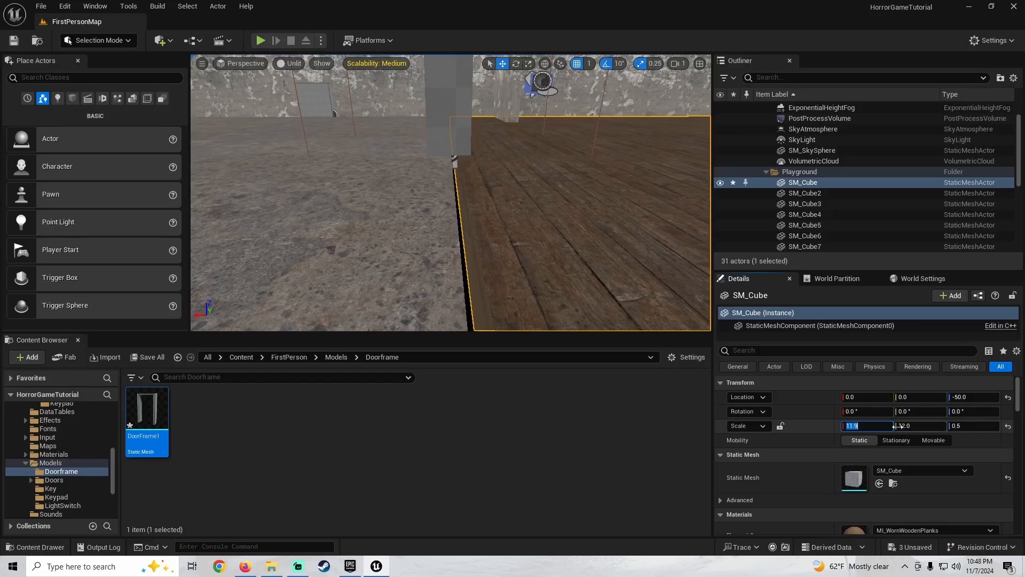
left_click(878, 426)
type("5")
key("Return")
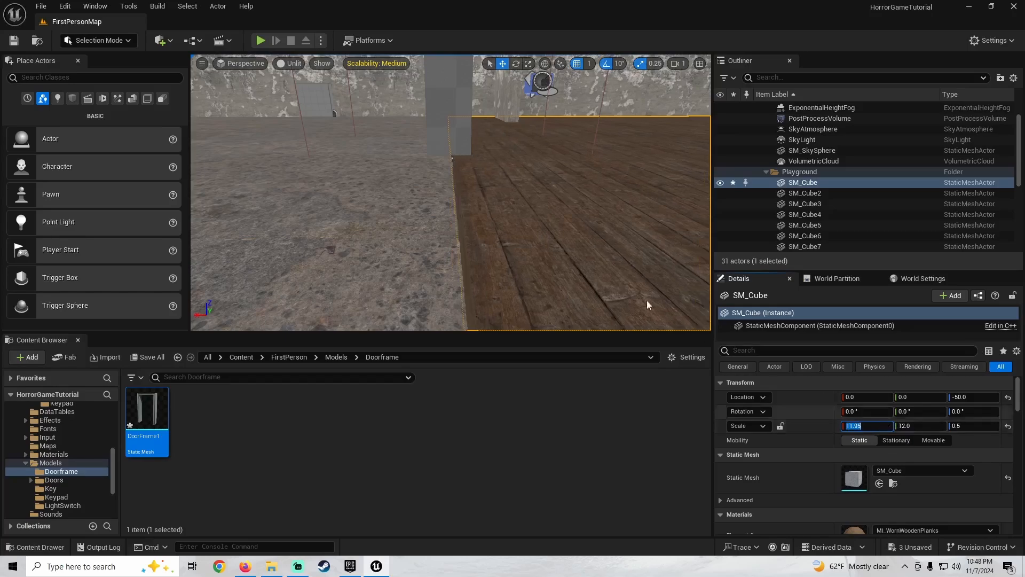
key("w")
right_click_drag(647, 304, 651, 331)
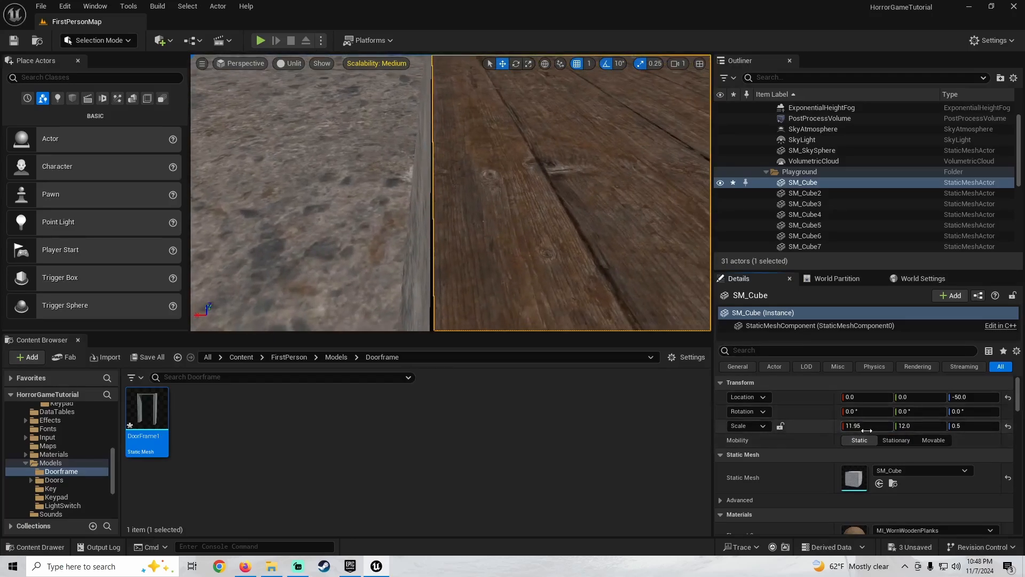
key("Return")
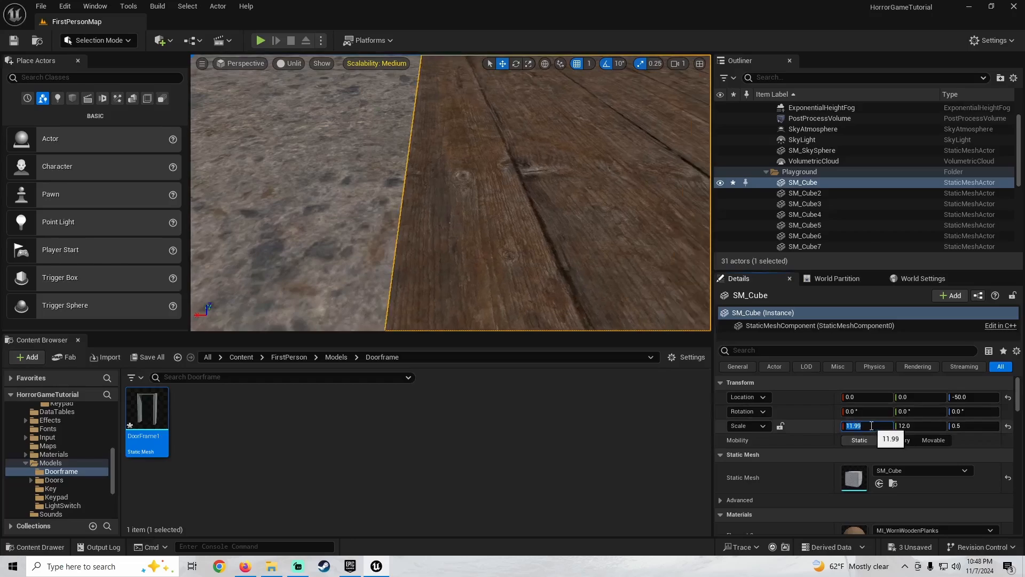
right_click_drag(647, 315, 642, 321)
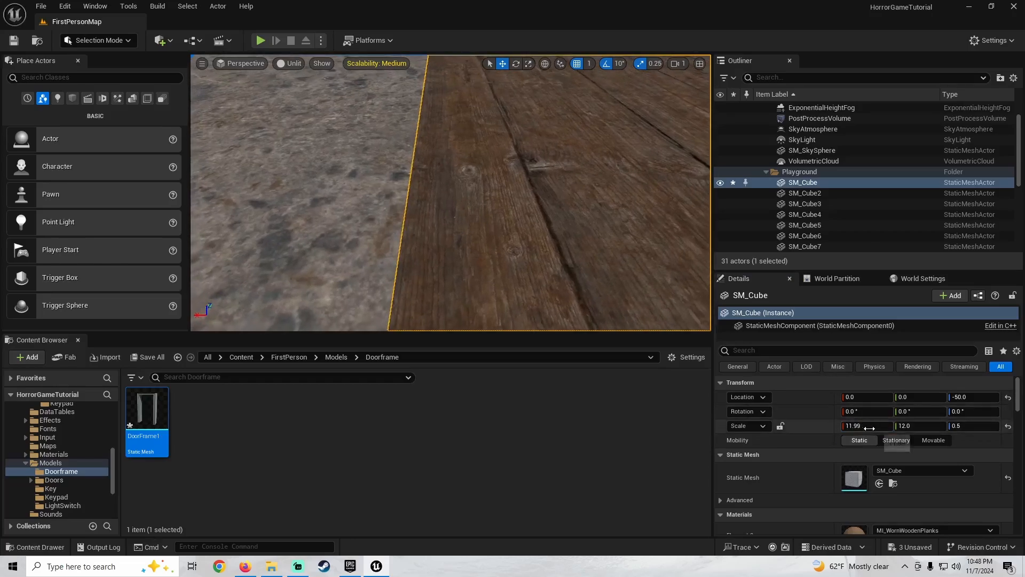
key("Return")
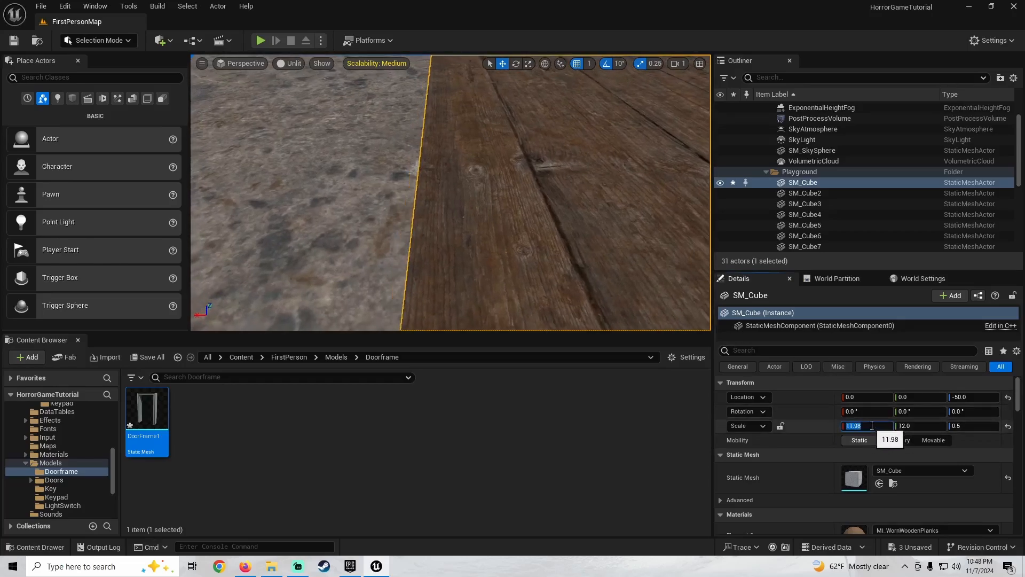
Select DoorFrame1 and BP_BaseLockedDoor together and nudge them along X to align with the seam between the two floors
right_click_drag(500, 186, 433, 166)
key("g")
left_click(467, 171)
left_click(458, 217, "ctrl")
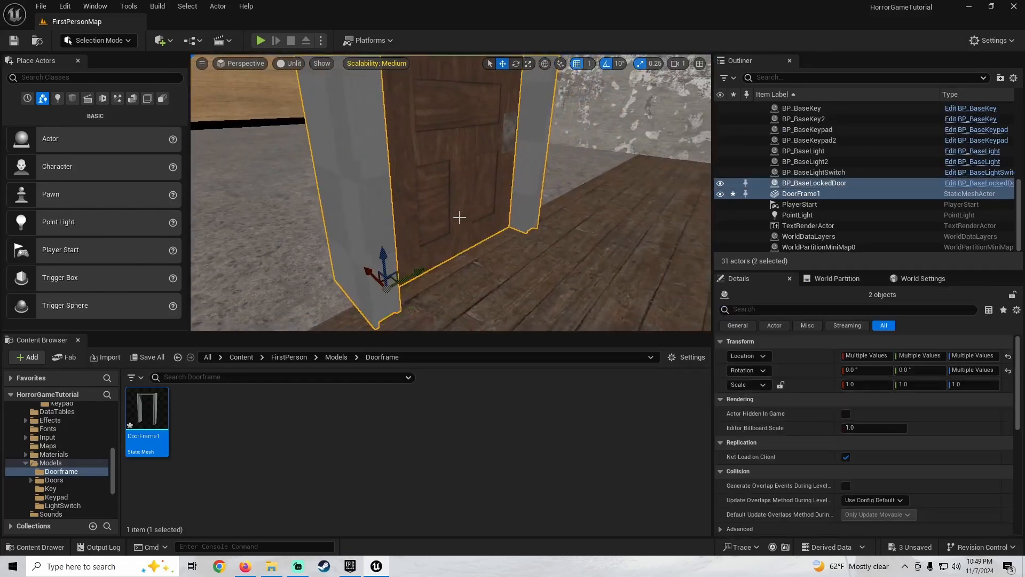
mouse_move(457, 217)
right_mouse_down()
mouse_move(443, 191)
mouse_move(443, 203)
right_mouse_up()
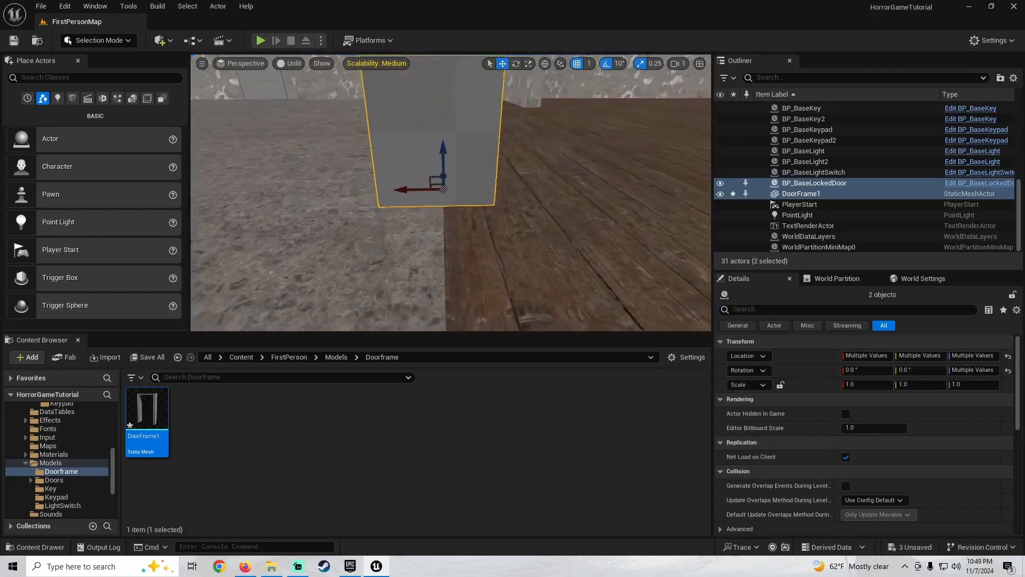
left_click_drag(406, 190, 412, 193)
right_click_drag(449, 217, 430, 192)
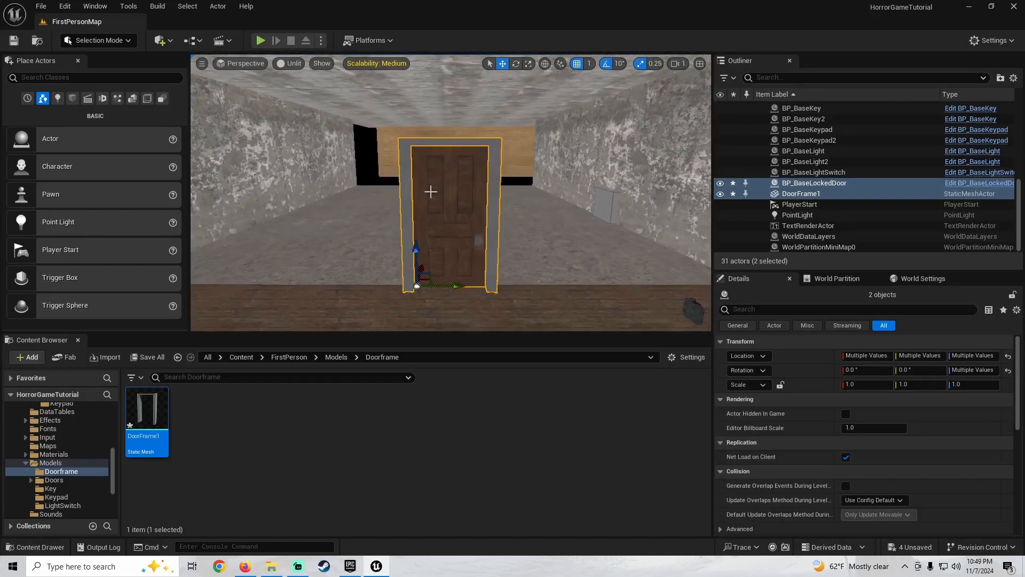
Return the viewport to Lit shading and save all modified content
left_click(289, 63)
left_click(306, 105)
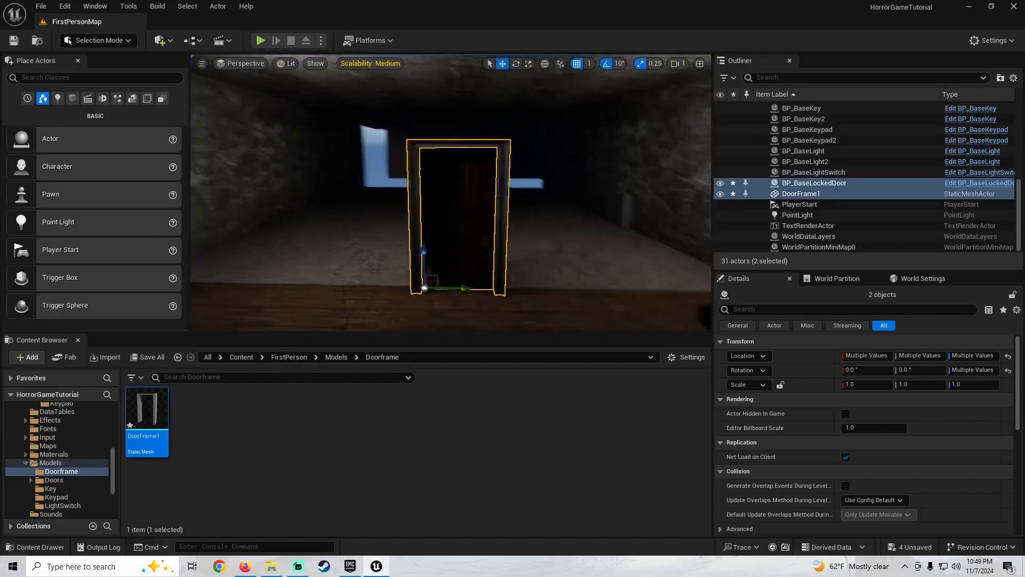
right_click_drag(306, 105, 305, 136)
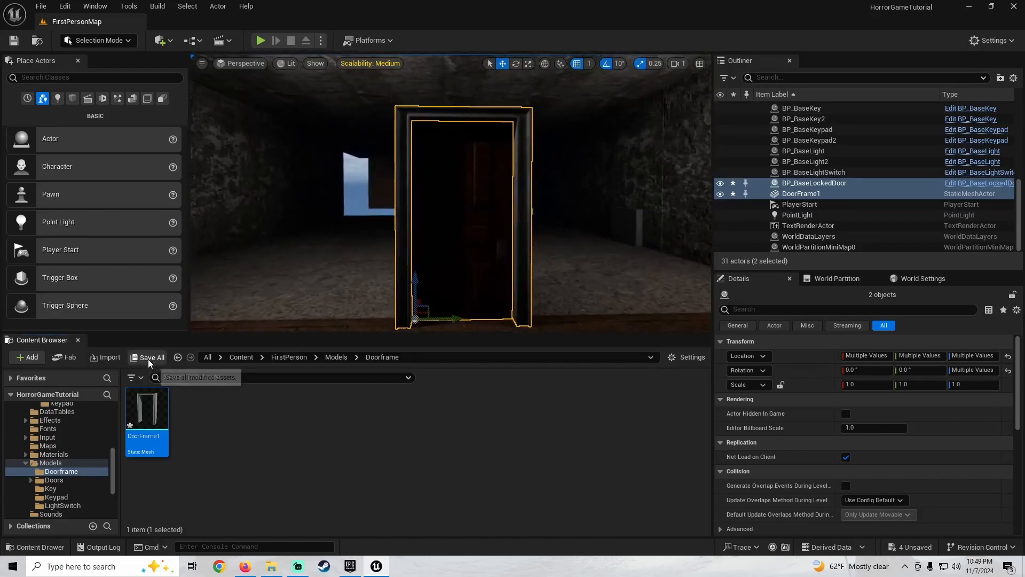
left_click(149, 359)
left_click(604, 405)
right_click_drag(507, 233, 502, 235)
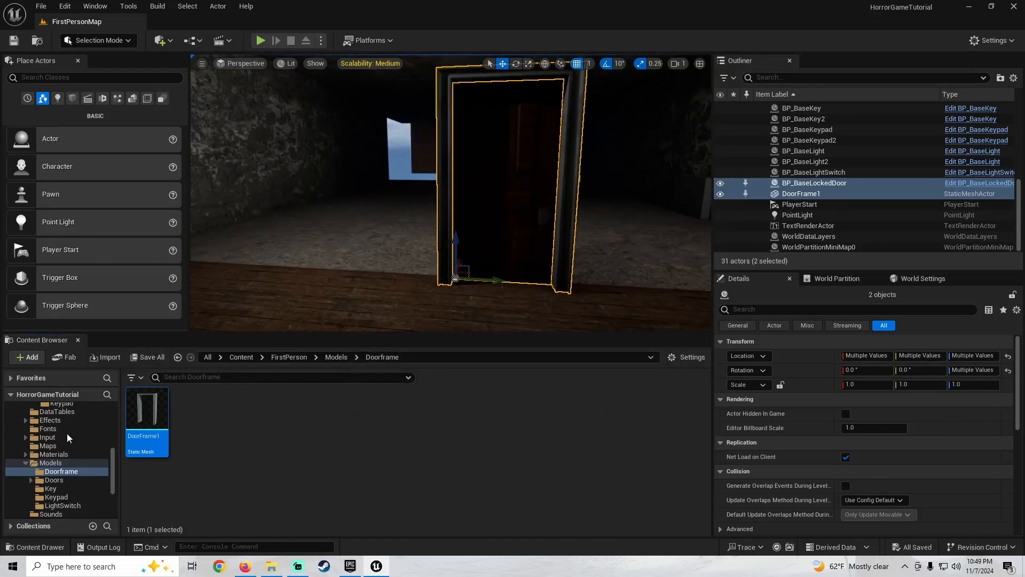
Open the FirstPerson content folder, launch the Fab marketplace from there and maximize its window
scroll(59, 456, "up", 5)
left_click(21, 450)
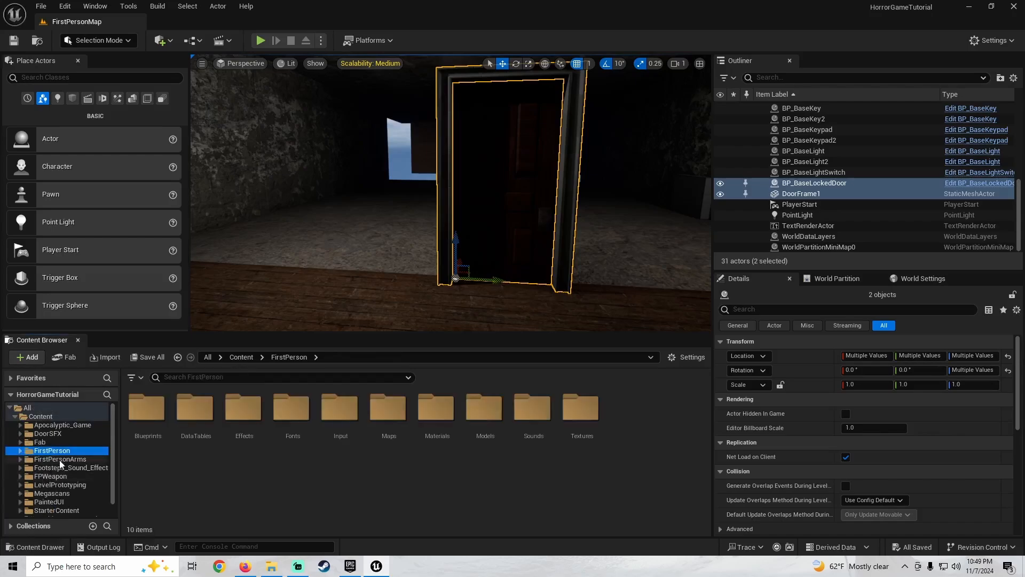
right_click(303, 485)
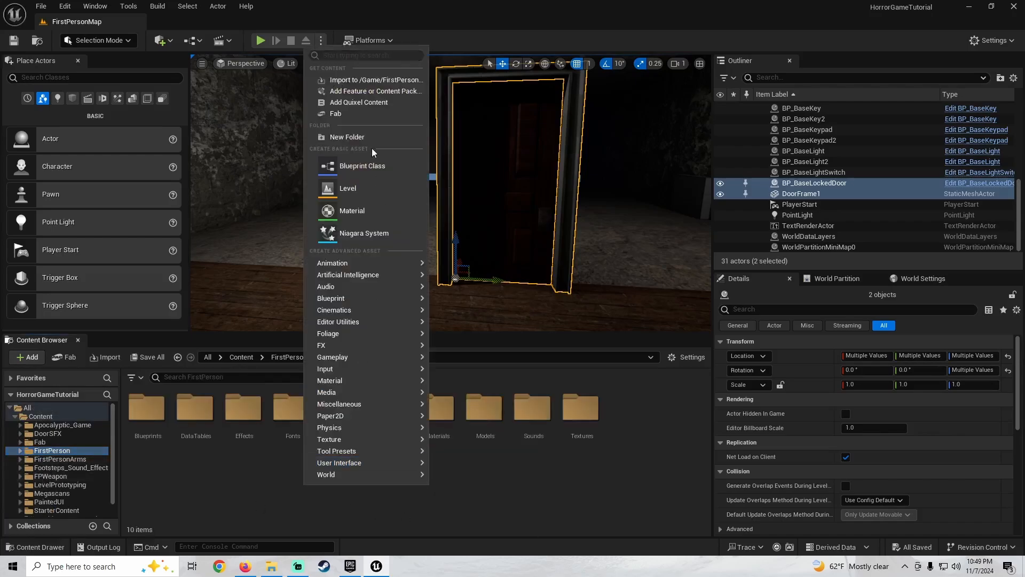
left_click(350, 114)
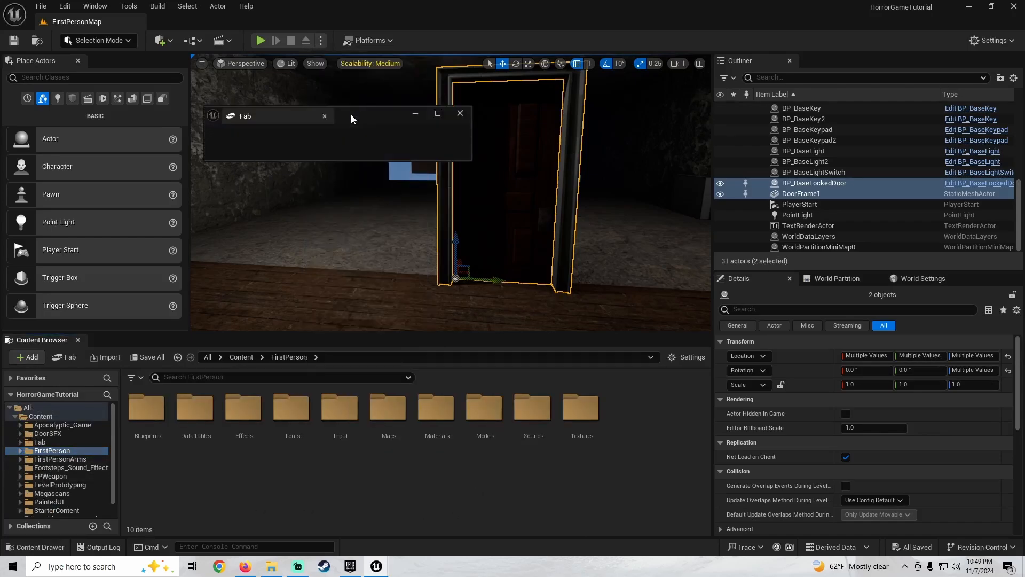
left_click(438, 113)
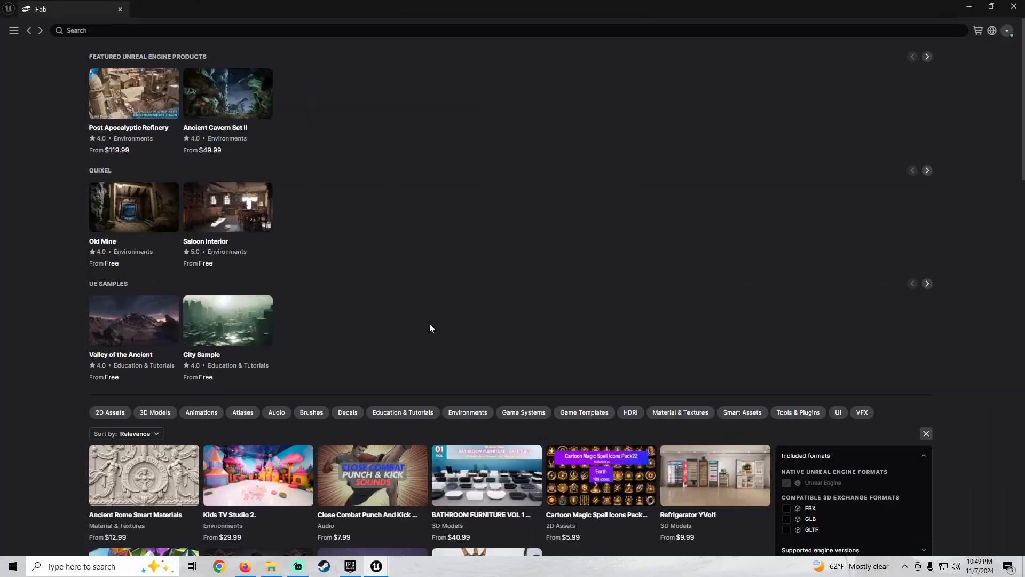
Search Fab for "quixel" and open the Quixel creator page
left_click(14, 30)
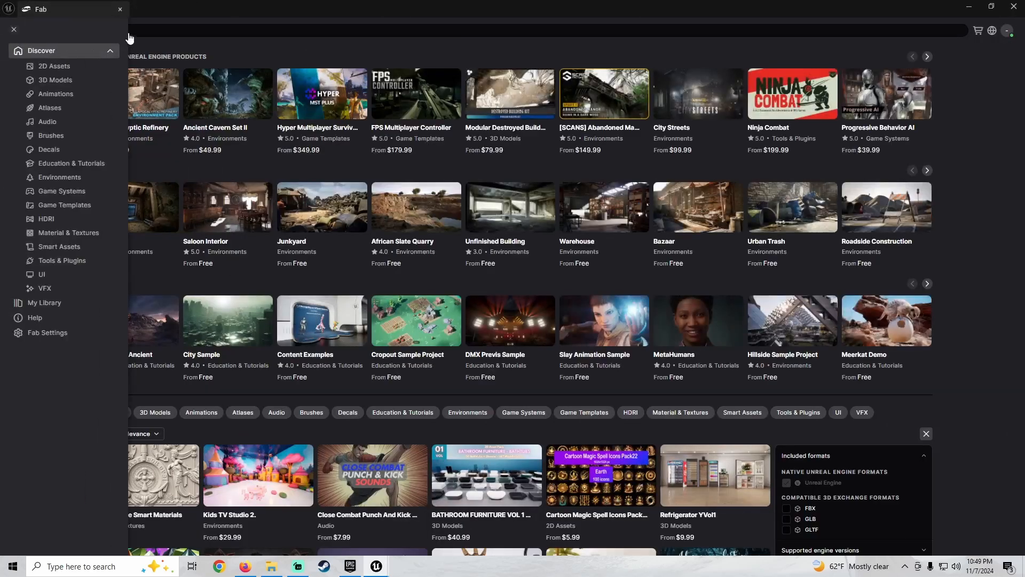
left_click(157, 29)
left_click(157, 30)
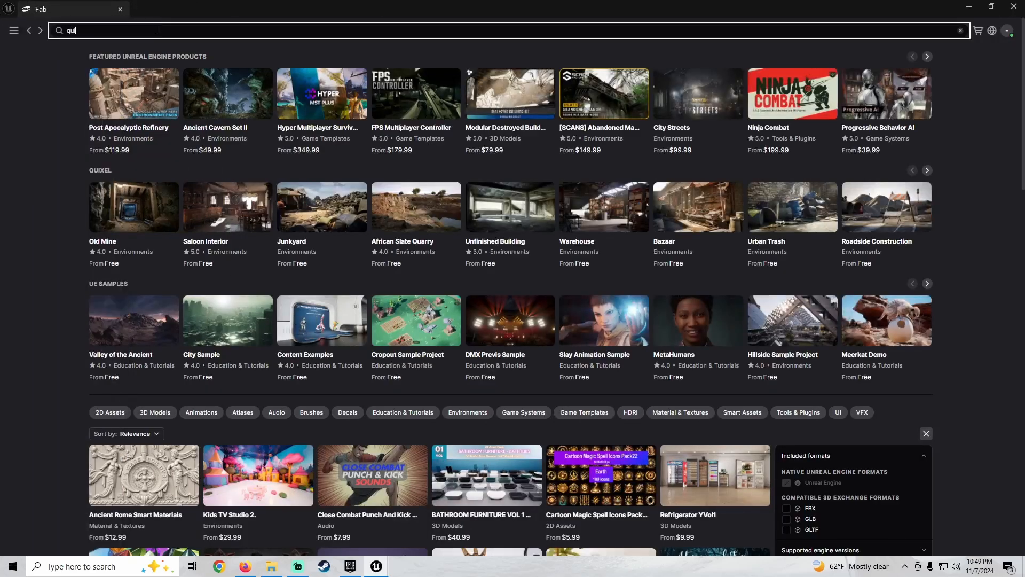
type("quixel")
key("Return")
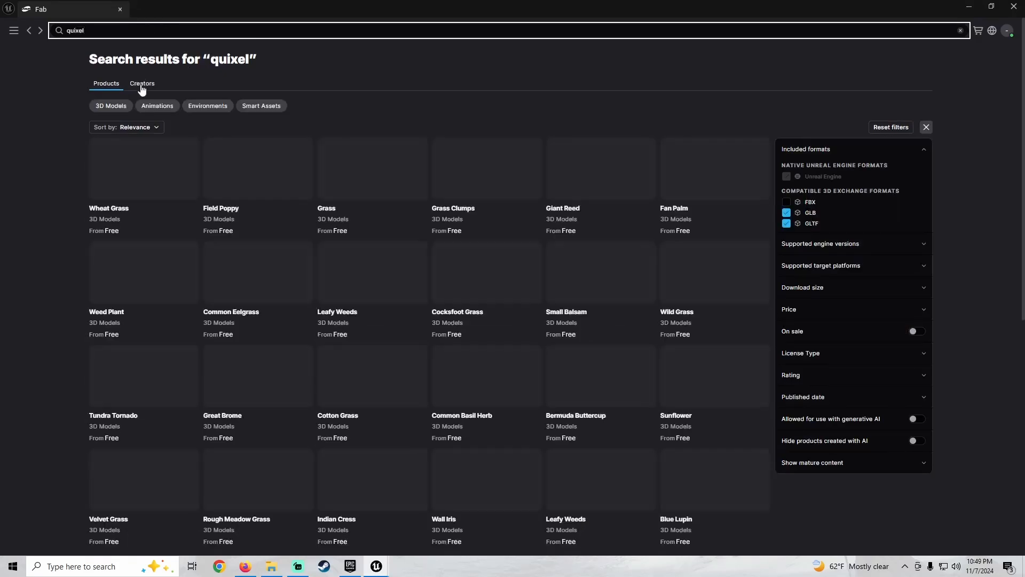
left_click(141, 84)
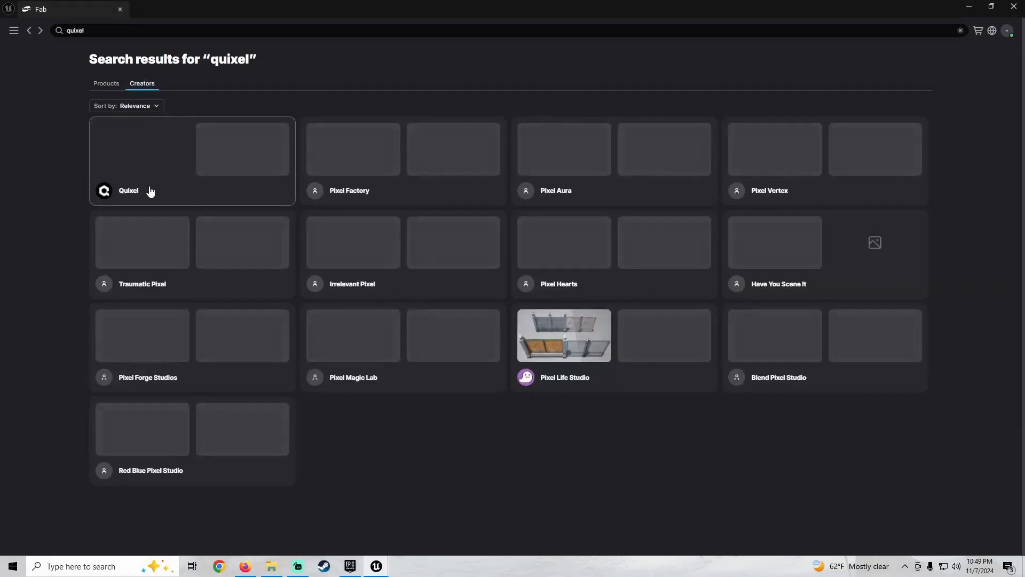
left_click(149, 192)
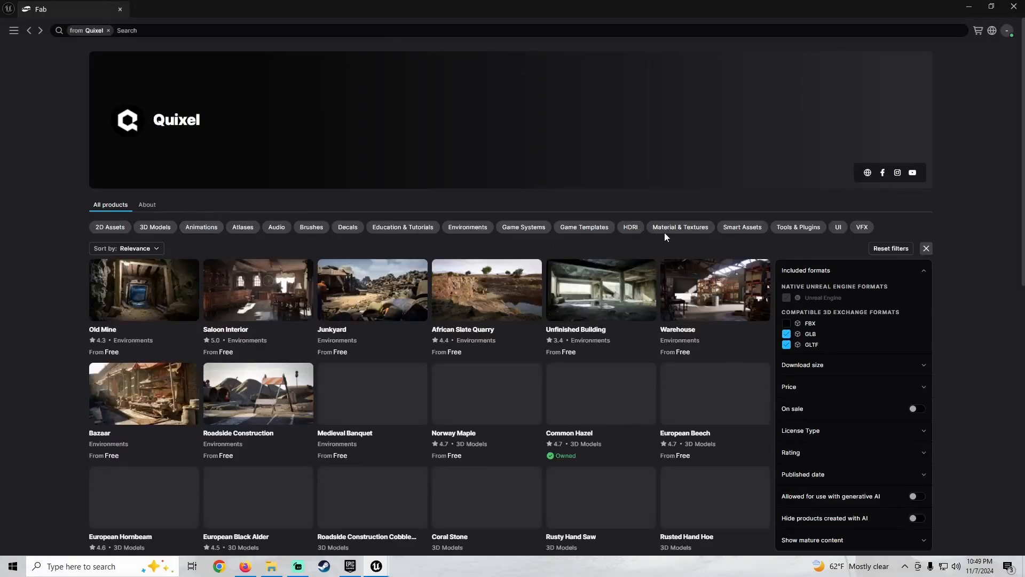
Narrow Quixel's products to Building & Human-made under Material & Textures and search for "mdf"
left_click(676, 227)
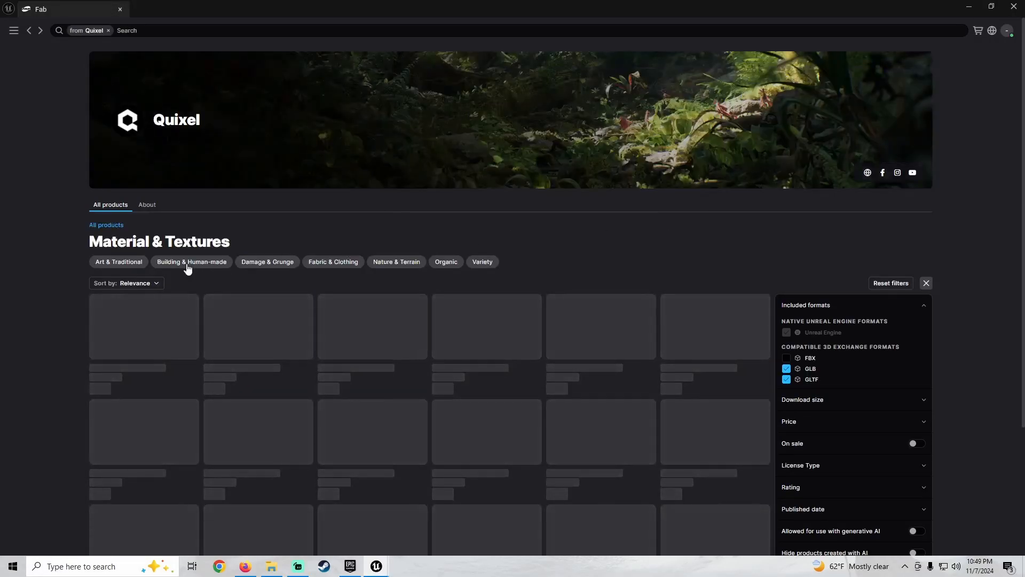
left_click(182, 262)
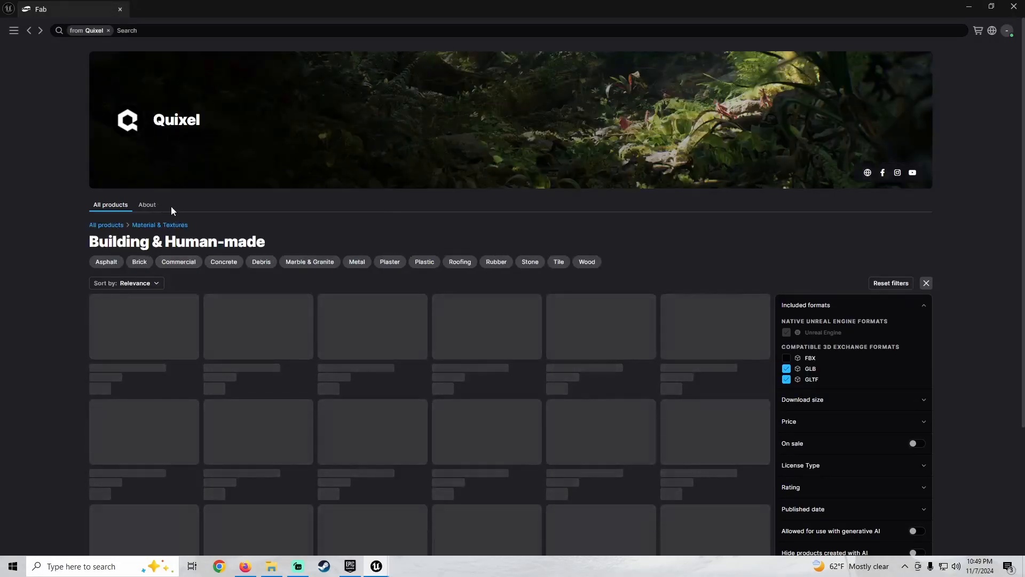
left_click(134, 31)
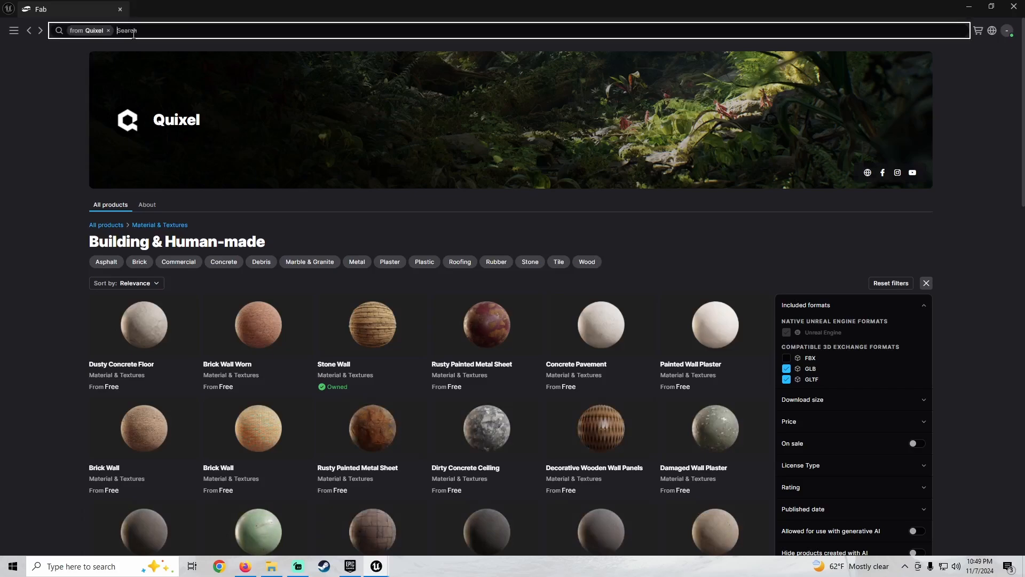
type("mdf")
key("Return")
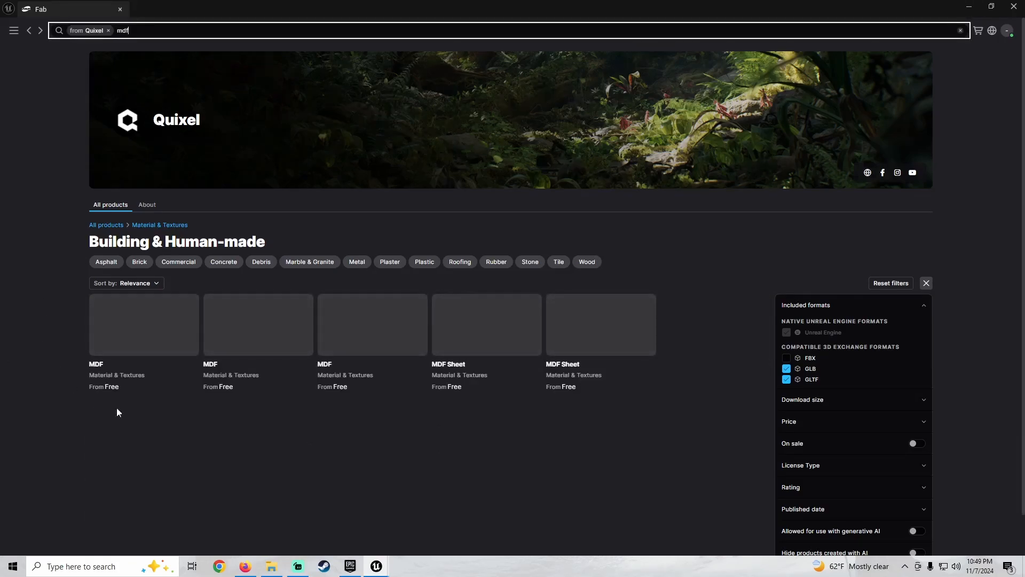
Switch from Fab back to the level editor and select only the door frame around the locked door
scroll(118, 409, "down", 1)
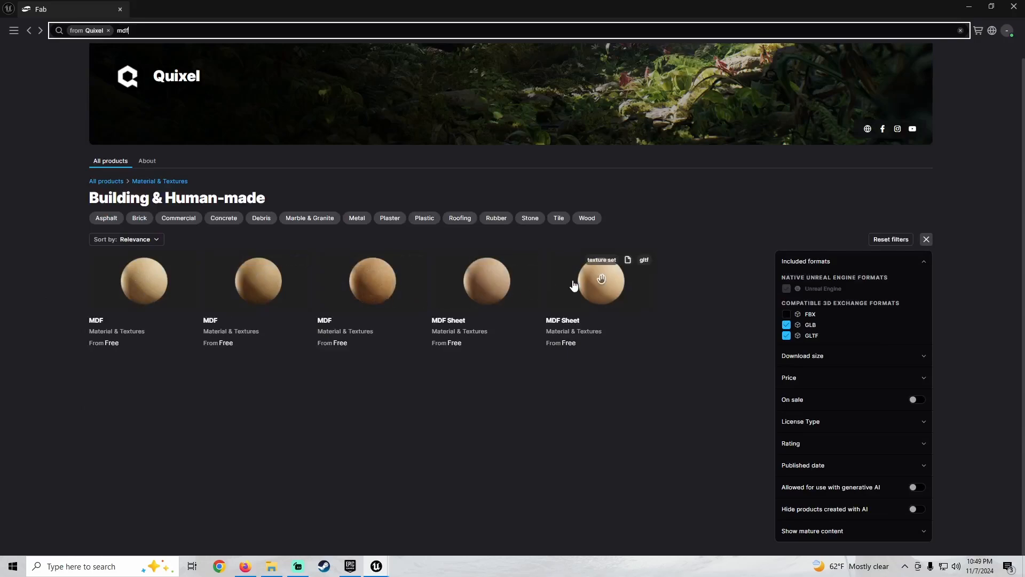
left_click(969, 7)
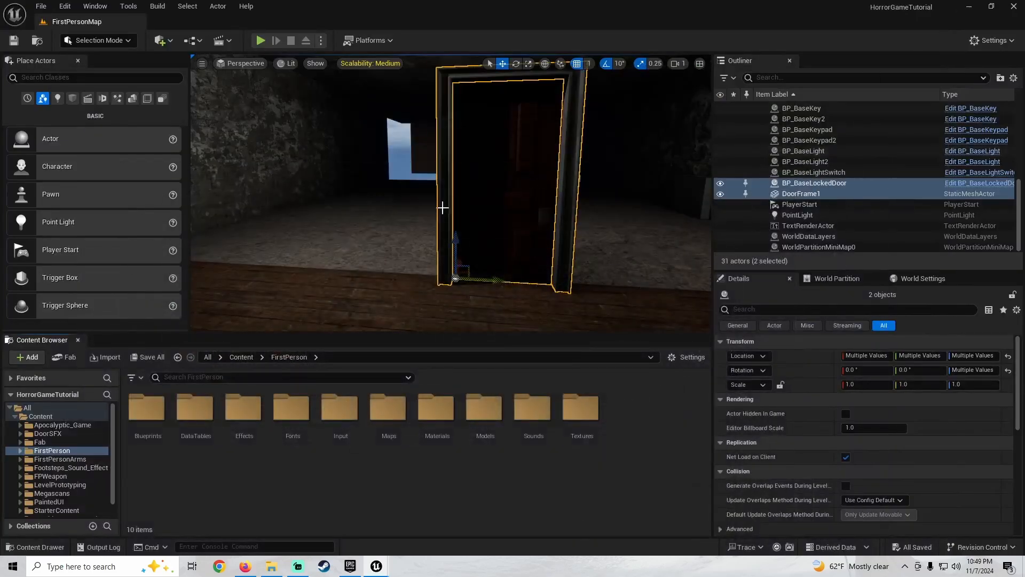
right_click_drag(442, 208, 417, 149)
left_click(417, 135)
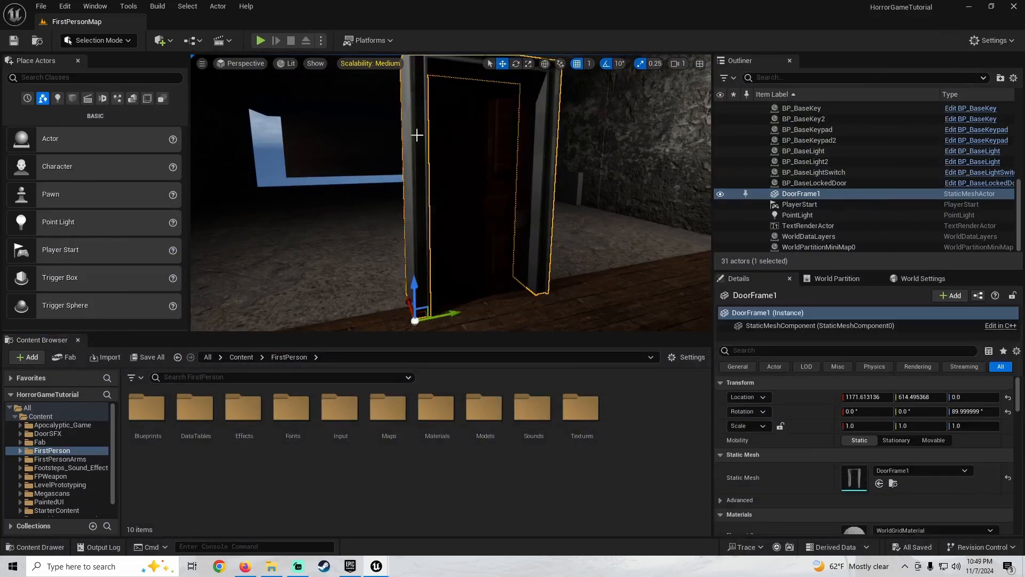
mouse_move(467, 217)
right_mouse_down()
mouse_move(513, 218)
mouse_move(428, 218)
mouse_move(467, 218)
right_mouse_up()
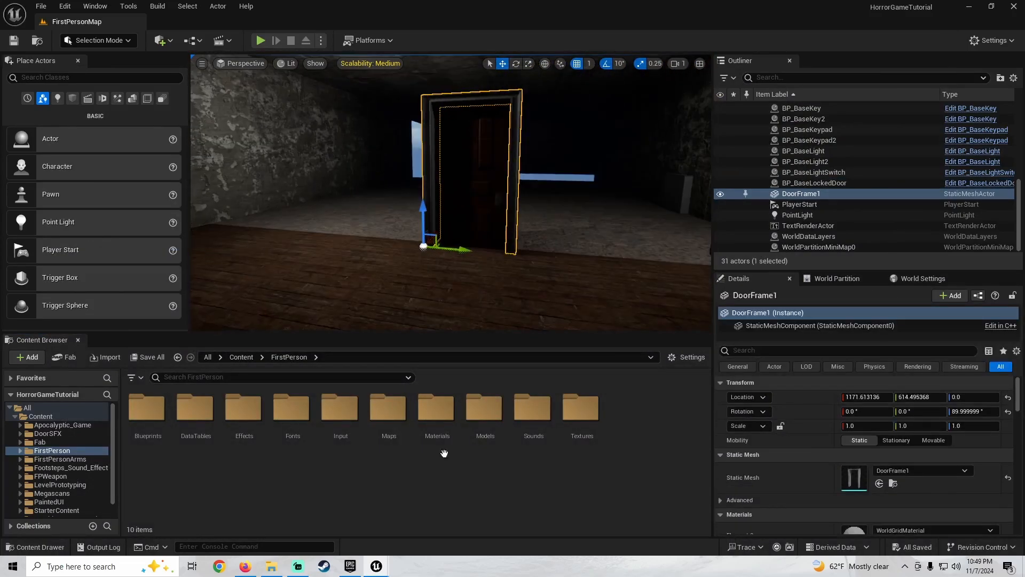
Return to Fab, add the first MDF material in the results to the project at Medium quality, and go back to the level editor
mouse_move(378, 565)
left_click(447, 523)
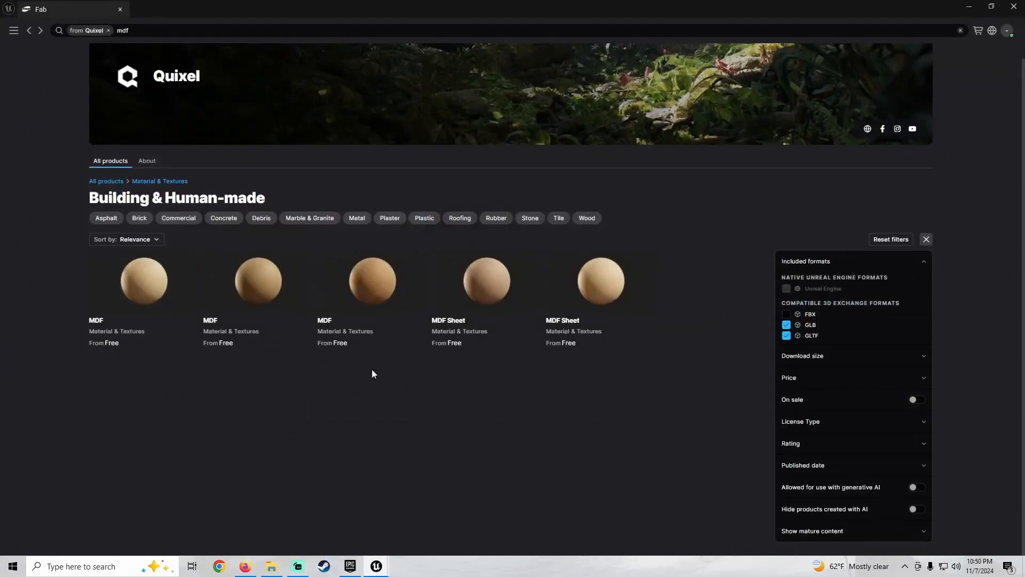
left_click(128, 291)
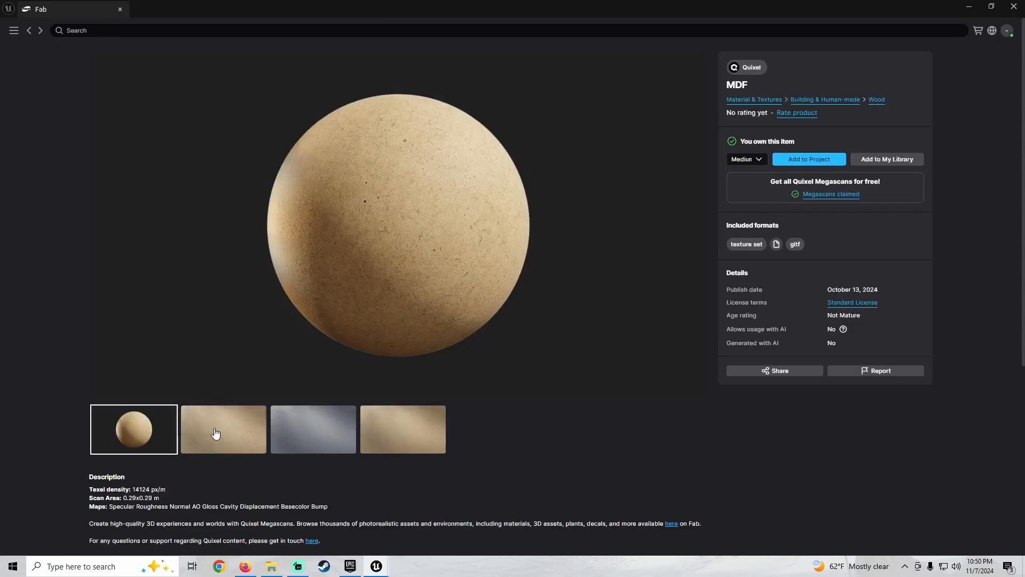
left_click(809, 159)
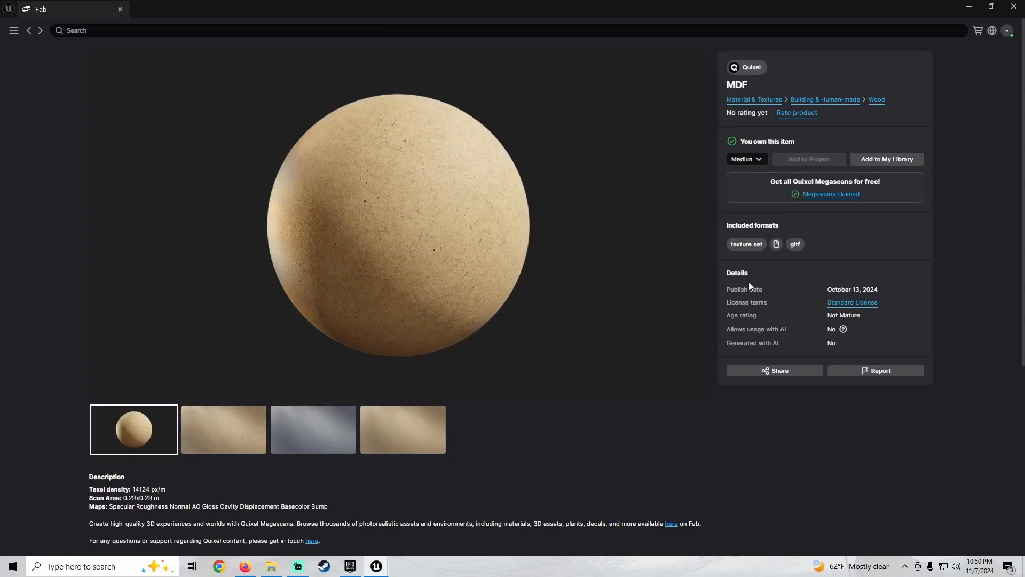
left_click(967, 6)
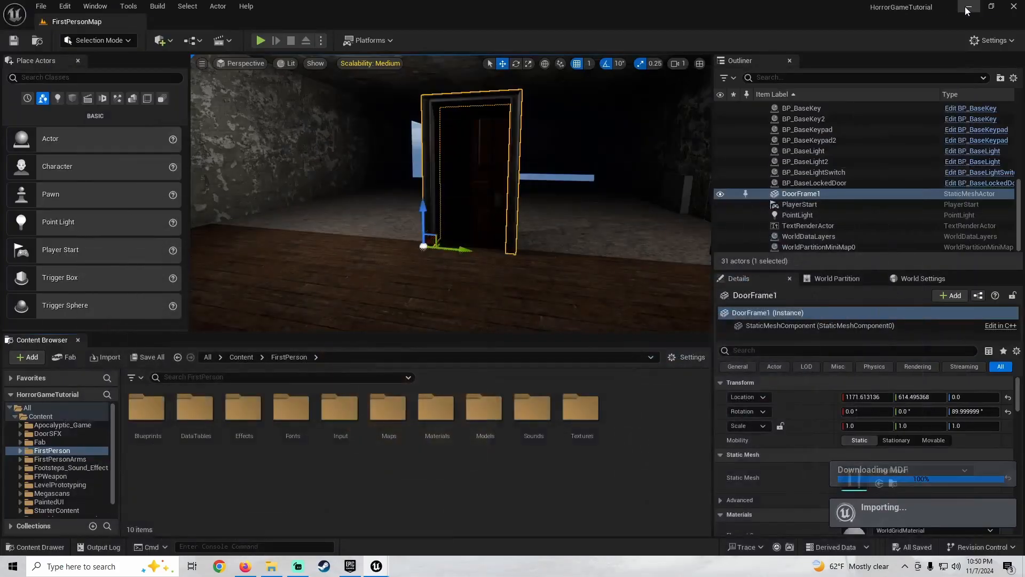
Reopen Fab and examine the product pages of the second MDF material and the first MDF Sheet, returning to the results after each
left_click(64, 357)
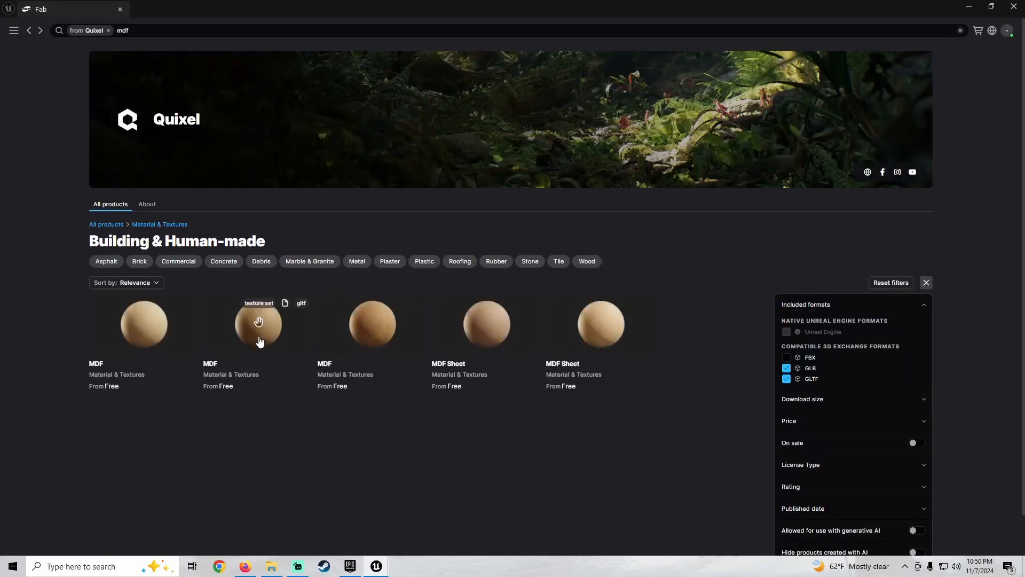
left_click(259, 336)
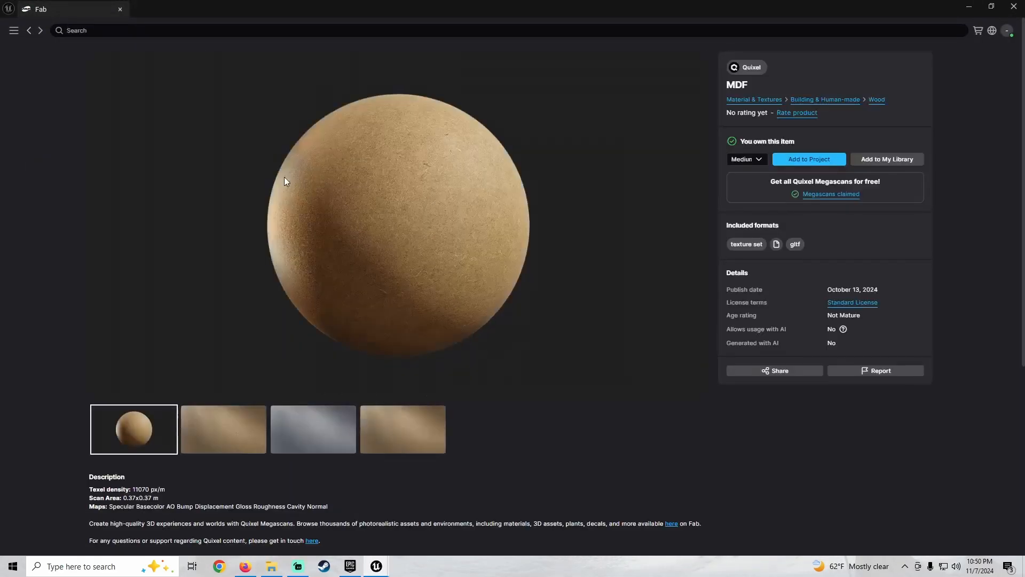
left_click(29, 30)
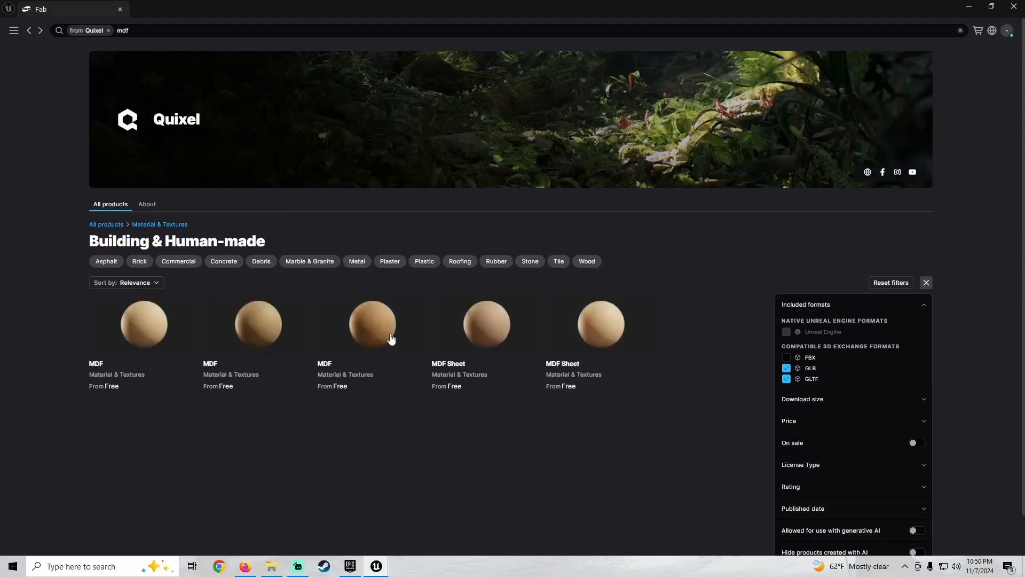
left_click(482, 332)
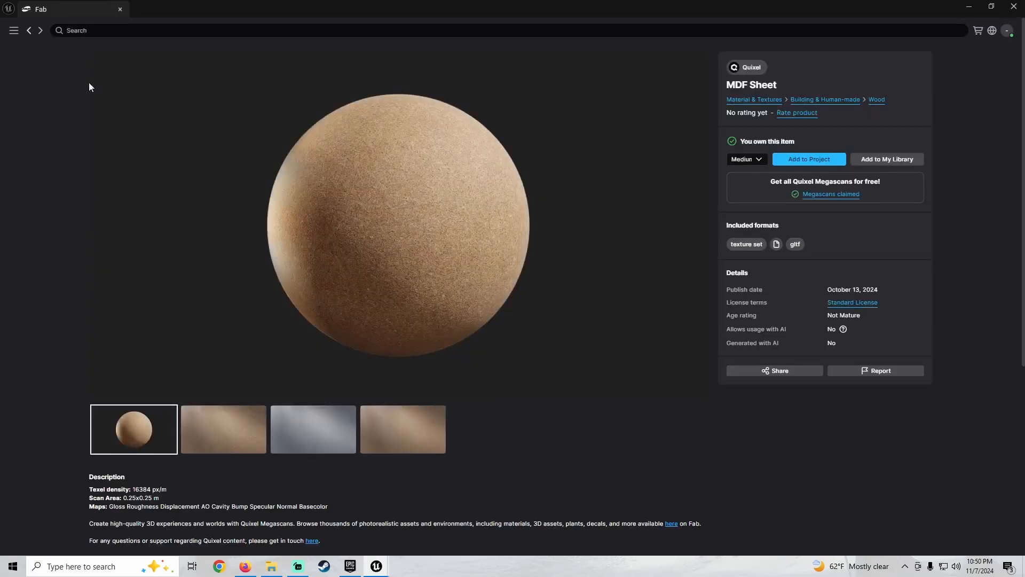
left_click(29, 31)
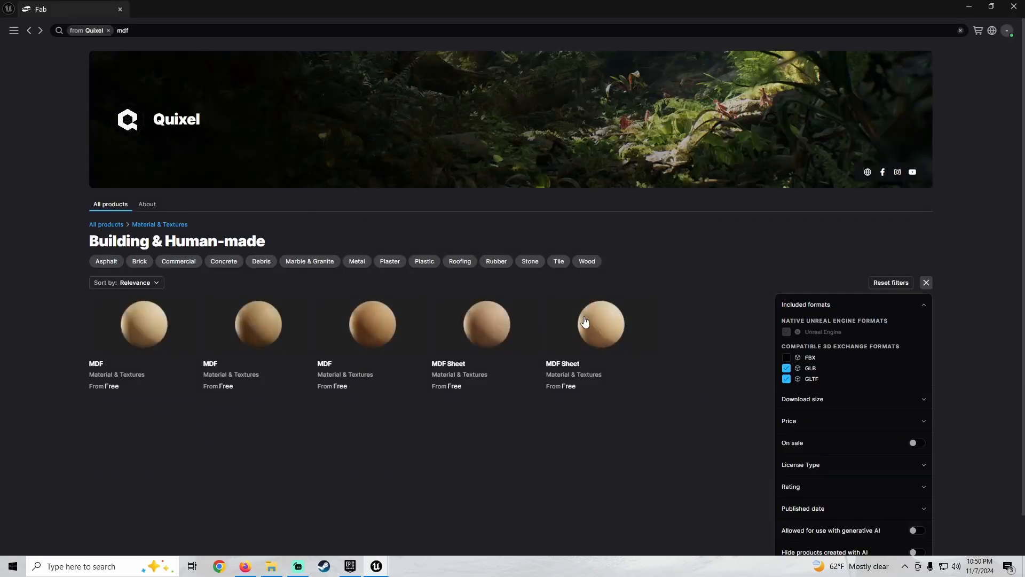
Open the last MDF Sheet material in the Fab search results
left_click(582, 315)
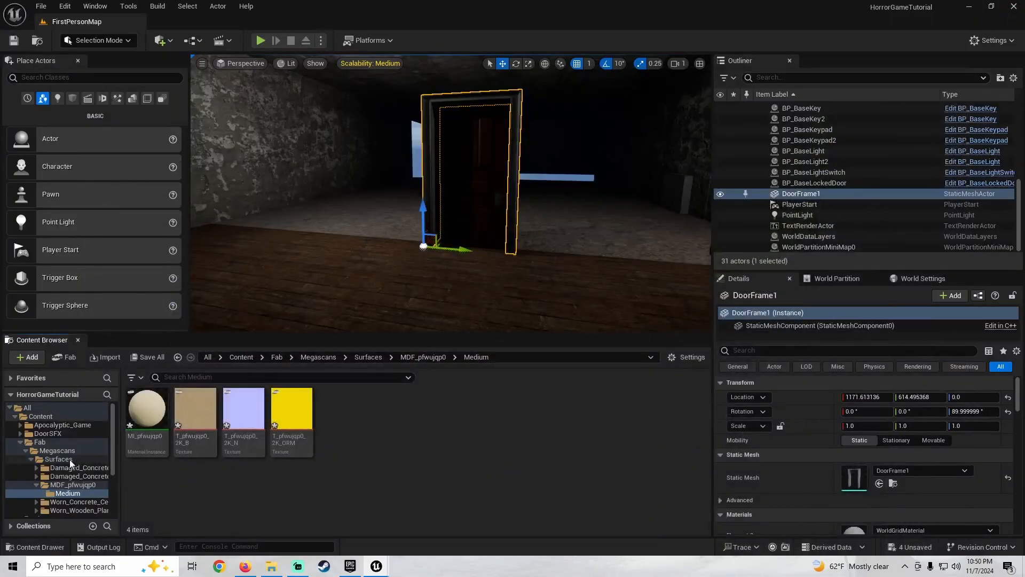
Move the worn wooden planks material instance from the FirstPerson Materials folder into its MaterialInstances subfolder
scroll(49, 460, "down", 5)
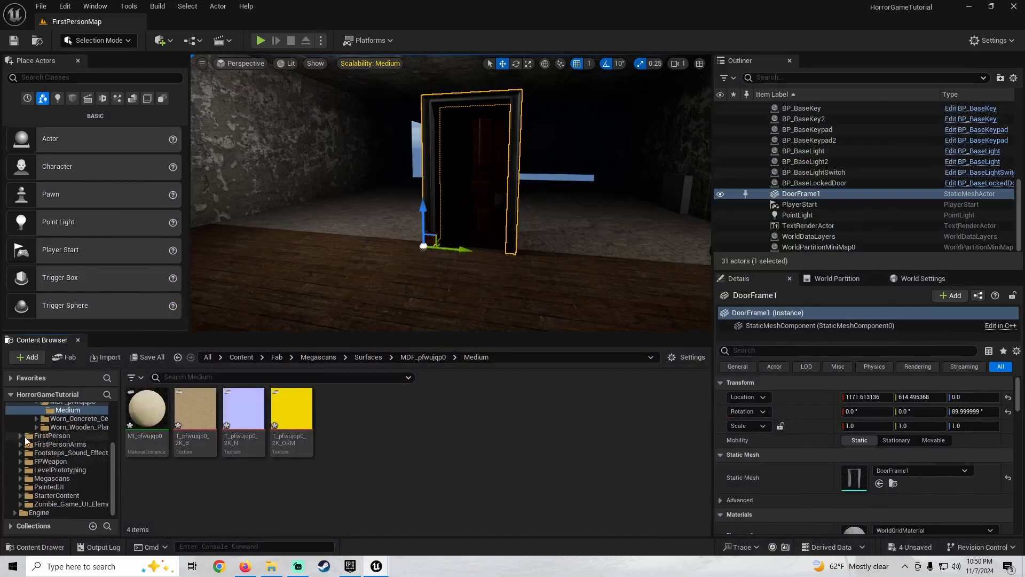
left_click(21, 435)
scroll(80, 453, "down", 1)
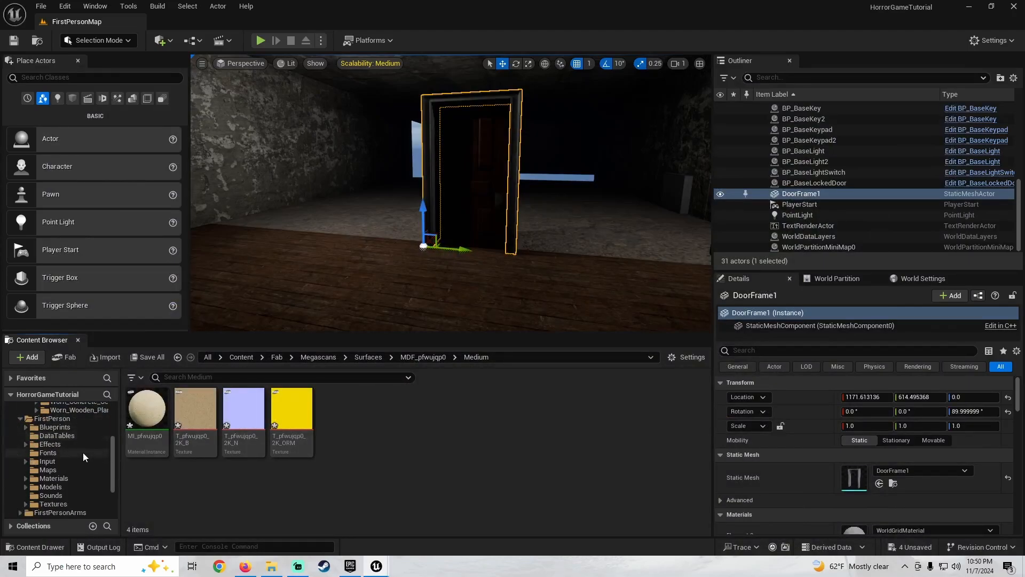
left_click(26, 478)
scroll(24, 465, "down", 3)
left_click(53, 427)
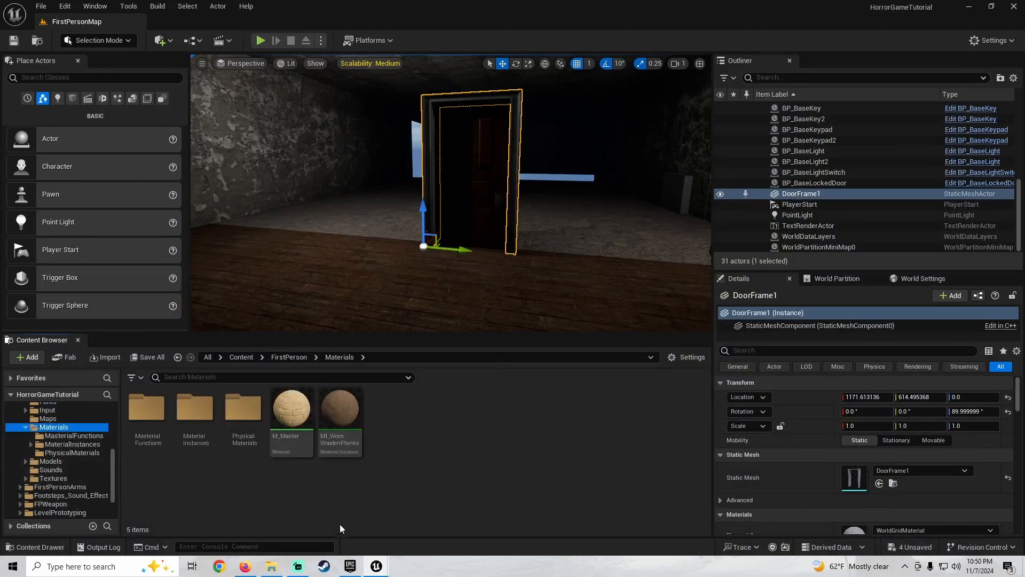
left_click_drag(339, 411, 198, 419)
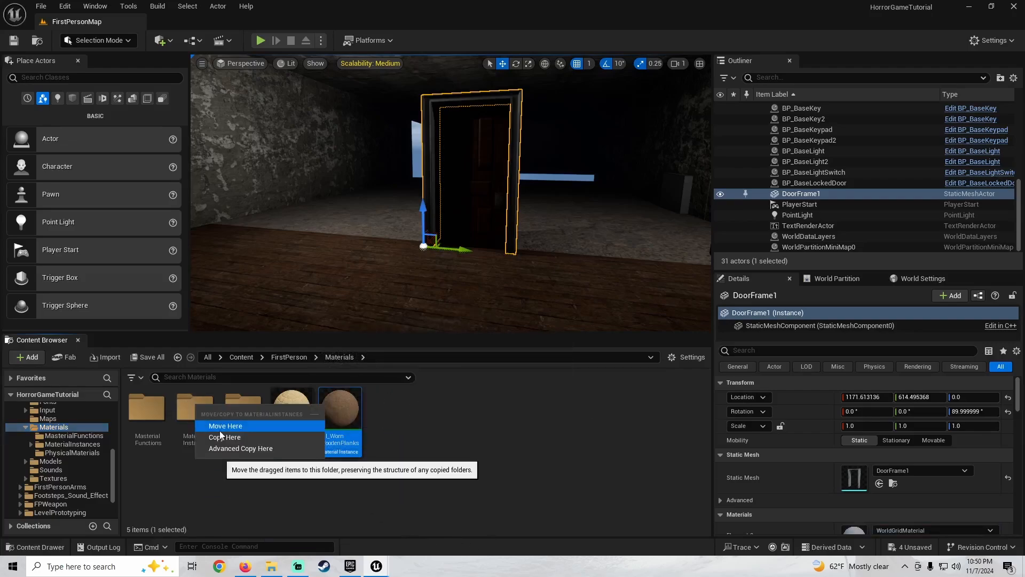
left_click(219, 424)
Create a material instance from M_Master and name it MI_MDF
right_click(288, 445)
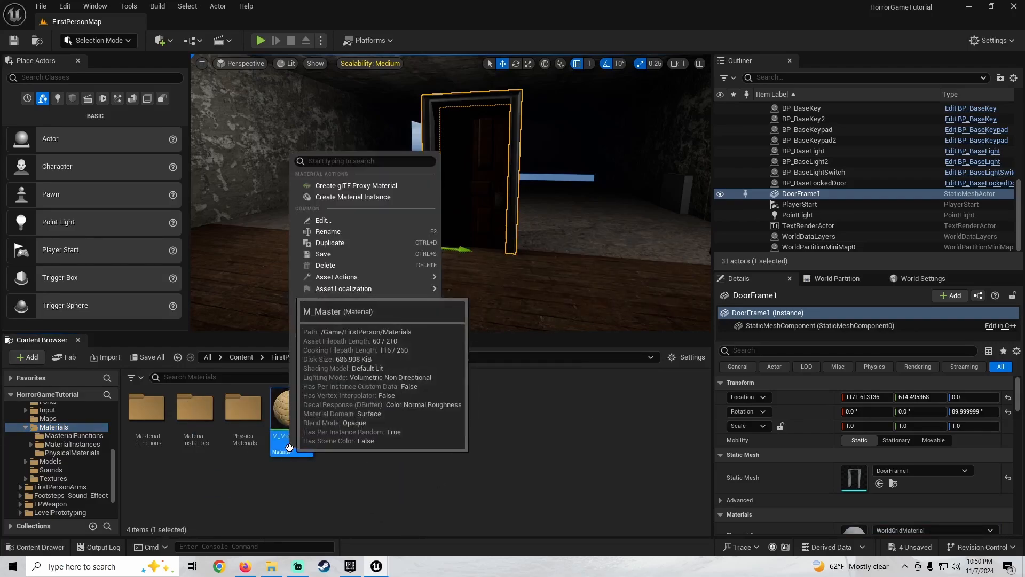
left_click(363, 199)
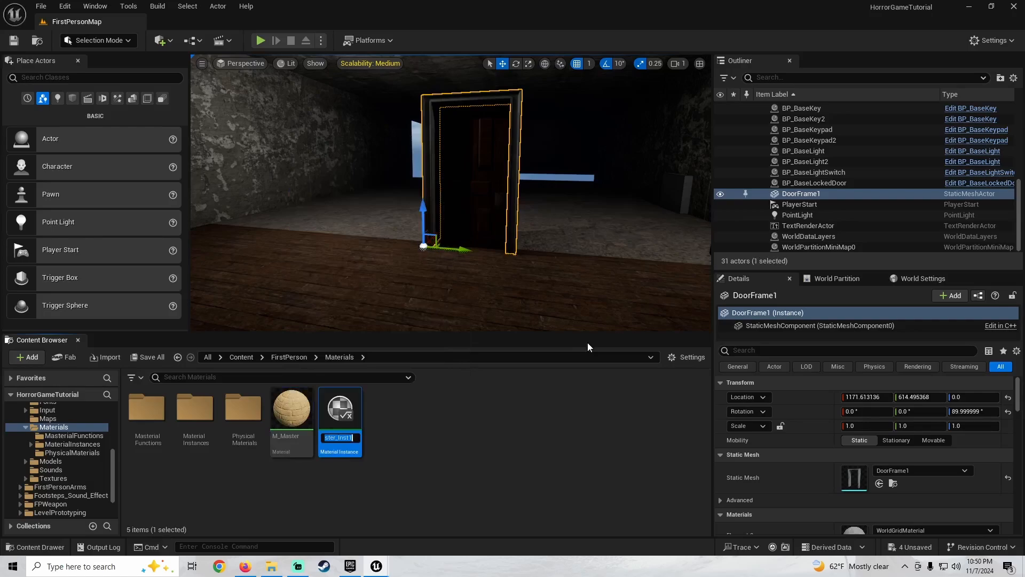
type("MI_MDF")
key("Return")
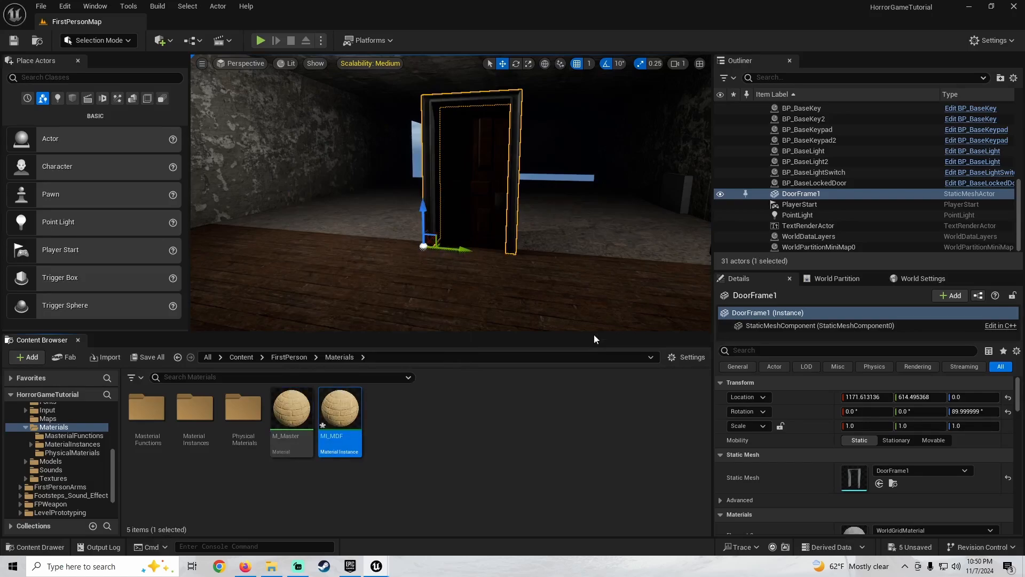
Apply MI_MDF to the door frame in the level and to the DoorFrame1 mesh's material slot
left_click_drag(340, 412, 434, 164)
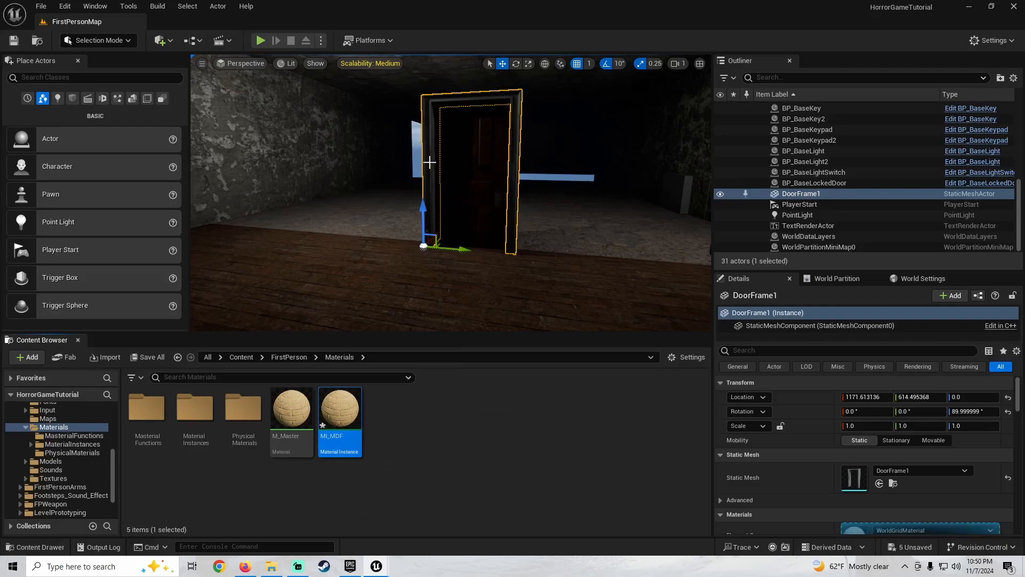
double_click(851, 475)
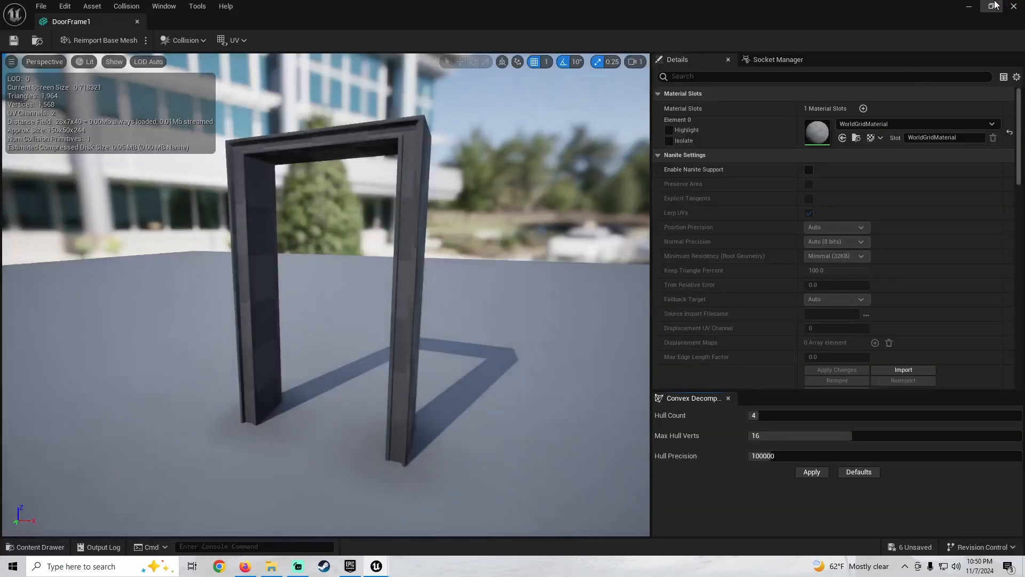
left_click(989, 8)
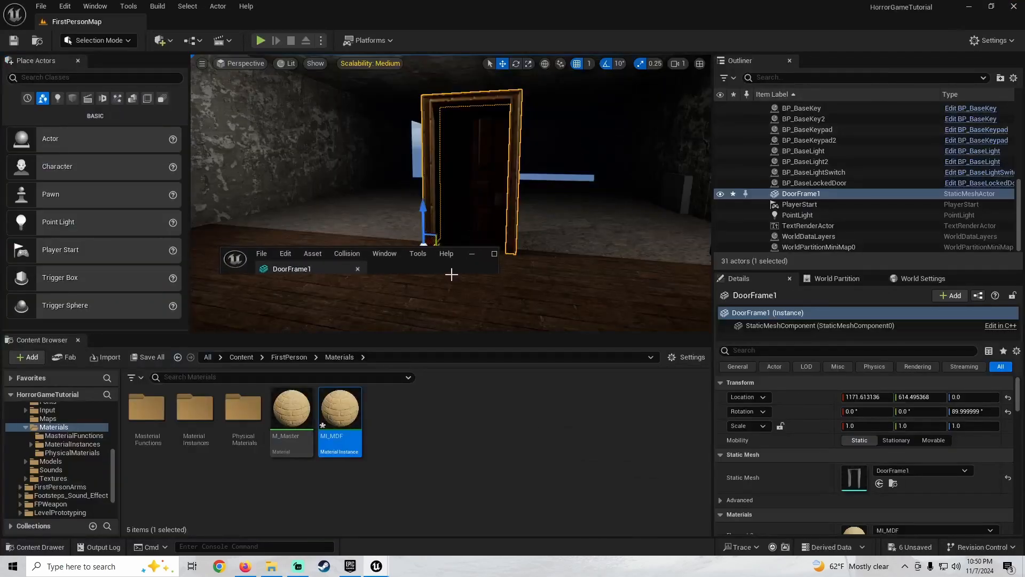
left_click_drag(448, 273, 472, 361)
left_click_drag(459, 267, 386, 194)
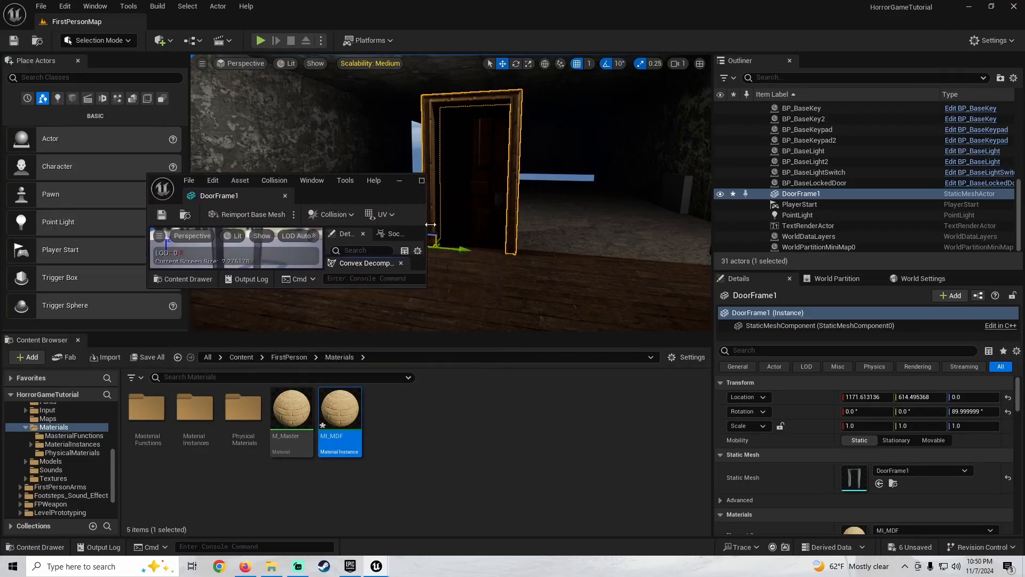
left_click_drag(427, 222, 634, 225)
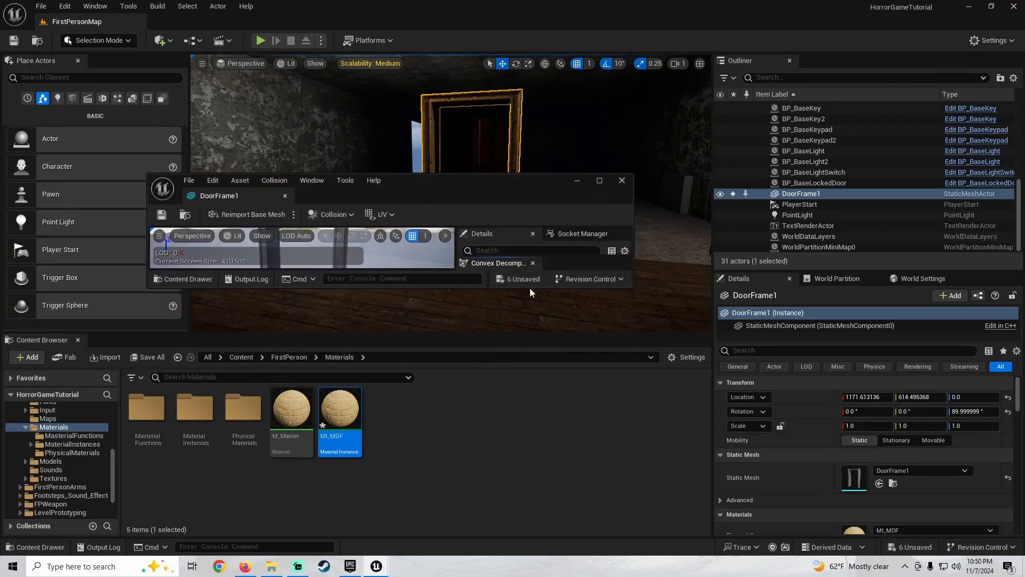
left_click_drag(524, 287, 525, 396)
left_click_drag(481, 198, 477, 85)
left_click_drag(347, 422, 539, 194)
left_click(573, 66)
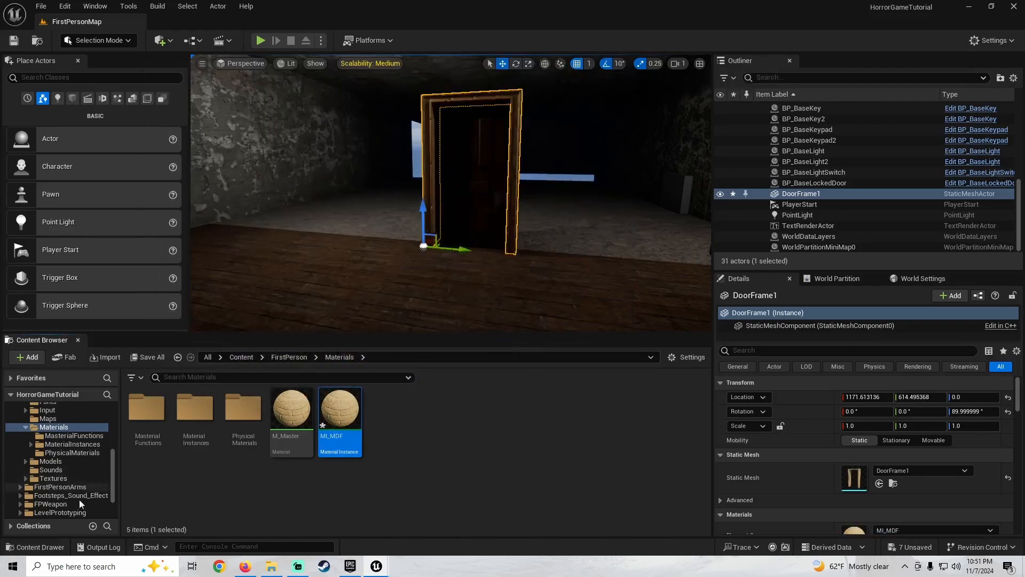
Open MI_MDF and turn on its UseARH option
double_click(340, 412)
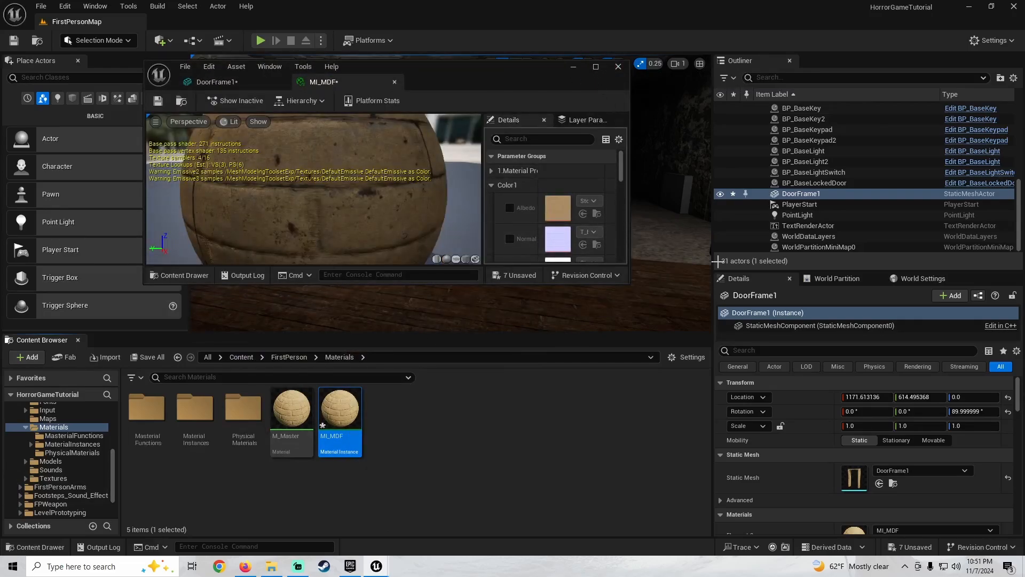
left_click(596, 66)
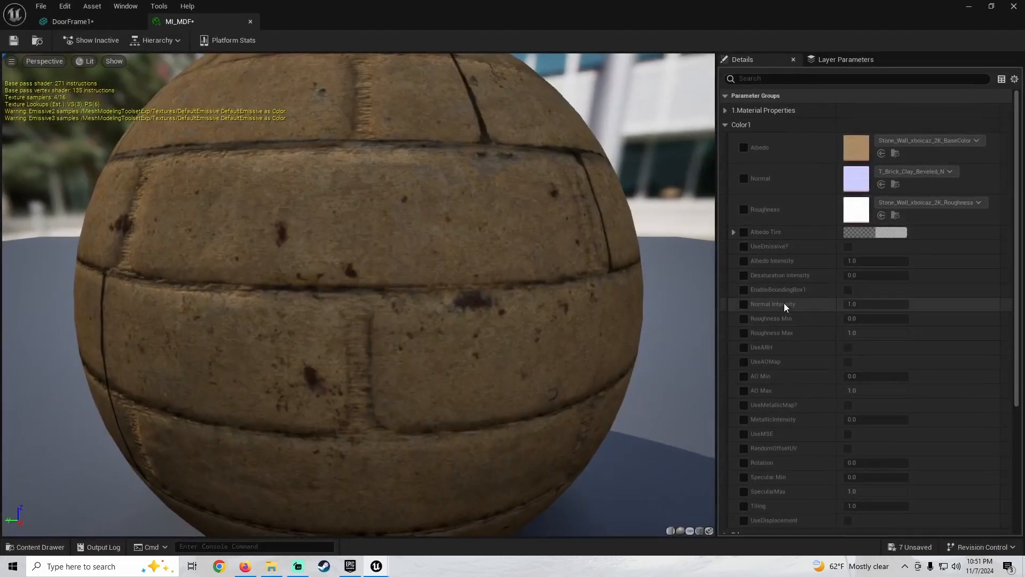
scroll(783, 303, "down", 1)
left_click(743, 313)
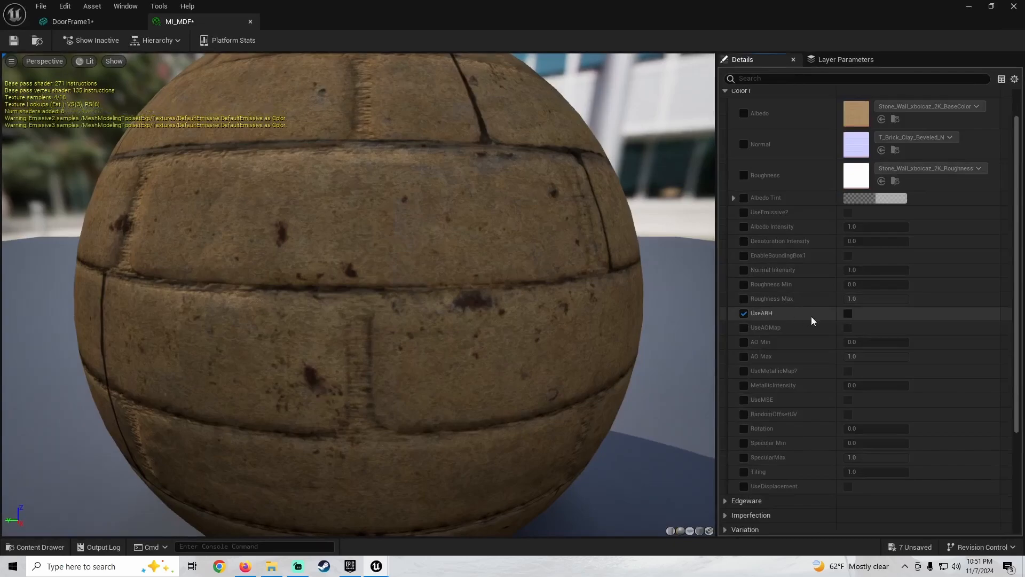
left_click(848, 313)
Enable the Albedo, Normal and ARH_Map overrides in MI_MDF's Color1 group
scroll(754, 158, "up", 1)
left_click(744, 147)
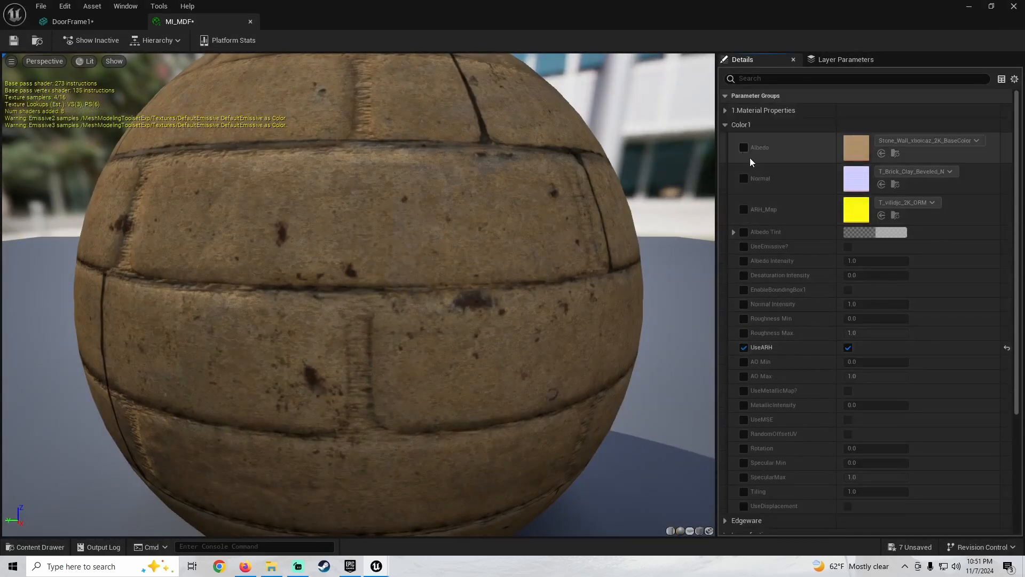
left_click(744, 179)
left_click(743, 209)
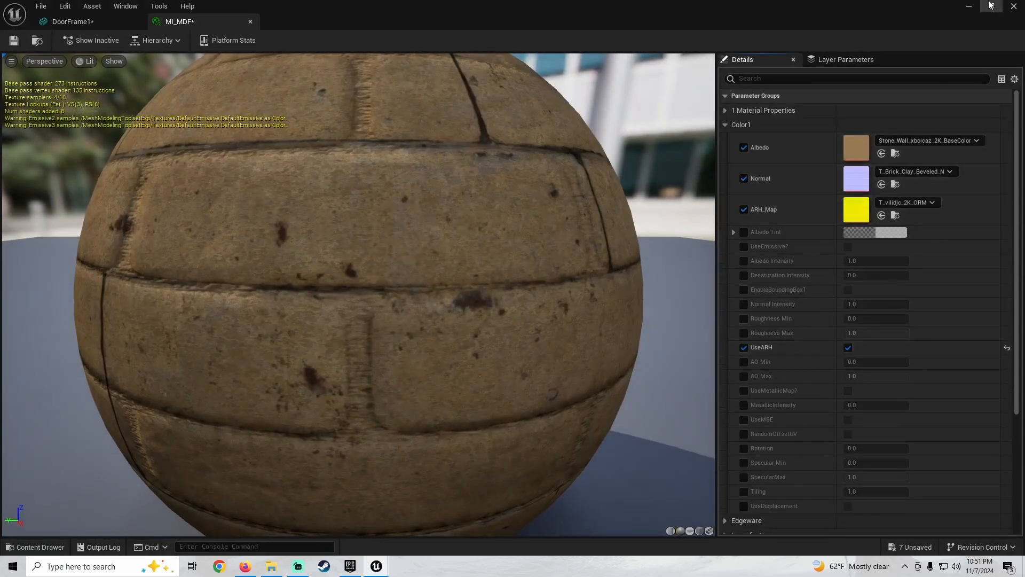
Assign T_pfwujqp0_2K_B, T_pfwujqp0_2K_N and T_pfwujqp0_2K_ORM to MI_MDF's Albedo, Normal and ARH_Map respectively, and save the instance
left_click(991, 6)
left_click(180, 357)
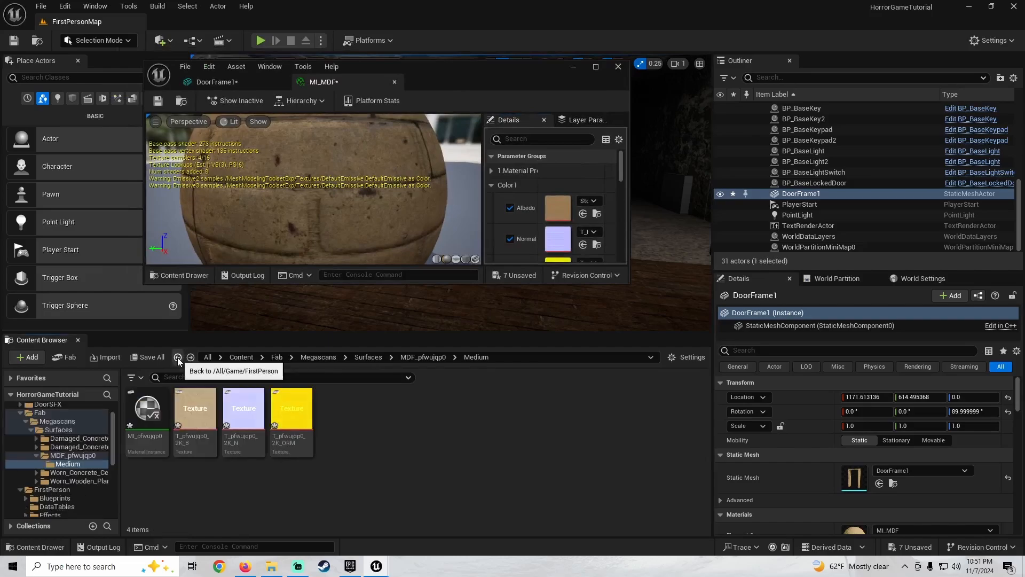
left_click_drag(196, 446, 562, 209)
left_click_drag(244, 414, 558, 238)
scroll(518, 239, "down", 2)
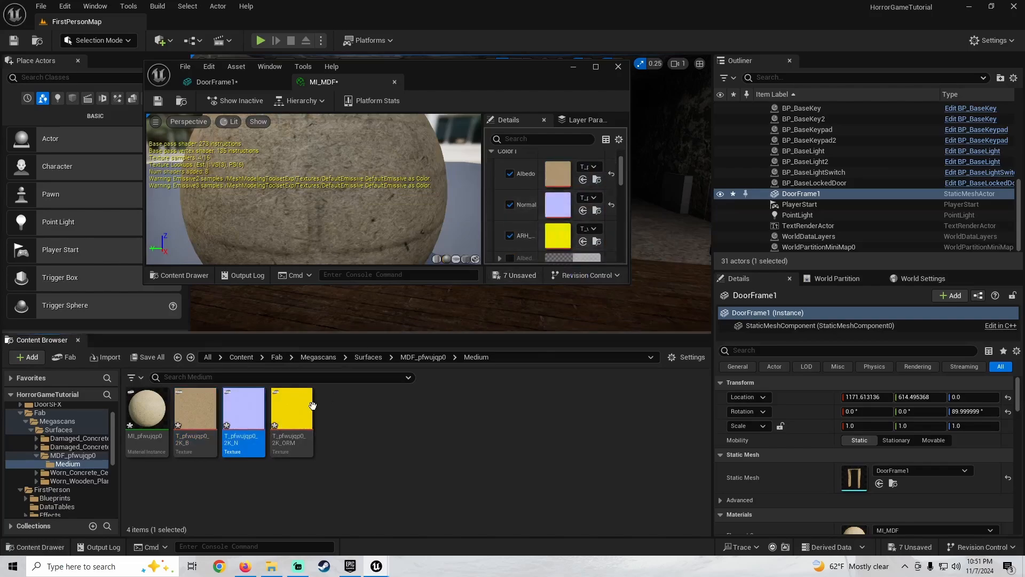
left_click_drag(291, 414, 558, 236)
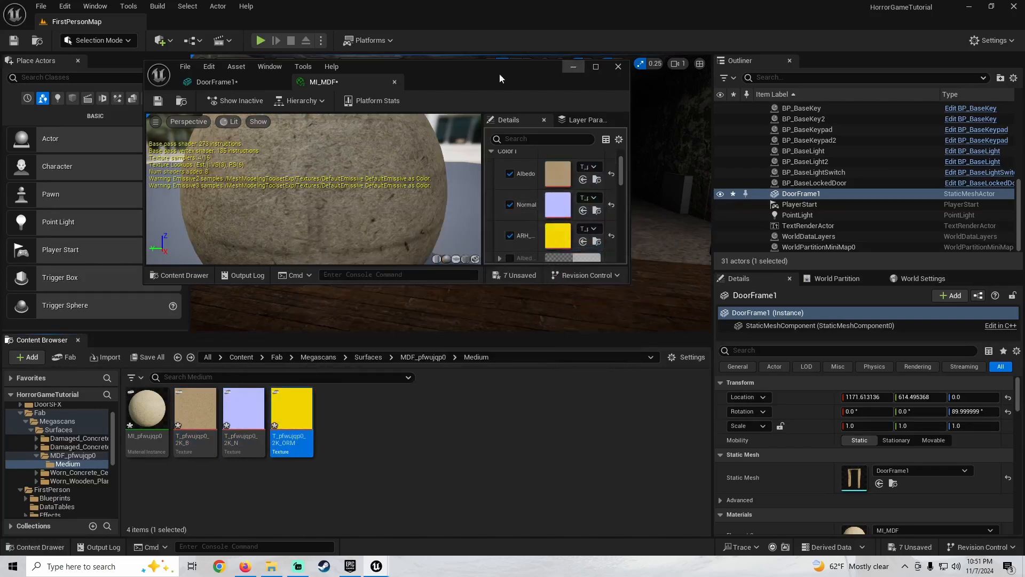
left_click(158, 101)
left_click(573, 66)
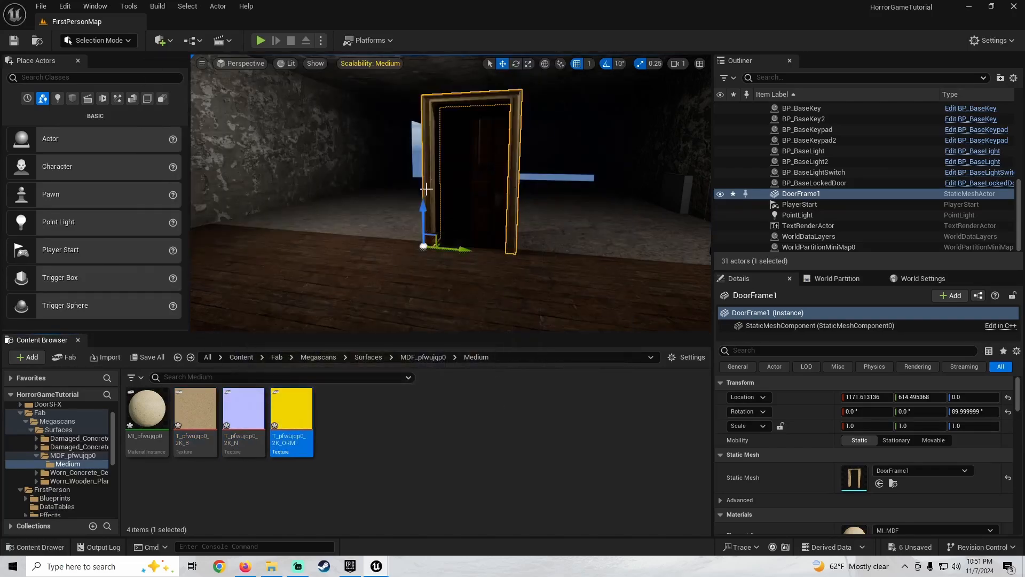
Reopen MI_MDF from the door frame's material slot and turn on Enable World Alignment in its Material Properties
key("w")
right_click_drag(446, 259, 446, 259)
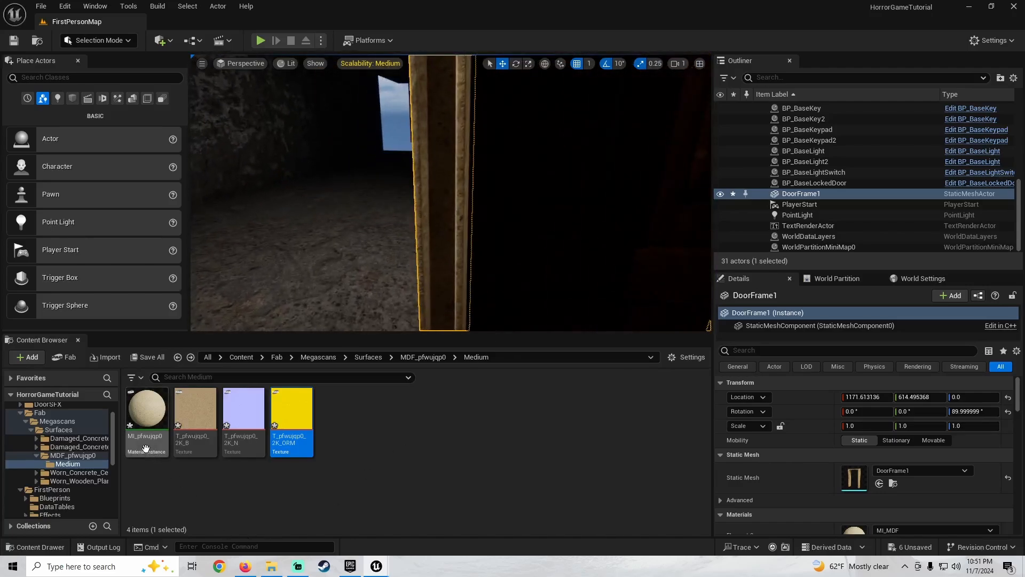
scroll(762, 444, "down", 2)
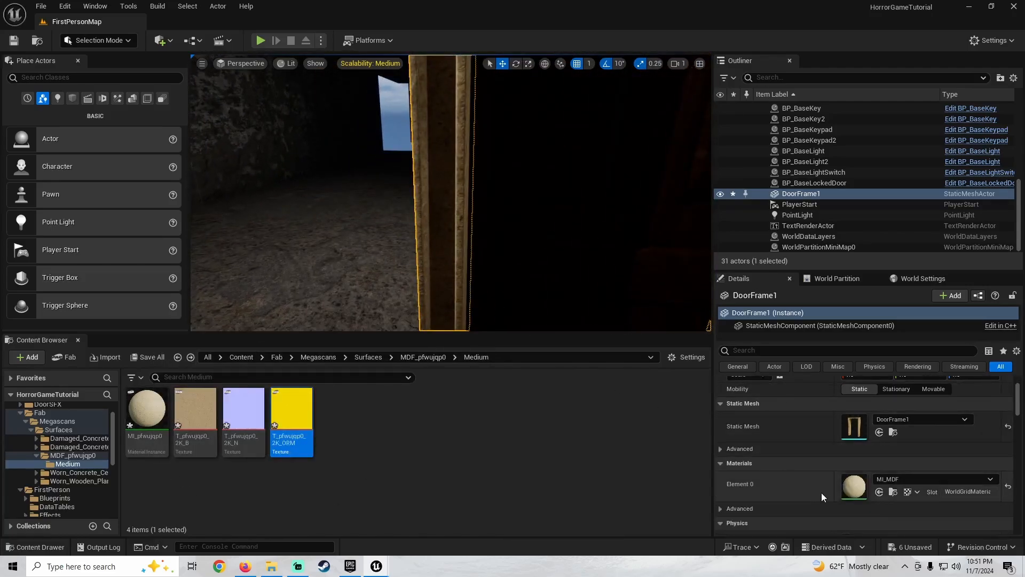
double_click(853, 485)
left_click_drag(507, 56, 460, 154)
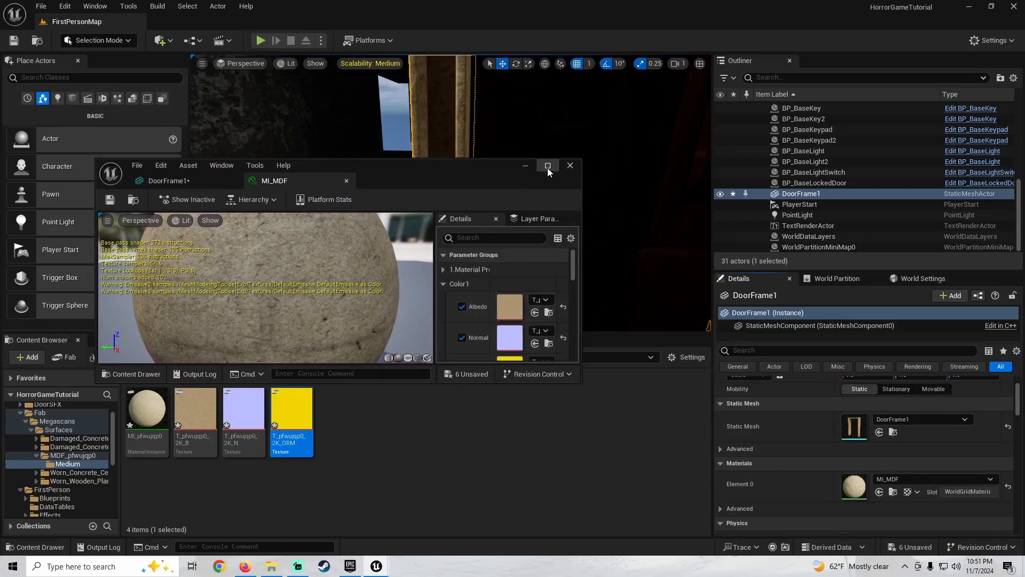
scroll(477, 349, "down", 1)
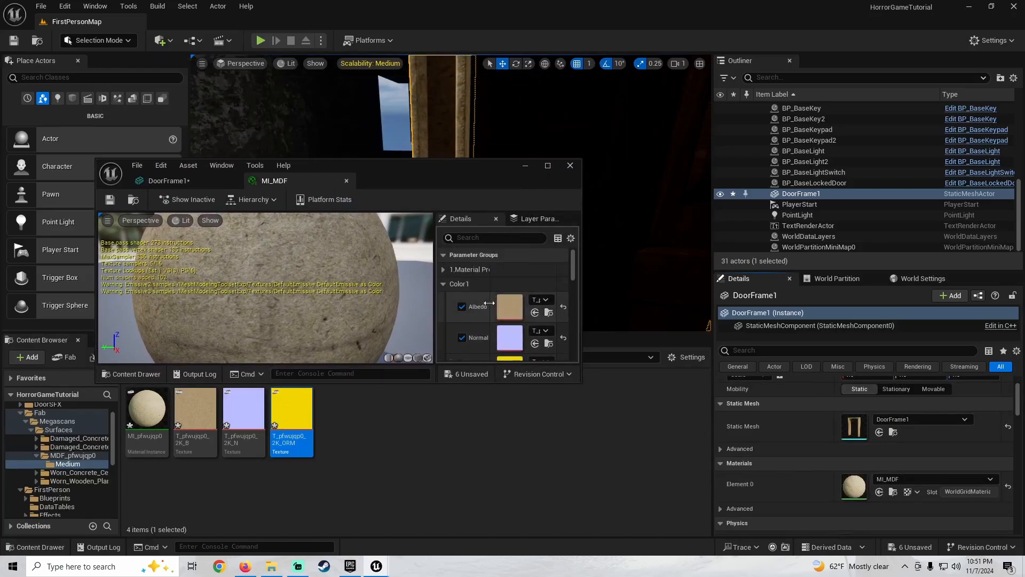
left_click(547, 169)
left_click(726, 92)
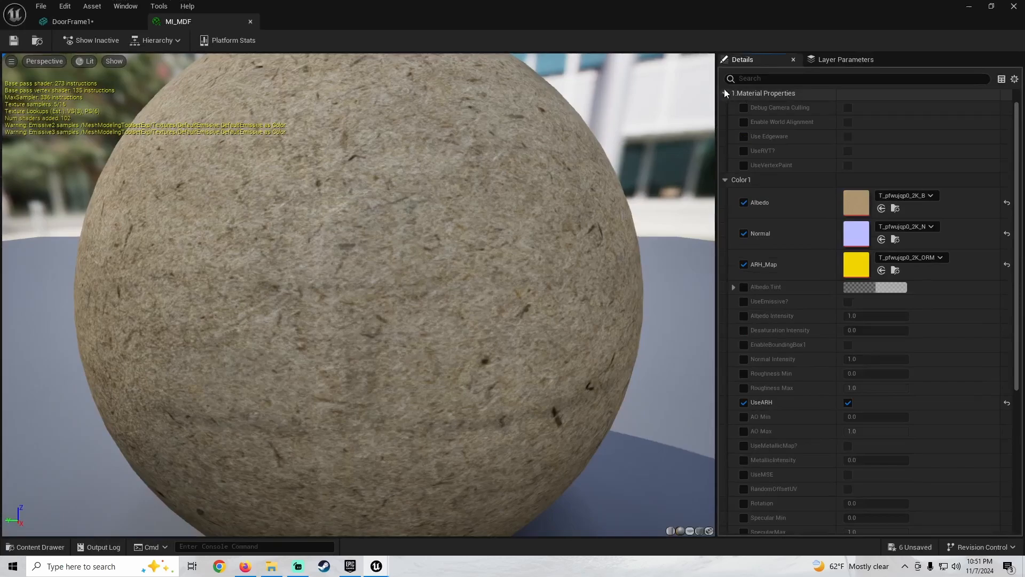
left_click(746, 122)
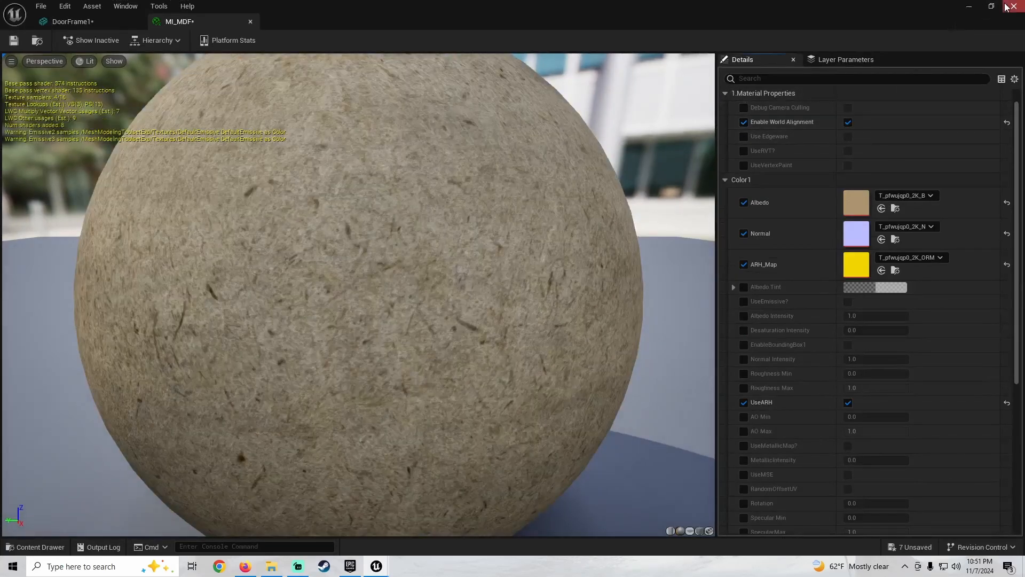
Enable MI_MDF's Albedo Tint, set it to brown with hex sRGB 5F341CFF, and compare the frame with the door
left_click(990, 6)
scroll(481, 302, "down", 6)
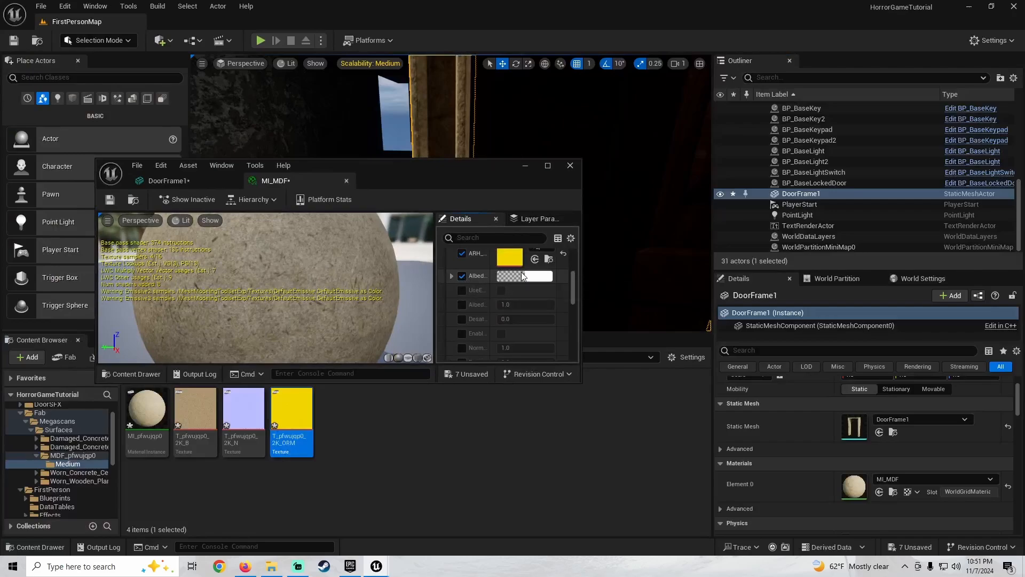
left_click(521, 273)
left_click_drag(461, 169, 405, 306)
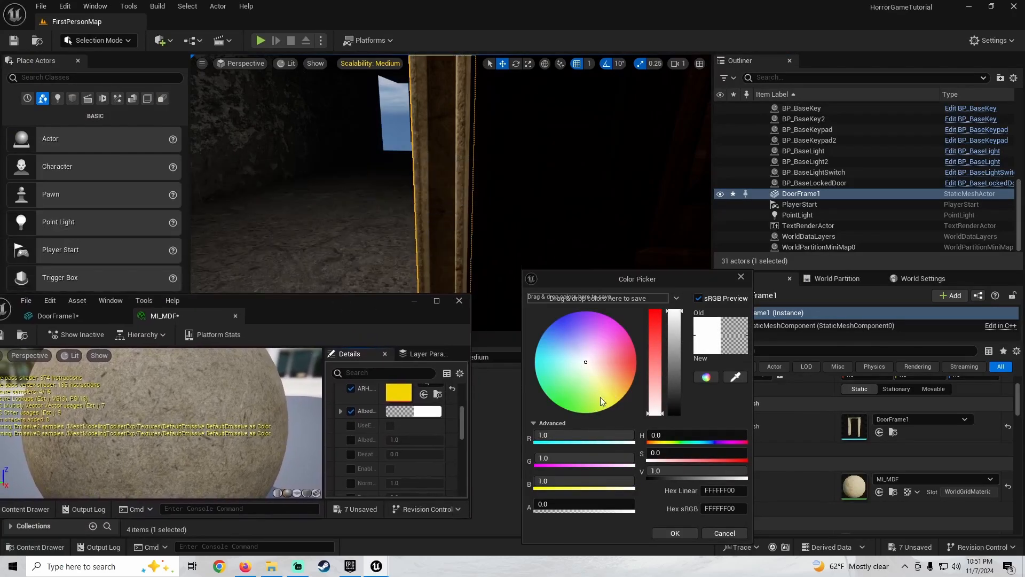
left_click_drag(617, 373, 675, 402)
key("s")
right_click_drag(406, 224, 405, 198)
key("g")
key("w")
key("s")
key("w")
key("w")
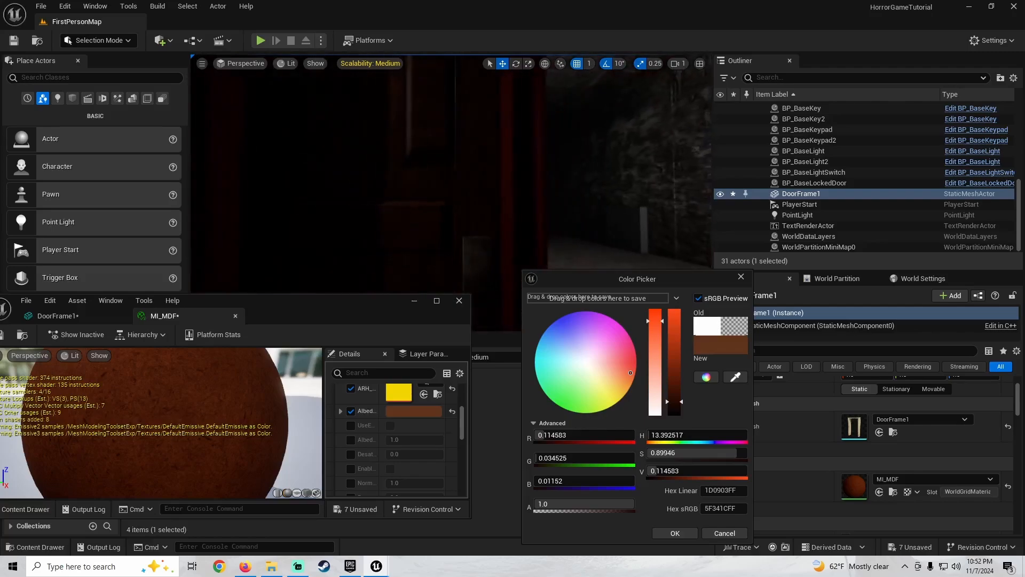
Darken the brown Albedo Tint slightly further, check it on the door frame, and accept the colour
left_click_drag(677, 401, 672, 407)
key("s")
right_click_drag(406, 203, 377, 168)
key("w")
left_click(671, 533)
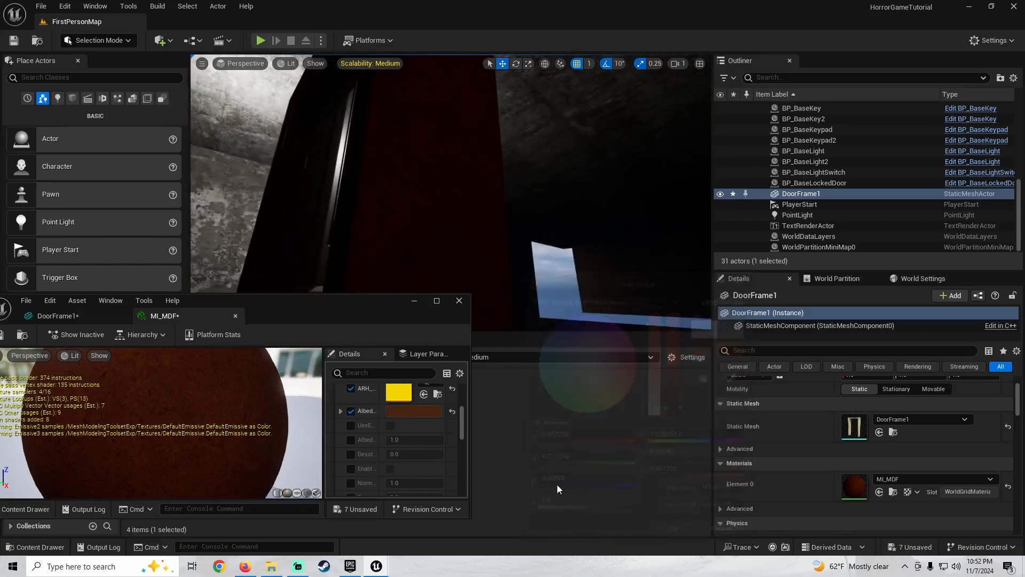
Enable MI_MDF's Tiling override, lower it to about 0.1035, and check the grain on the door frame
scroll(369, 434, "down", 5)
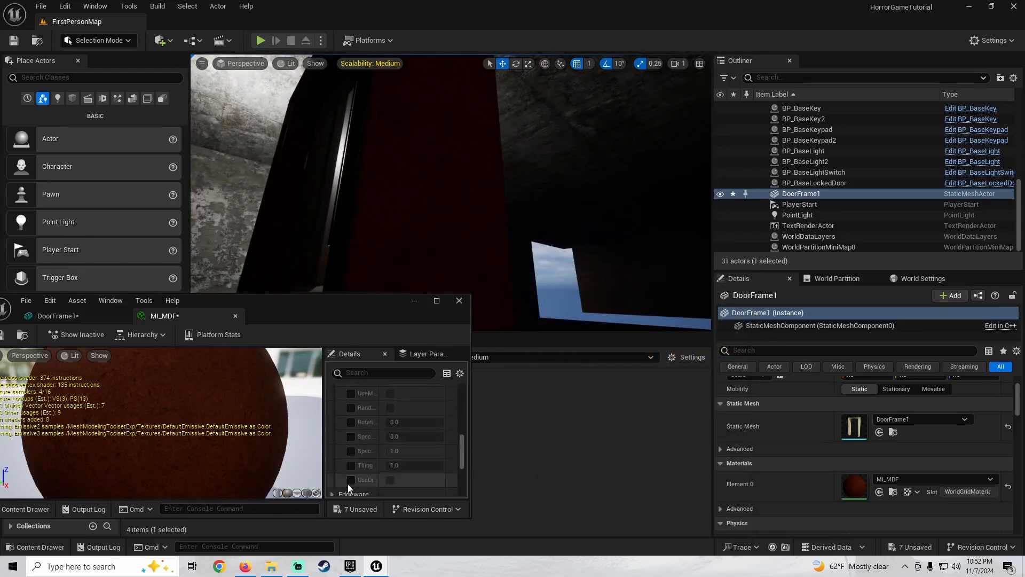
left_click(351, 465)
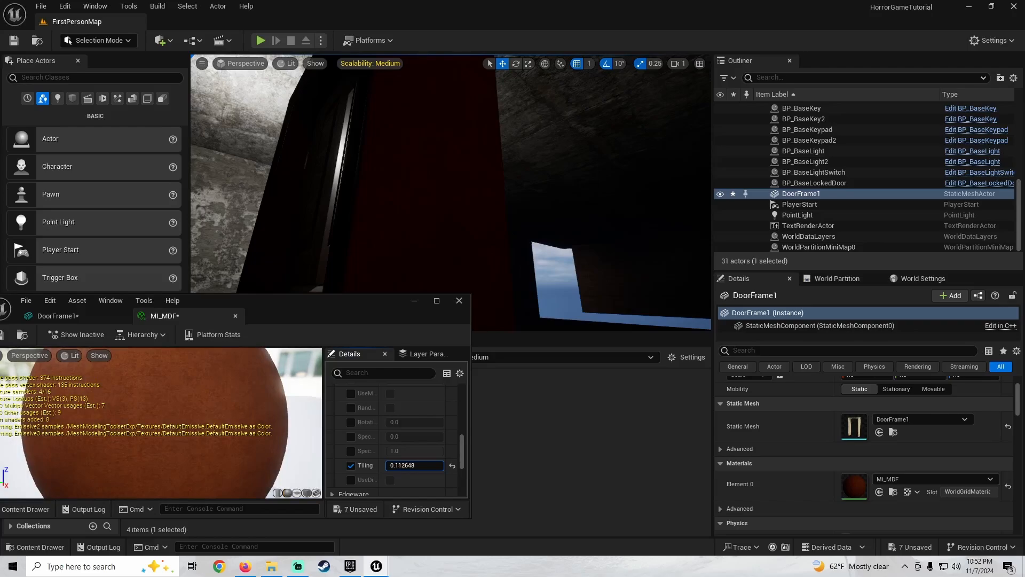
right_click_drag(450, 193, 470, 205)
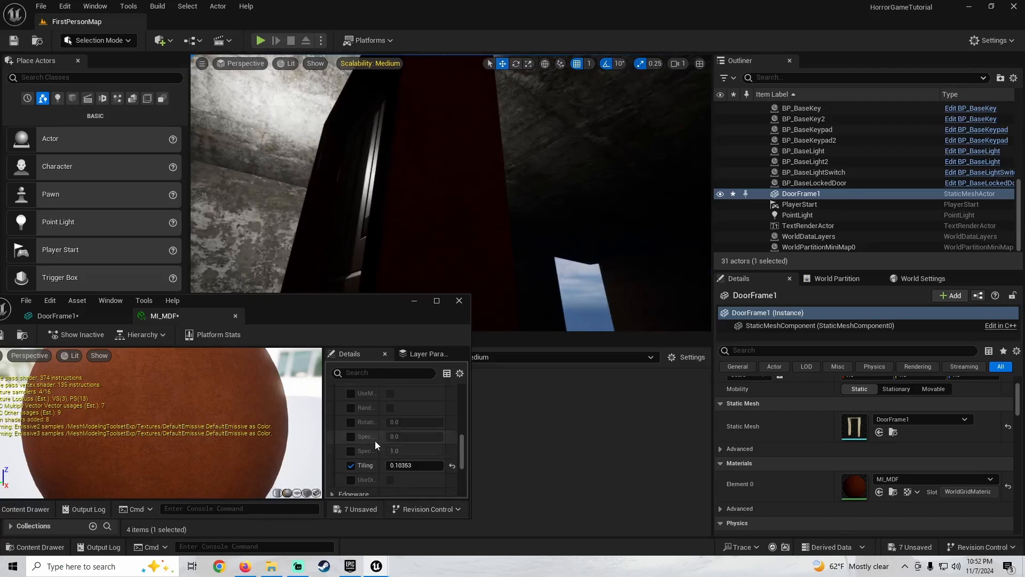
Widen the MI_MDF editor, enable Roughness Max and lower it to about 0.44 while checking the frame's shine
scroll(458, 434, "up", 1)
left_click_drag(470, 432, 646, 424)
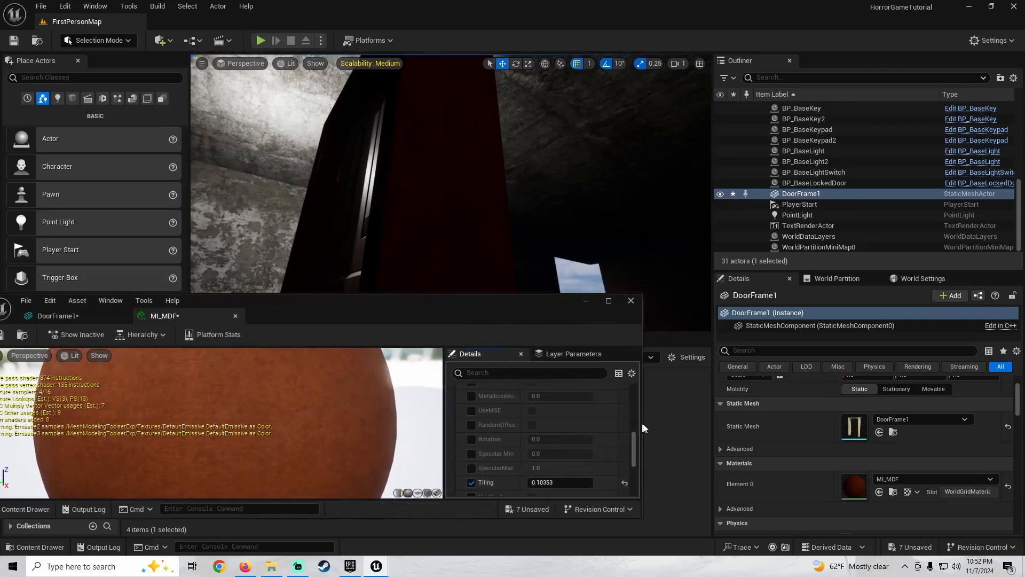
scroll(494, 460, "up", 6)
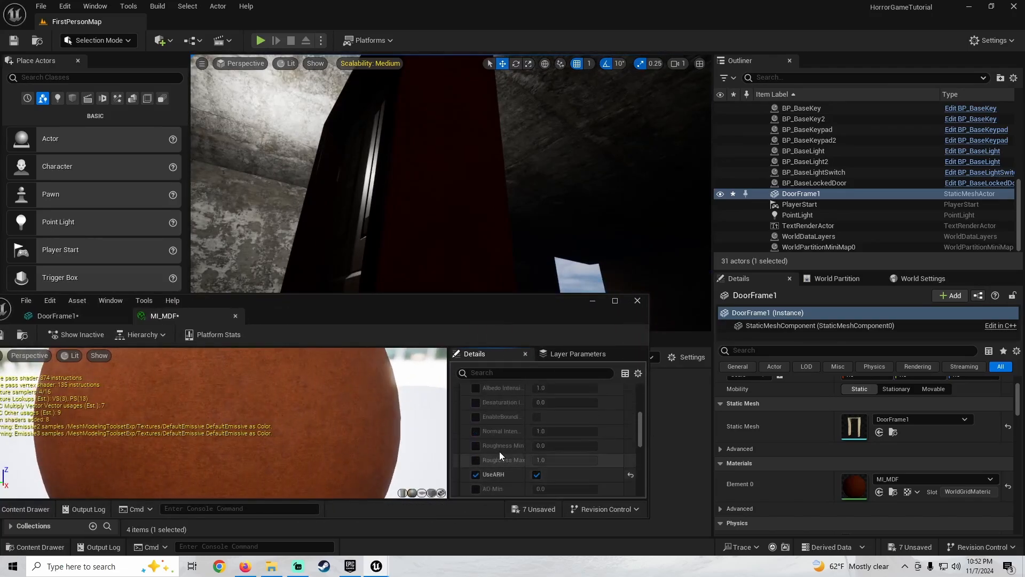
left_click(475, 461)
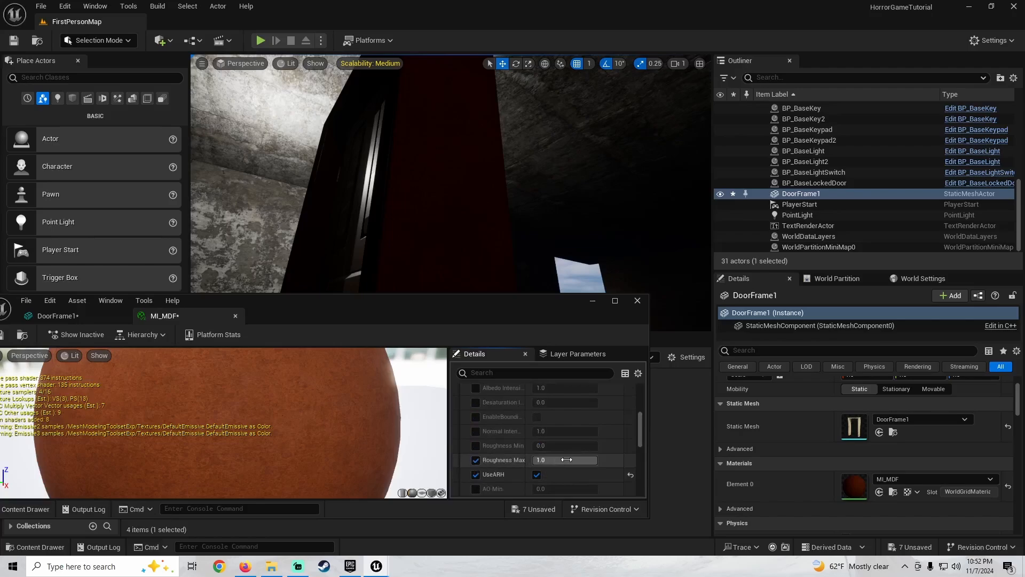
left_click_drag(590, 460, 544, 460)
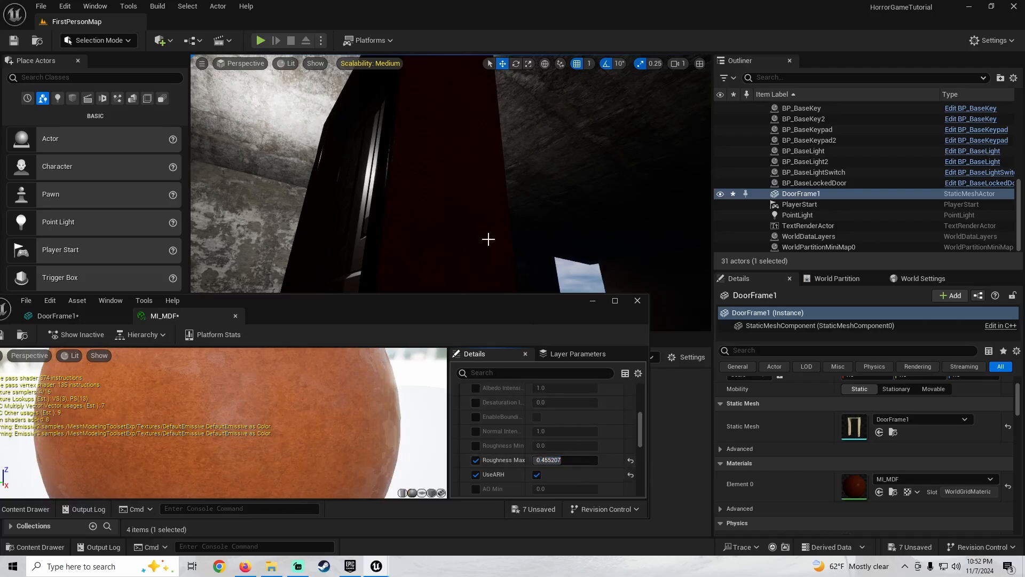
right_click_drag(488, 239, 456, 232)
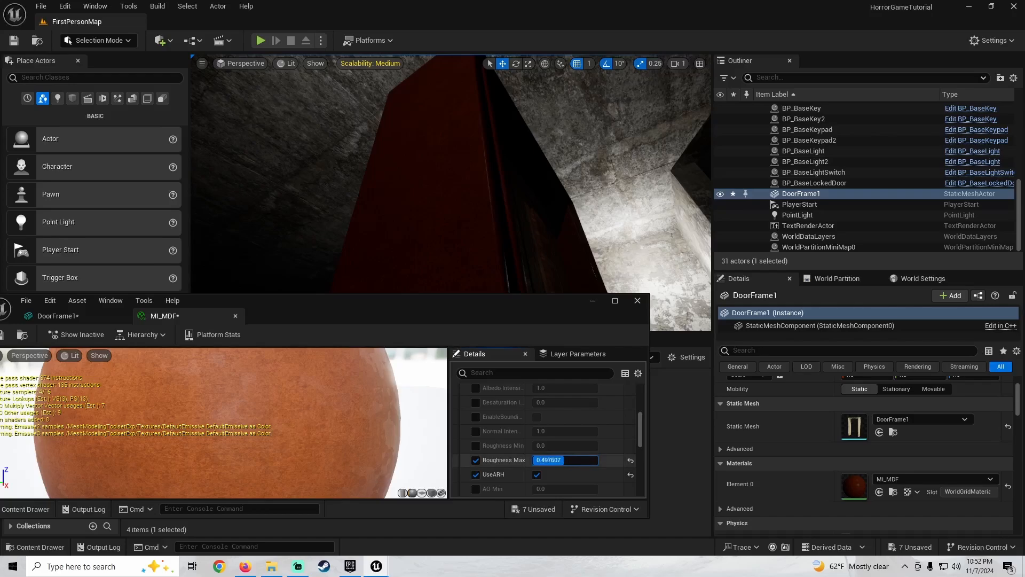
right_click_drag(530, 272, 416, 237)
Change MI_MDF's Albedo Tint to a lighter, less saturated brown with hex sRGB C2998AFF and accept the colour
scroll(497, 435, "up", 5)
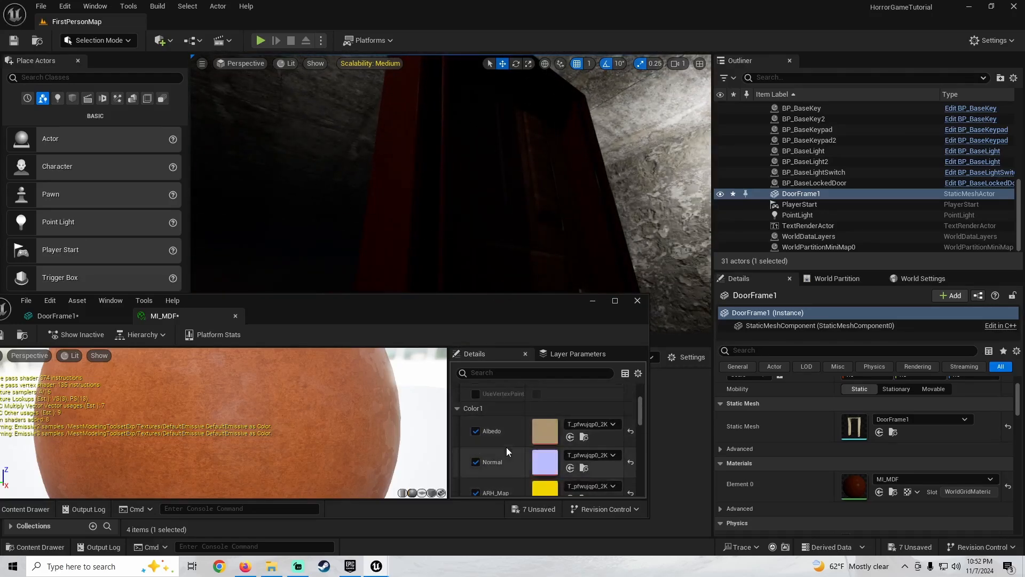
left_click(560, 431)
left_click_drag(675, 284, 584, 299)
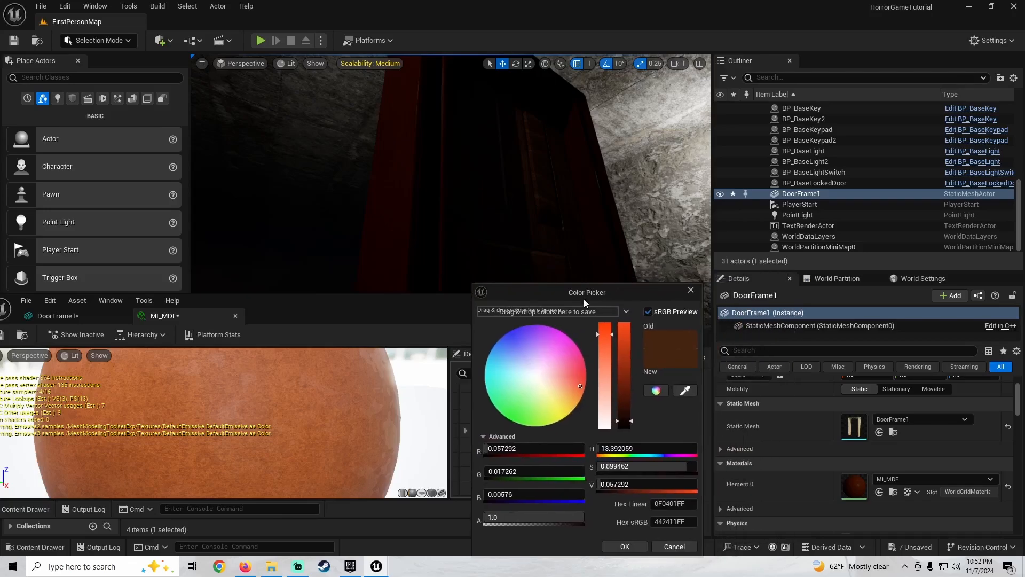
left_click(610, 367)
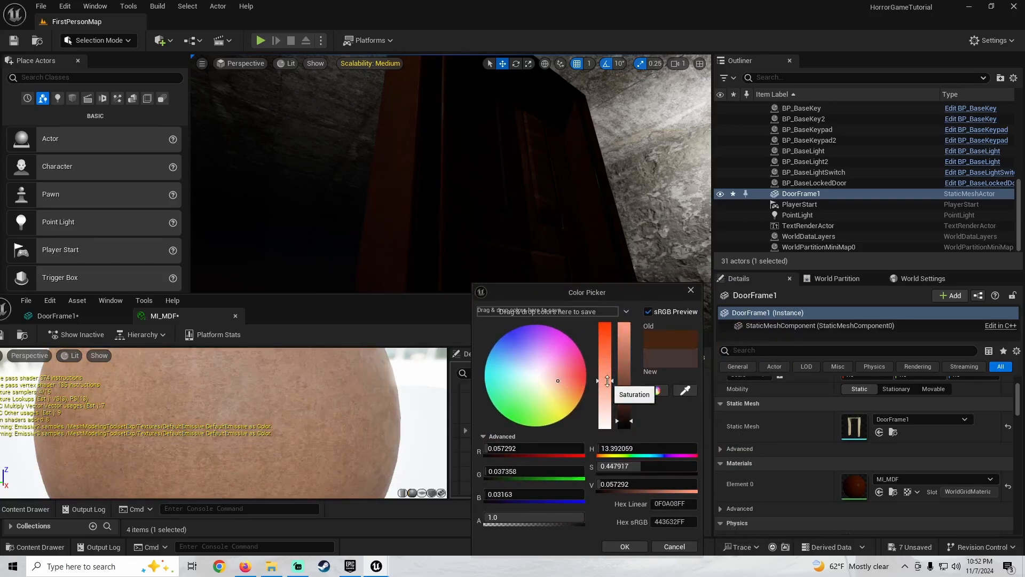
left_click_drag(625, 418, 632, 368)
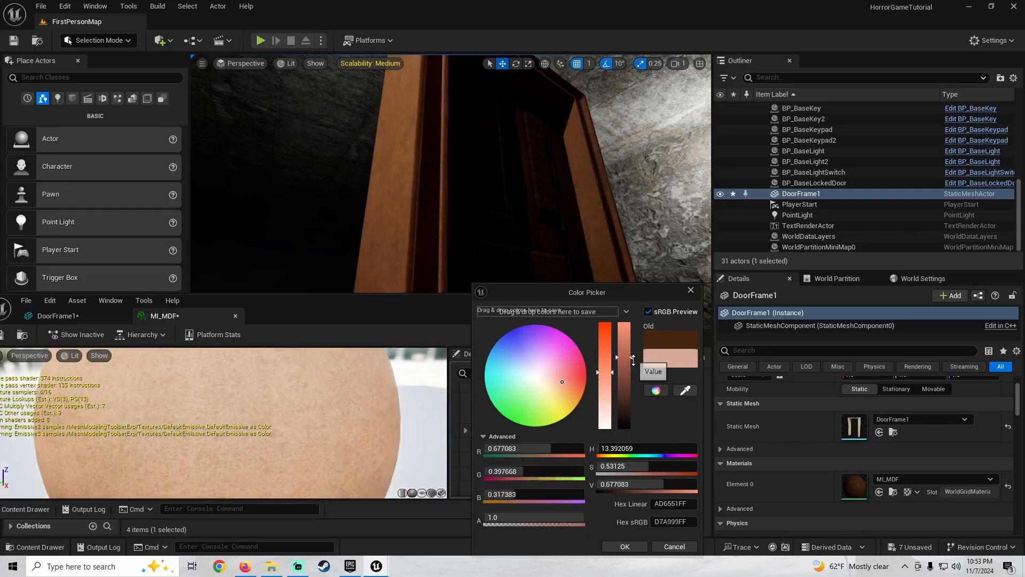
right_click_drag(450, 173, 506, 221)
left_click_drag(626, 375, 624, 371)
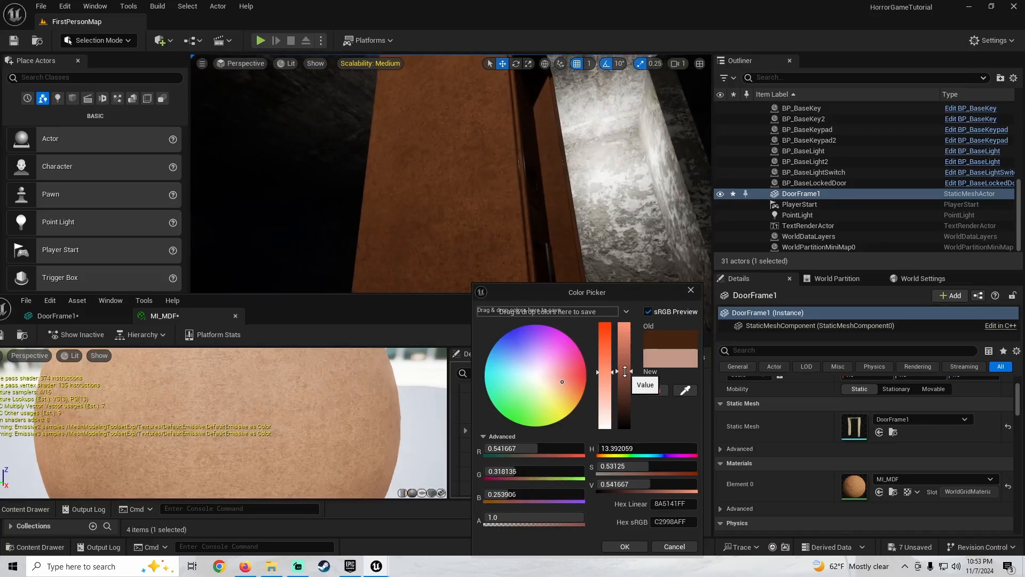
left_click(620, 546)
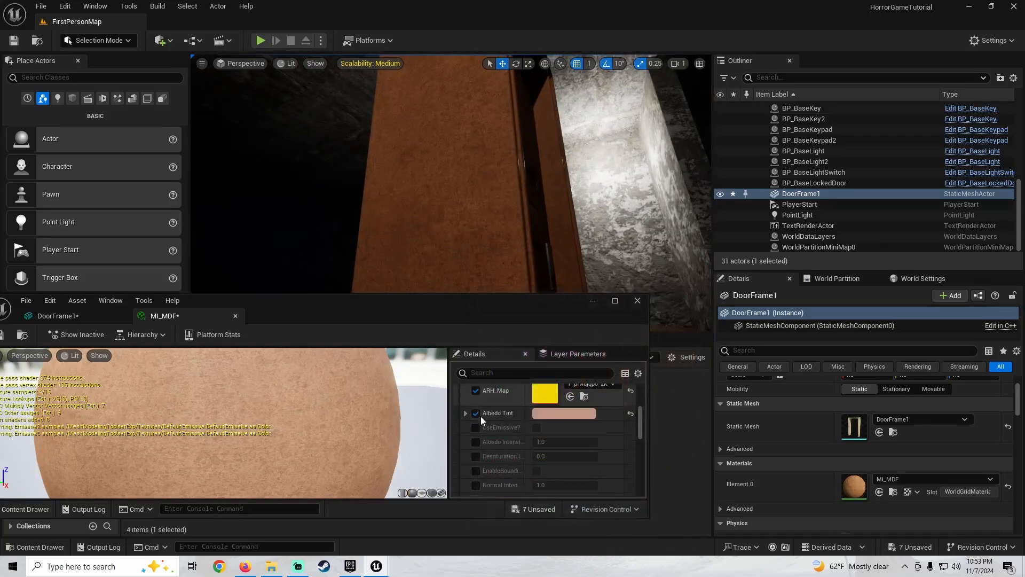
Enable MI_MDF's albedo intensity, lower it to about 0.376, and compare the frame with the door
scroll(480, 431, "down", 1)
left_click(476, 425)
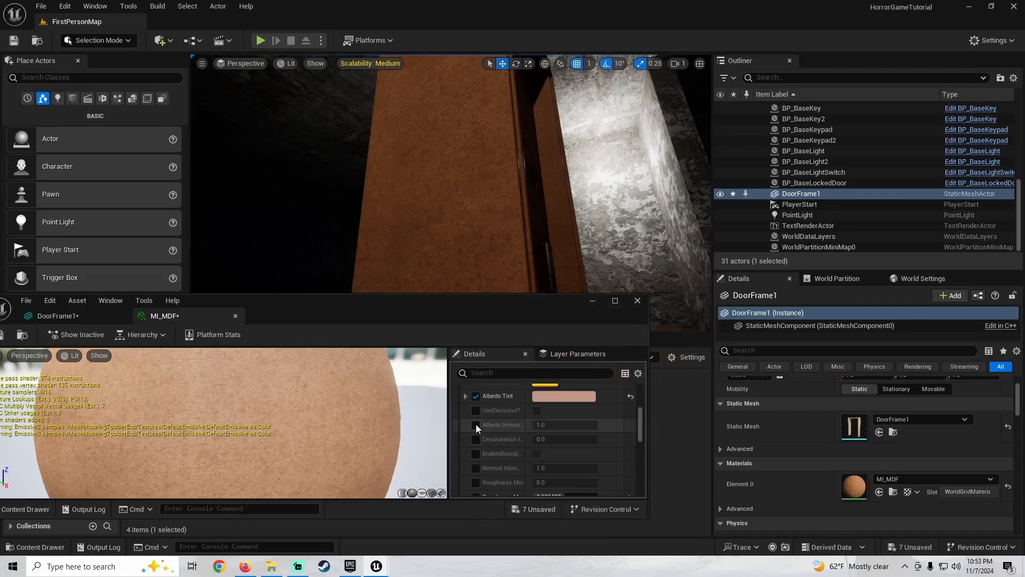
left_click(561, 425)
type("0.376")
left_click_drag(561, 425, 554, 424)
right_click_drag(451, 193, 501, 275)
Enable Specular Min and SpecularMax in MI_MDF, setting them to about 0.534 and 0.24
scroll(494, 455, "down", 4)
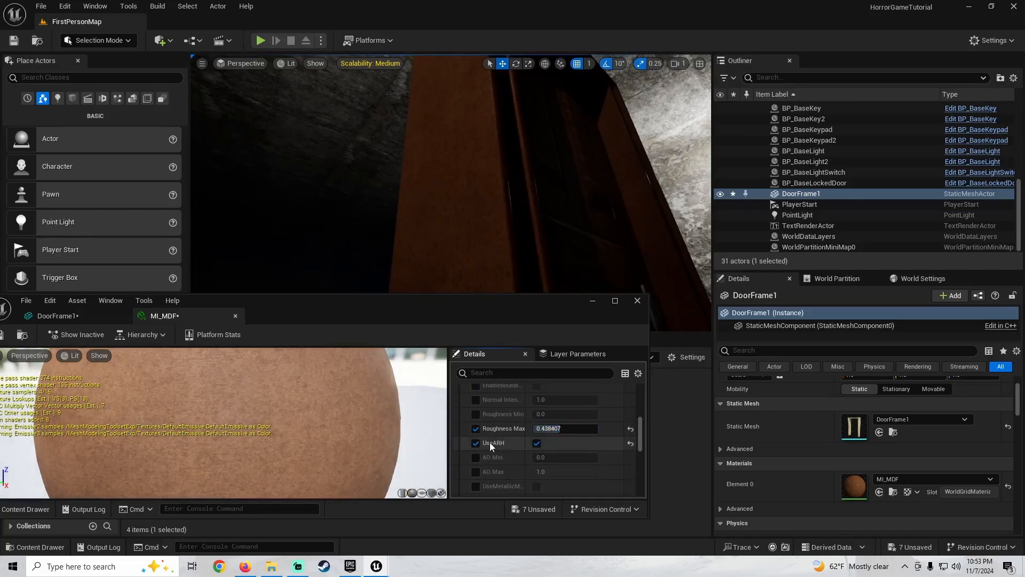
scroll(490, 442, "down", 6)
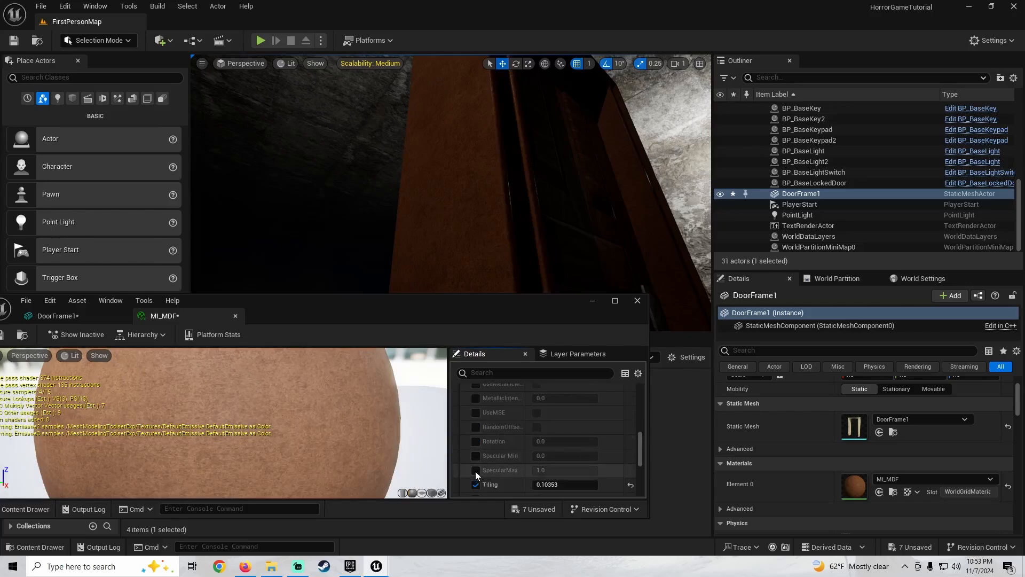
left_click(476, 470)
left_click(475, 455)
left_click_drag(539, 456, 593, 455)
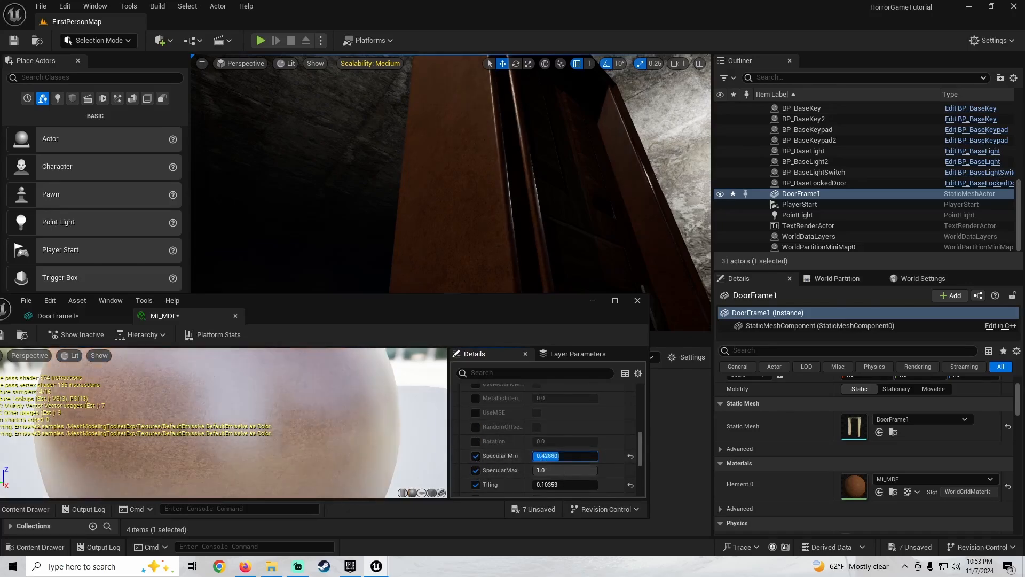
right_click_drag(511, 165, 539, 144)
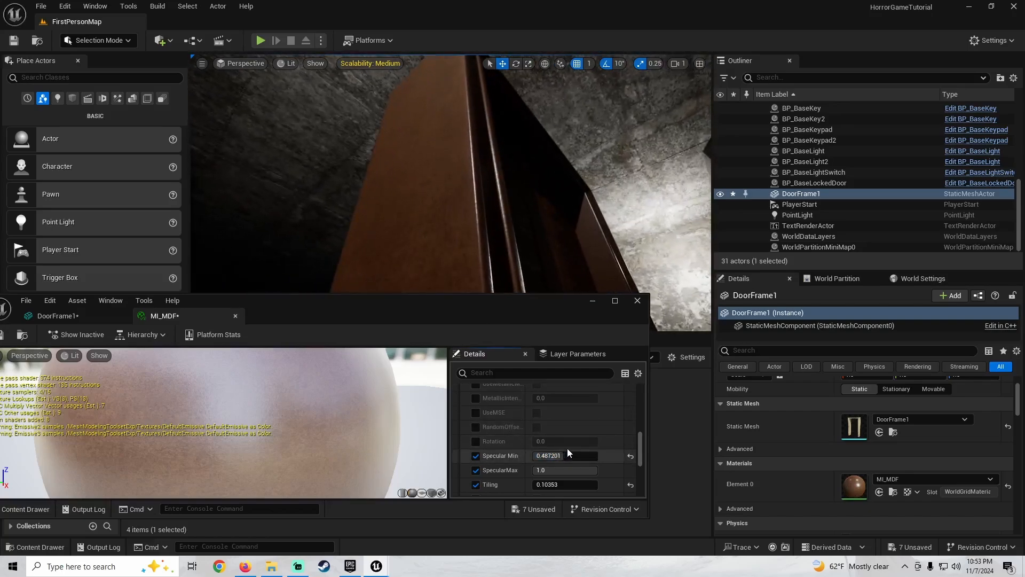
left_click_drag(567, 452, 555, 470)
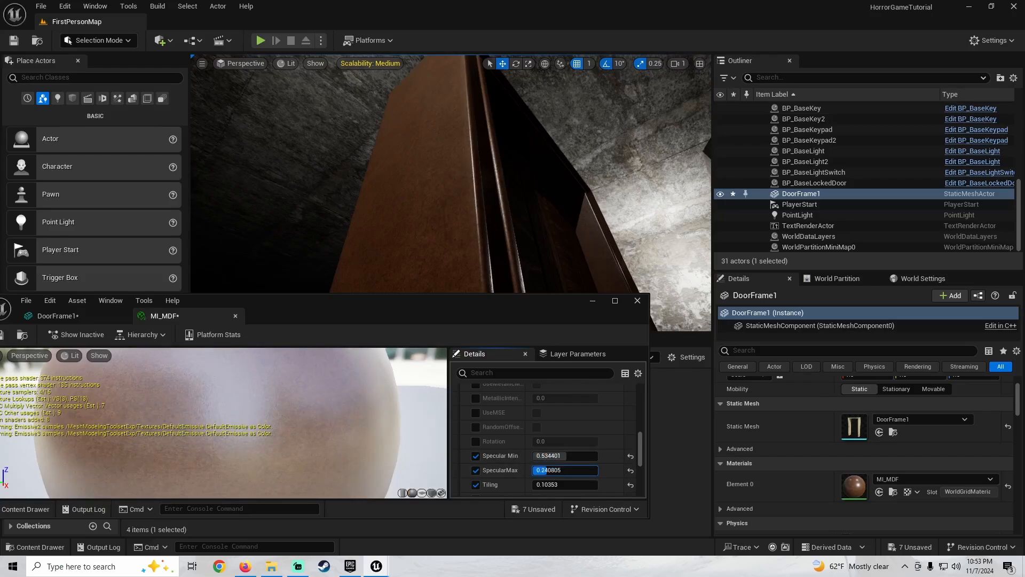
View the whole door frame from farther back and raise MI_MDF's Roughness Max to about 0.73
key("s")
right_click_drag(545, 226, 568, 184)
key("w")
key("s")
key("s")
key("w")
key("s")
scroll(491, 438, "up", 3)
scroll(494, 448, "up", 3)
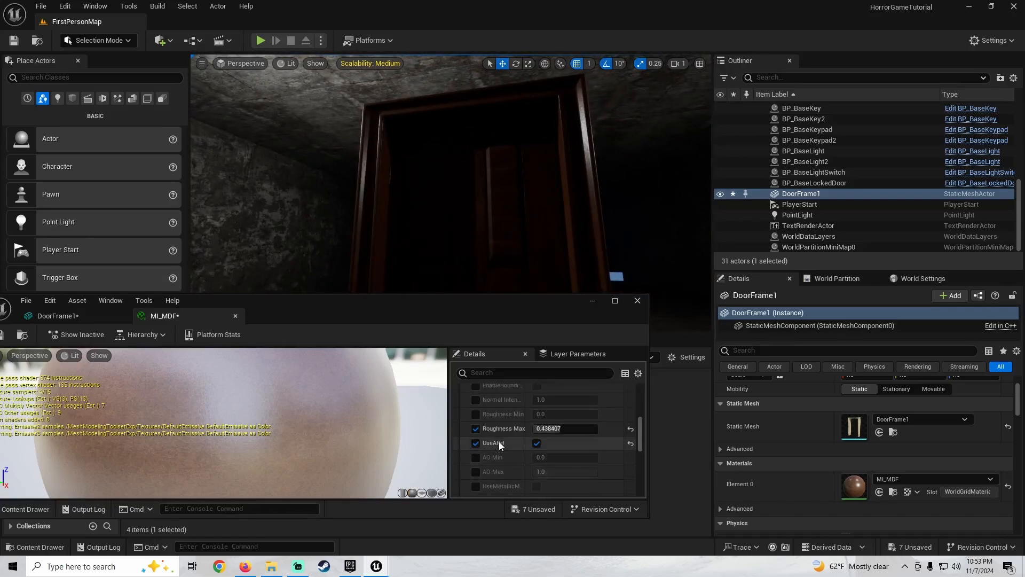
left_click(567, 428)
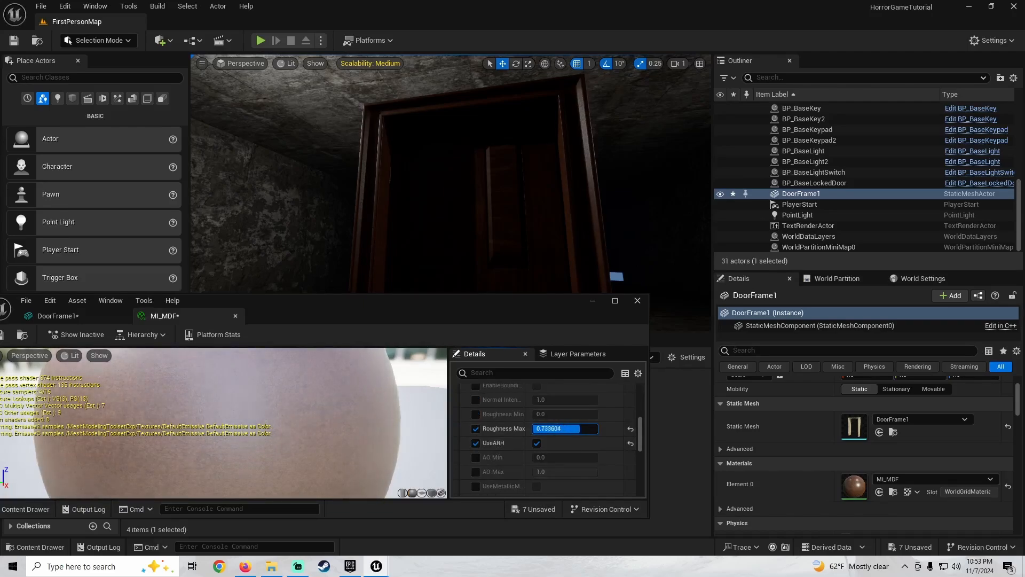
left_click_drag(580, 428, 579, 428)
right_click_drag(544, 267, 486, 224)
Close the MI_MDF editor and save all modified assets, including the door frame, MI_MDF and the MDF textures
left_click(637, 300)
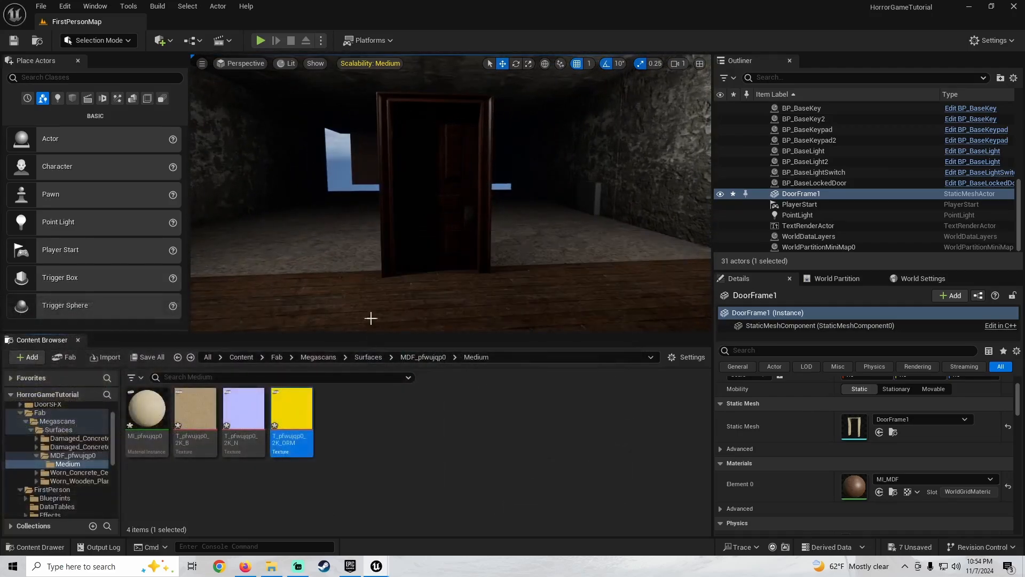
scroll(371, 318, "down", 5)
left_click(153, 358)
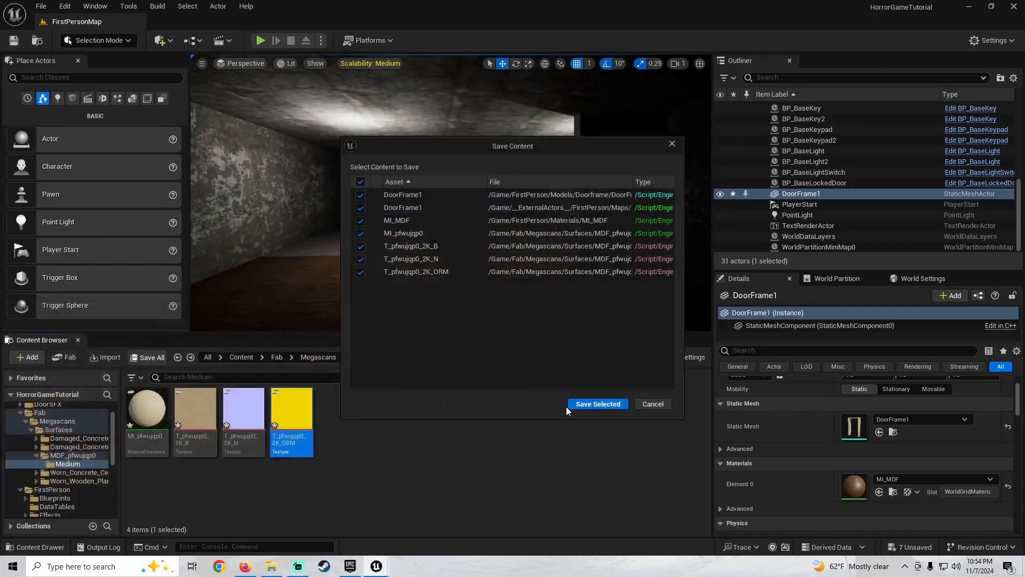
left_click(582, 403)
Select the concrete wall segment SM_Cube9 near the door and move it along the Y axis
right_click_drag(465, 263, 513, 264)
key("w")
right_click_drag(465, 213, 484, 213)
left_click(483, 223)
left_click_drag(460, 245, 396, 239)
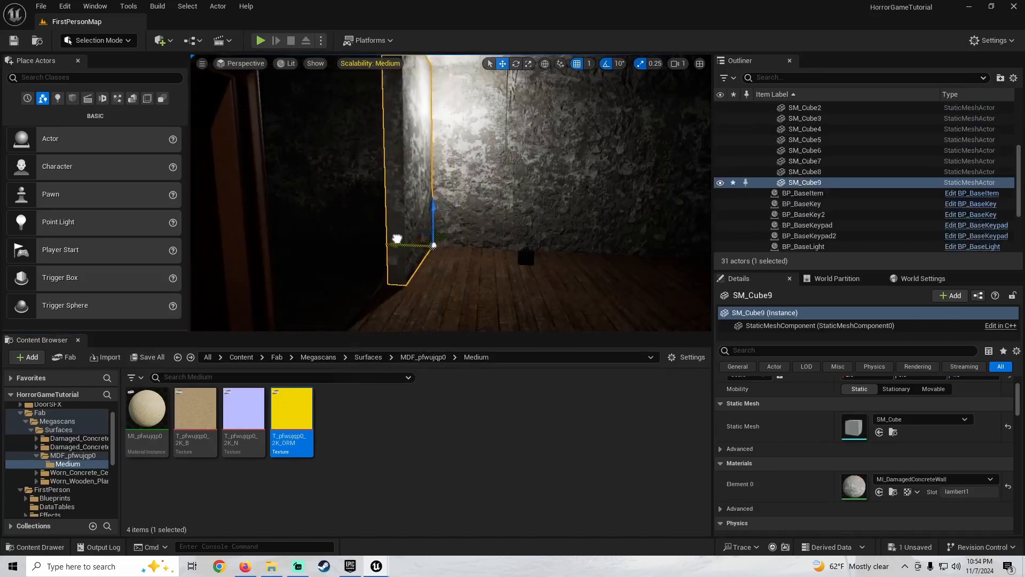
mouse_move(451, 210)
right_mouse_down()
mouse_move(395, 210)
mouse_move(452, 210)
right_mouse_up()
key("w")
mouse_move(443, 197)
left_mouse_down()
mouse_move(428, 195)
mouse_move(442, 195)
left_mouse_up()
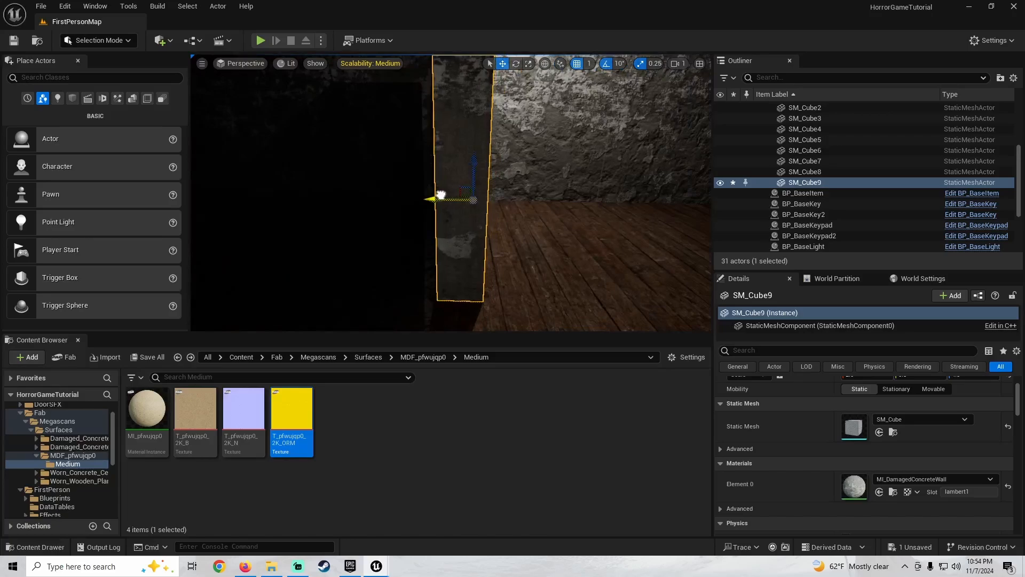
Select the ceiling light BP_BaseLight2 and reposition it along the Y axis
right_click_drag(482, 188, 507, 197)
key("s")
left_click(482, 192)
key("s")
left_click_drag(293, 159, 451, 168)
right_click_drag(451, 169, 493, 166)
key("s")
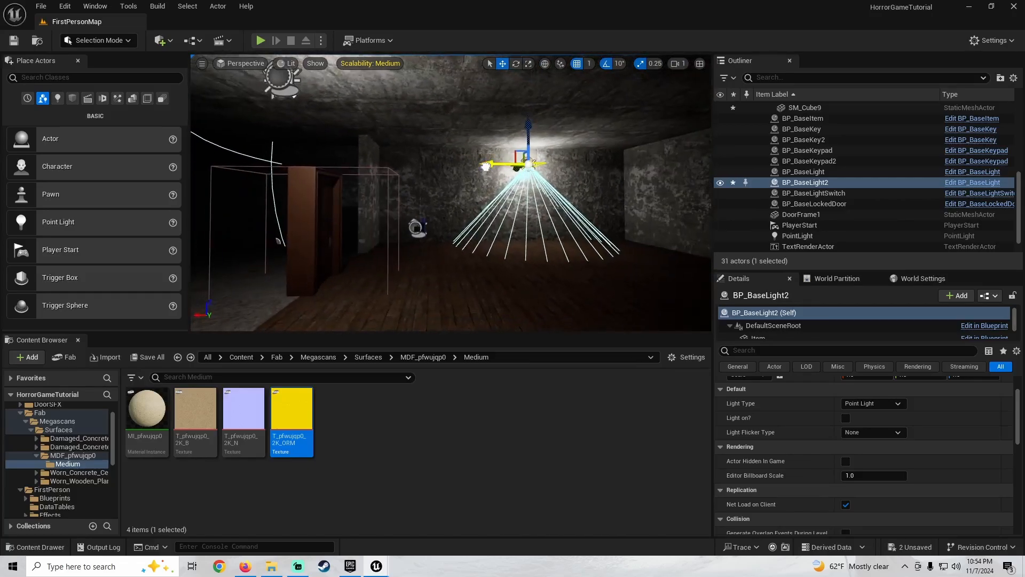
Duplicate the ceiling light BP_BaseLight2 and place the copy farther along the ceiling
left_click_drag(486, 167, 198, 162, "alt")
key("d")
right_click_drag(198, 163, 59, 166)
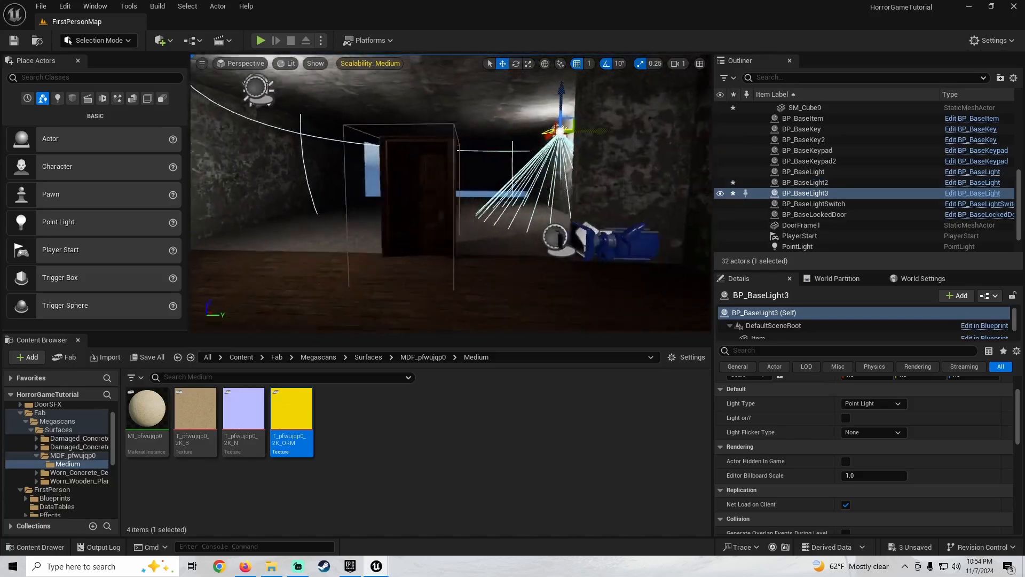
key("s")
Select the wall segment SM_Cube9, set its X scale to 4.0, and check how it meets the door
right_click_drag(374, 181, 416, 157)
key("w")
key("s")
left_click(485, 155)
scroll(768, 504, "up", 2)
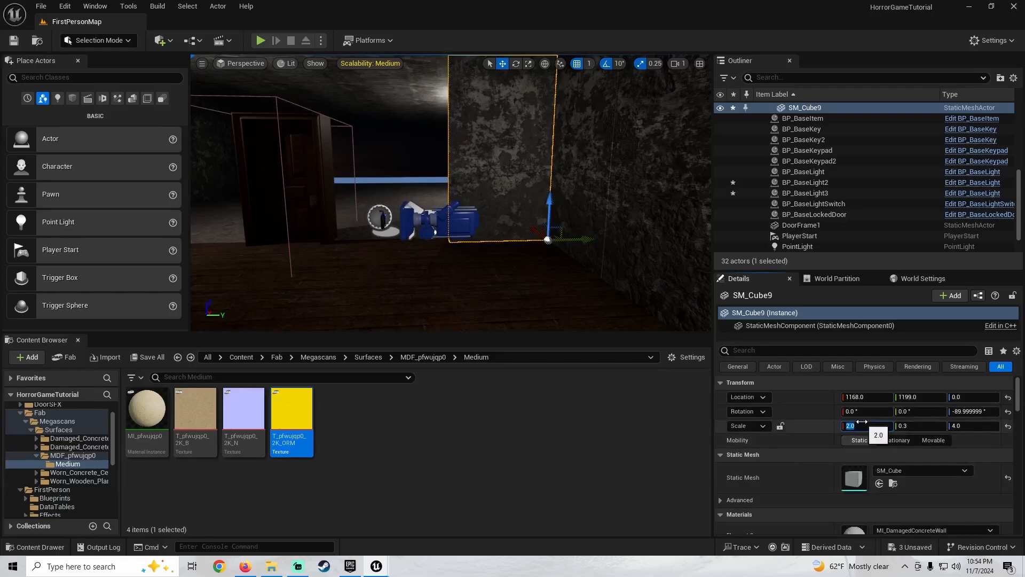
right_click_drag(534, 224, 464, 242)
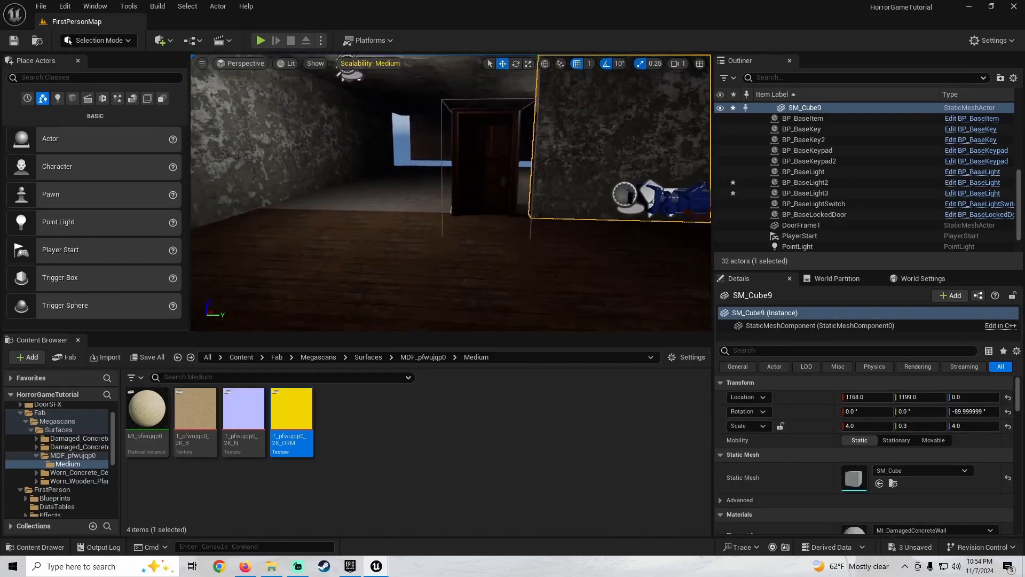
key("f")
key("w")
right_click_drag(548, 255, 548, 255)
Select BP_BaseLockedDoor and DoorFrame1 together, shift both slightly along the Y axis, and switch the viewport to game view
left_click(451, 204)
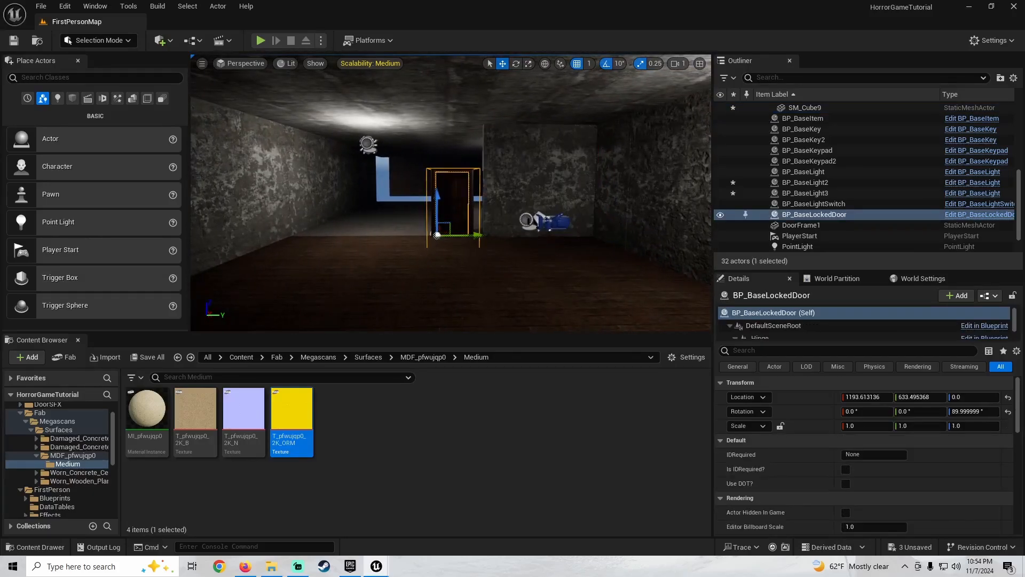
key("w")
mouse_move(451, 204)
right_mouse_down()
mouse_move(419, 190)
mouse_move(469, 211)
right_mouse_up()
left_click(419, 190, "ctrl")
key("s")
key("s")
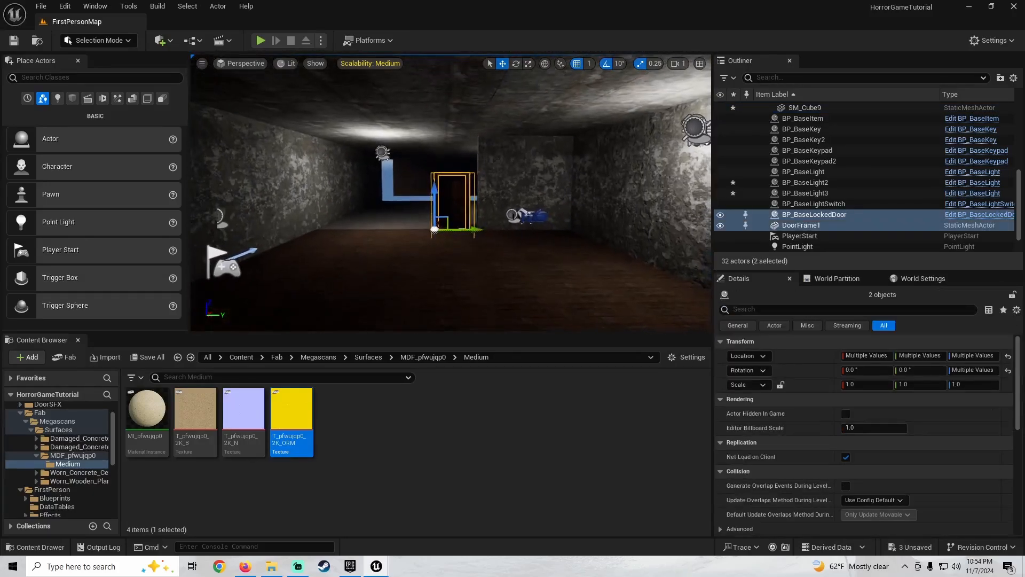
left_click_drag(472, 233, 469, 232)
key("s")
right_click_drag(455, 227, 484, 266)
key("s")
key("w")
key("g")
key("w")
Set the X scale of wall segment SM_Cube9 to 4.5, inspect its edge at the door frame, and refine it to 4.4
left_click(460, 228)
key("w")
key("s")
key("w")
key("s")
left_click(868, 427)
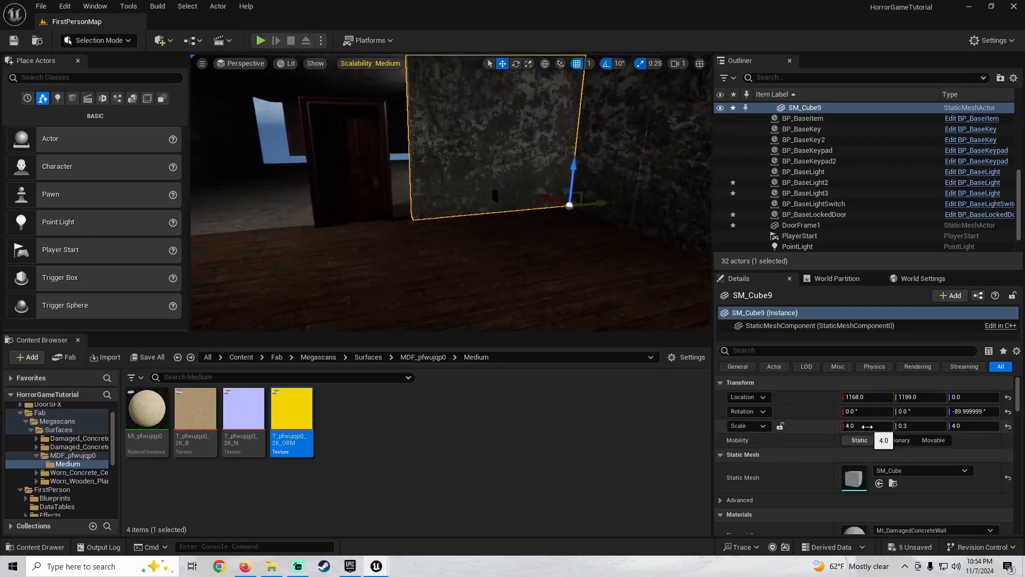
type("4.5")
key("Return")
key("w")
right_click_drag(552, 142, 526, 143)
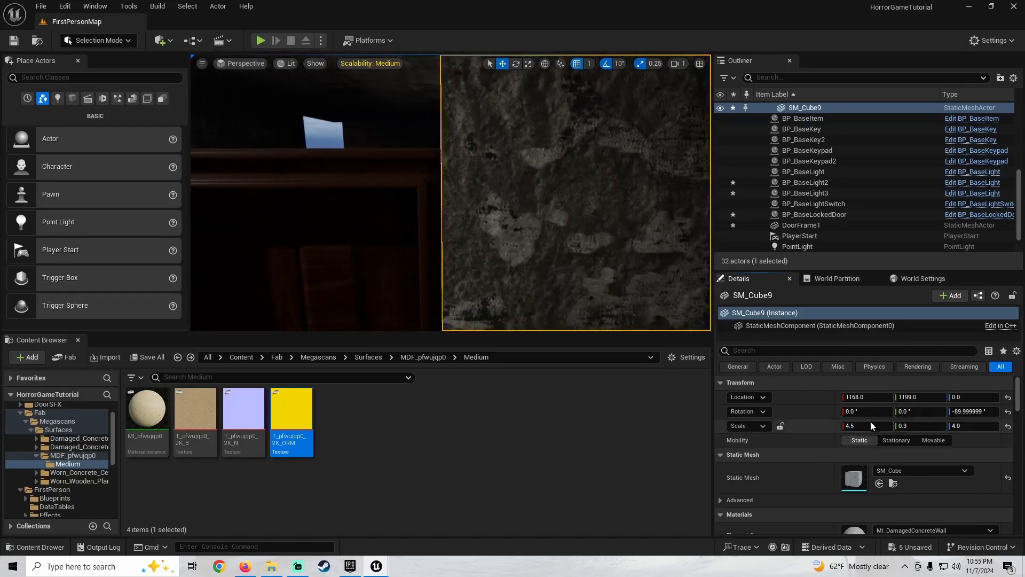
key("Return")
type(".4")
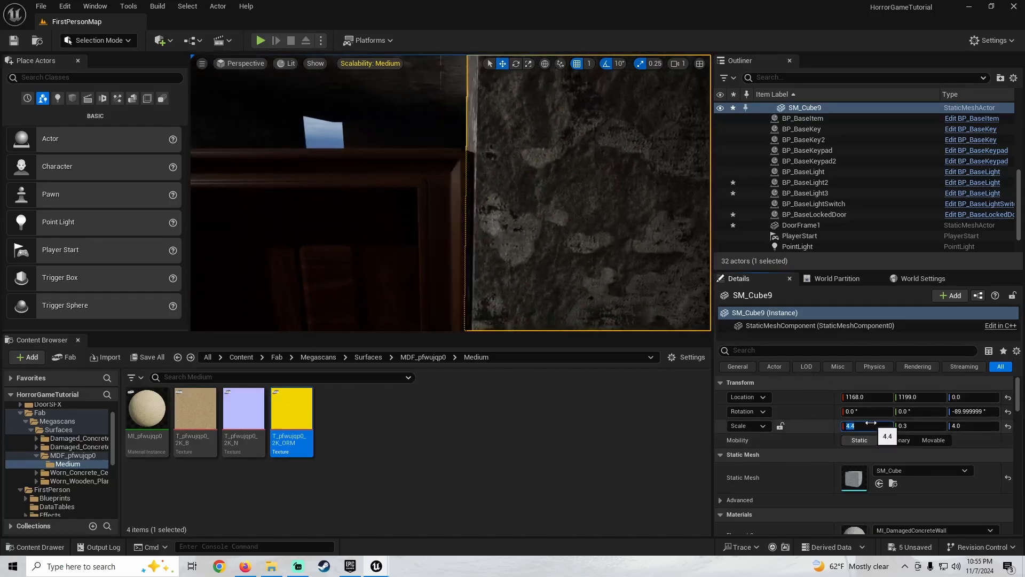
Switch the viewport to Unlit shading and examine the gap between wall segment SM_Cube9 and the door frame
key("Return")
right_click_drag(411, 169, 412, 170)
right_click_drag(464, 141, 464, 141)
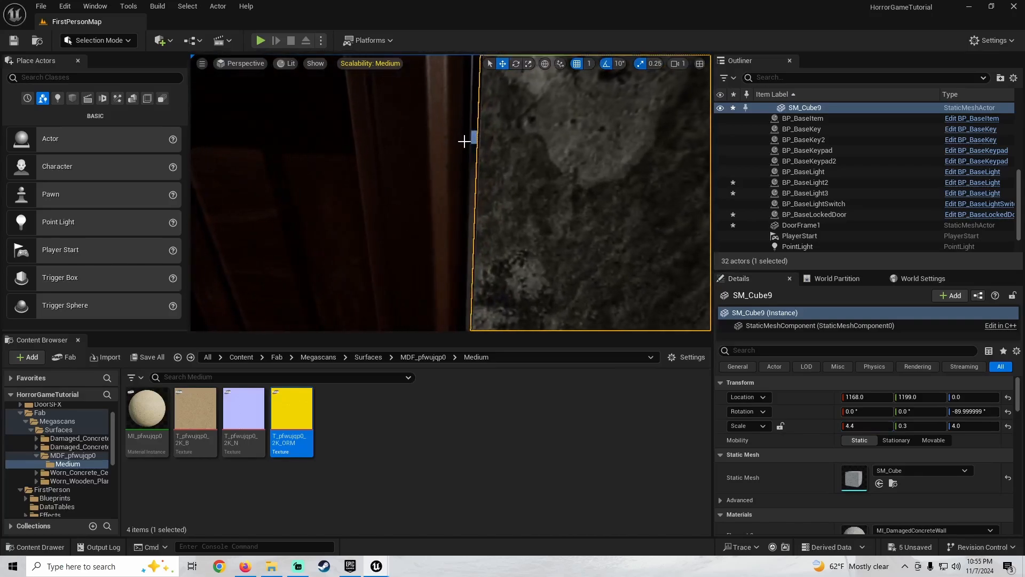
left_click(290, 62)
left_click(302, 116)
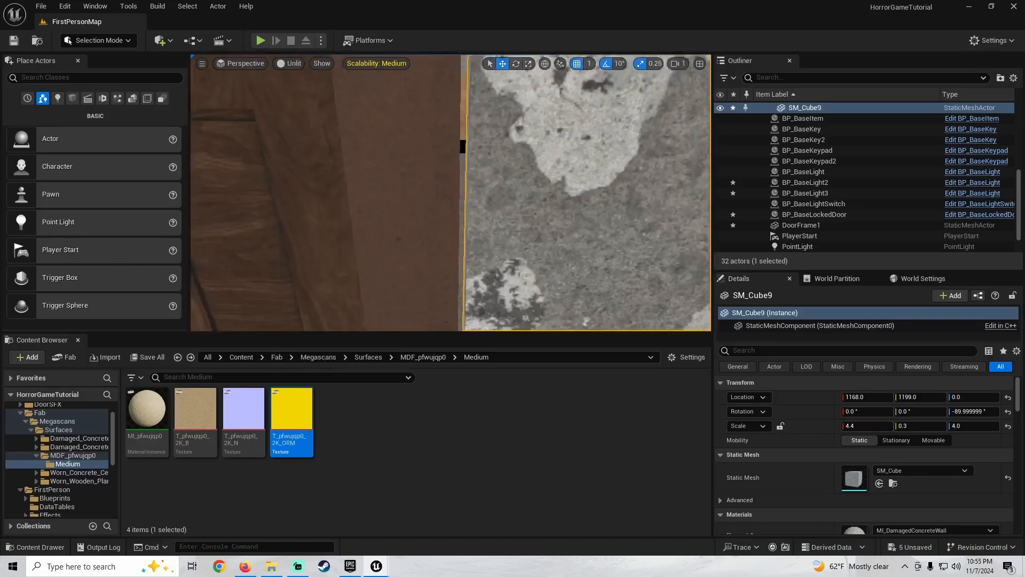
right_click_drag(451, 192, 451, 193)
Set the X scale of wall segment SM_Cube9 to 4.45, refine it to 4.42, and check its edge at the frame
left_click(866, 425)
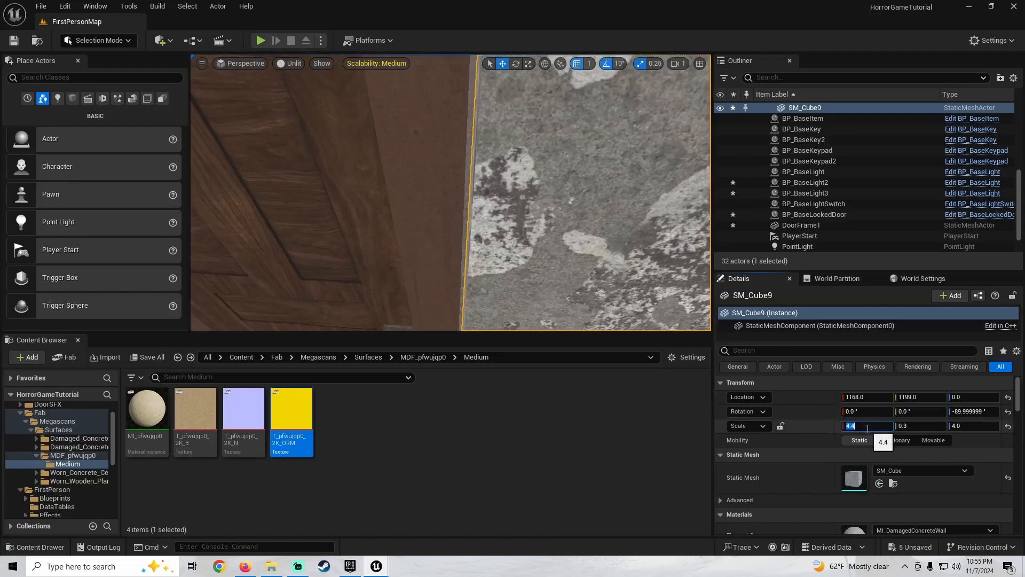
type("4.45")
key("Return")
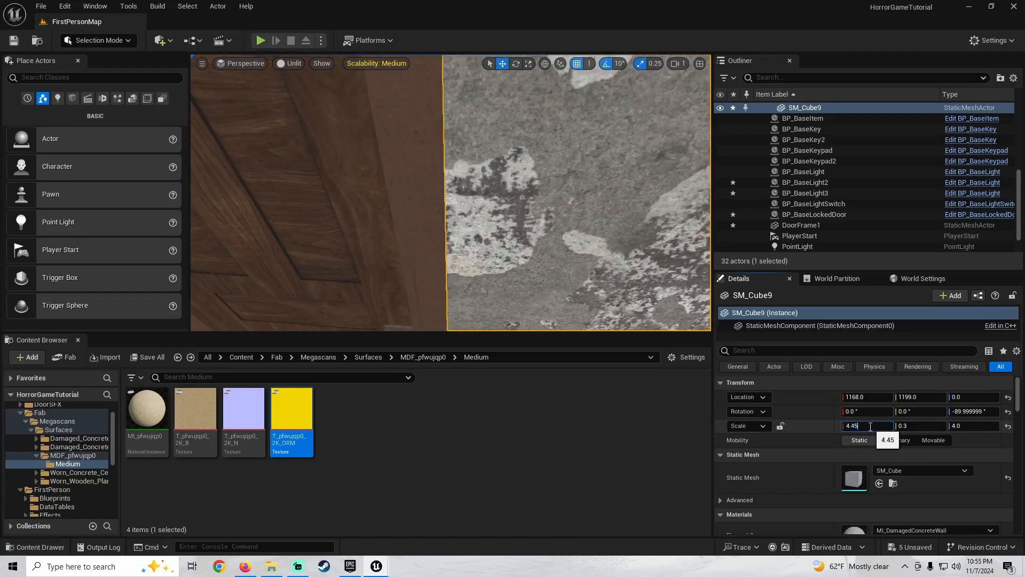
key("Return")
right_click_drag(451, 192, 451, 192)
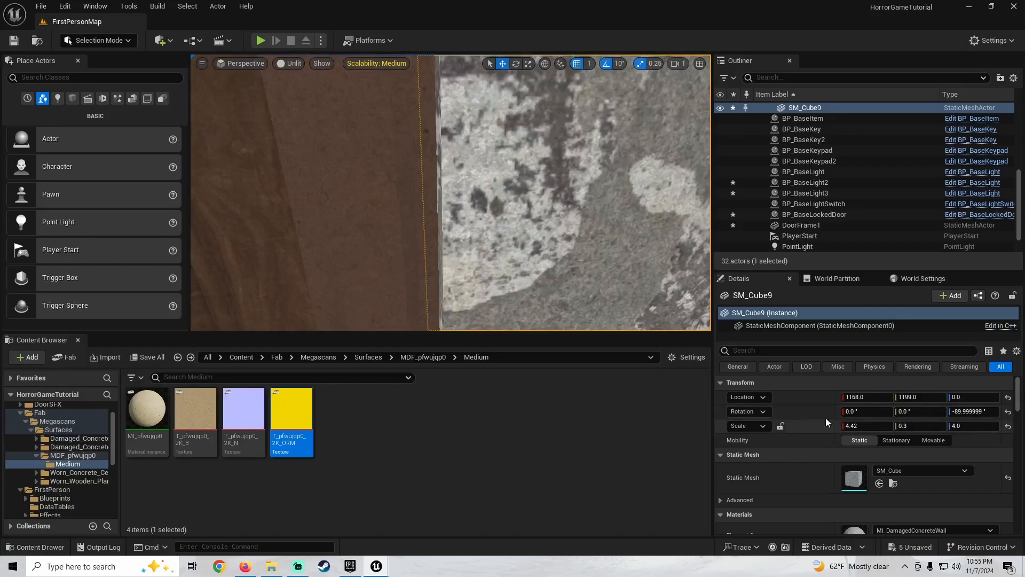
Try an X scale of 4.41 on SM_Cube9, inspect the frame joint, and put the scale back to 4.42
left_click(866, 425)
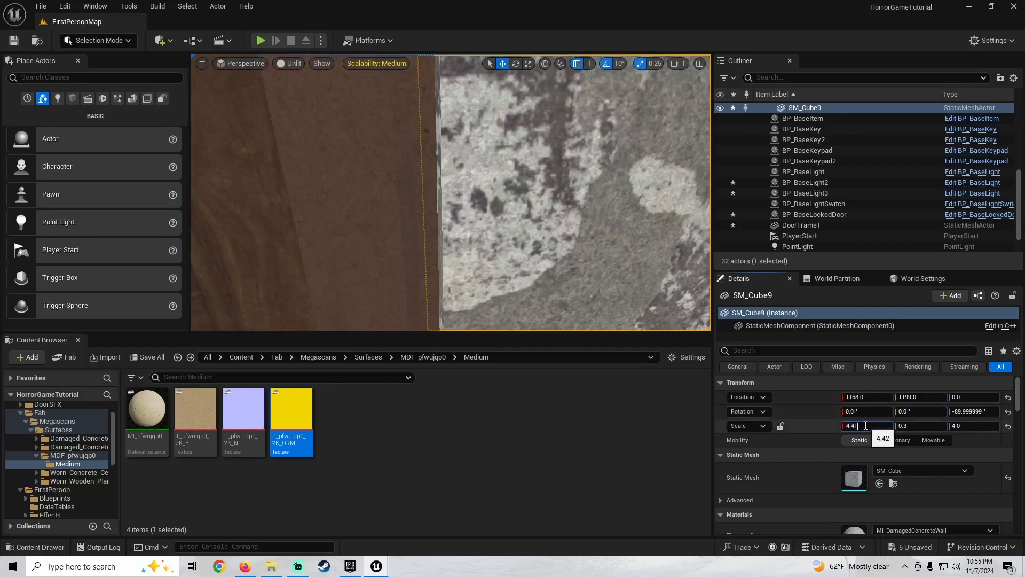
key("Return")
right_click_drag(451, 193, 451, 193)
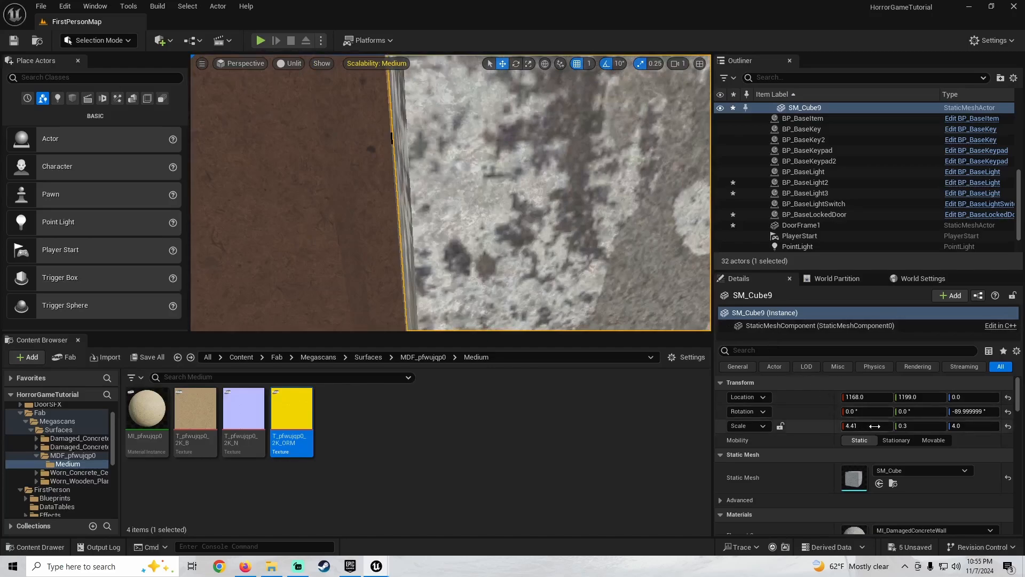
left_click(871, 425)
key("BackSpace")
type("2")
key("Return")
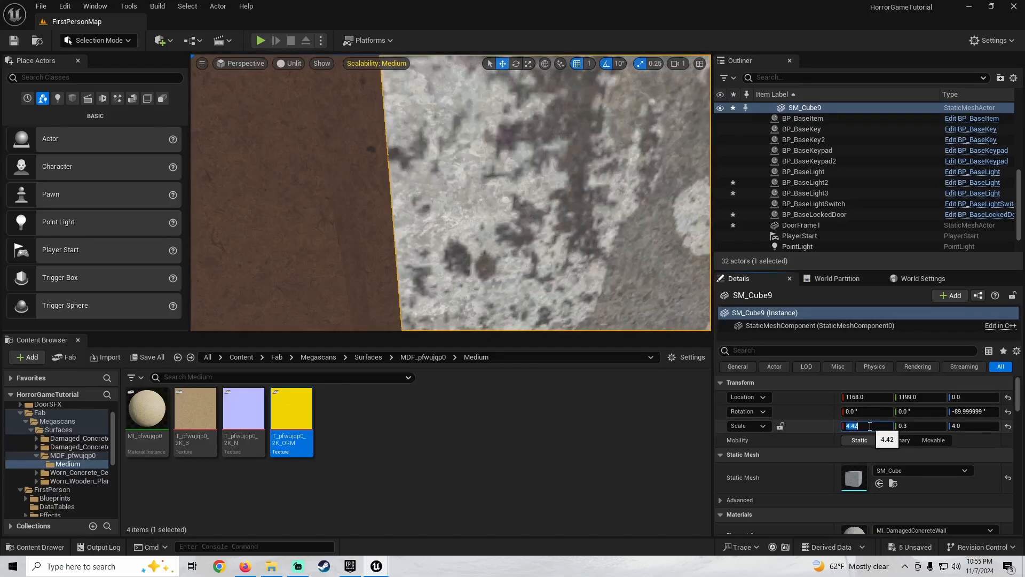
Compare DoorFrame1 with the wall's base, move SM_Cube9 along the X axis to 1182, and return the viewport to Lit shading
right_click_drag(450, 192, 451, 192)
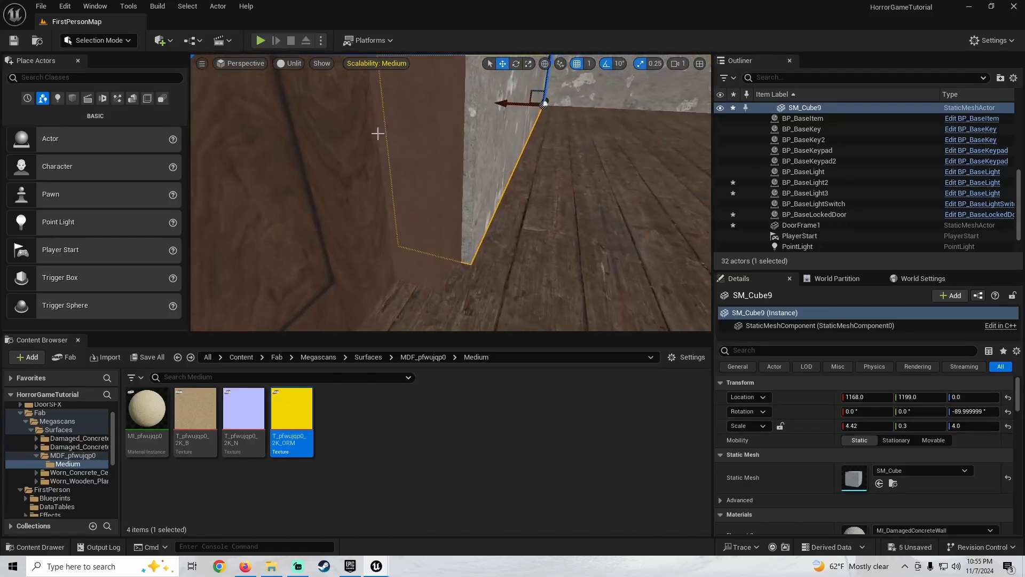
right_click_drag(440, 240, 440, 240)
left_click(440, 241)
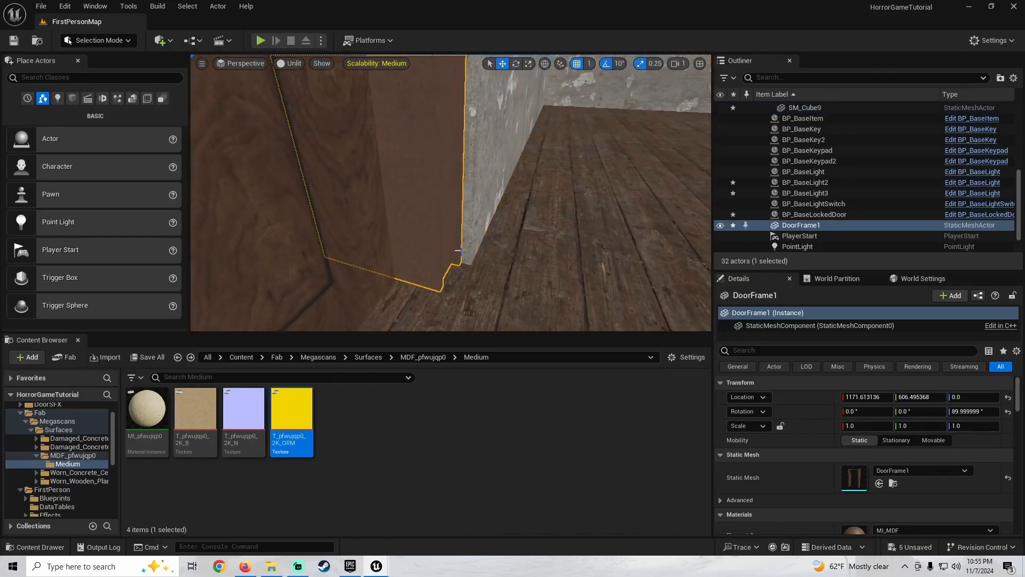
left_click(475, 224)
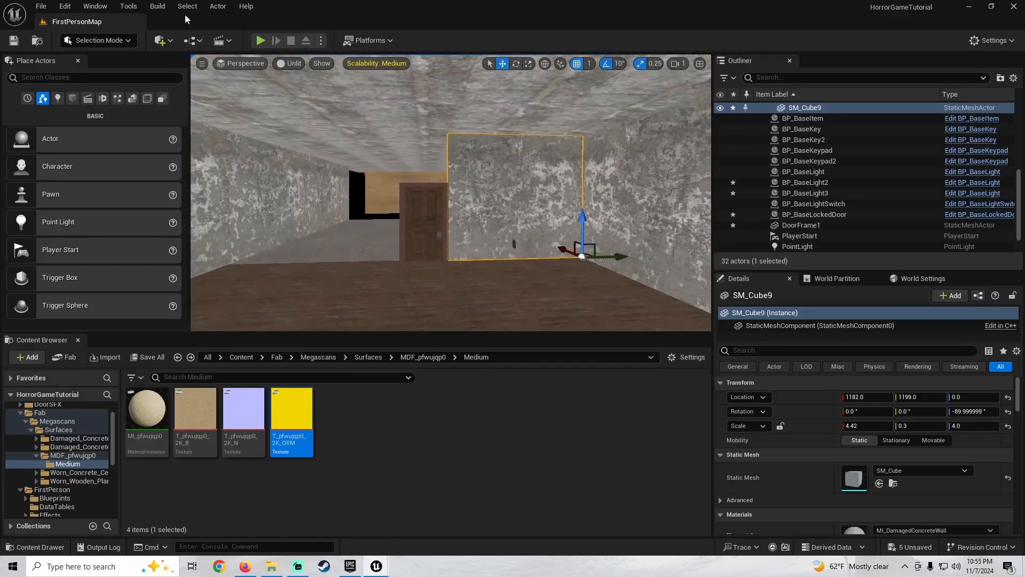
left_click(291, 65)
left_click(317, 115)
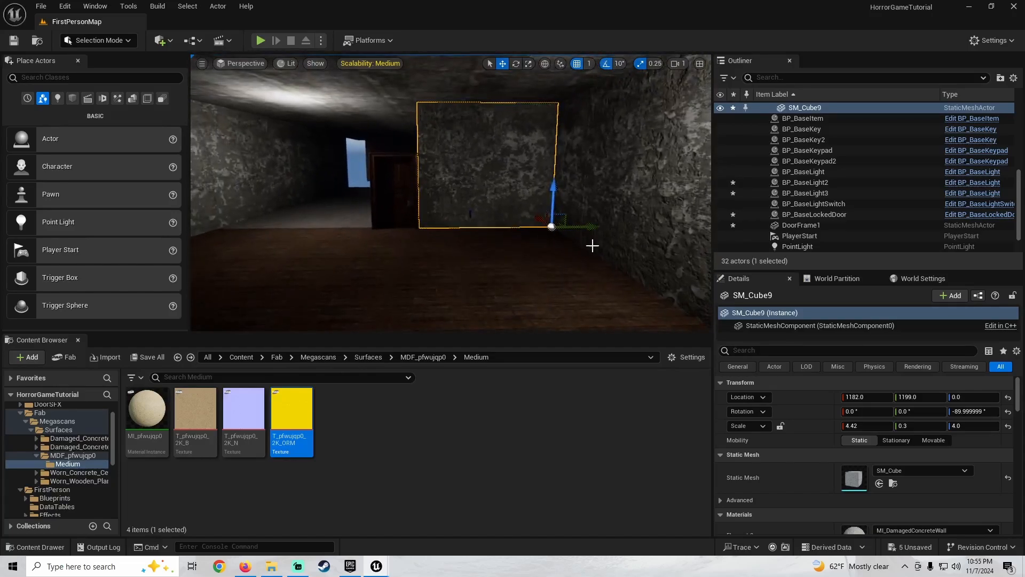
Duplicate wall segment SM_Cube9 along the Y axis to the other side of the door and align the copy at Y 607
left_click_drag(590, 226, 504, 226, "alt")
key("w")
right_click_drag(379, 231, 332, 229)
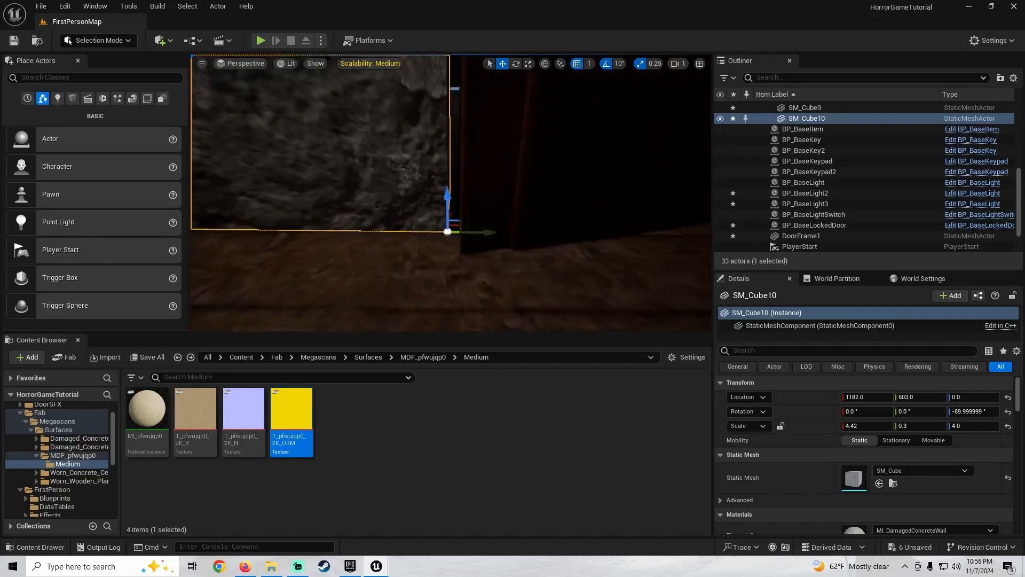
scroll(470, 231, "up", 1)
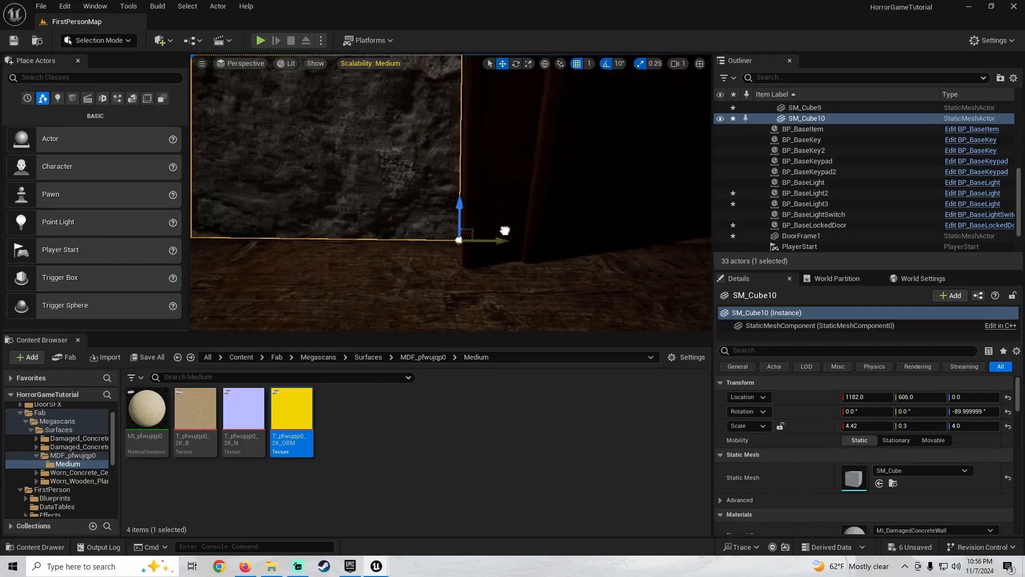
left_click_drag(506, 228, 508, 225)
right_click_drag(508, 225, 478, 238)
key("w")
Lengthen the duplicated wall SM_Cube10 until it meets the side wall, ending with an X scale of 5.1
left_click(869, 425)
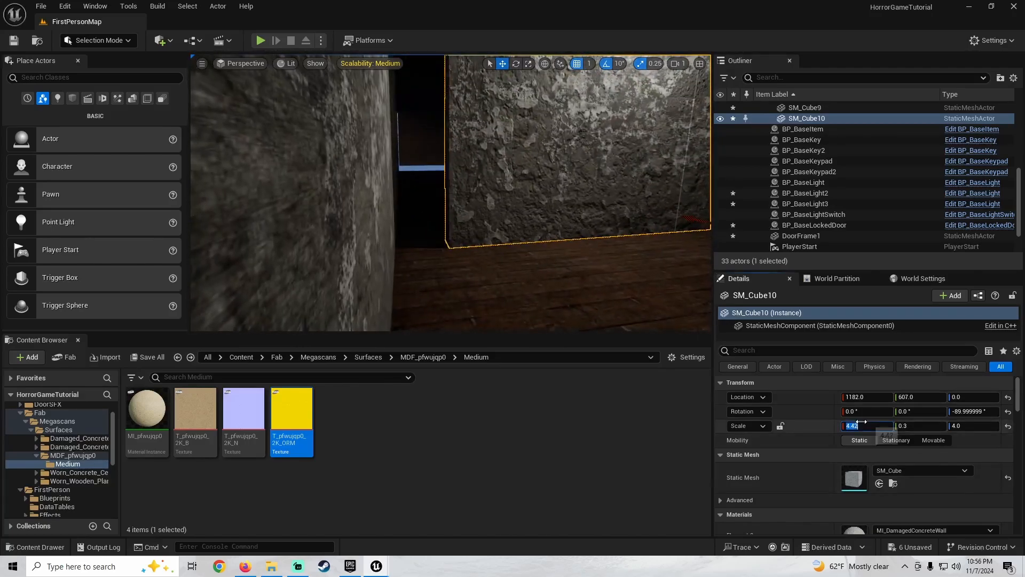
type("4.6")
key("Return")
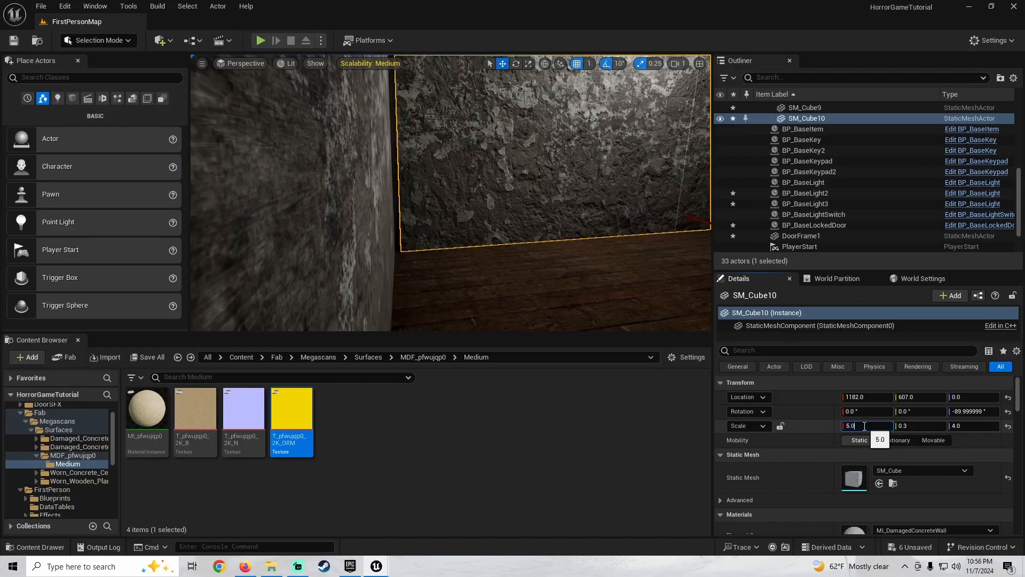
type("5.1")
key("Return")
Select SM_Cube9 again and duplicate it, moving the copy sideways and up above the door frame to about Z 256
key("s")
mouse_move(546, 186)
right_mouse_down()
mouse_move(609, 176)
mouse_move(577, 198)
mouse_move(546, 186)
mouse_move(540, 201)
right_mouse_up()
left_click(546, 186)
key("w")
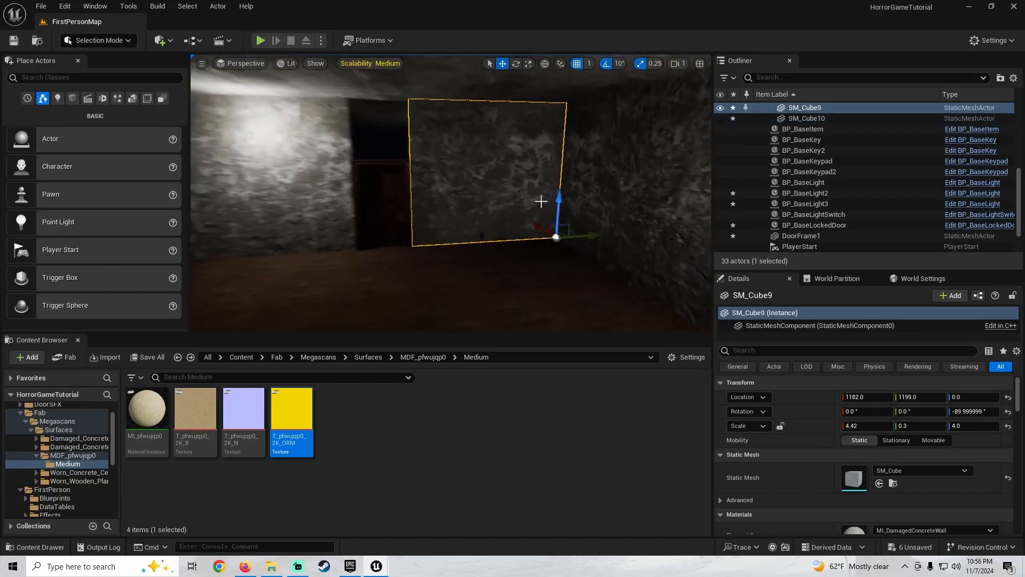
left_click_drag(588, 238, 378, 117, "alt")
key("w")
right_click_drag(377, 117, 363, 80)
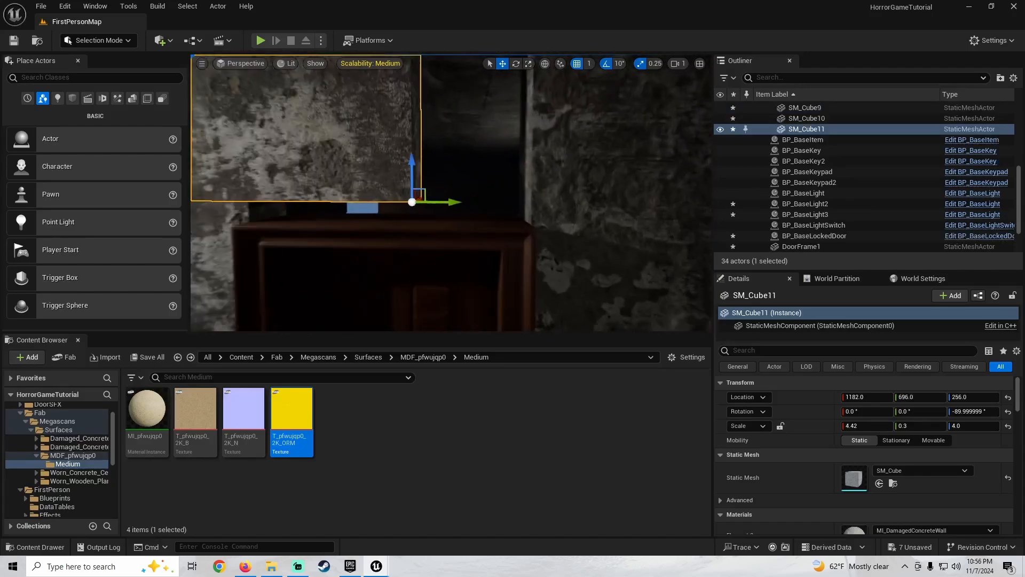
Align the raised wall copy SM_Cube11 with the top of the door frame at Y 757 and Z 244
left_click_drag(442, 213, 577, 205)
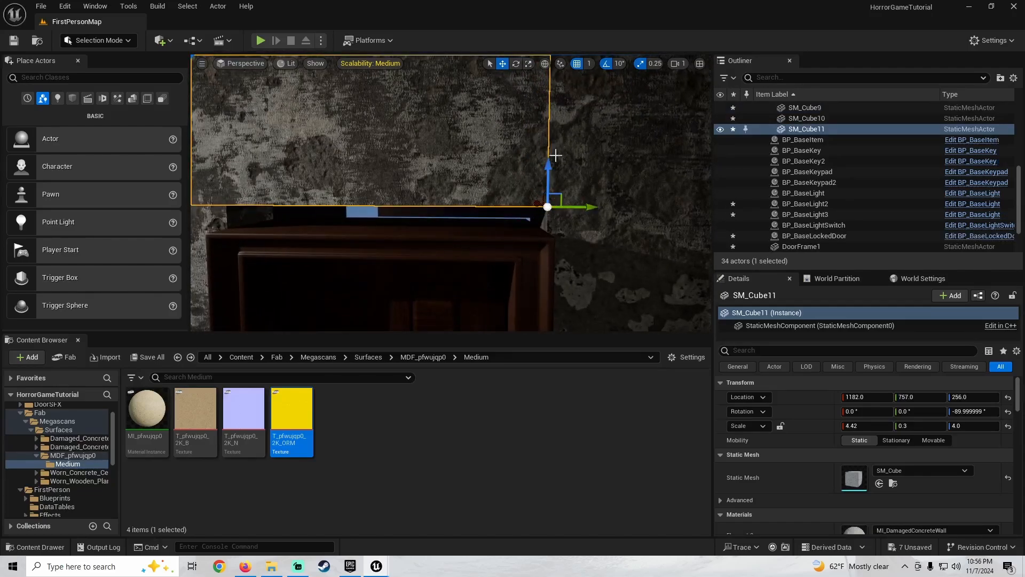
left_click_drag(546, 159, 547, 184)
mouse_move(568, 179)
right_mouse_down()
mouse_move(427, 225)
mouse_move(568, 179)
right_mouse_up()
mouse_move(648, 214)
right_mouse_down()
mouse_move(609, 215)
mouse_move(695, 194)
mouse_move(648, 213)
right_mouse_up()
Narrow SM_Cube11 to the width of the door opening by trying X scales of 1, 1.3 and 1.4, settling on 1.5
left_click(867, 426)
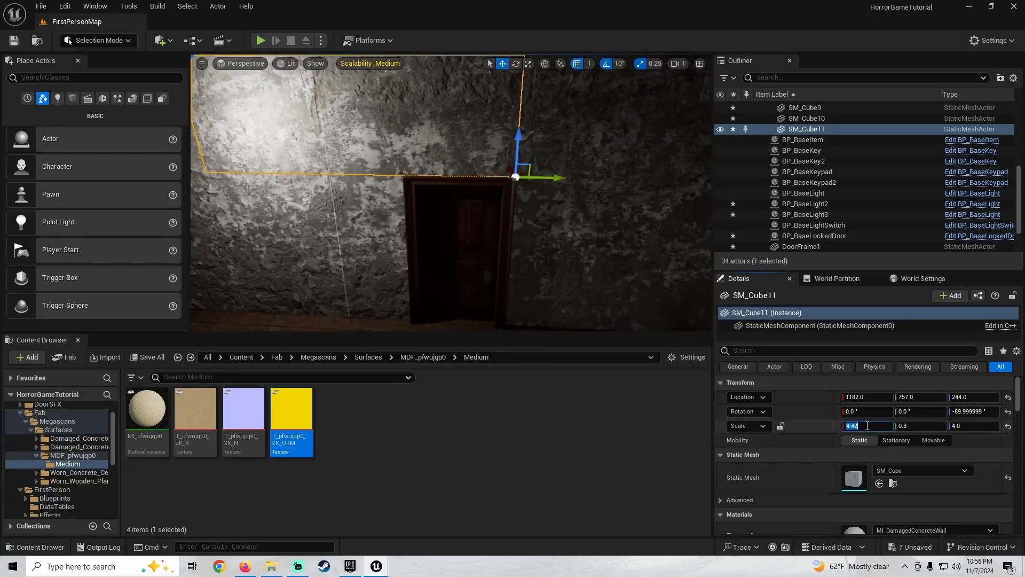
type("1")
key("Return")
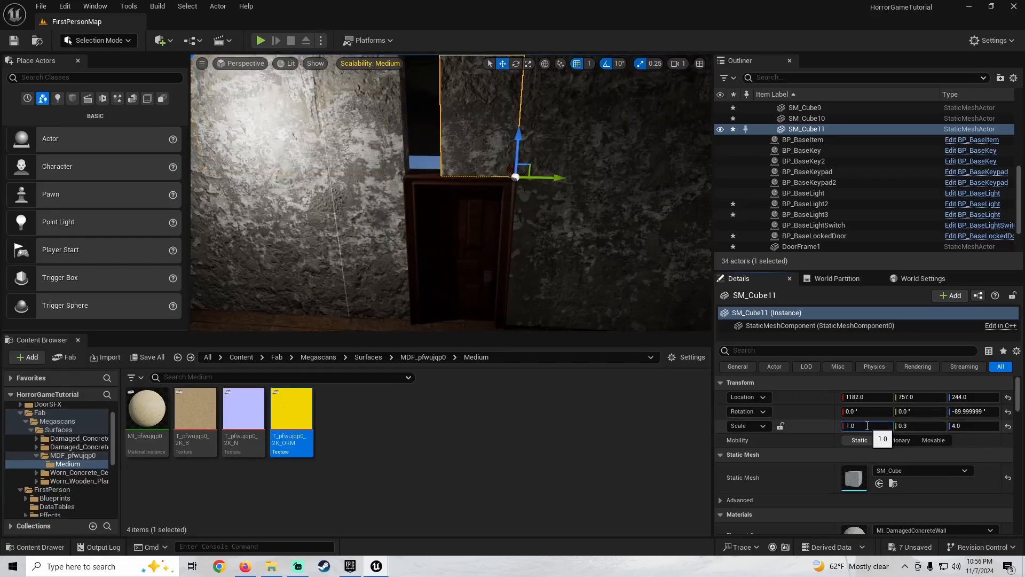
type("1.3")
key("Return")
type("1.4")
key("Return")
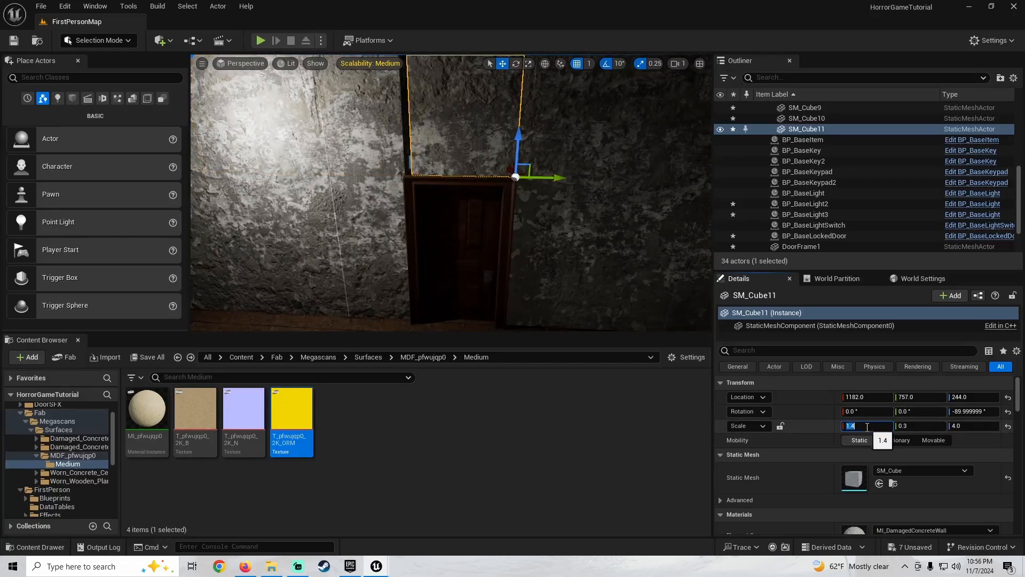
type("1.5")
key("Return")
Shorten the wall piece above the door, setting SM_Cube11's Z scale to 1 and then raising it to 1.5
right_click_drag(555, 267, 497, 246)
key("w")
right_click_drag(433, 245, 433, 219)
key("w")
key("s")
key("s")
type("w1")
key("Return")
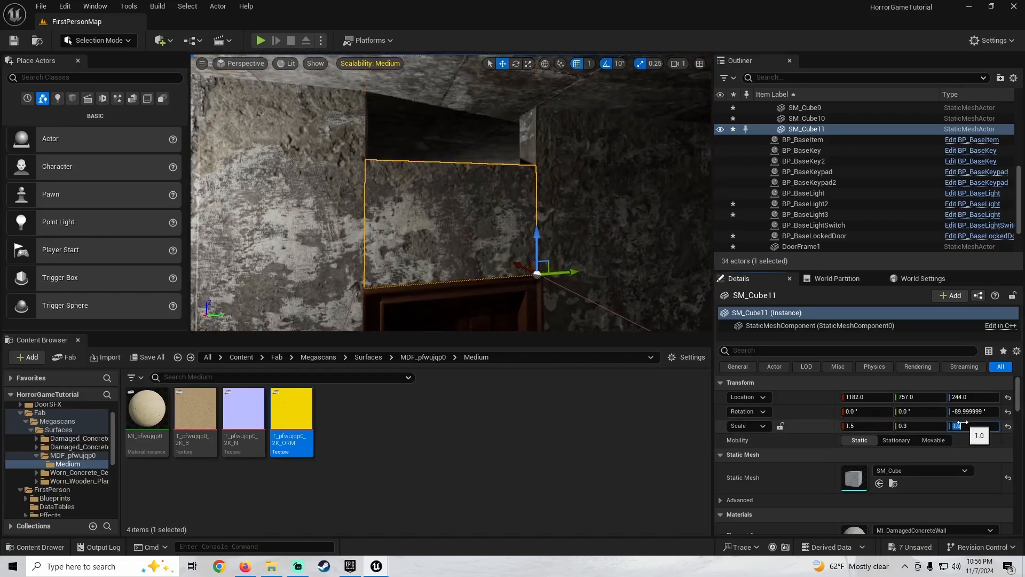
type("1.5")
key("Return")
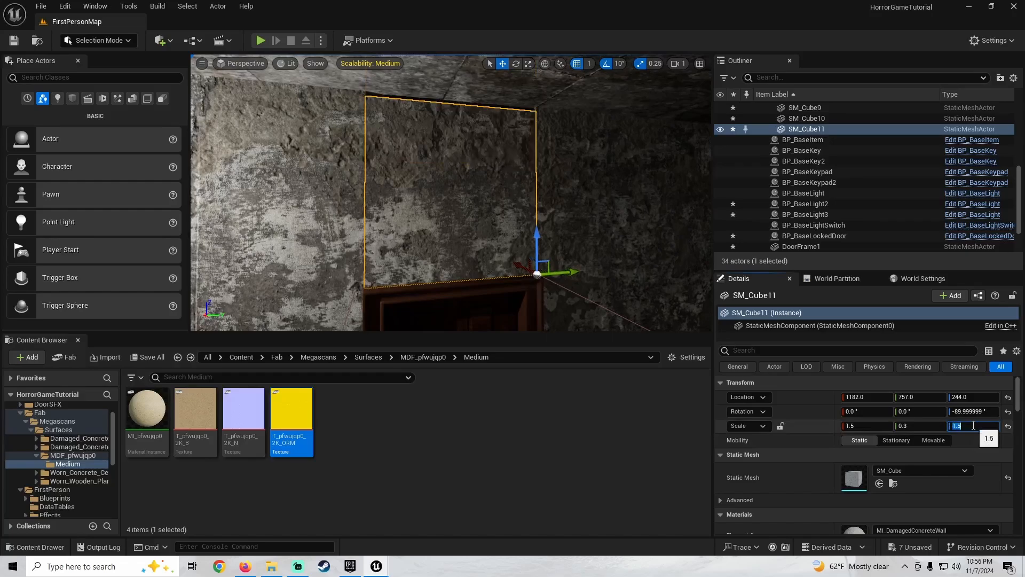
Fit SM_Cube11 up to the ceiling by trying a Z scale of 1.6 and refining it to 1.55
key("BackSpace")
type("6")
key("Return")
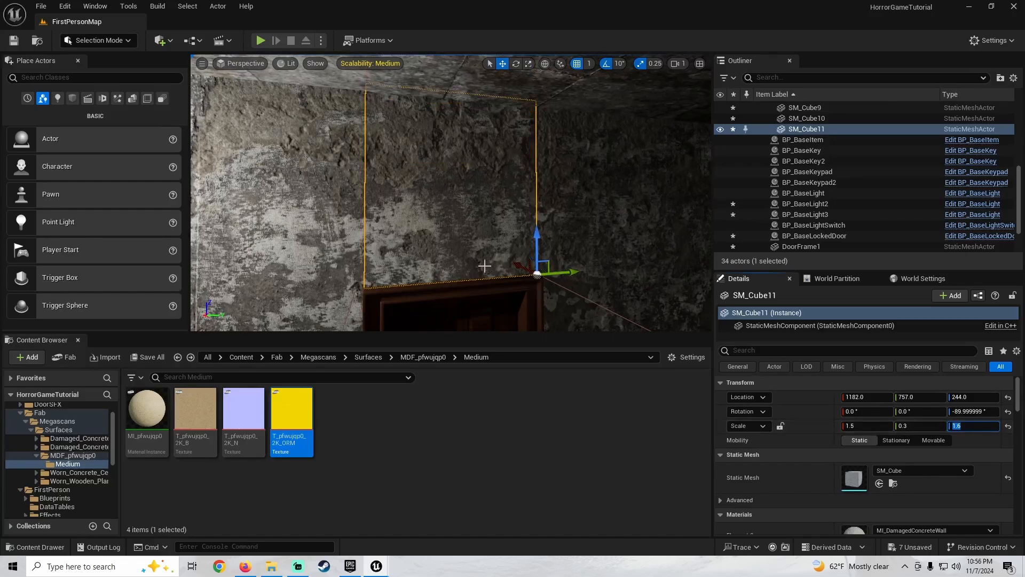
type("1")
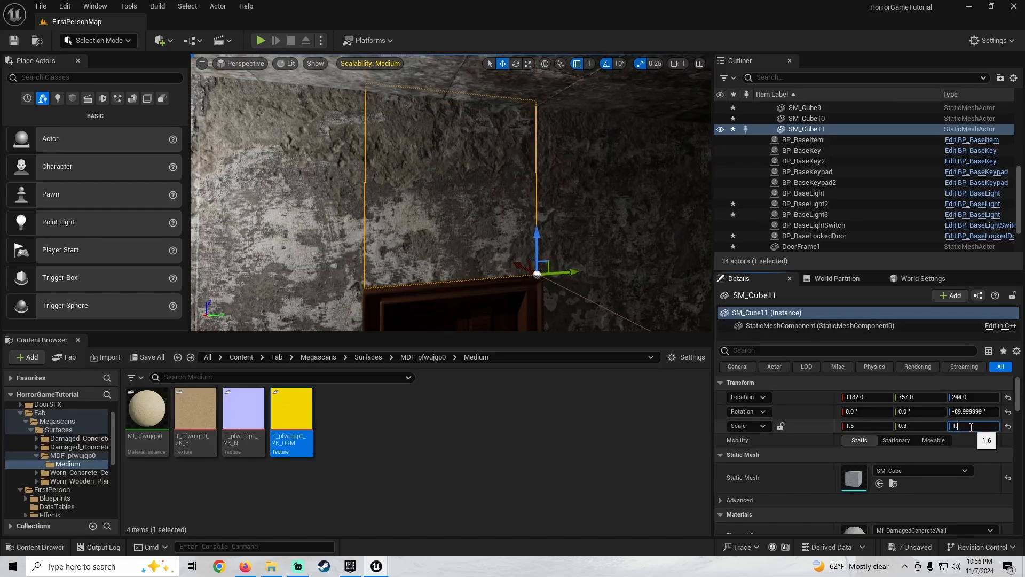
type(".55")
key("Return")
Toggle game view and examine the completed wall around the door and the surrounding room
key("s")
right_click_drag(587, 241, 699, 251)
mouse_move(501, 200)
right_mouse_down()
mouse_move(604, 203)
mouse_move(501, 200)
right_mouse_up()
key("w")
key("s")
key("g")
right_click_drag(492, 249, 550, 248)
key("w")
right_click_drag(395, 251, 336, 211)
Select BP_BaseKeypad2, move it along the X axis to about 1349 beyond the door wall, and adjust its position there
left_click(408, 255)
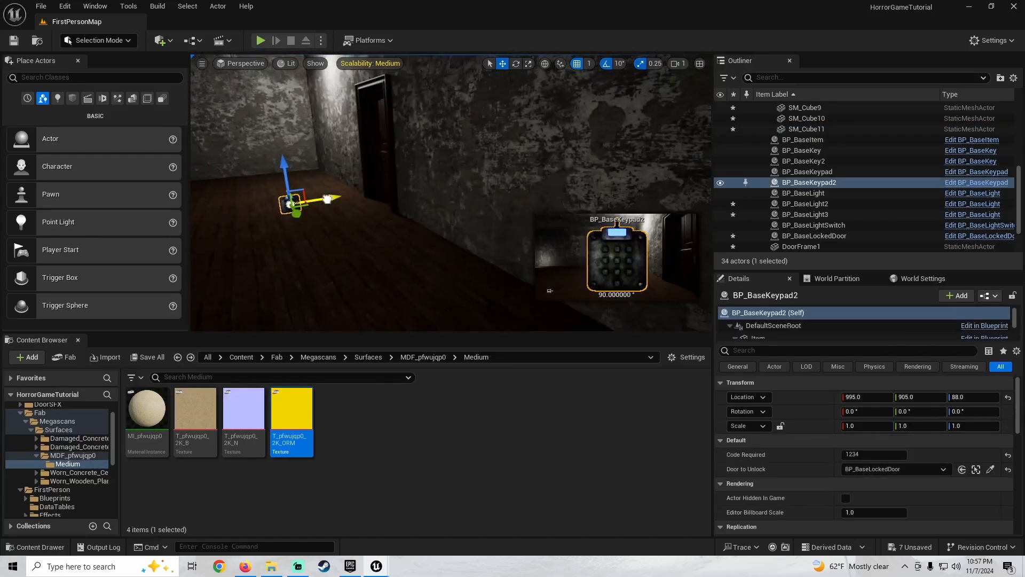
left_click_drag(327, 199, 539, 164)
right_click_drag(539, 164, 565, 149)
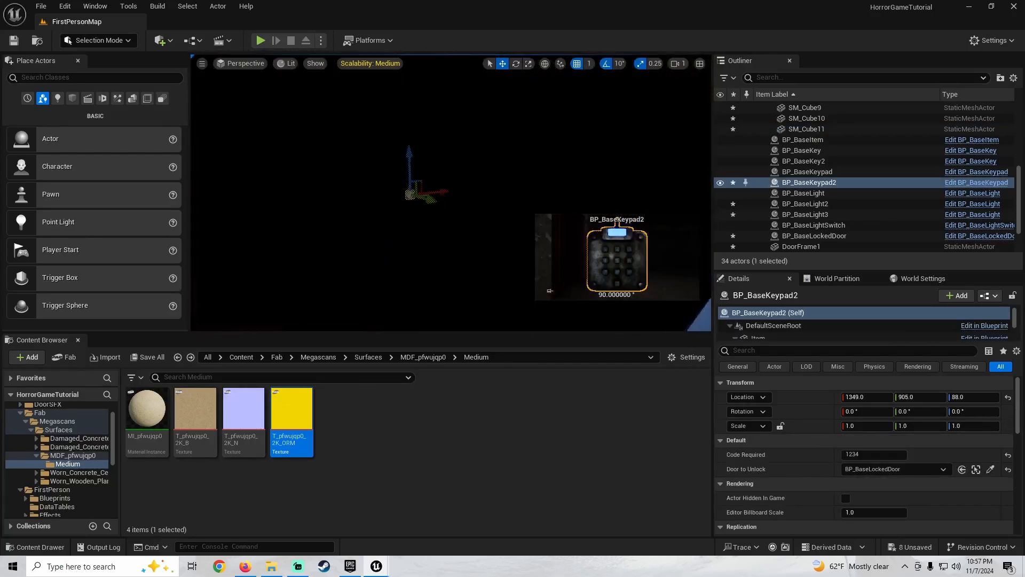
mouse_move(497, 181)
right_mouse_down()
mouse_move(521, 181)
mouse_move(470, 184)
mouse_move(496, 181)
mouse_move(480, 176)
right_mouse_up()
right_click_drag(417, 214, 611, 192)
key("w")
left_click_drag(661, 185, 466, 170)
right_click_drag(466, 171, 225, 155)
Select wall segment SM_Cube10, view the door wall, and save all modified level and asset files
left_click(372, 213)
right_click_drag(372, 214, 406, 209)
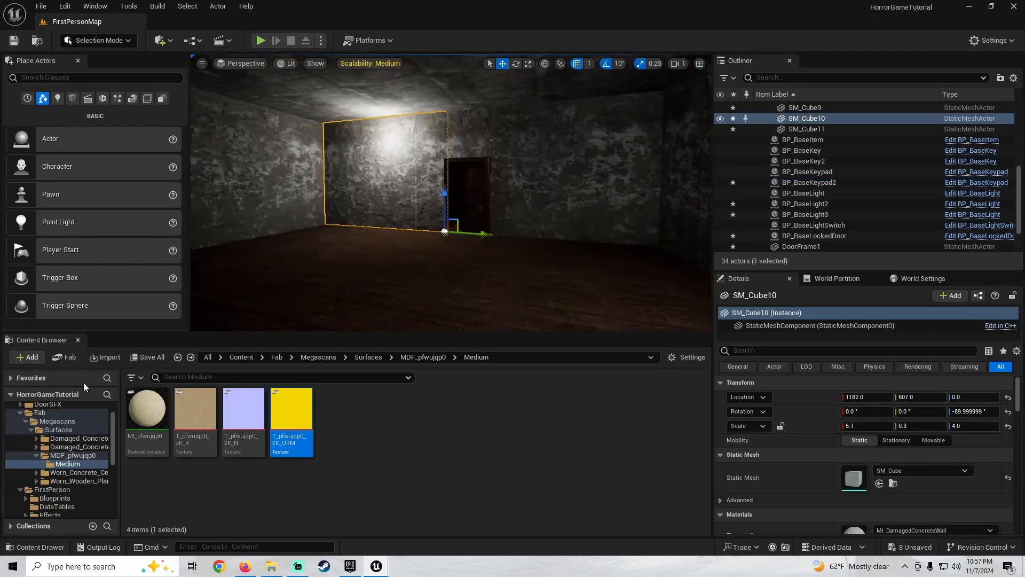
left_click(149, 357)
left_click(597, 405)
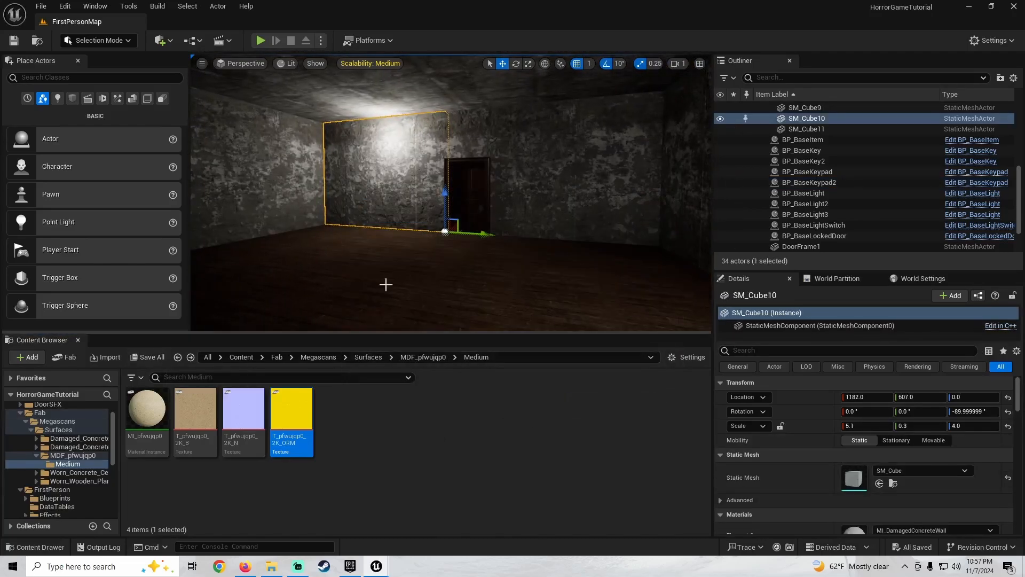
Go to the project's Fab content folder and open the Fab asset library from there
right_click_drag(385, 285, 395, 283)
scroll(21, 444, "up", 2)
left_click(21, 443)
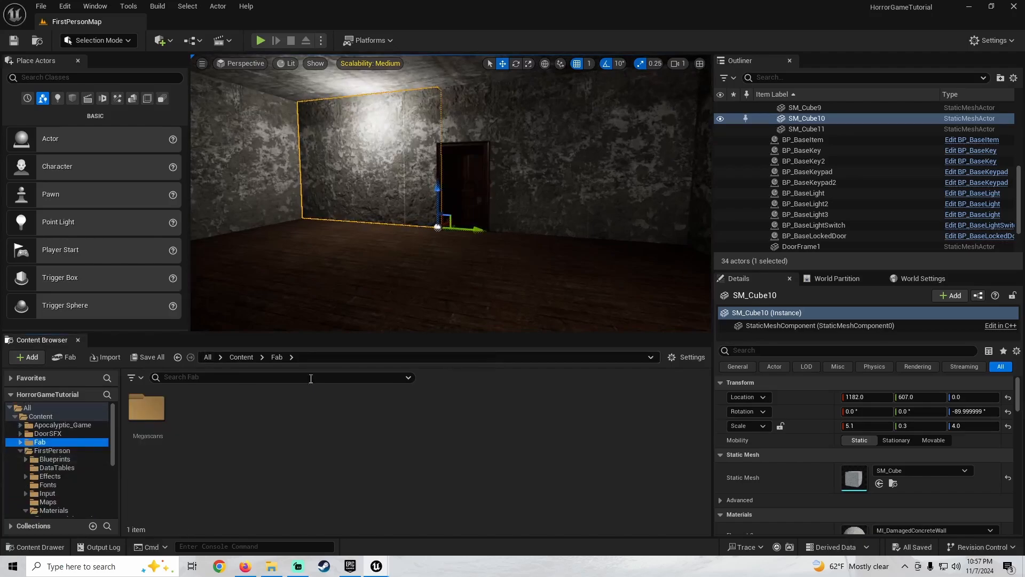
right_click(277, 453)
left_click(337, 83)
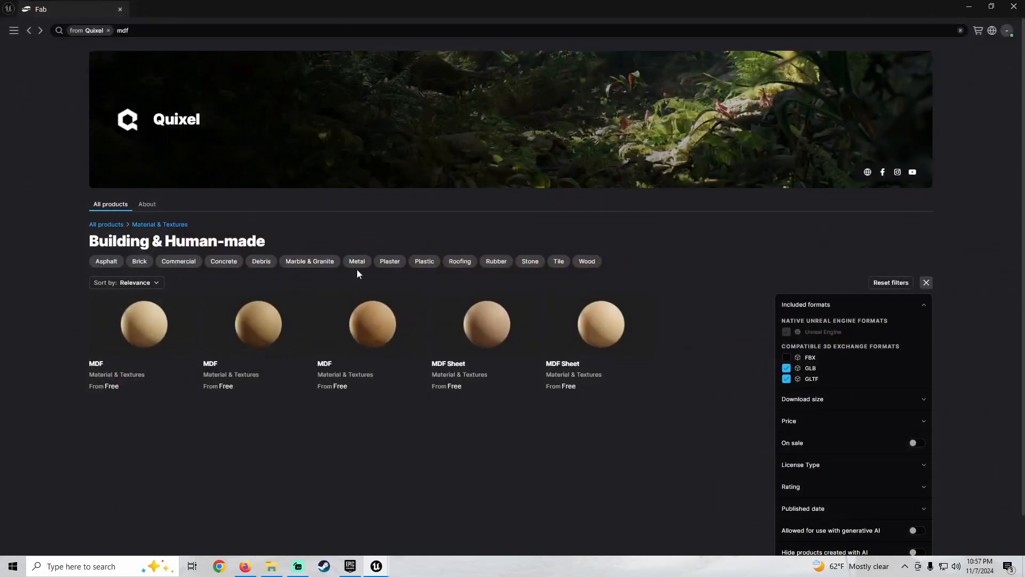
Search the Quixel building materials for "wallpaper", then broaden the search to "wall"
left_click(144, 29)
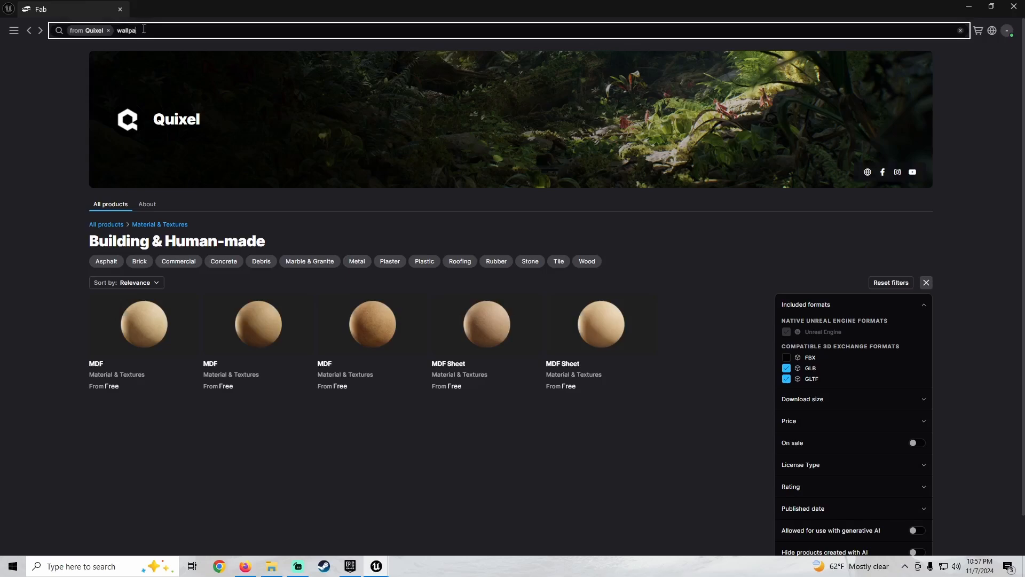
type("wallpaper")
key("Return")
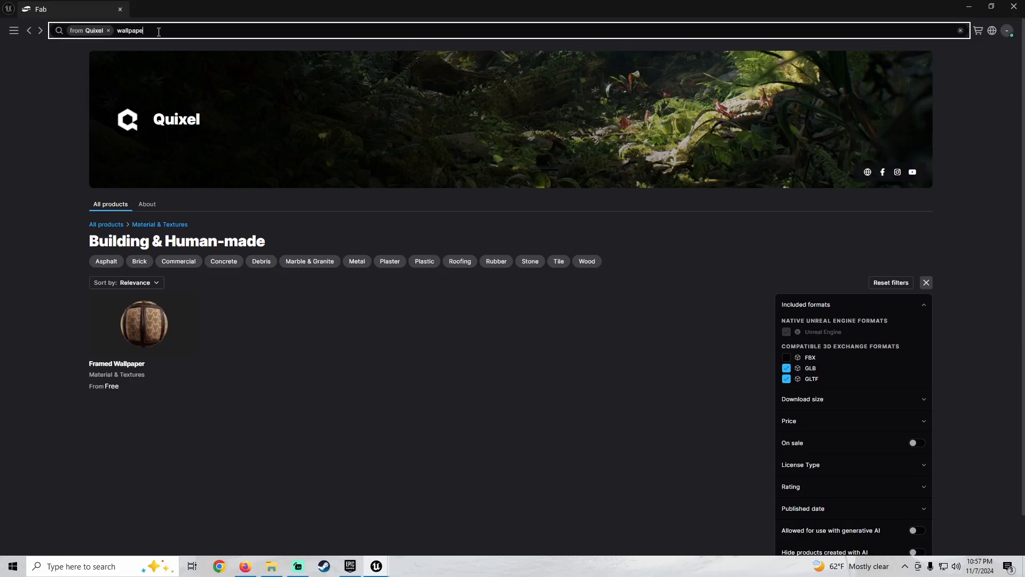
key("Return")
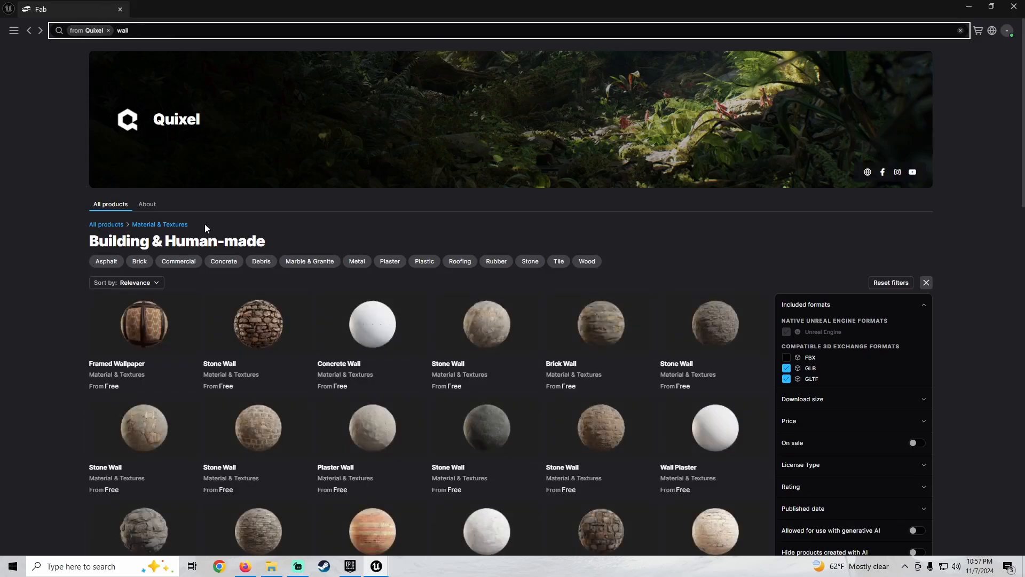
Look through the Quixel building materials found for "wall" for a suitable wall surface
scroll(113, 309, "down", 5)
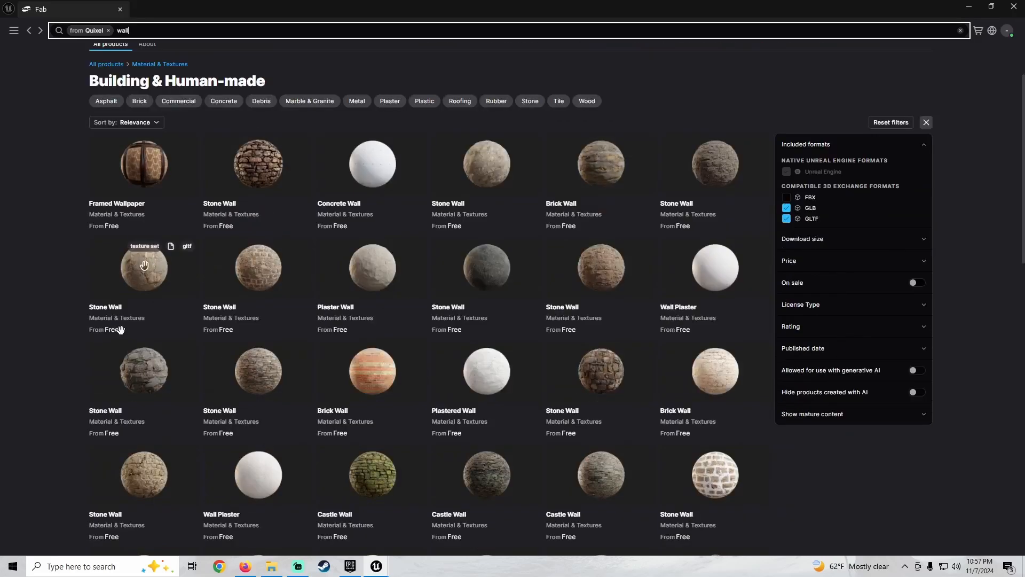
scroll(118, 320, "down", 15)
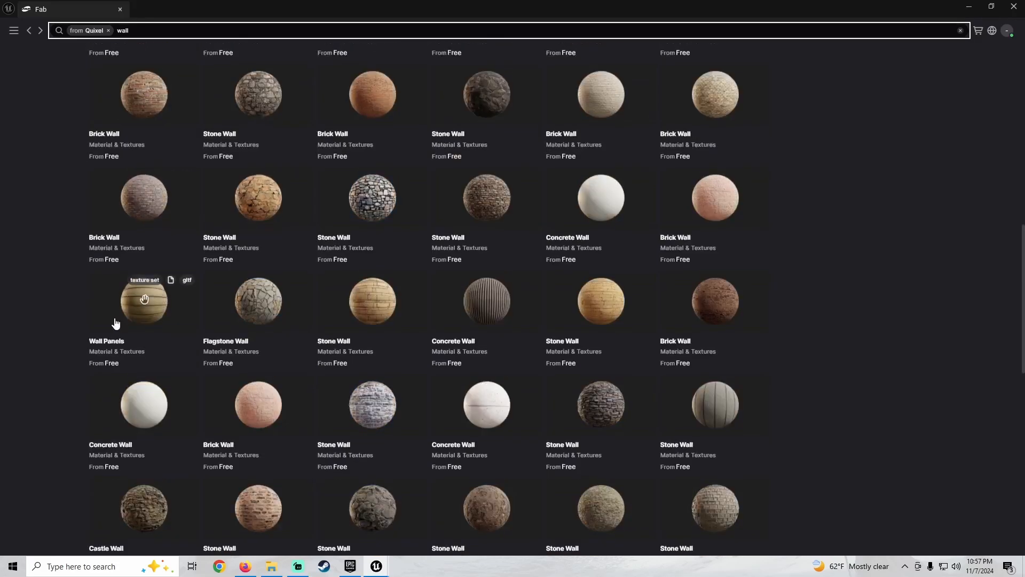
scroll(73, 299, "down", 6)
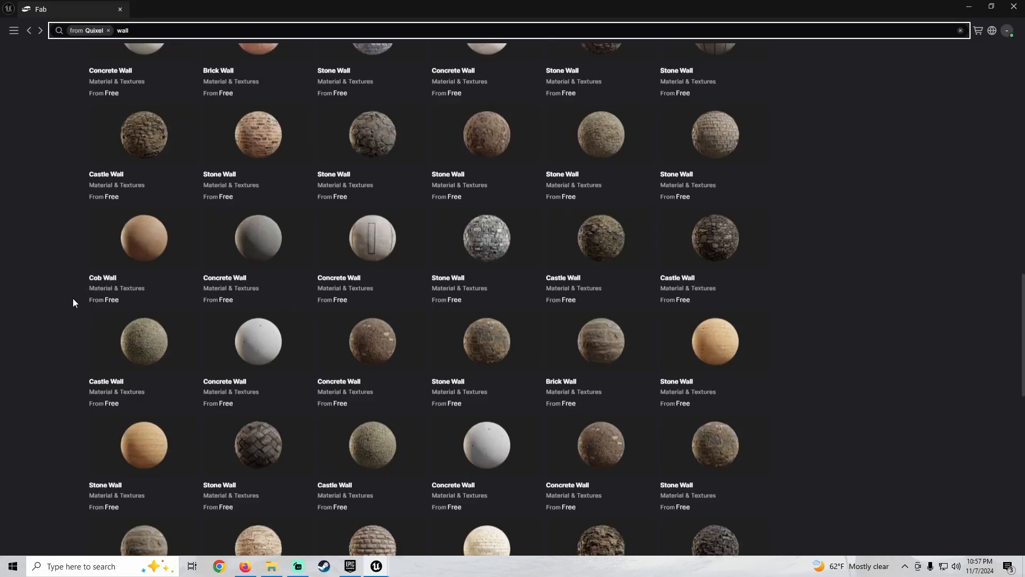
scroll(72, 307, "down", 10)
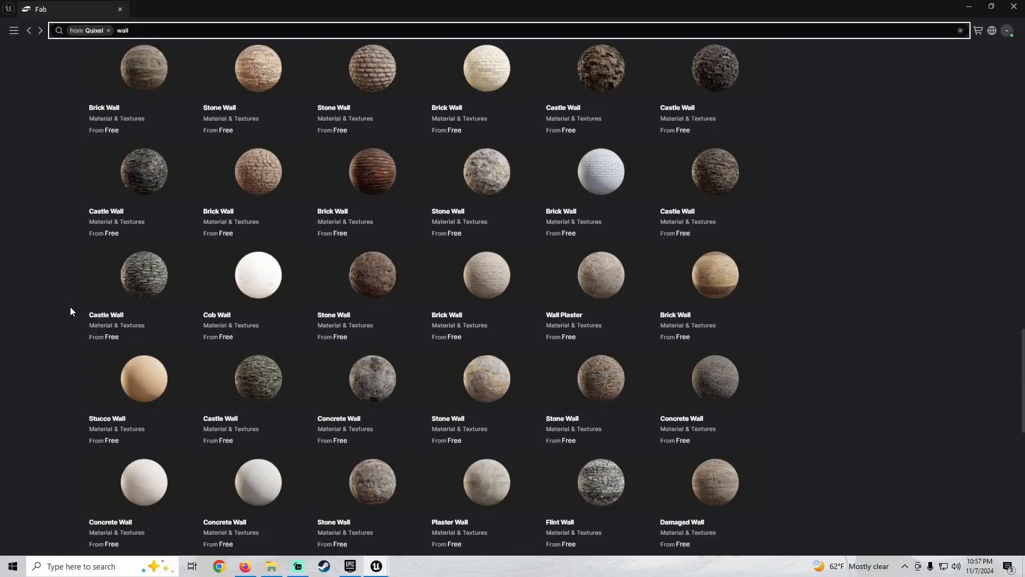
scroll(69, 306, "down", 5)
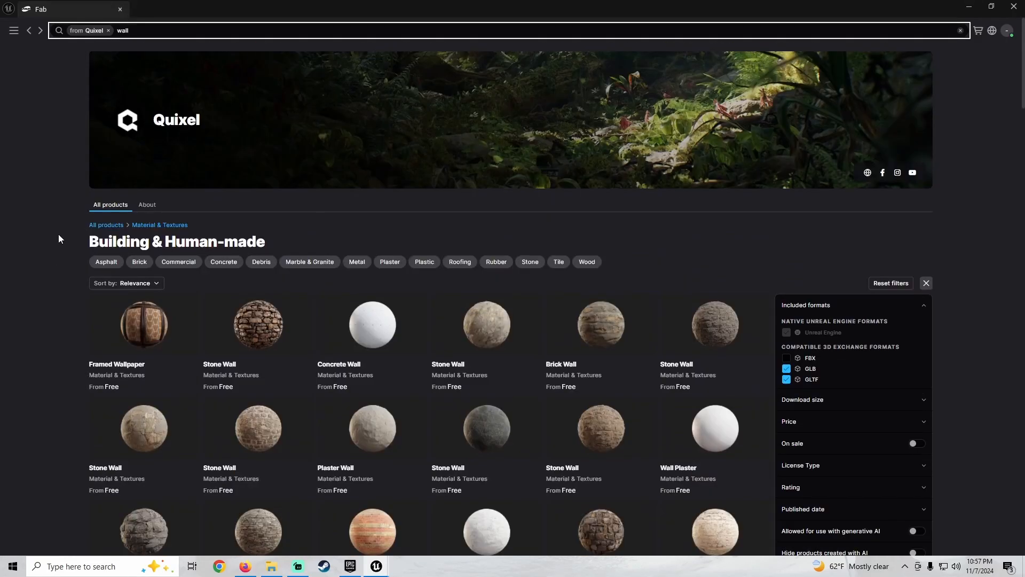
Hide the filter options and examine the full range of Quixel wall materials, including plaster, paint and concrete surfaces
left_click(926, 283)
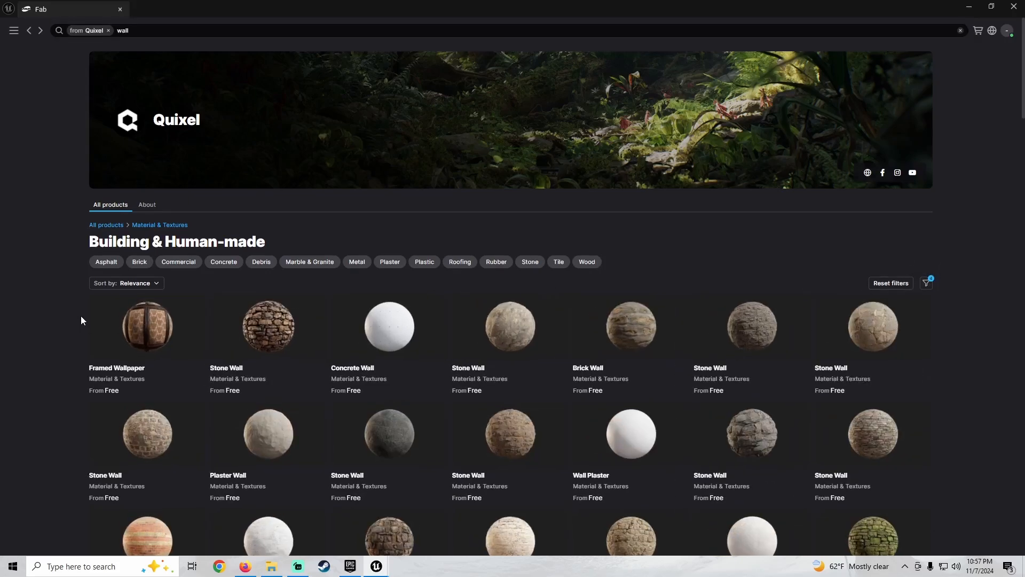
scroll(81, 320, "down", 8)
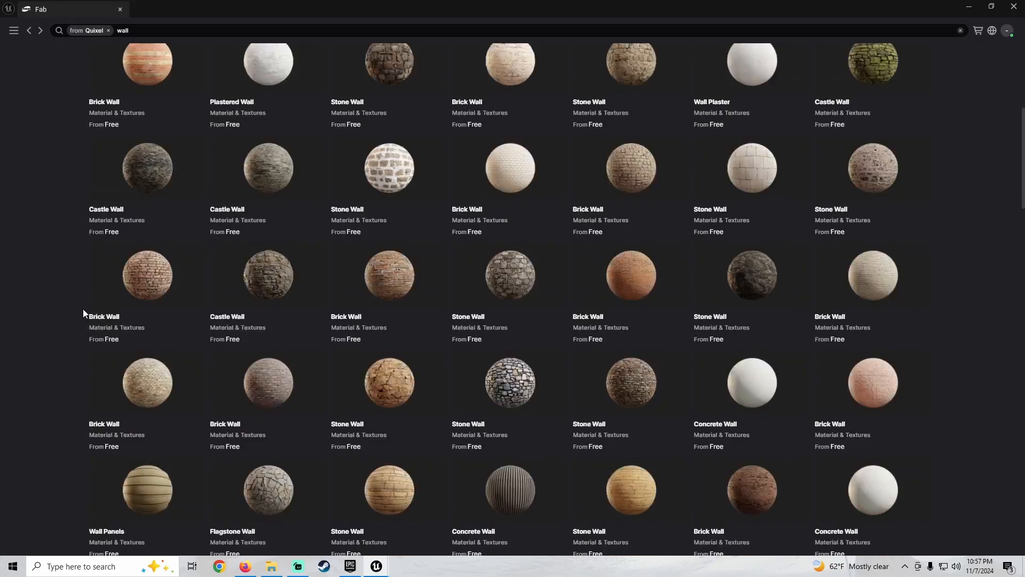
scroll(63, 252, "up", 8)
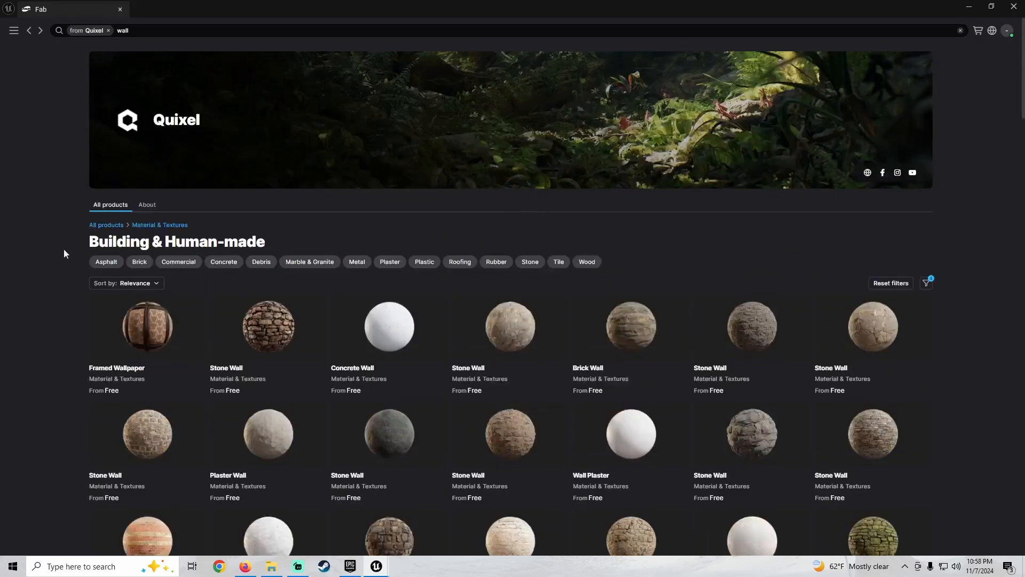
left_click(158, 28)
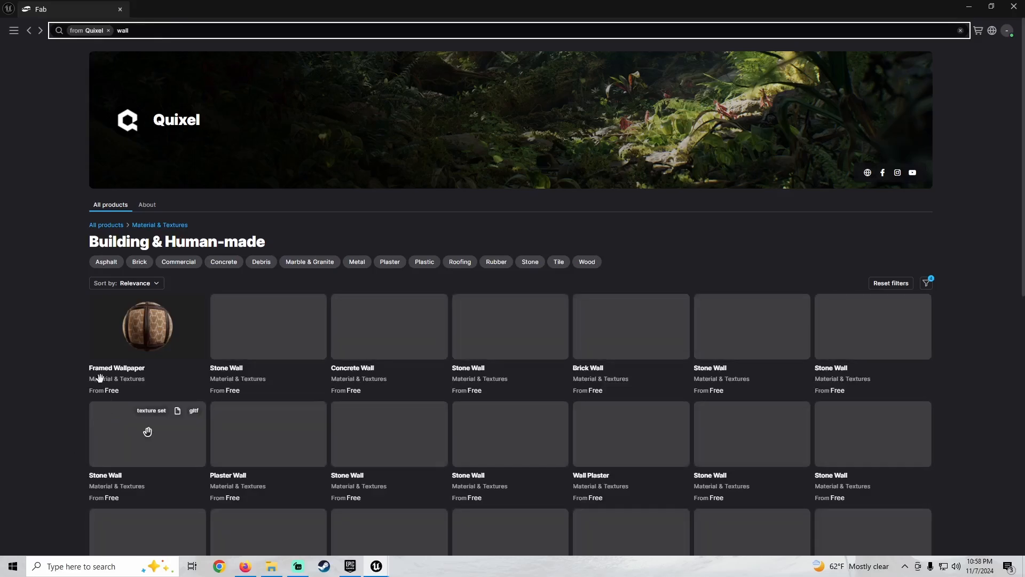
scroll(96, 353, "down", 2)
scroll(828, 321, "down", 5)
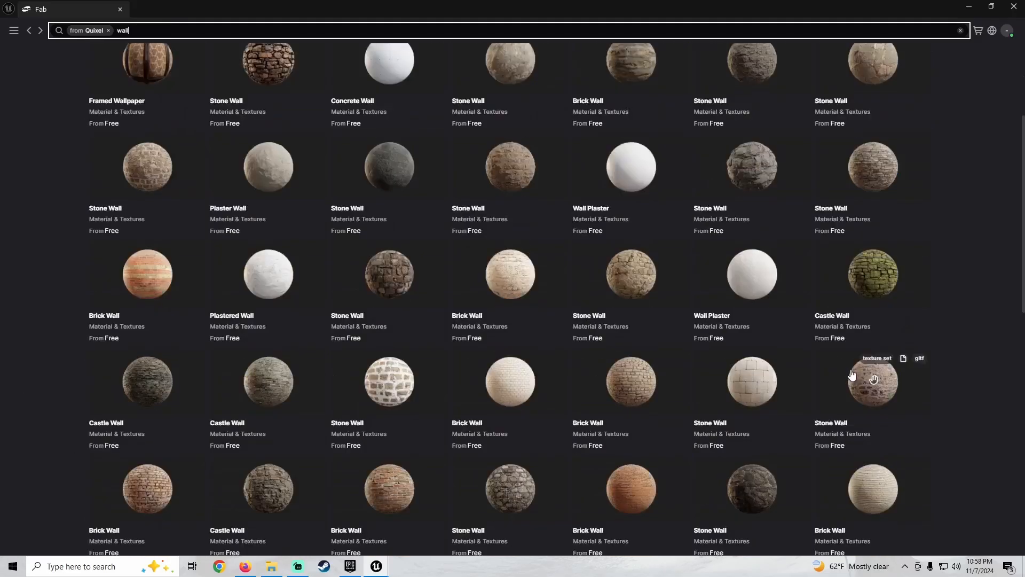
scroll(827, 363, "down", 12)
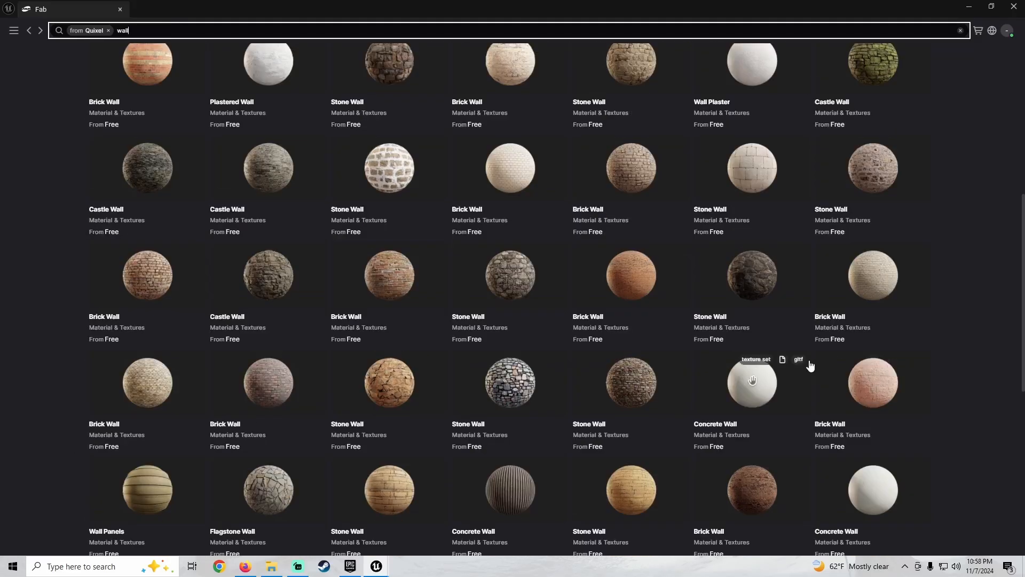
scroll(791, 363, "down", 10)
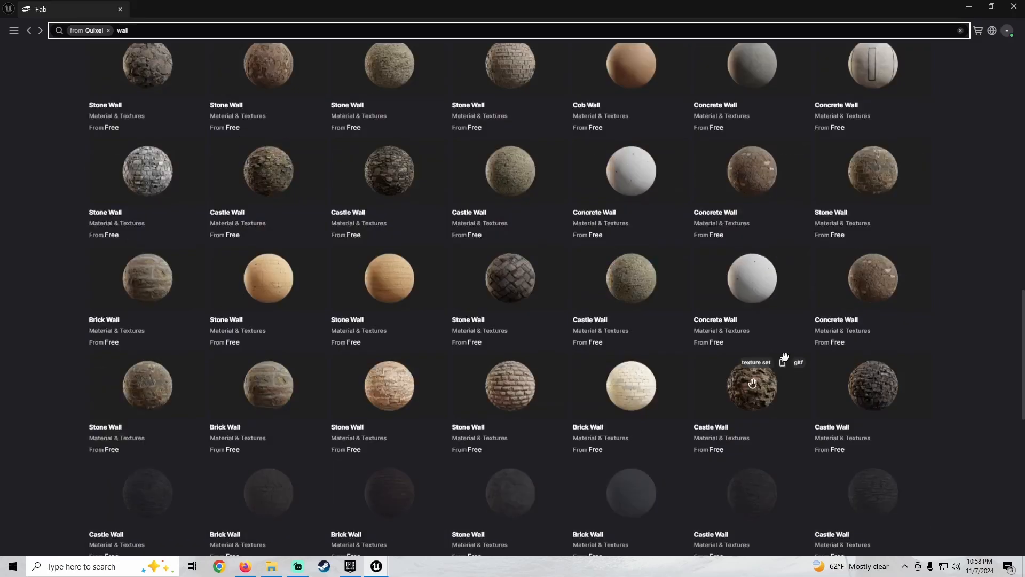
scroll(783, 363, "down", 5)
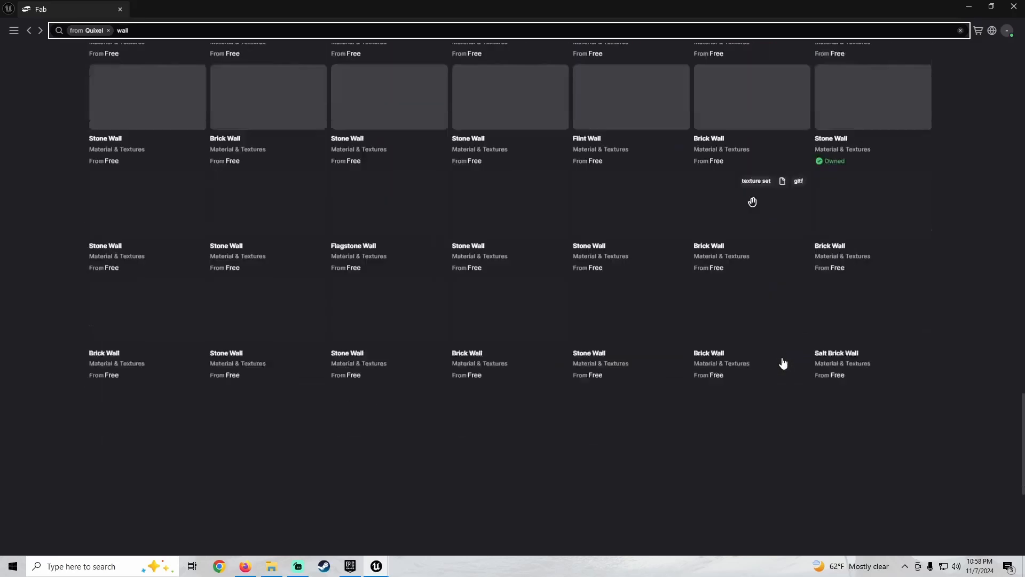
scroll(781, 356, "up", 1)
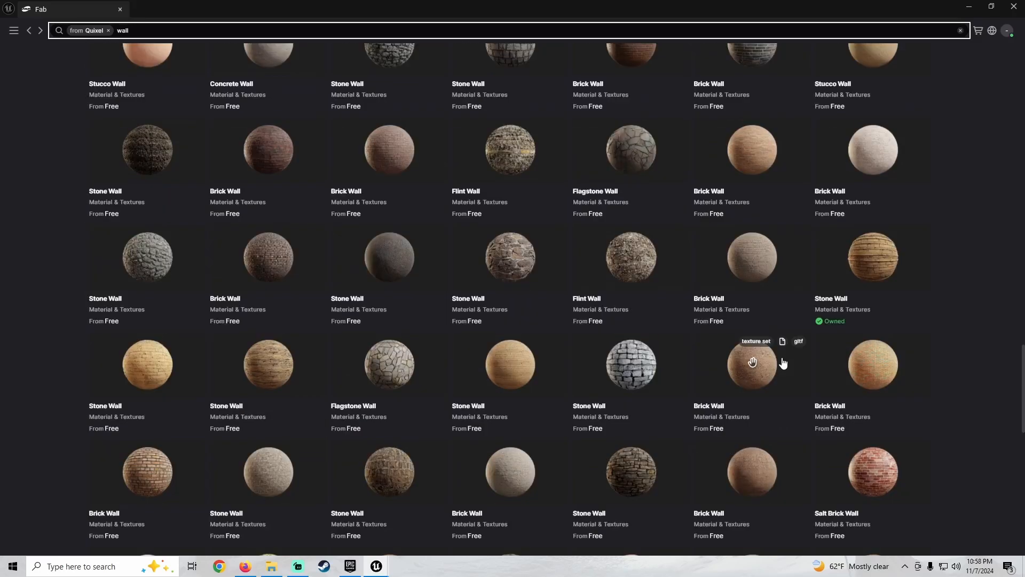
scroll(257, 355, "down", 9)
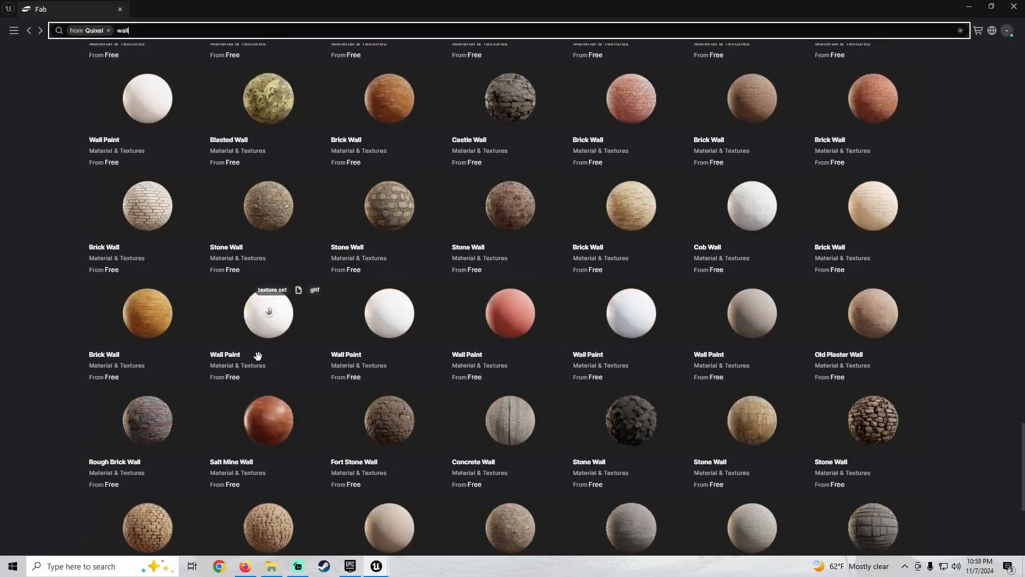
scroll(258, 355, "down", 3)
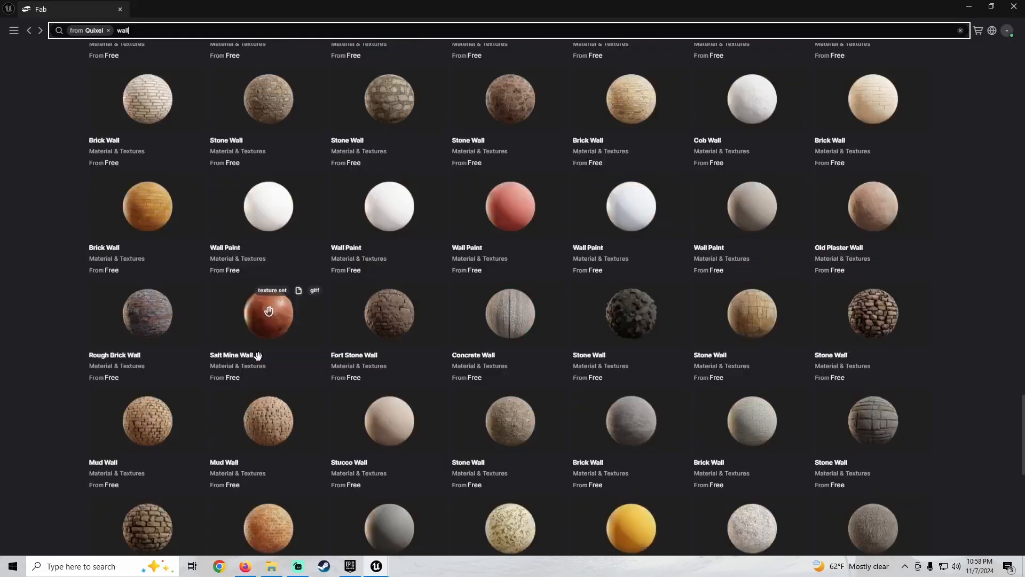
scroll(258, 355, "down", 11)
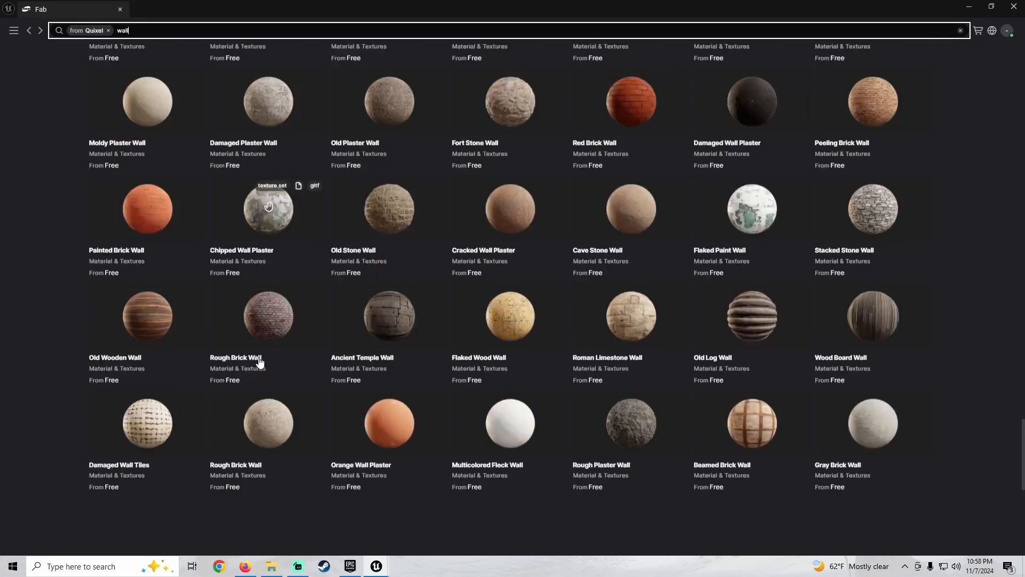
scroll(258, 356, "down", 6)
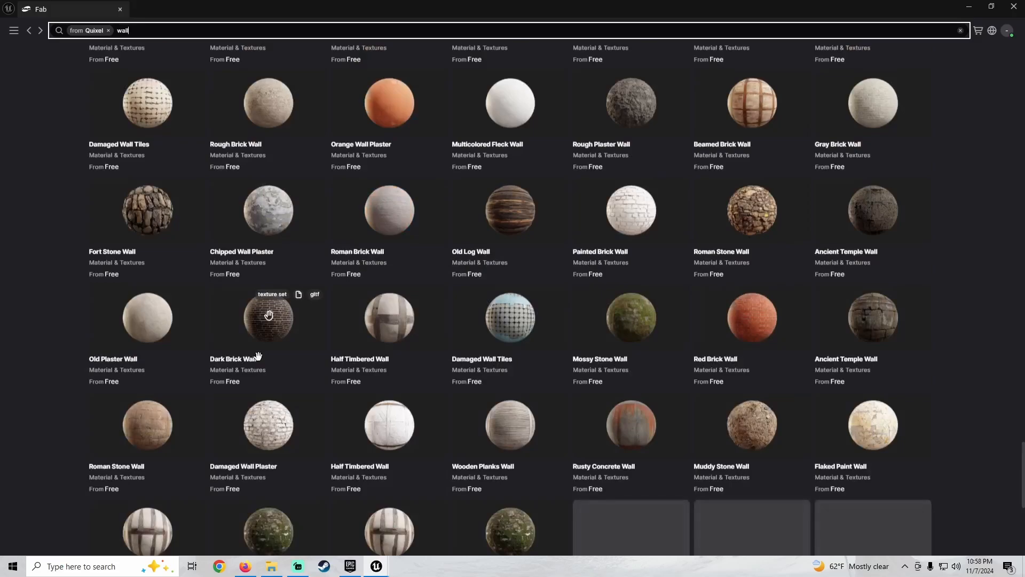
scroll(258, 356, "down", 3)
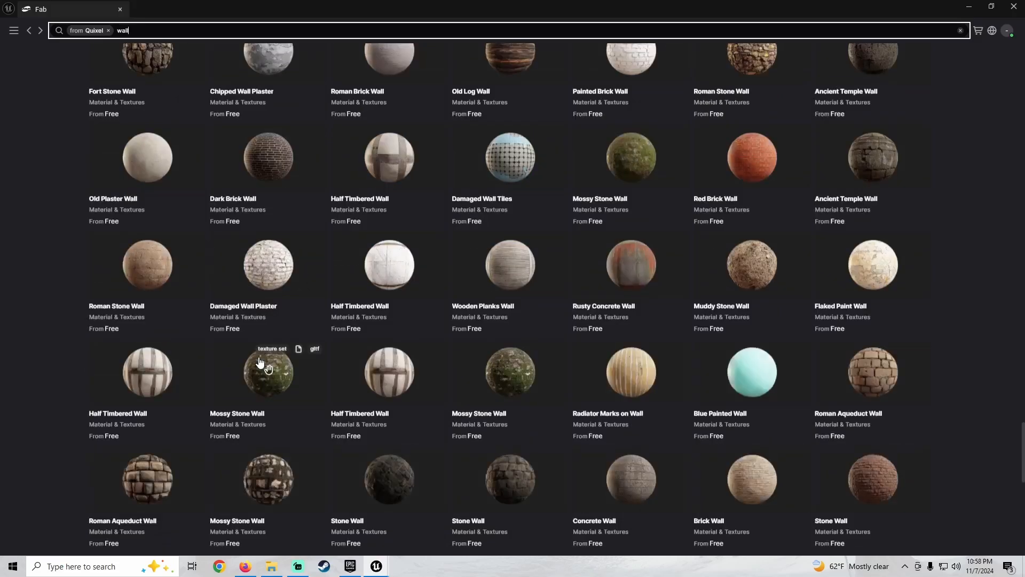
scroll(260, 361, "down", 4)
scroll(260, 362, "down", 4)
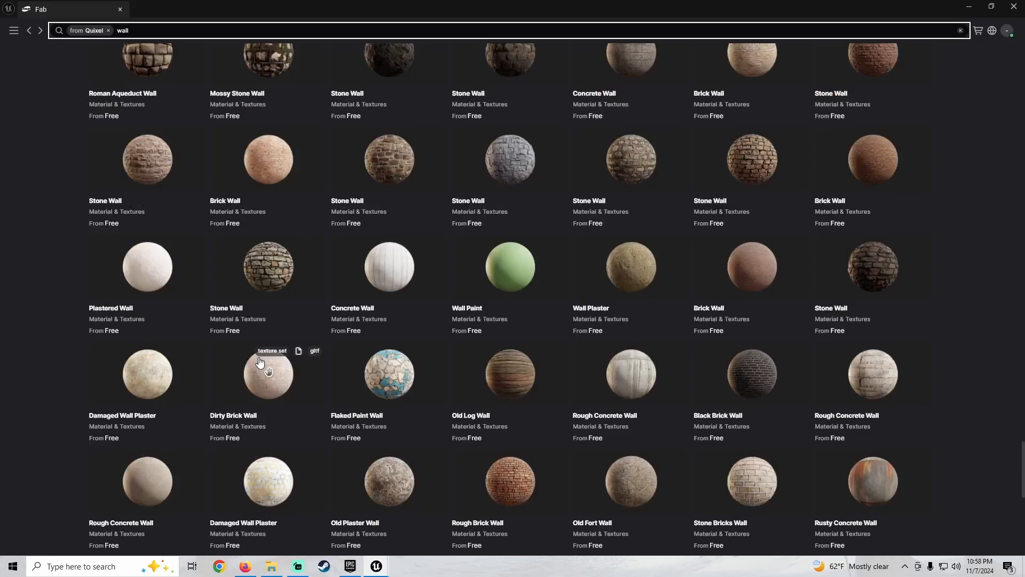
scroll(260, 362, "down", 2)
scroll(260, 361, "down", 8)
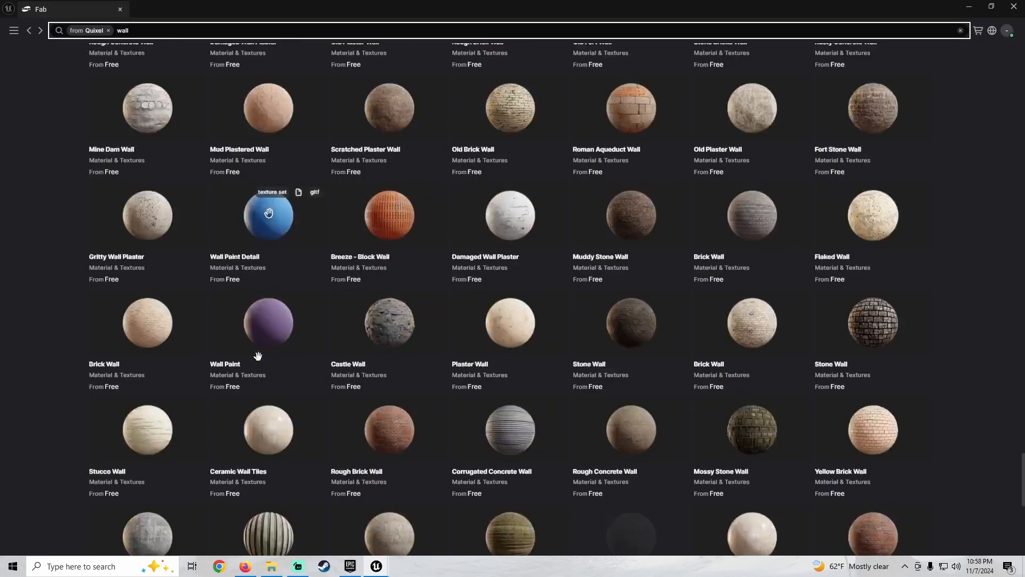
scroll(258, 356, "down", 4)
scroll(258, 356, "down", 5)
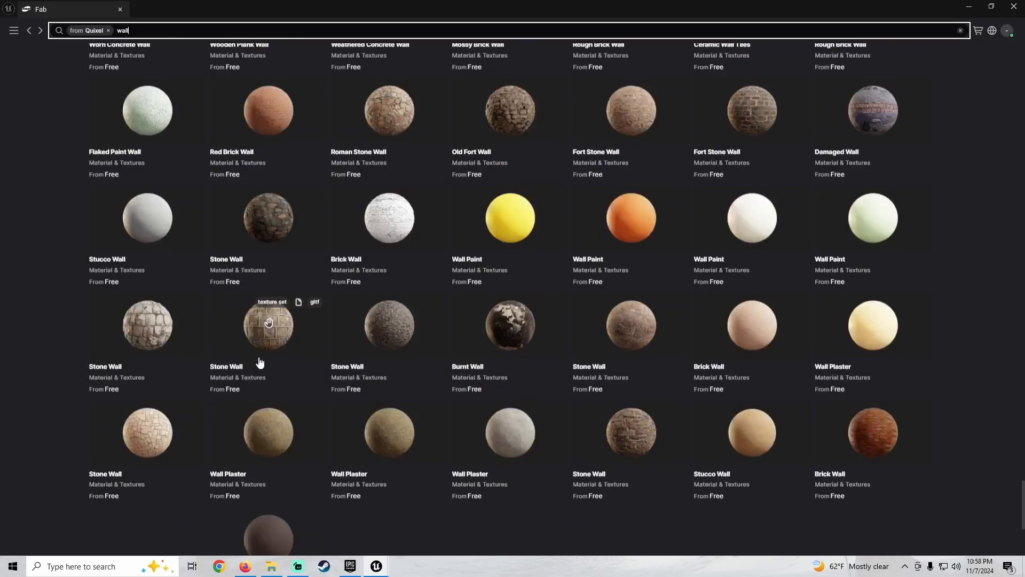
scroll(258, 356, "down", 5)
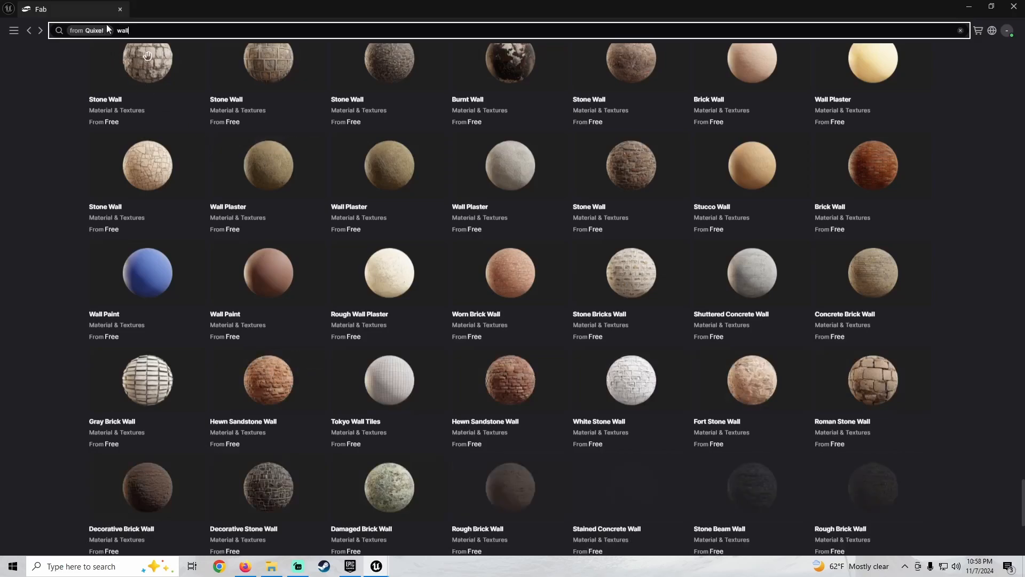
Remove the current Quixel filter, search for "quixel" among the creators, and open Quixel's product page
left_click(109, 31)
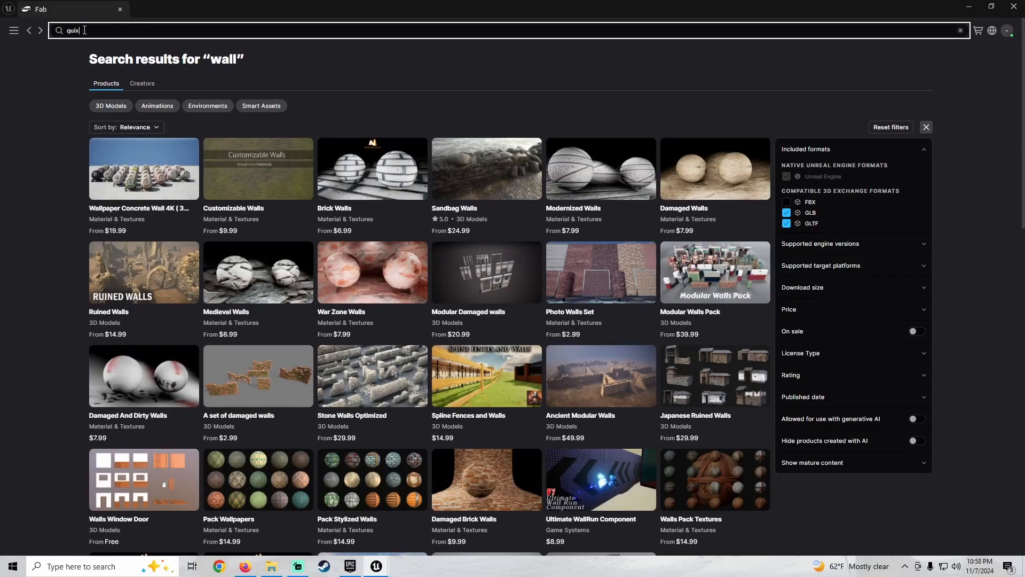
key("Return")
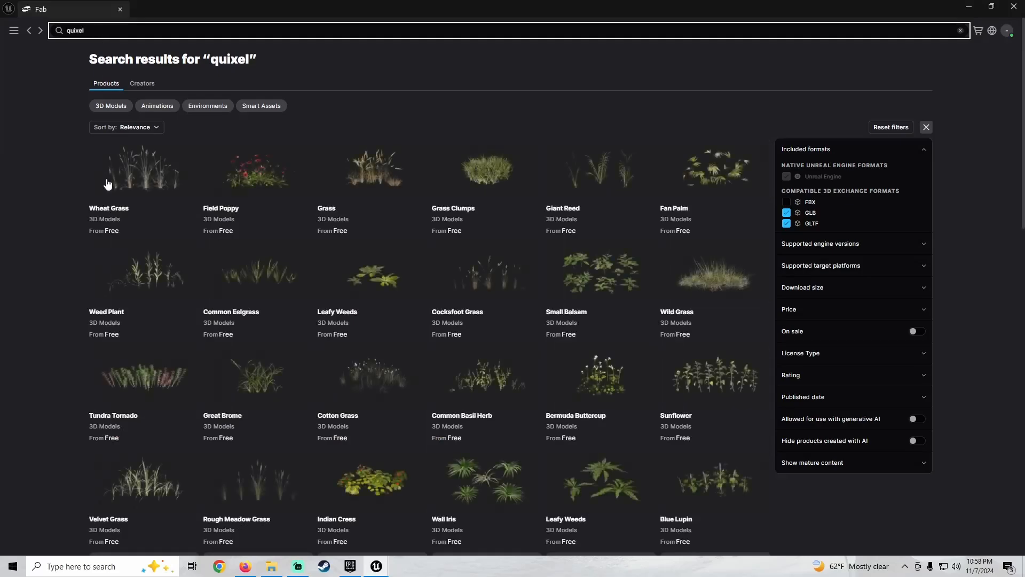
left_click(140, 84)
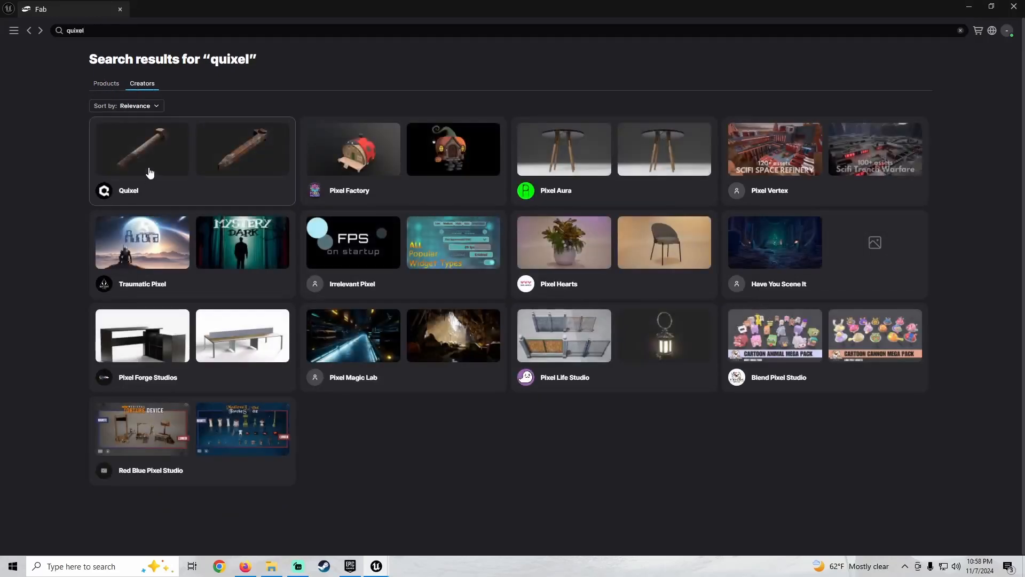
left_click(149, 171)
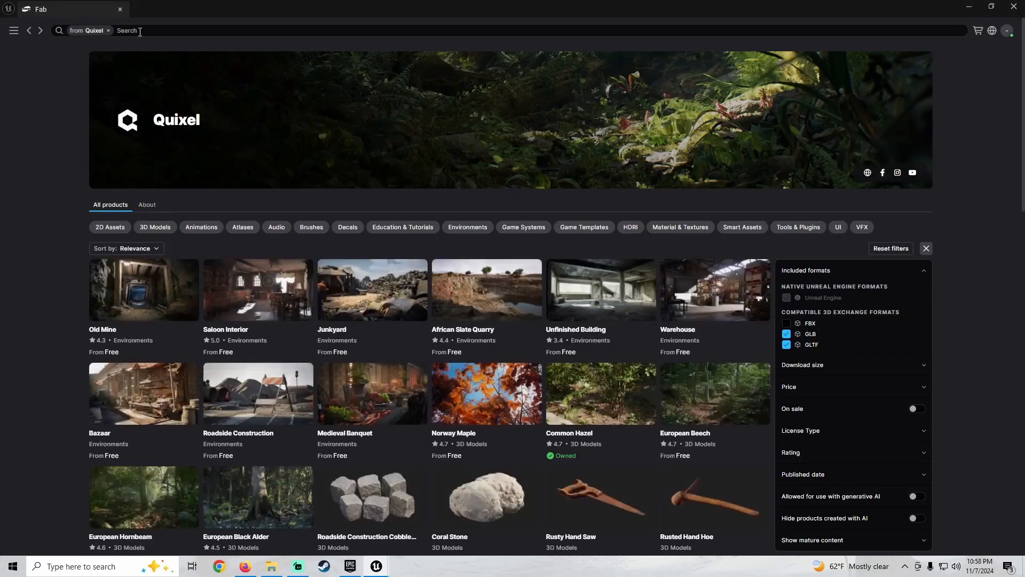
Search all of Quixel's products for "wallpaper"
left_click(140, 32)
type("wal")
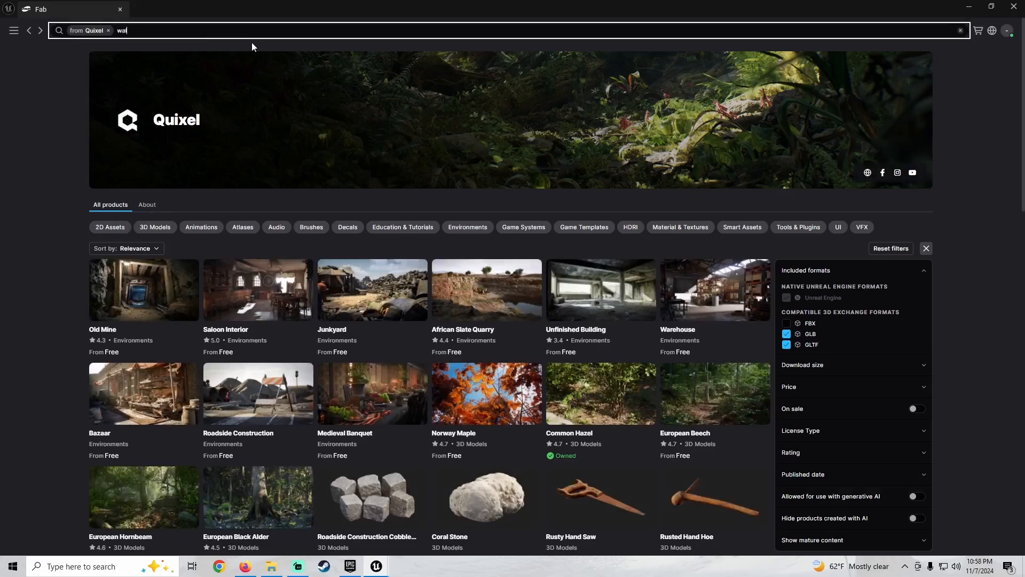
type("lpaper")
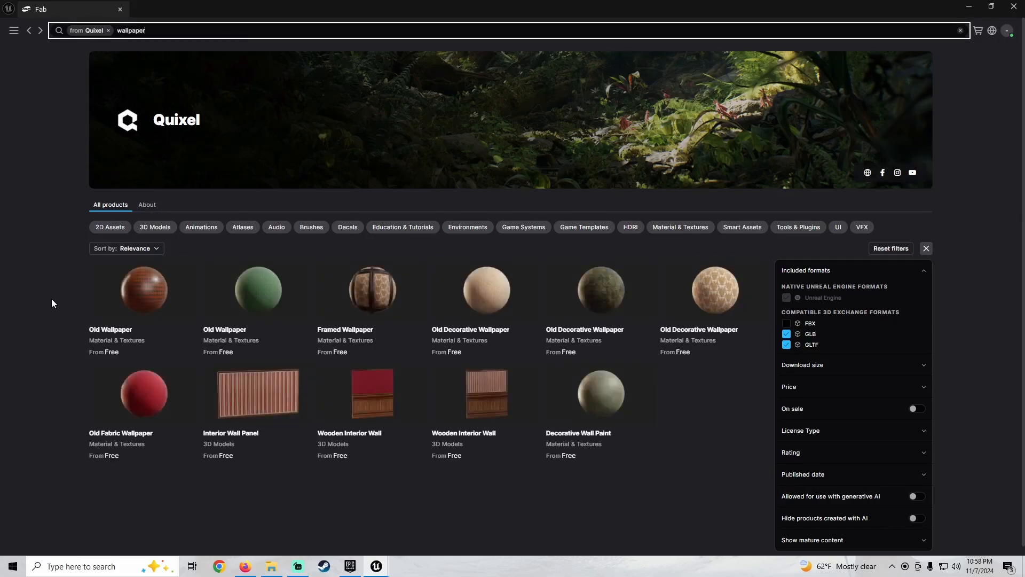
Inspect the green Old Wallpaper, Decorative Wall Paint and beige Old Decorative Wallpaper, including the beige one's first close-up image
scroll(51, 299, "down", 1)
left_click(237, 298)
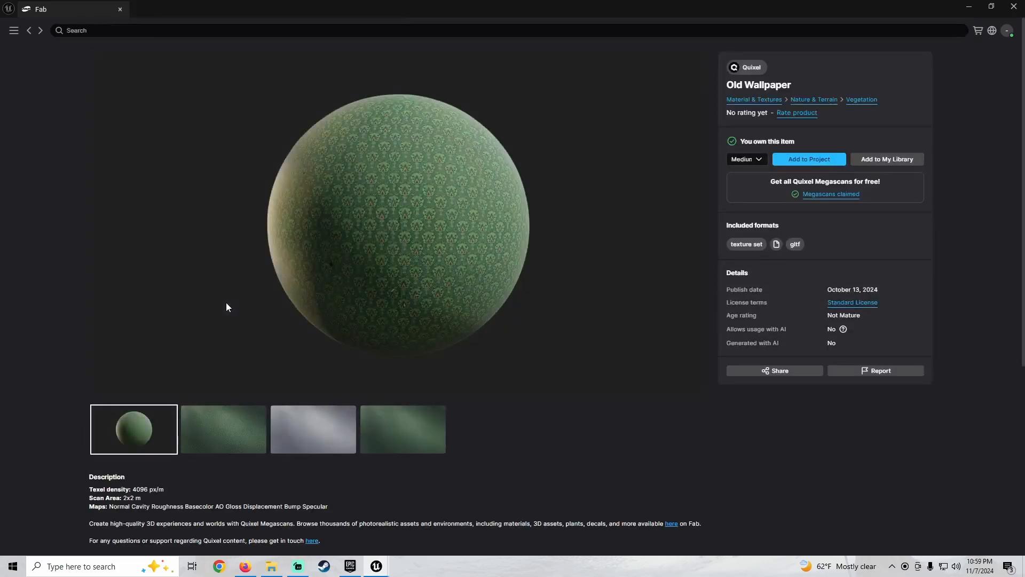
left_click(29, 31)
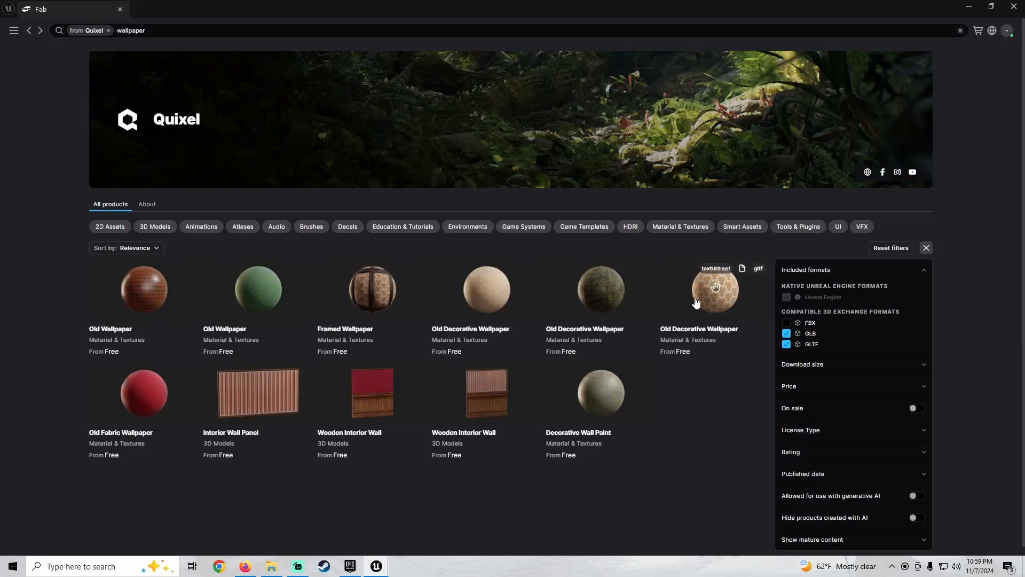
left_click(601, 398)
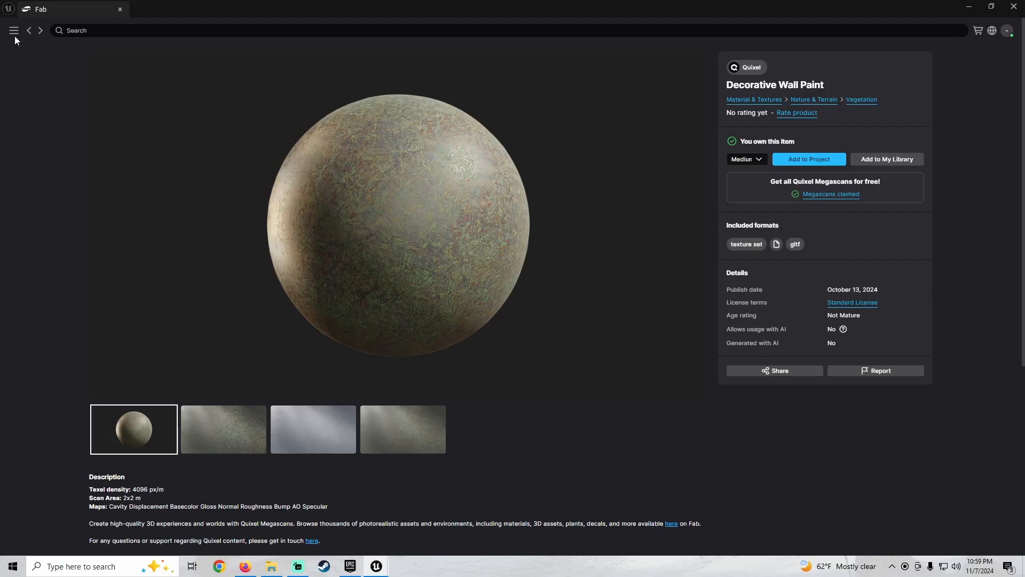
key("alt+Left")
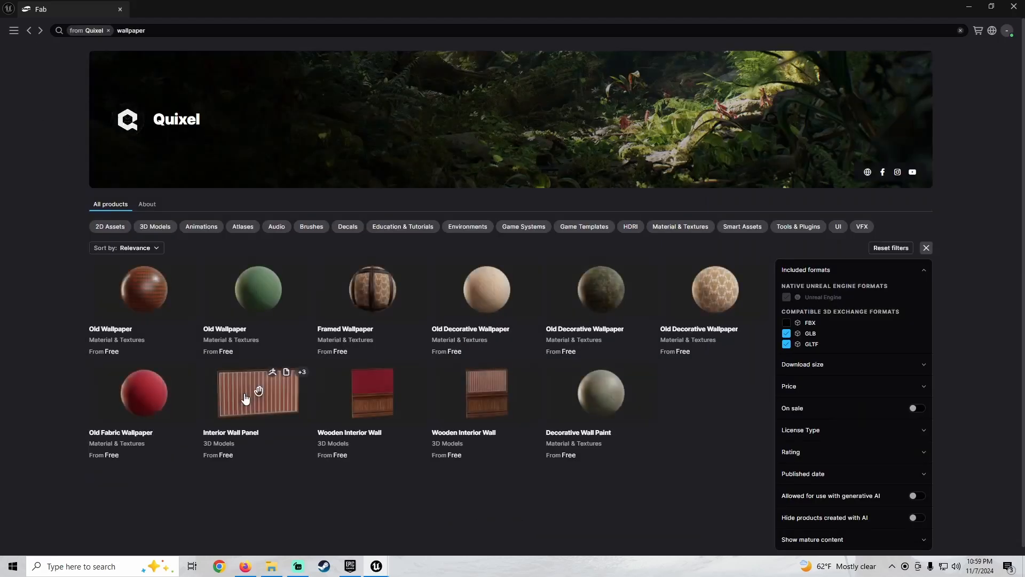
left_click(469, 305)
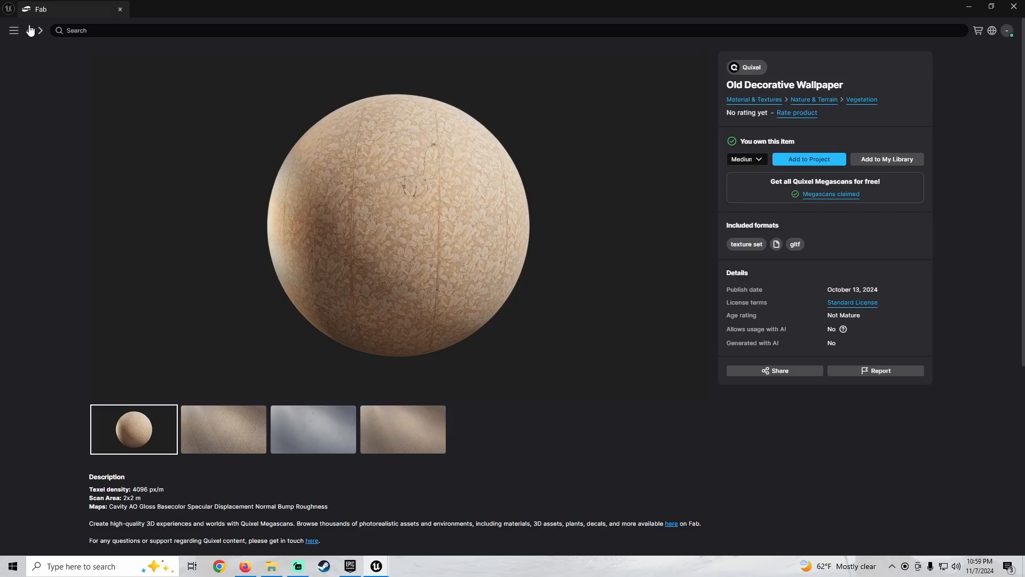
left_click(222, 433)
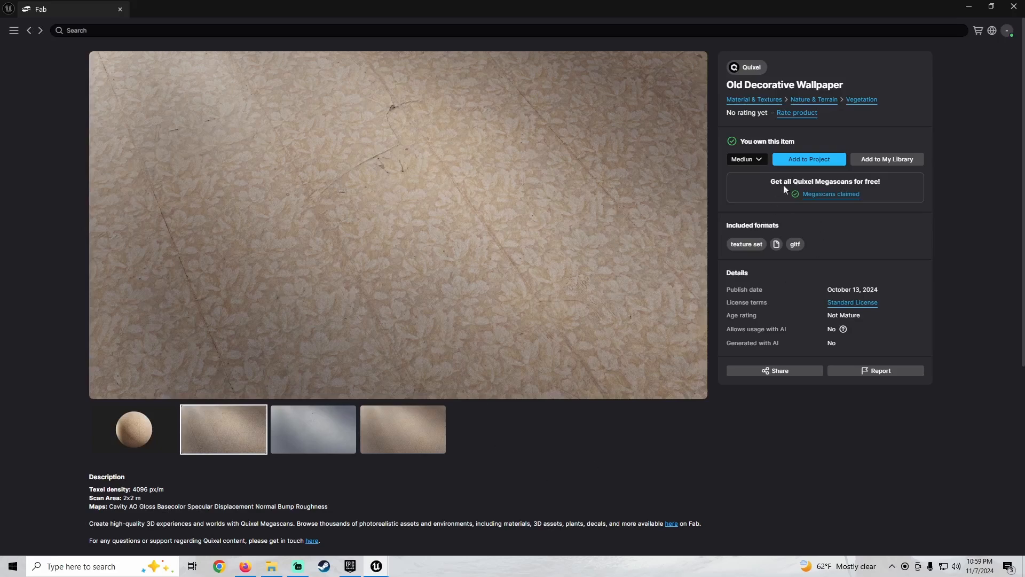
Add the Old Decorative Wallpaper material to the project at medium quality and return to the Unreal level
left_click(802, 161)
left_click(970, 6)
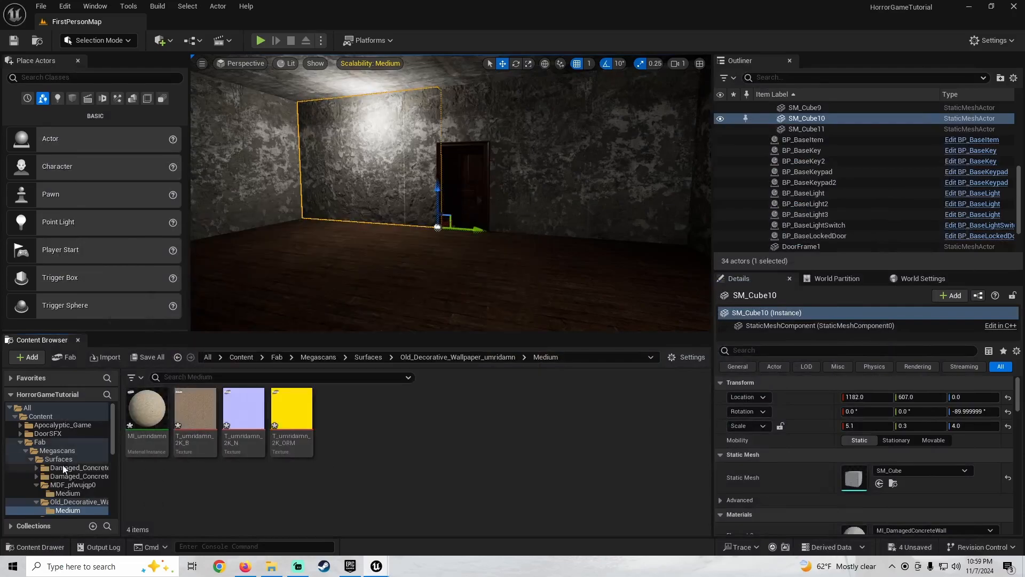
Create a material instance of M_Master named MI_OldWallpaper in the FirstPerson Materials folder
scroll(63, 460, "down", 5)
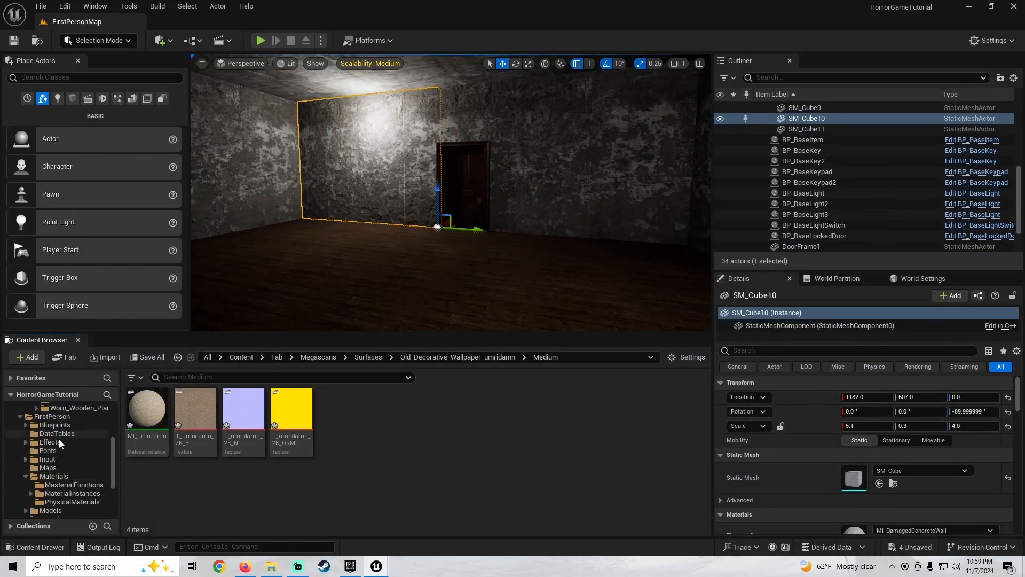
left_click(53, 458)
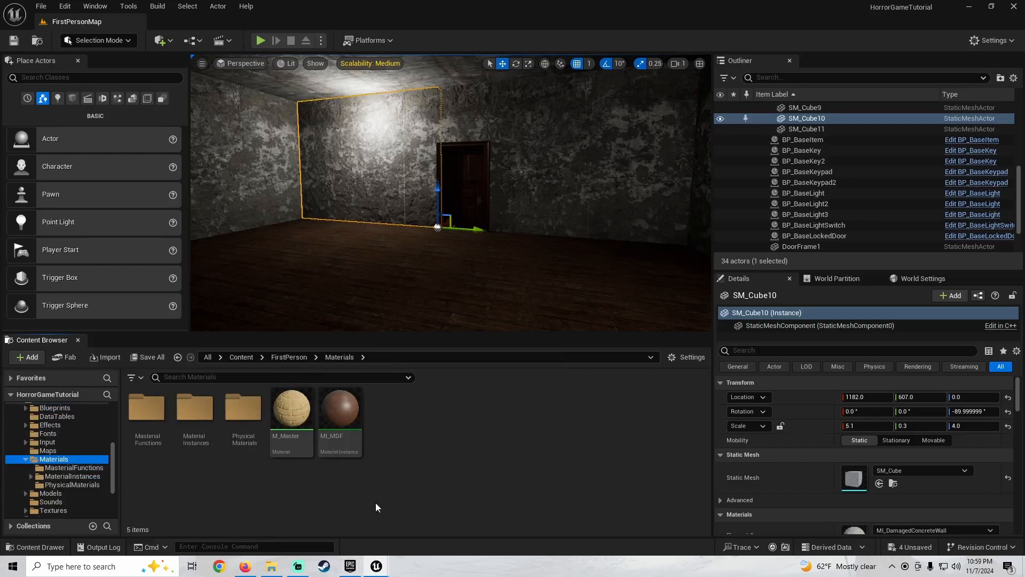
right_click(297, 459)
left_click(404, 202)
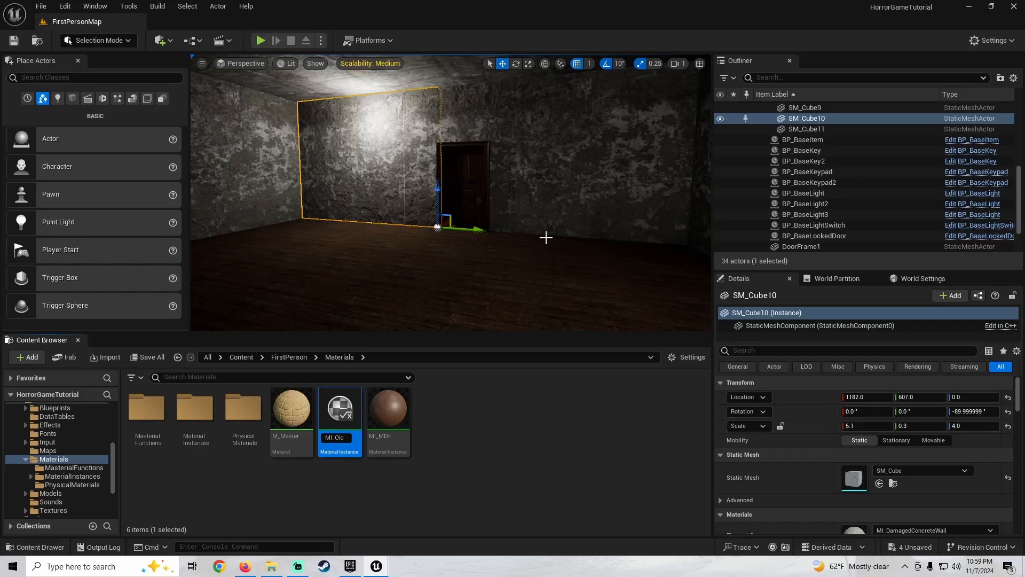
key("Return")
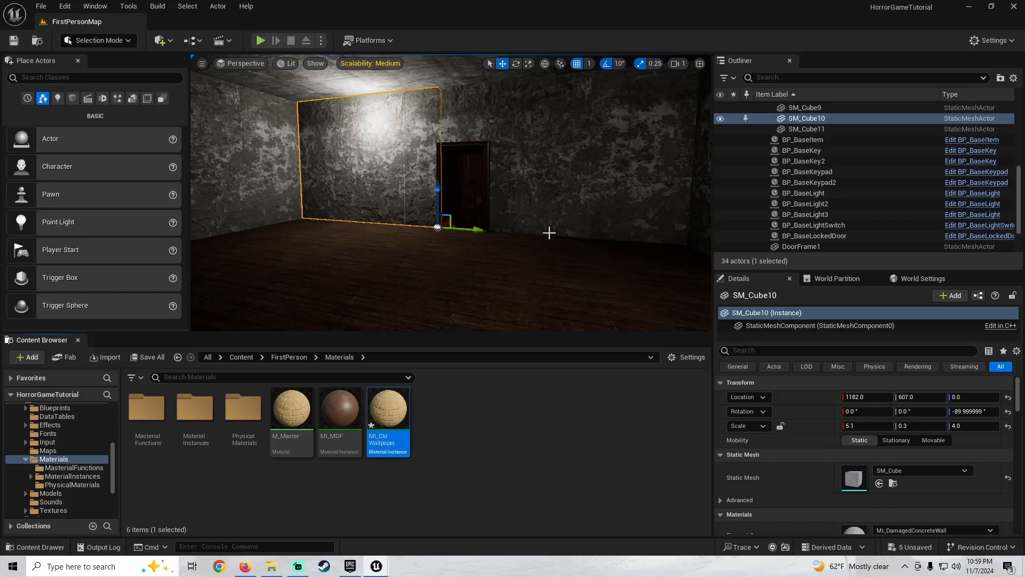
Apply MI_OldWallpaper to the wall beside the door, SM_Cube10, and enable the instance's world-alignment and UseARH parameters
left_click_drag(388, 409, 374, 177)
right_click_drag(374, 176, 366, 251)
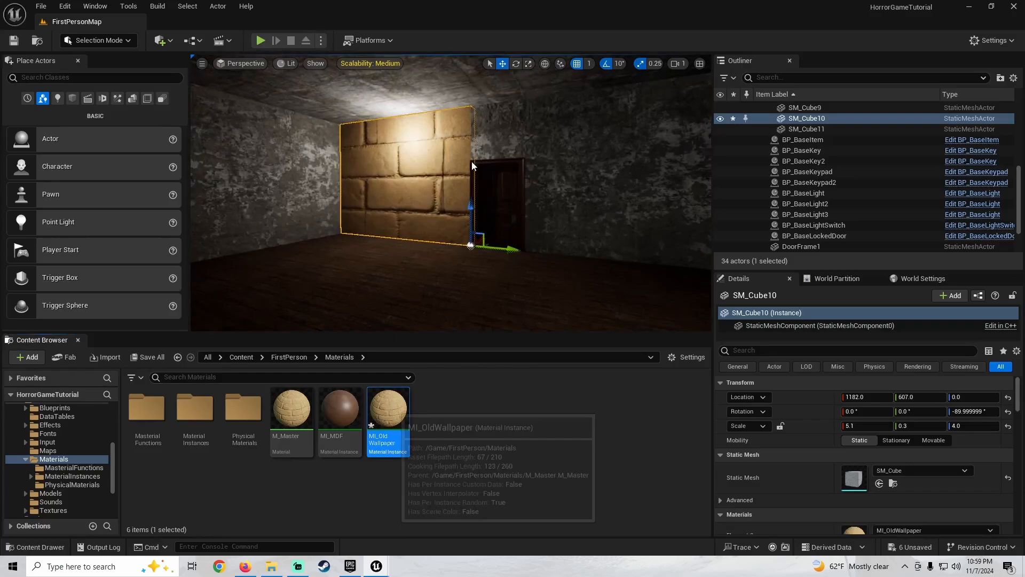
left_click_drag(661, 180, 479, 114)
scroll(501, 243, "down", 2)
scroll(499, 240, "up", 1)
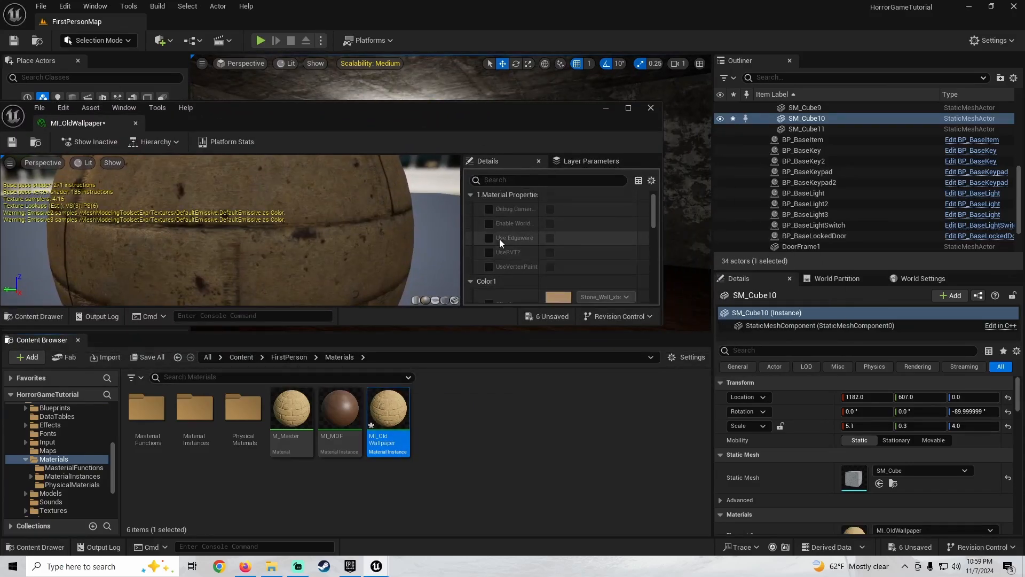
left_click(488, 223)
scroll(515, 242, "down", 10)
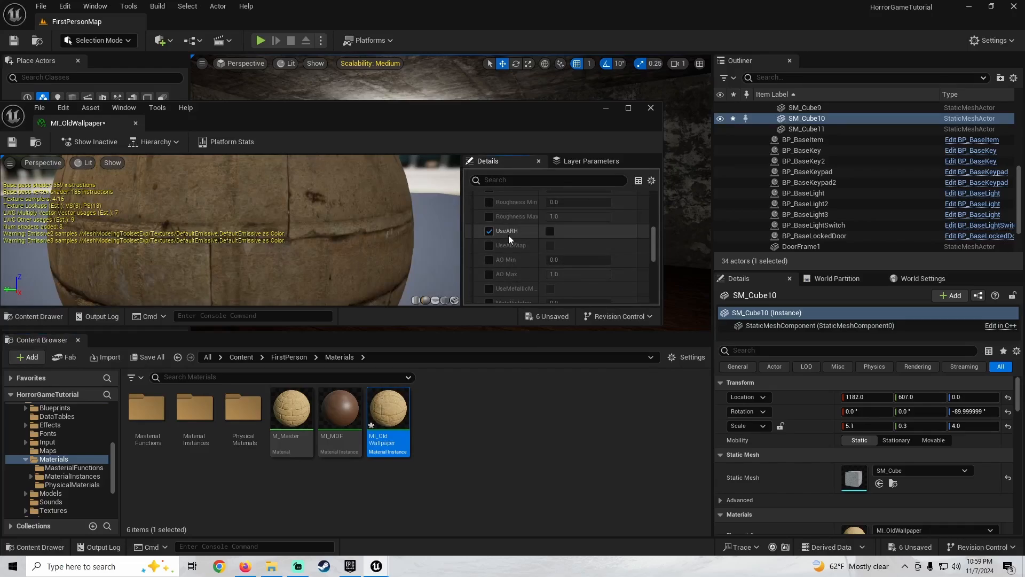
left_click(550, 231)
scroll(532, 258, "up", 5)
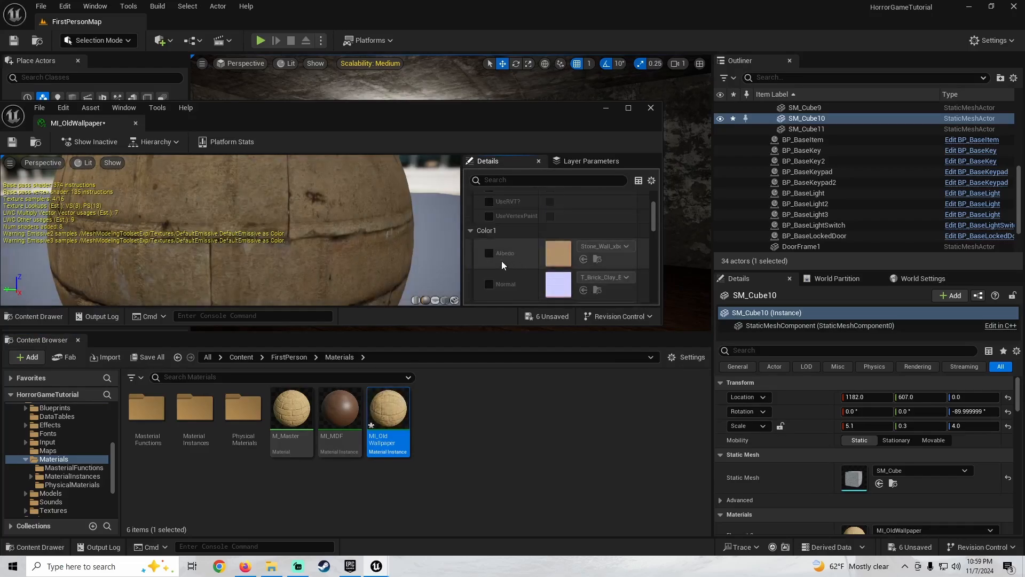
Override MI_OldWallpaper's Albedo, Normal and ARH_Map with the imported wallpaper's 2K_B, 2K_N and 2K_ORM textures
left_click(488, 235)
left_click(489, 296)
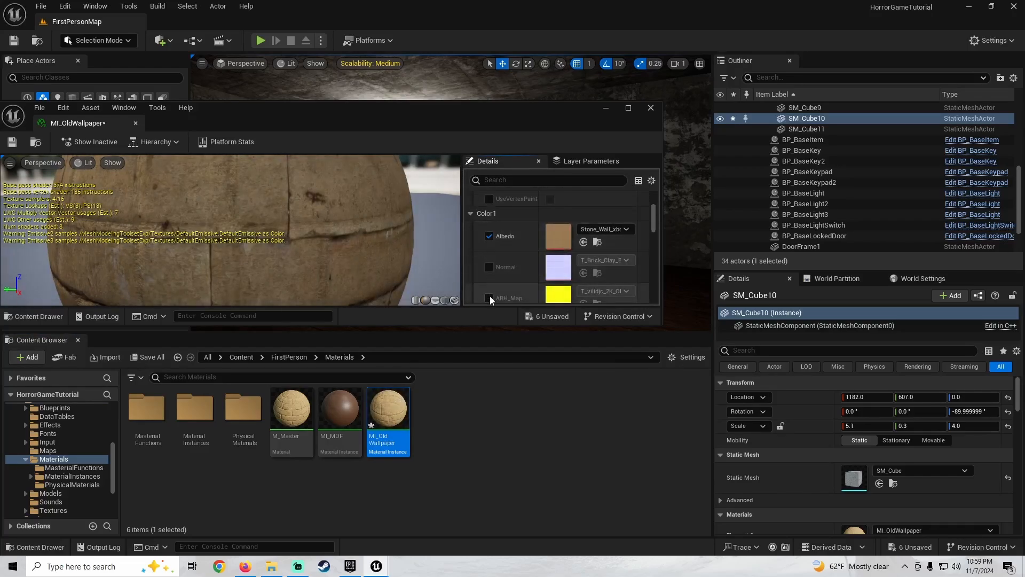
left_click(489, 267)
left_click_drag(409, 120, 611, 192)
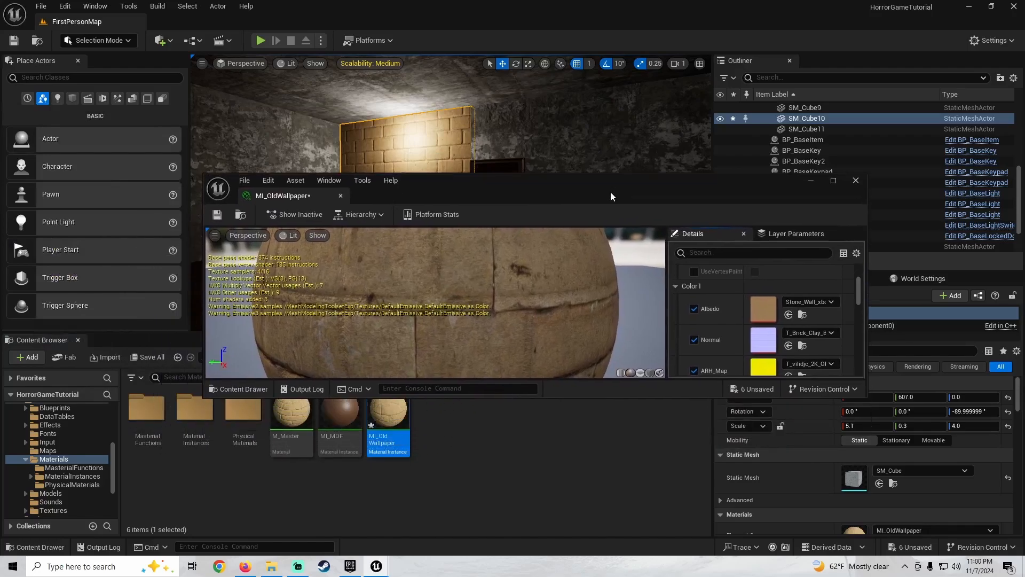
scroll(65, 437, "up", 8)
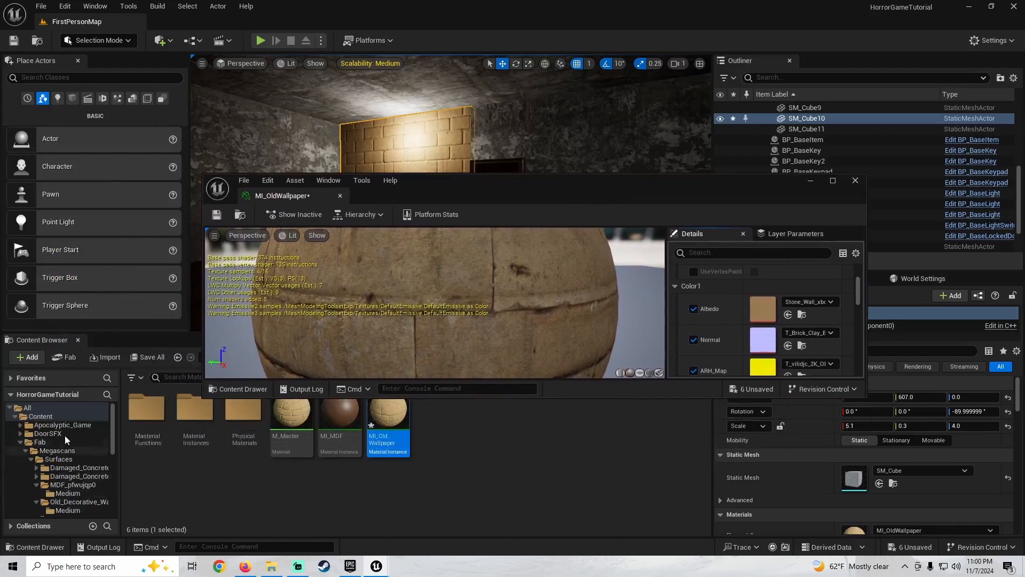
left_click(178, 357)
left_click_drag(195, 414, 713, 319)
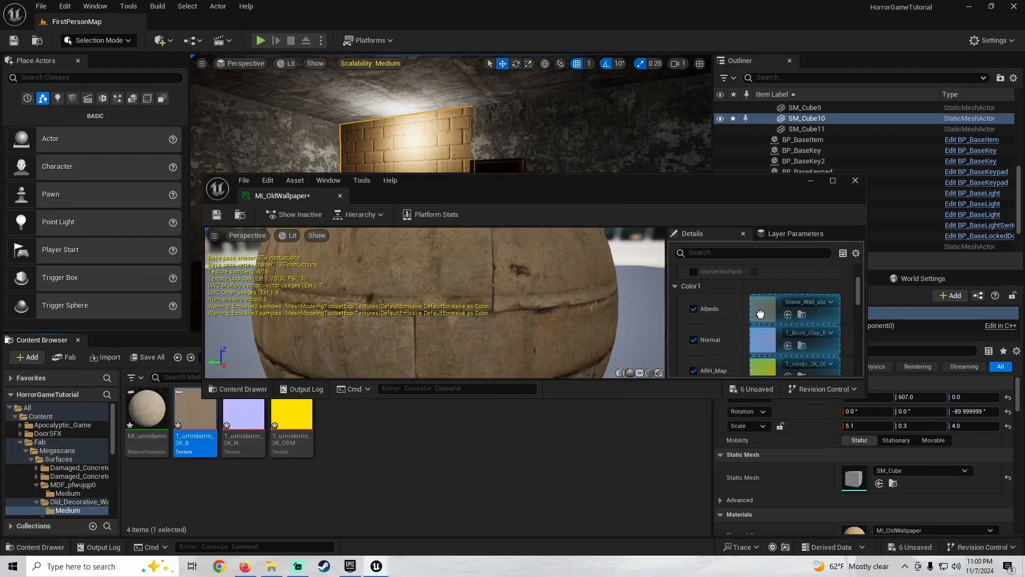
left_click_drag(244, 422, 766, 340)
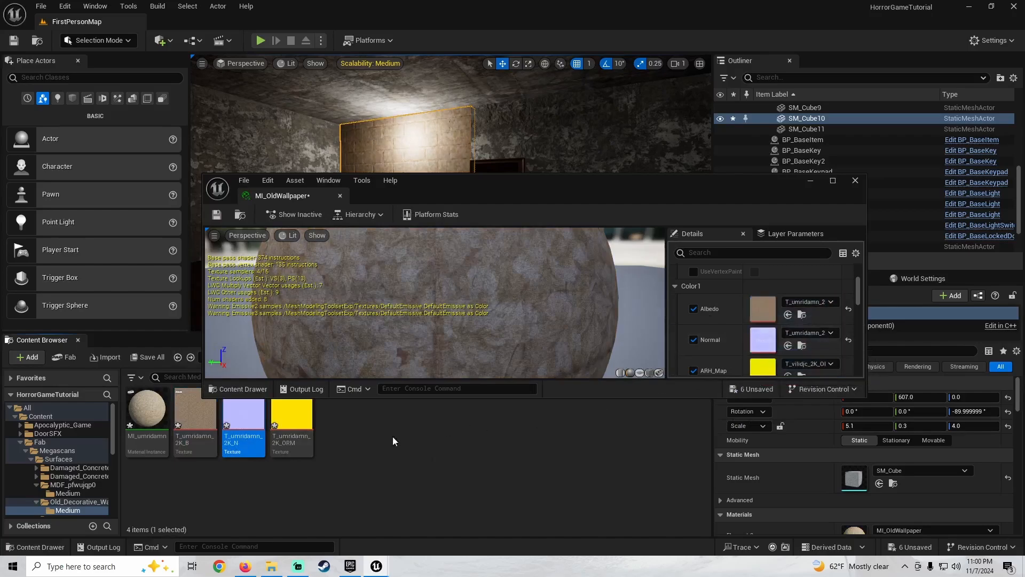
left_click_drag(292, 422, 763, 369)
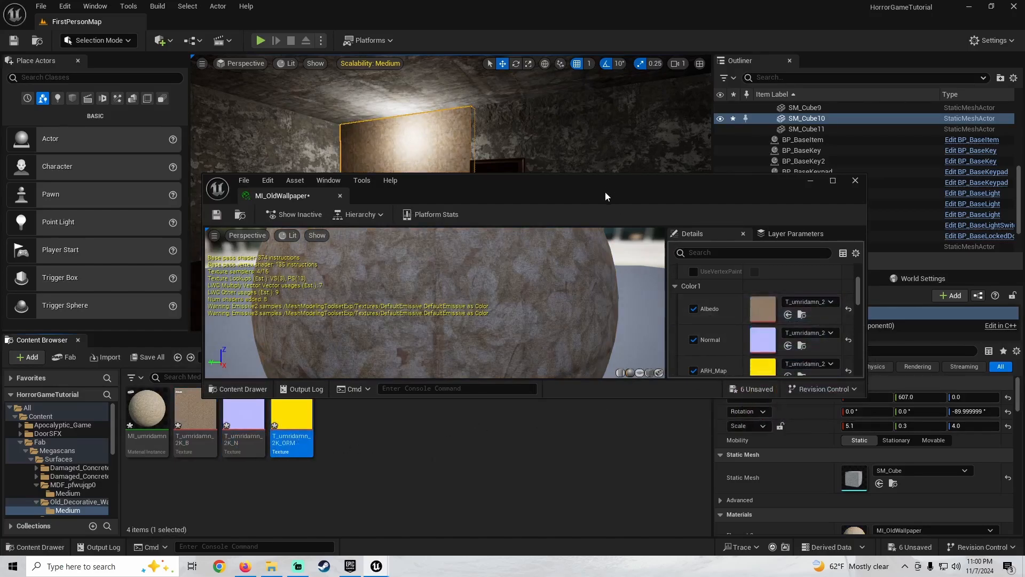
Override MI_OldWallpaper's Albedo Tint with a muted light green, sRGB hex A4D699FF
left_click_drag(604, 191, 362, 315)
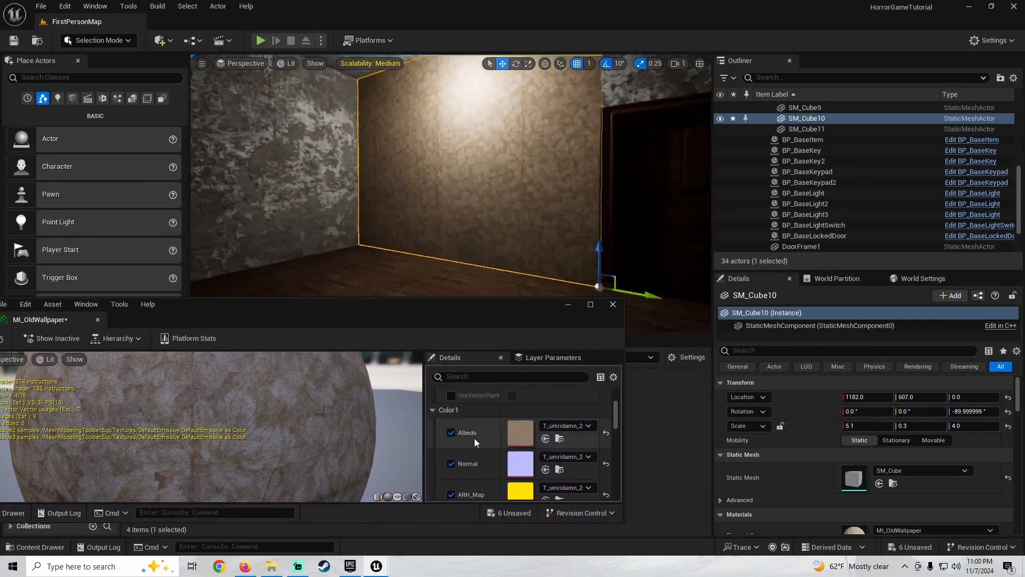
scroll(473, 434, "down", 5)
scroll(469, 436, "up", 2)
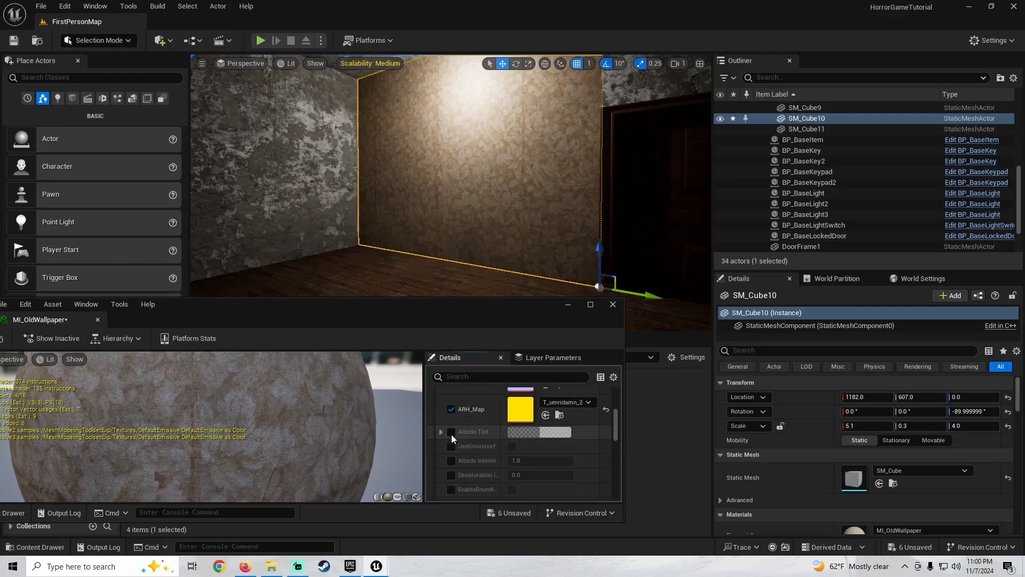
left_click(451, 432)
left_click(539, 431)
mouse_move(593, 396)
left_mouse_down()
mouse_move(580, 407)
mouse_move(591, 385)
mouse_move(604, 390)
left_mouse_up()
left_click_drag(702, 369, 704, 345)
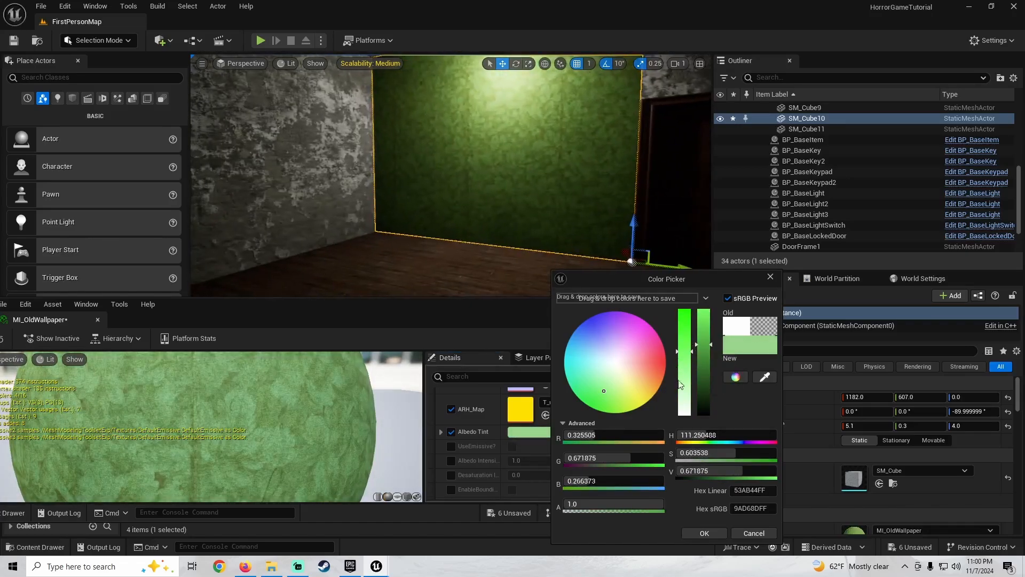
left_click(687, 377)
left_click_drag(682, 366, 682, 359)
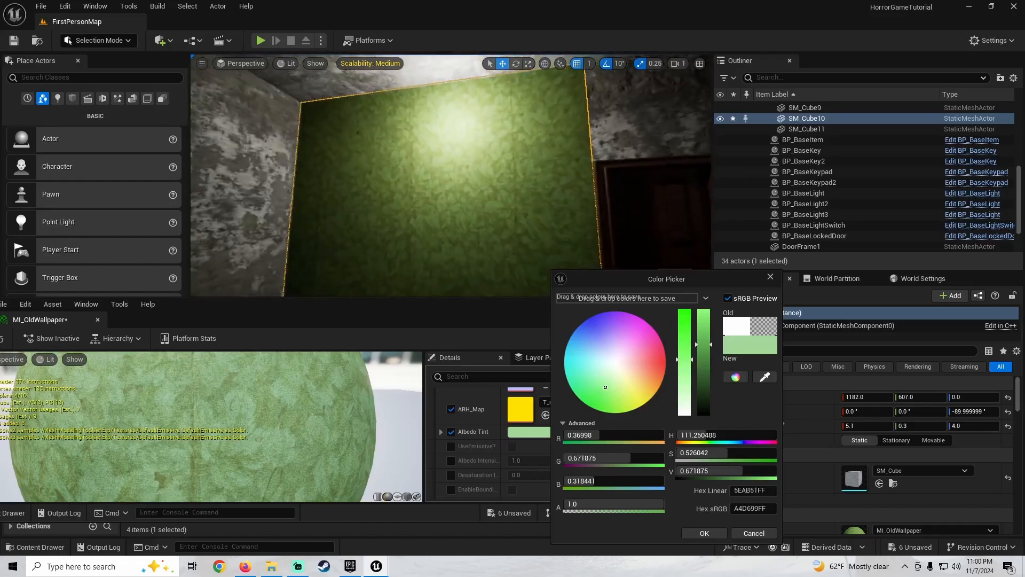
left_click(712, 534)
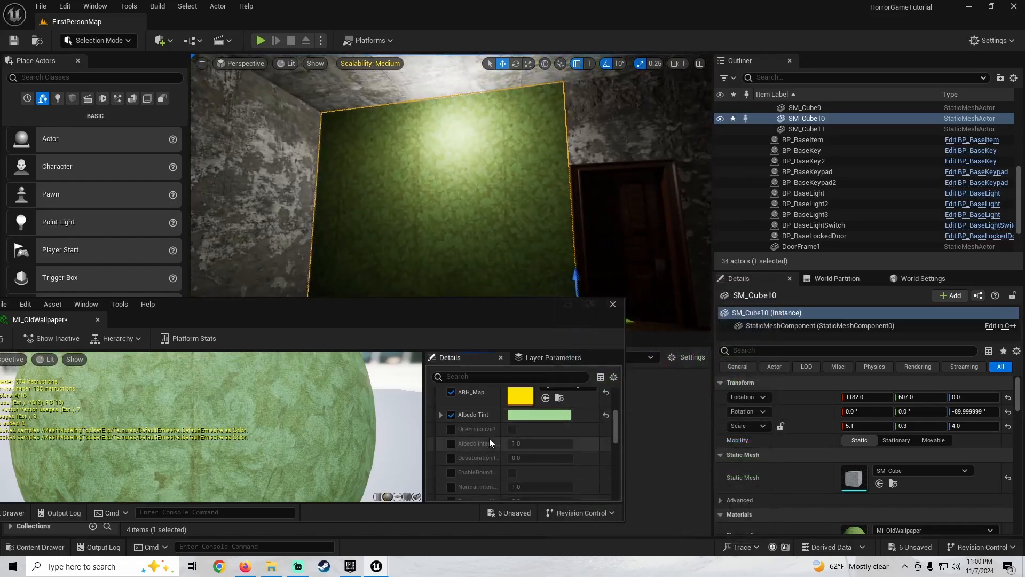
Override MI_OldWallpaper's desaturation with about 0.39 and check the wall beside the door
left_click(452, 457)
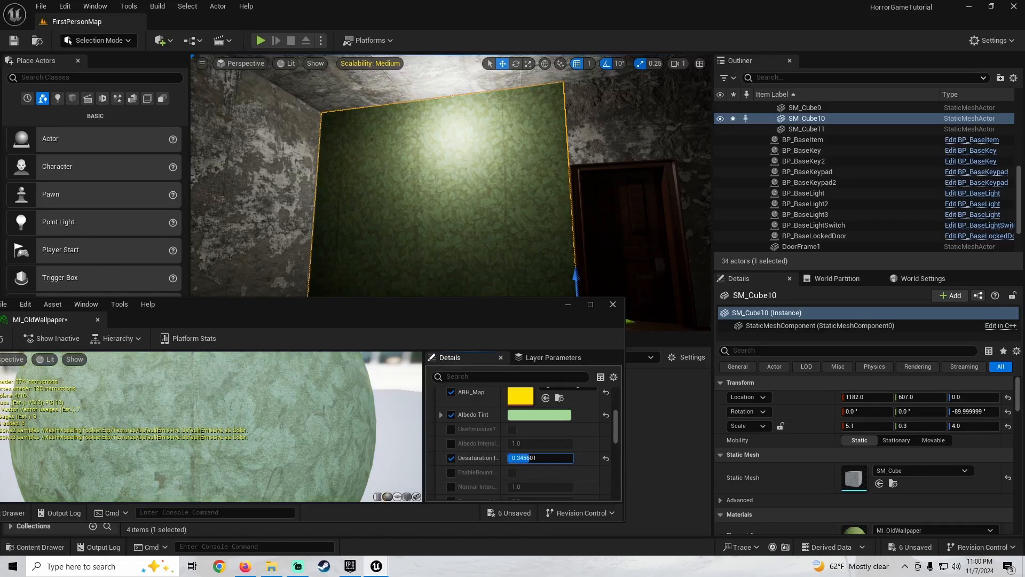
key("s")
mouse_move(476, 247)
right_mouse_down()
mouse_move(476, 269)
mouse_move(491, 235)
right_mouse_up()
key("g")
key("w")
key("s")
Save all changed assets and the level, and close the MI_OldWallpaper editor
left_click_drag(245, 314, 469, 280)
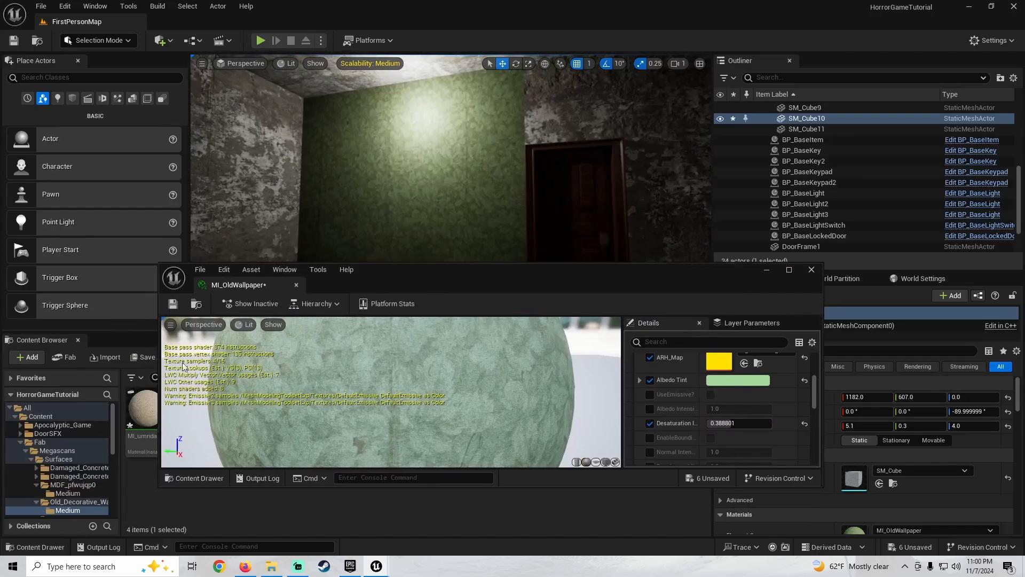
left_click(138, 358)
left_click(594, 405)
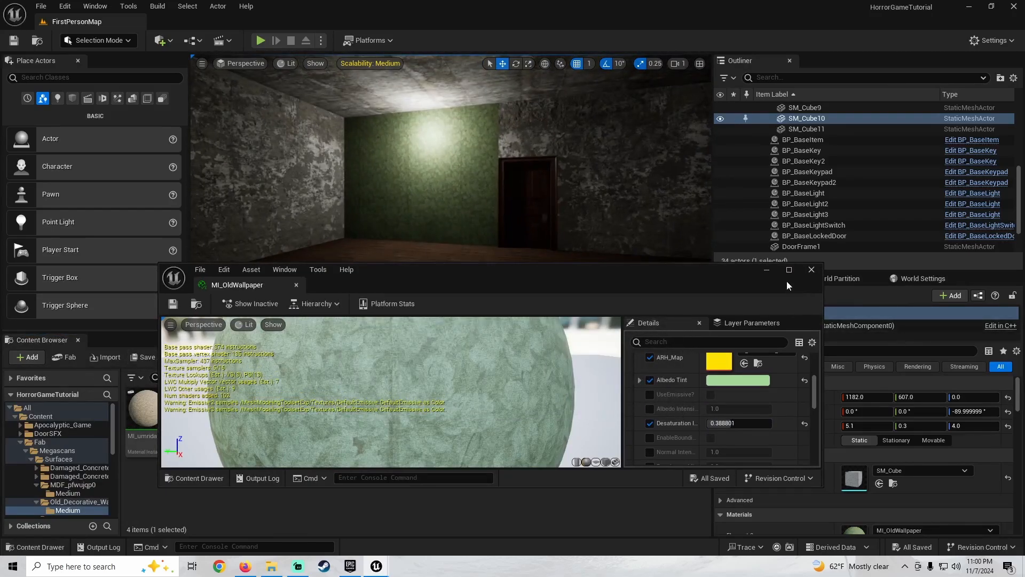
left_click(811, 270)
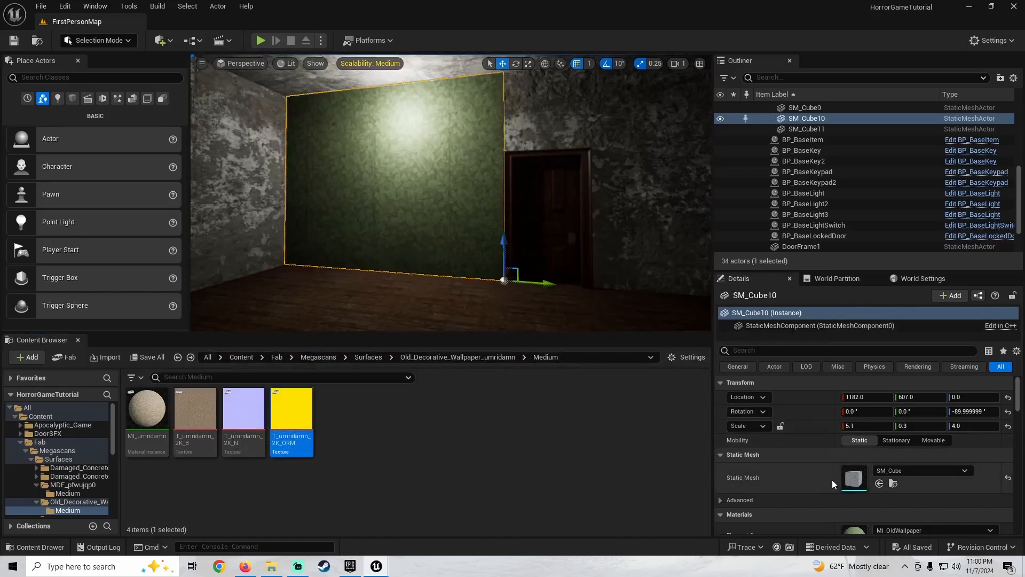
Apply MI_OldWallpaper to the wall section around the door and undo its placement on the door frame
scroll(832, 479, "down", 3)
left_click(893, 458)
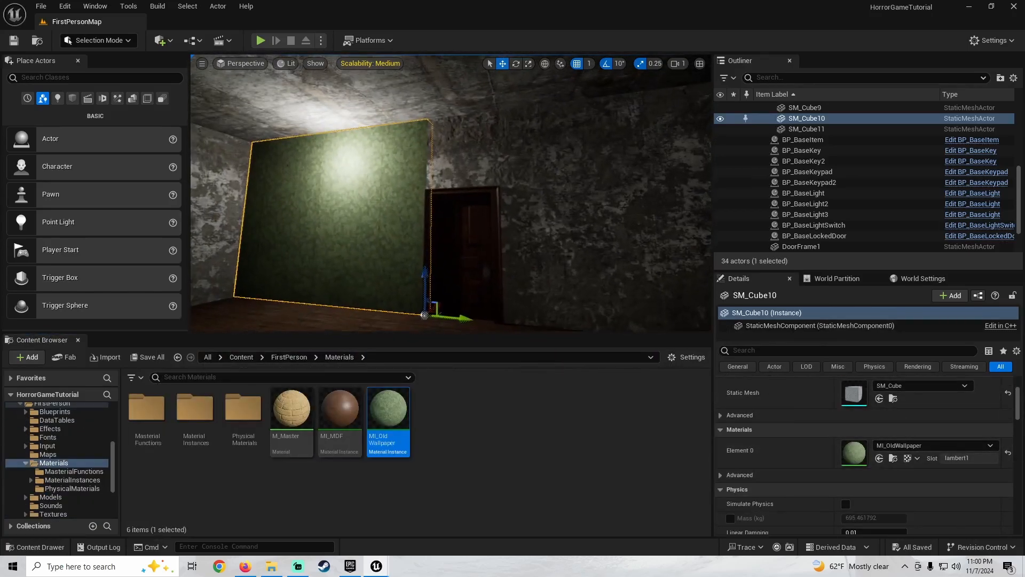
key("w")
left_click_drag(377, 434, 464, 194)
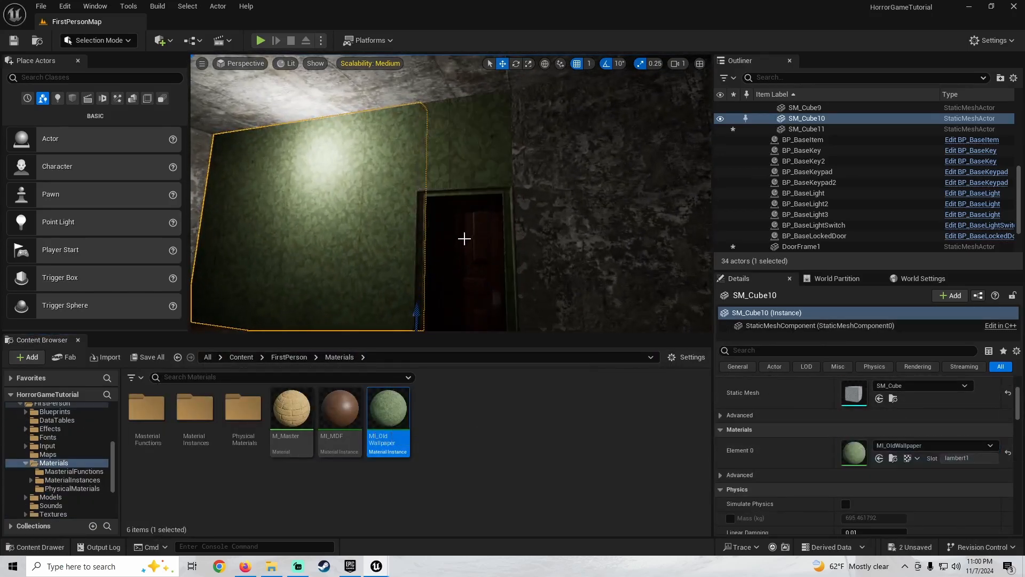
key("ctrl+z")
Apply MI_OldWallpaper to the remaining concrete walls all around the room
left_click_drag(388, 413, 477, 321)
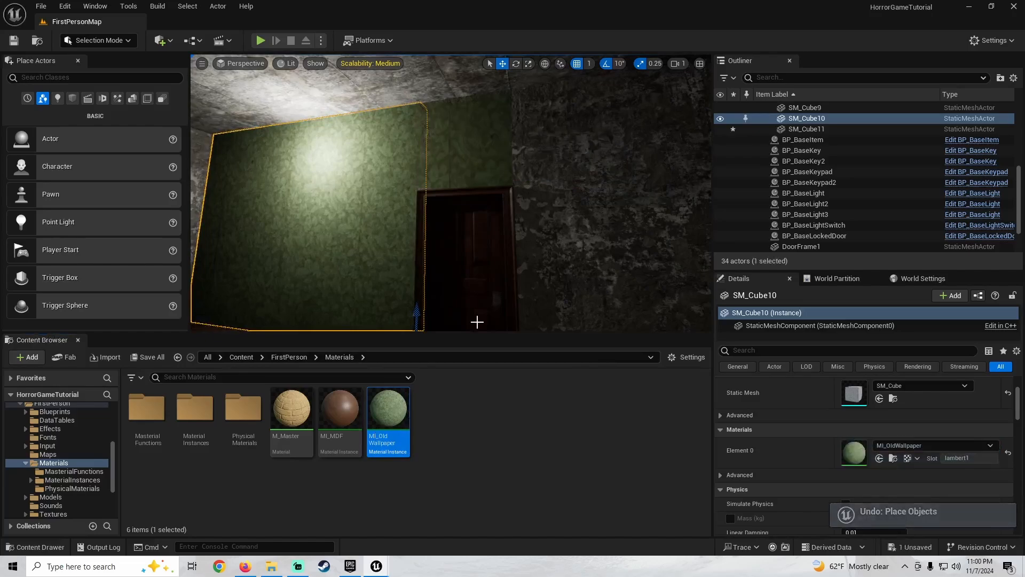
left_click_drag(399, 417, 545, 238)
right_click_drag(544, 238, 678, 238)
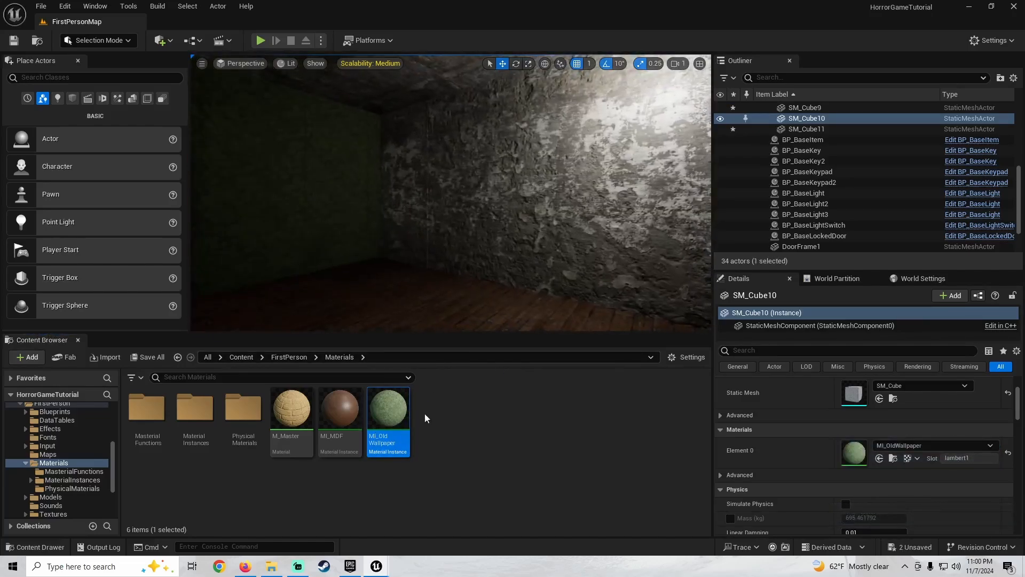
left_click_drag(397, 415, 457, 183)
right_click_drag(457, 183, 635, 183)
left_click_drag(391, 418, 486, 219)
right_click_drag(485, 219, 668, 219)
left_click_drag(391, 417, 539, 179)
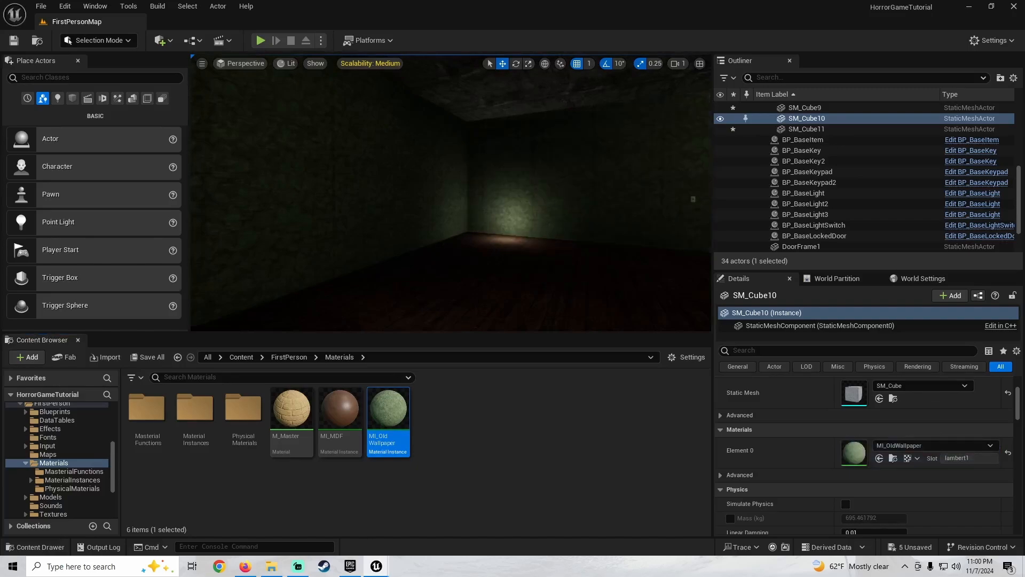
right_click_drag(539, 179, 678, 179)
Open the floor's MI_WornWoodenPlanks material and override its desaturation with about 0.25
right_click_drag(456, 283, 373, 165)
key("s")
key("g")
key("w")
key("s")
left_click(430, 246)
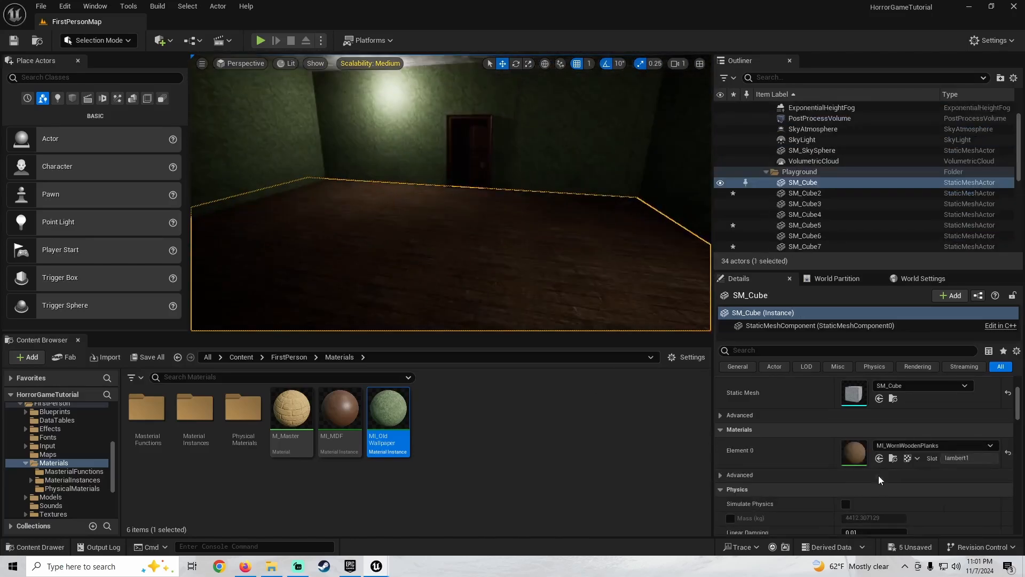
double_click(853, 452)
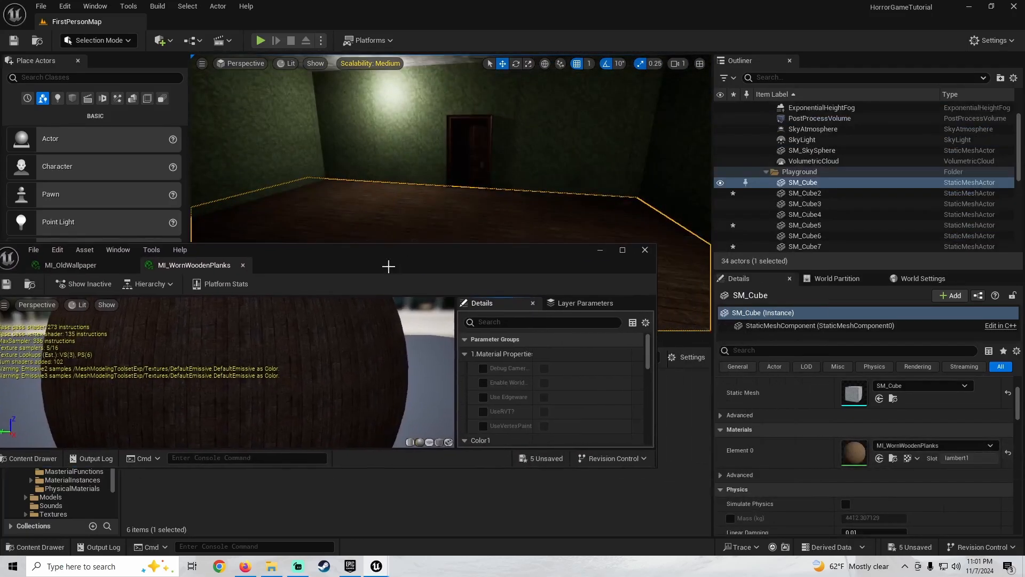
scroll(494, 374, "down", 5)
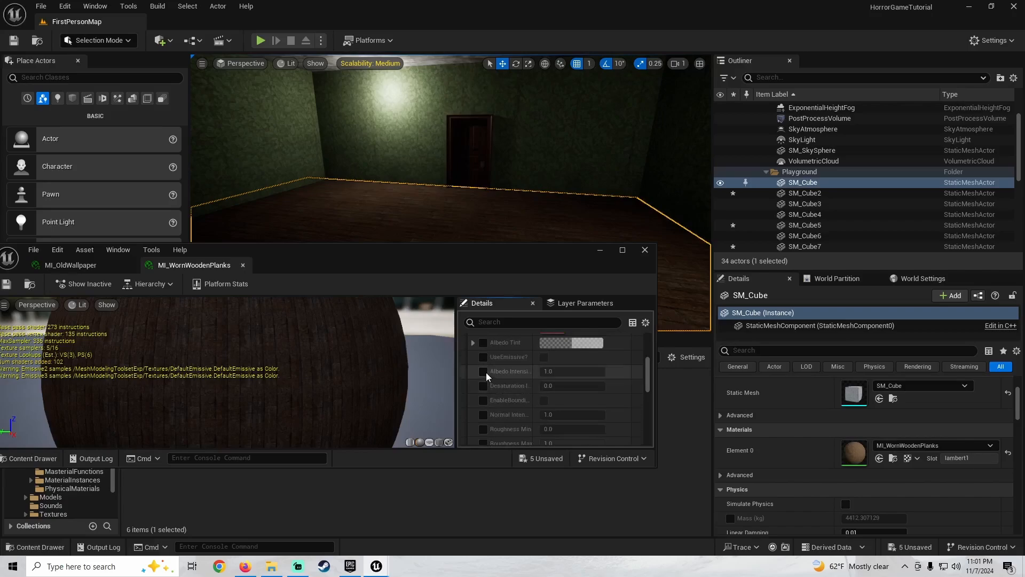
left_click(484, 386)
left_click_drag(549, 385, 573, 385)
right_click_drag(462, 186, 448, 144)
key("g")
left_click(549, 385)
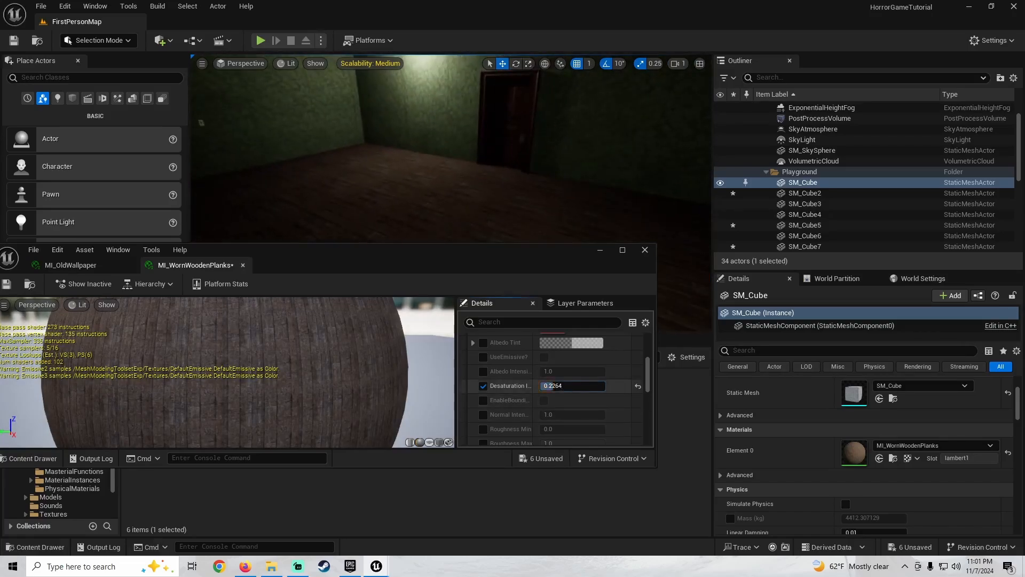
Darken the floor material's Albedo Tint to a neutral grey of about 0.71 and close the MI_WornWoodenPlanks editor
left_click(557, 342)
left_click_drag(710, 347, 710, 341)
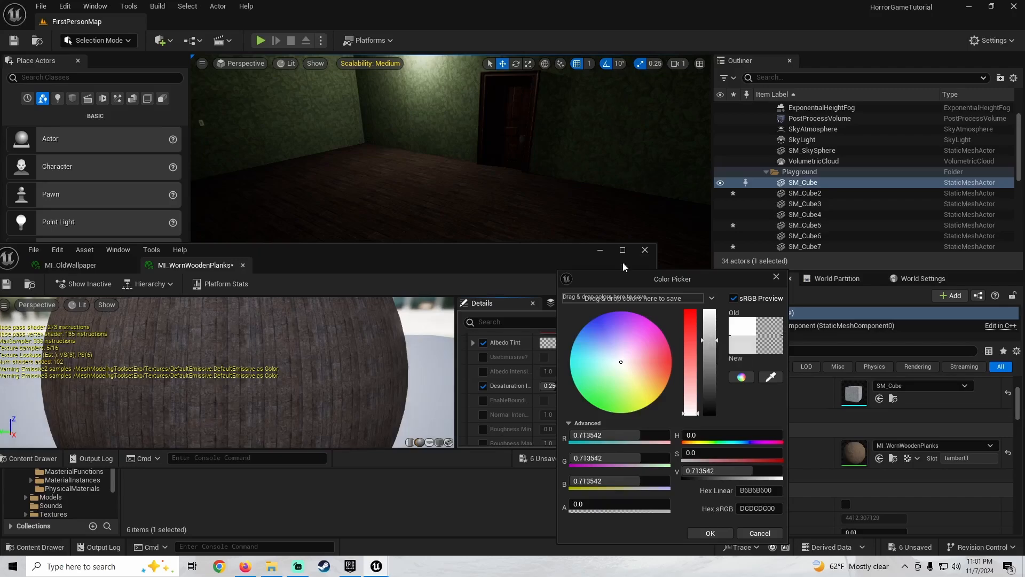
mouse_move(538, 240)
right_mouse_down()
mouse_move(538, 198)
mouse_move(538, 240)
right_mouse_up()
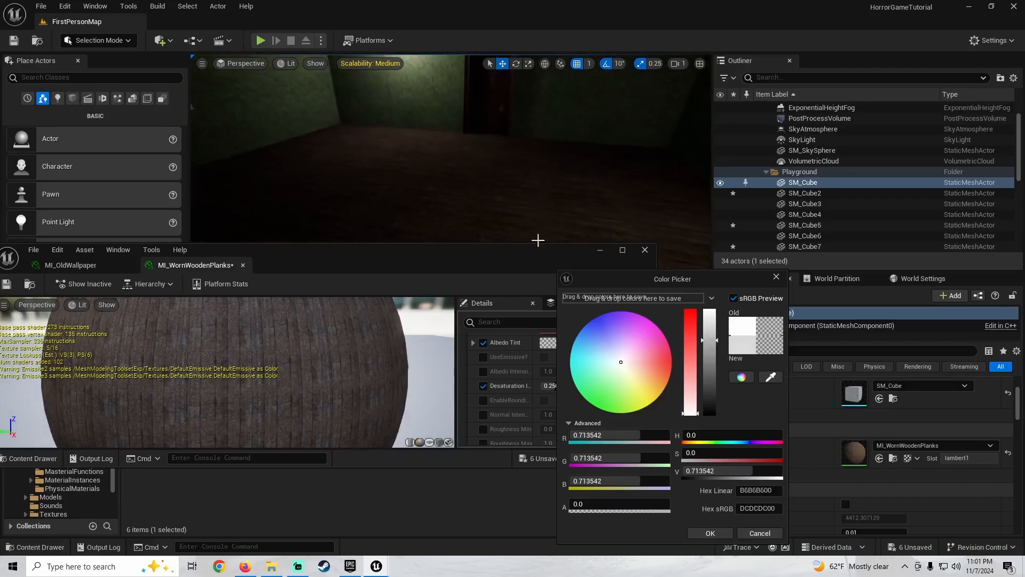
right_click_drag(450, 192, 450, 120)
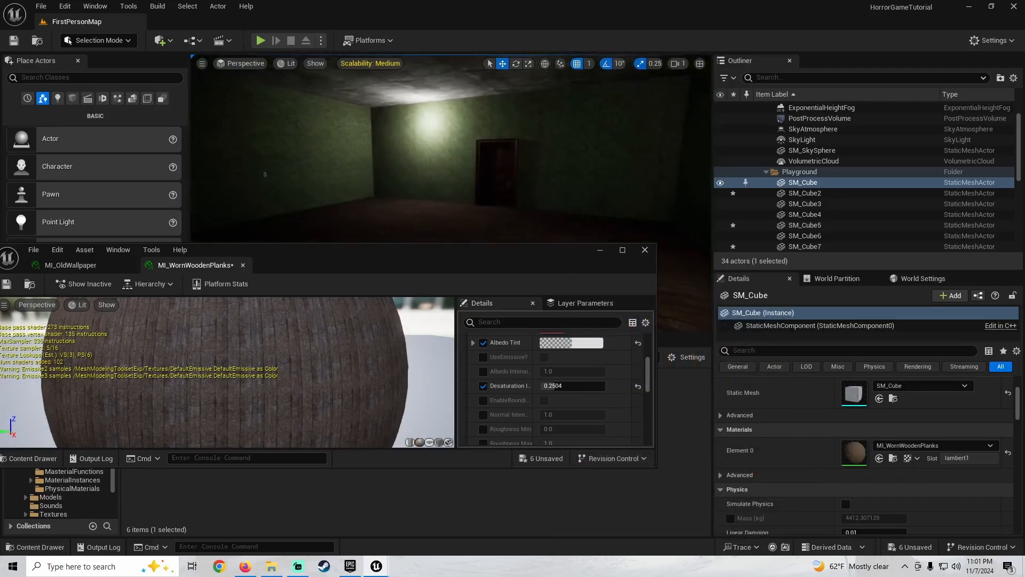
left_click(645, 253)
Open the ceiling's MI_WornConcreteCeiling material and override its desaturation with about 0.276
right_click_drag(439, 178, 433, 123)
left_click(439, 177)
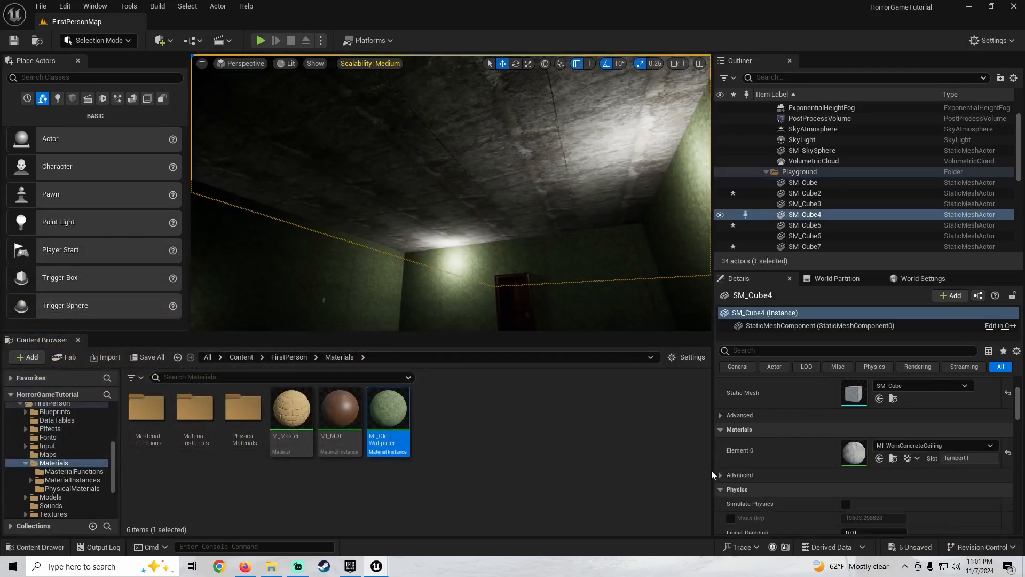
double_click(853, 452)
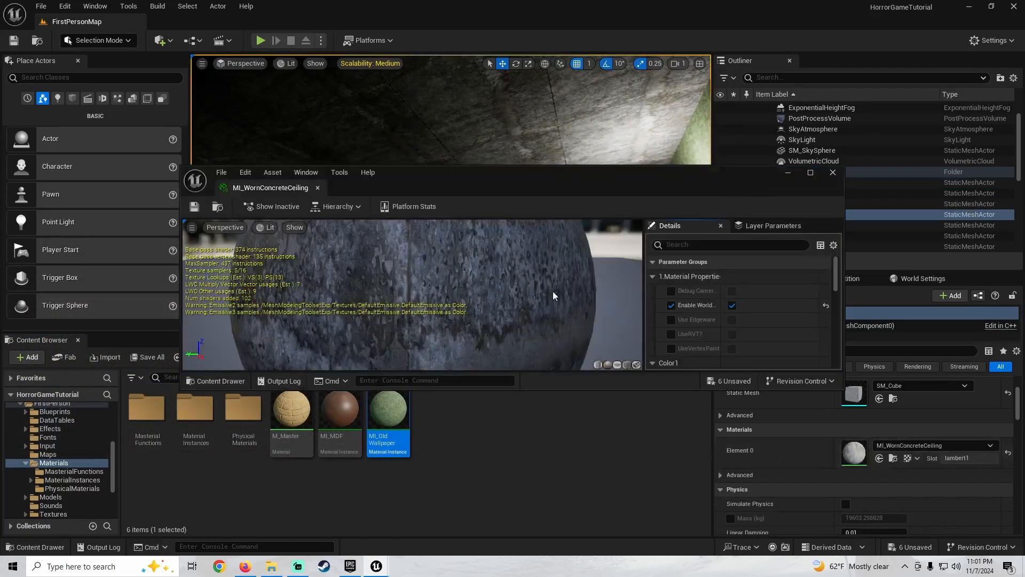
left_click_drag(583, 188, 267, 287)
scroll(374, 404, "down", 5)
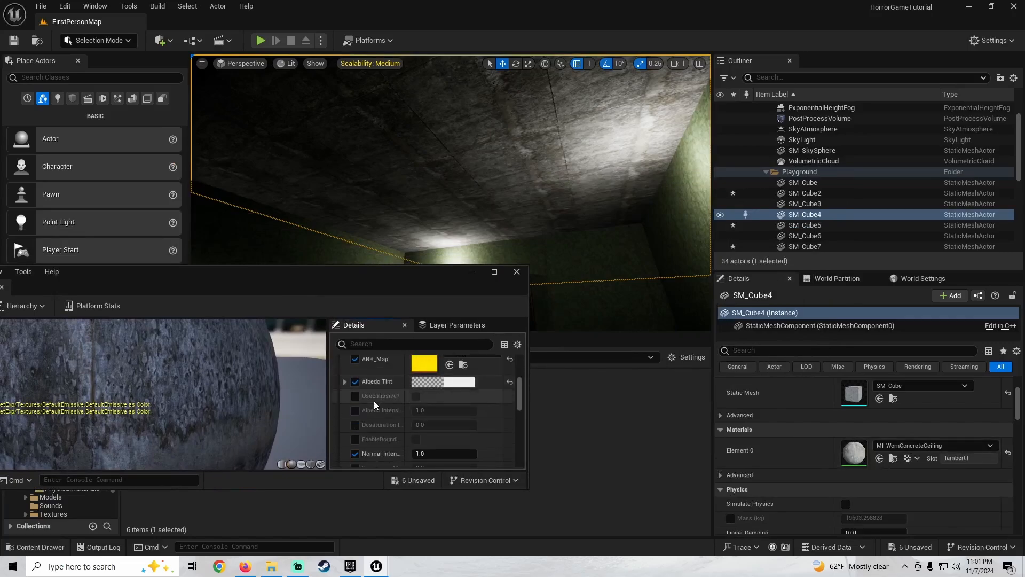
left_click(355, 424)
left_click_drag(439, 425, 471, 425)
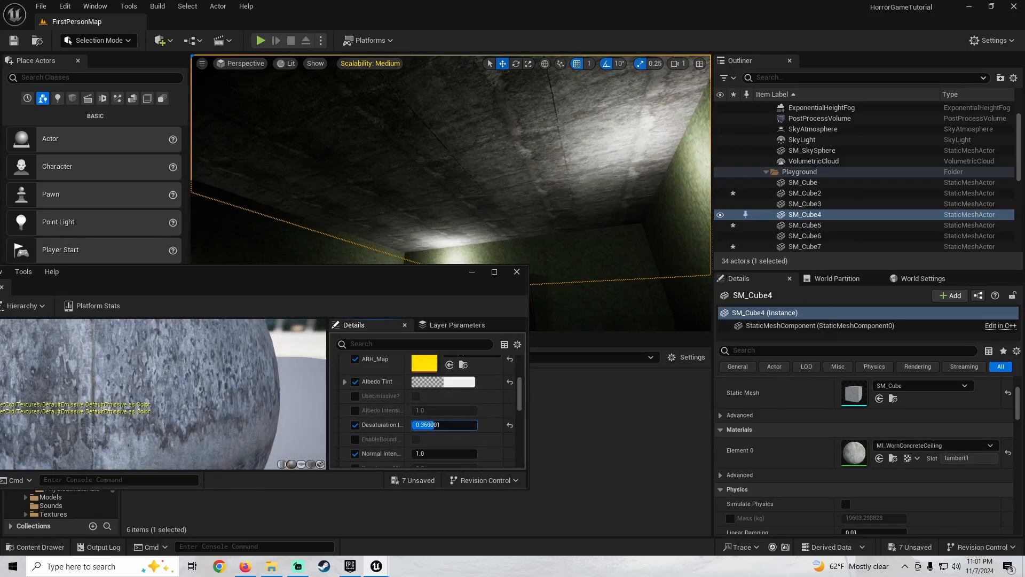
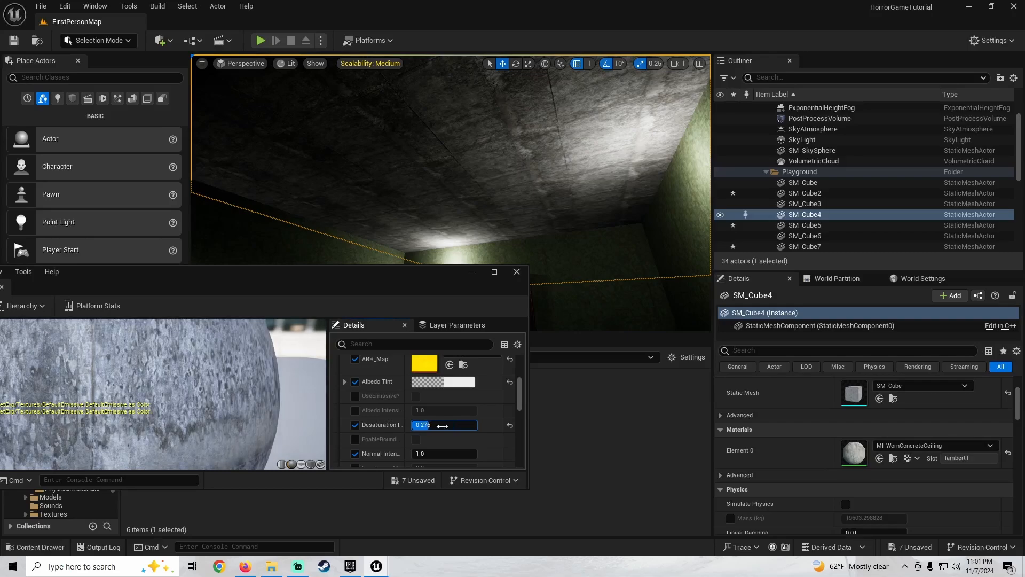
Darken the ceiling material's Albedo Tint slightly to a neutral grey and close its editor
left_click(457, 381)
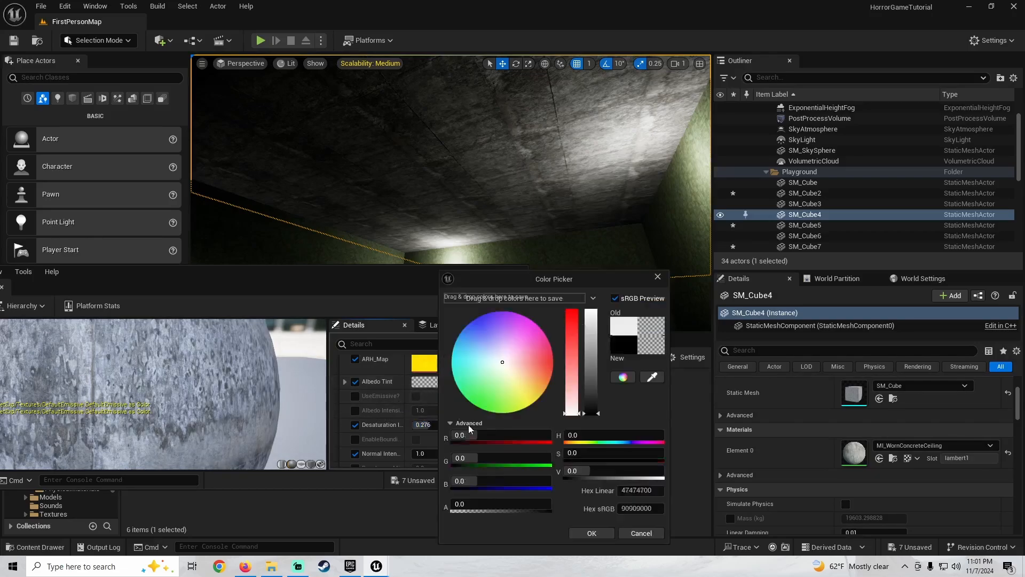
left_click(595, 341)
left_click(598, 533)
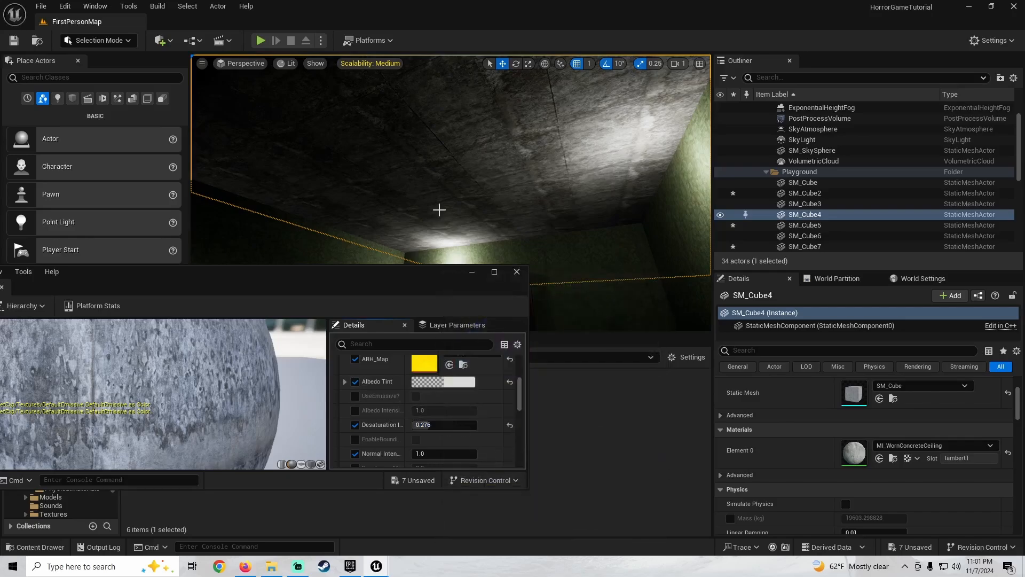
right_click_drag(440, 210, 507, 252)
left_click(515, 271)
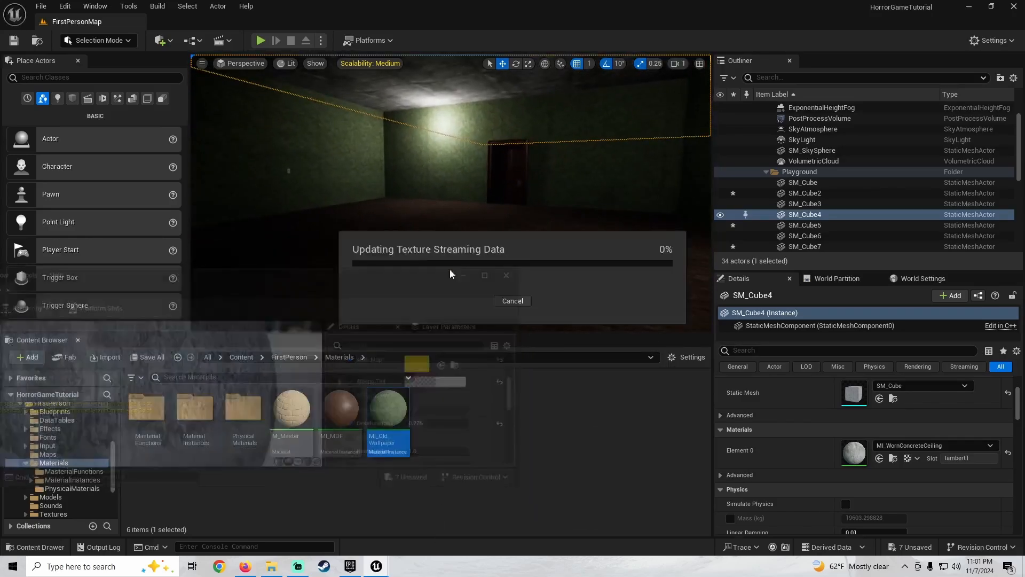
Leave game view, select the ceiling light BP_BaseLight and shift it along the X axis
key("w")
right_click_drag(450, 272, 460, 229)
key("g")
left_click(505, 214)
key("s")
left_click_drag(599, 160, 517, 159)
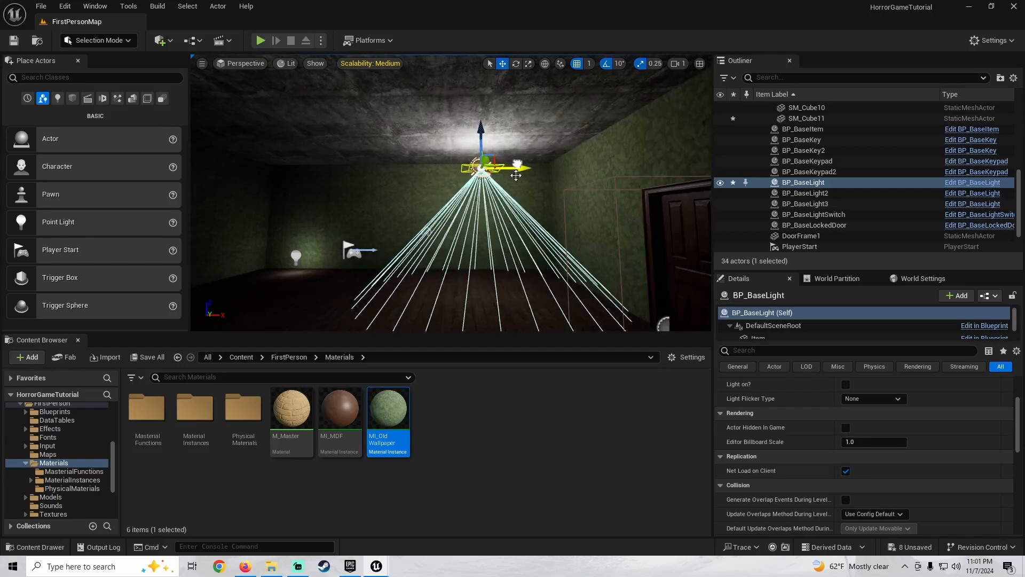
Delete the standalone point light near the player start
key("w")
right_click_drag(517, 159, 205, 240)
left_click(327, 248)
key("Delete")
Reposition BP_BaseLight under the ceiling to about X 657, Y 413
left_click(394, 164)
right_click_drag(394, 163, 406, 163)
right_click_drag(509, 150, 438, 162)
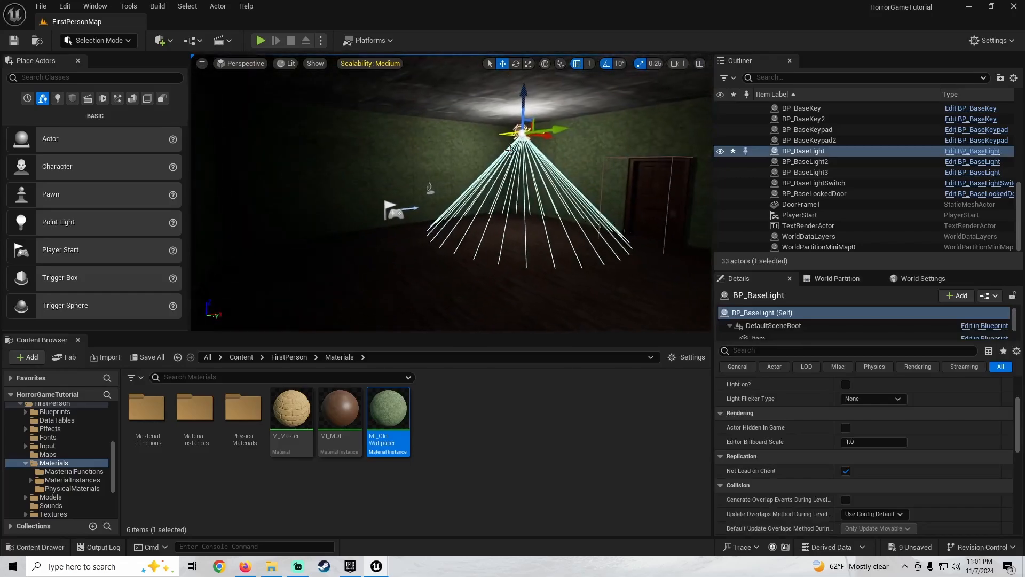
left_click_drag(552, 133, 500, 149)
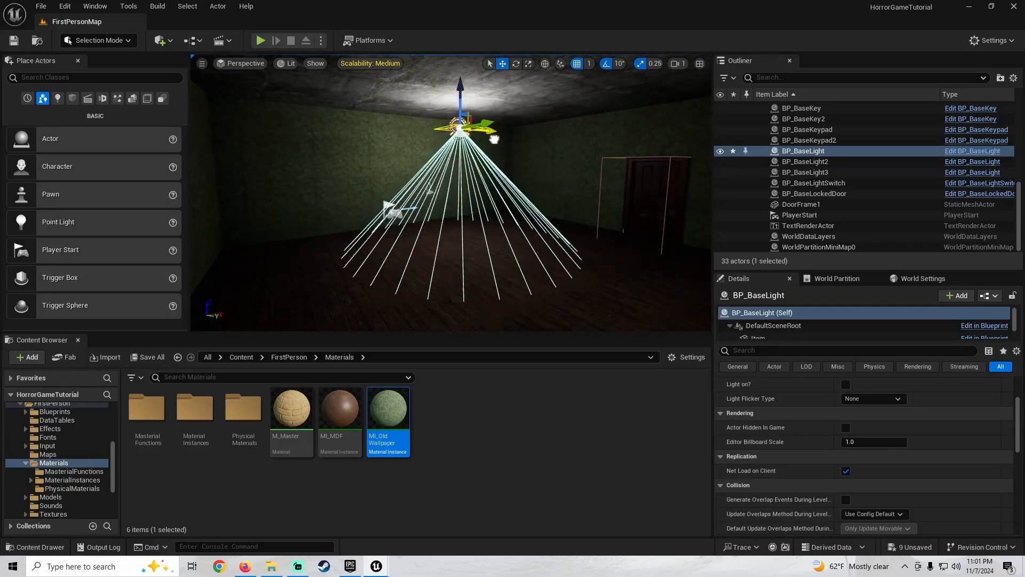
Select BP_BaseLight2 and move it along the Y axis to about 1018
right_click_drag(493, 139, 448, 135)
left_click(477, 153)
key("f")
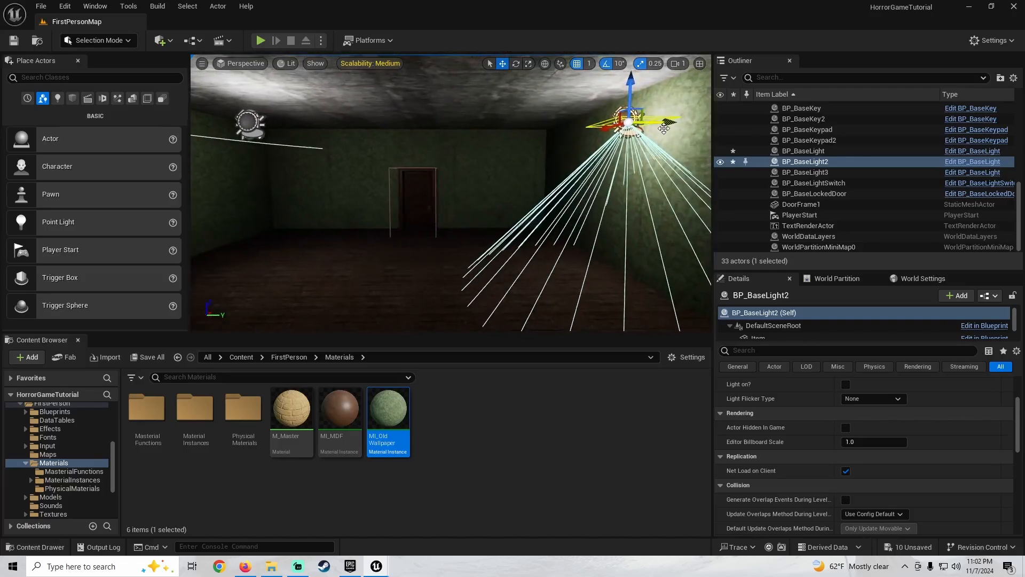
left_click_drag(664, 128, 603, 125)
right_click_drag(606, 125, 567, 127)
key("s")
key("w")
Set the Light Type of both BP_BaseLight2 and BP_BaseLight to Rect Light
scroll(798, 485, "up", 3)
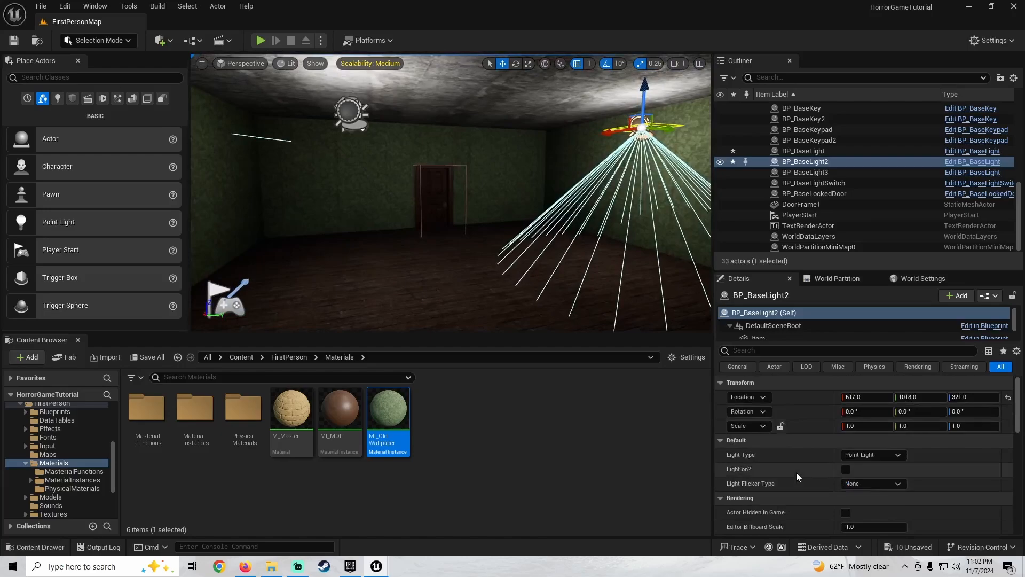
left_click(853, 455)
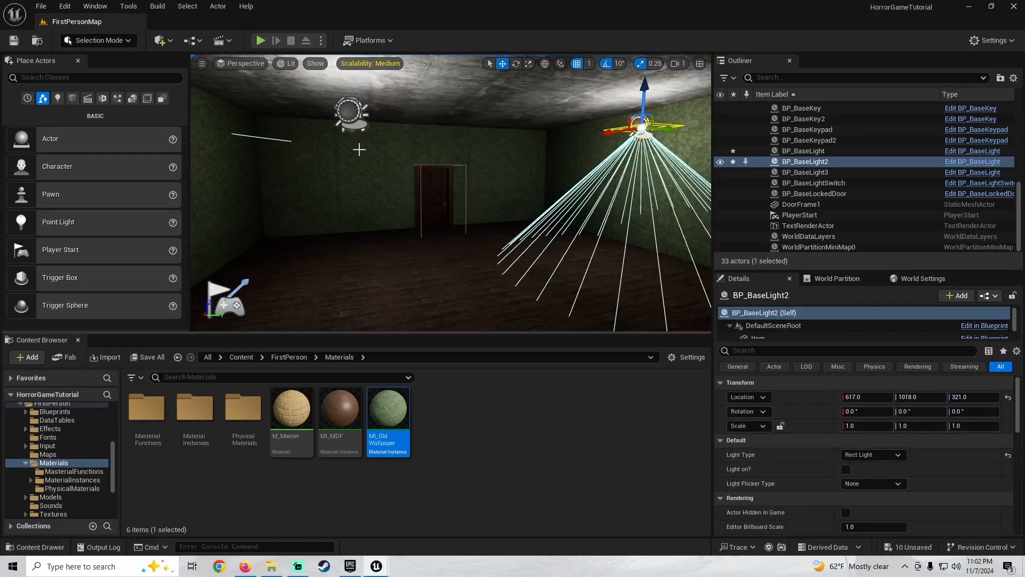
left_click(348, 118)
left_click(888, 456)
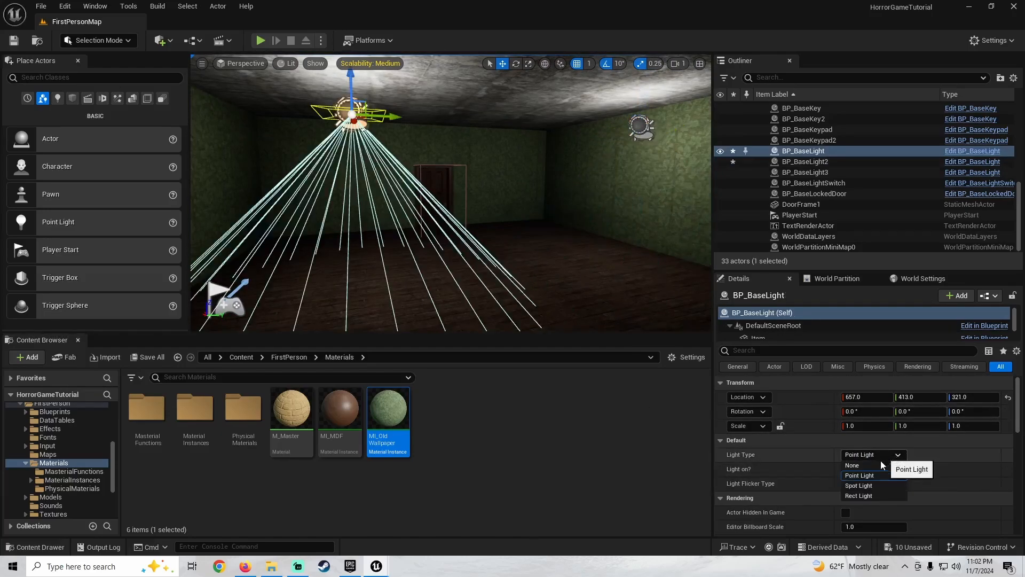
right_click_drag(486, 269, 456, 270)
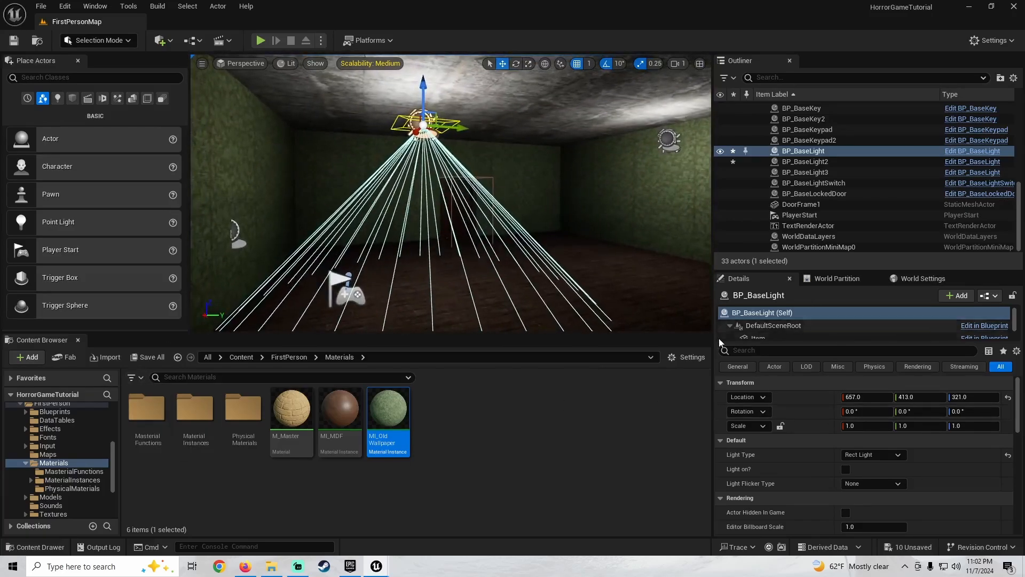
Open the BP_BaseLight blueprint for editing and maximize its editor window
left_click(979, 151)
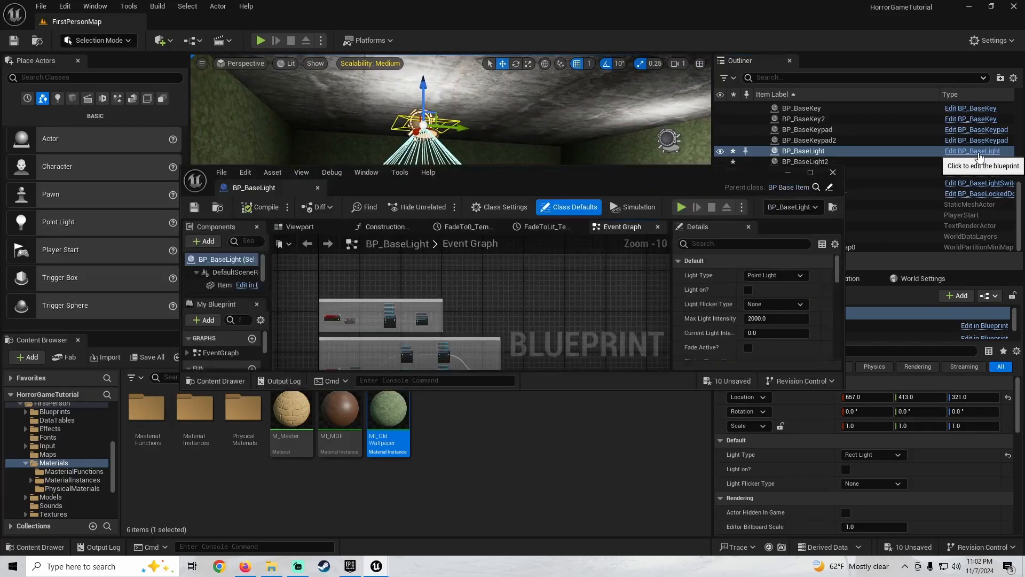
left_click(816, 172)
scroll(375, 273, "down", 2)
right_click_drag(325, 268, 465, 425)
Dock the Construction Script above the other panels and close the Components and My Blueprint panels
left_click_drag(302, 59, 293, 128)
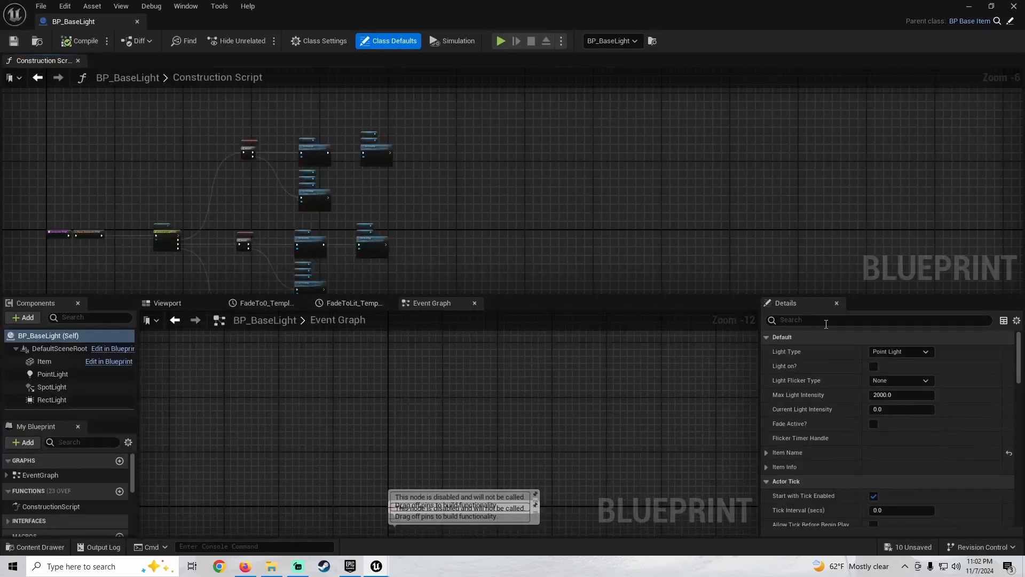
left_click_drag(524, 293, 94, 231)
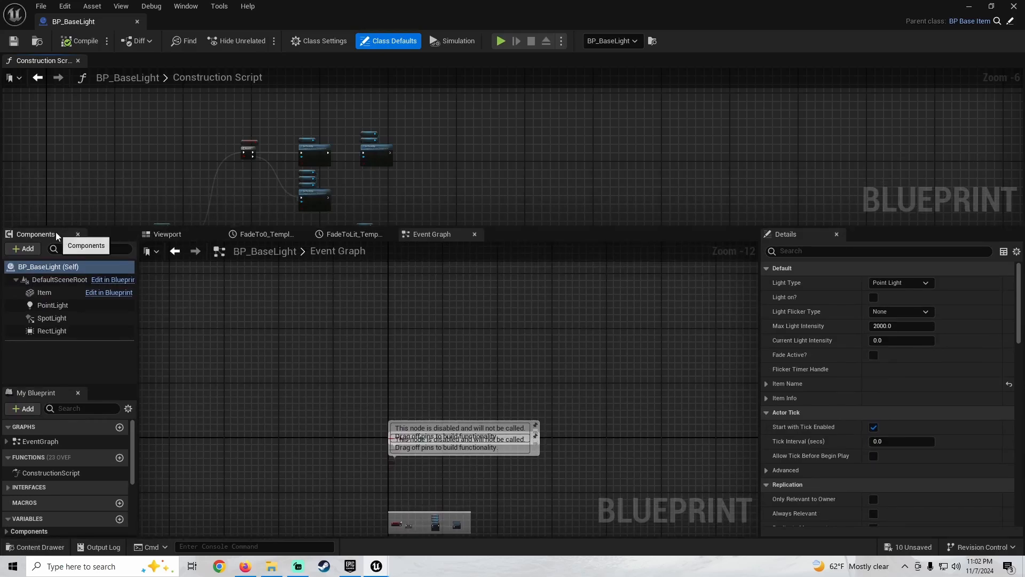
left_click_drag(55, 232, 136, 63)
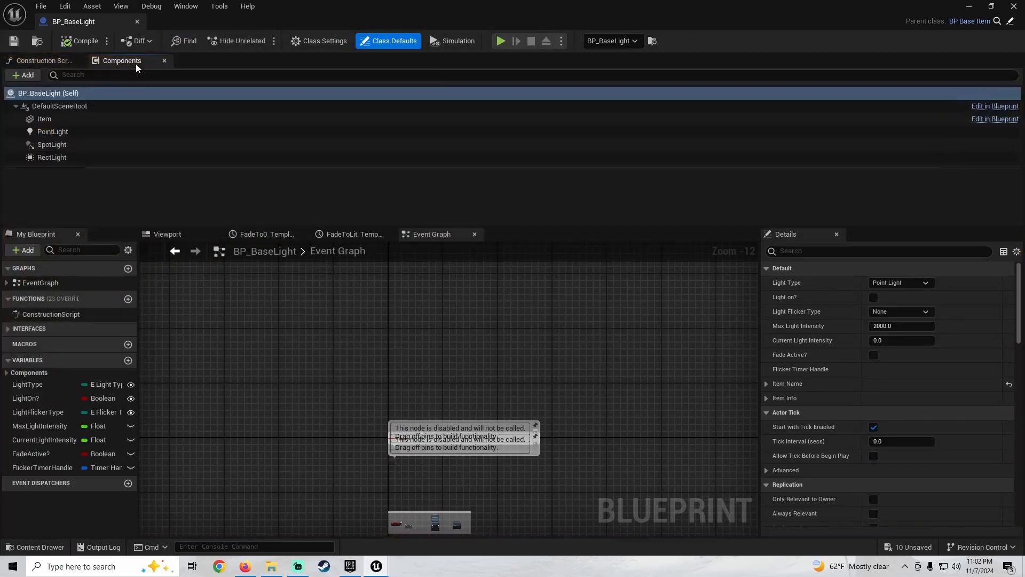
left_click(164, 60)
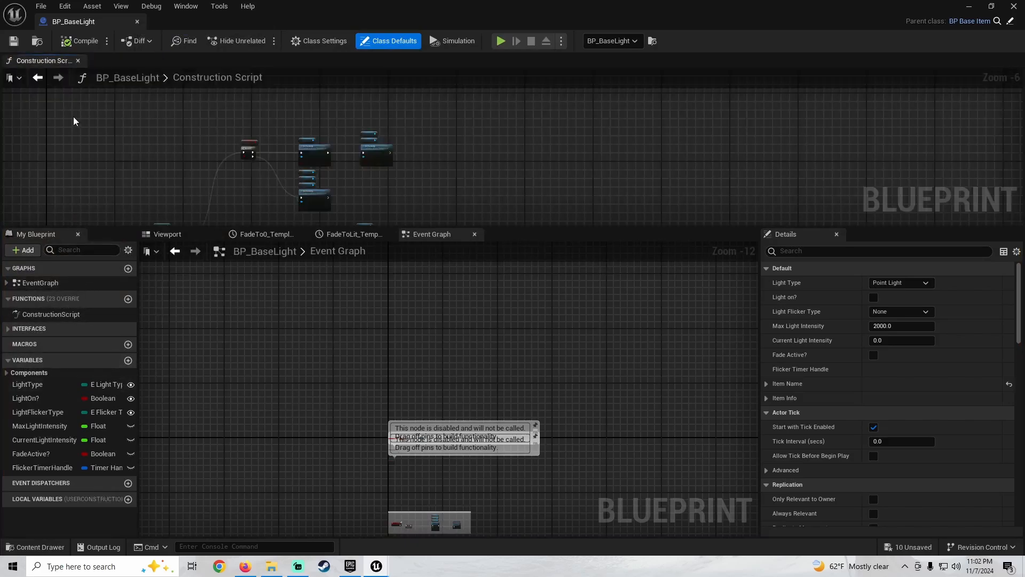
left_click(77, 234)
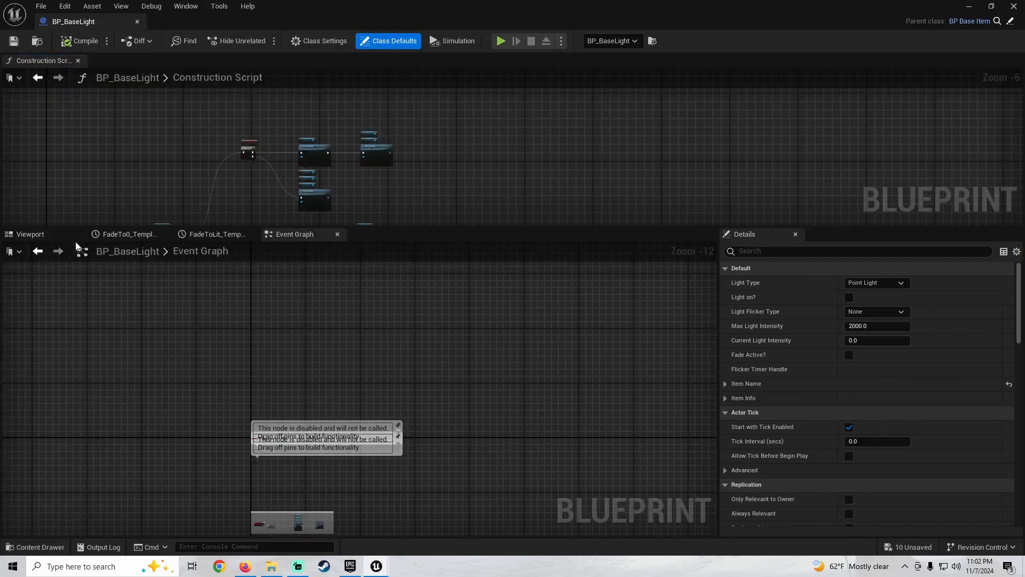
Dock the Construction Script back among the graph tabs, next to the Viewport
left_click_drag(683, 238, 440, 392)
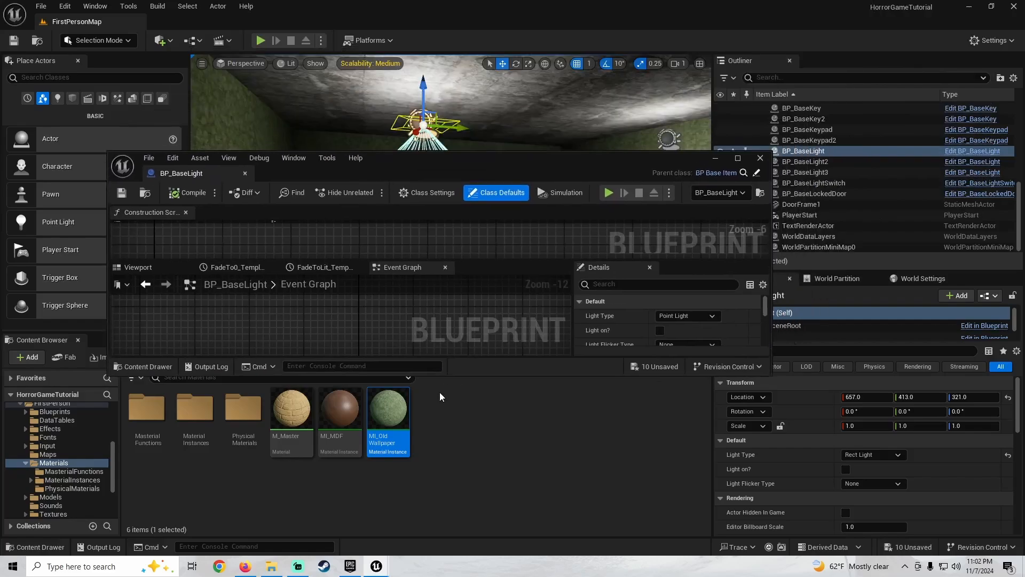
left_click(737, 158)
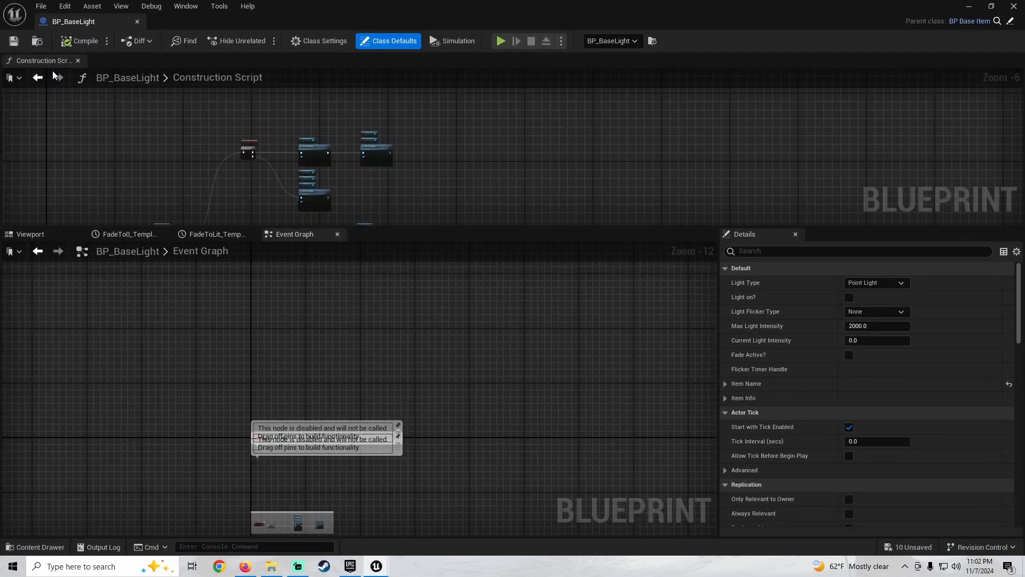
left_click_drag(53, 63, 105, 65)
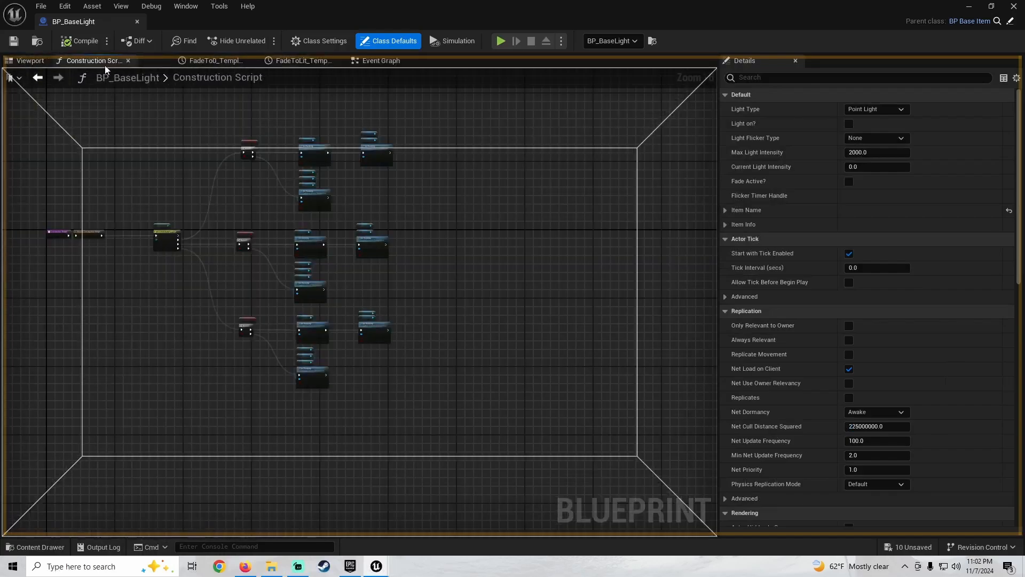
Show the Components panel again and dock it as a narrow column beside the Event Graph
left_click(196, 5)
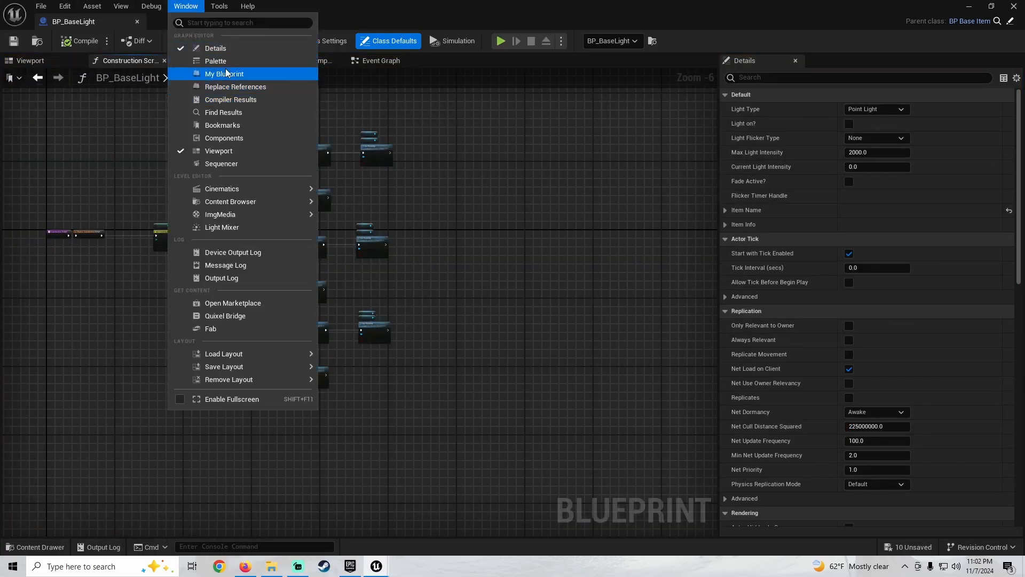
left_click(224, 138)
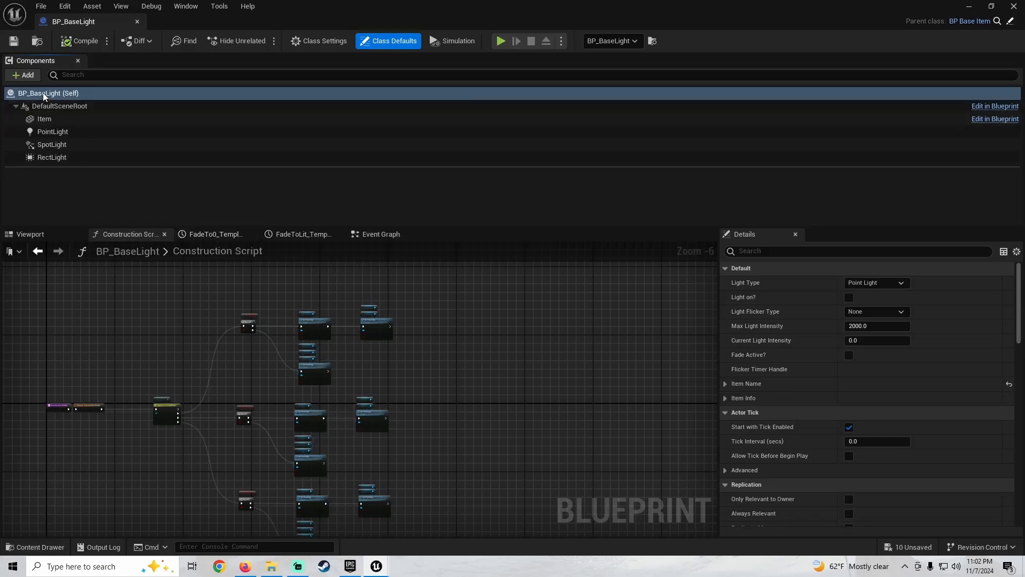
mouse_move(39, 65)
left_mouse_down()
mouse_move(16, 128)
mouse_move(5, 123)
mouse_move(7, 107)
mouse_move(11, 80)
mouse_move(24, 77)
left_mouse_up()
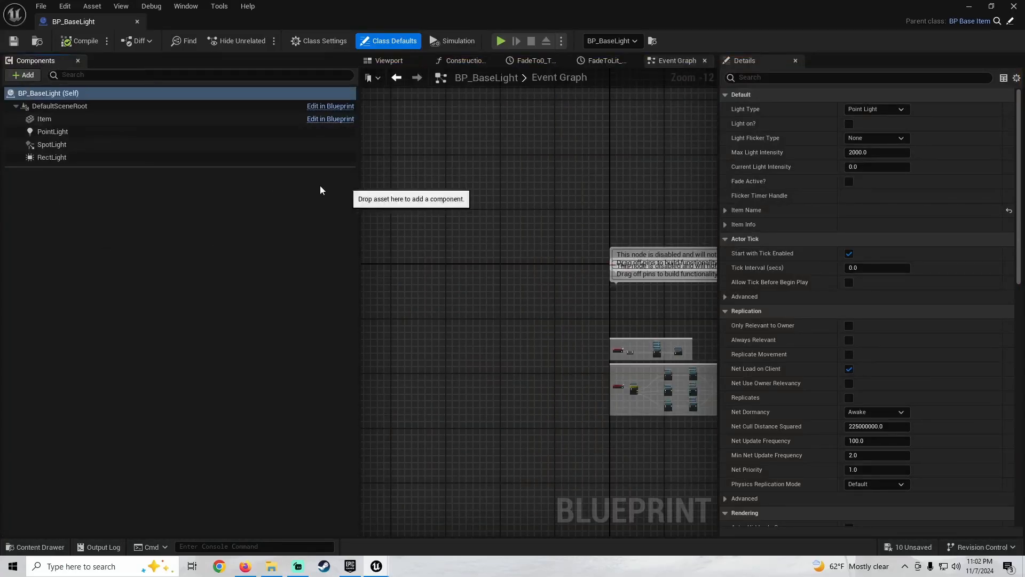
left_click_drag(9, 63, 78, 83)
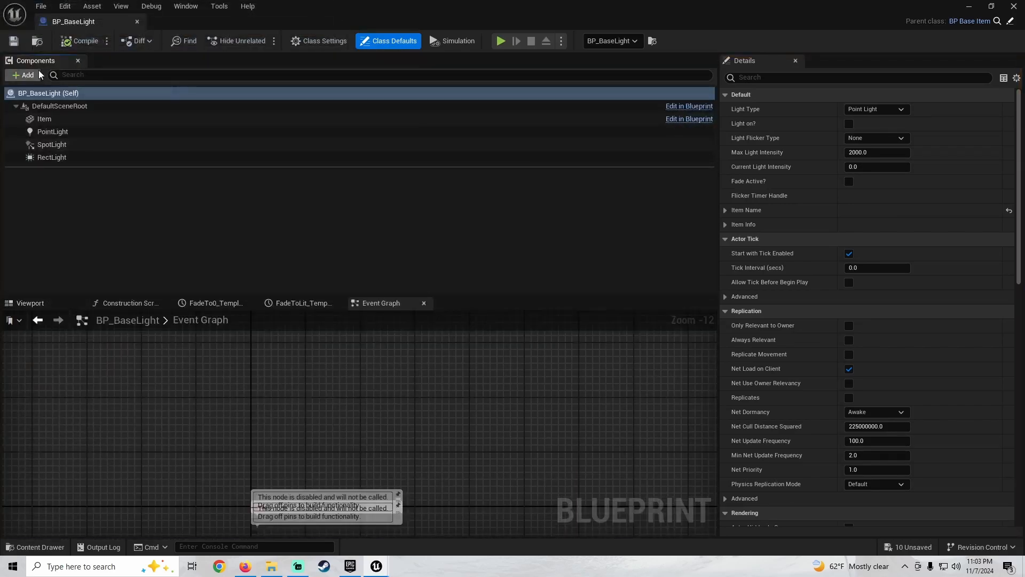
left_click_drag(24, 61, 47, 128)
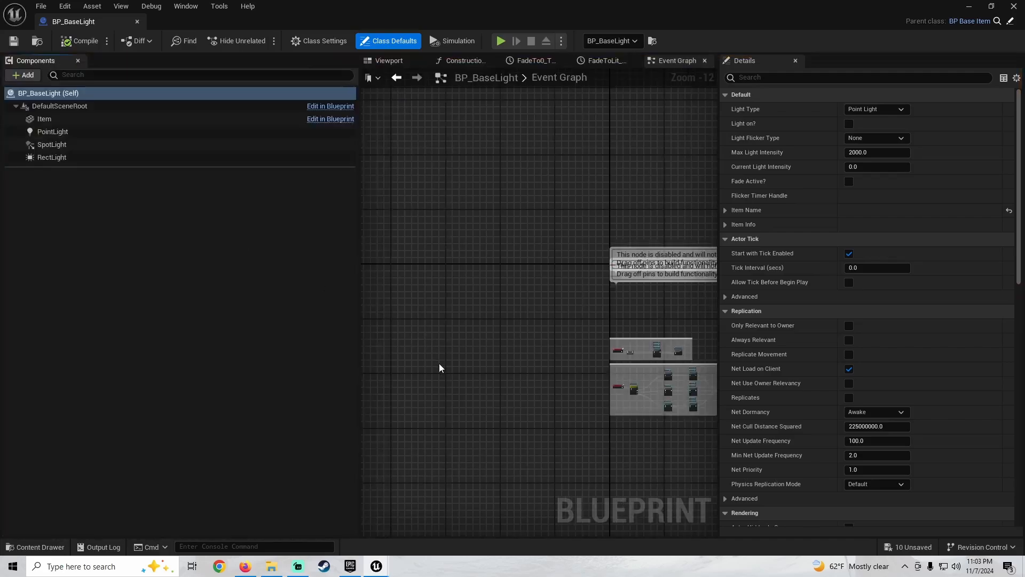
left_click_drag(361, 261, 165, 261)
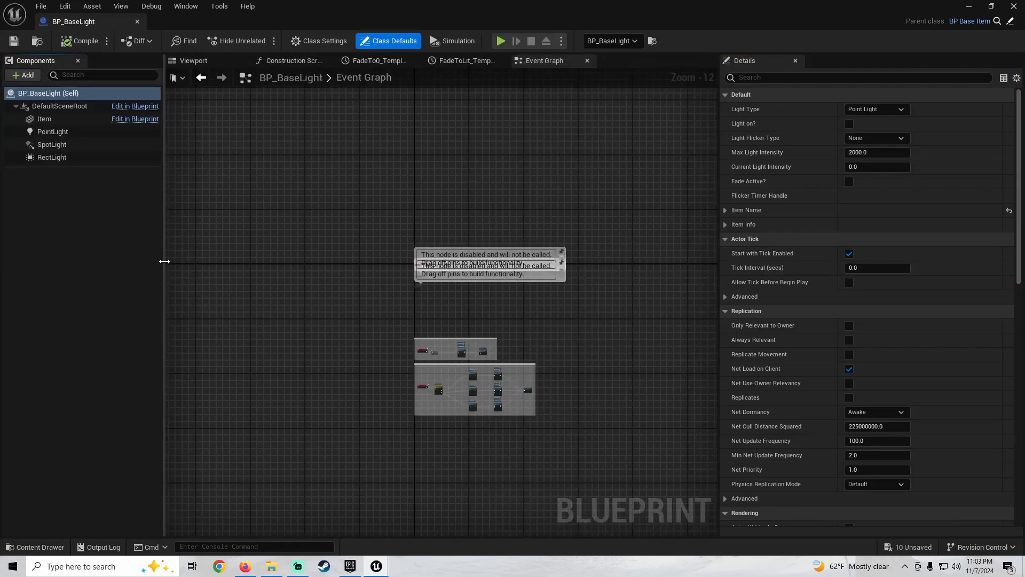
Show the My Blueprint panel again and dock it beneath the Components panel
left_click(186, 6)
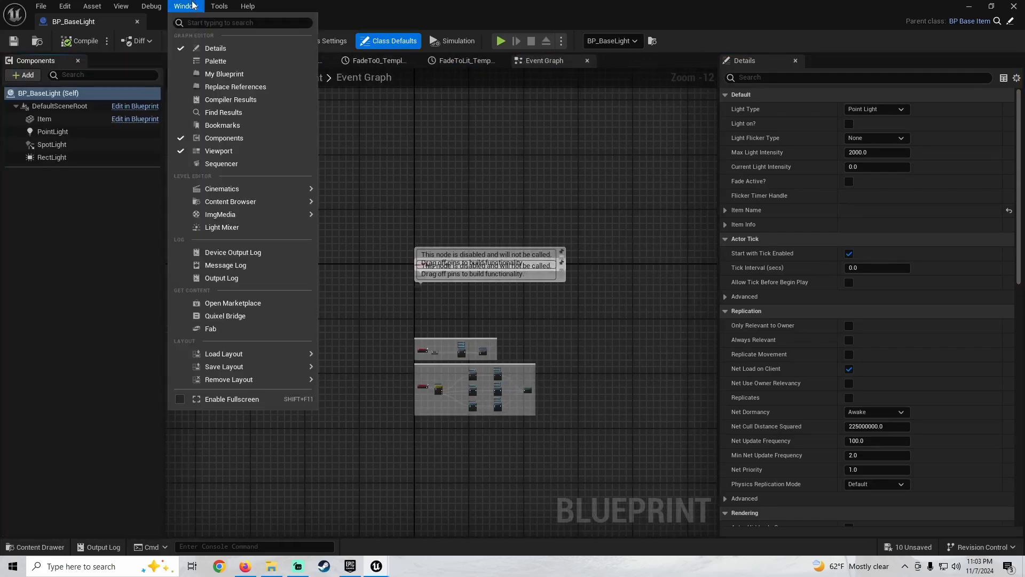
left_click(216, 74)
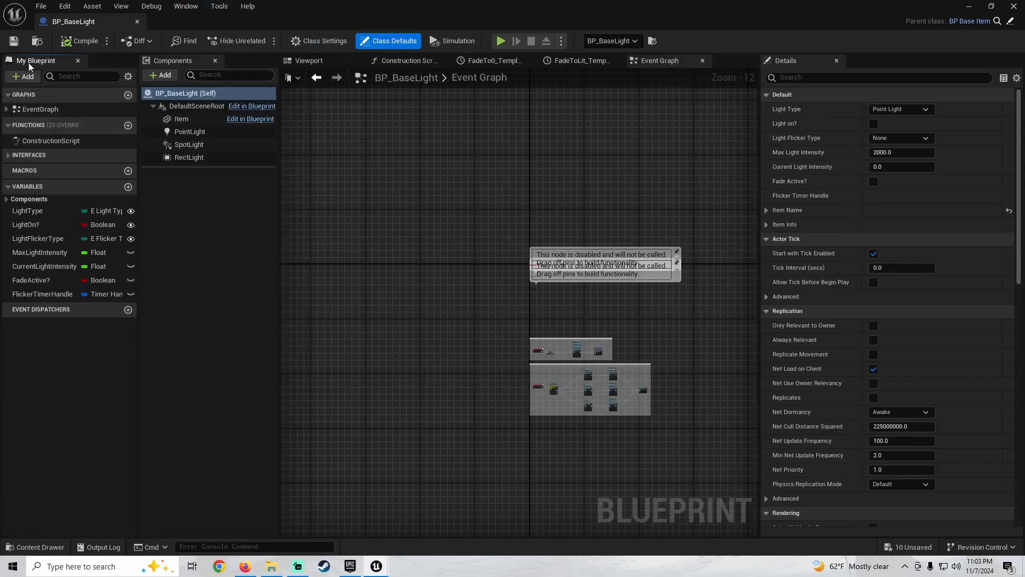
left_click_drag(160, 61, 21, 79)
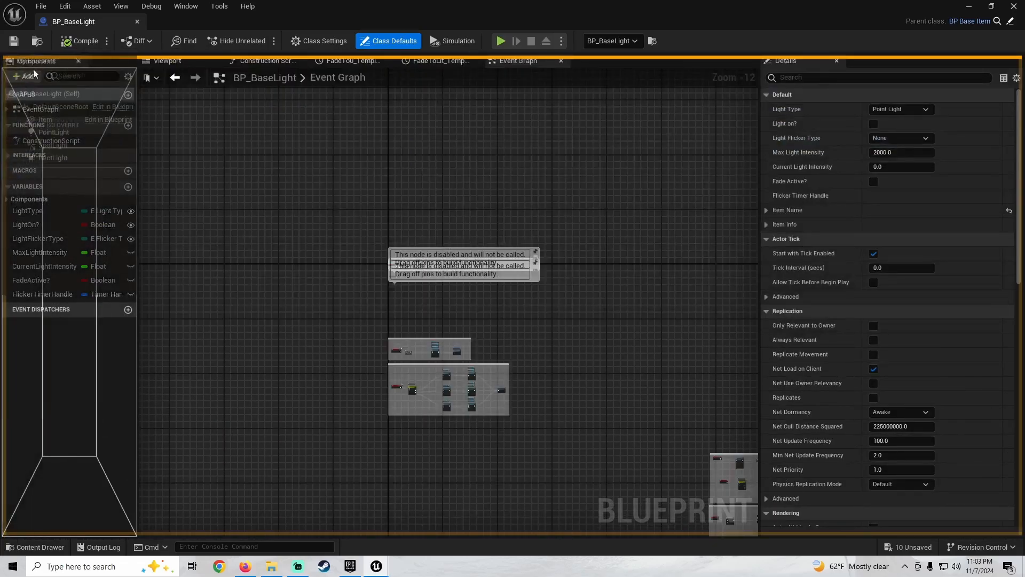
left_click_drag(79, 122, 57, 113)
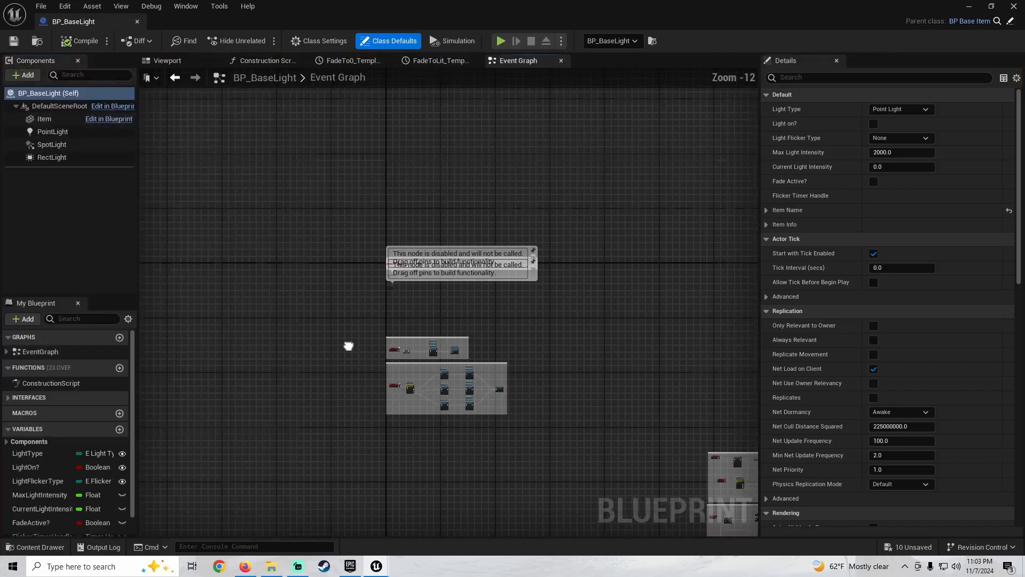
Look through the Event Graph's comment groups and save the BP_BaseLight blueprint
right_click_drag(348, 347, 150, 150)
right_click_drag(432, 303, 311, 131)
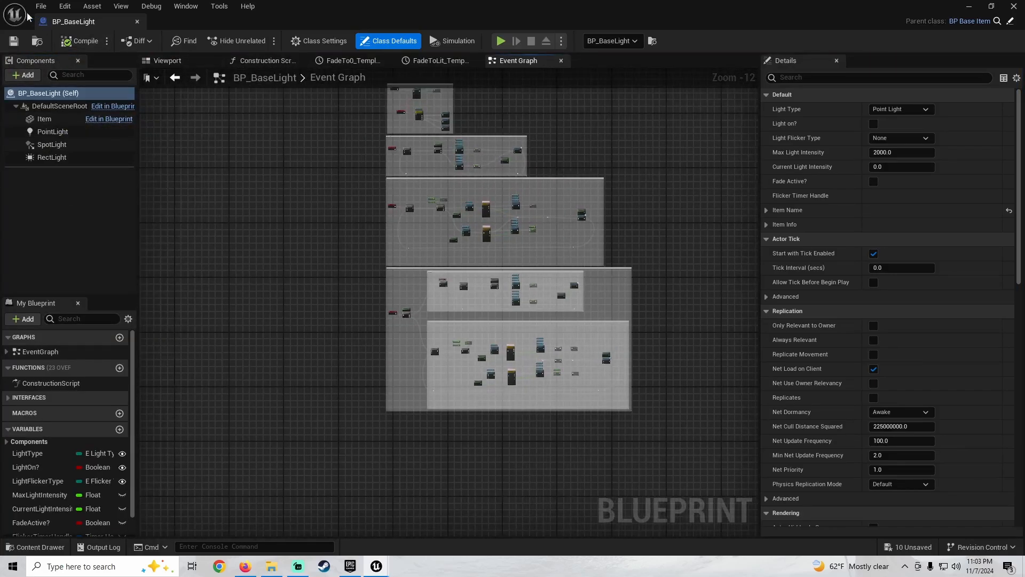
left_click(14, 40)
Examine the Construction Script's light-type switch and visibility branches, and return to the level editor
right_click_drag(404, 322, 381, 386)
left_click(182, 58)
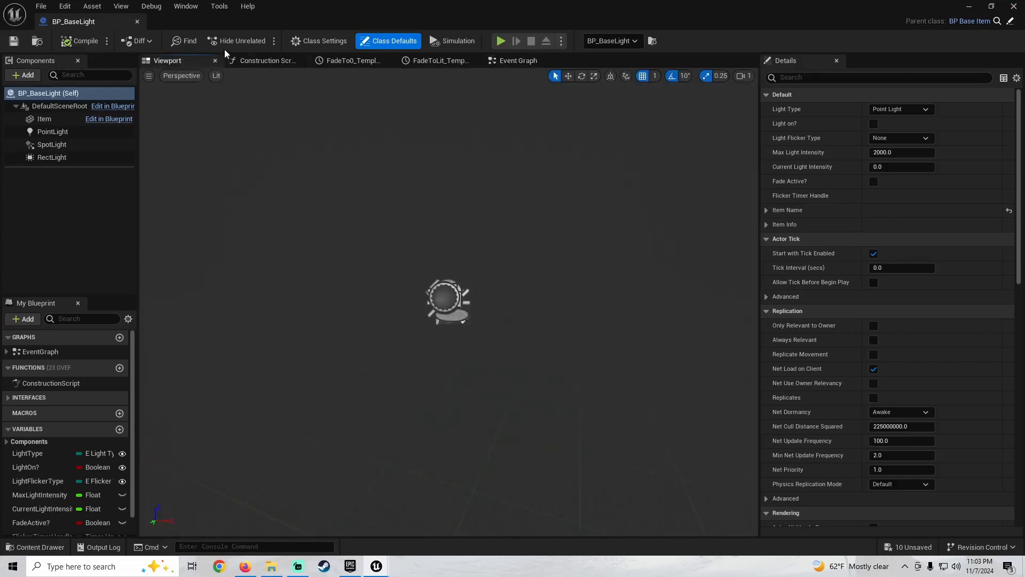
left_click(275, 58)
scroll(373, 272, "up", 3)
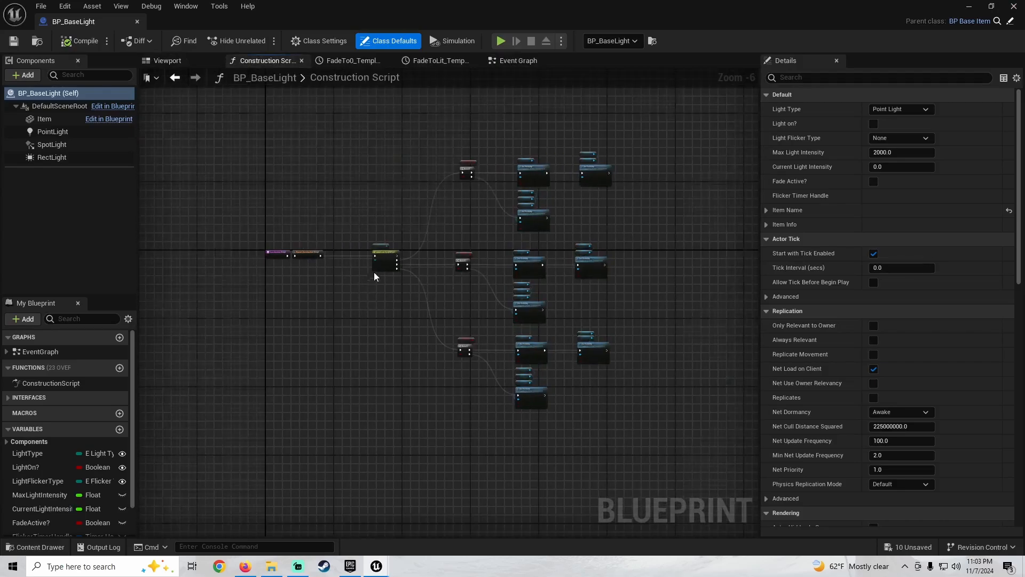
right_click_drag(398, 309, 250, 346)
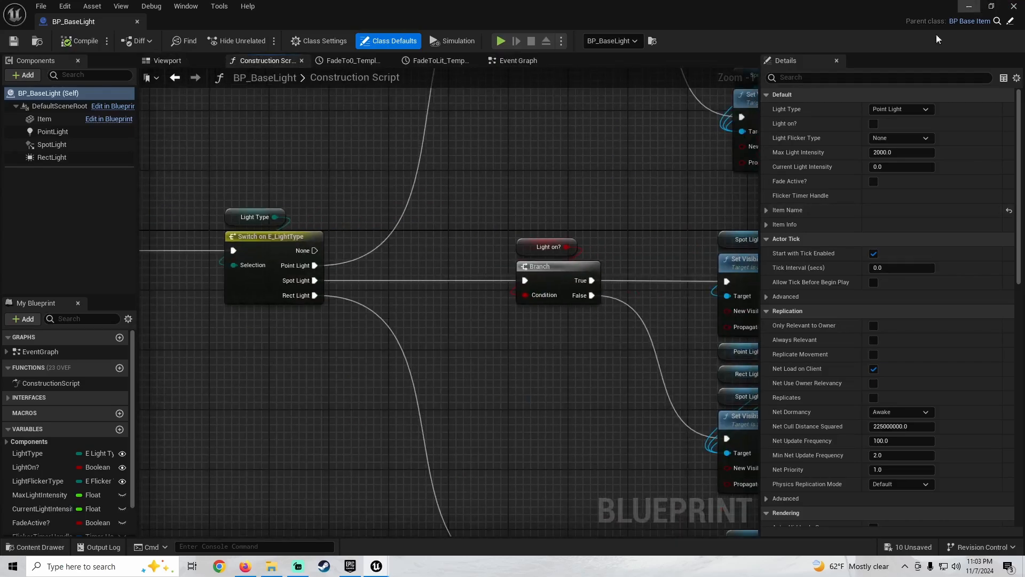
scroll(455, 309, "down", 4)
left_click(970, 7)
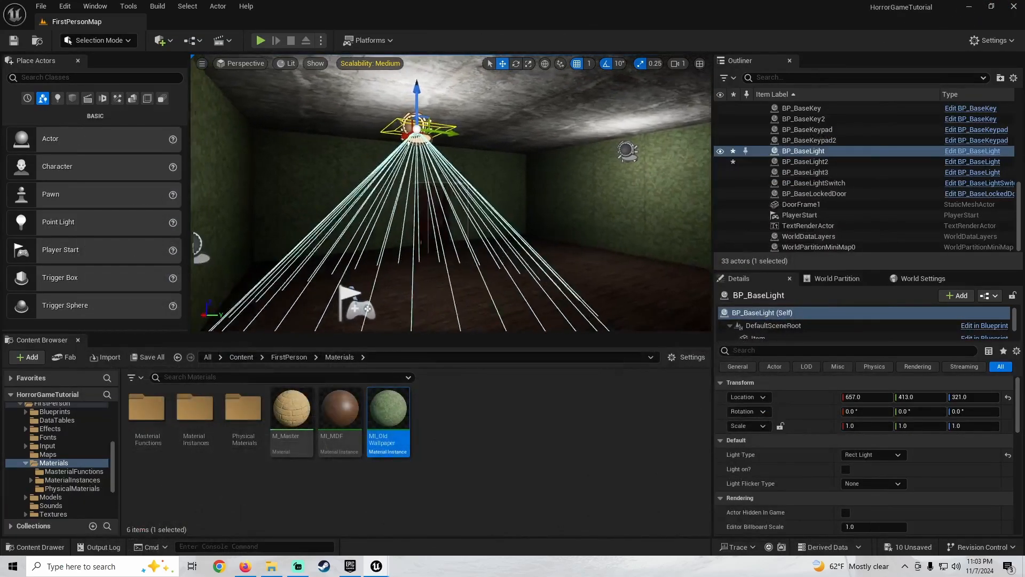
Set the selected BP_BaseLight actor's Light Type to Spot Light
right_click_drag(450, 192, 417, 181)
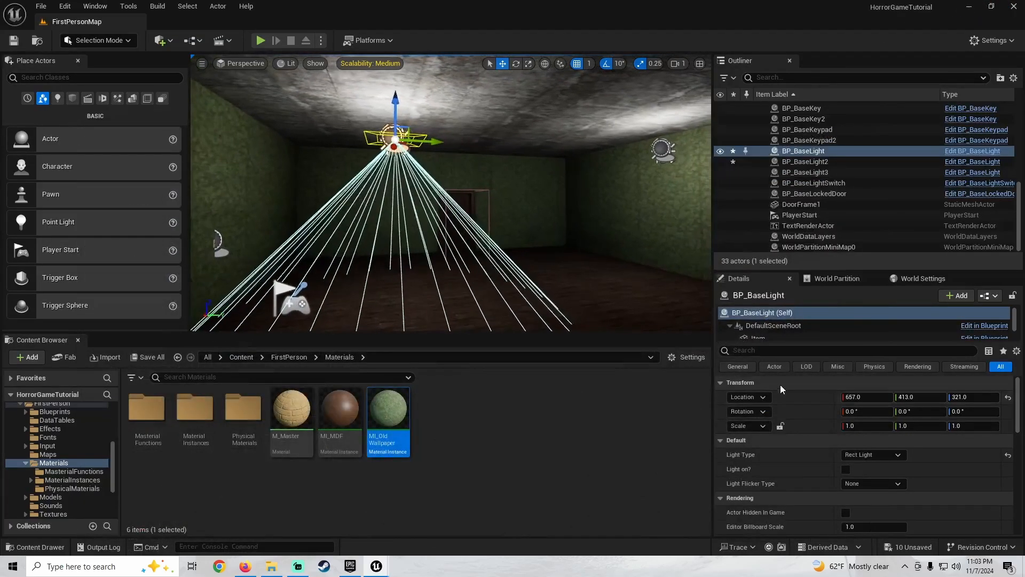
left_click(866, 457)
left_click(861, 488)
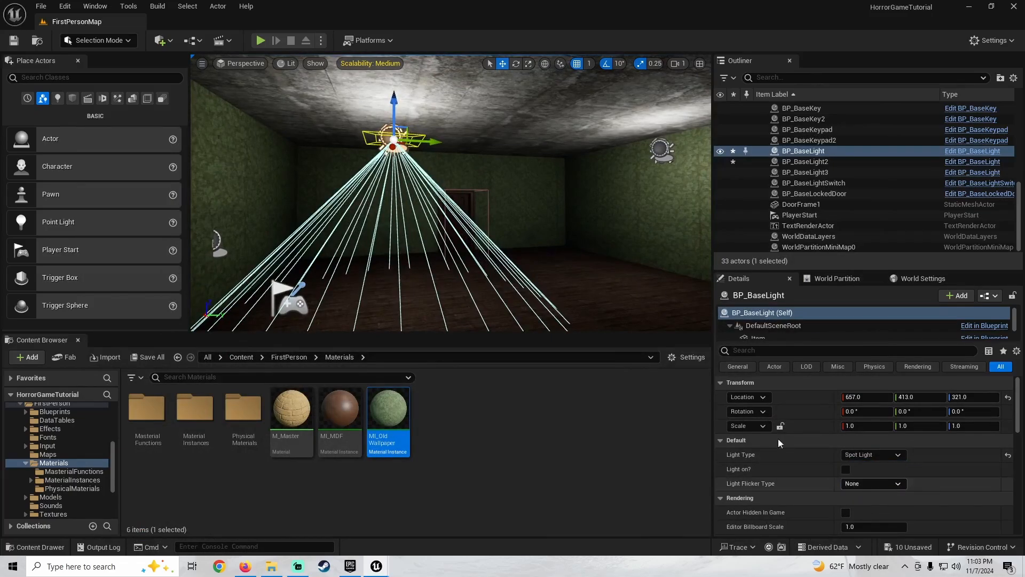
Play-test the level briefly and inspect how the ceiling light illuminates the room
mouse_move(470, 213)
right_mouse_down()
mouse_move(437, 197)
mouse_move(475, 199)
right_mouse_up()
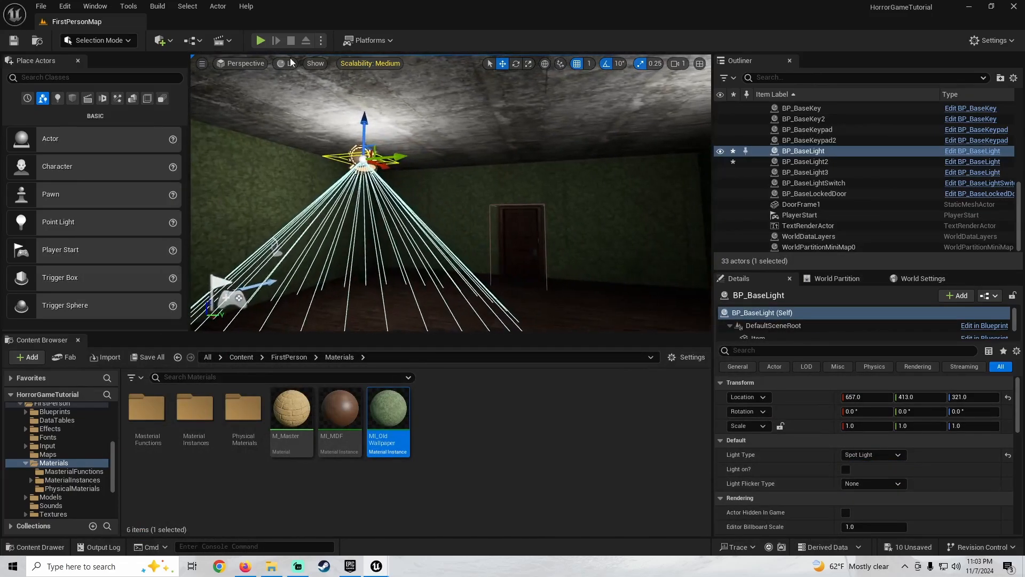
left_click(255, 37)
key("Escape")
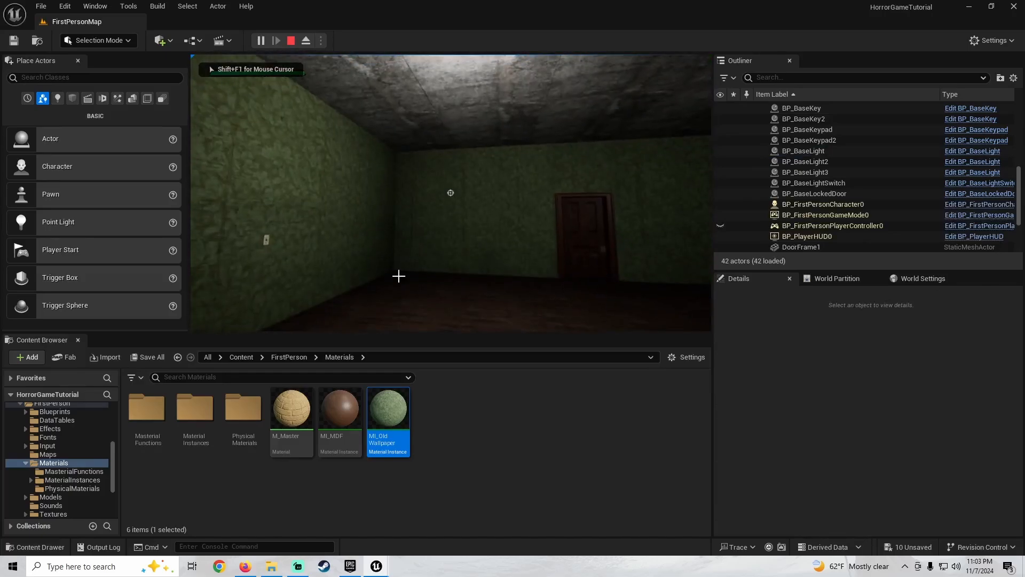
right_click_drag(398, 274, 424, 269)
key("e")
key("q")
mouse_move(429, 219)
right_mouse_down()
mouse_move(478, 222)
mouse_move(429, 218)
right_mouse_up()
Locate the BP_BaseLight asset, place another instance on the room's floor and raise it toward the ceiling
right_click(817, 153)
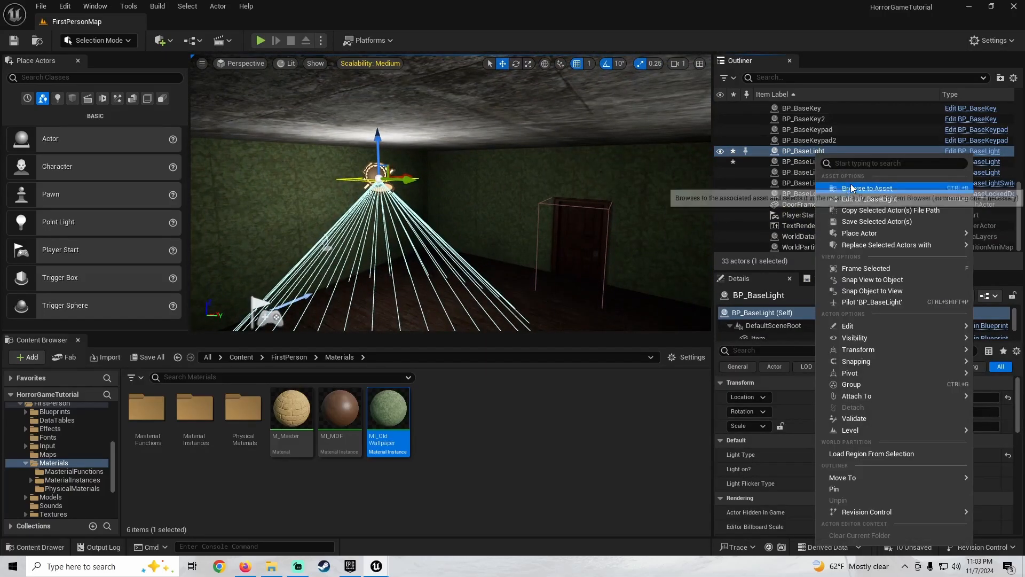
left_click(867, 188)
left_click_drag(147, 422, 414, 272)
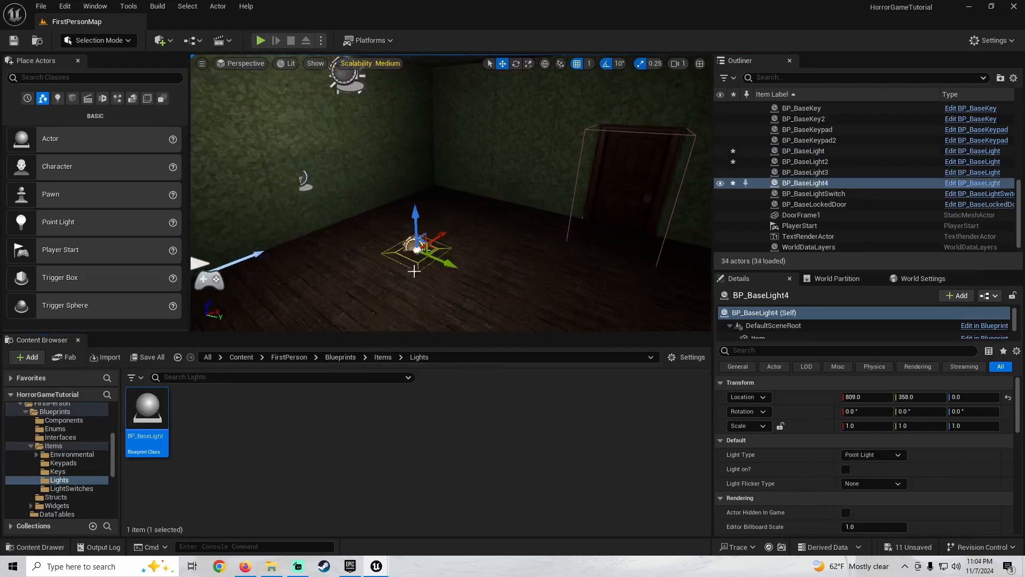
left_click_drag(420, 214, 388, 117)
left_click(340, 75)
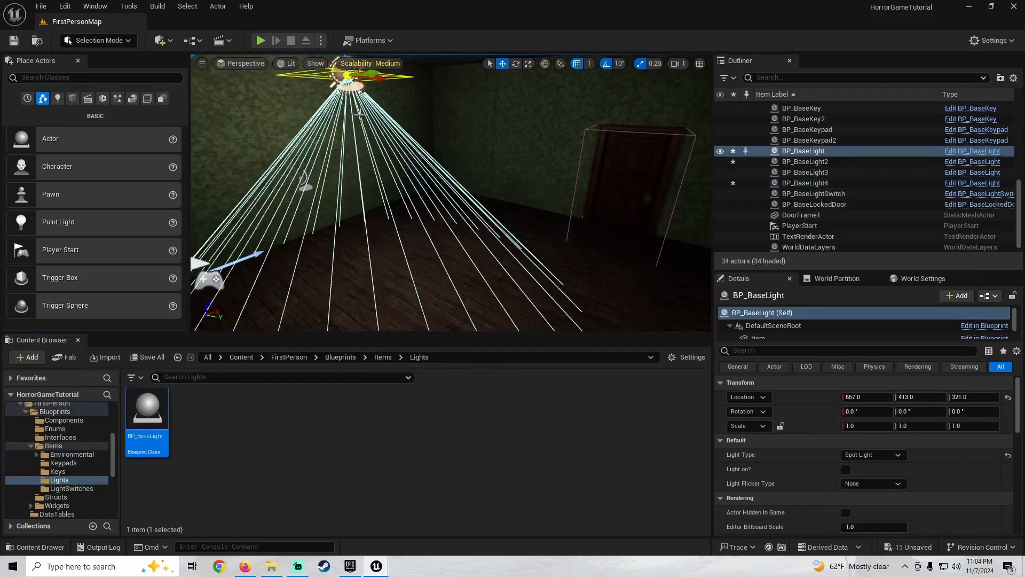
key("Delete")
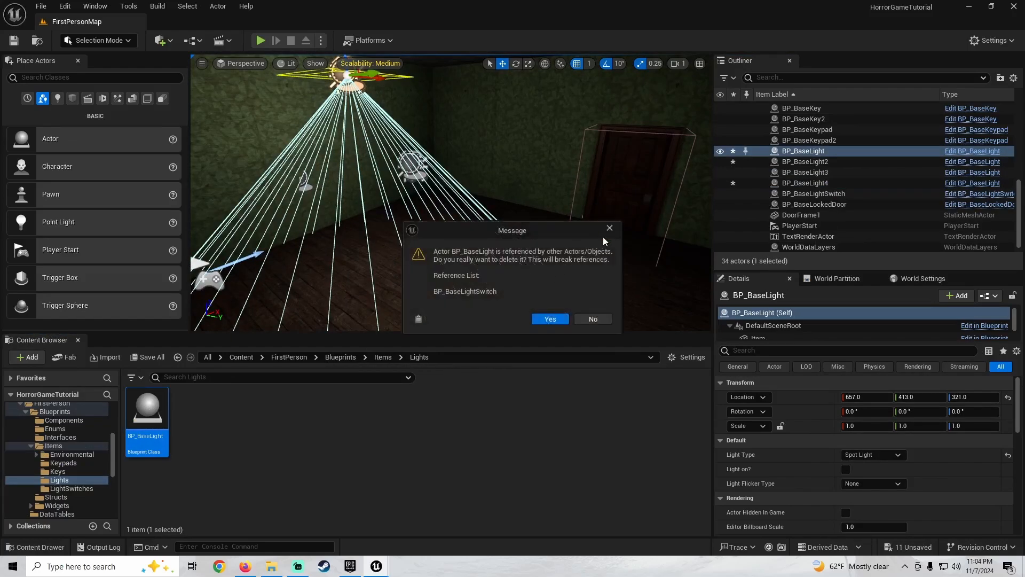
left_click(608, 229)
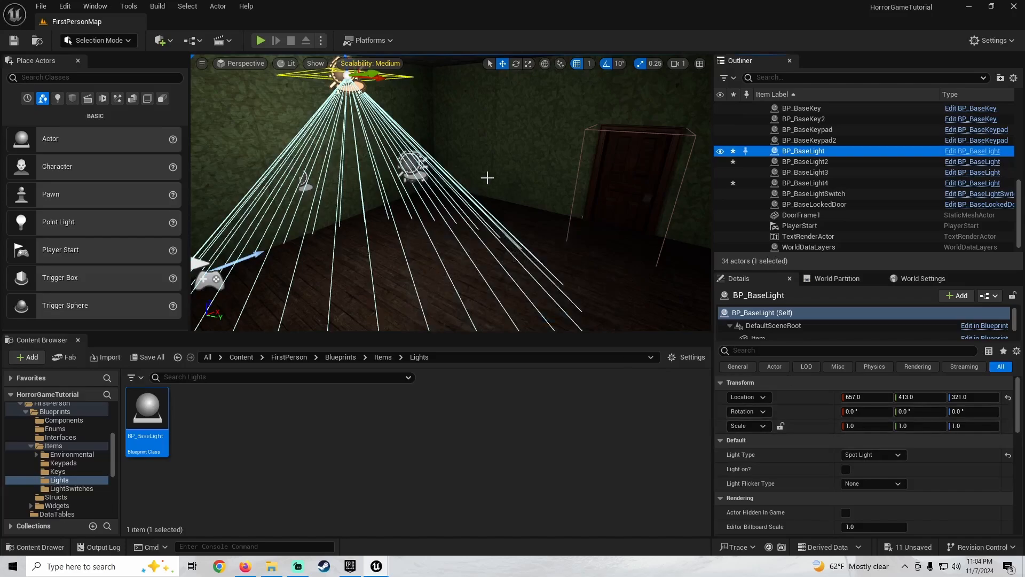
Remove BP_BaseLight2 and BP_BaseLight from the wall light switch's Lights to Affect array
right_click_drag(487, 177, 416, 178)
key("w")
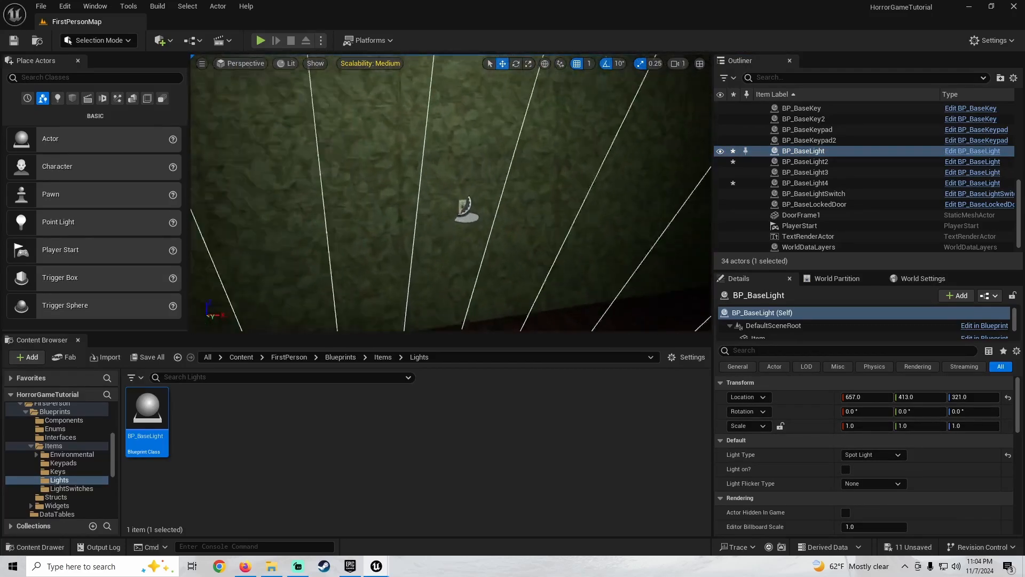
left_click(467, 211)
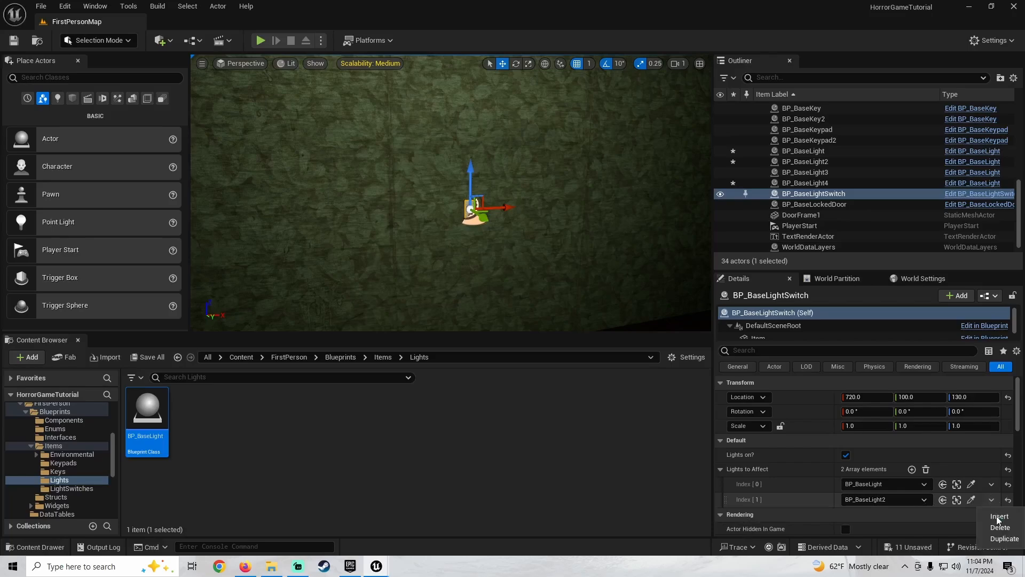
left_click(999, 527)
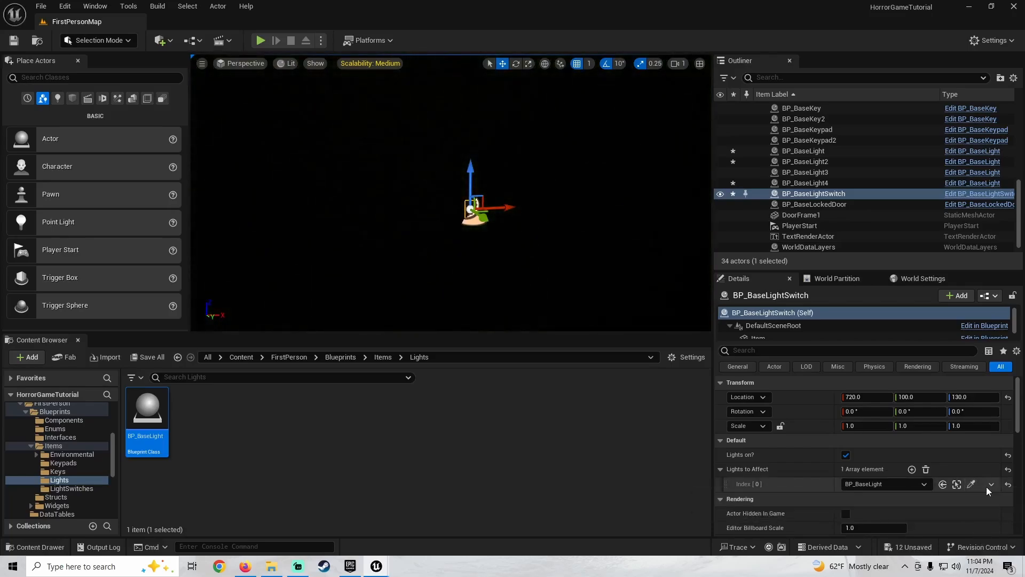
left_click(991, 484)
left_click(998, 510)
Turn on BP_BaseLight with its Light on? option and set its Light Type to Rect Light
right_click_drag(449, 230, 539, 160)
left_click(417, 179)
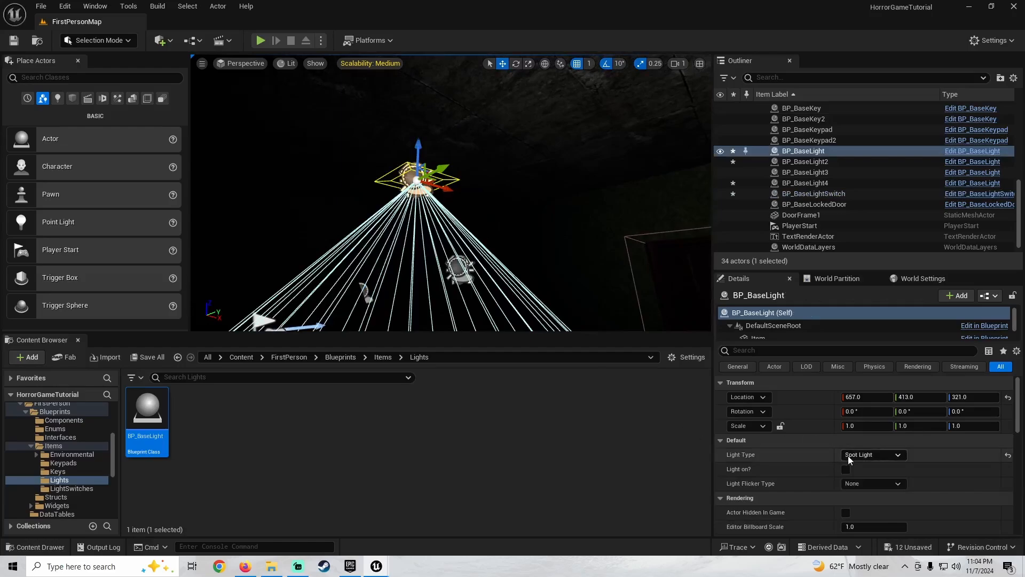
left_click(846, 470)
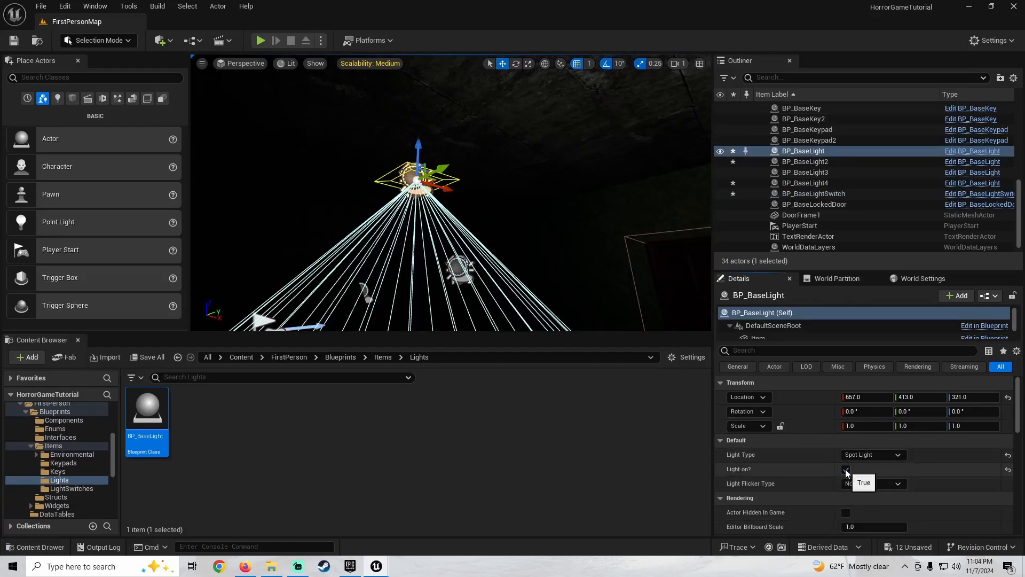
mouse_move(435, 281)
right_mouse_down()
mouse_move(436, 326)
mouse_move(459, 326)
mouse_move(435, 281)
right_mouse_up()
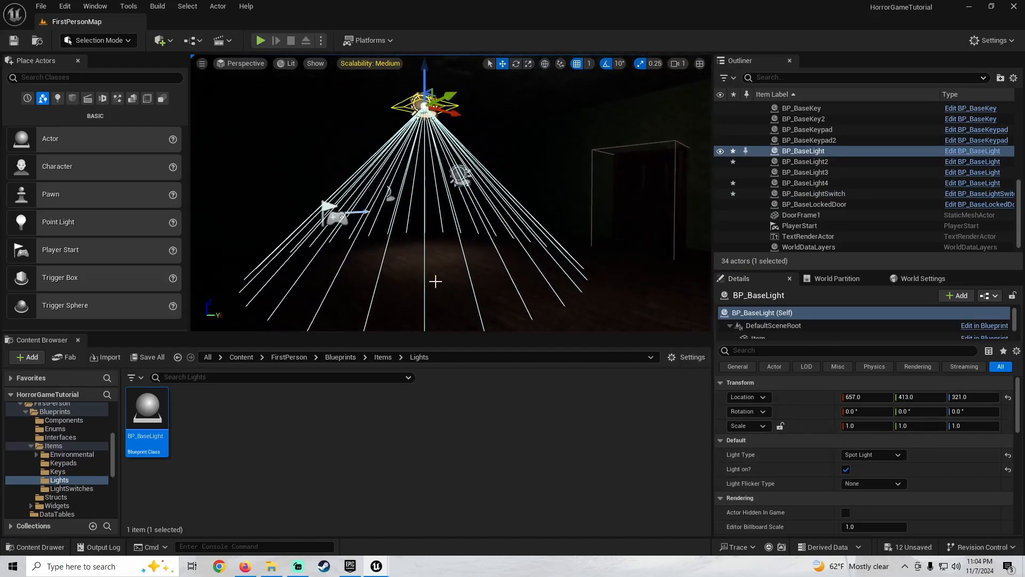
left_click(876, 455)
left_click(865, 492)
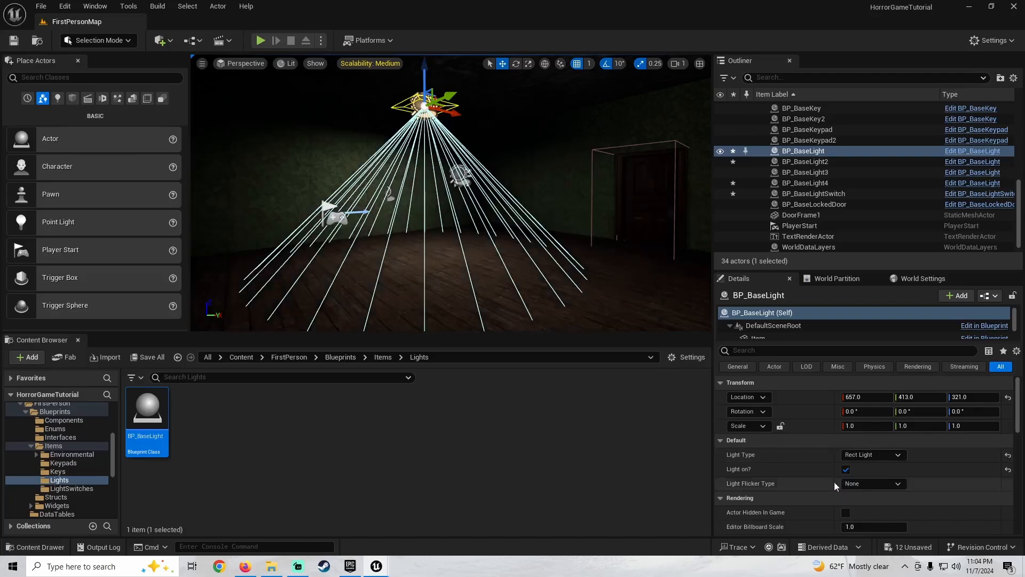
right_click_drag(480, 240, 419, 240)
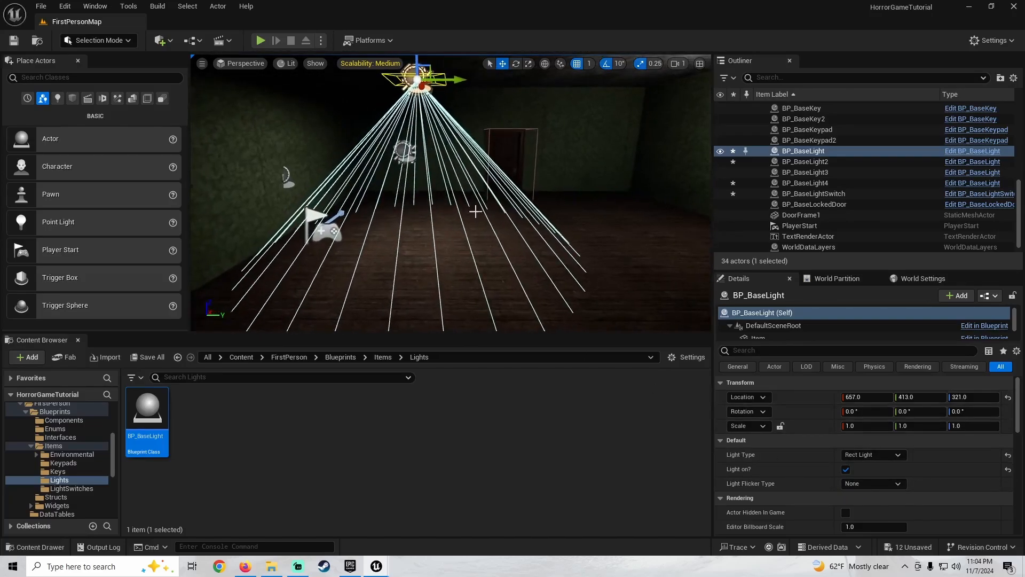
Try Spot Light on BP_BaseLight2, return it to Rect Light and leave its Light on? option enabled
right_click_drag(431, 149, 538, 144)
left_click(432, 113)
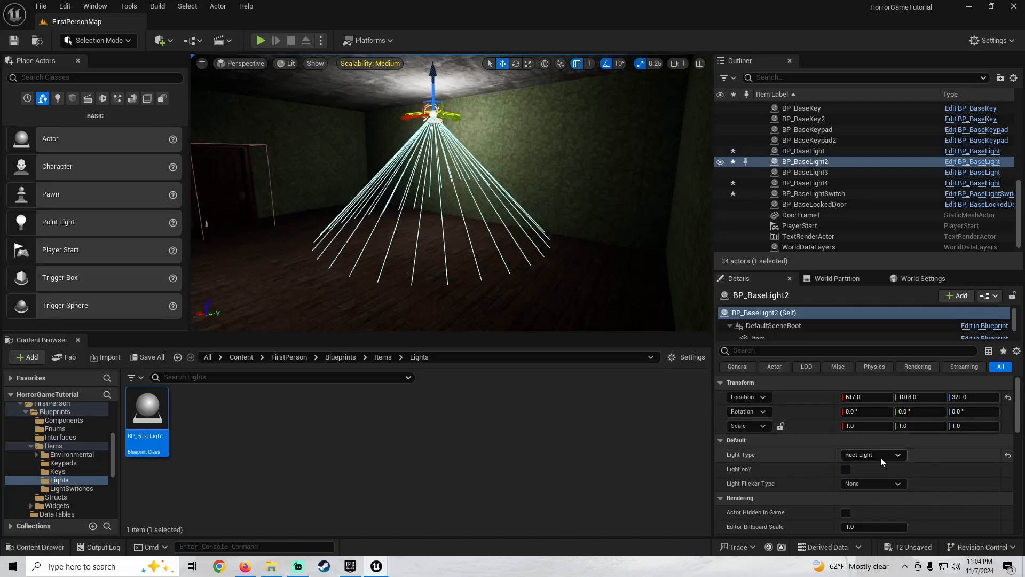
left_click(880, 457)
left_click(859, 488)
left_click(872, 455)
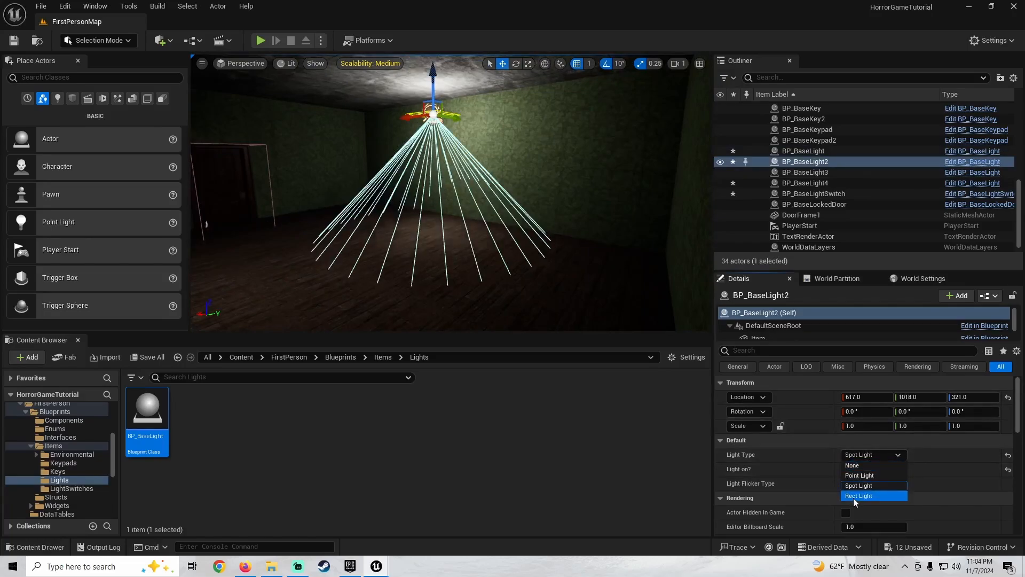
left_click(859, 494)
right_click_drag(485, 290, 406, 275)
left_click(845, 469)
left_click(845, 470)
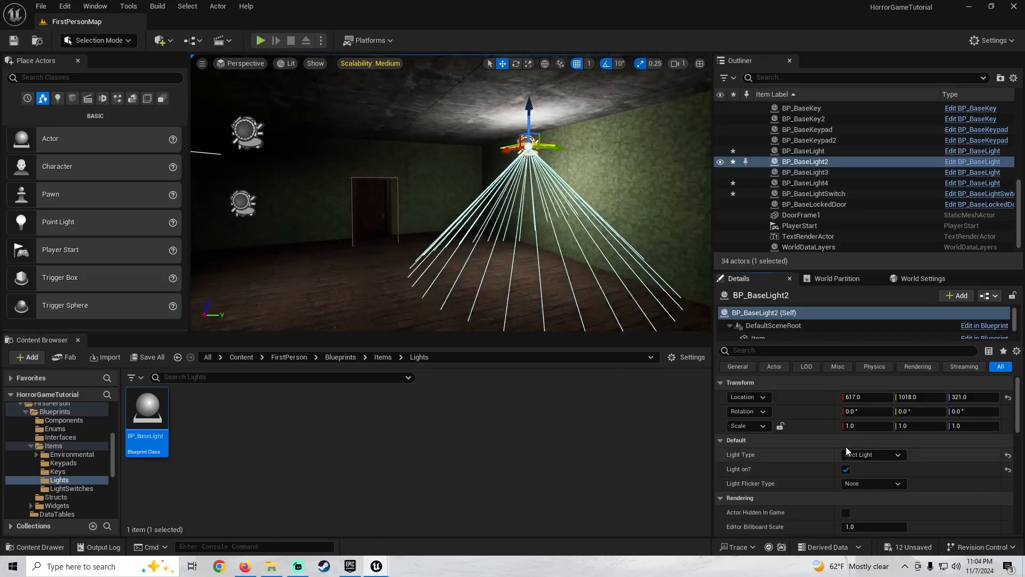
Try the Point Light type on BP_BaseLight2 and toggle its Light on? option
left_click(851, 454)
left_click(859, 466)
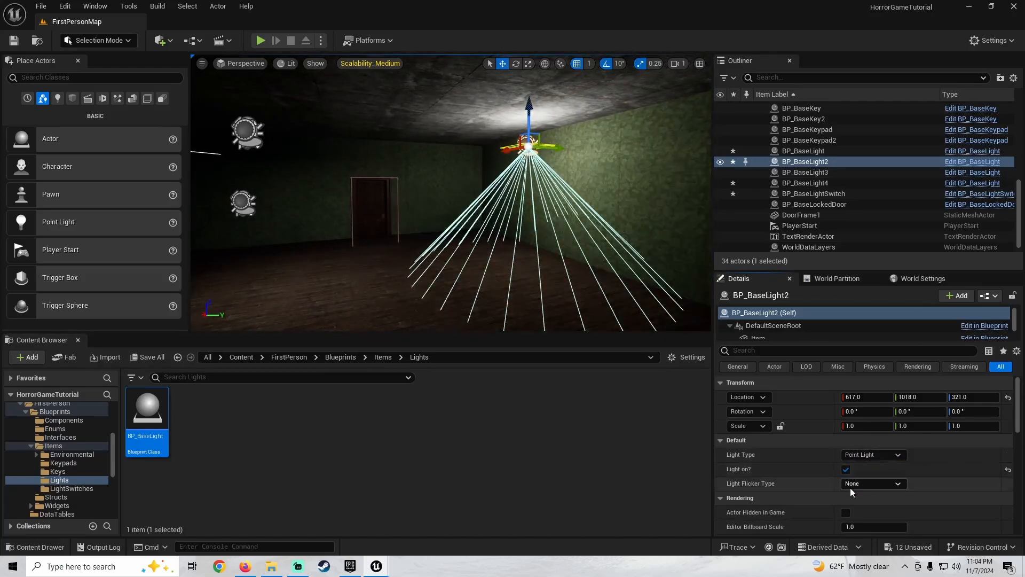
left_click(845, 469)
left_click(845, 470)
Set BP_BaseLight2's Light Type to Rect Light and enable its Light on? option
left_click(858, 455)
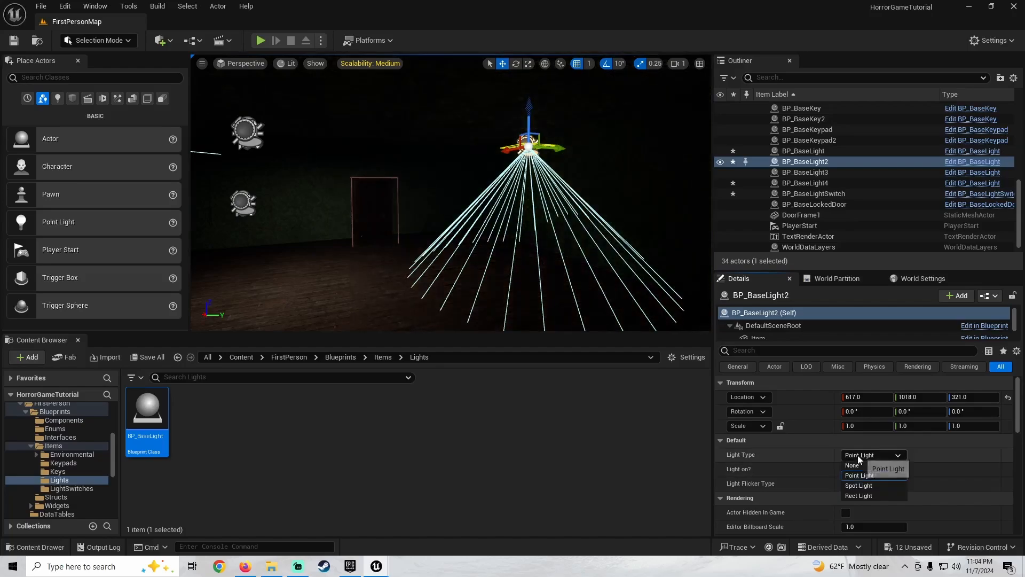
left_click(862, 489)
left_click(845, 470)
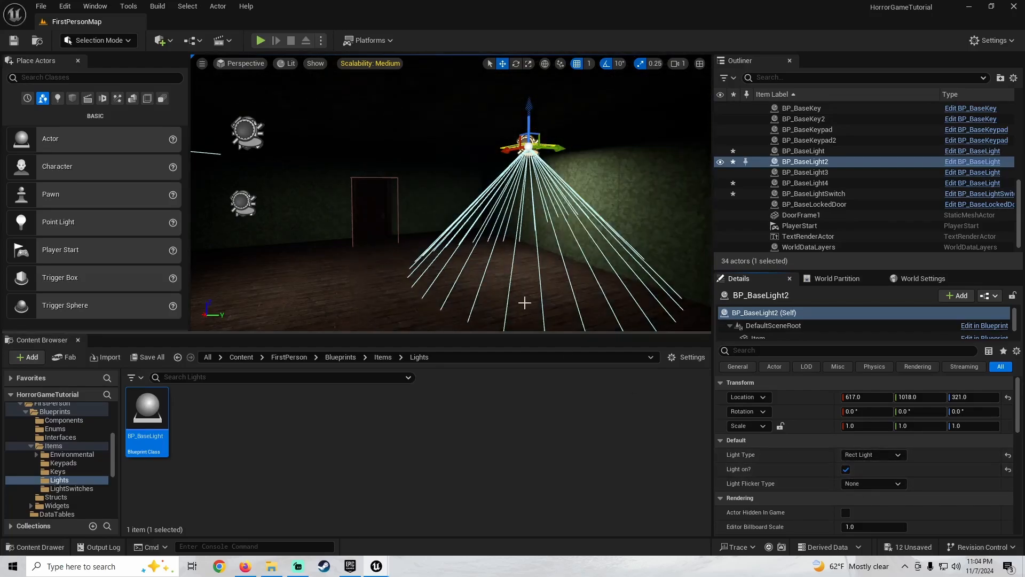
Inspect the room's lighting from several angles, toggling game view
right_click_drag(523, 303, 504, 230)
key("g")
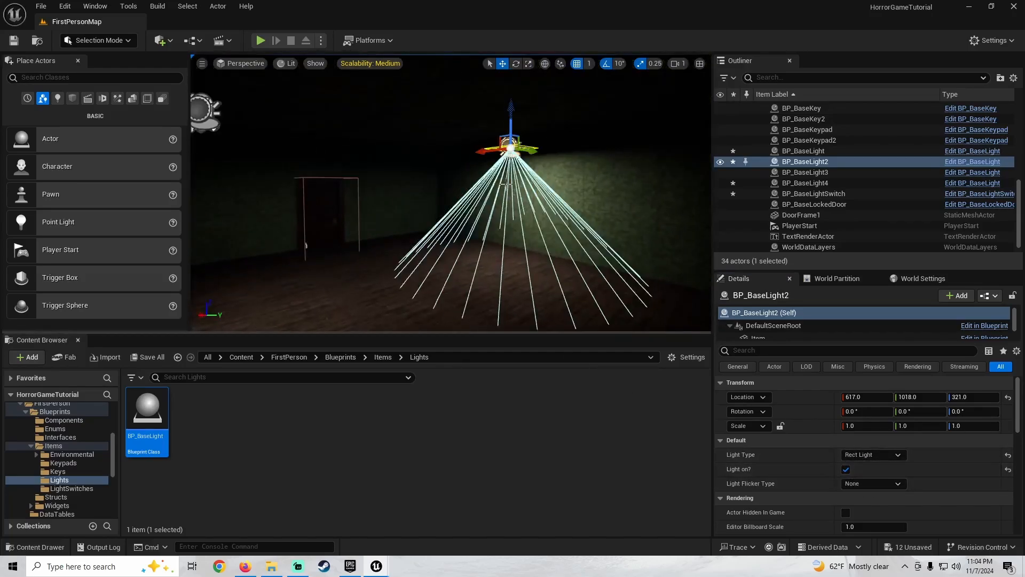
right_click_drag(549, 165, 517, 160)
left_click_drag(514, 160, 425, 156)
right_click_drag(425, 157, 478, 192)
key("g")
key("g")
Move BP_BaseLight along the ceiling to X 604
left_click(401, 152)
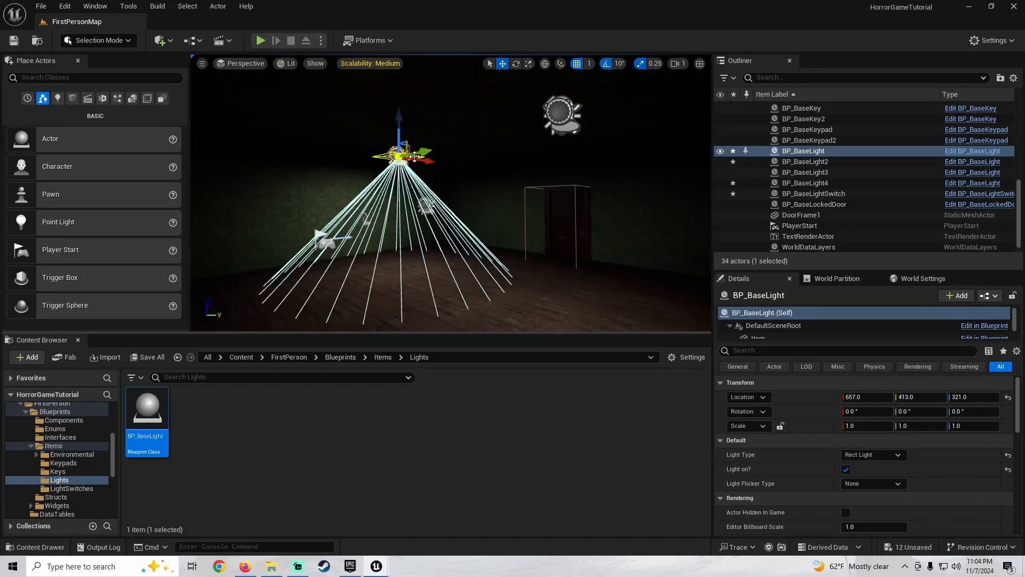
mouse_move(423, 164)
left_mouse_down()
mouse_move(377, 157)
mouse_move(404, 161)
left_mouse_up()
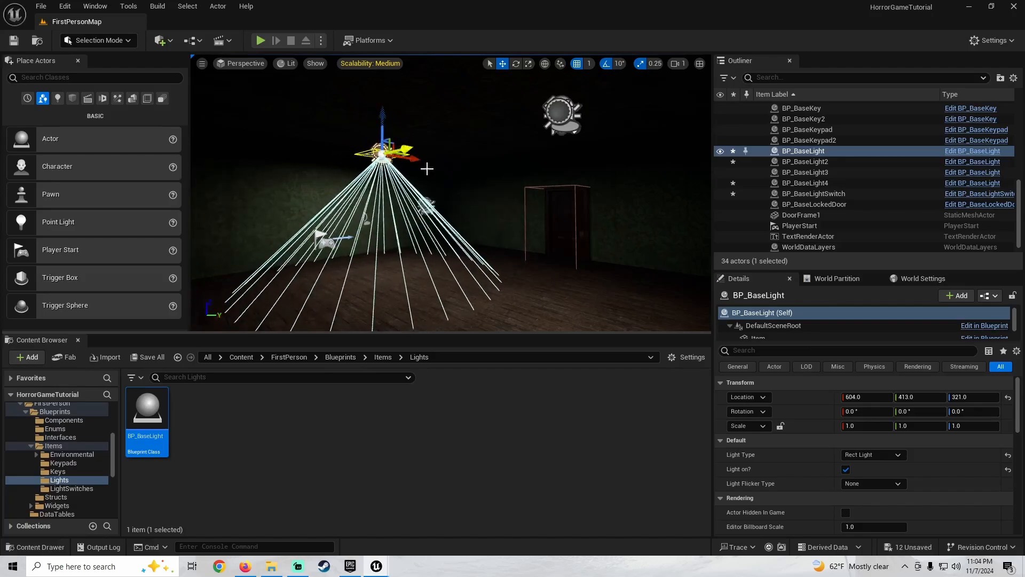
Tint the RectLight of BP_BaseLight a pale warm orange, hex sRGB FFEFDFFF
key("g")
right_click_drag(426, 167, 288, 167)
key("g")
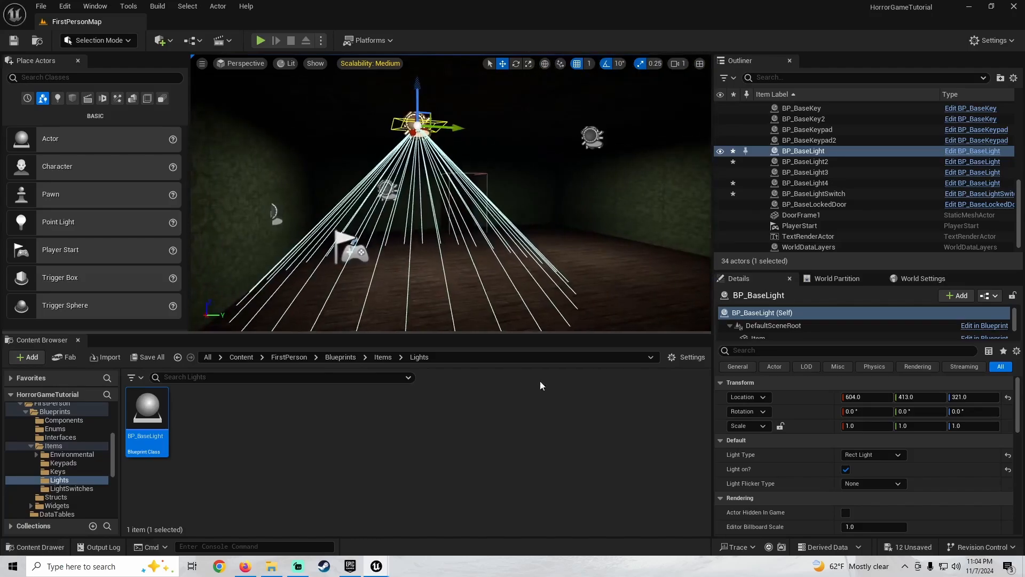
scroll(782, 330, "down", 3)
left_click(781, 332)
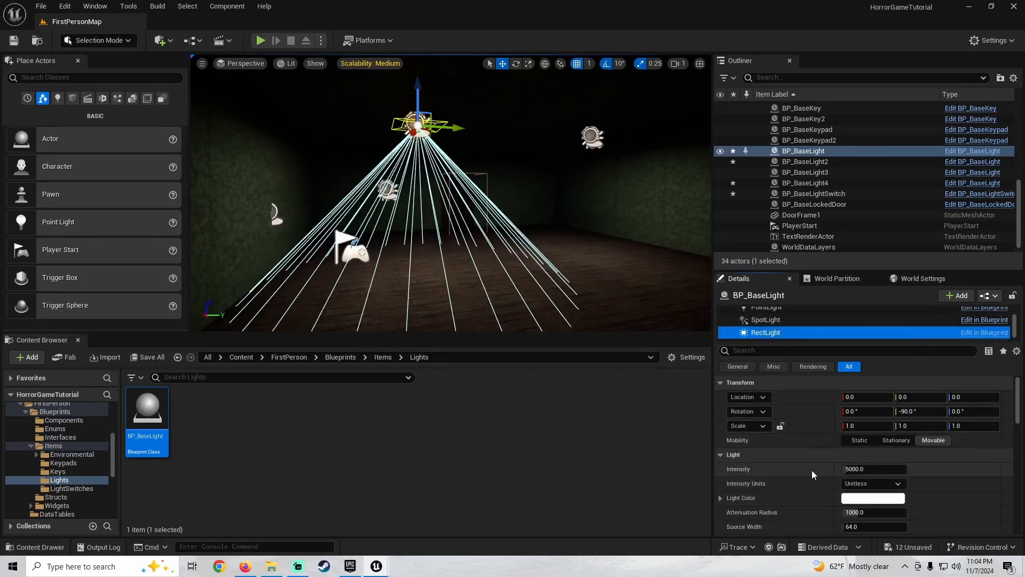
scroll(810, 472, "down", 1)
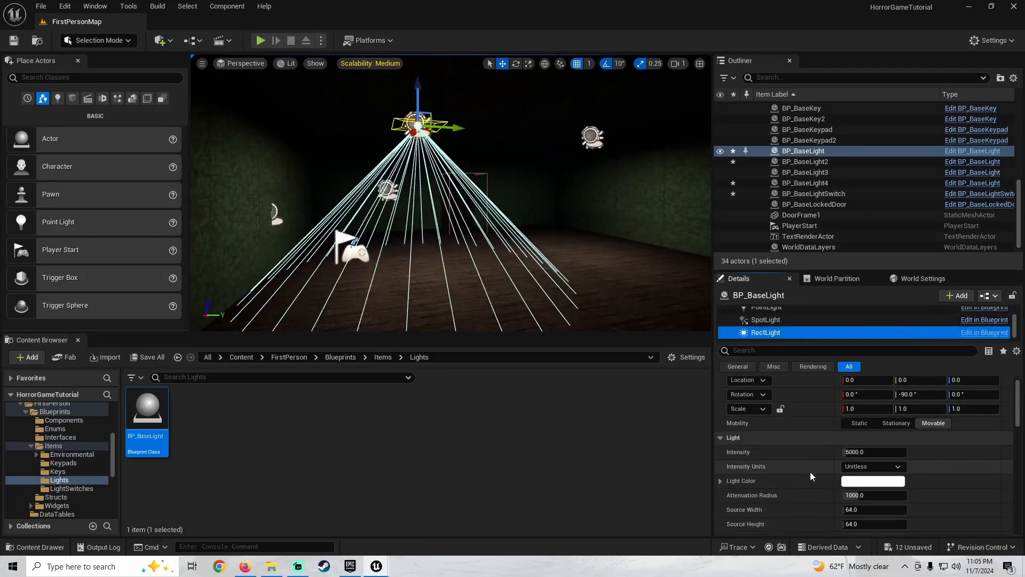
left_click(878, 482)
mouse_move(726, 371)
left_mouse_down()
mouse_move(733, 375)
mouse_move(723, 372)
left_mouse_up()
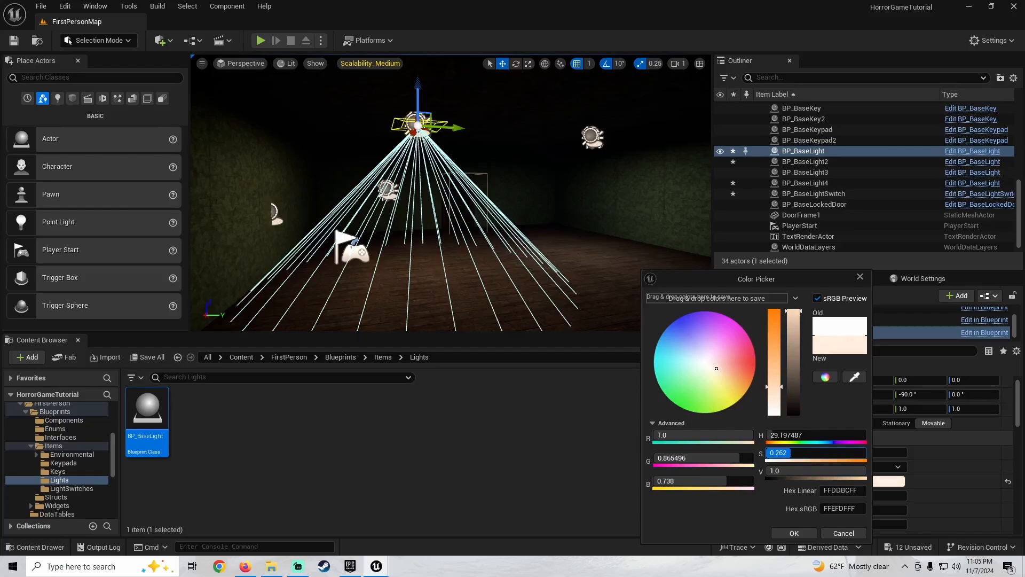
left_click(814, 534)
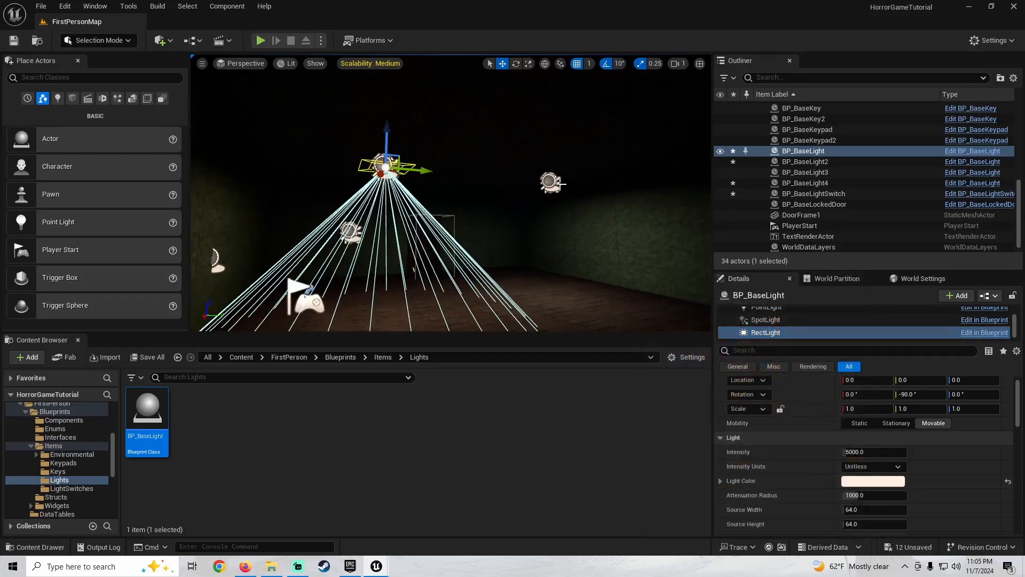
Try the room without BP_BaseLight2 and undo its deletion
left_click(558, 183)
key("Delete")
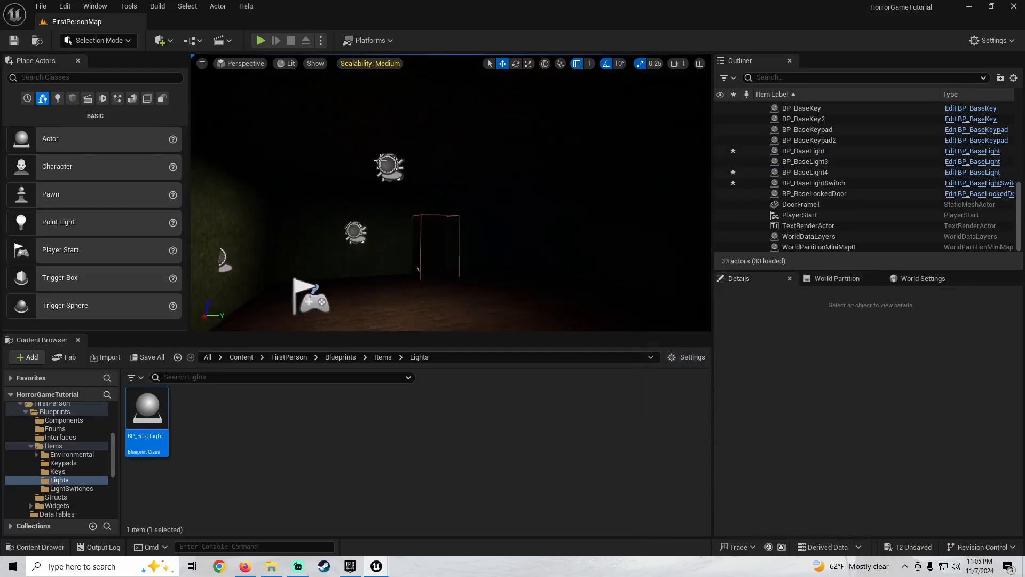
left_click(380, 162)
key("ctrl+z")
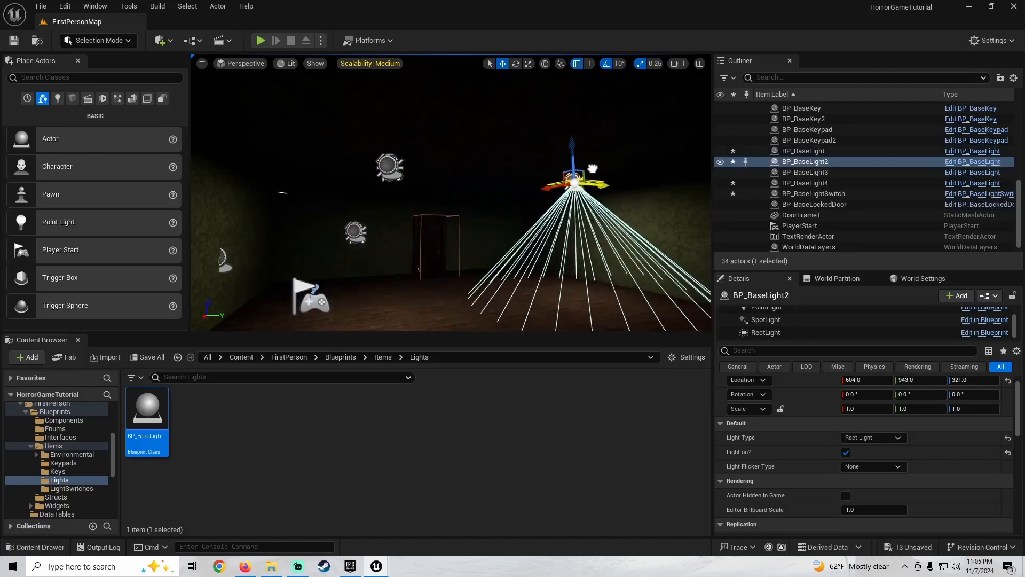
Compare the room's lighting with both ceiling lights in place, toggling game view
right_click_drag(535, 216, 465, 275)
key("s")
key("w")
key("g")
key("g")
key("g")
right_click_drag(490, 218, 503, 202)
Delete BP_BaseLight2 and move BP_BaseLight along the ceiling to Y 698
key("Delete")
left_click(330, 159)
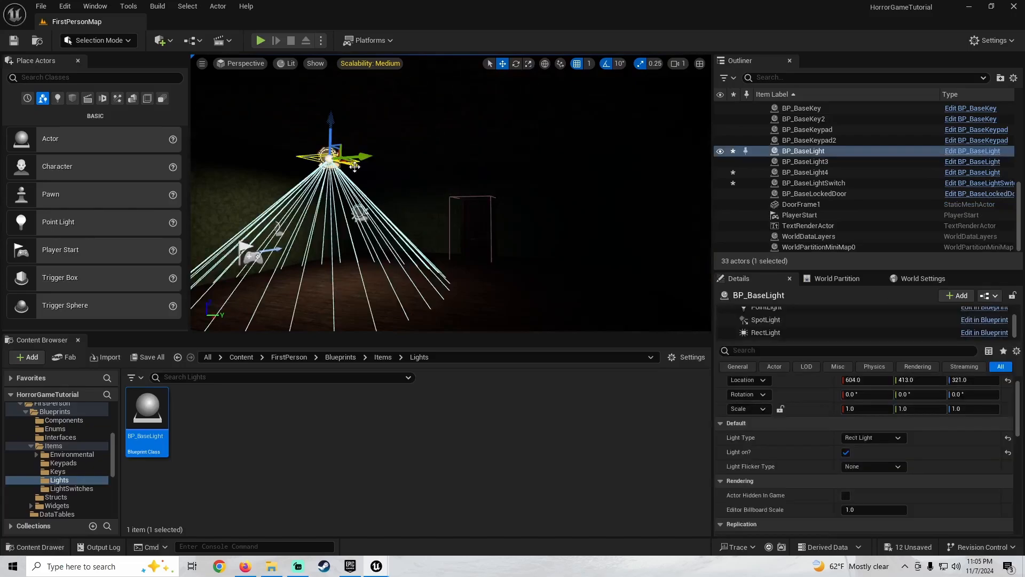
left_click_drag(361, 157, 466, 152)
key("g")
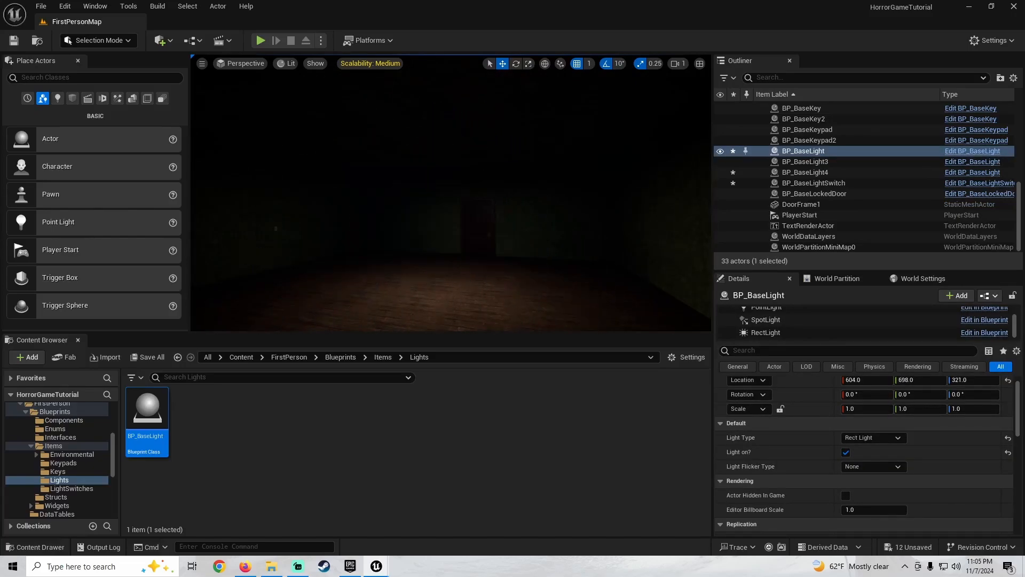
Set the Indirect Lighting Intensity of BP_BaseLight's RectLight to 8 and check the room
left_click(779, 331)
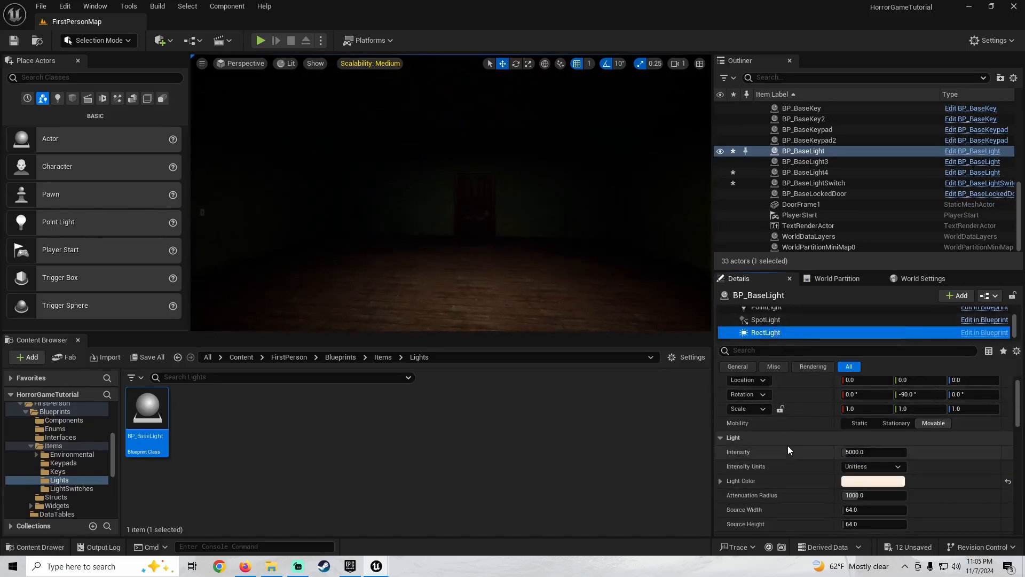
scroll(787, 445, "down", 2)
scroll(785, 445, "down", 4)
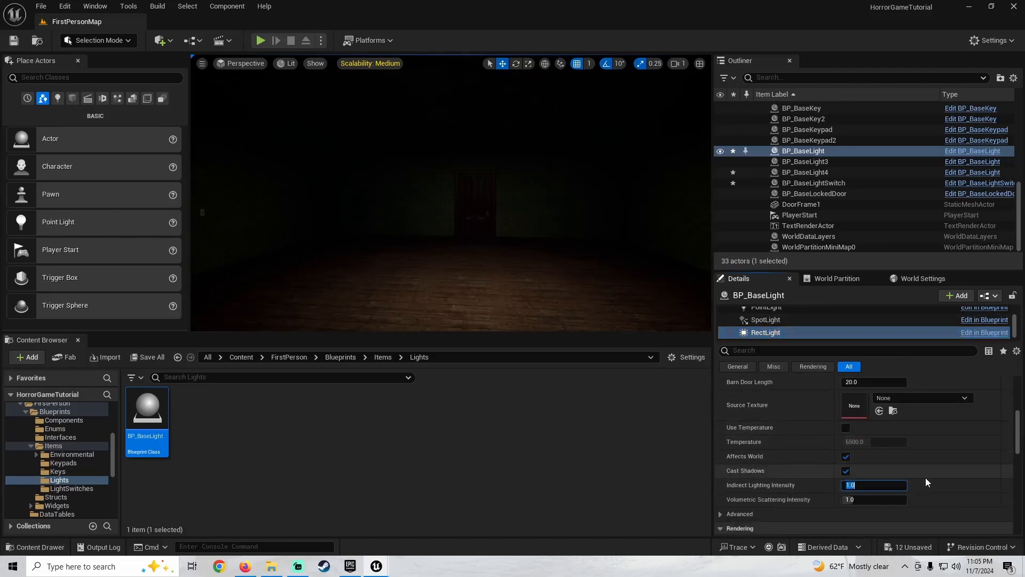
type("8")
key("Return")
mouse_move(430, 195)
right_mouse_down()
mouse_move(534, 195)
mouse_move(331, 193)
mouse_move(549, 203)
mouse_move(427, 193)
mouse_move(428, 213)
right_mouse_up()
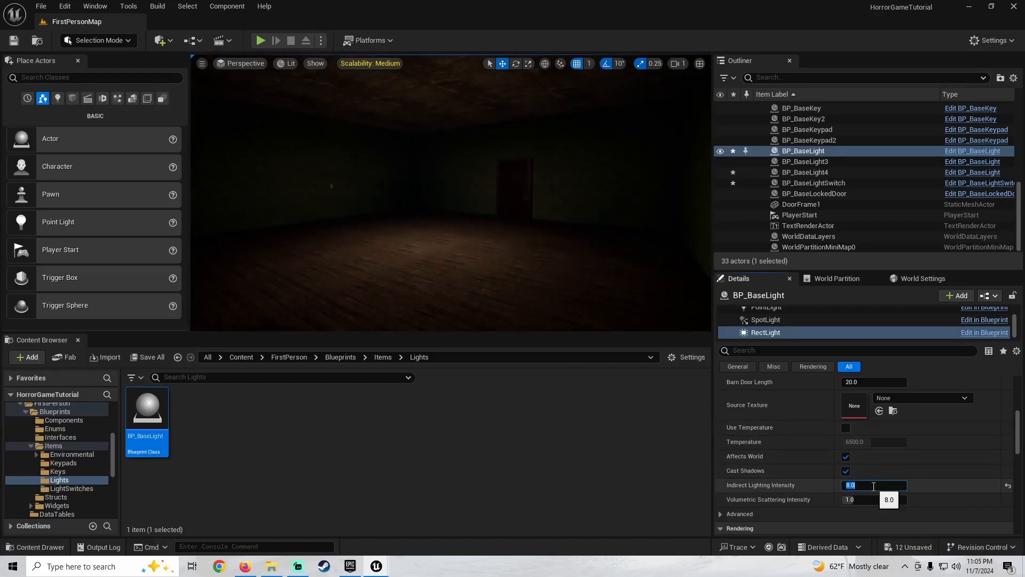
Set the RectLight's Indirect Lighting Intensity to 6 and preview the room in game view and in play
right_click_drag(515, 274, 515, 251)
key("g")
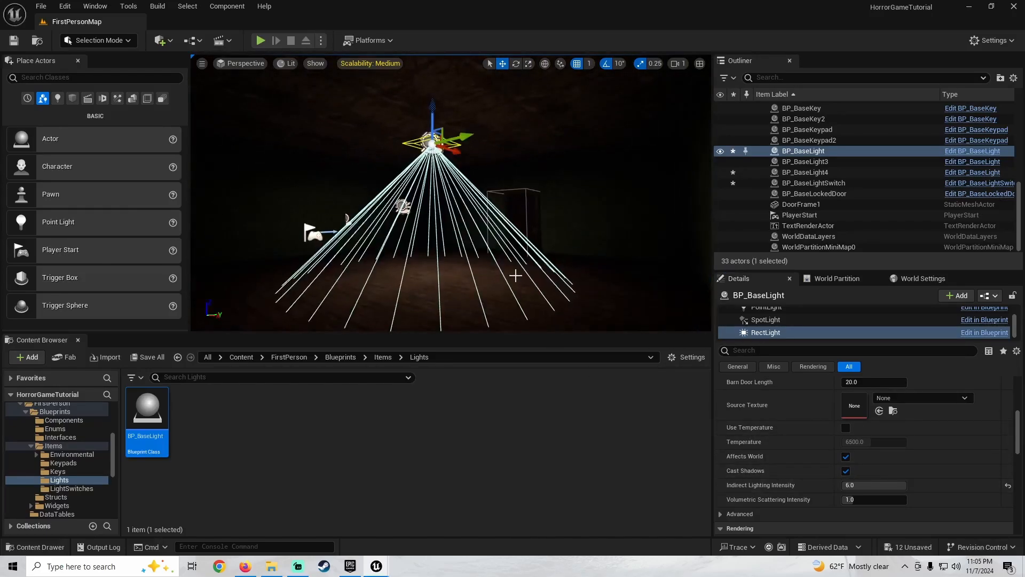
key("g")
right_click_drag(403, 197, 422, 230)
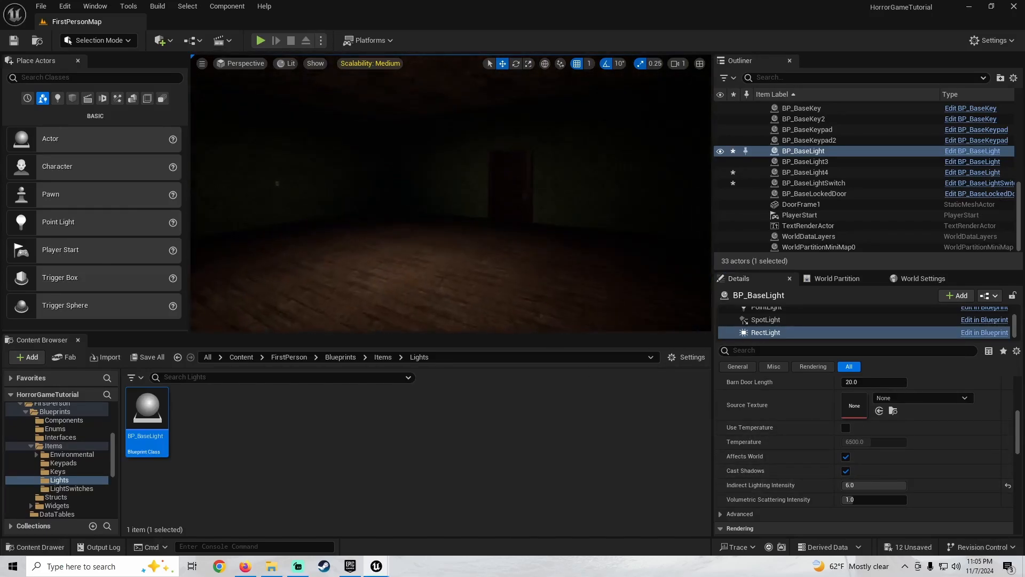
left_click(261, 40)
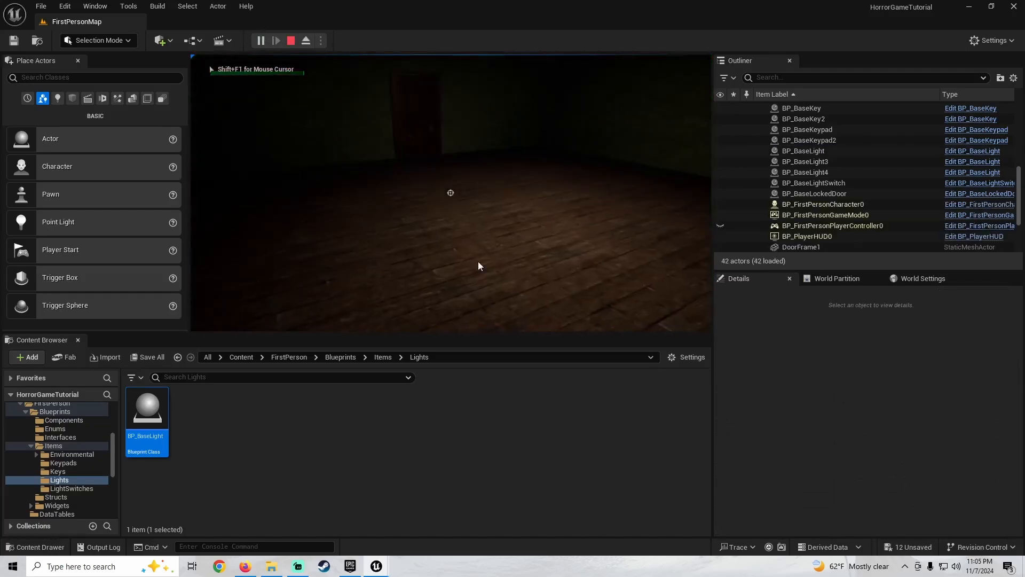
key("Escape")
Move PlayerStart along its Y axis to line up with the door at the room's opposite end
key("g")
right_click_drag(478, 266, 571, 196)
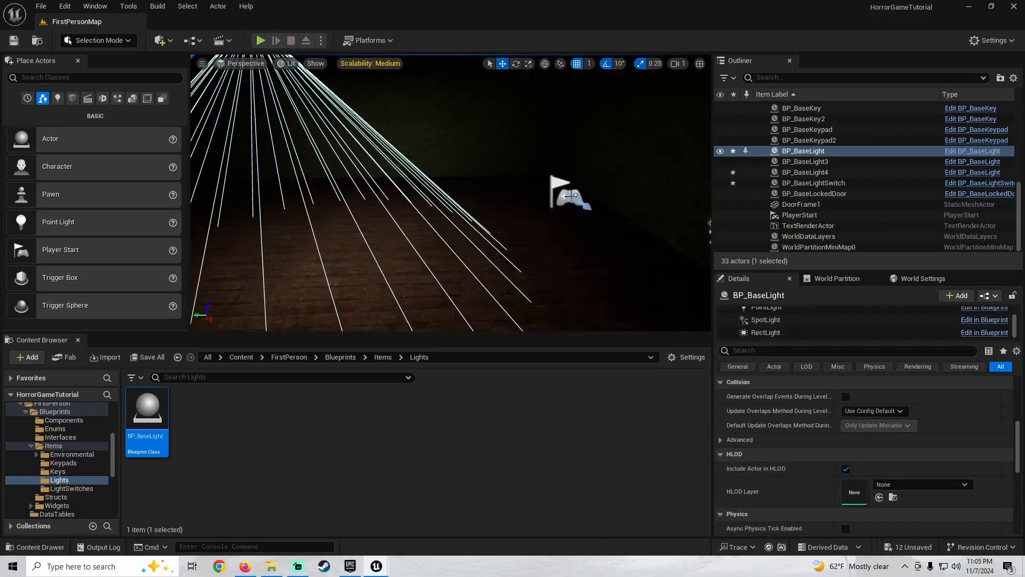
left_click(571, 196)
left_click_drag(534, 193, 298, 180)
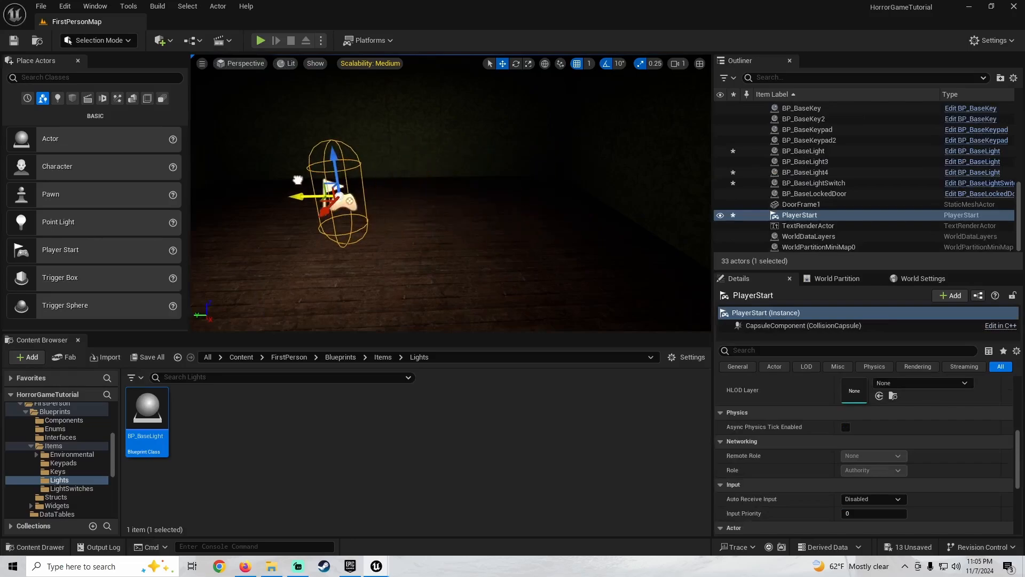
right_click_drag(330, 190, 226, 207)
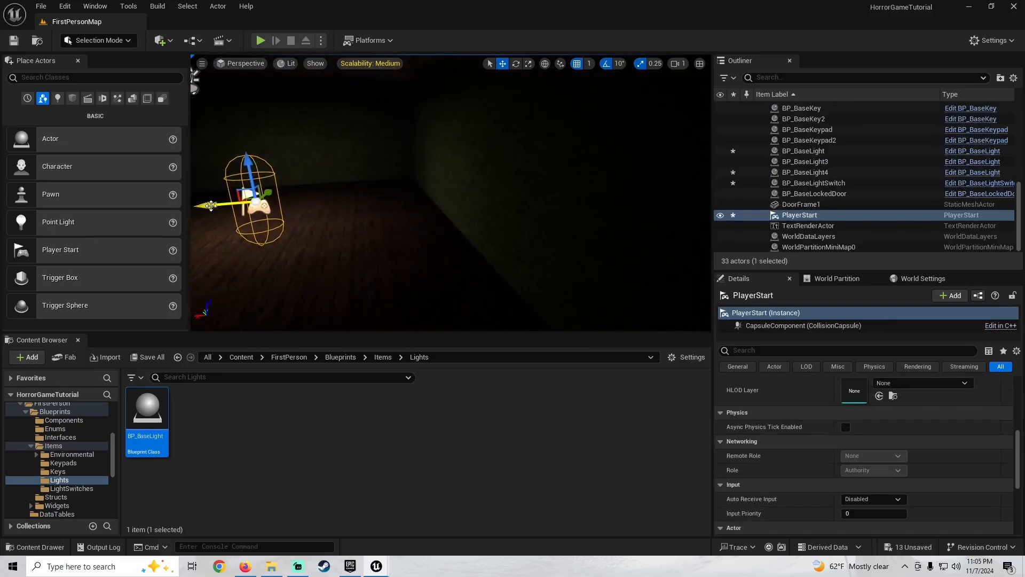
left_click_drag(211, 205, 385, 214)
right_click_drag(383, 220, 491, 216)
right_click_drag(309, 84, 308, 85)
key("w")
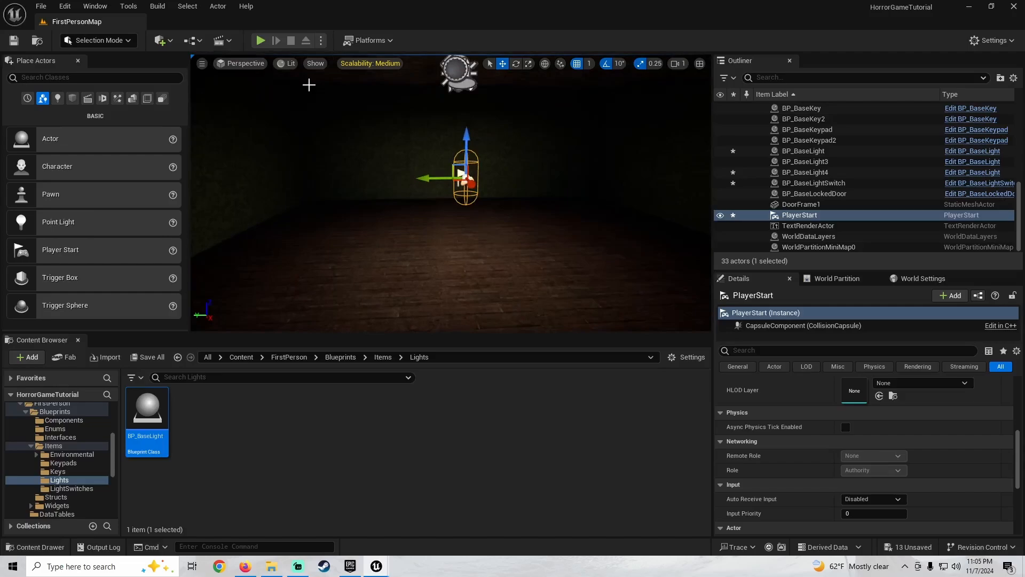
Play-test from the moved PlayerStart, walking up to the locked door
left_click(260, 41)
key("Escape")
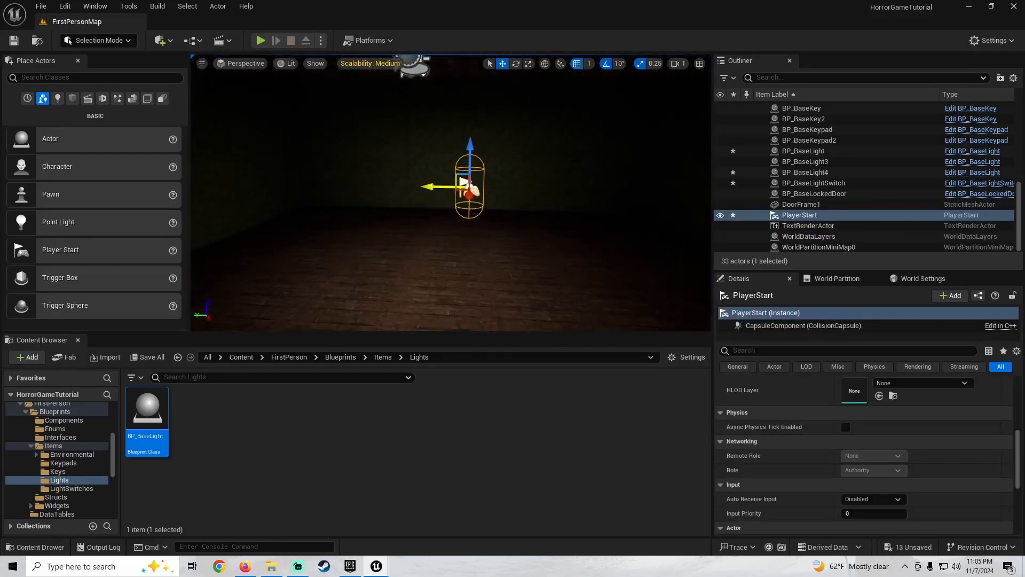
left_click(260, 41)
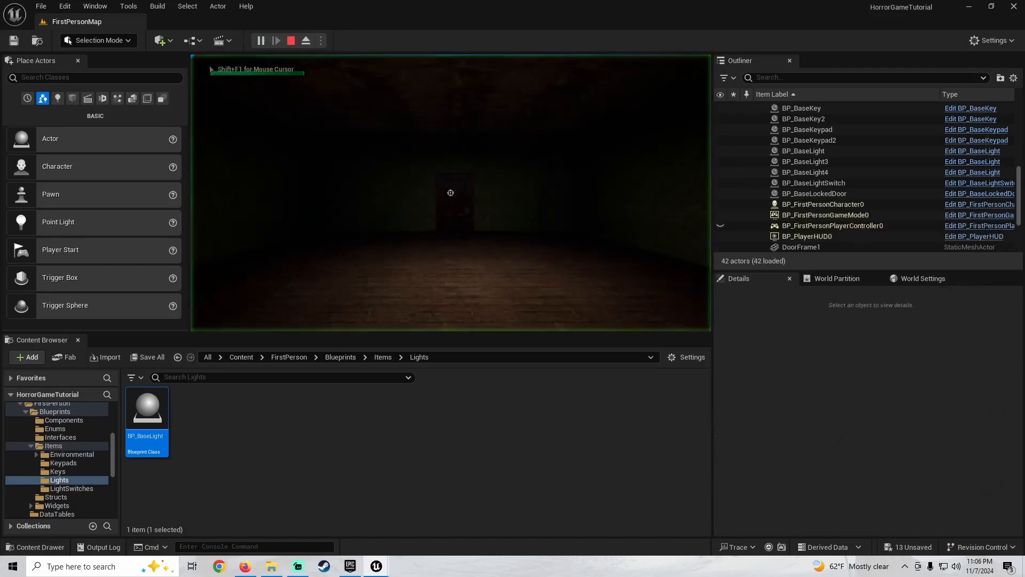
key("w")
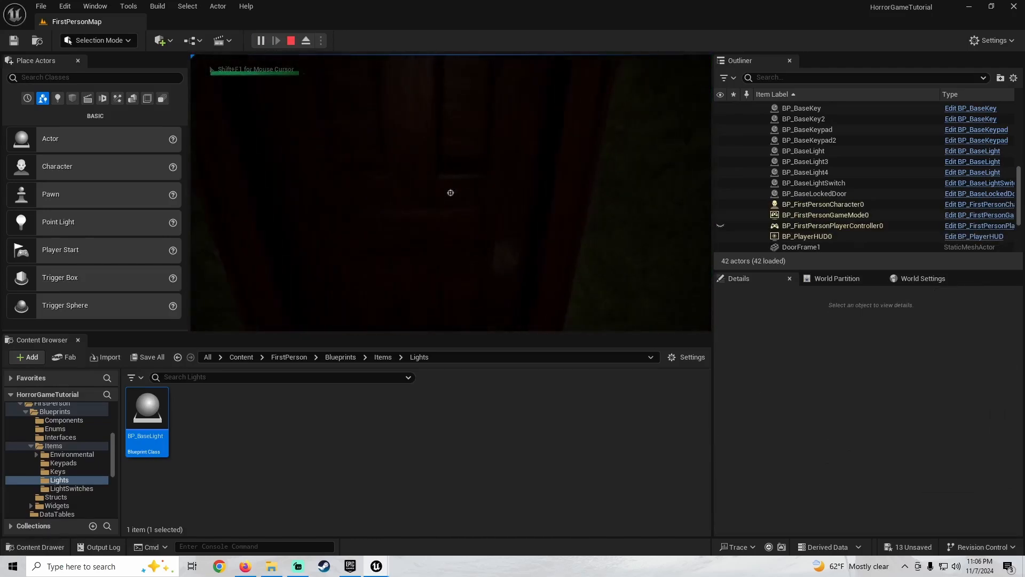
key("Escape")
Examine BP_BaseLockedDoor in the viewport and in game view, including its default settings
left_click(460, 190)
key("s")
right_click_drag(460, 190, 417, 192)
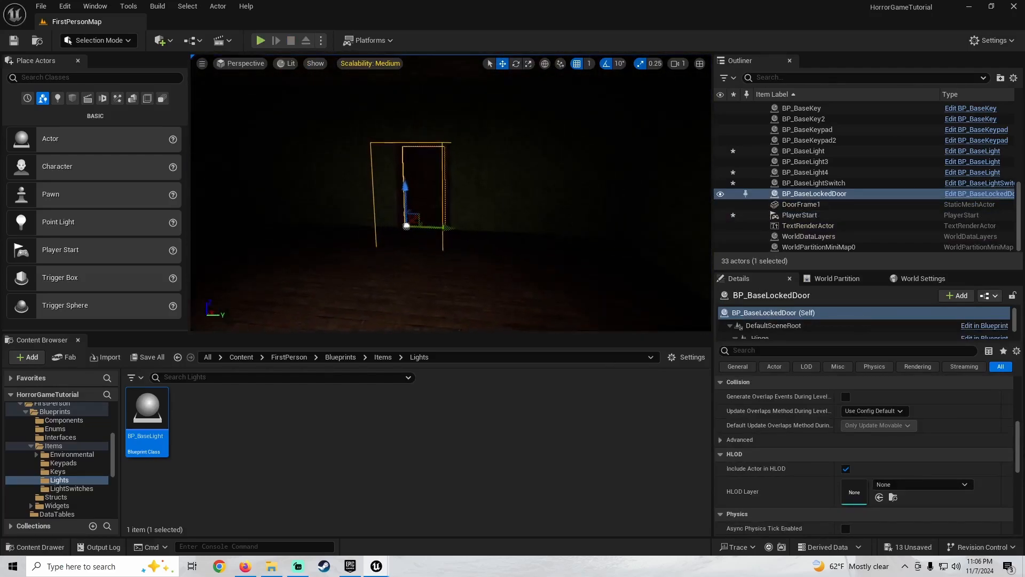
key("g")
right_click_drag(457, 236, 437, 237)
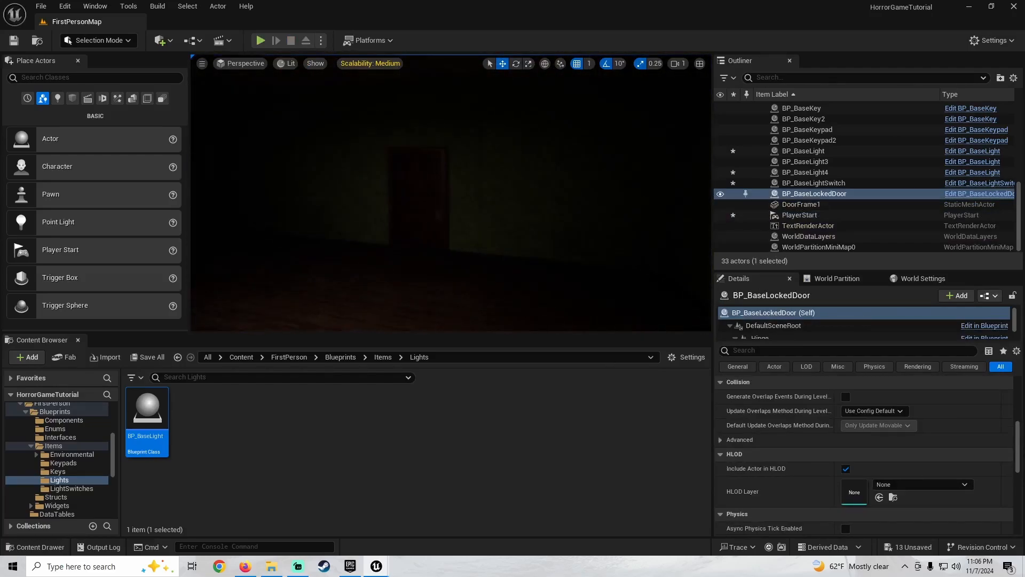
right_click_drag(416, 184, 416, 184)
scroll(758, 443, "up", 6)
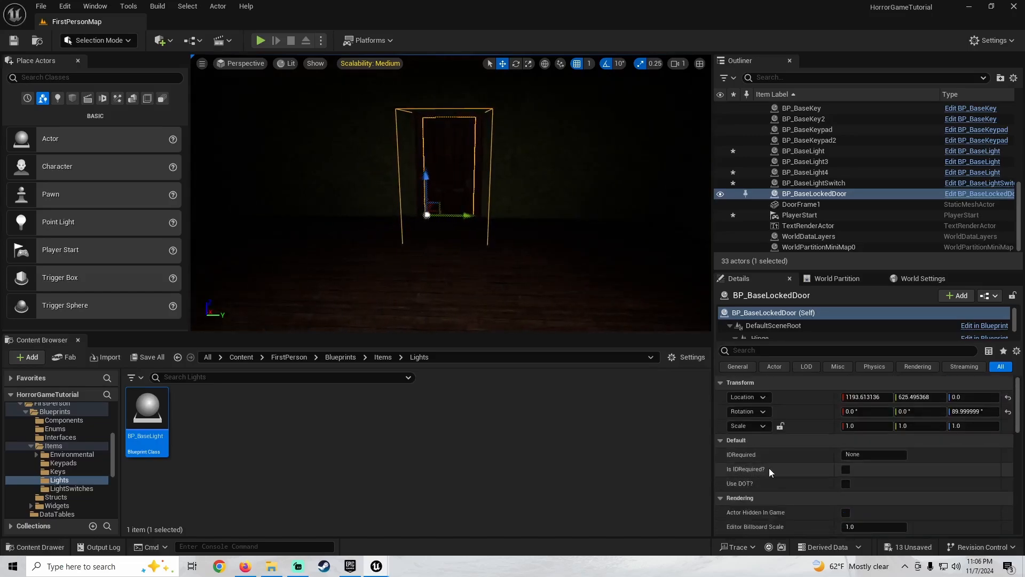
right_click_drag(432, 265, 432, 266)
Place a second BP_BaseLockedDoor from its asset folder in front of the existing one and try to delete the original door
right_click(477, 147)
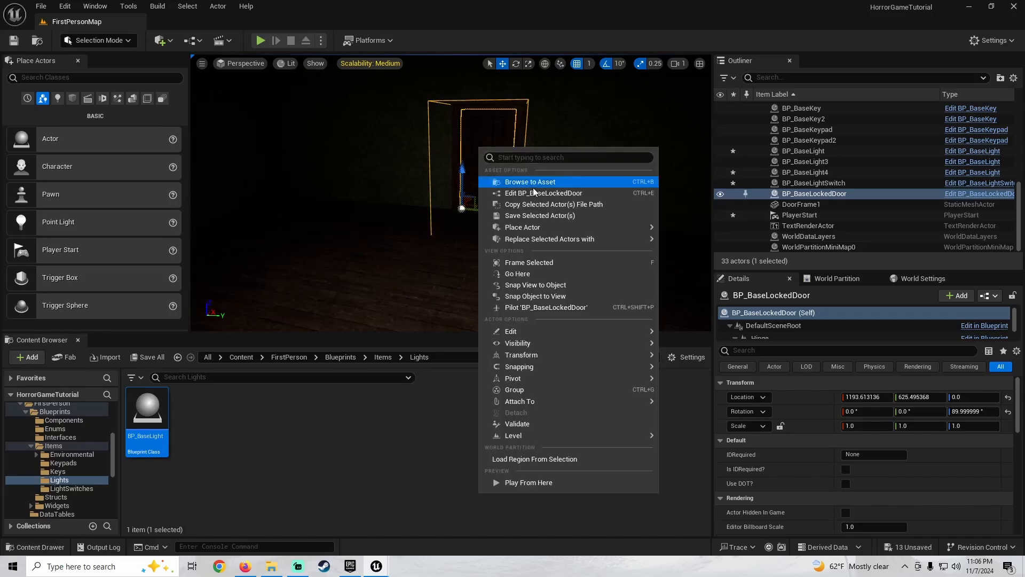
left_click(532, 180)
left_click_drag(239, 380, 436, 257)
right_click_drag(505, 254, 517, 238)
left_click(408, 245)
key("Delete")
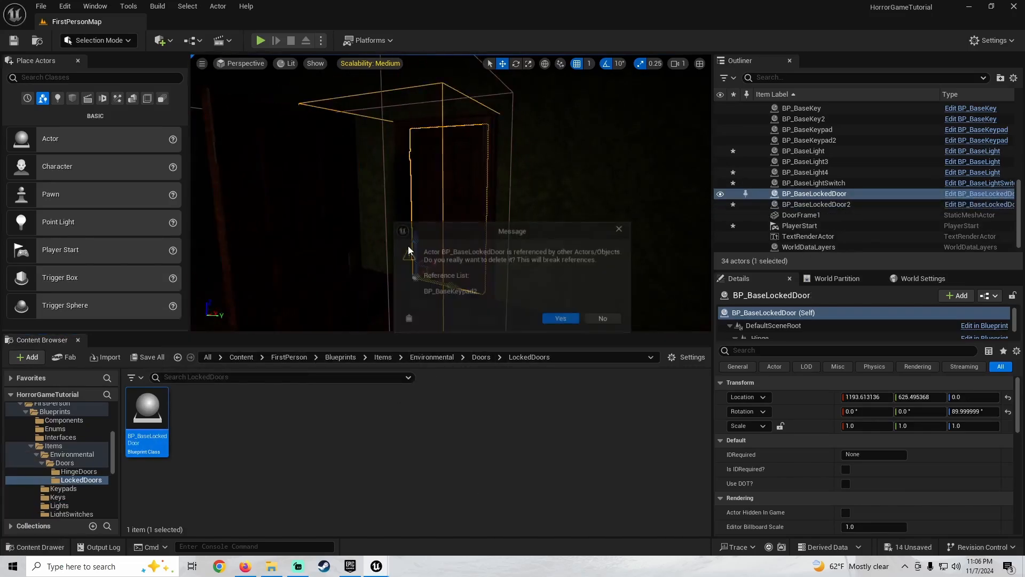
left_click(622, 228)
Check which door BP_BaseKeypad2 references in its Door to Unlock setting
mouse_move(483, 254)
right_mouse_down()
mouse_move(502, 270)
mouse_move(484, 270)
mouse_move(486, 251)
right_mouse_up()
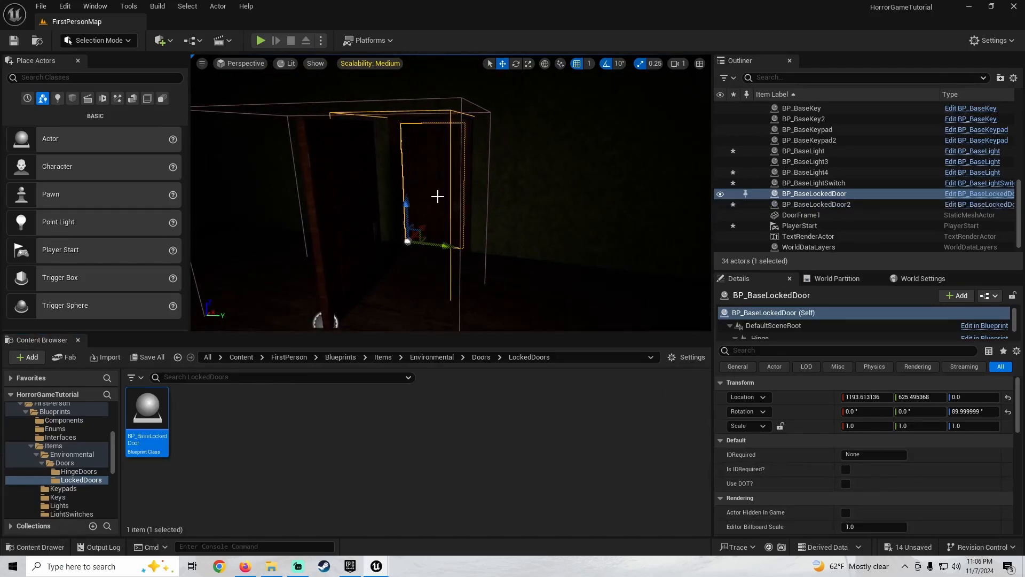
right_click_drag(496, 207, 503, 150)
left_click(500, 152)
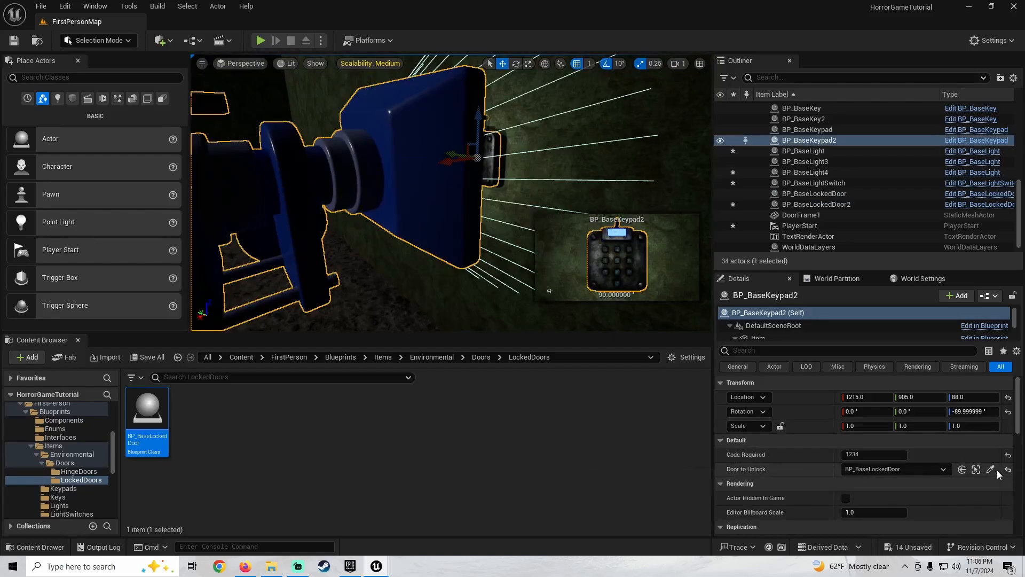
Delete the extra door BP_BaseLockedDoor2
right_click_drag(502, 192, 432, 295)
left_click(433, 202)
key("Delete")
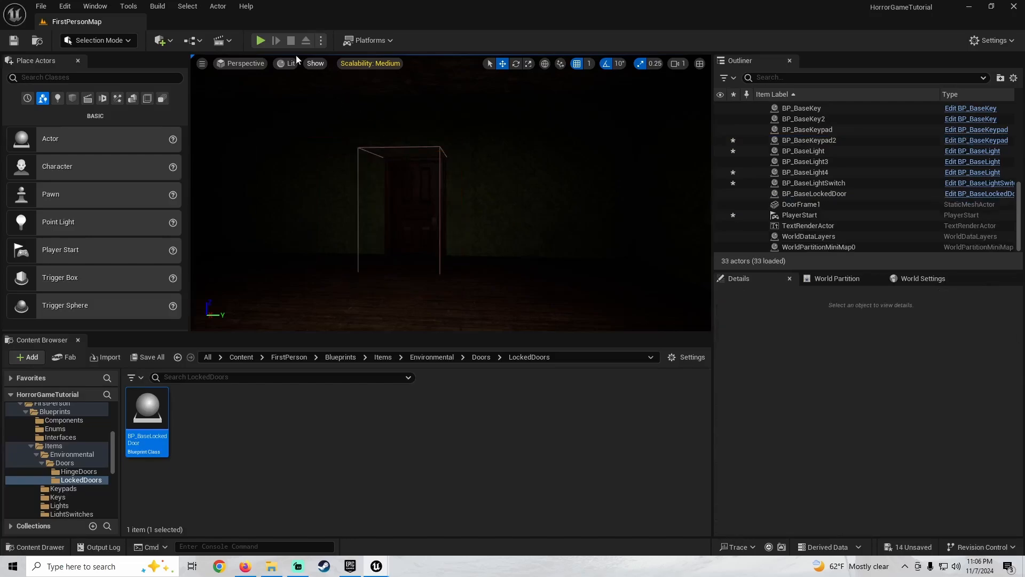
Review the settings of BP_BaseLockedDoor and play-test the room by running up to the door
left_click(408, 214)
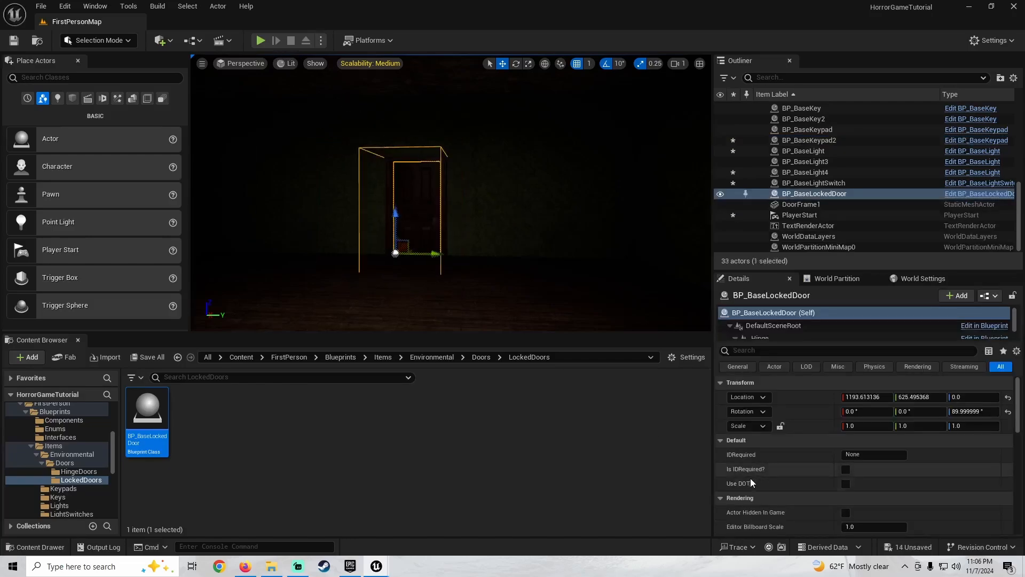
scroll(812, 473, "down", 2)
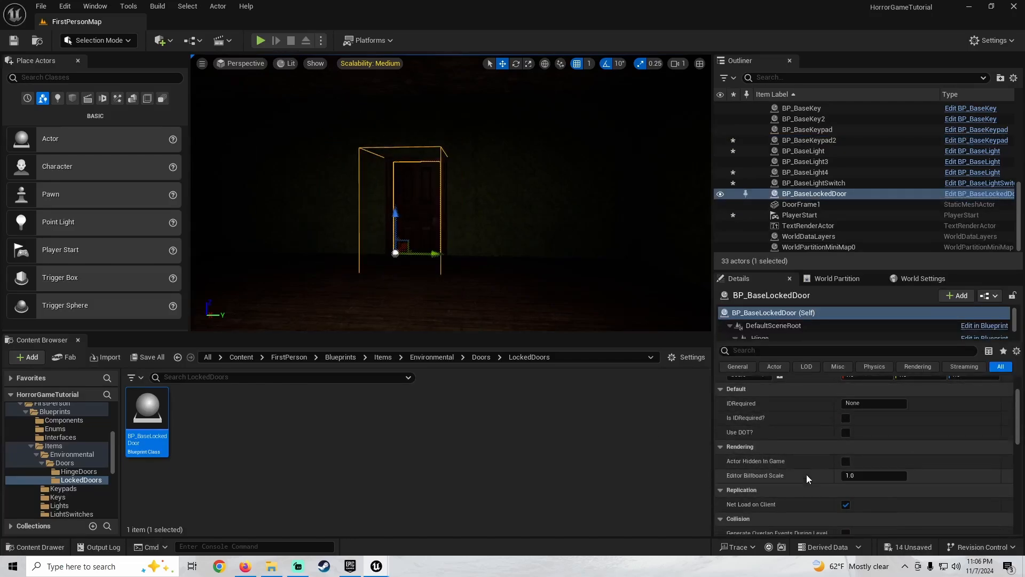
left_click(260, 41)
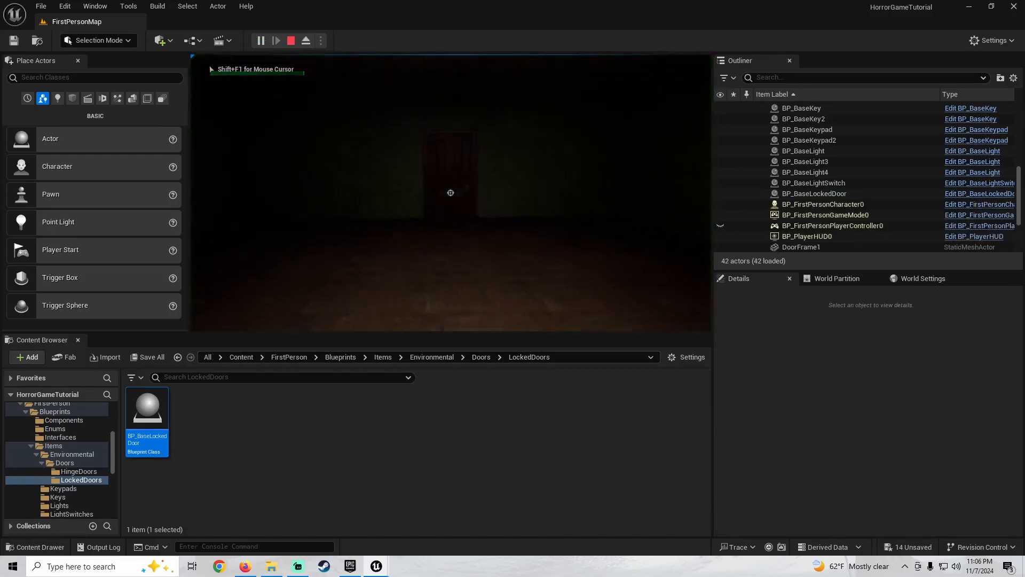
key("shift+w")
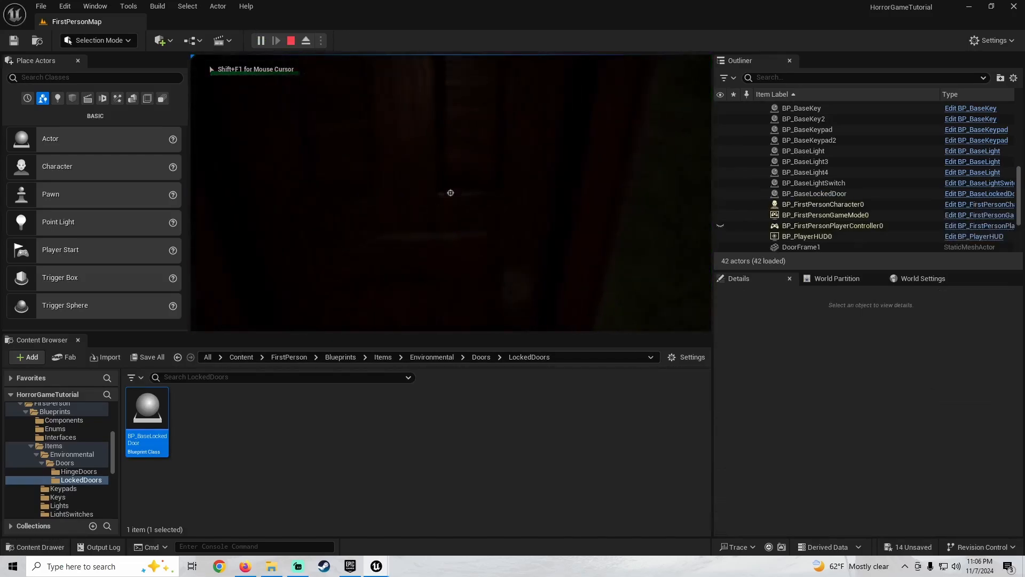
key("Escape")
scroll(435, 298, "down", 6)
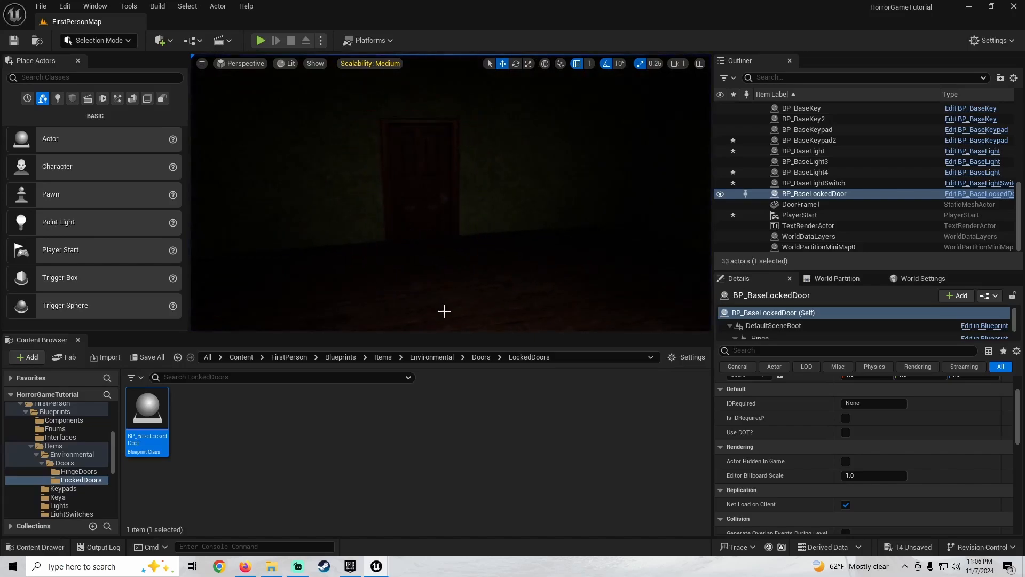
Make the DoorUnlocked? variable of BP_BaseLockedDoor instance editable, then compile and save the blueprint
right_click_drag(446, 271, 483, 271)
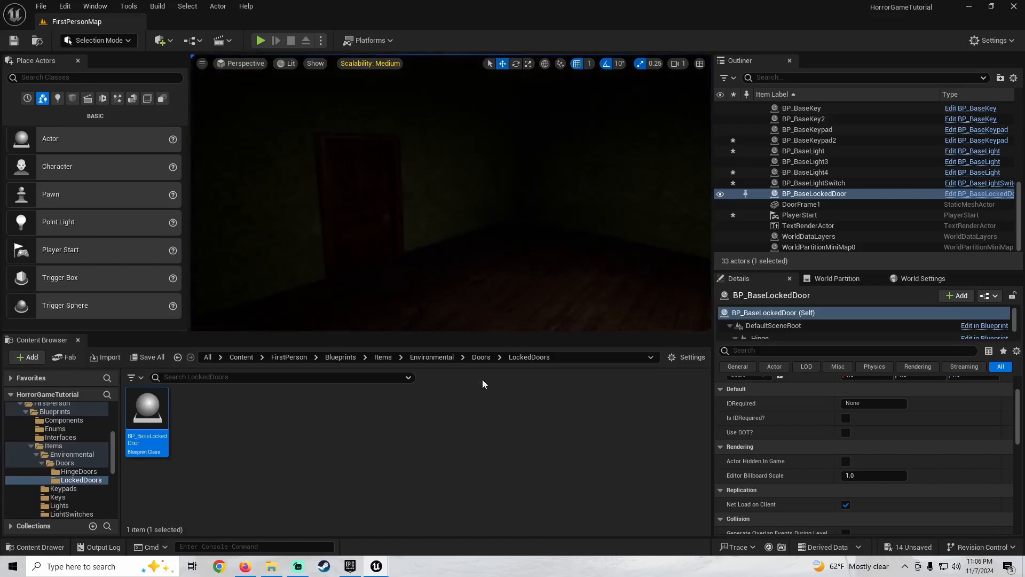
left_click(974, 195)
scroll(347, 267, "down", 2)
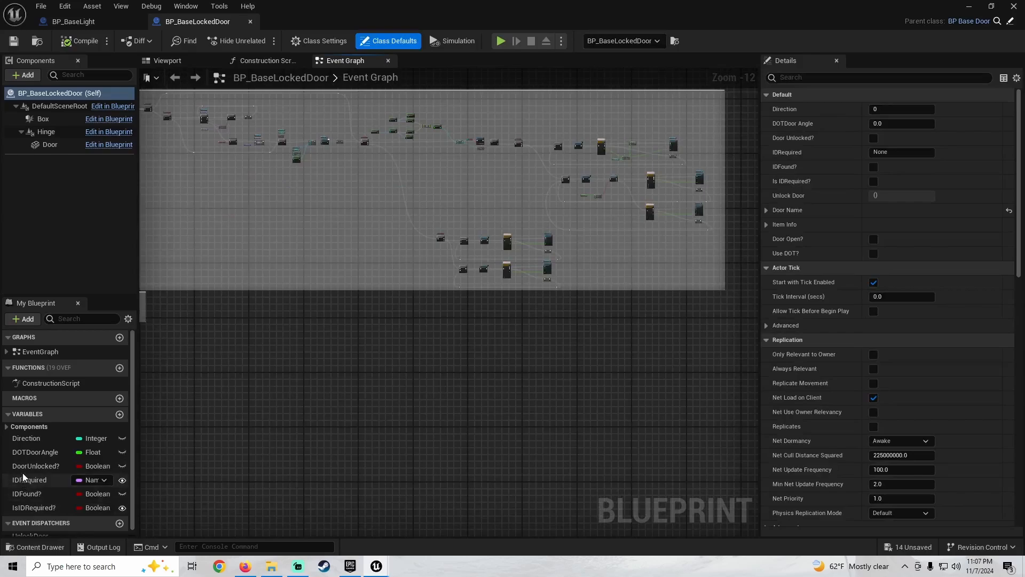
left_click(27, 467)
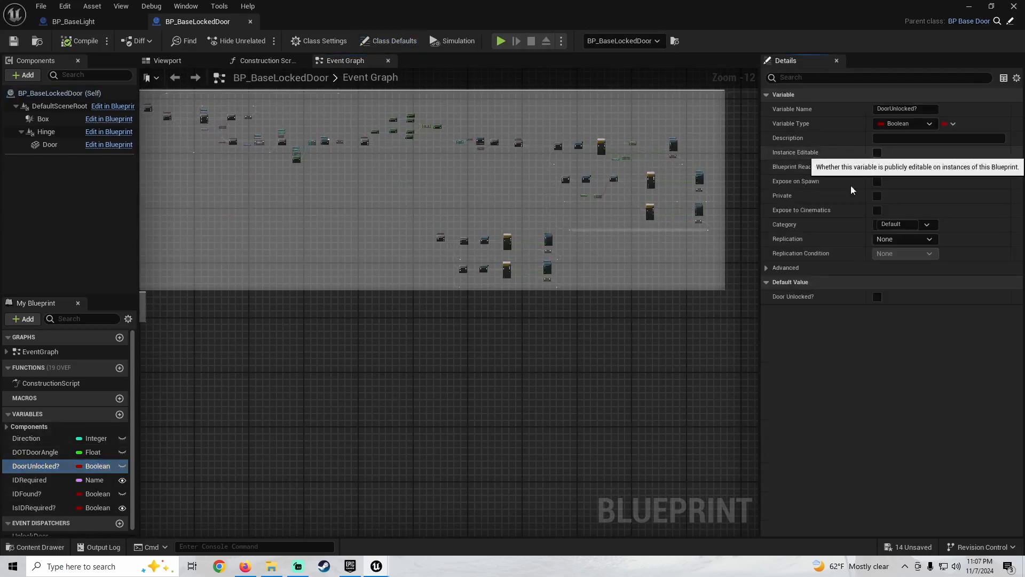
left_click(877, 152)
right_click_drag(498, 297, 523, 303)
left_click(82, 44)
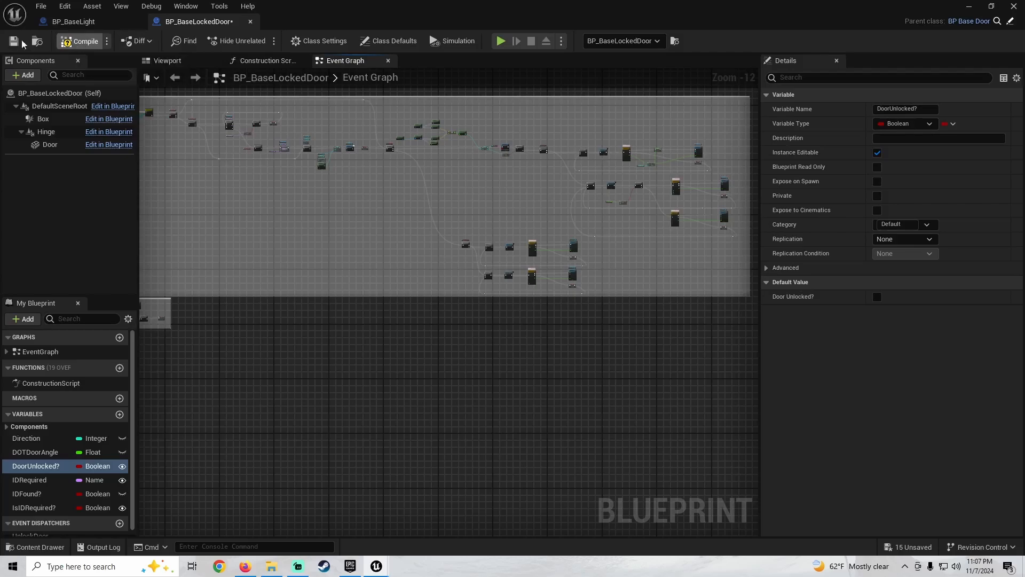
left_click(14, 41)
left_click(1014, 6)
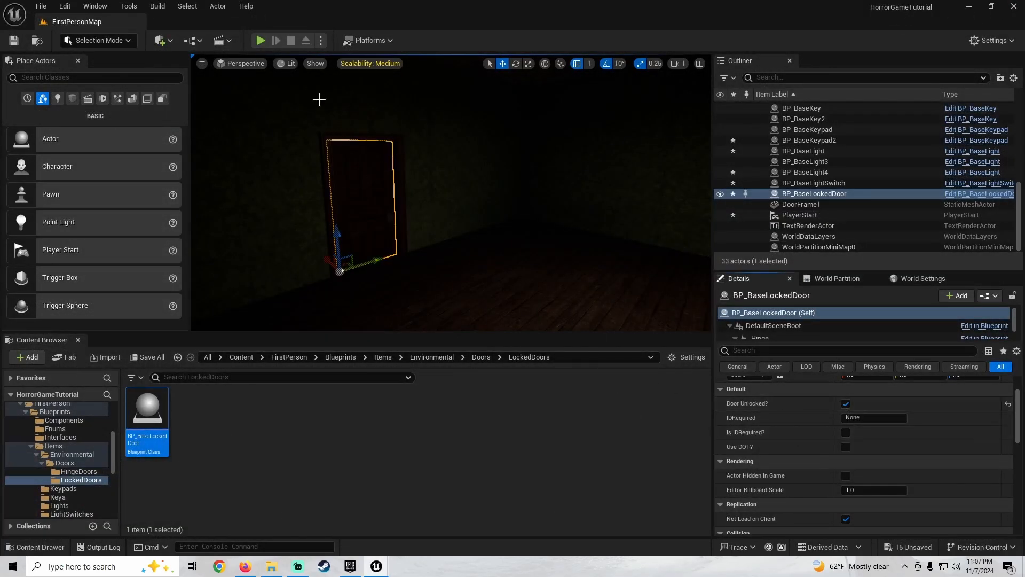
Play-test the level by walking up to the door with Door Unlocked? enabled
left_click(260, 40)
key("w")
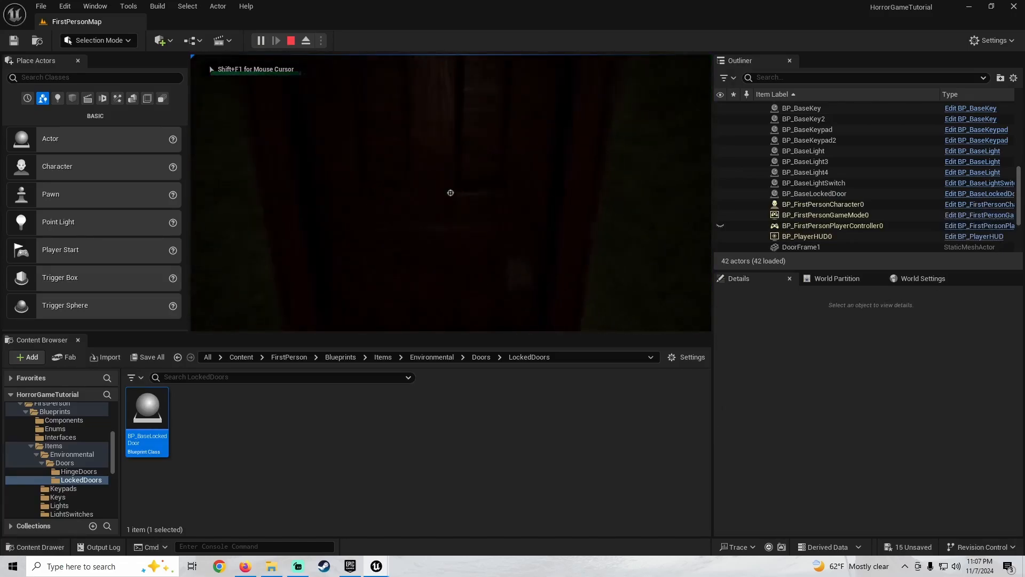
key("Escape")
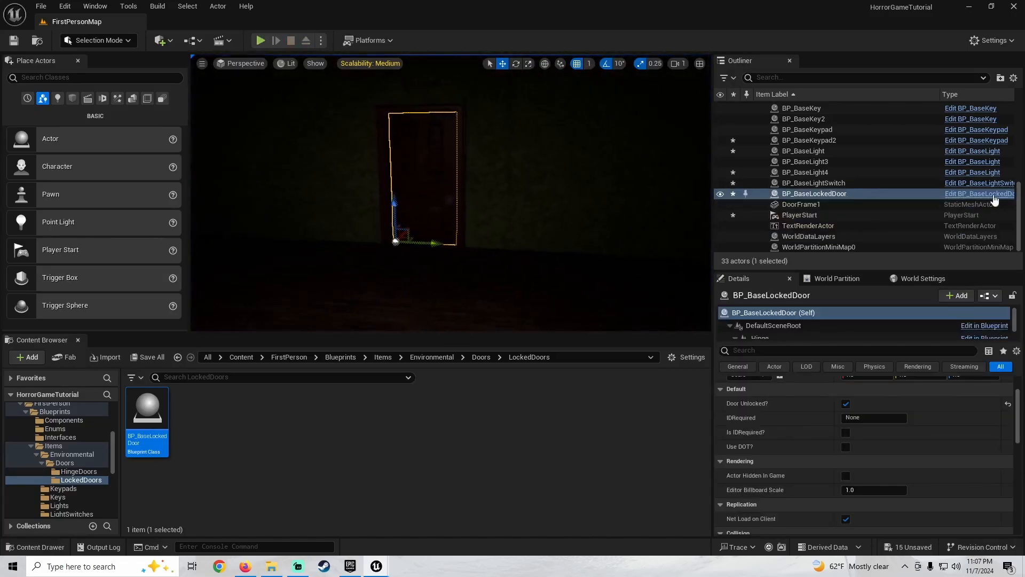
Examine the Interact section of BP_BaseLockedDoor's Event Graph and the interfaces in its class settings
left_click(978, 193)
right_click_drag(303, 246, 472, 425)
scroll(276, 302, "up", 10)
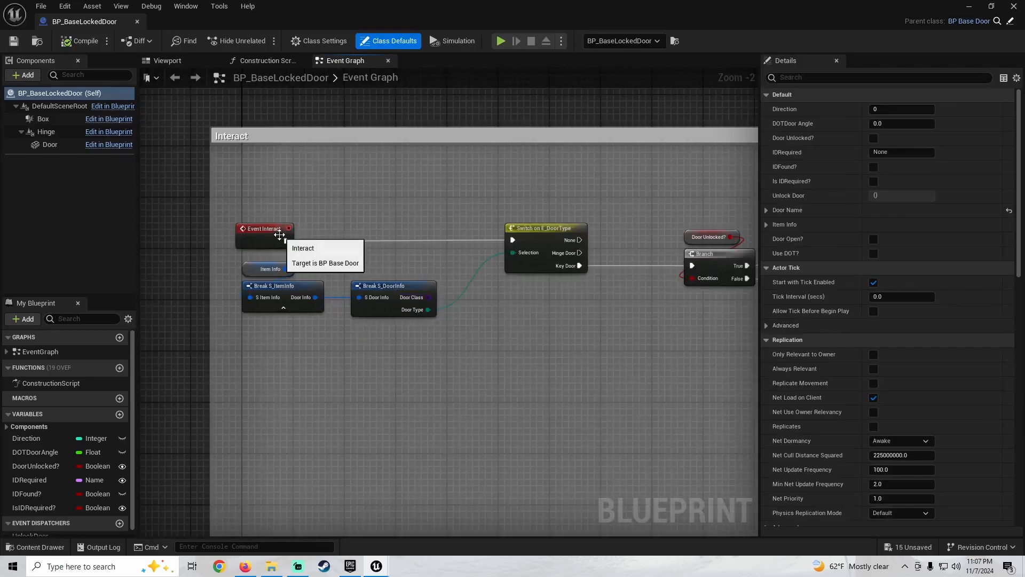
scroll(323, 325, "down", 1)
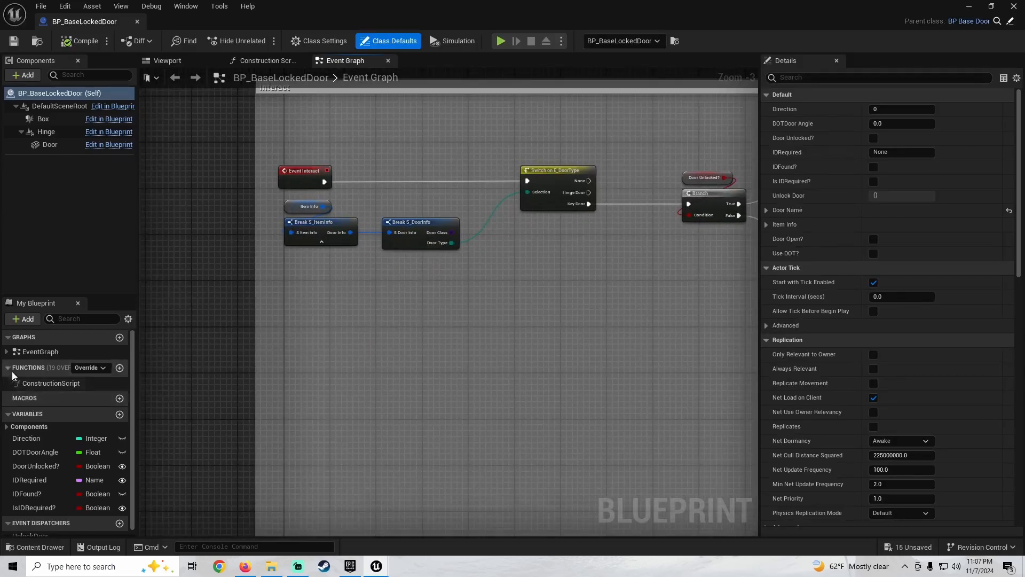
scroll(280, 367, "down", 7)
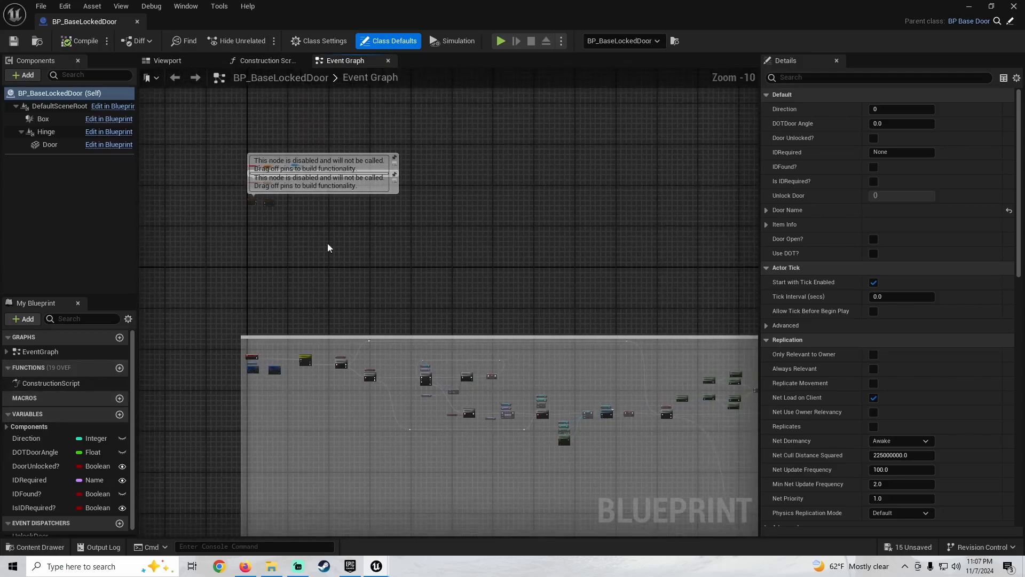
left_click(323, 43)
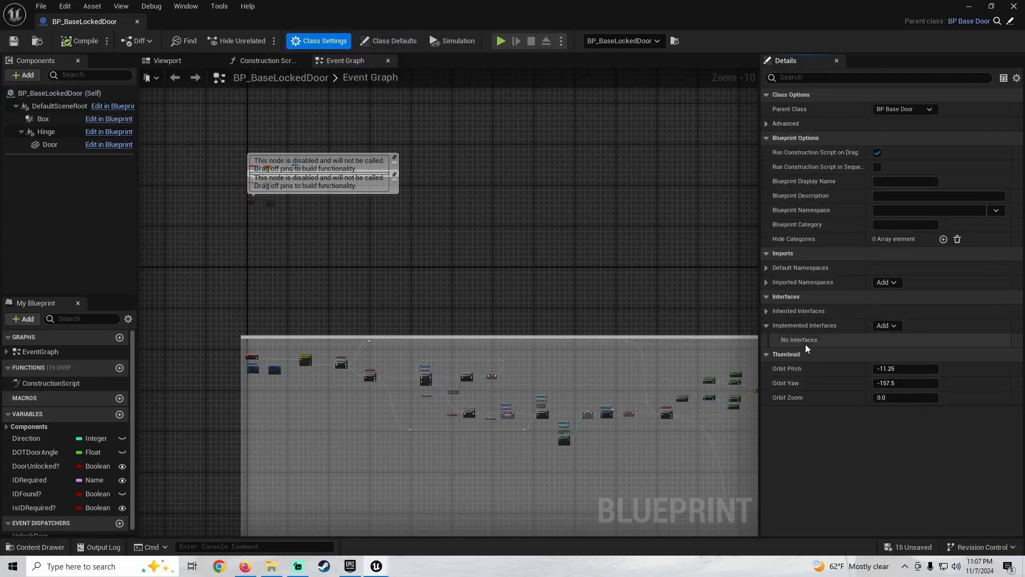
left_click(1009, 6)
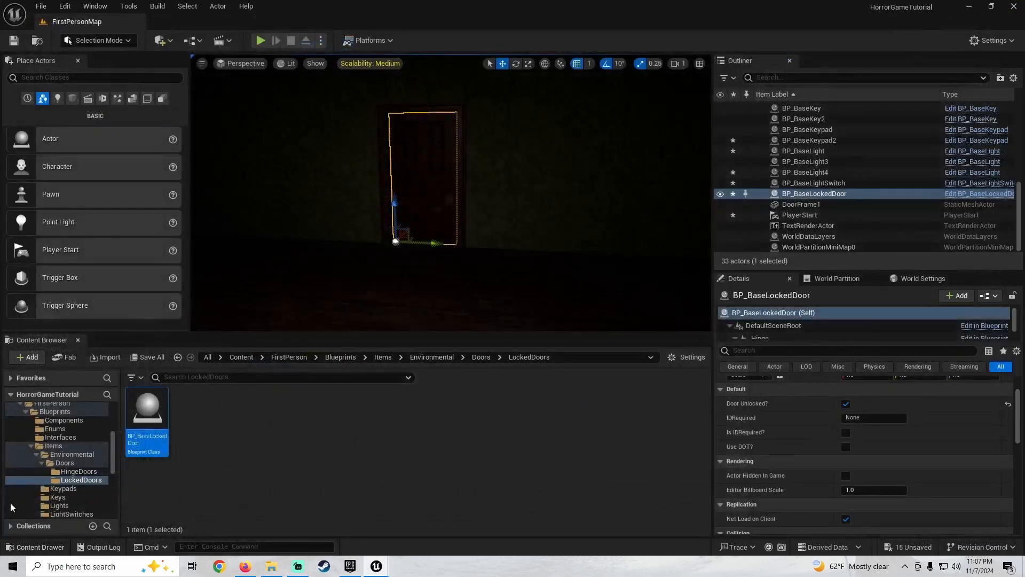
Open the parent blueprint BP_BaseDoor from Blueprints/Items/Environmental/Doors and check its implemented interfaces
left_click(30, 447)
left_click(63, 411)
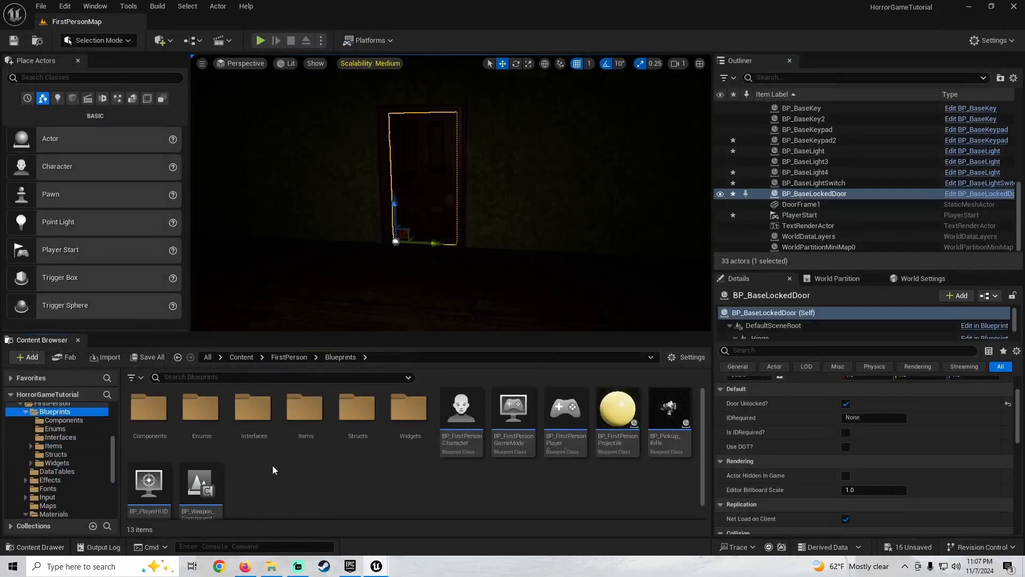
double_click(305, 408)
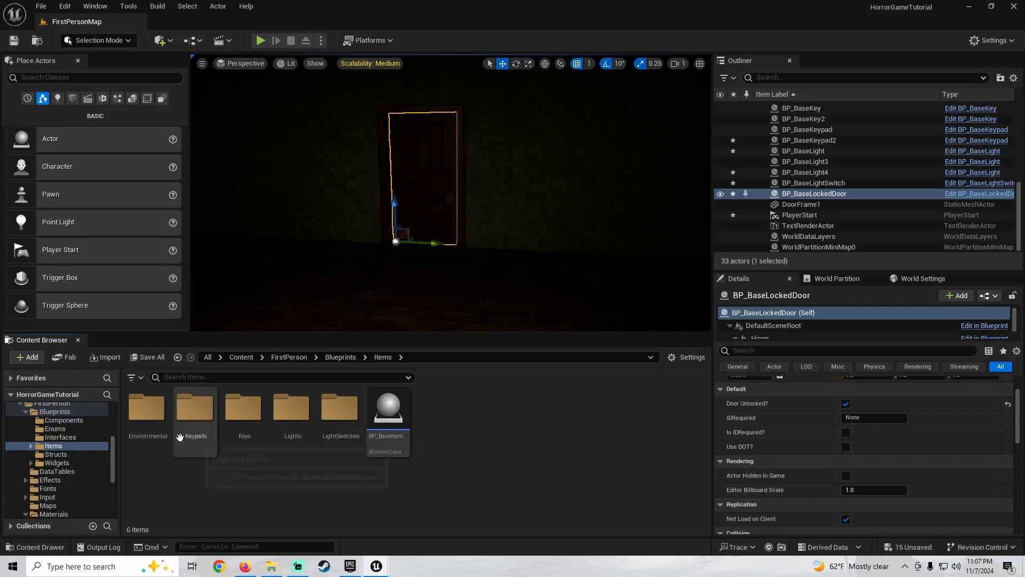
double_click(145, 422)
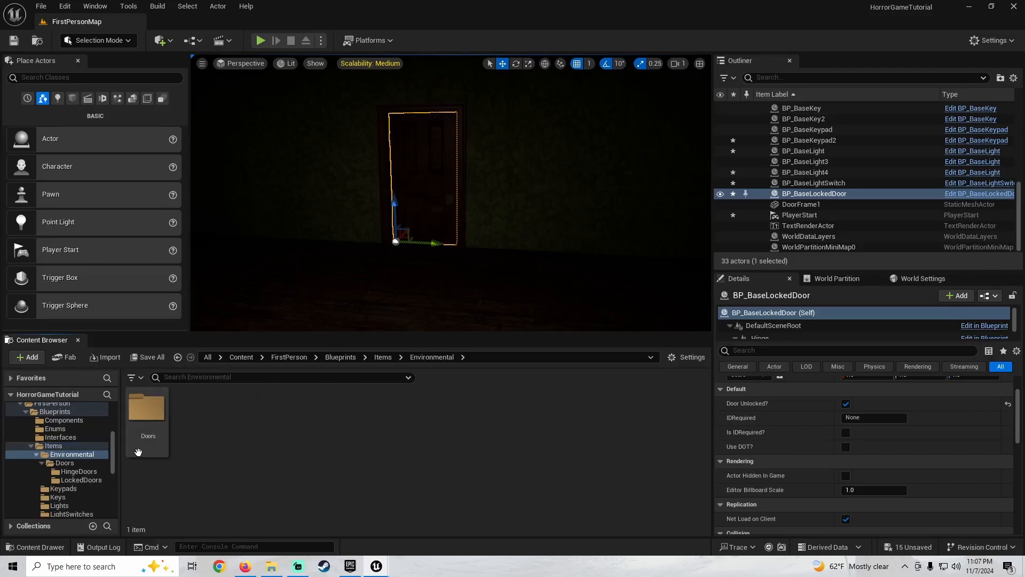
double_click(138, 452)
double_click(243, 422)
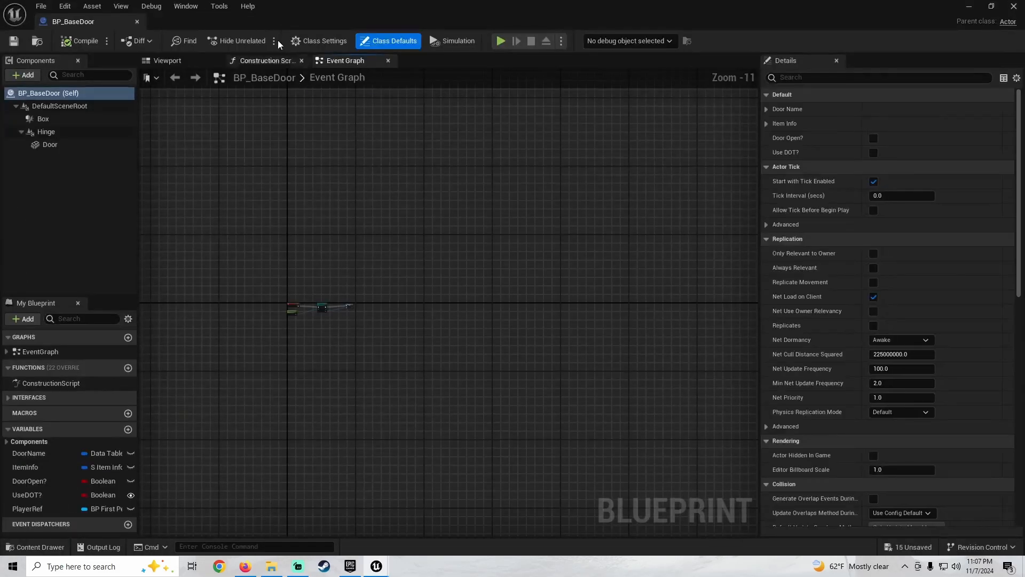
left_click(319, 41)
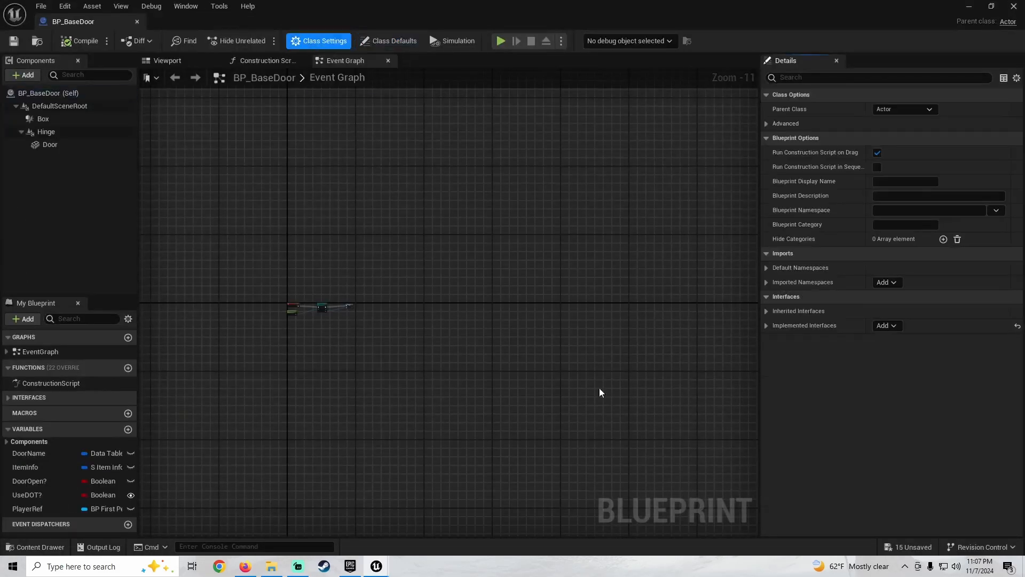
left_click(767, 325)
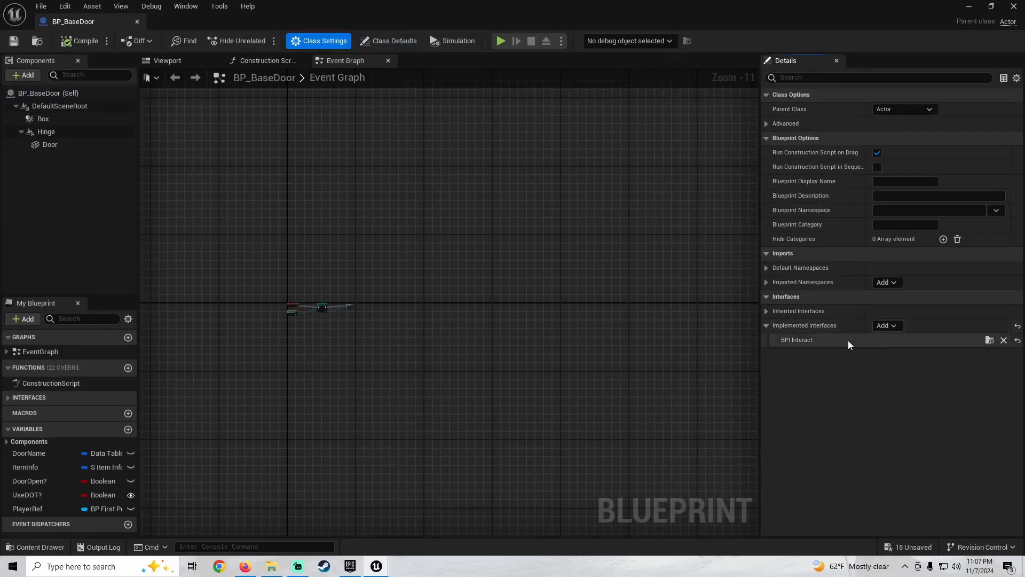
left_click(987, 6)
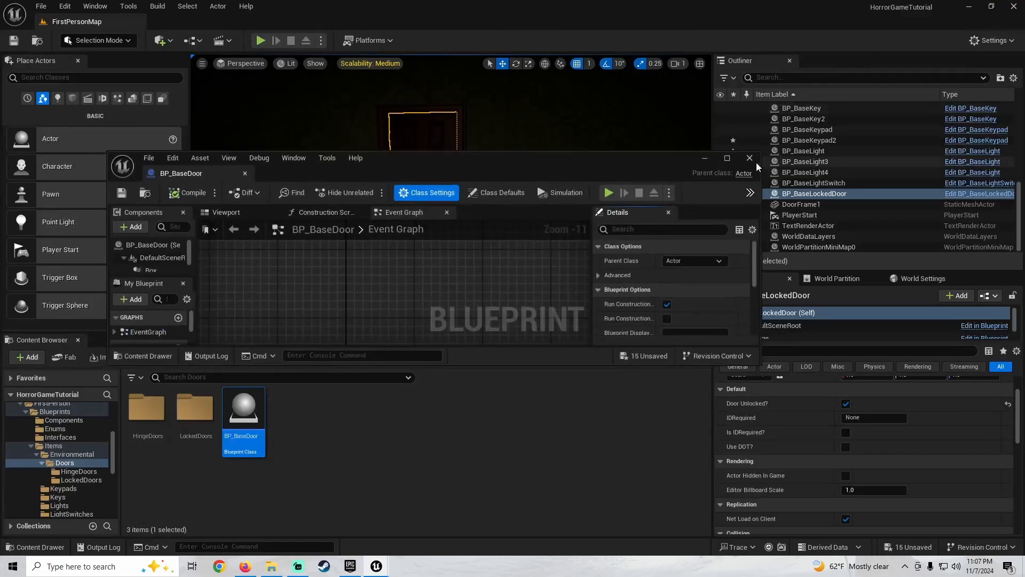
left_click(749, 158)
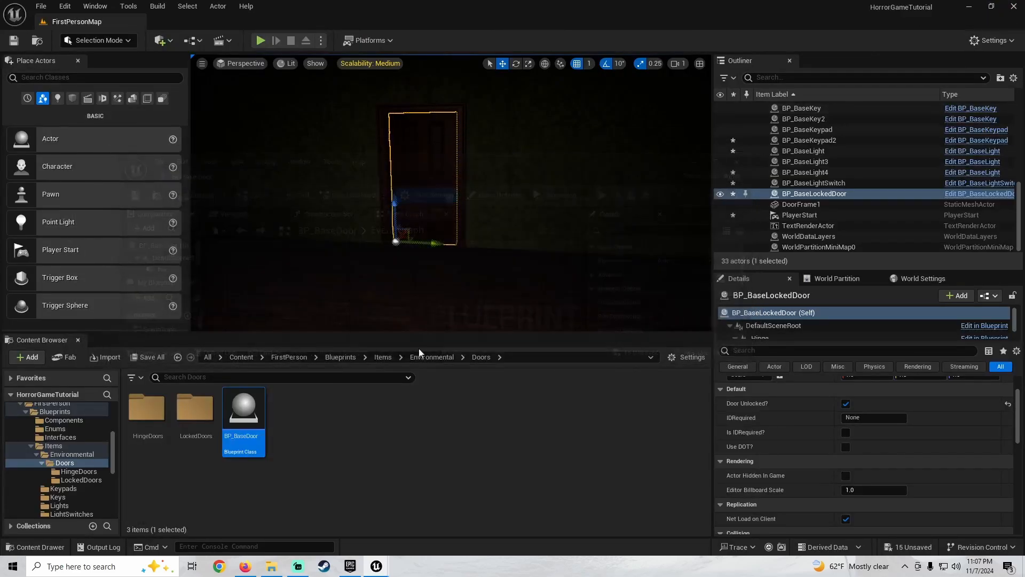
Reopen BP_BaseLockedDoor and delete the existing Event Interact node from the Interact section of its Event Graph
double_click(889, 192)
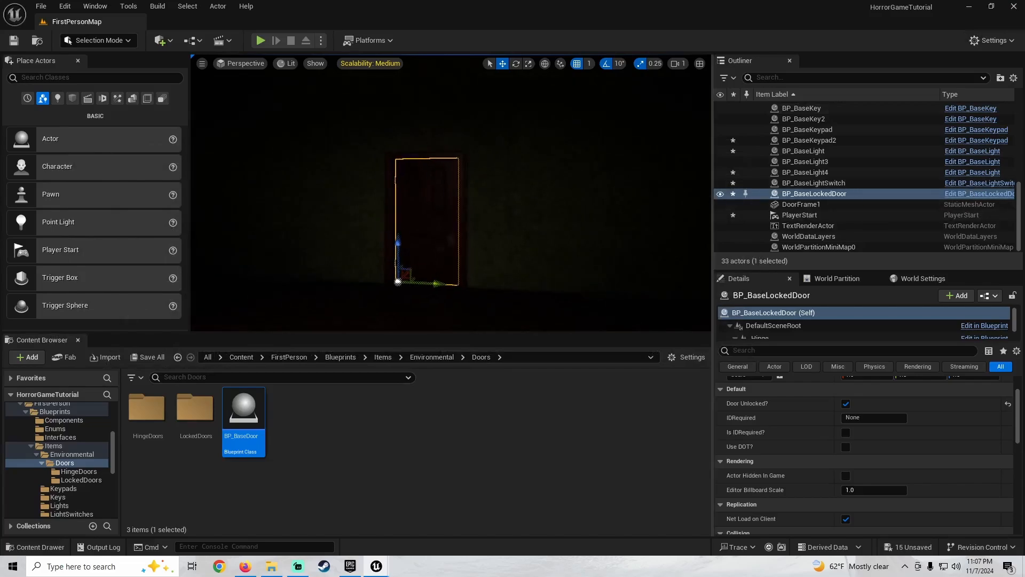
left_click(971, 196)
left_click(728, 158)
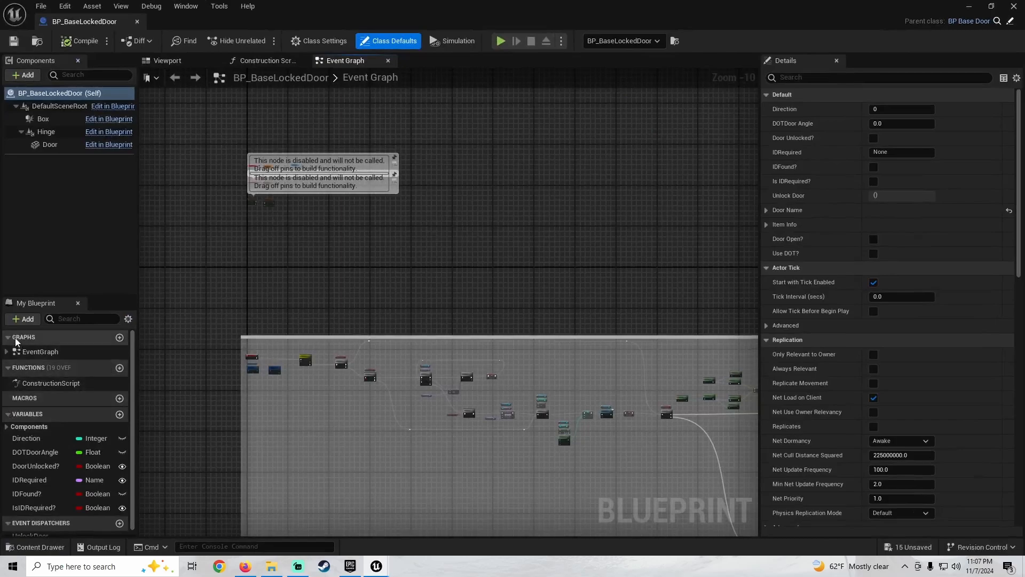
scroll(257, 366, "up", 8)
scroll(251, 336, "down", 3)
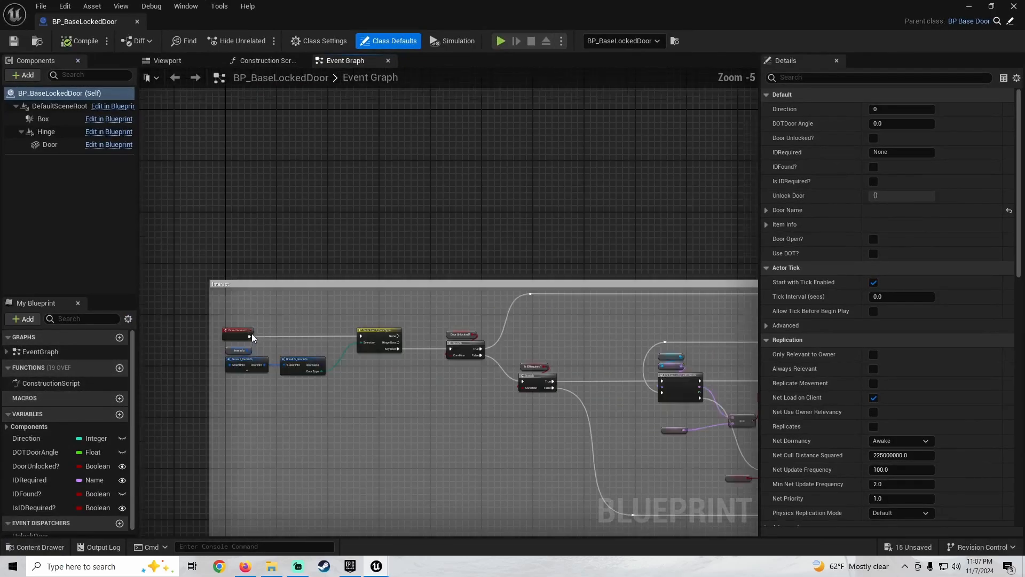
right_click_drag(252, 336, 311, 250)
scroll(300, 332, "up", 3)
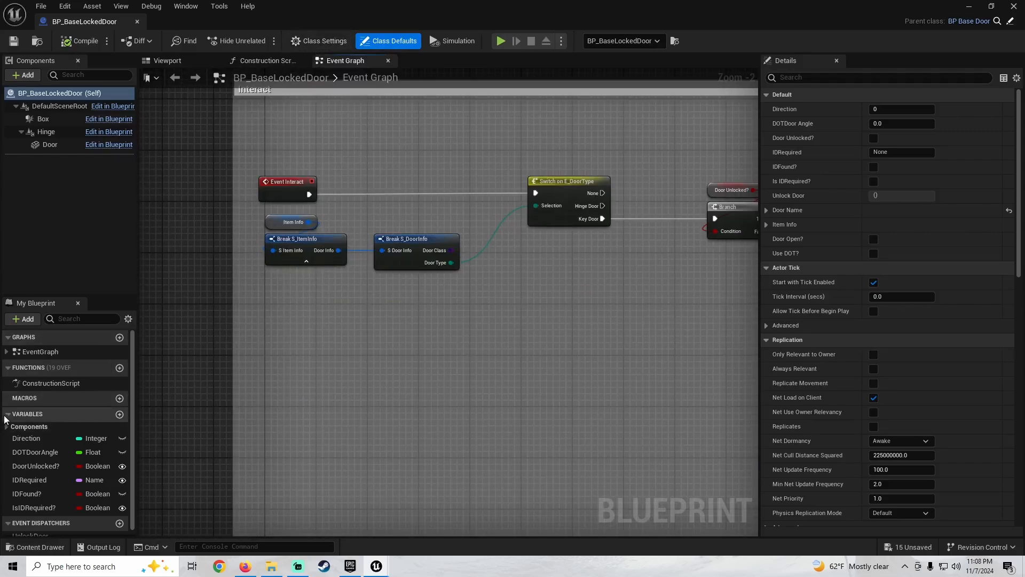
right_click(411, 381)
type("i")
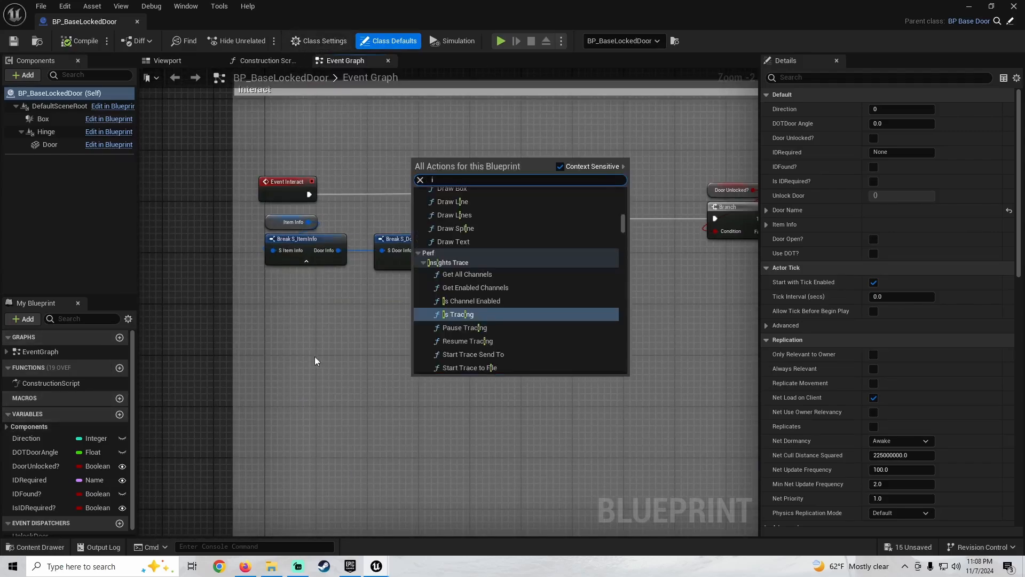
left_click(245, 404)
left_click(279, 185)
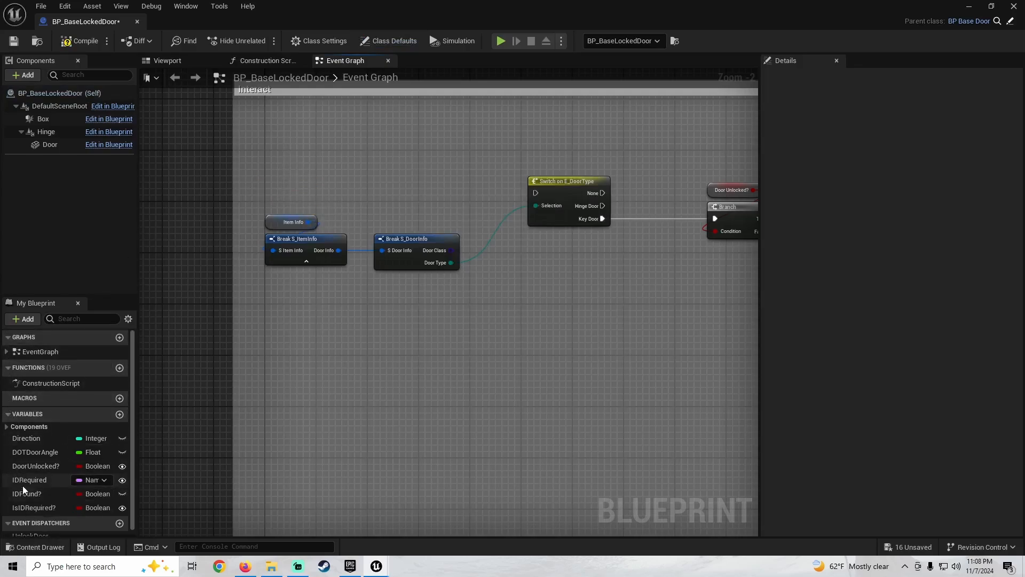
Search the implementable interfaces of BP_BaseLockedDoor for "interact" and inspect its inherited interfaces
left_click(8, 415)
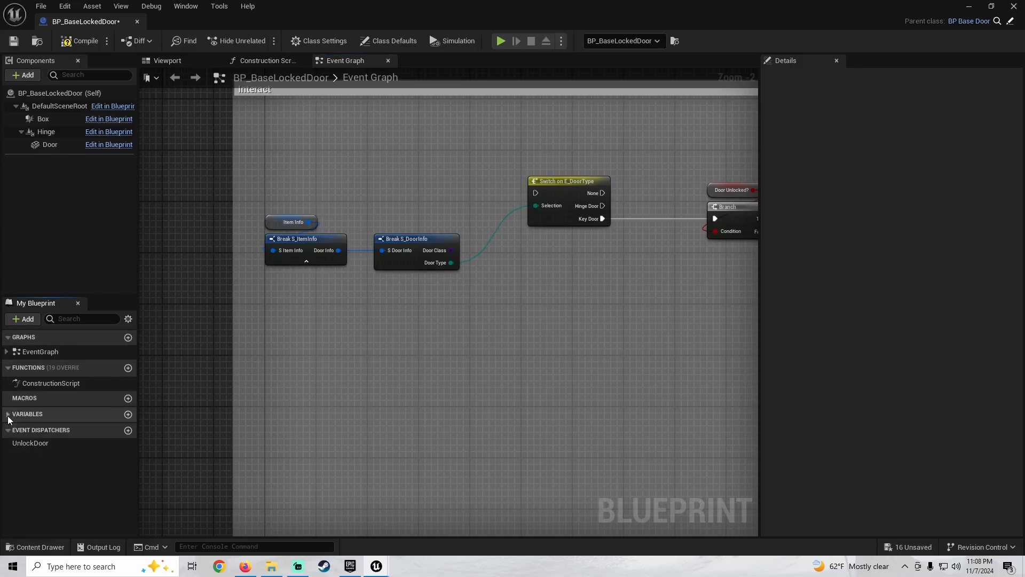
left_click(8, 414)
left_click(320, 41)
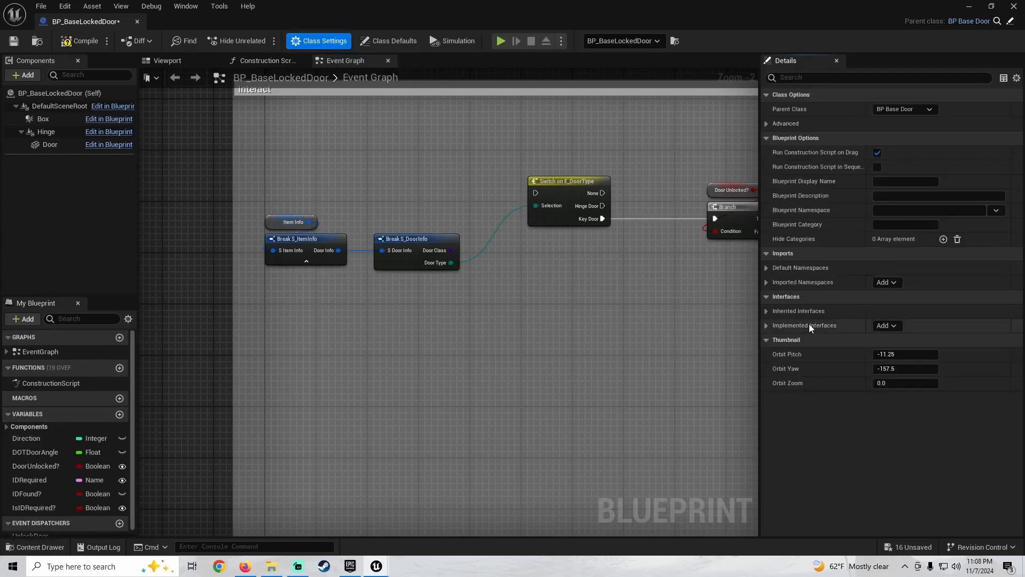
left_click(766, 327)
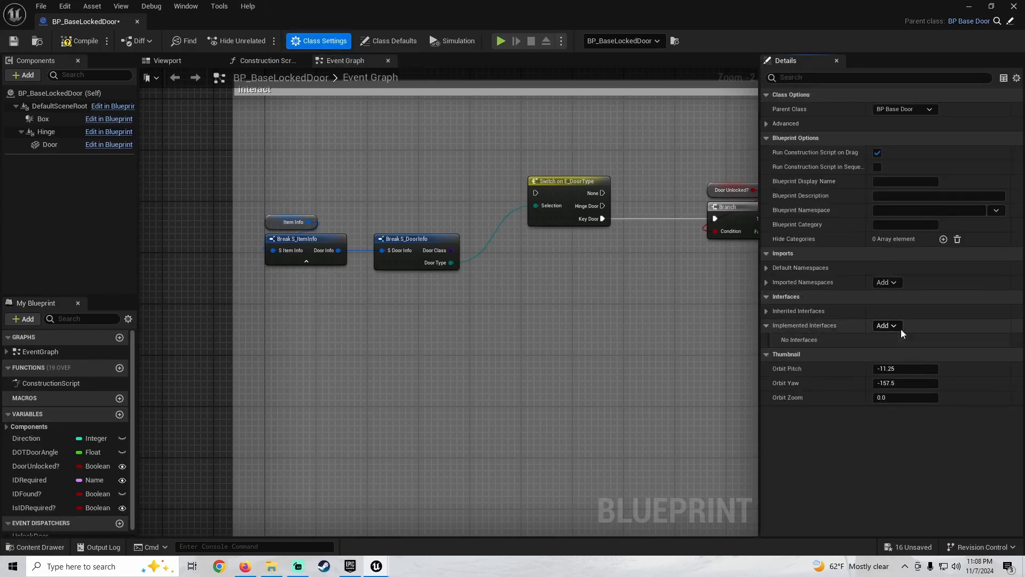
left_click(886, 325)
type("interact")
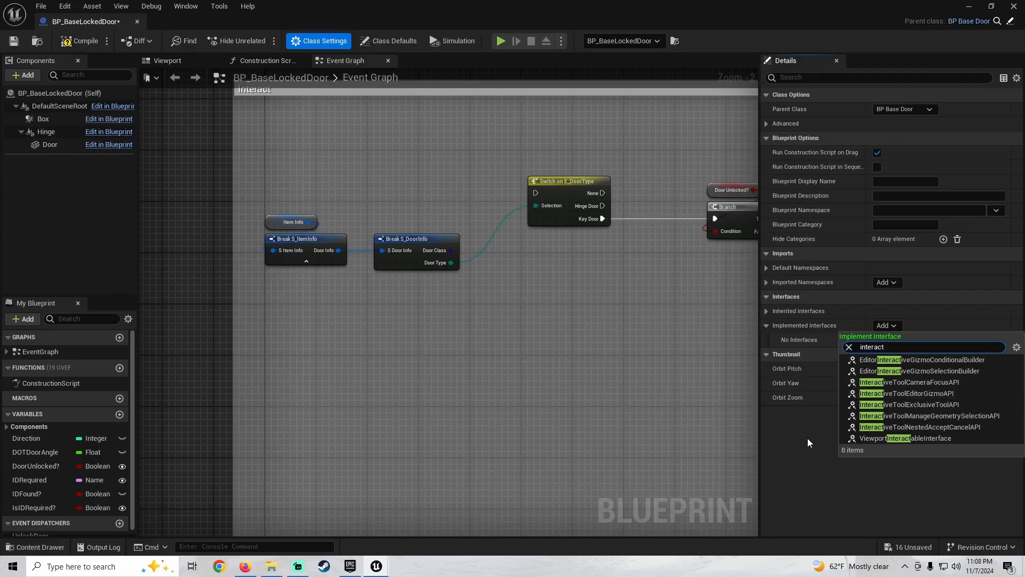
left_click(766, 311)
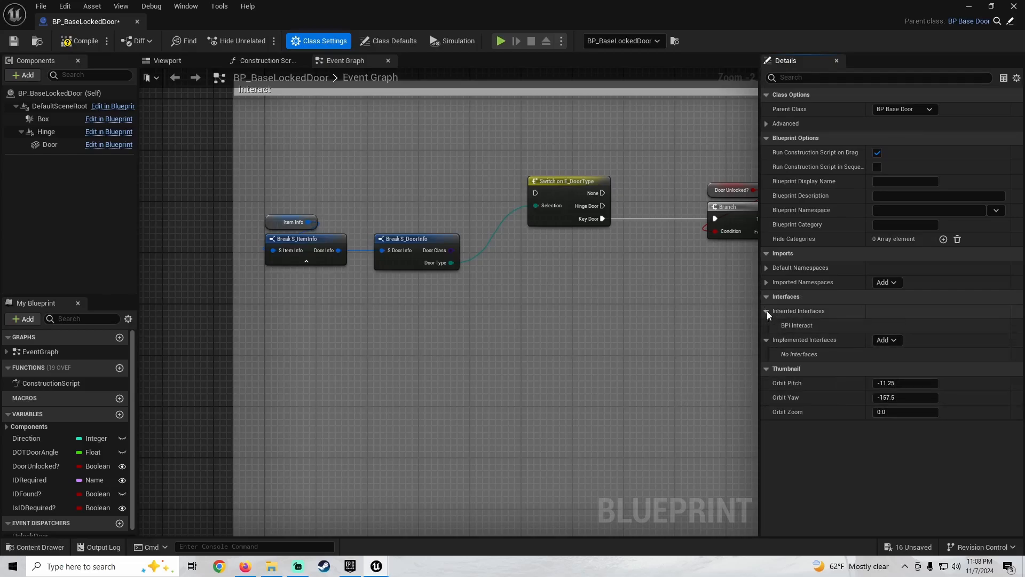
Try adding an Interact call node in the Interact section, then remove it
right_click(339, 174)
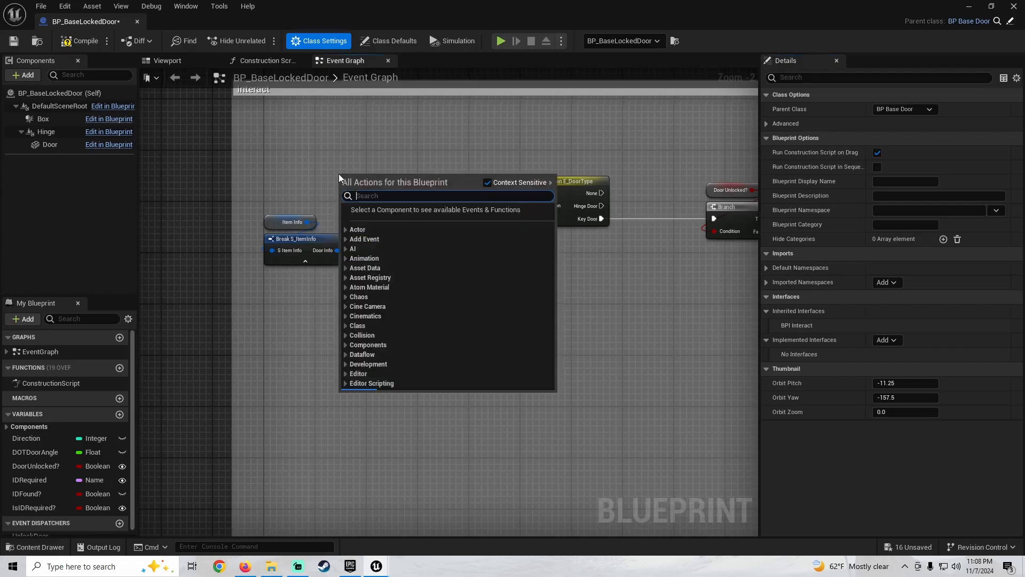
type("interac")
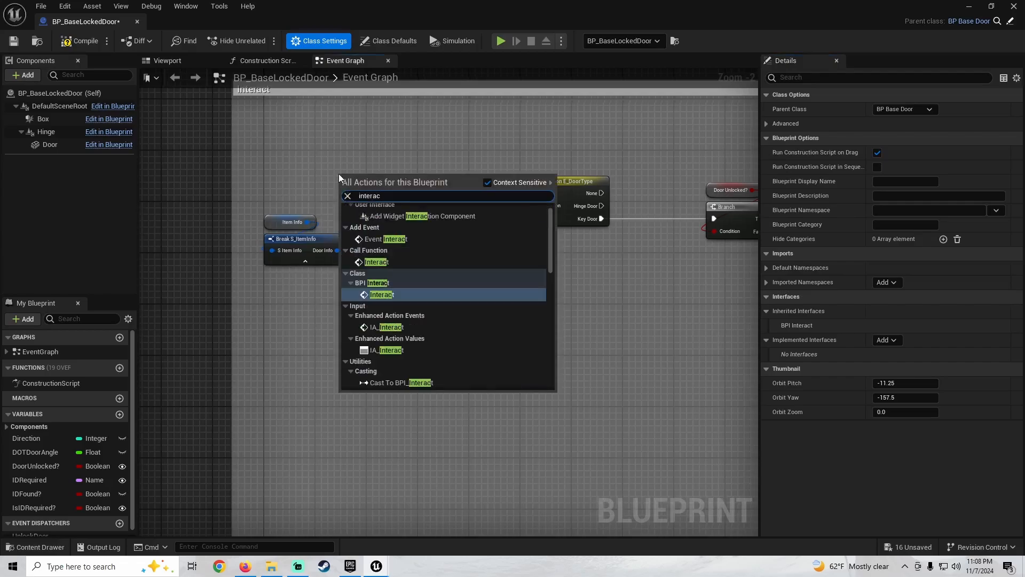
key("Return")
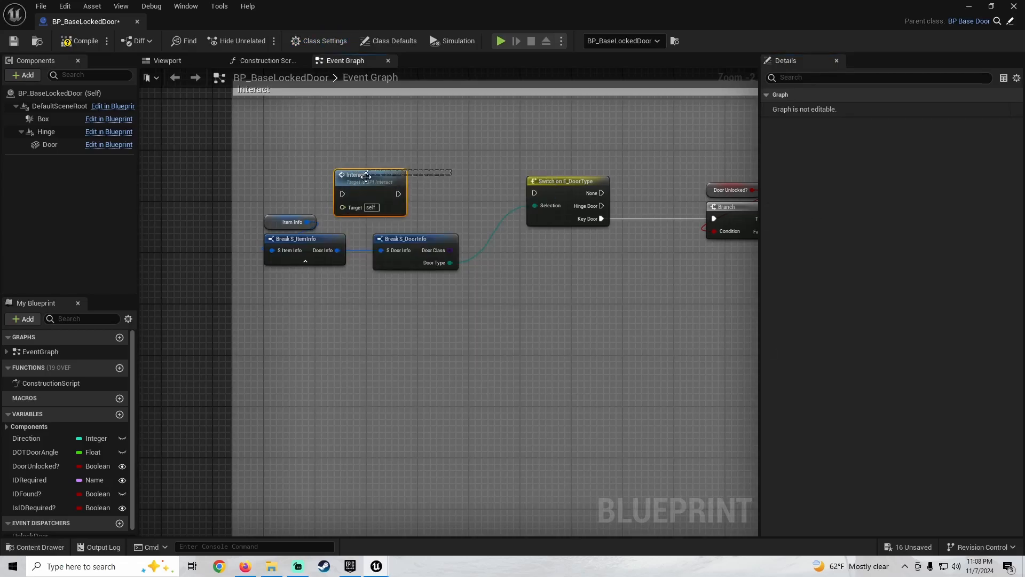
left_click_drag(366, 176, 360, 177)
key("Delete")
Compile BP_BaseLockedDoor and add the inherited Interact interface event to its Event Graph
right_click_drag(339, 180, 372, 211)
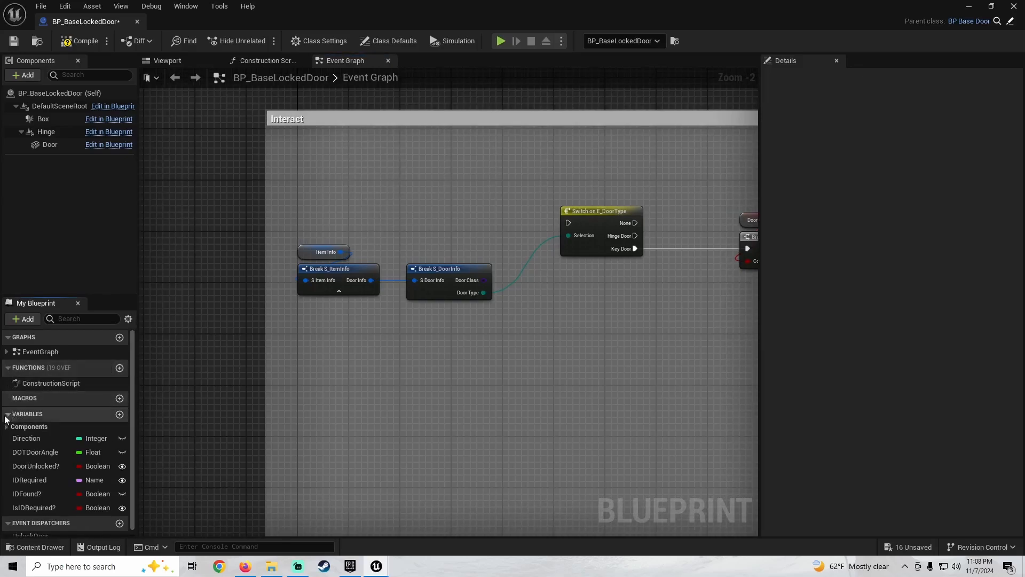
left_click(7, 426)
left_click(7, 427)
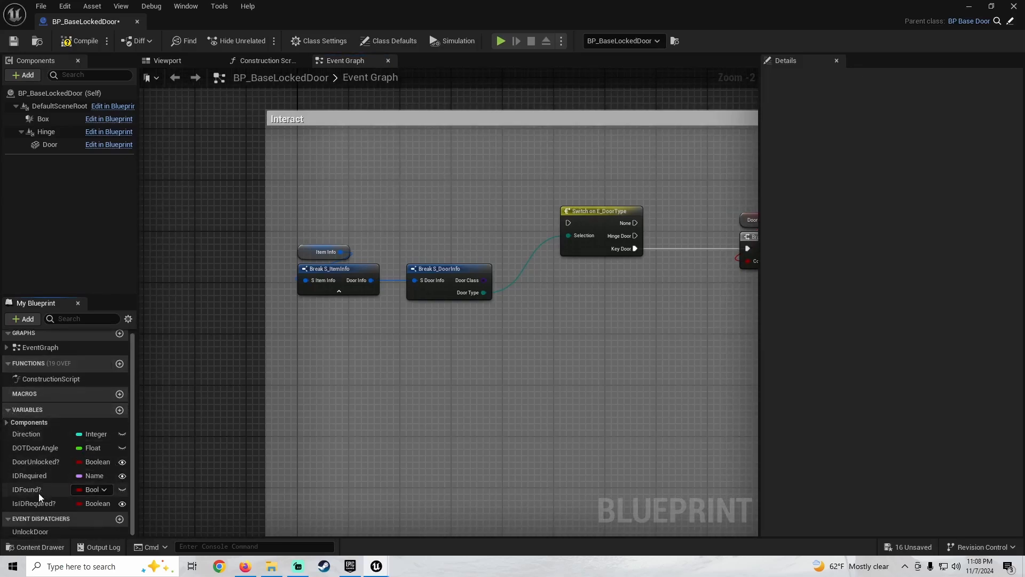
left_click(86, 45)
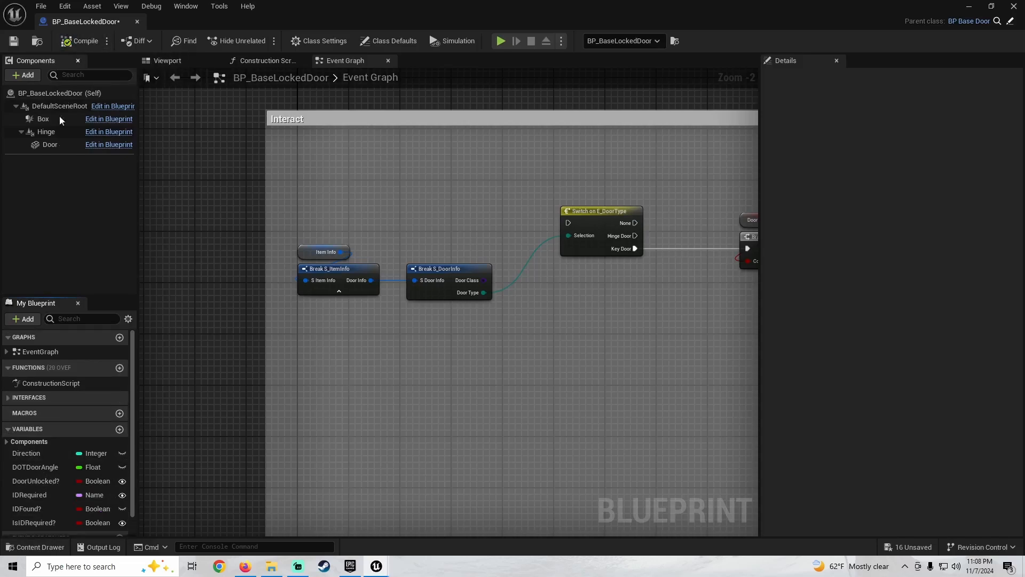
left_click(8, 398)
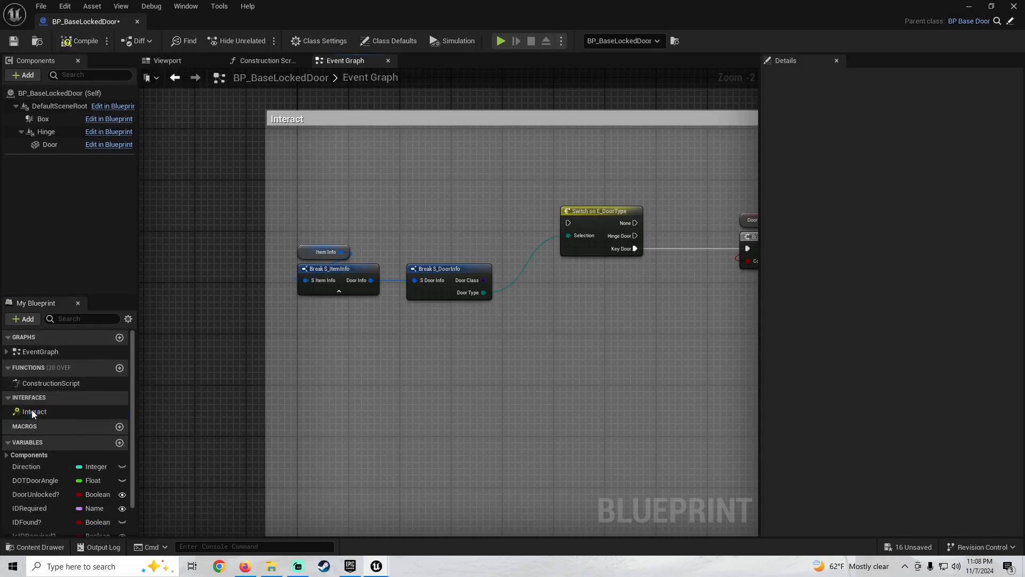
double_click(32, 411)
Move the new Event Interact node from below the Unlock Door section into the Interact section, above Item Info
scroll(395, 256, "down", 4)
right_click_drag(396, 256, 361, 433)
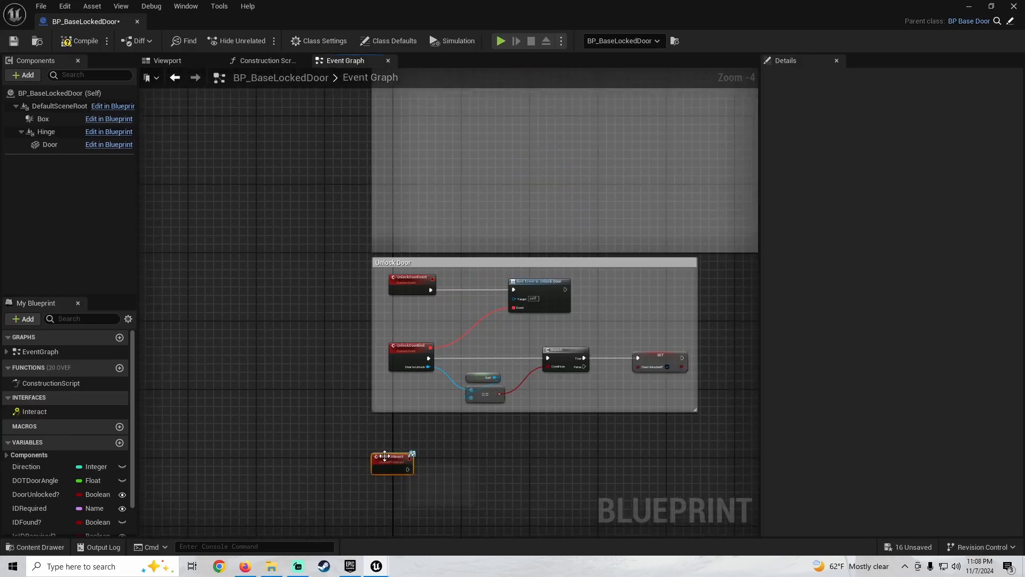
left_click_drag(384, 456, 457, 270)
scroll(458, 270, "down", 5)
right_click_drag(458, 270, 392, 322)
scroll(394, 285, "up", 4)
right_click_drag(393, 286, 382, 353)
scroll(356, 243, "up", 4)
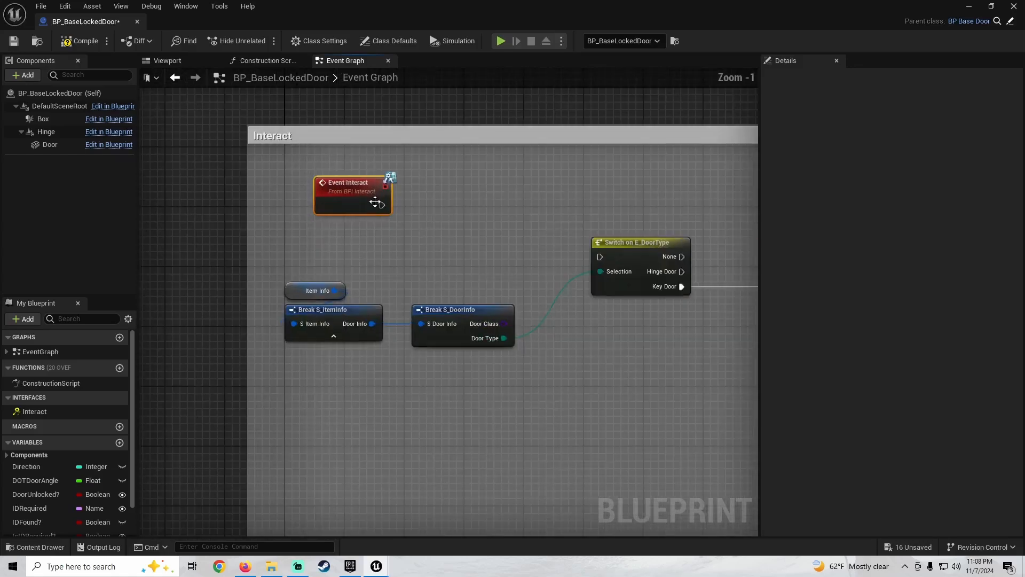
Connect Event Interact's execution output to Switch on E_DoorType, line the event up with it, and compile the Blueprint
left_click_drag(584, 250, 601, 258)
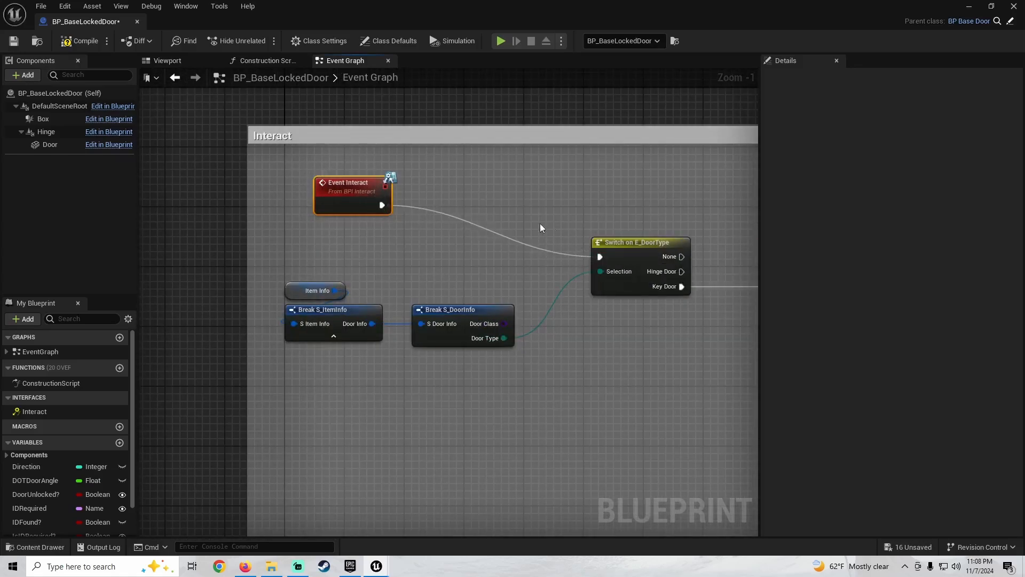
left_click_drag(356, 189, 337, 242)
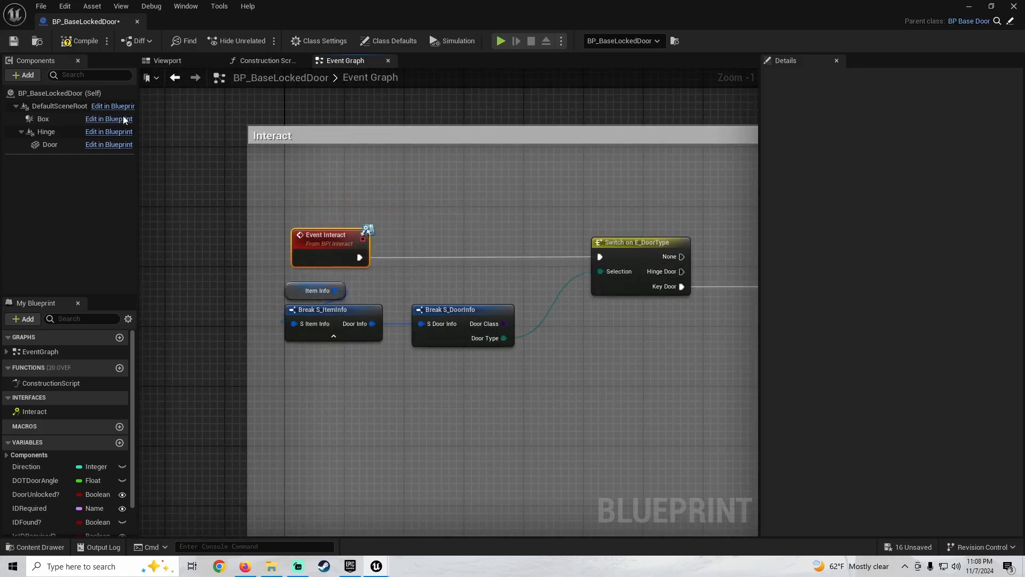
left_click(82, 42)
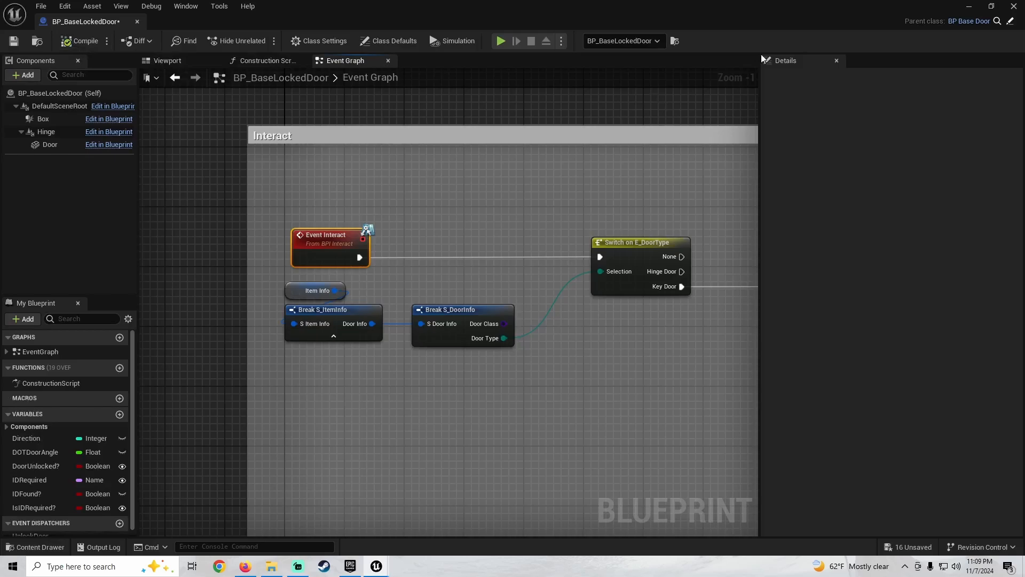
Playtest the level by walking up to the locked door, and end the session
left_click(970, 6)
left_click(260, 40)
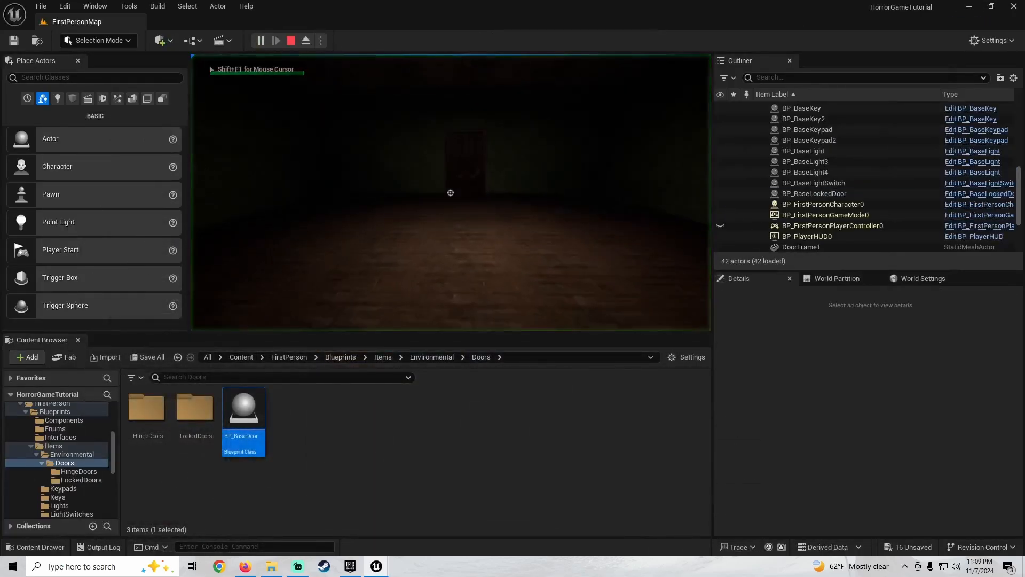
key("shift+w")
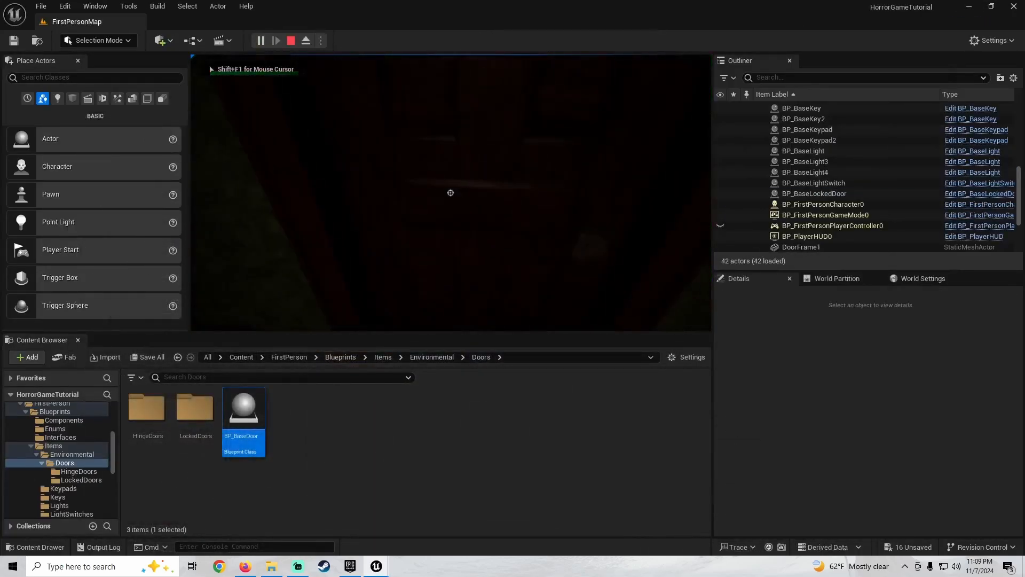
key("s")
key("Escape")
Inspect the locked door and its frame in the level viewport
mouse_move(450, 231)
right_mouse_down()
mouse_move(213, 232)
mouse_move(445, 210)
mouse_move(430, 230)
right_mouse_up()
key("d")
key("s")
key("w")
key("s")
key("d")
key("w")
Open the Interactable Check function of BP_FirstPersonCharacter from the Blueprints folder
scroll(53, 426, "up", 3)
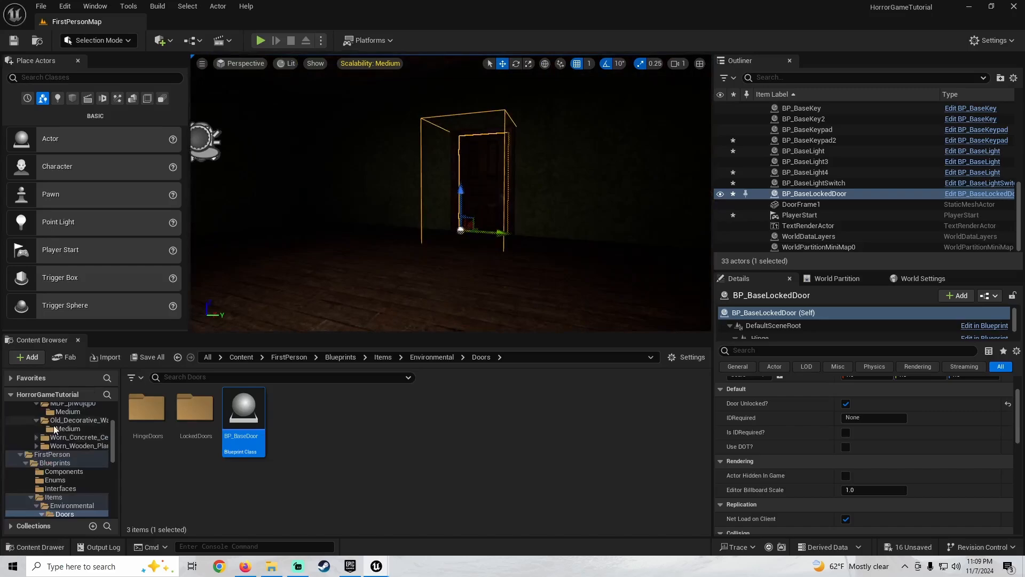
left_click(38, 463)
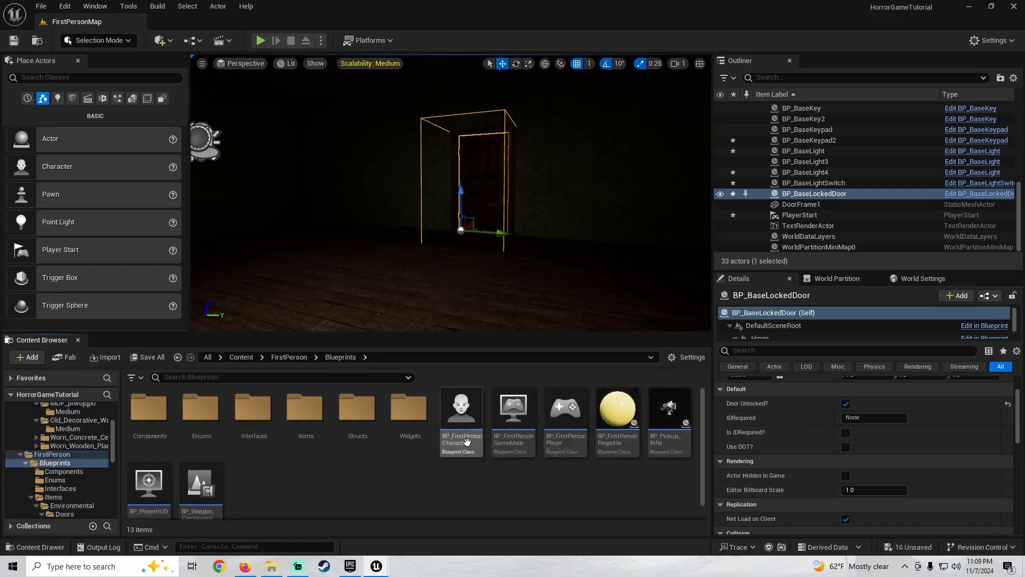
double_click(466, 440)
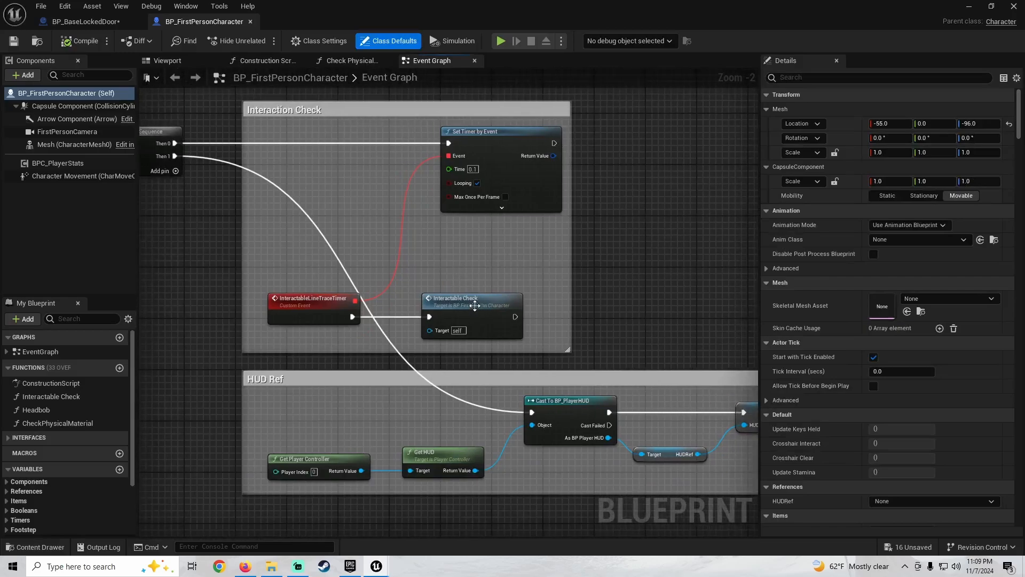
double_click(479, 302)
Add a Print String node after Call Crosshair Interact in the Interactable Check function
scroll(494, 290, "up", 2)
right_click_drag(495, 290, 246, 319)
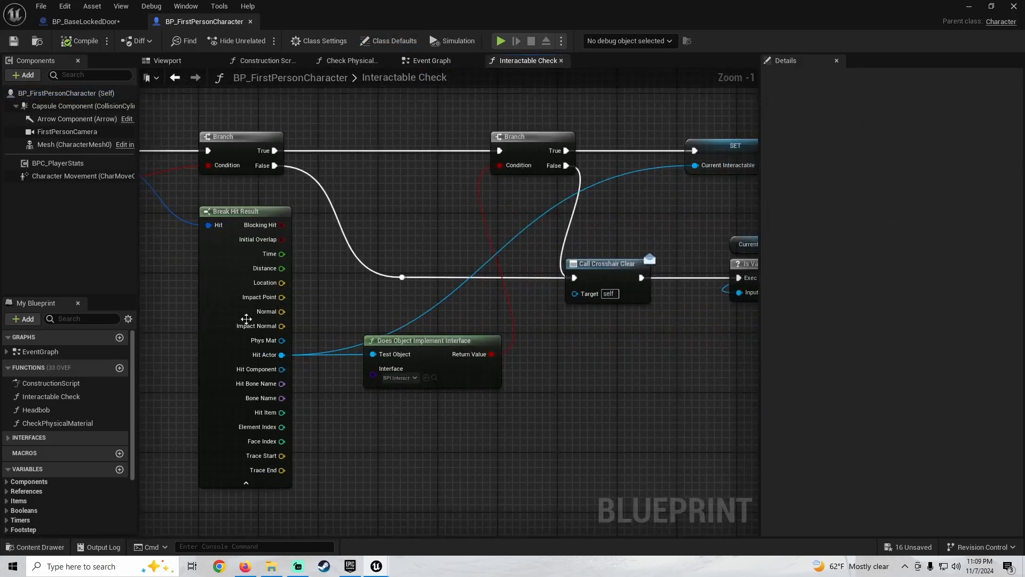
right_click_drag(482, 299, 404, 257)
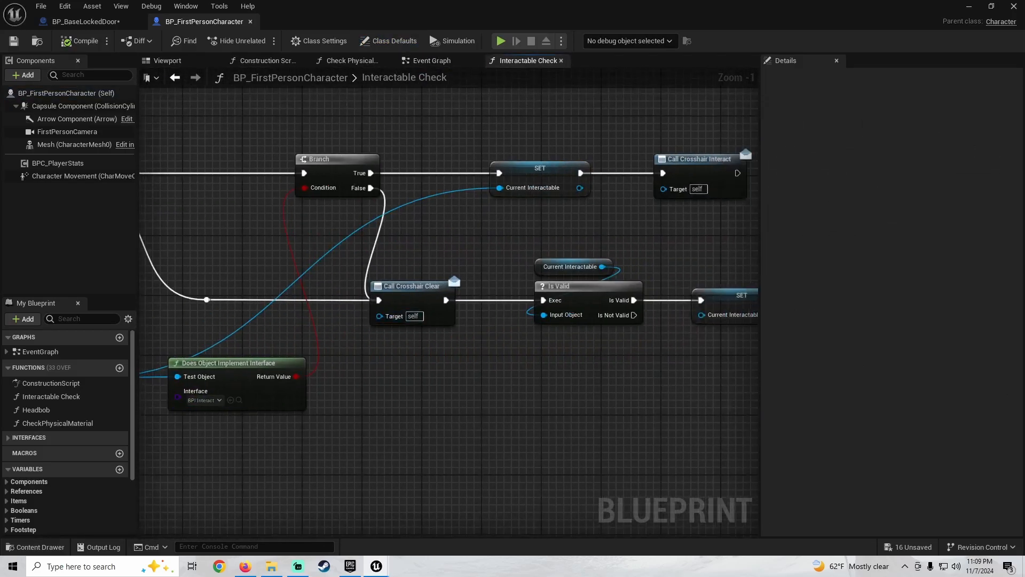
right_click_drag(436, 206, 283, 230)
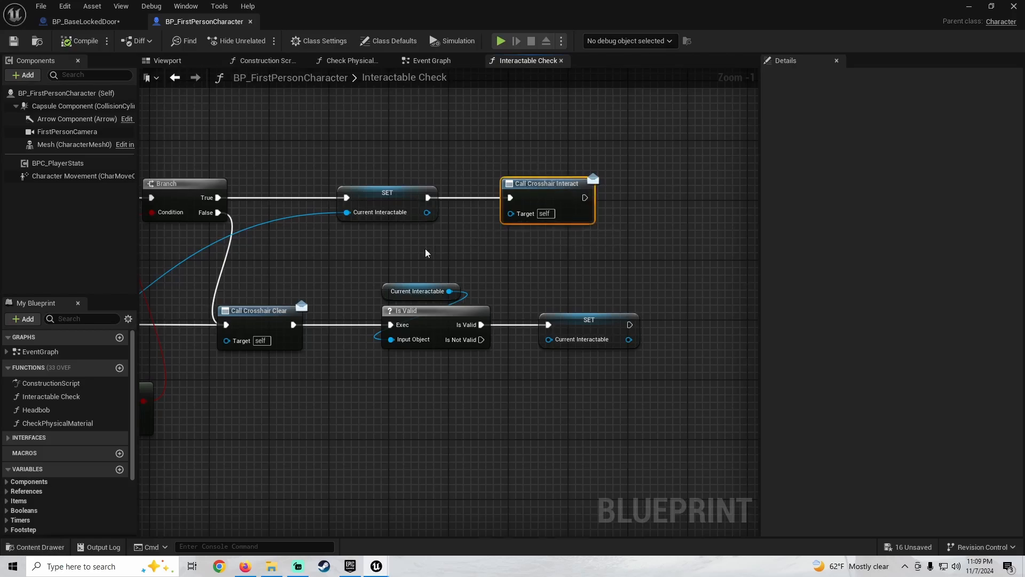
scroll(426, 253, "down", 3)
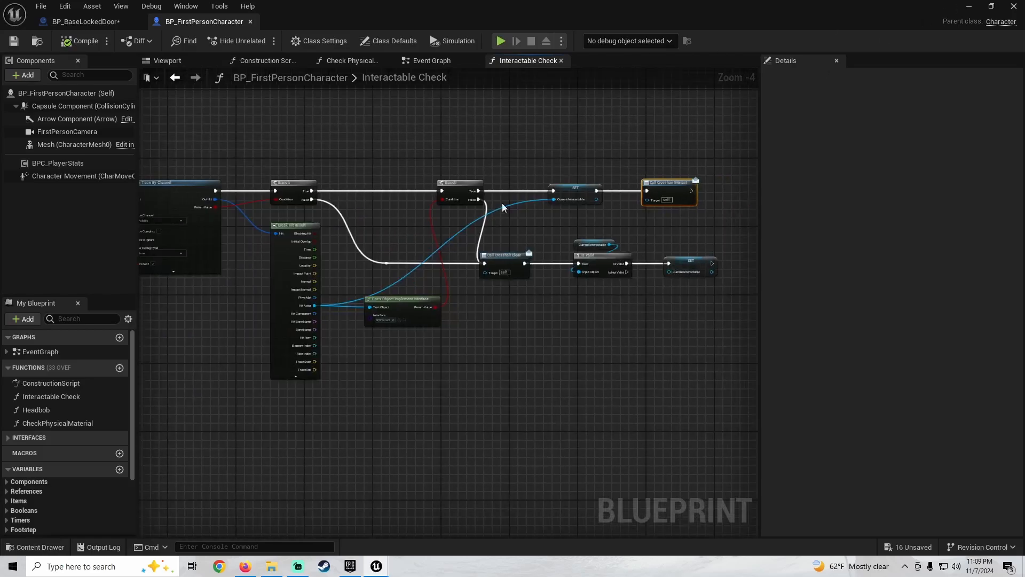
scroll(678, 203, "up", 2)
right_click_drag(660, 203, 426, 234)
left_click_drag(463, 215, 626, 169)
type("print string")
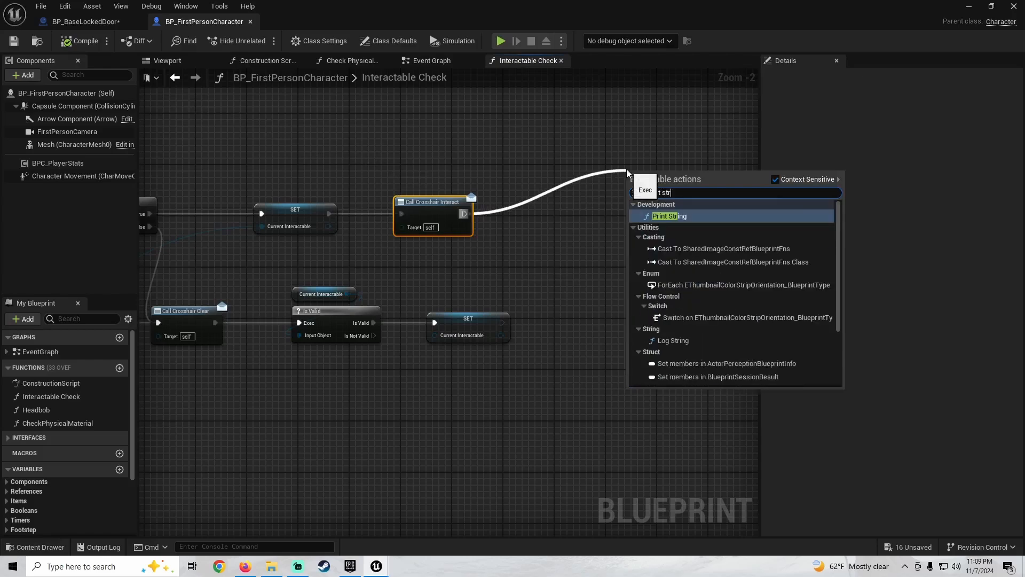
key("Return")
right_click_drag(494, 262, 406, 261)
scroll(37, 501, "down", 3)
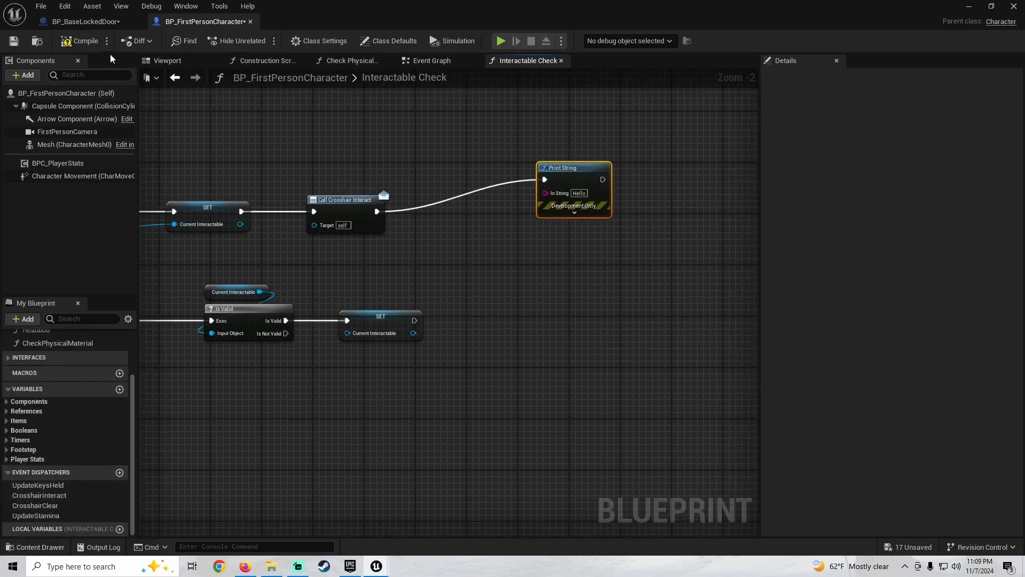
Run the level and look at the locked door up close to test the Print String, and stop playing
left_click(966, 7)
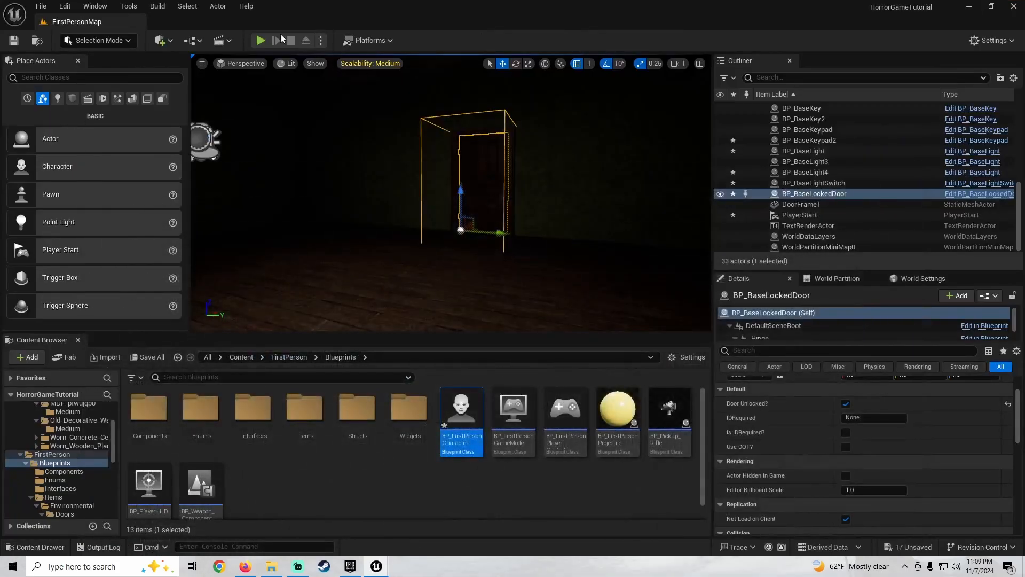
key("alt+p")
key("w")
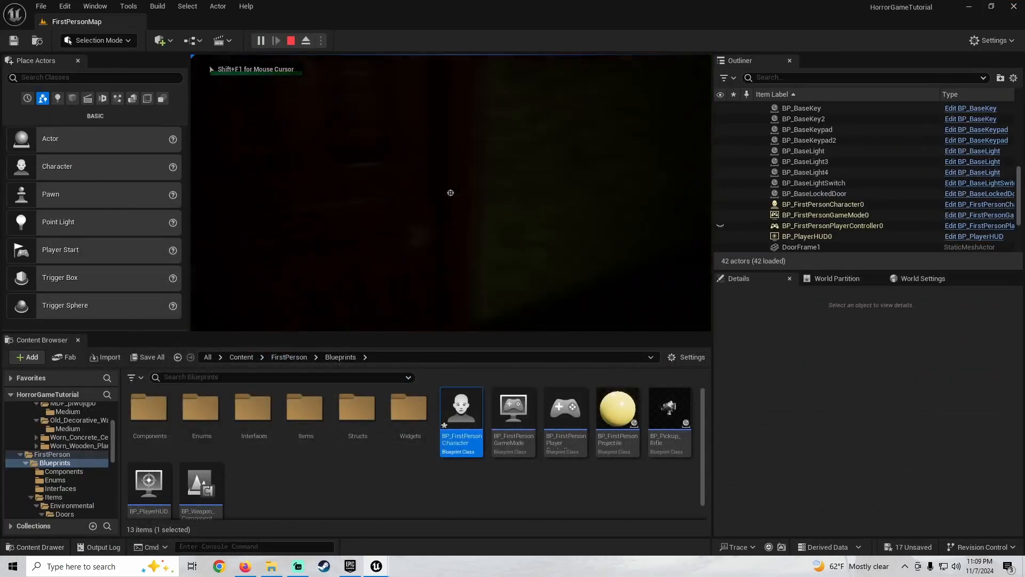
key("Escape")
Place another BP_BaseLockedDoor from the LockedDoors folder on the room floor near the player start
key("w")
right_click_drag(383, 255, 363, 229)
key("a")
key("d")
key("a")
right_click_drag(429, 271, 477, 174)
key("d")
key("w")
key("s")
right_click(477, 173)
left_click(534, 191)
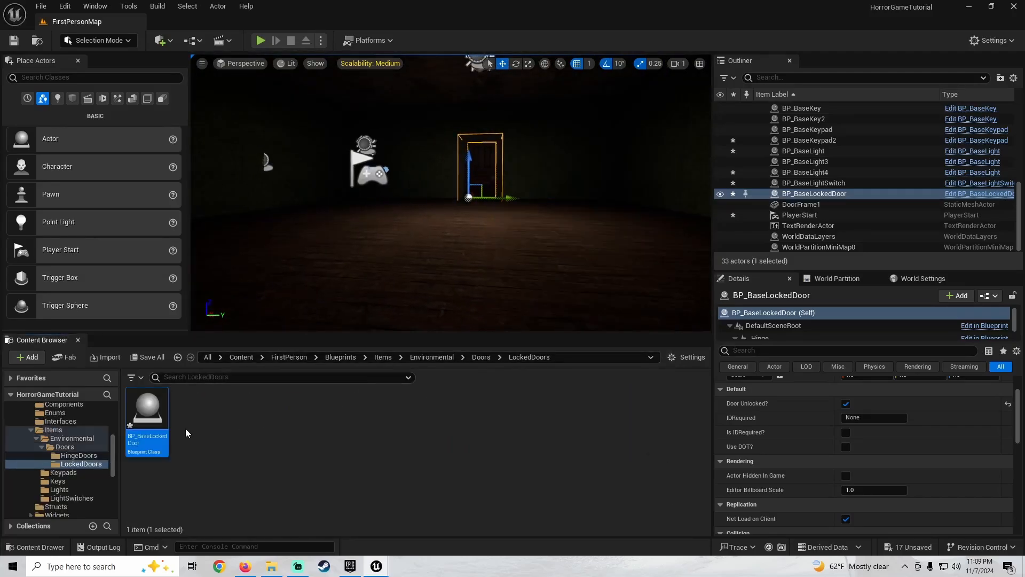
left_click_drag(247, 346, 366, 244)
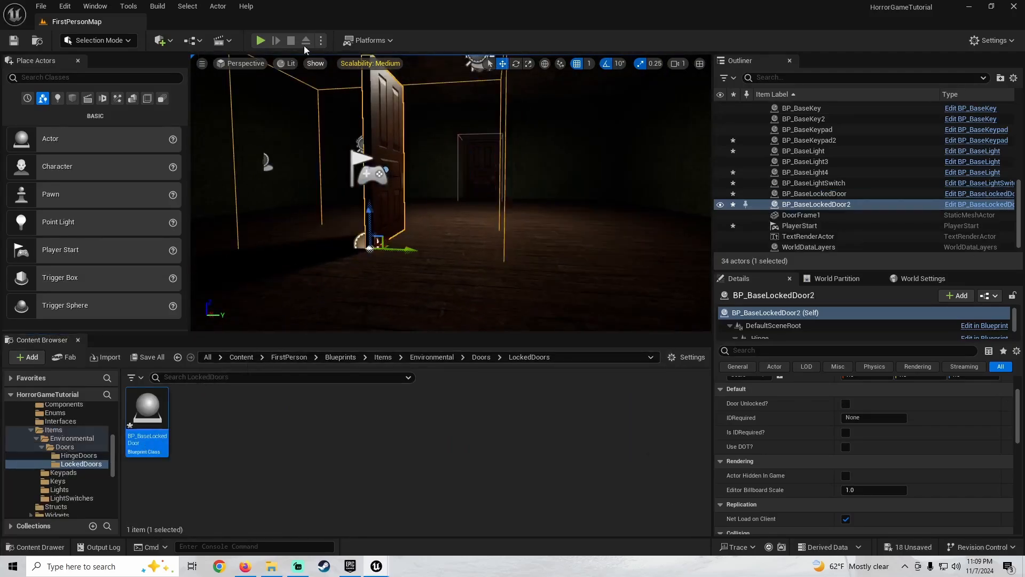
Run the level briefly, and delete the original BP_BaseLockedDoor from the door frame
left_click(260, 40)
key("Escape")
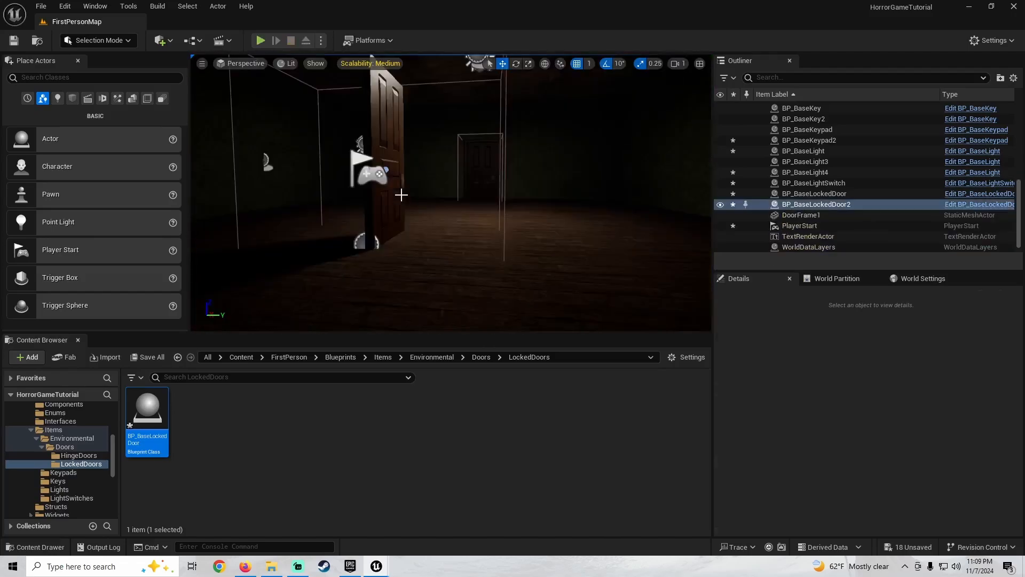
left_click(451, 172)
key("Delete")
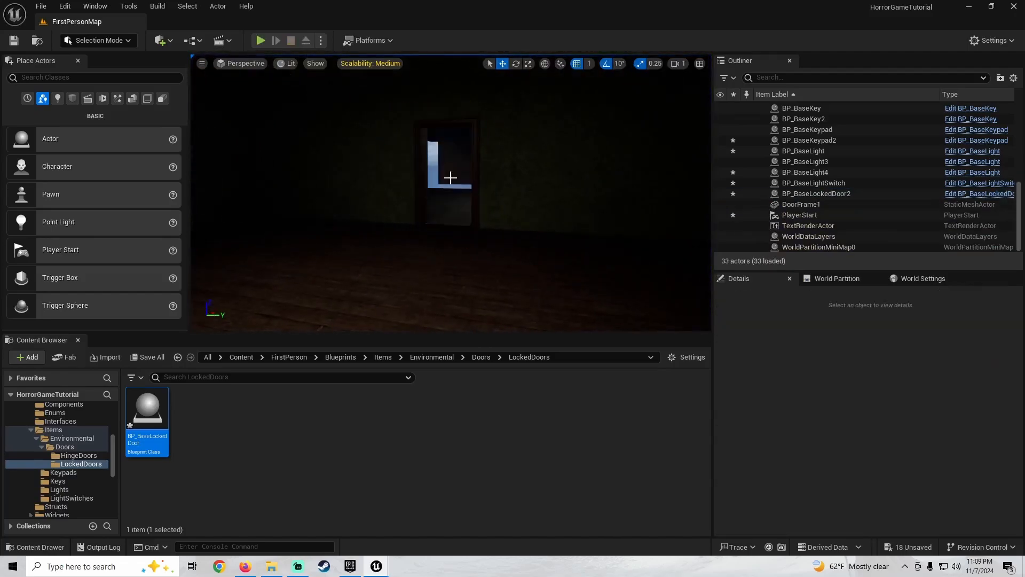
Select the newly placed locked door and move it toward the empty door frame
mouse_move(451, 178)
right_mouse_down()
mouse_move(396, 219)
mouse_move(454, 160)
right_mouse_up()
key("w")
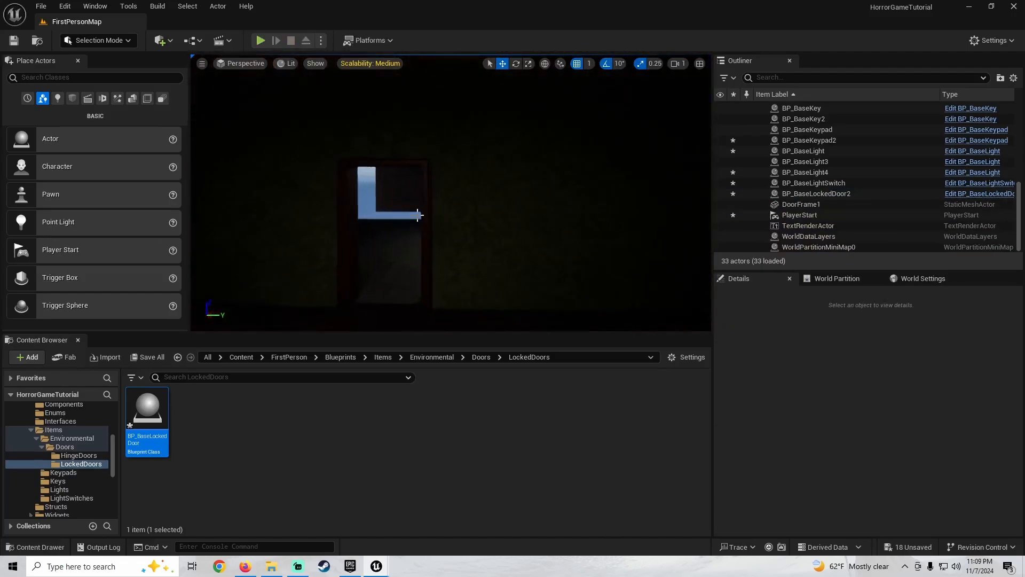
right_click_drag(383, 175, 230, 240)
key("s")
key("w")
left_click(299, 217)
key("s")
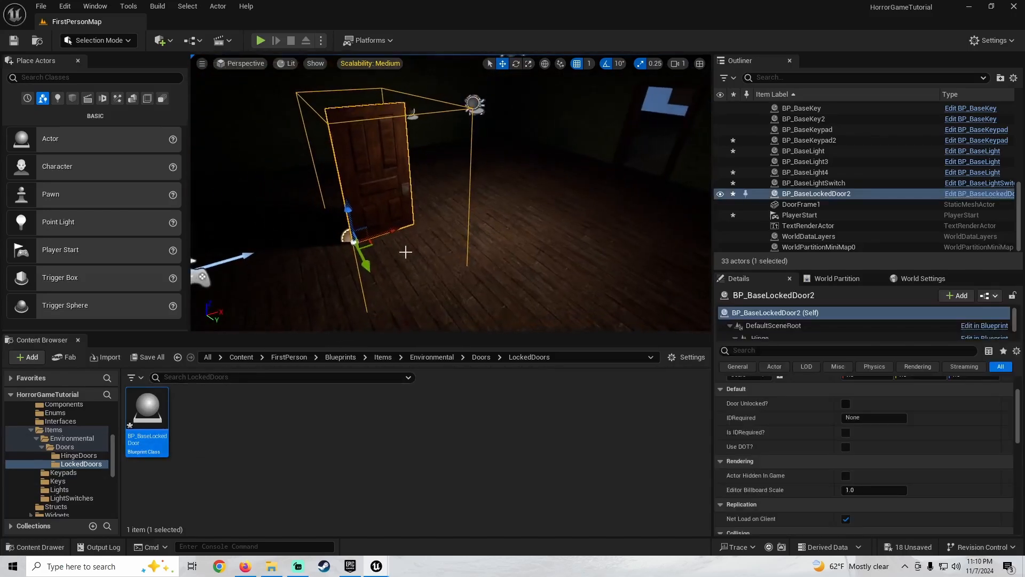
left_click_drag(390, 229, 608, 156)
Rotate the new locked door about its vertical axis to line it up with the door frame
key("w")
right_click_drag(609, 156, 544, 233)
key("e")
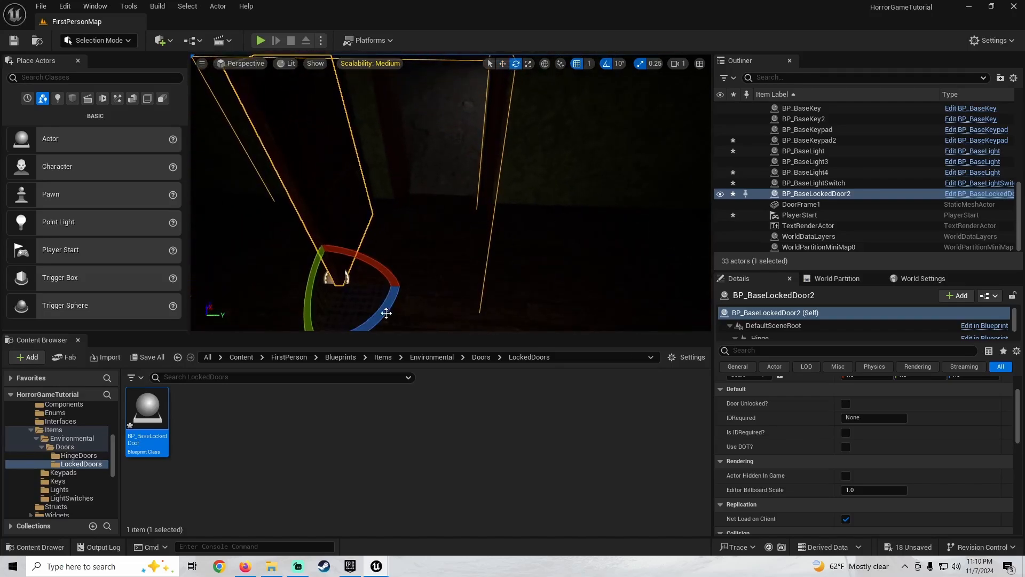
left_click_drag(386, 311, 405, 278)
key("space")
key("space")
Move the rotated door along X into the door frame and switch the viewport to Unlit
right_click_drag(404, 286, 462, 186)
key("s")
key("d")
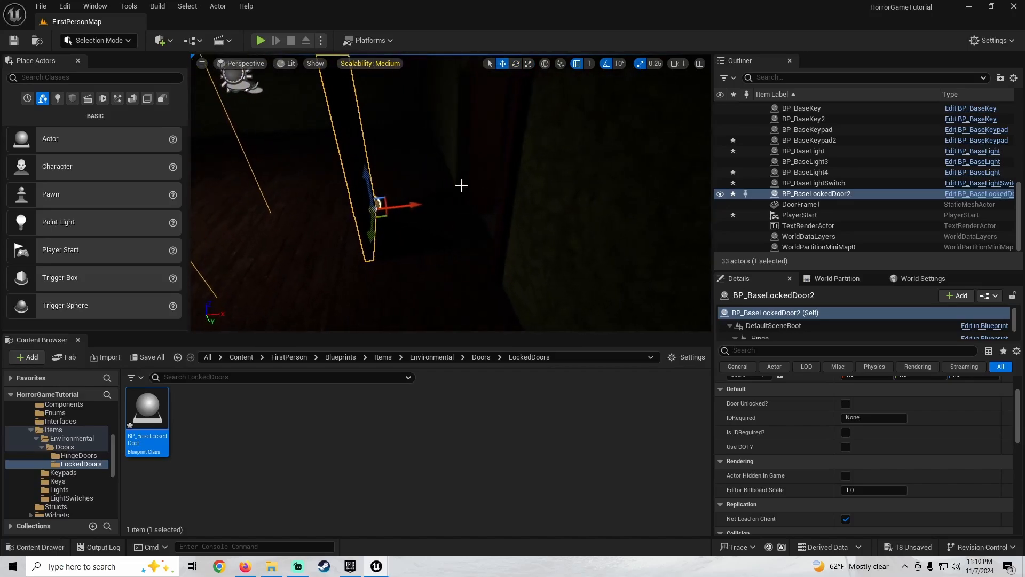
left_click_drag(419, 204, 510, 201)
left_click(289, 65)
left_click(322, 118)
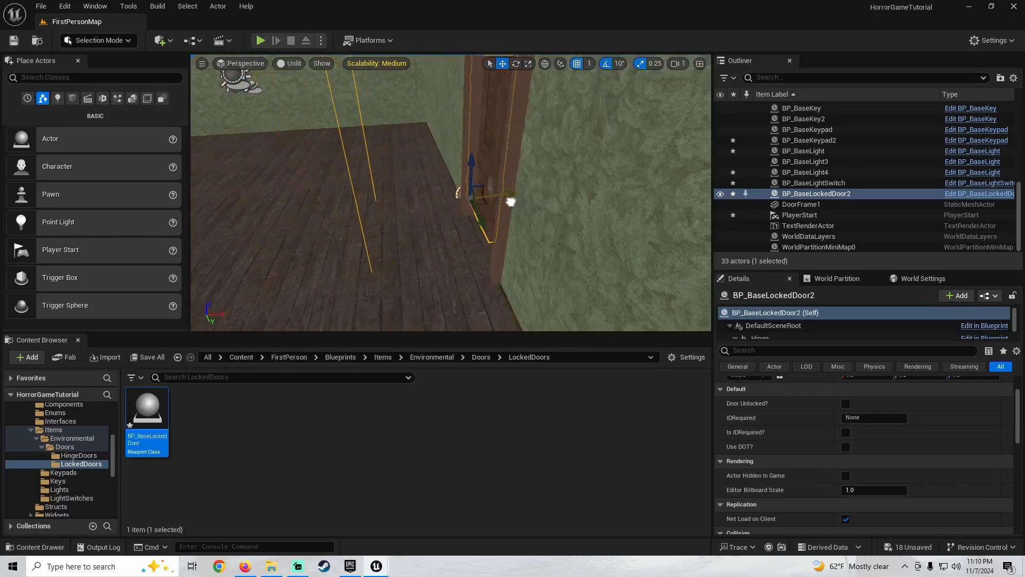
Fine-tune the door's position so it fits inside the frame, and return the viewport to Lit
mouse_move(510, 202)
right_mouse_down()
mouse_move(635, 203)
mouse_move(614, 213)
mouse_move(492, 208)
right_mouse_up()
key("s")
left_click_drag(407, 213, 476, 206)
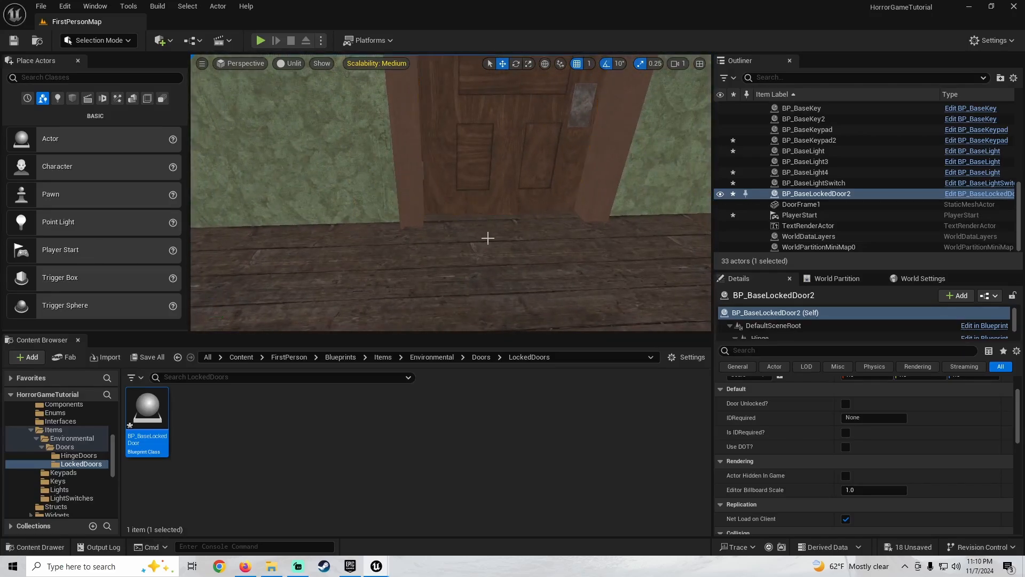
key("s")
right_click_drag(488, 238, 508, 213)
left_click(299, 67)
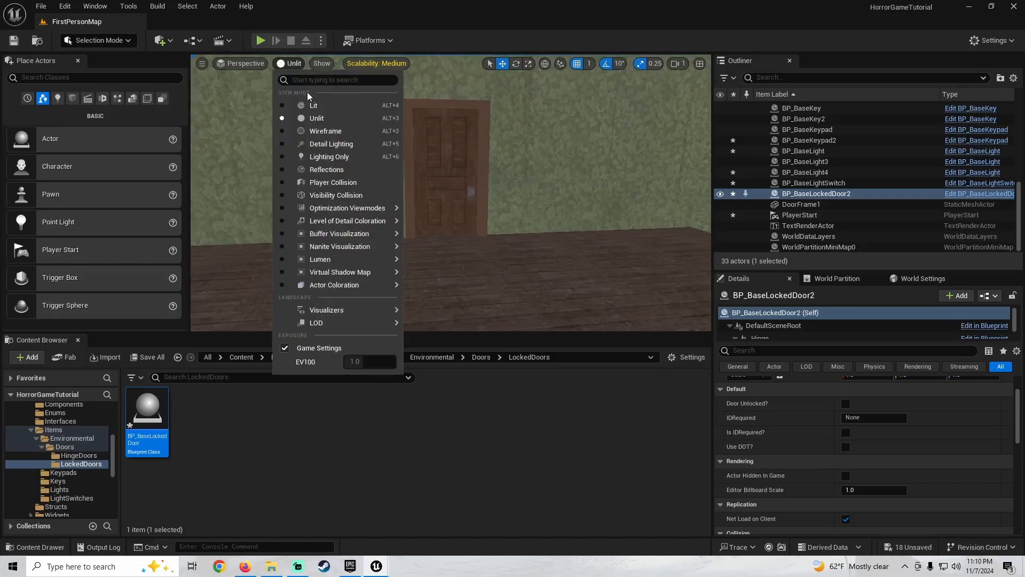
left_click(304, 105)
Playtest the level by walking up to the replaced door, and stop playing
left_click(260, 40)
key("w")
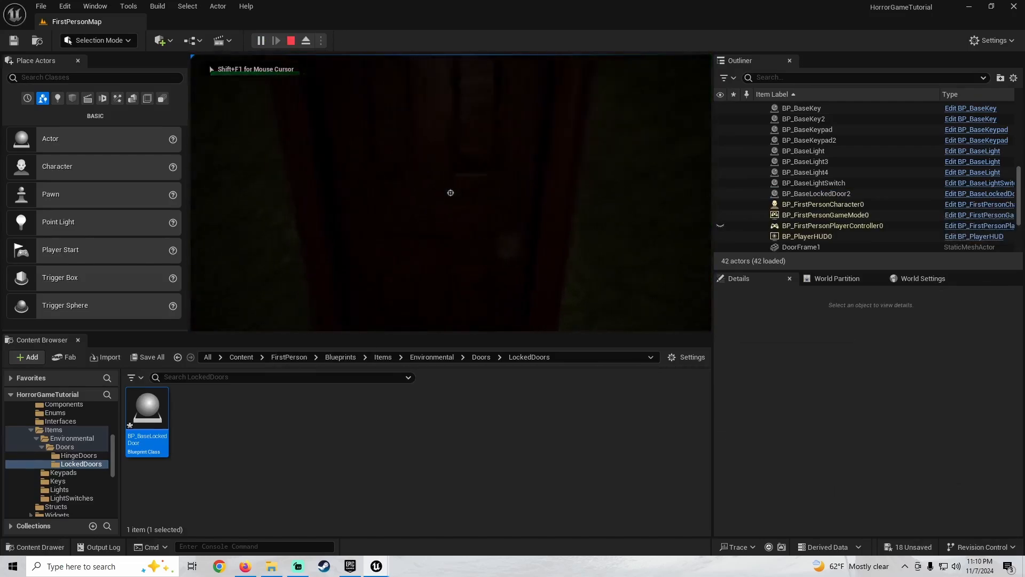
key("Escape")
Select the door frame around the locked door and open its DoorFrame1 static mesh for editing
right_click_drag(457, 201, 492, 172)
key("w")
left_click(434, 159)
key("s")
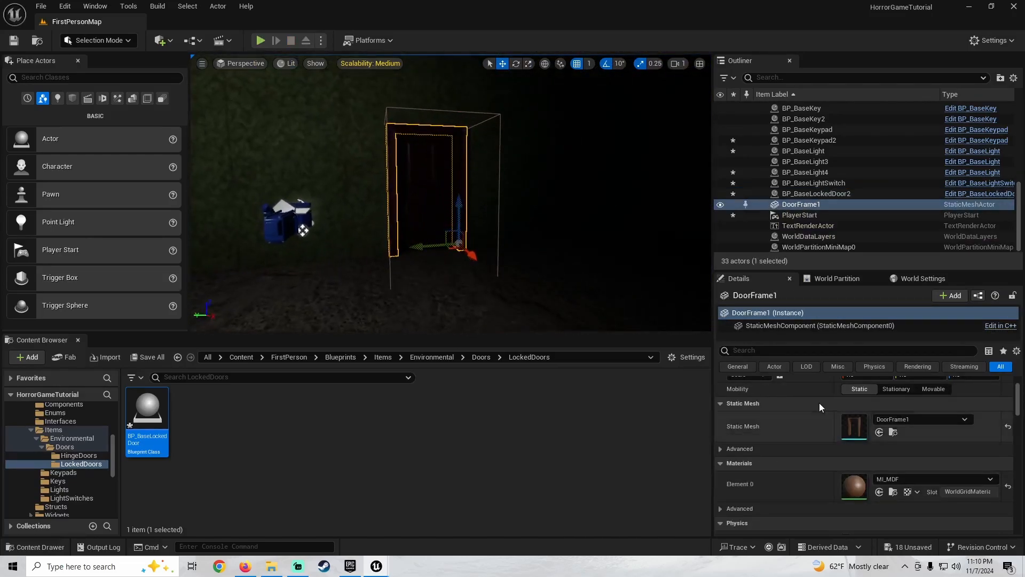
double_click(845, 430)
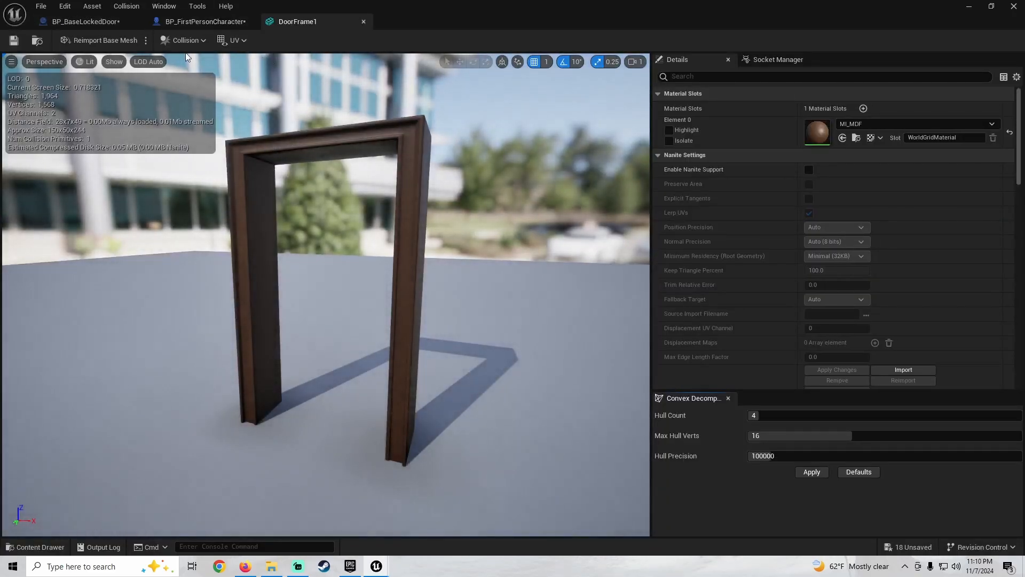
Display the simple collision of the DoorFrame1 mesh and examine how it covers the door opening
left_click(196, 39)
left_click(174, 10)
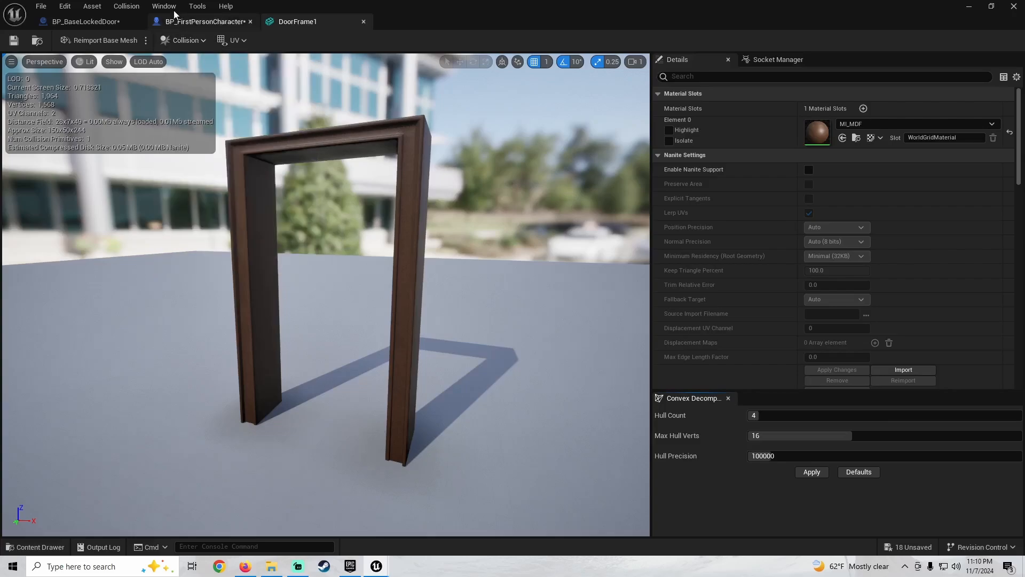
left_click(113, 62)
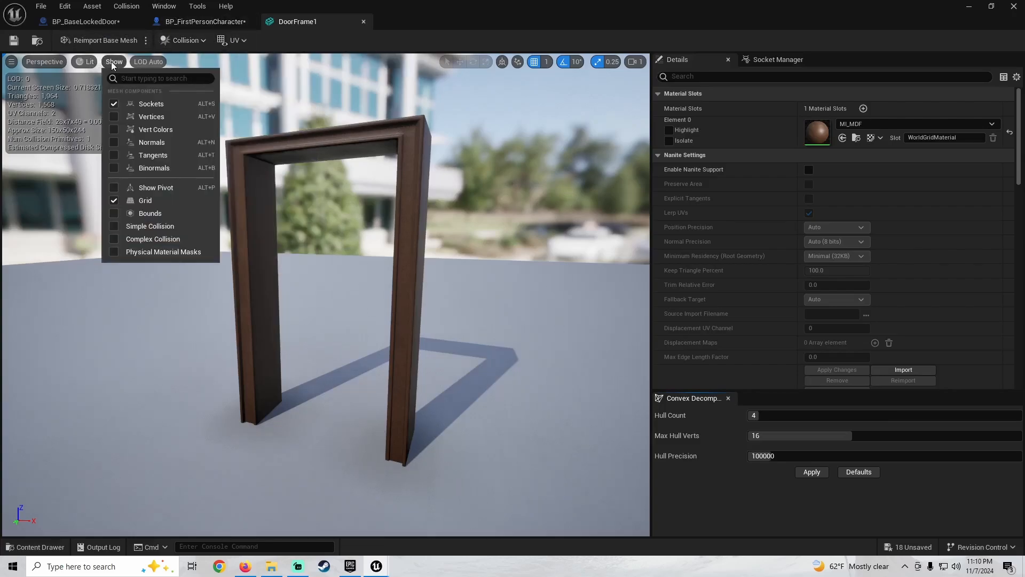
left_click(112, 225)
left_click_drag(284, 196, 334, 251)
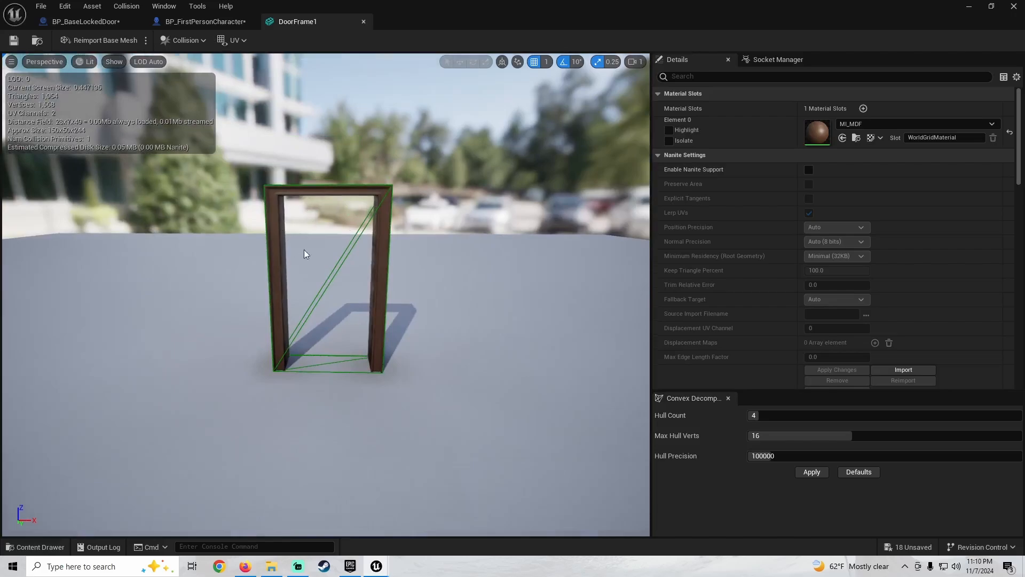
right_click_drag(357, 207, 341, 183)
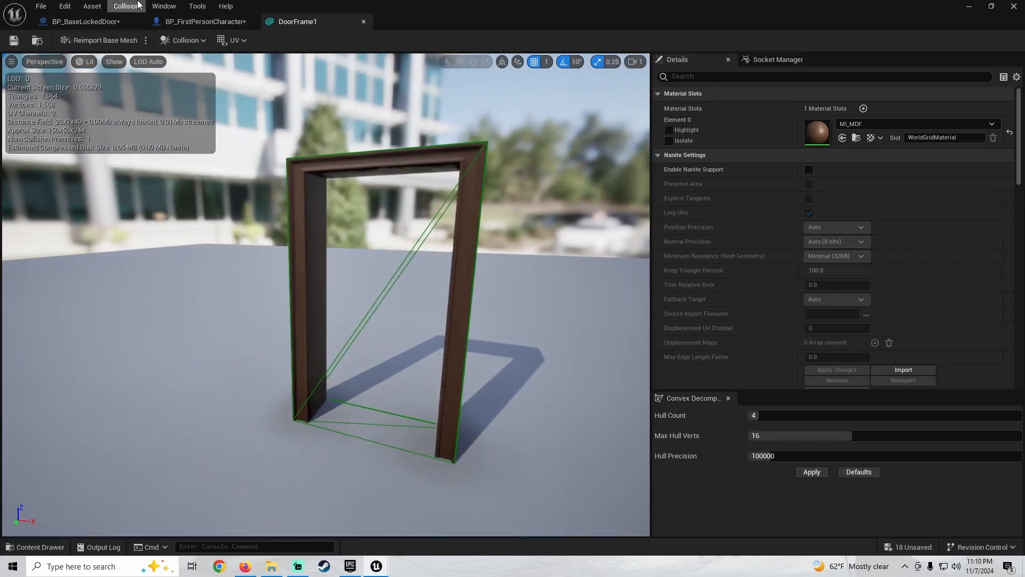
Remove the existing simple collision from the DoorFrame1 mesh
left_click(137, 6)
left_click(150, 148)
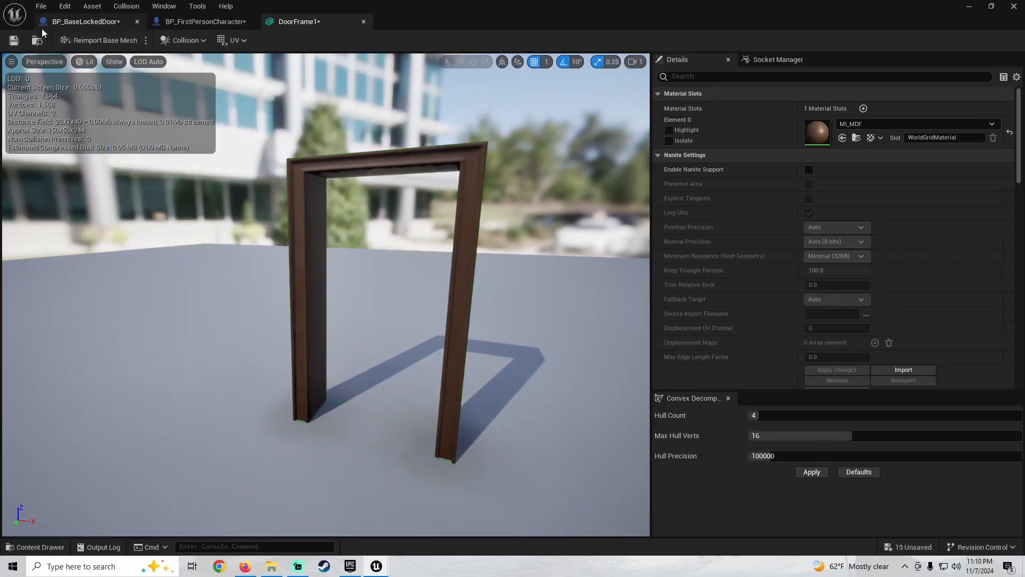
Close the DoorFrame1 mesh editor and playtest the level by walking up to the locked door, and stop playing
left_click(1013, 6)
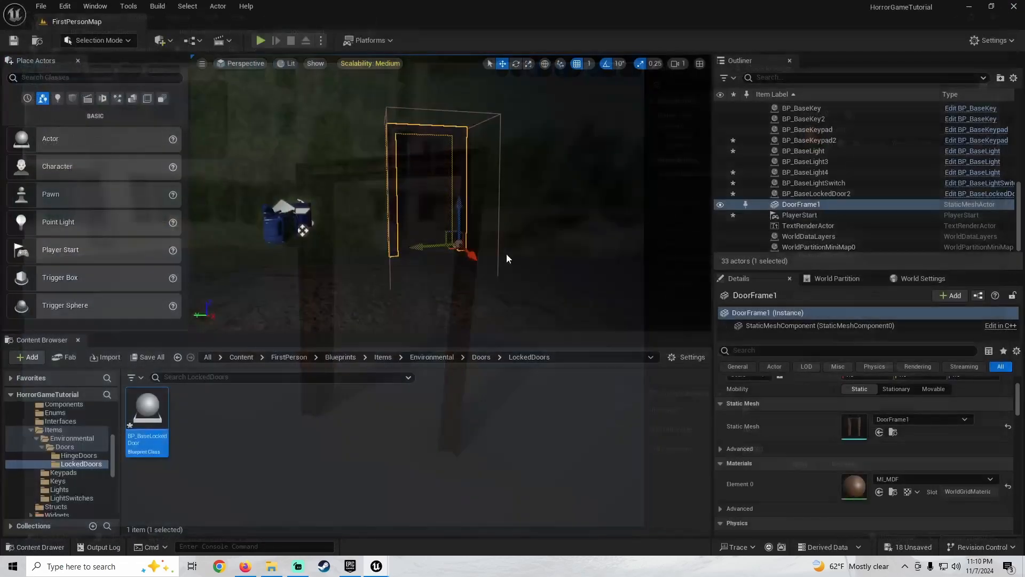
left_click(261, 41)
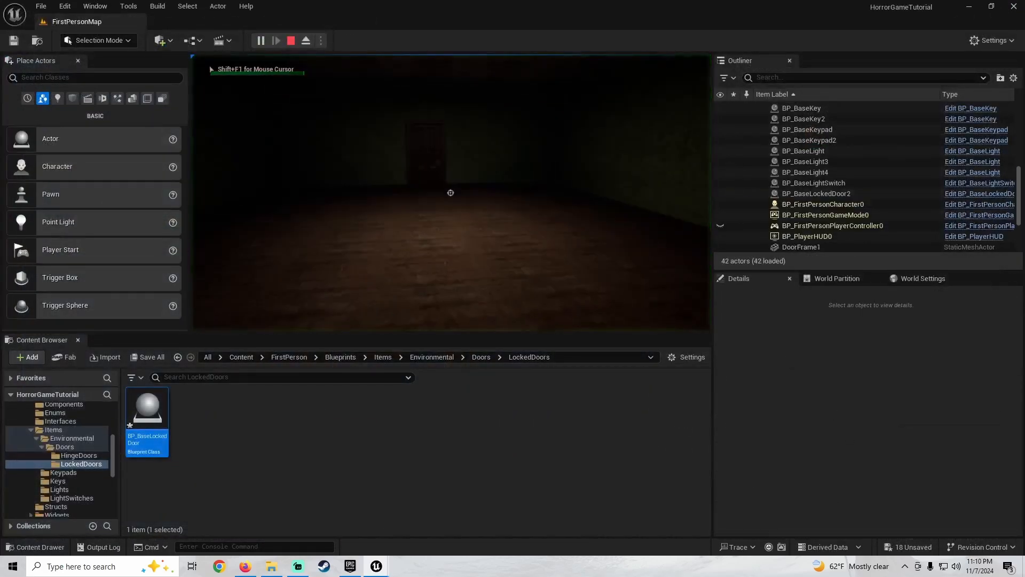
key("shift+w")
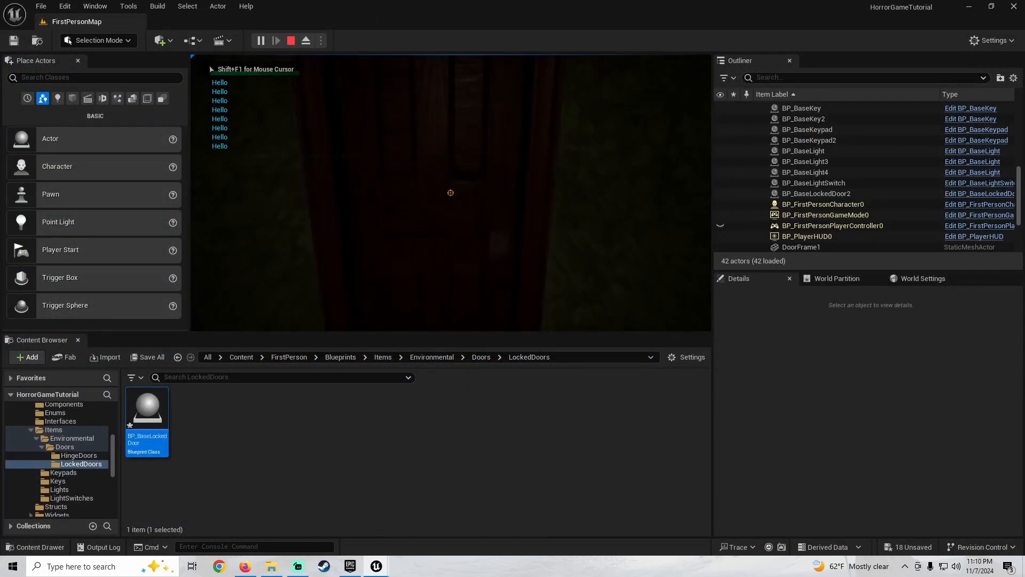
key("s")
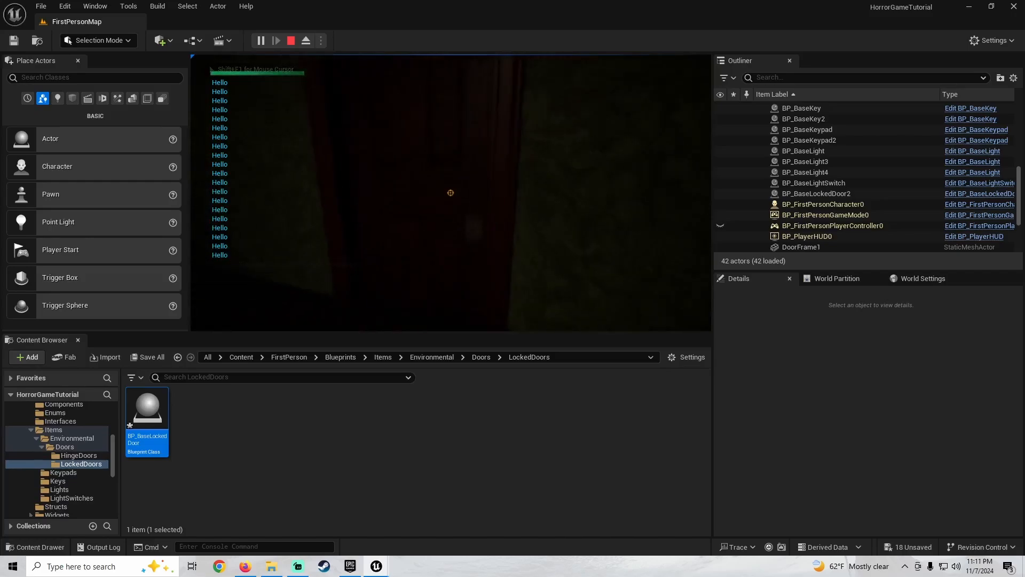
key("Escape")
Select the locked door in the level and enable its Door Unlocked? option
key("s")
right_click_drag(490, 186, 464, 203)
key("w")
scroll(775, 465, "up", 3)
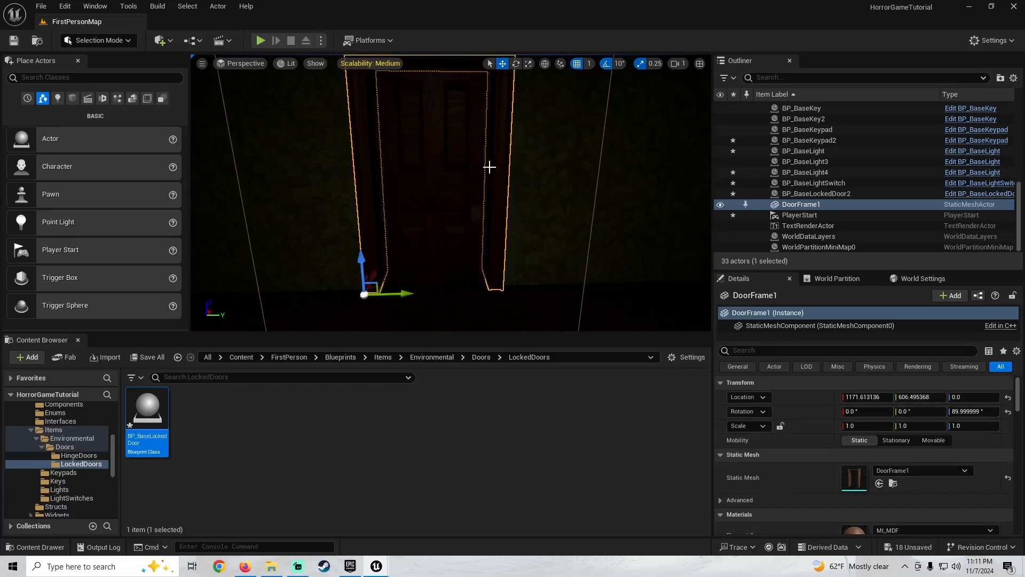
left_click(451, 187)
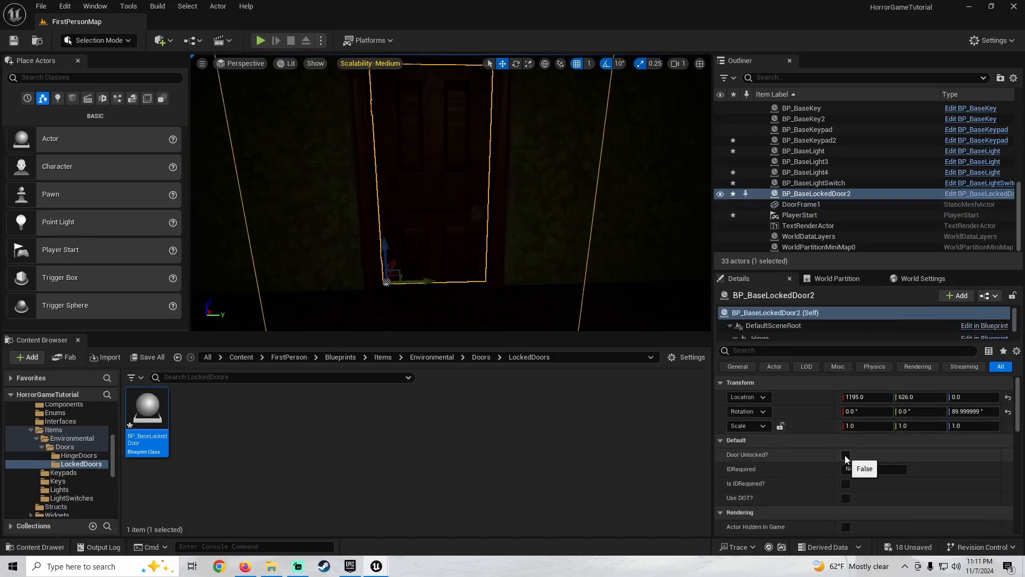
left_click(845, 456)
Playtest opening the unlocked door and walking through its frame, and stop playing
left_click(264, 40)
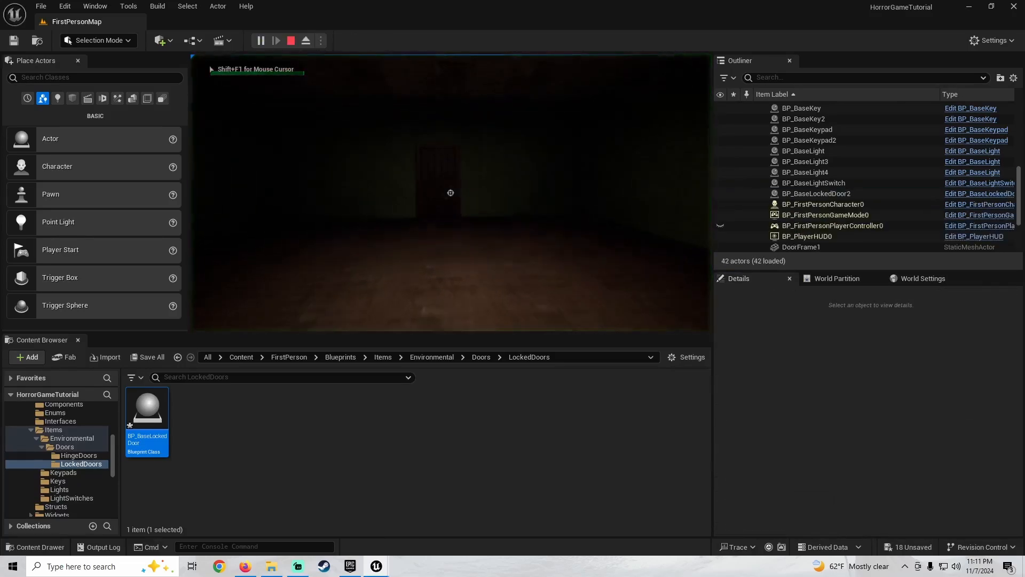
key("w")
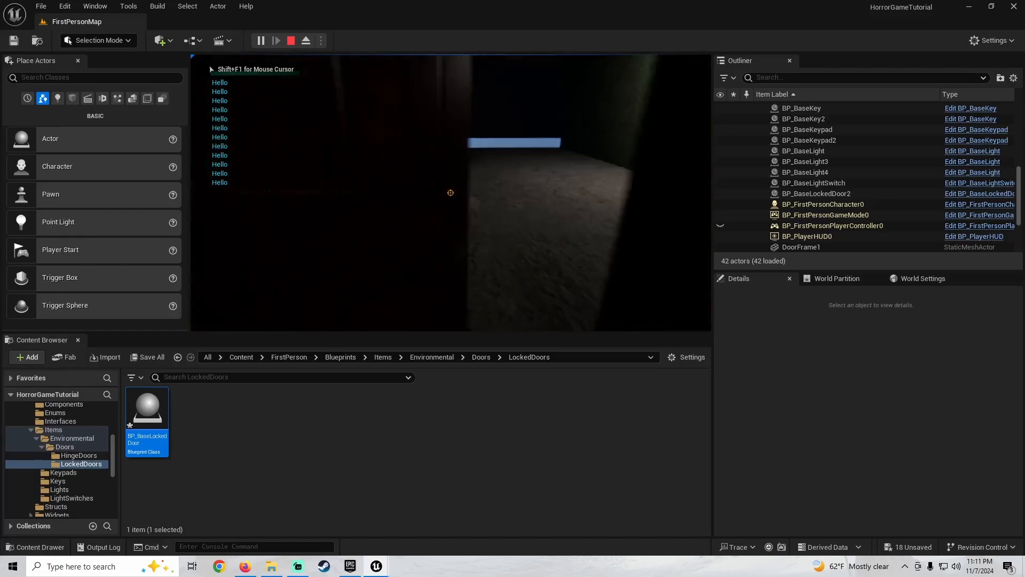
key("w")
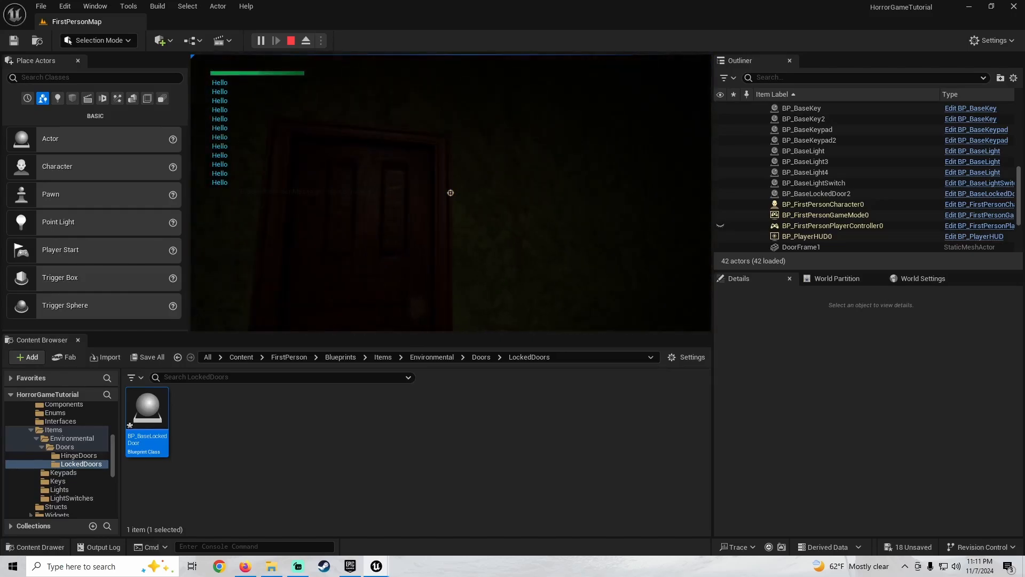
key("Escape")
Select the door frame and reopen its DoorFrame1 static mesh to inspect it, and return to the level
left_click(436, 162)
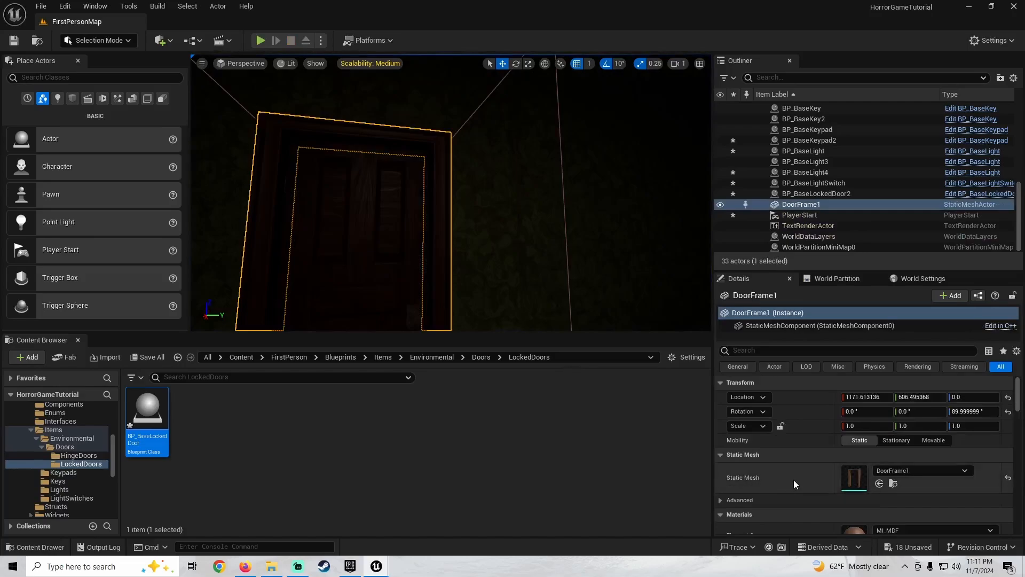
double_click(853, 477)
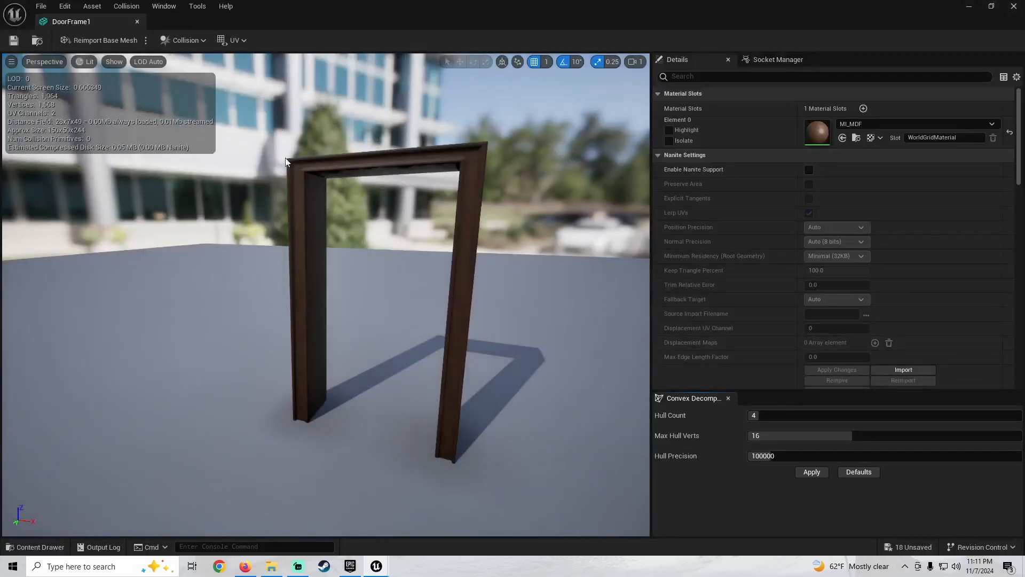
left_click(123, 5)
key("Escape")
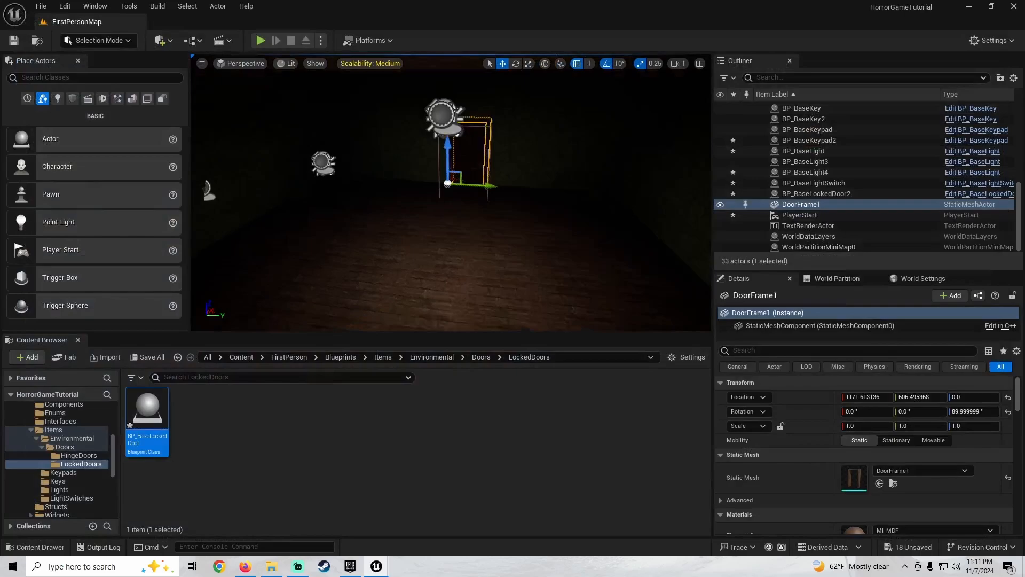
Save all modified assets of the project
key("g")
key("g")
right_click_drag(449, 236, 656, 224)
key("g")
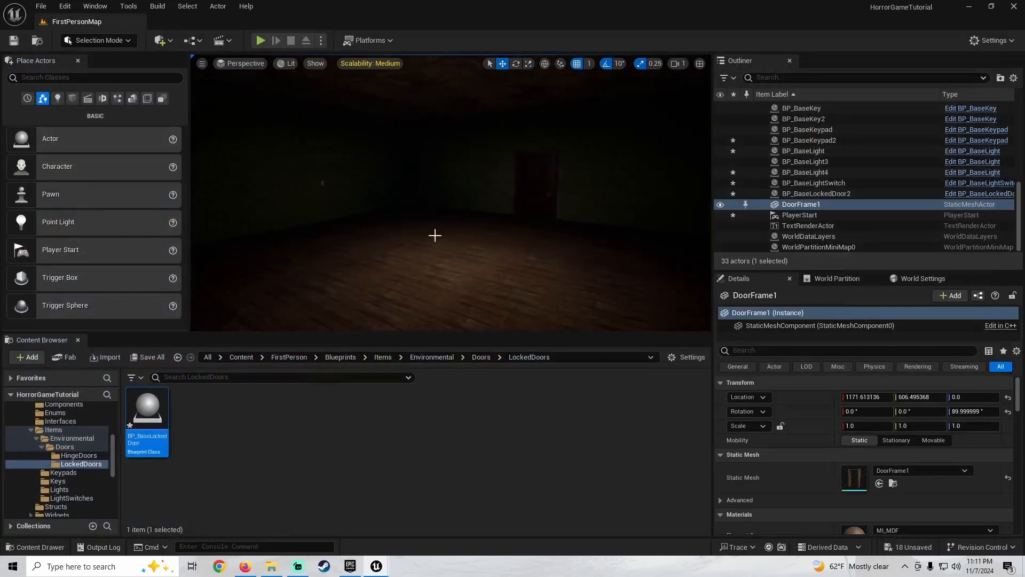
left_click(147, 357)
left_click(587, 408)
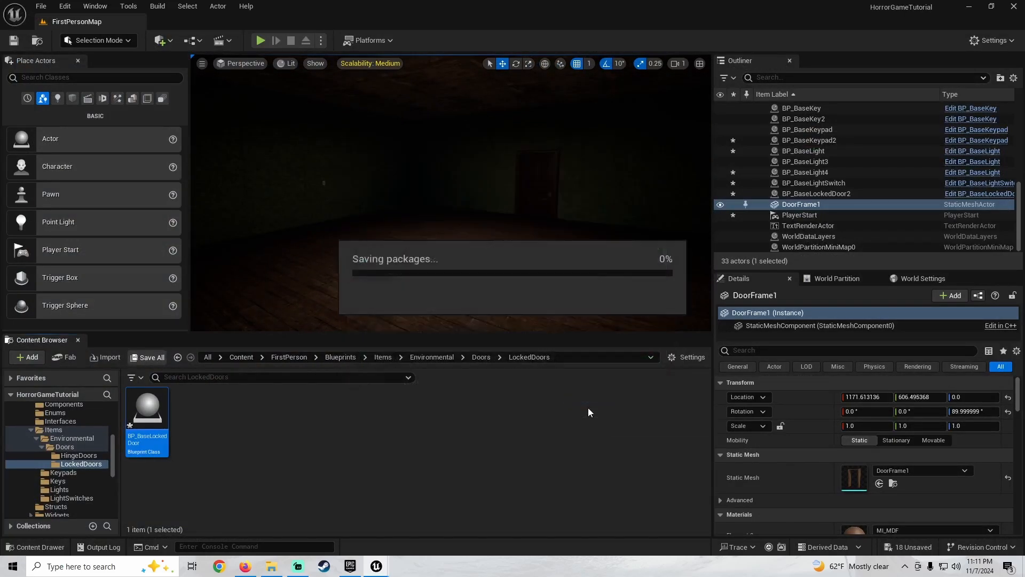
Examine the room's layout and the items placed around the level
right_click_drag(444, 252, 315, 240)
right_click_drag(449, 213, 224, 238)
right_click_drag(480, 213, 235, 219)
right_click_drag(374, 261, 214, 261)
left_click(450, 193)
right_click_drag(450, 194, 379, 215)
left_click_drag(517, 213, 378, 219)
right_click_drag(378, 219, 556, 187)
Open the Fab marketplace from the Content Browser and show My Library
right_click(323, 451)
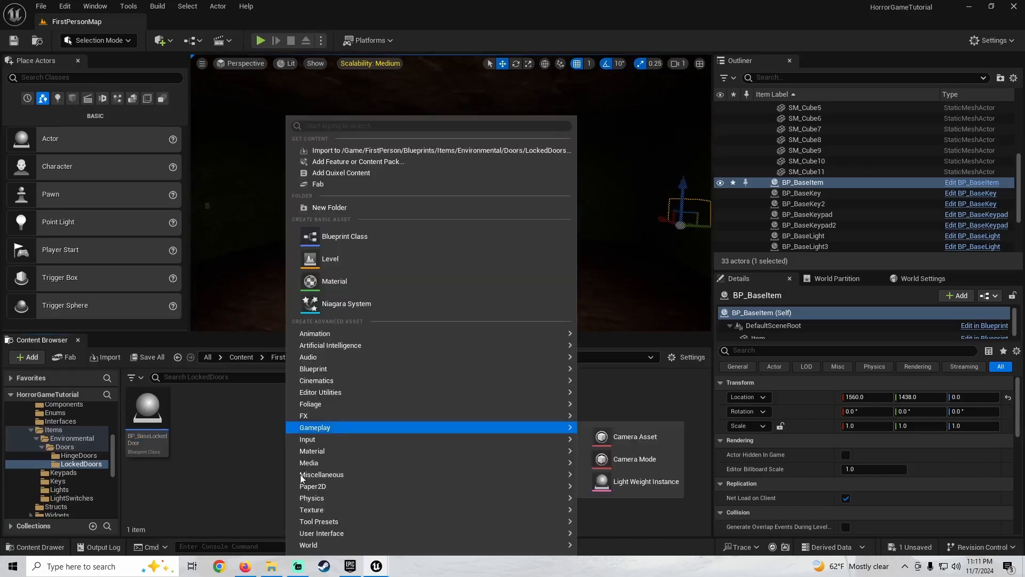
left_click(332, 184)
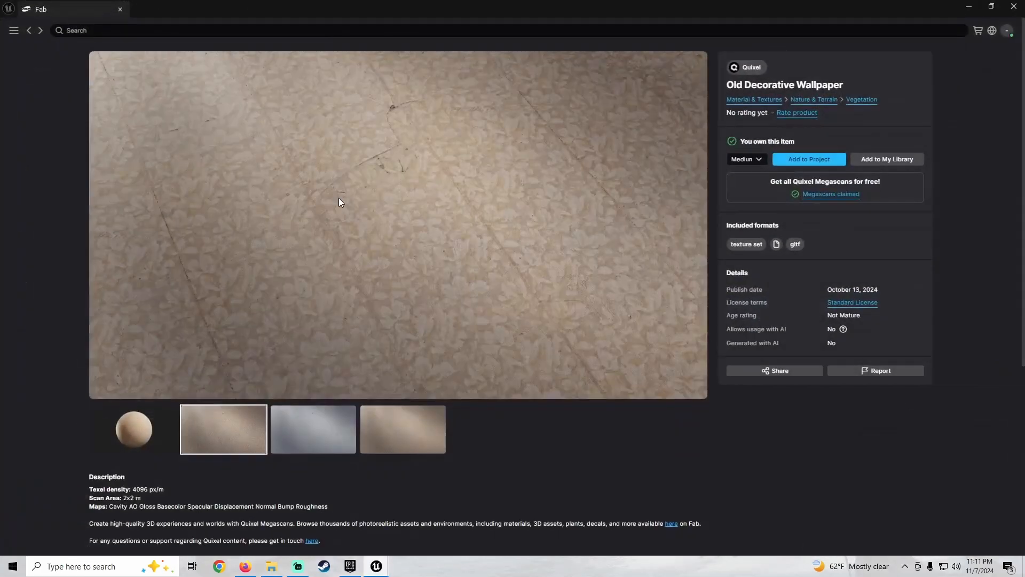
left_click(14, 31)
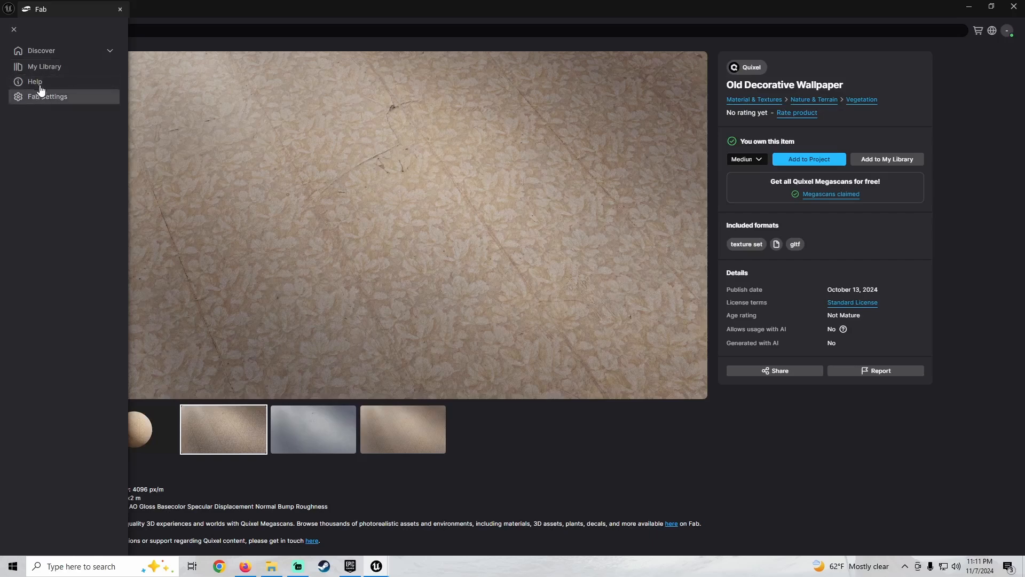
left_click(49, 68)
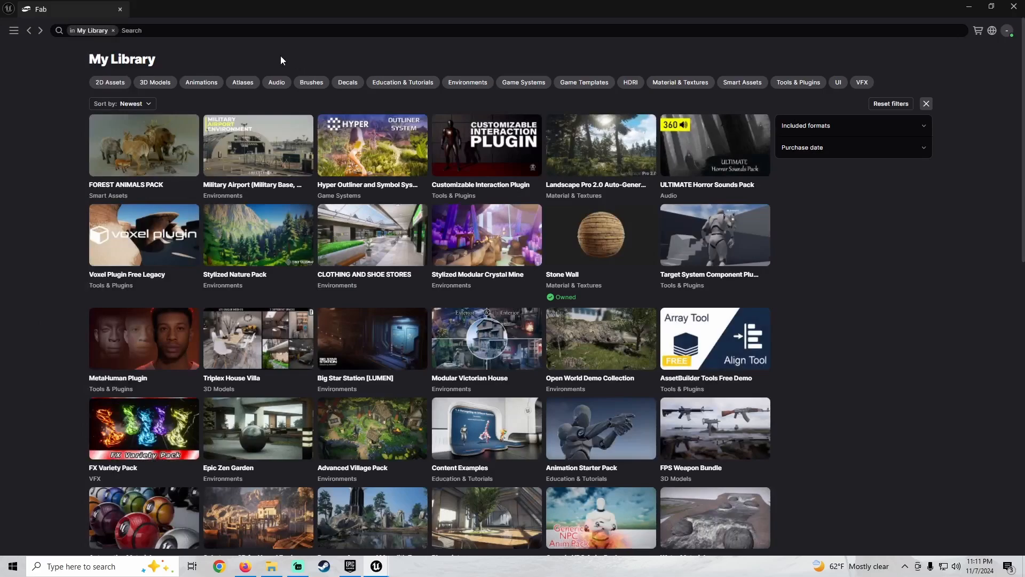
Search My Library for facility and open the 4 IN 1 Modular Research Facility page
left_click(180, 33)
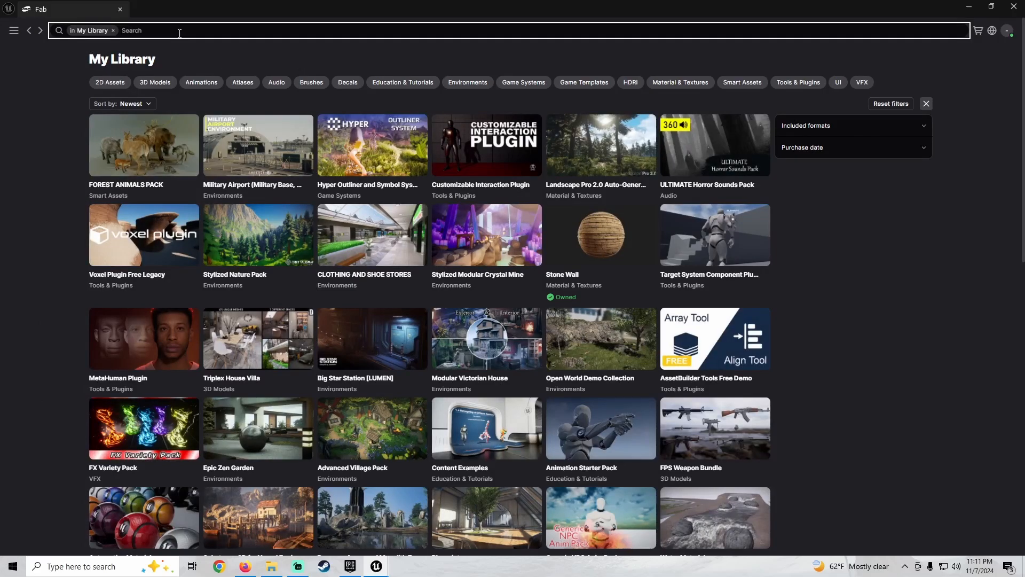
type("facility")
key("Return")
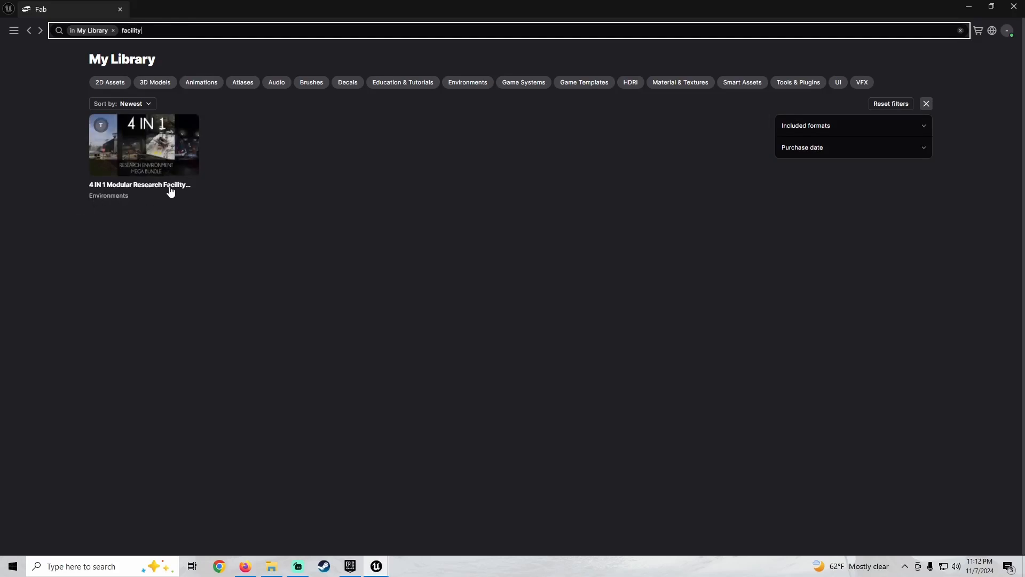
left_click(159, 185)
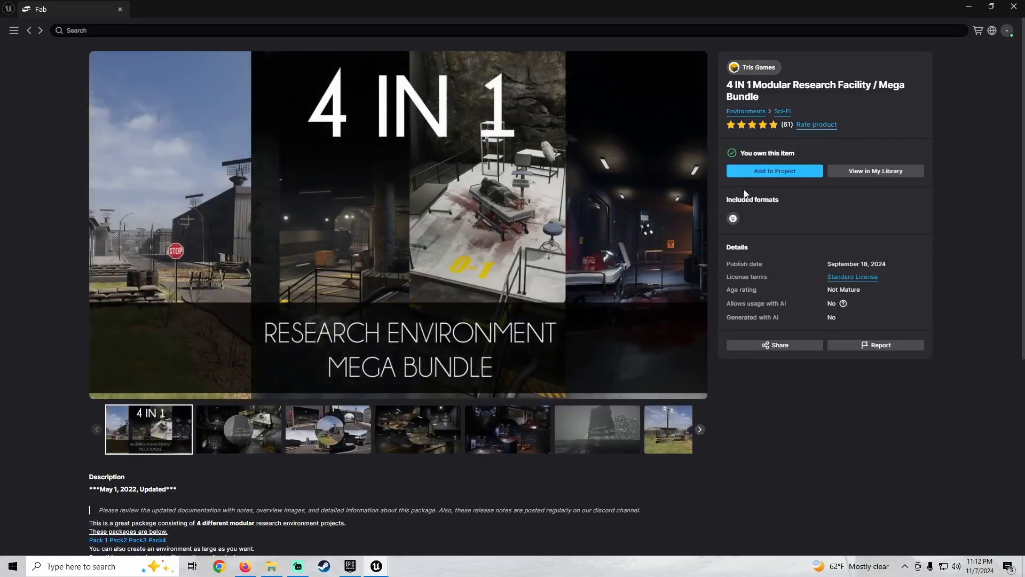
Switch to the Epic Games Launcher and add the 4 IN 1 Modular Research Facility pack to the HorrorGameTutorial project
left_click(773, 171)
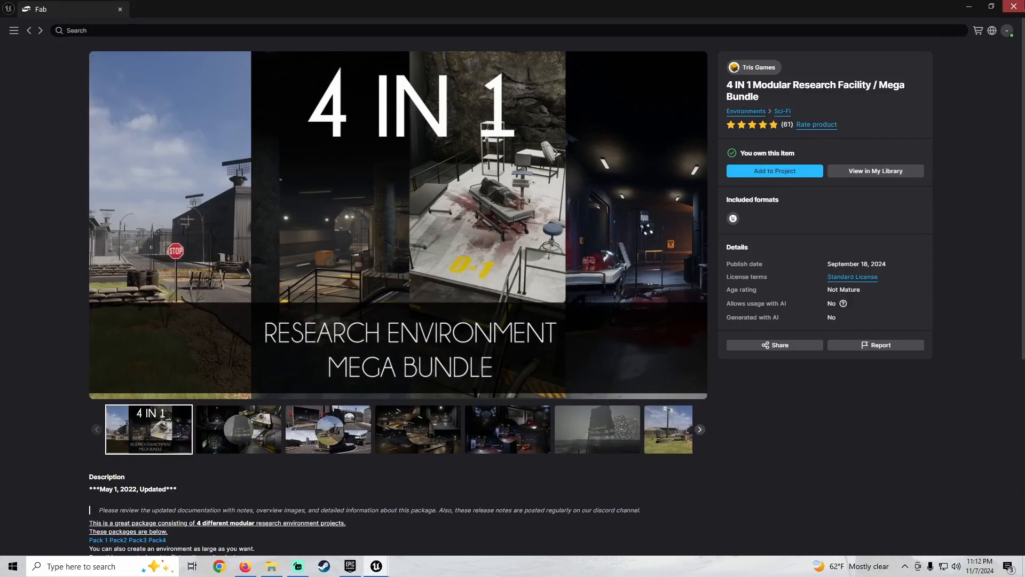
left_click(349, 566)
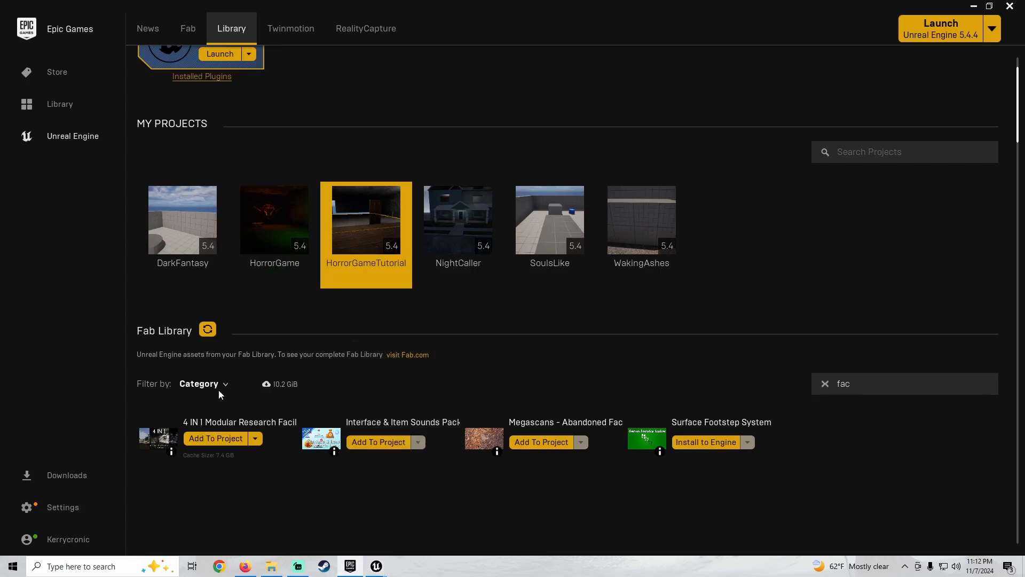
left_click(241, 439)
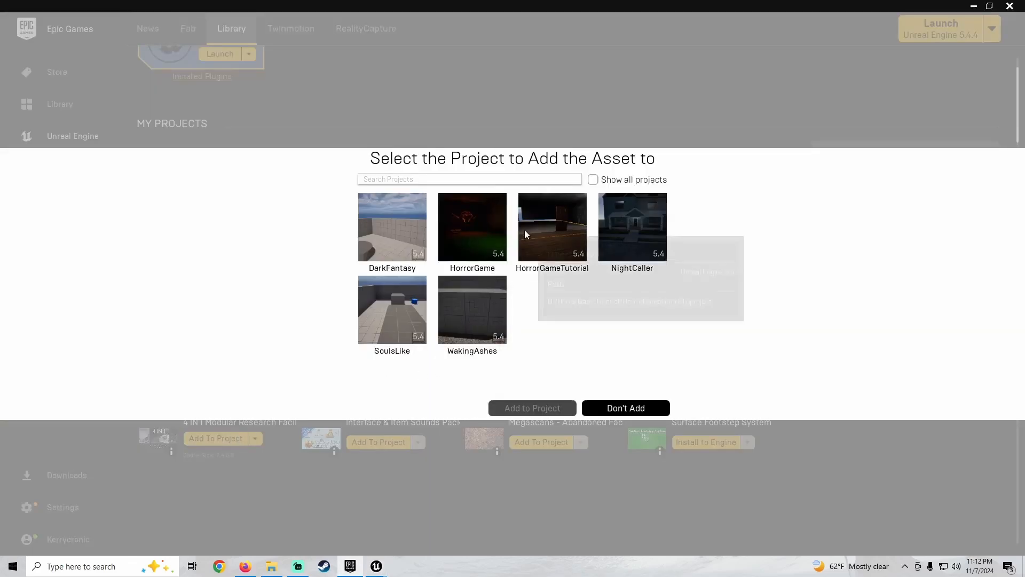
left_click(550, 227)
left_click(528, 406)
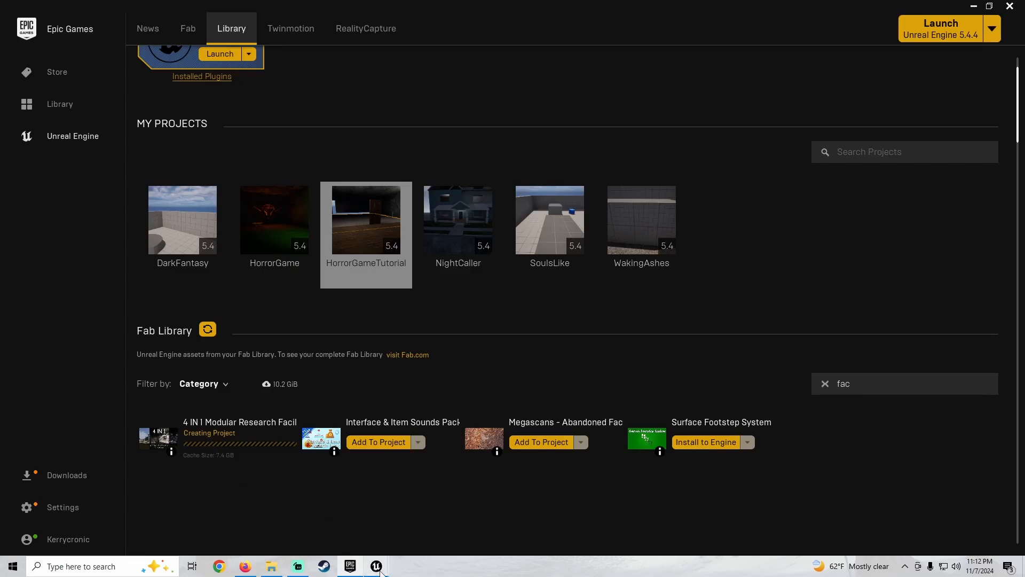
Return to the Fab window, search My Library for mansion, view the SICKA MANSION page, and clear the search
mouse_move(379, 570)
left_click(417, 539)
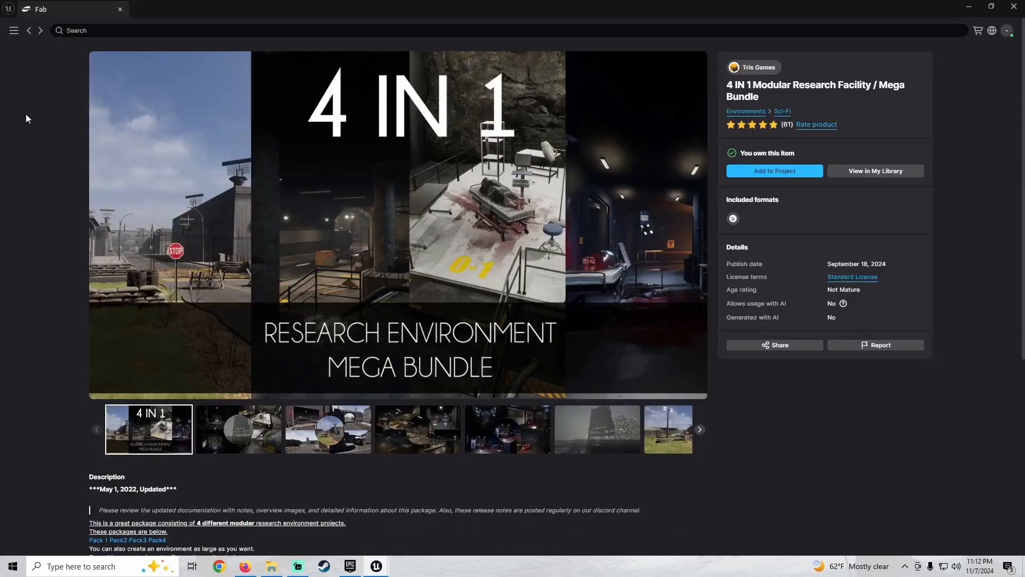
left_click(30, 31)
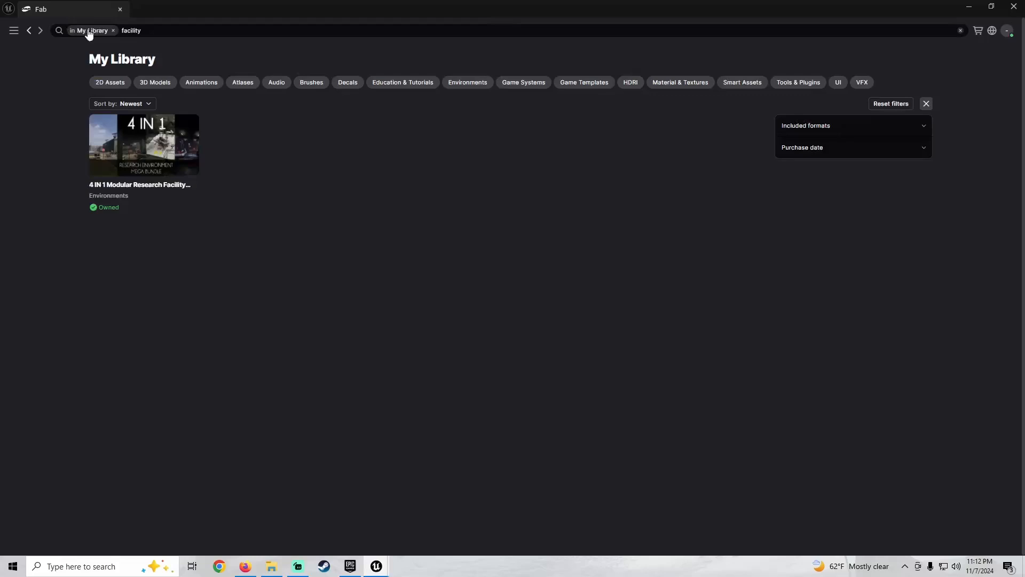
left_click(140, 30)
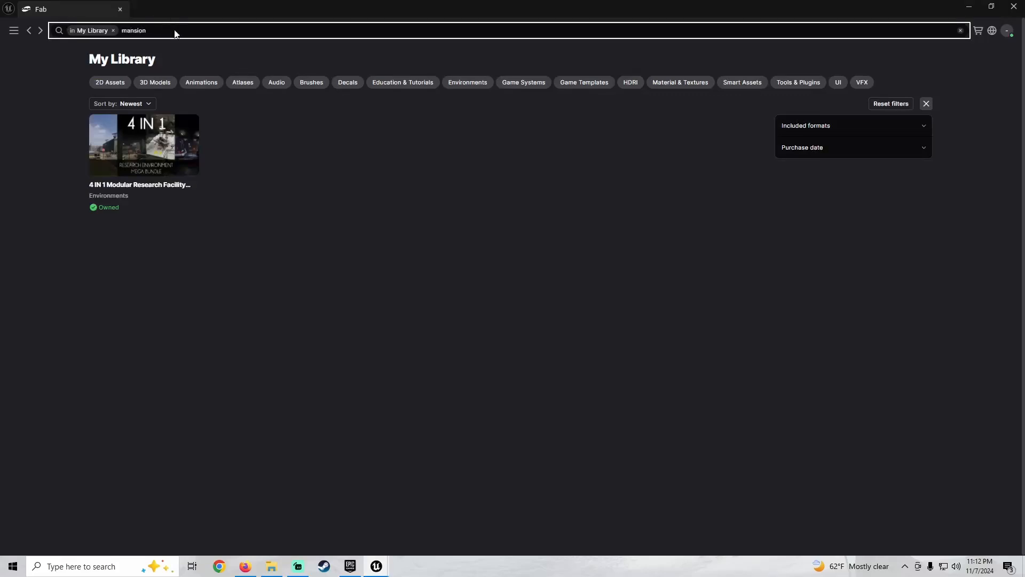
type("mansion")
key("Return")
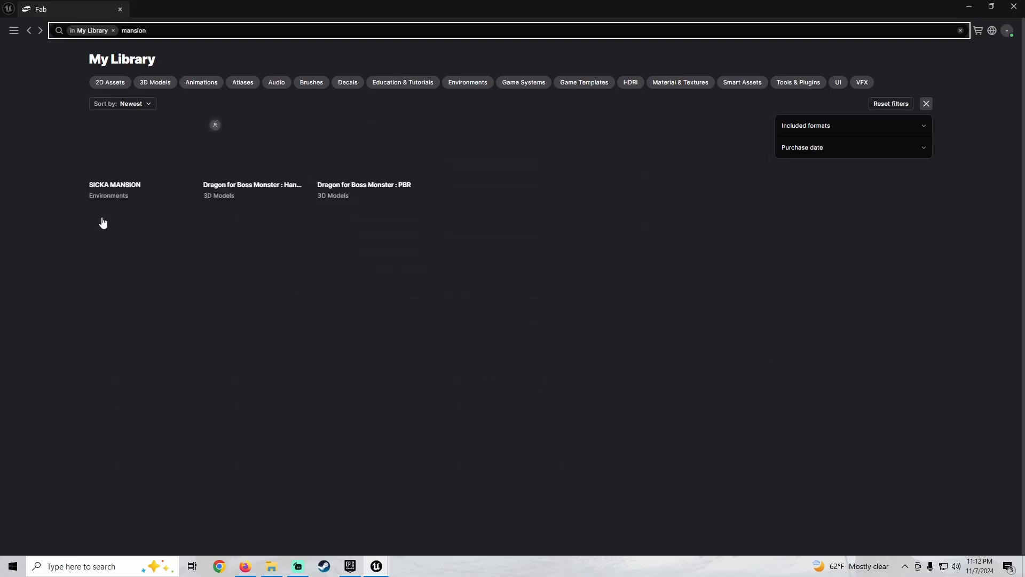
left_click(145, 147)
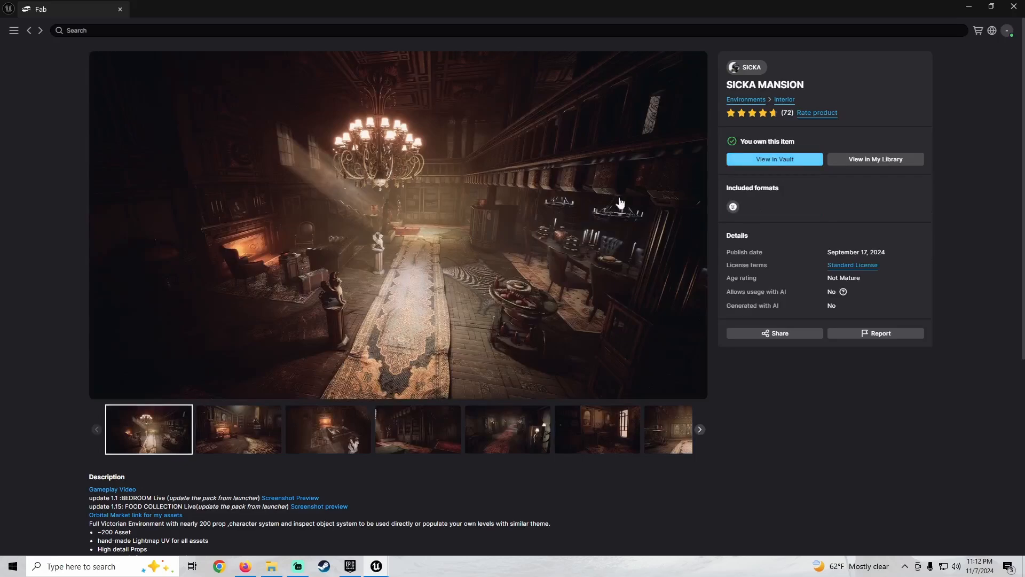
left_click(30, 32)
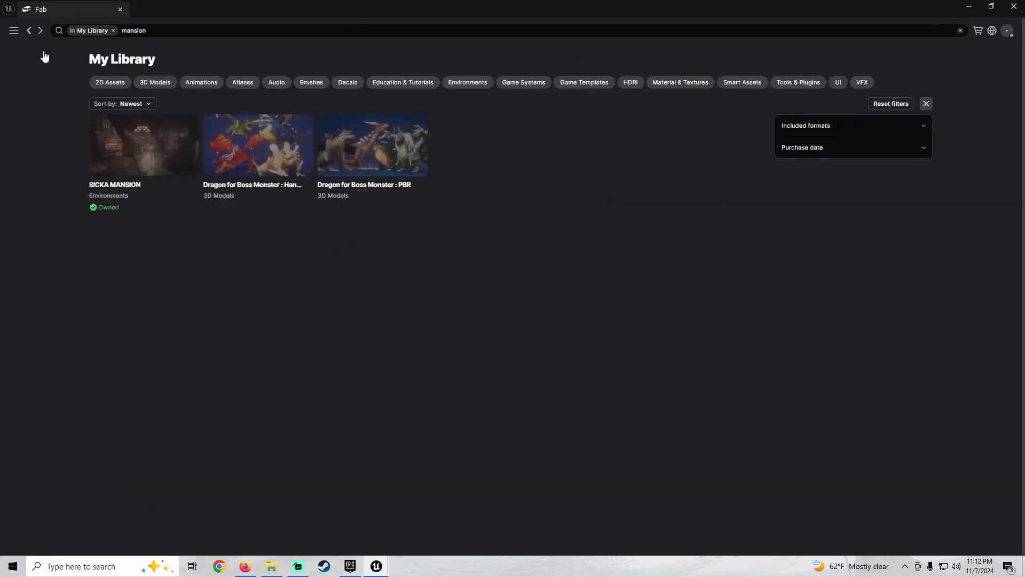
left_click(160, 30)
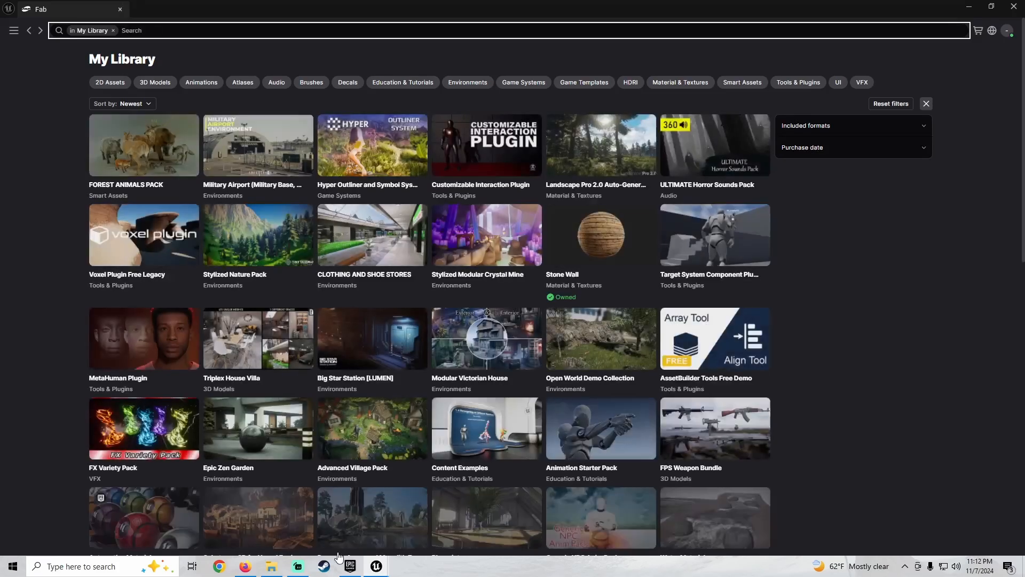
Check the facility pack's import progress in the Epic Games Launcher, and return to the Fab window
left_click(351, 566)
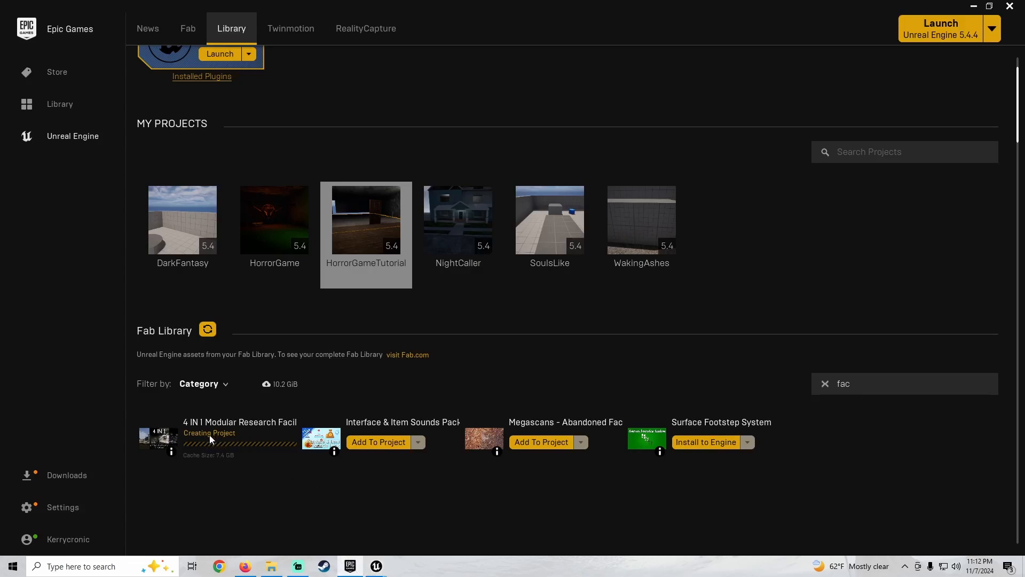
scroll(236, 476, "down", 1)
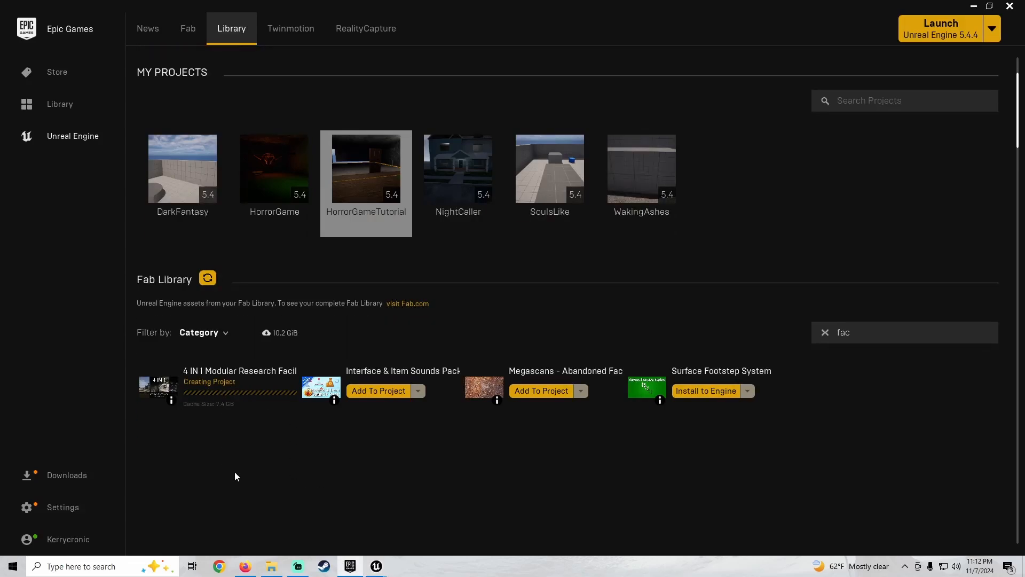
mouse_move(376, 566)
left_click(410, 515)
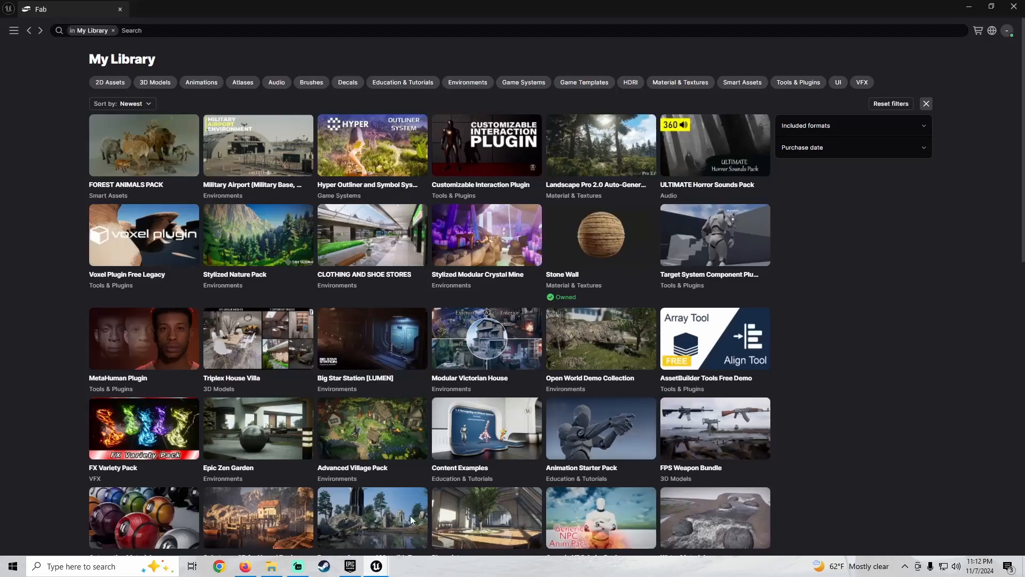
Recheck the facility pack's progress in the Epic Games Launcher, and minimize the Fab window to return to the HorrorGameTutorial editor
left_click(351, 565)
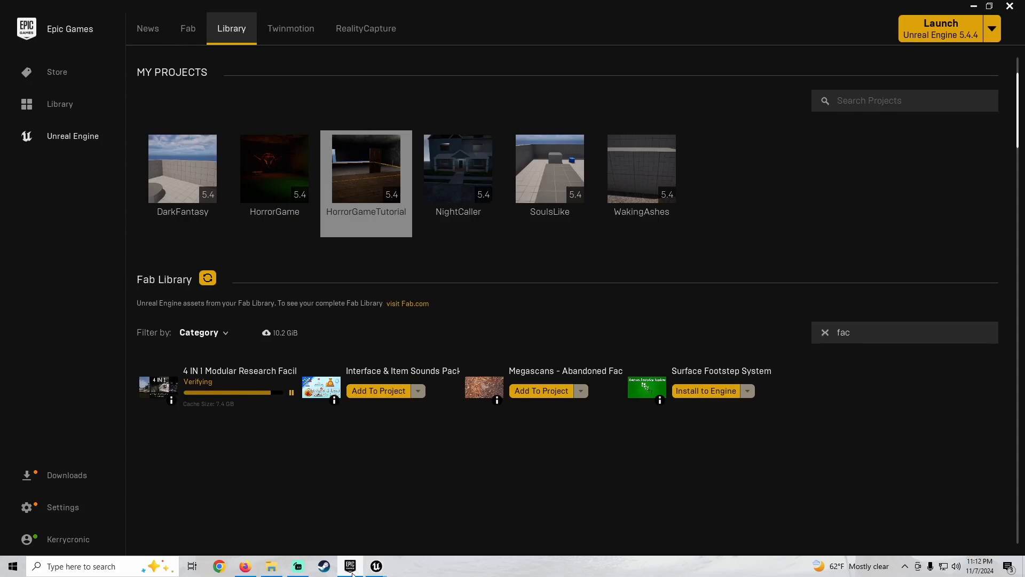
key("alt+Tab")
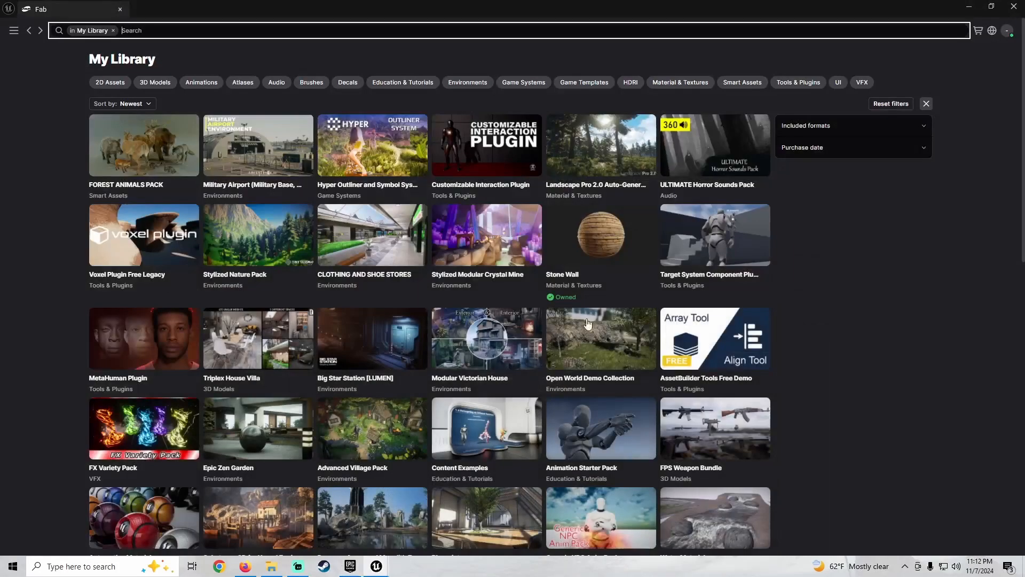
left_click(970, 7)
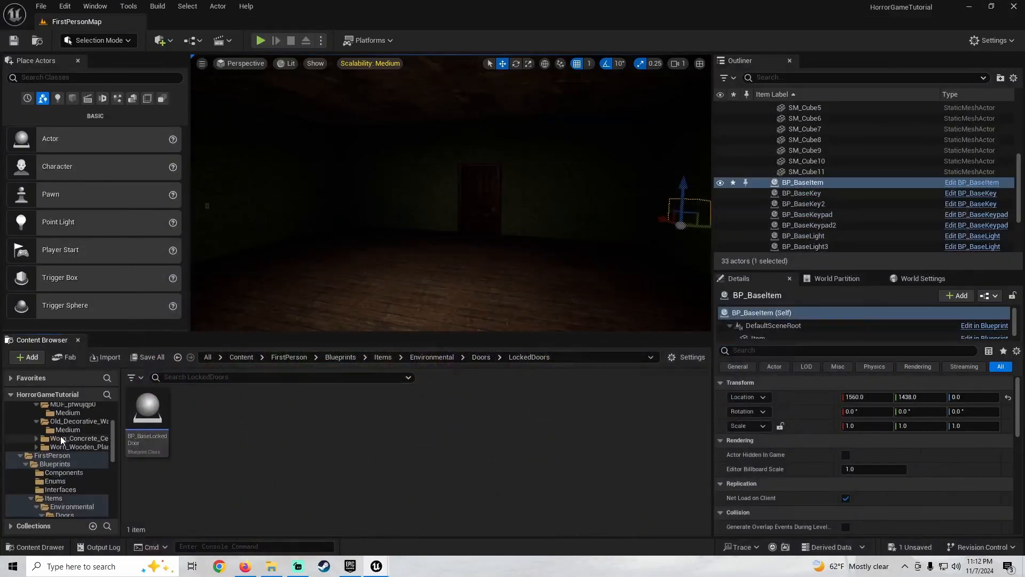
Collapse the Fab and FirstPerson folders in the project's content tree and open the ResearchMegaPack folder
left_click(21, 442)
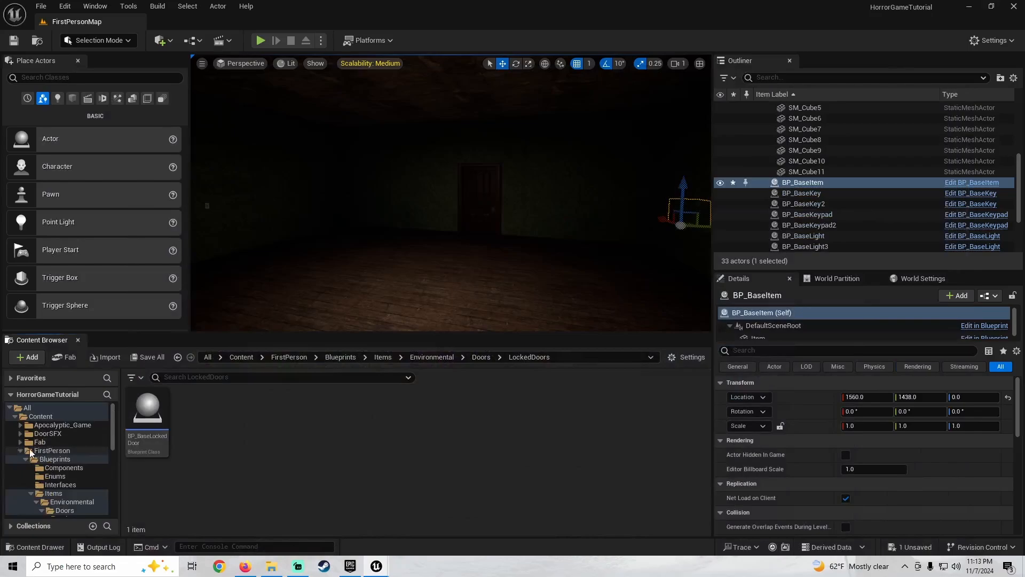
left_click(20, 450)
scroll(59, 470, "down", 2)
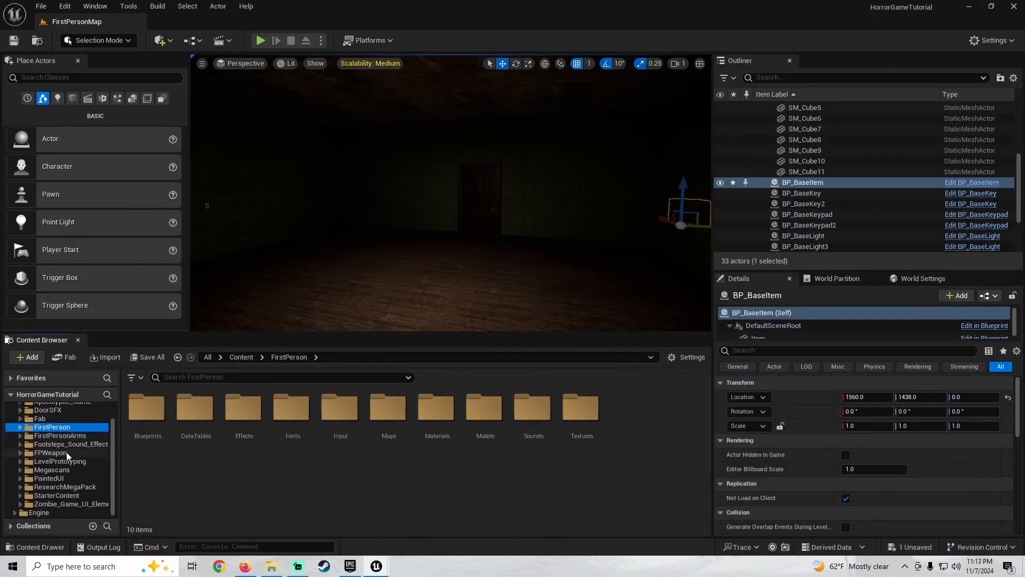
left_click(65, 486)
right_click_drag(368, 299, 347, 307)
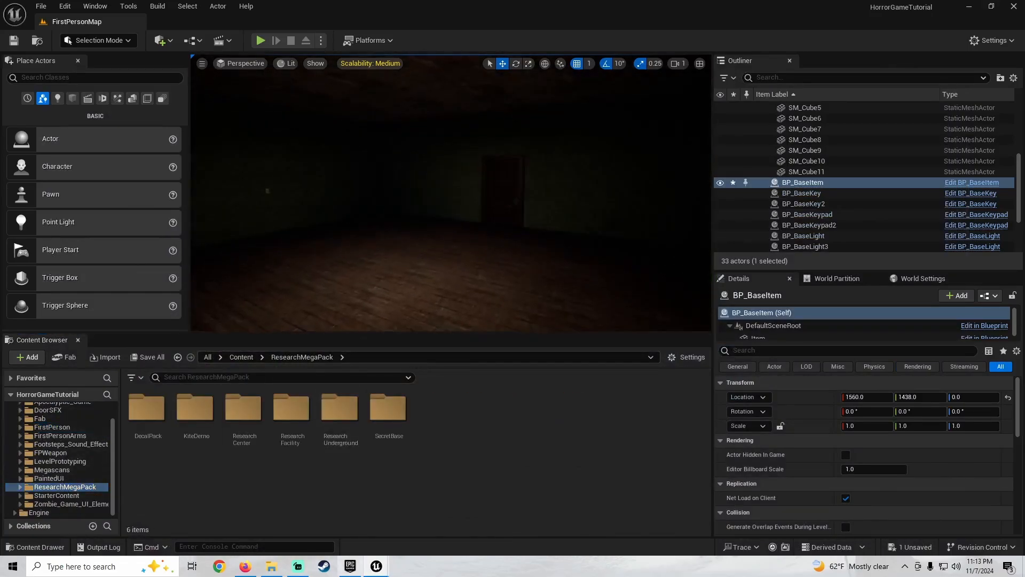
Switch by way of the Fab window to the Epic Games Launcher and clear the Fab Library search
mouse_move(376, 566)
left_click(418, 530)
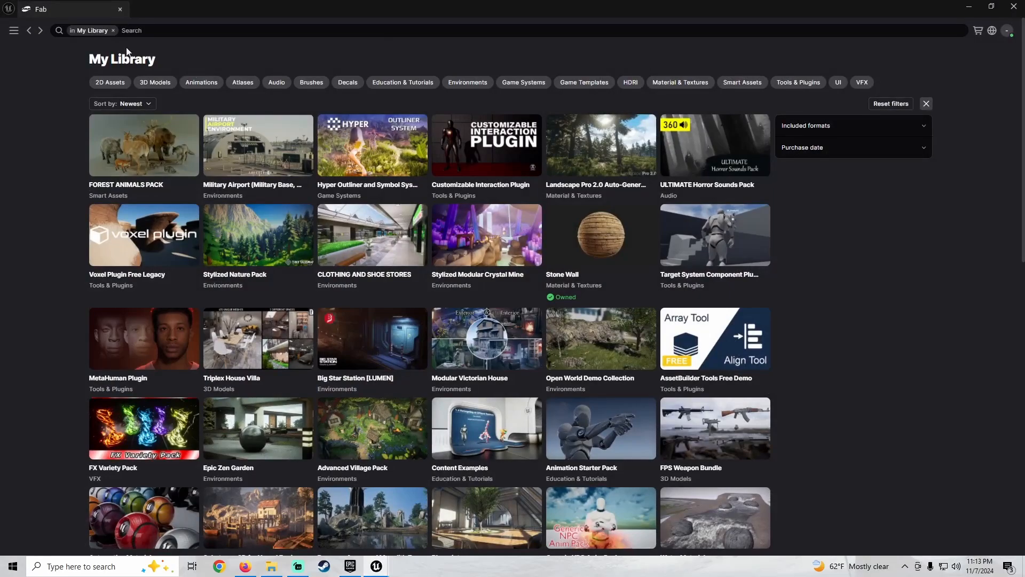
left_click(14, 32)
left_click(350, 564)
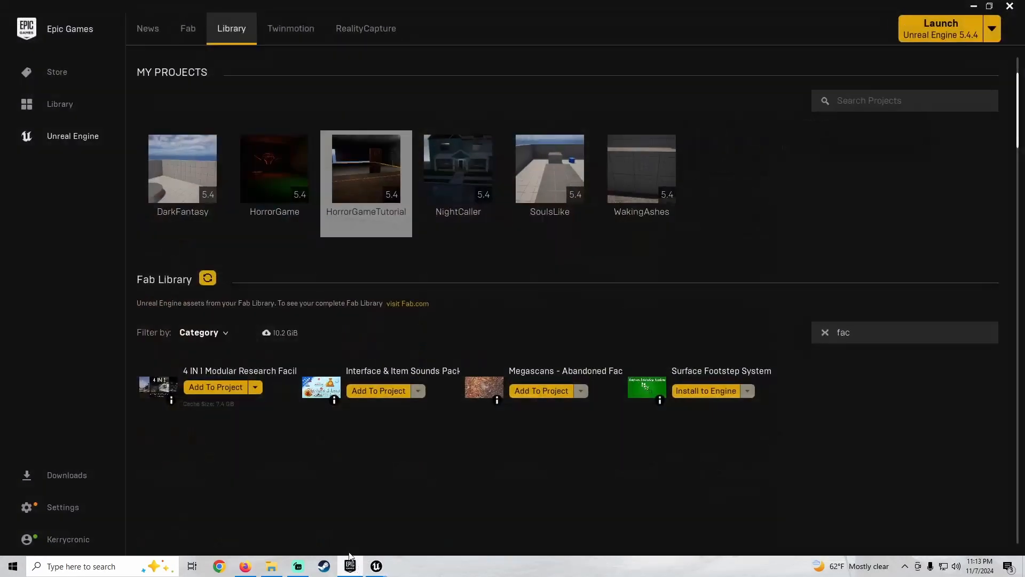
left_click(861, 334)
key("BackSpace")
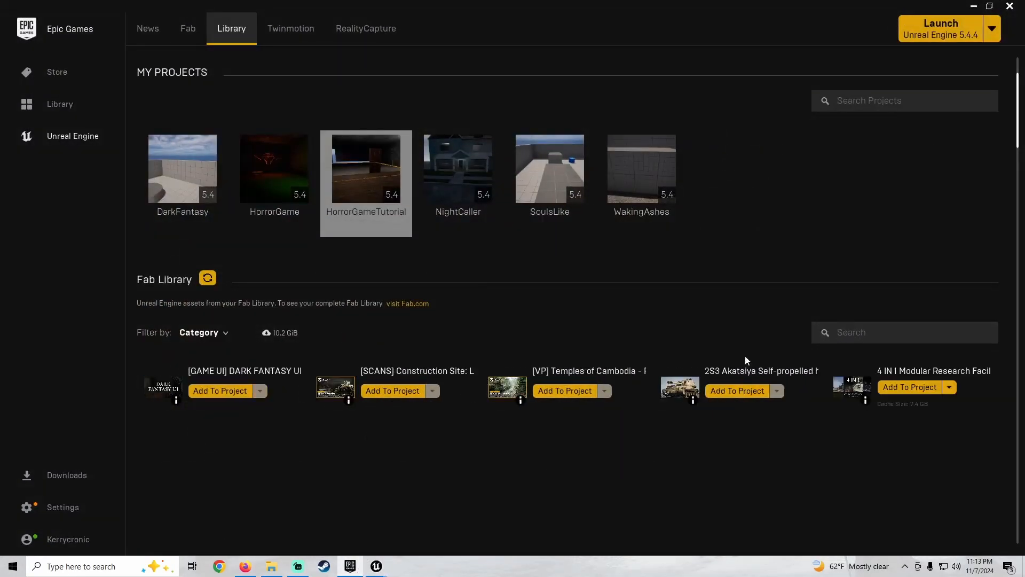
Look through the full Fab Library asset list for suitable environment packs
scroll(563, 377, "down", 5)
scroll(266, 351, "down", 4)
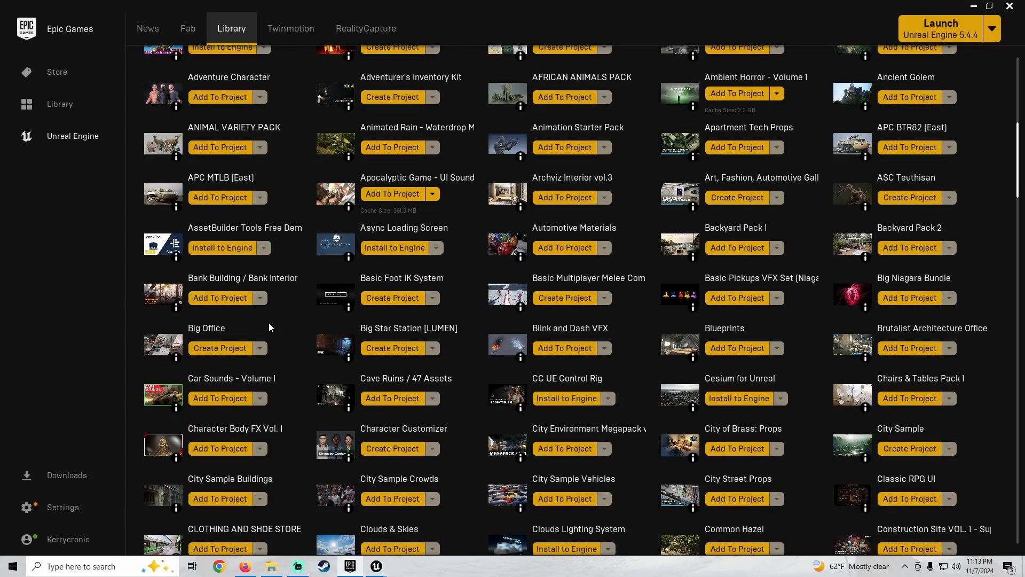
scroll(303, 316, "down", 1)
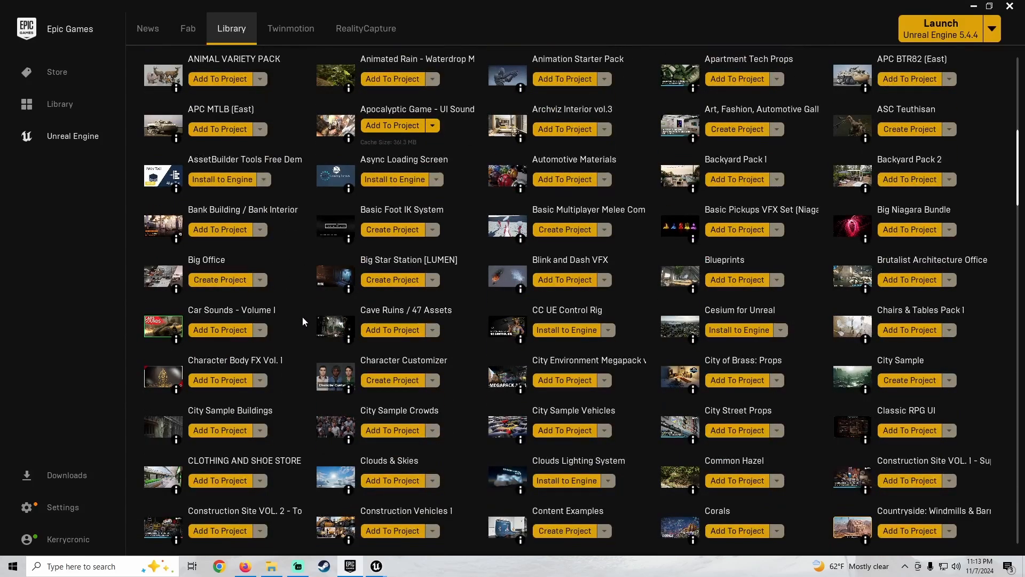
scroll(302, 316, "down", 2)
scroll(299, 313, "down", 2)
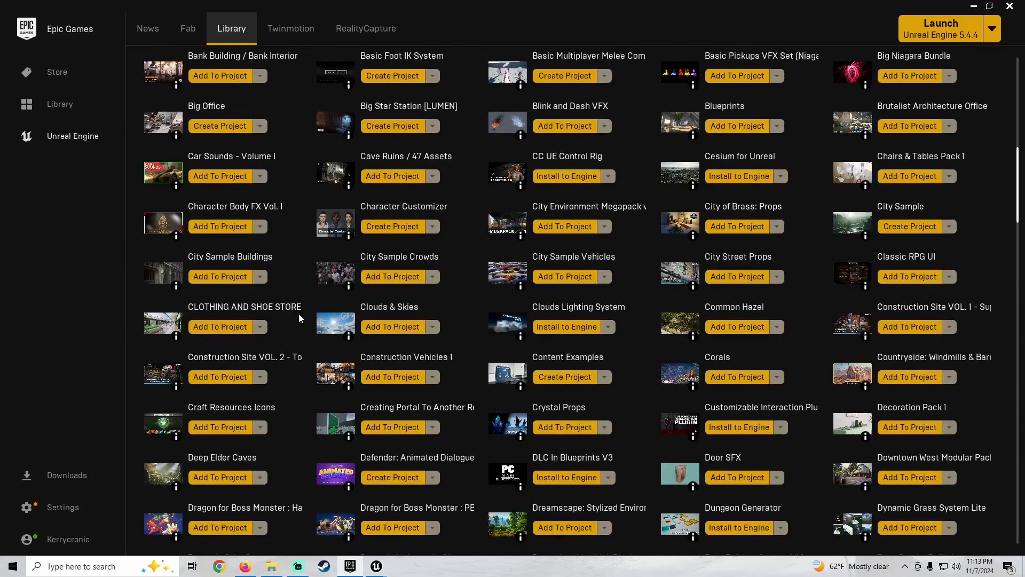
scroll(298, 313, "down", 2)
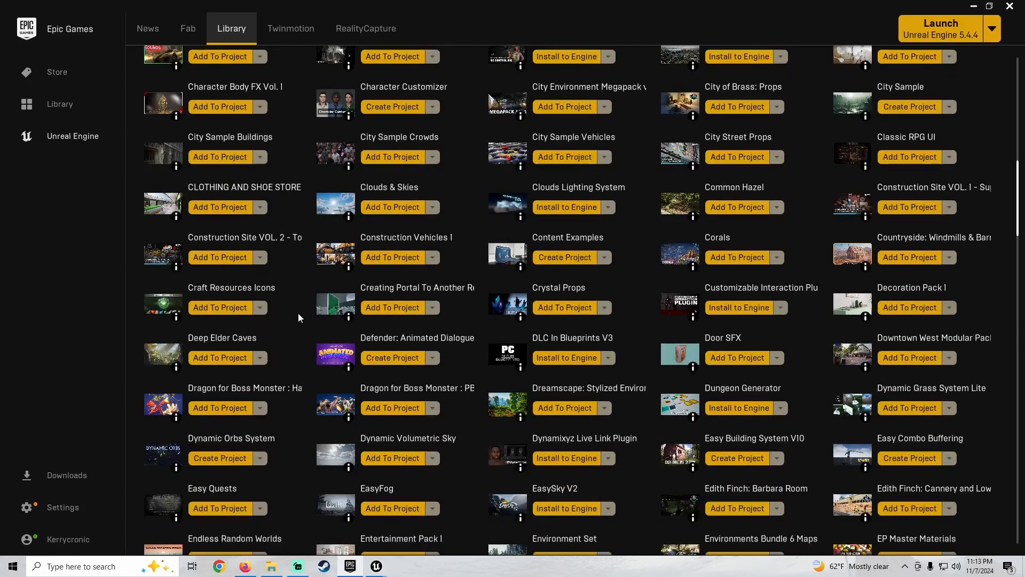
scroll(296, 312, "down", 1)
scroll(296, 312, "down", 2)
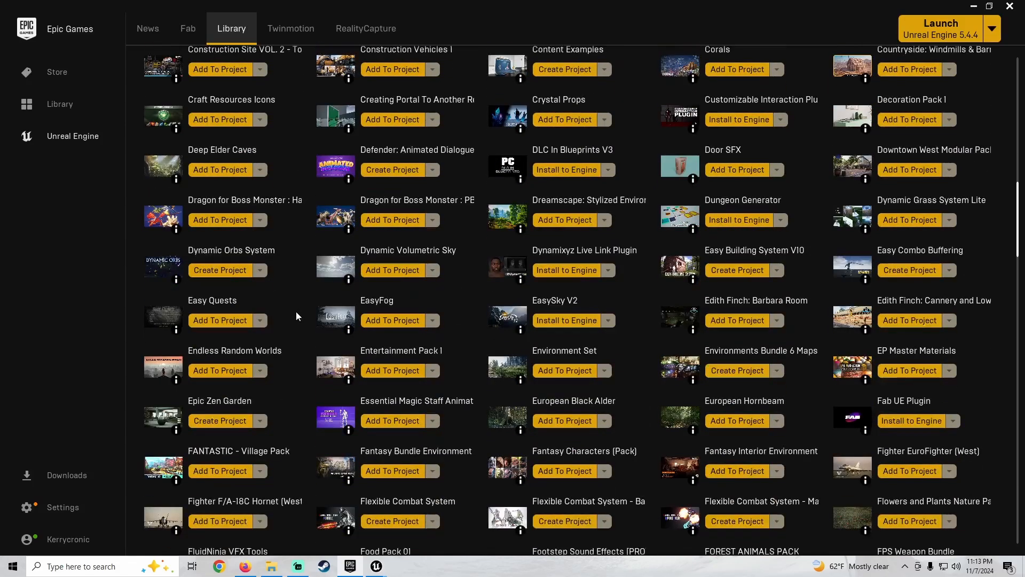
Search the Fab Library for mansion, open the SICKA MANSION listing, and view its gallery images
left_click_drag(1017, 233, 1018, 136)
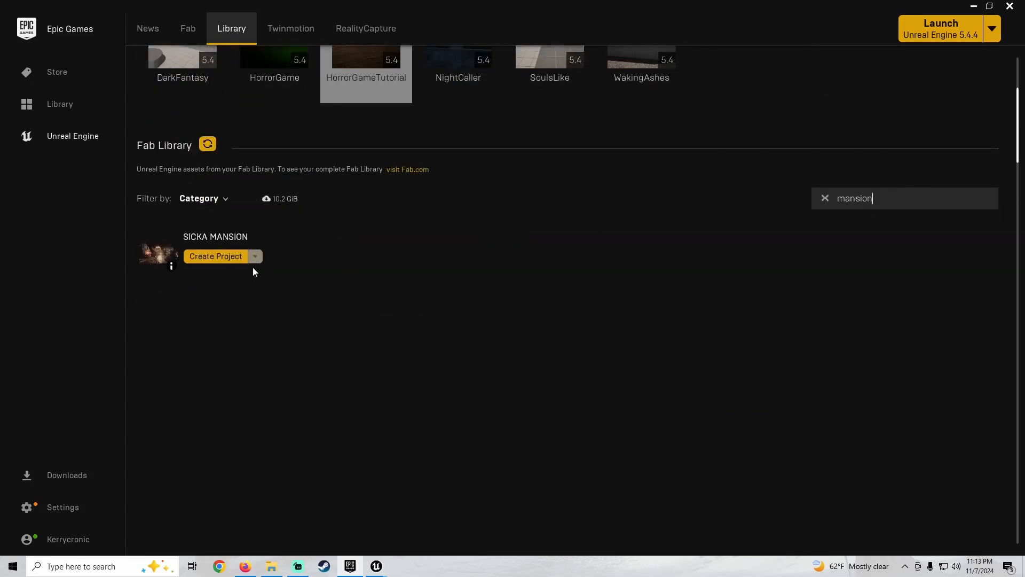
left_click(209, 240)
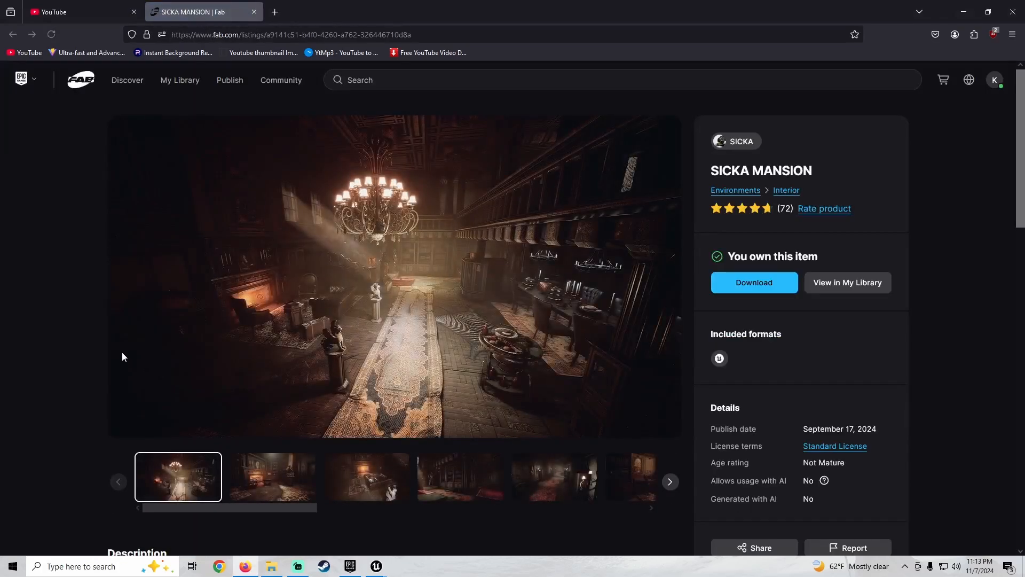
scroll(123, 336, "down", 1)
left_click(289, 431)
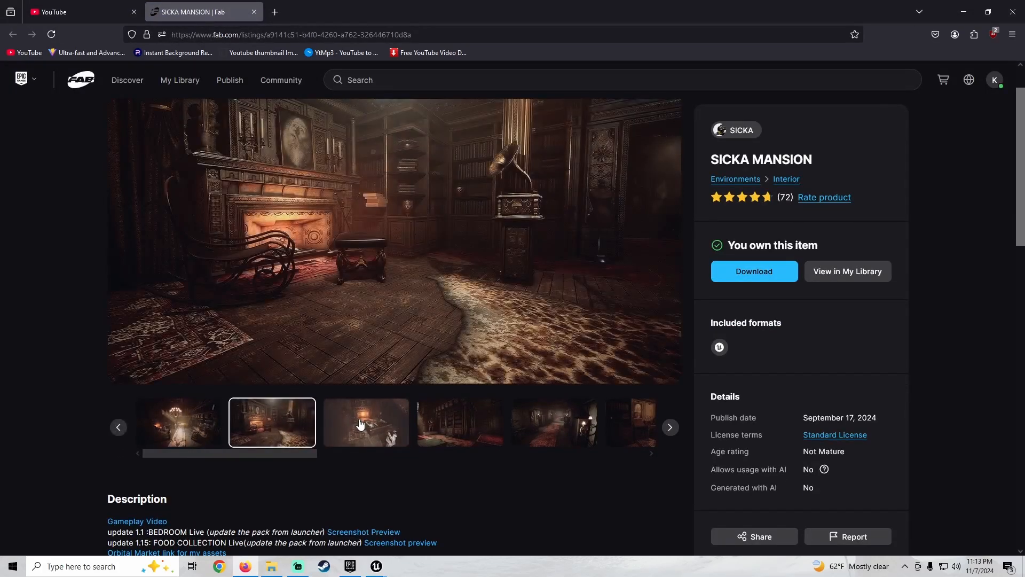
left_click(368, 424)
left_click(459, 422)
left_click(532, 424)
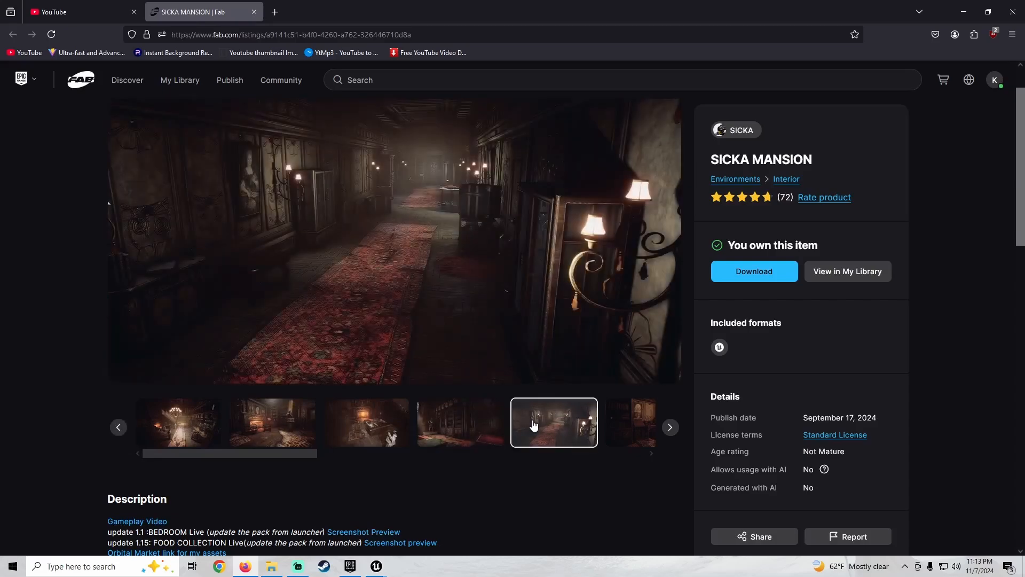
left_click(615, 423)
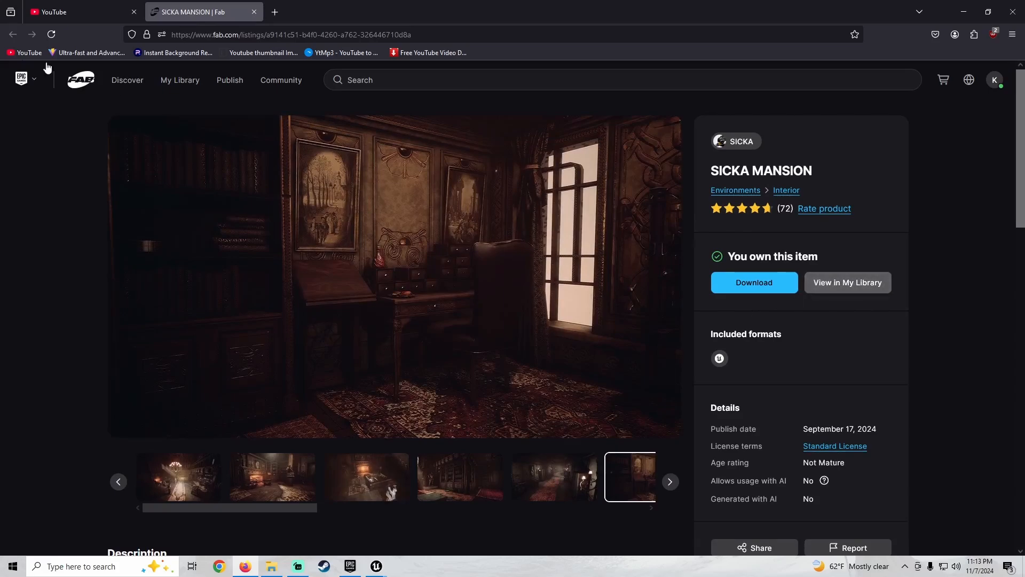
Back in the Epic Games Launcher, create a project named SICKAMANSION from the SICKA MANSION pack on drive D for engine version 5.4
left_click(350, 566)
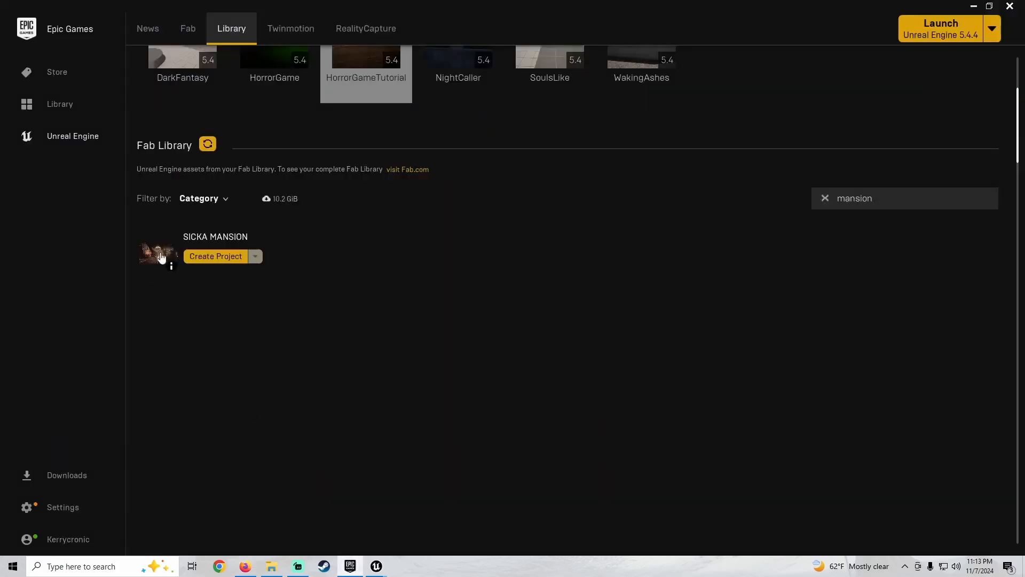
left_click(215, 256)
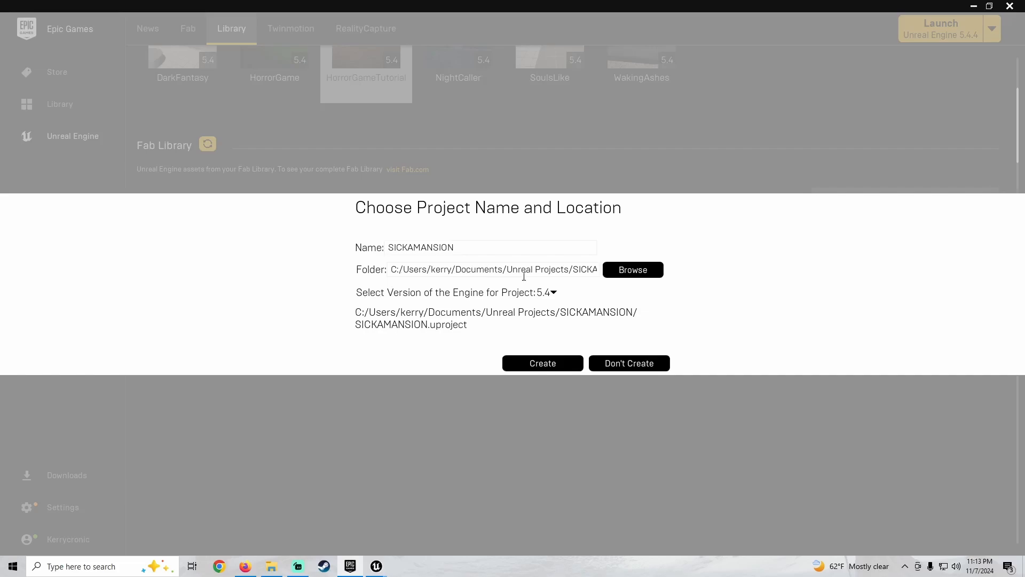
left_click(633, 269)
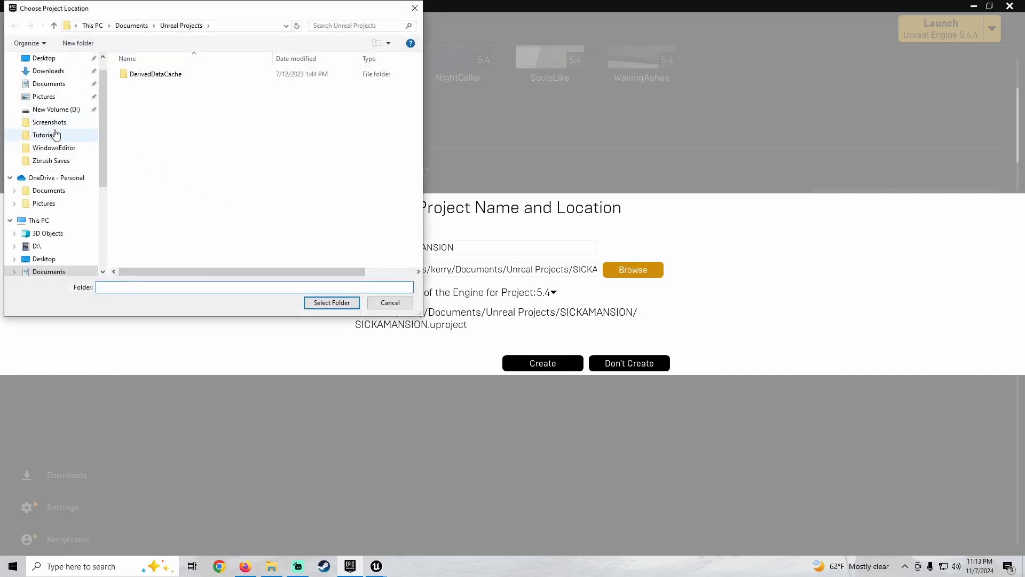
left_click(56, 109)
left_click(330, 303)
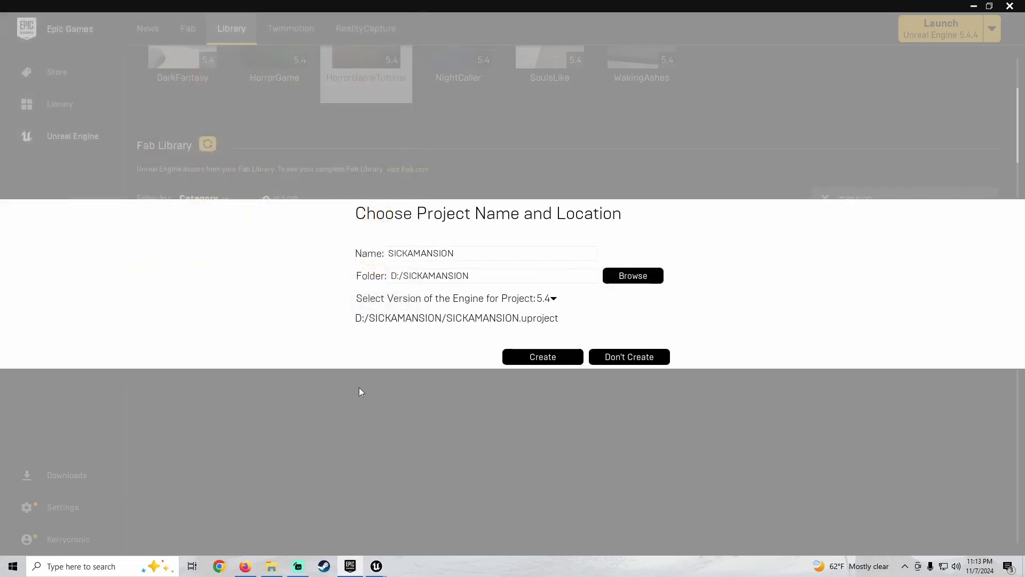
left_click(536, 357)
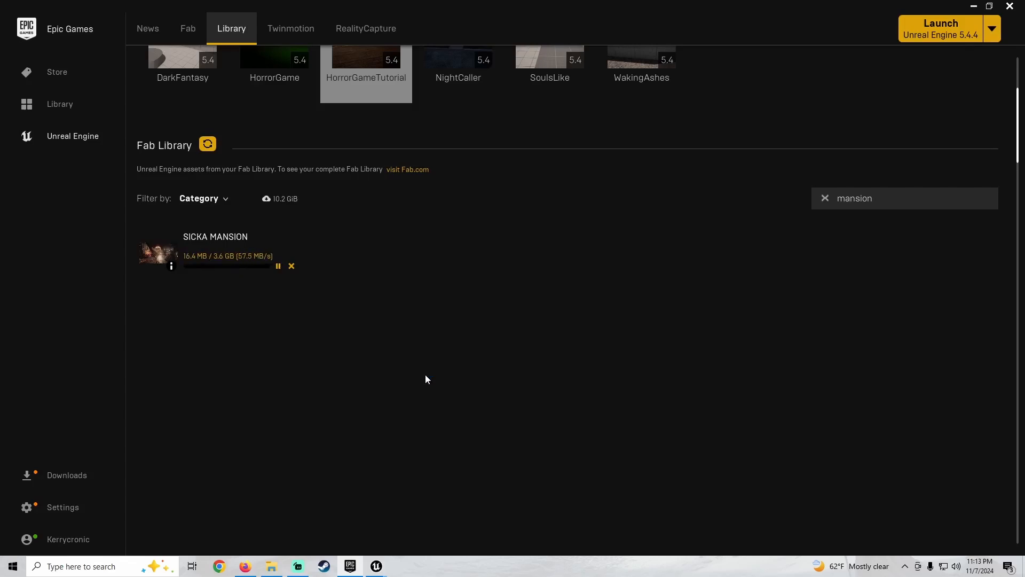
Return to the HorrorGameTutorial editor, minimizing the Fab window, and save the unsaved BP_BaseItem actor
scroll(375, 264, "up", 3)
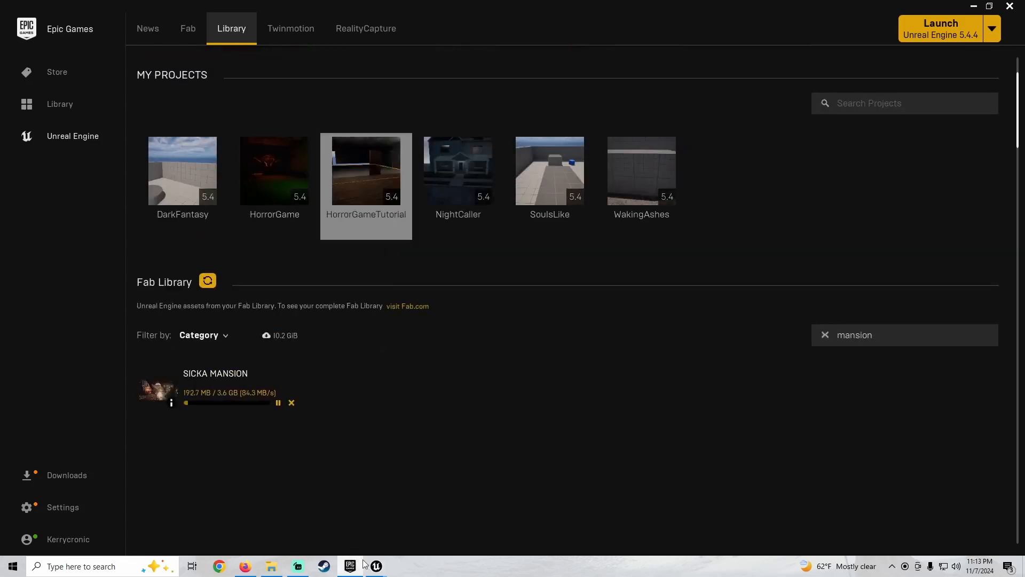
mouse_move(376, 566)
left_click(422, 526)
left_click(972, 11)
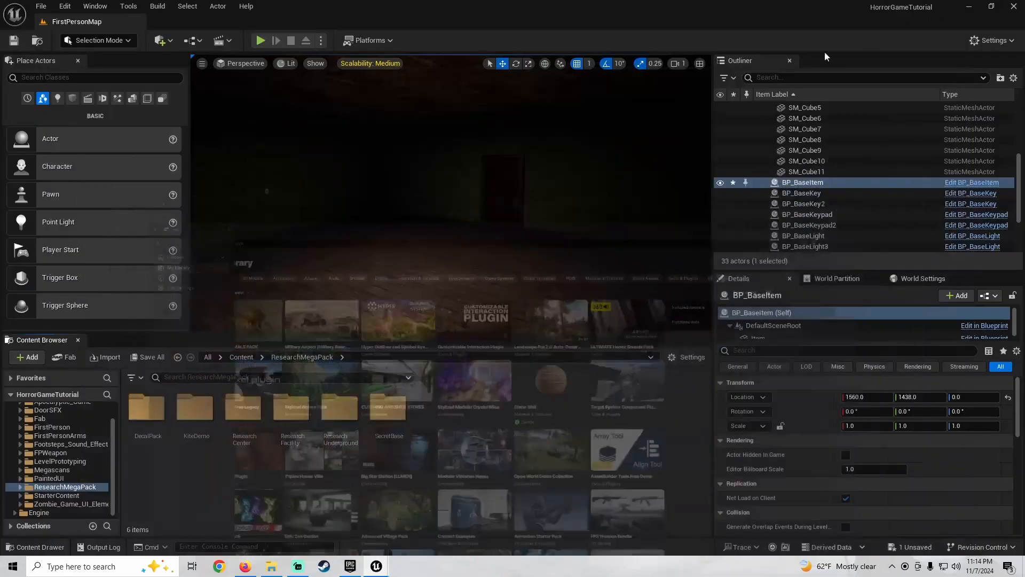
left_click(157, 358)
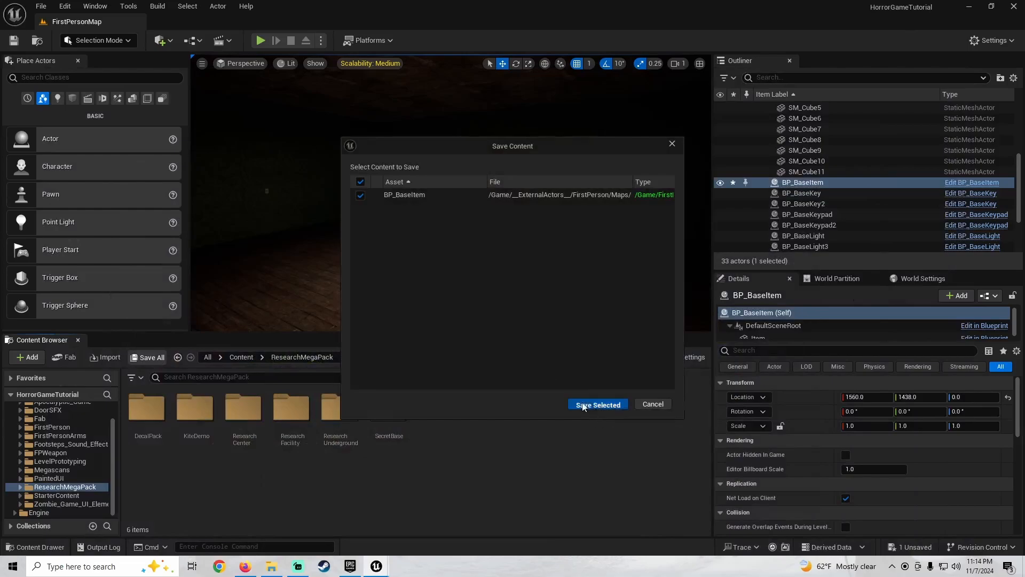
left_click(583, 406)
Close the Fab window and switch to the Epic Games Launcher
mouse_move(378, 563)
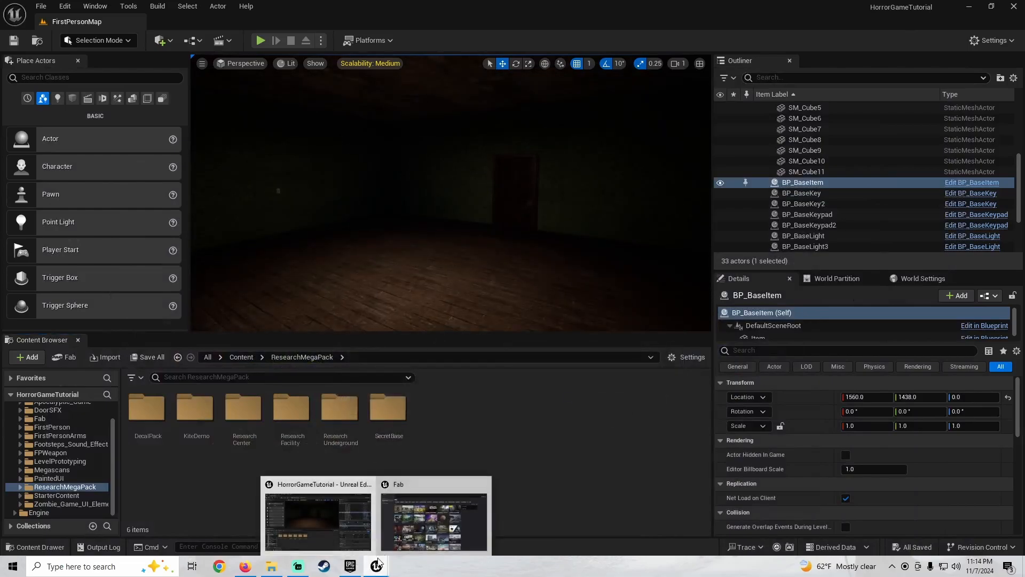
left_click(482, 484)
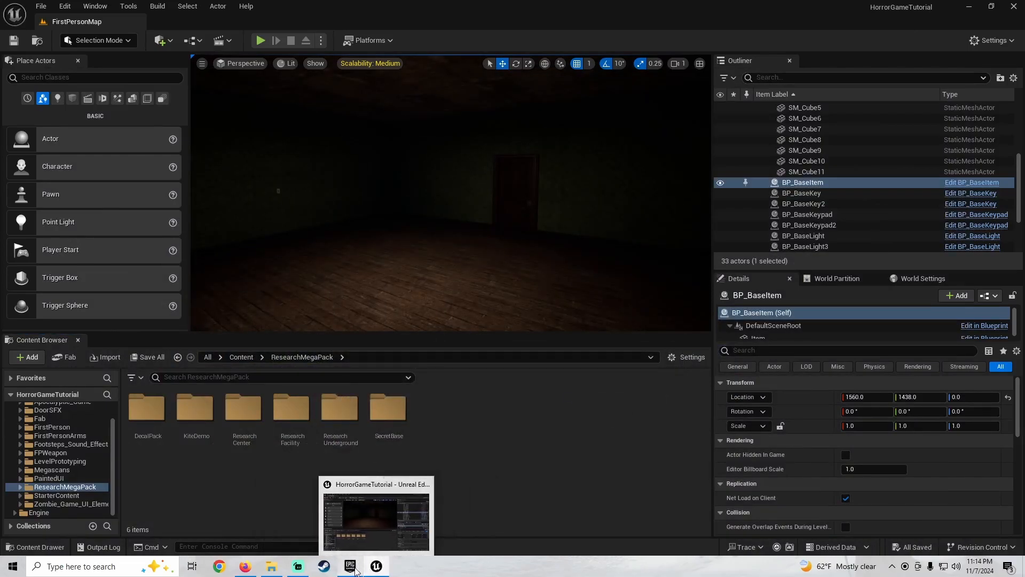
left_click(352, 568)
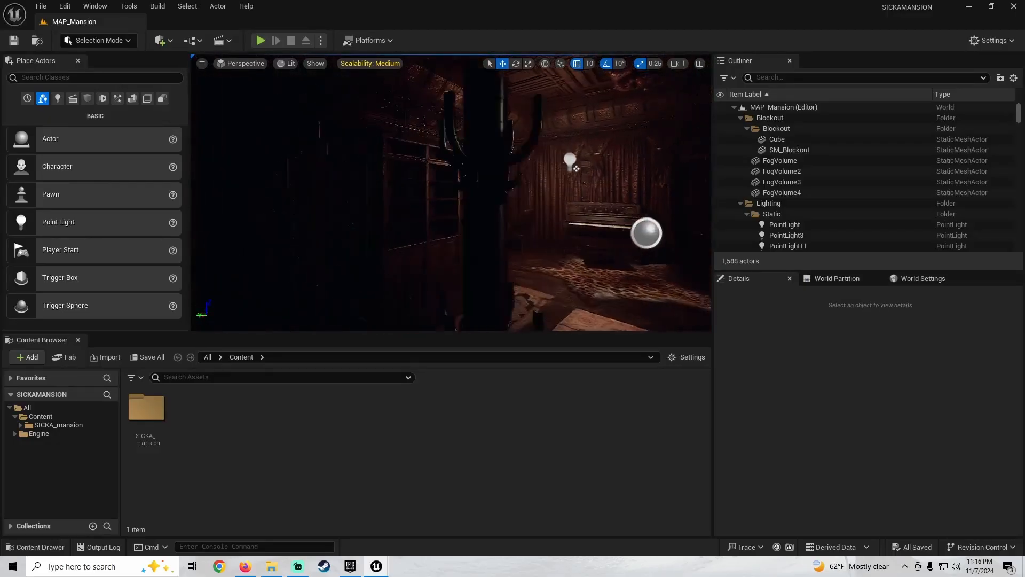
Fly through the rooms of MAP_Mansion in the SICKAMANSION project to inspect the environment
right_click_drag(428, 228, 582, 240)
key("w")
key("w")
key("w")
key("w")
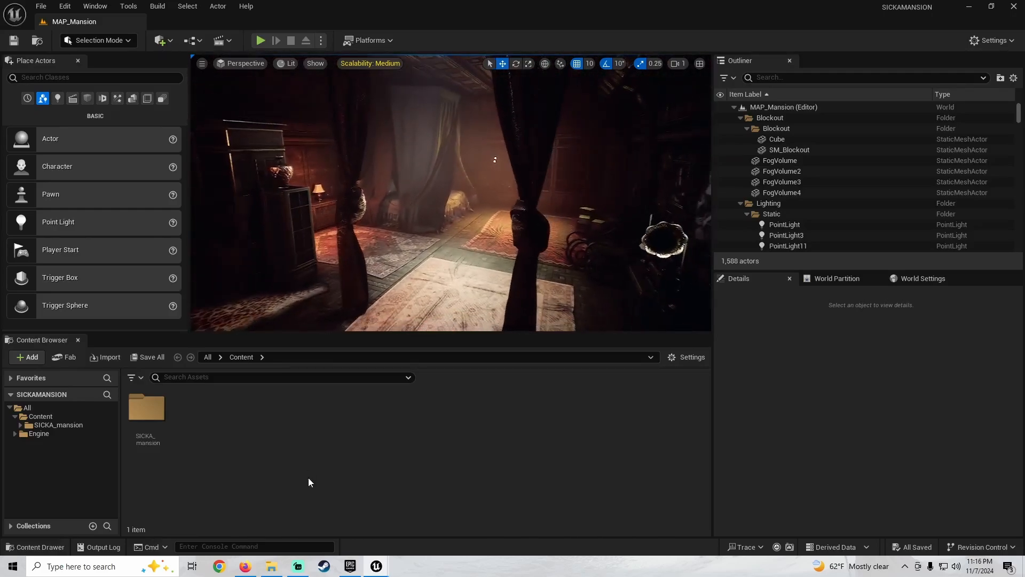
Migrate the SICKA_mansion folder with all its assets into the Content folder of D:\HorrorGameTutorial
left_click(55, 427)
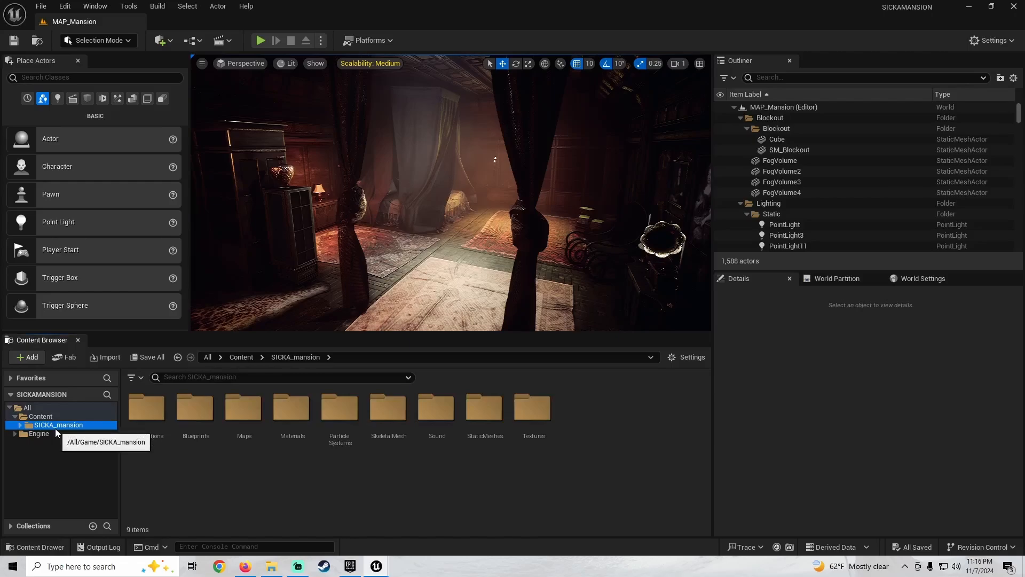
right_click(55, 428)
left_click(100, 349)
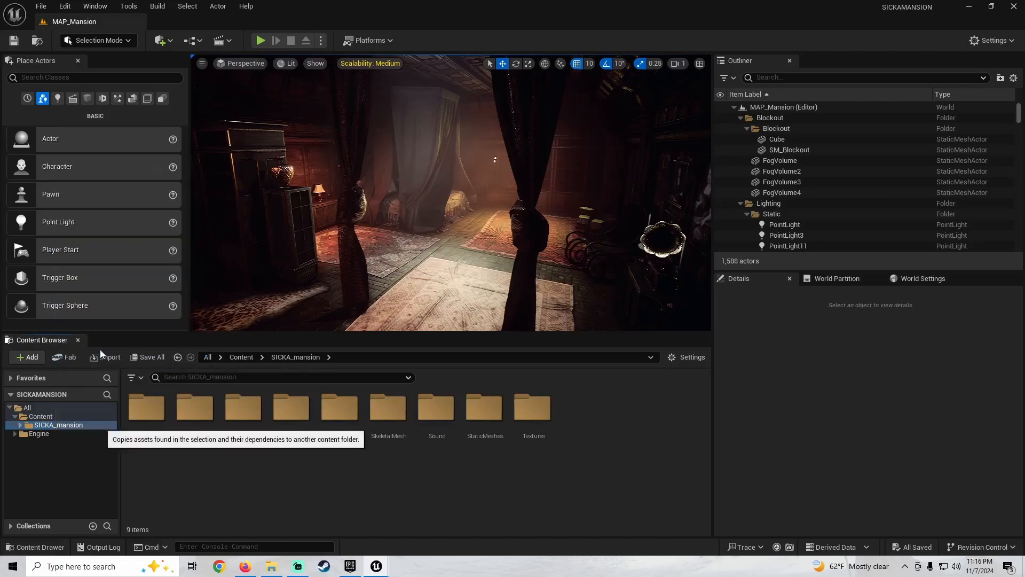
left_click(592, 412)
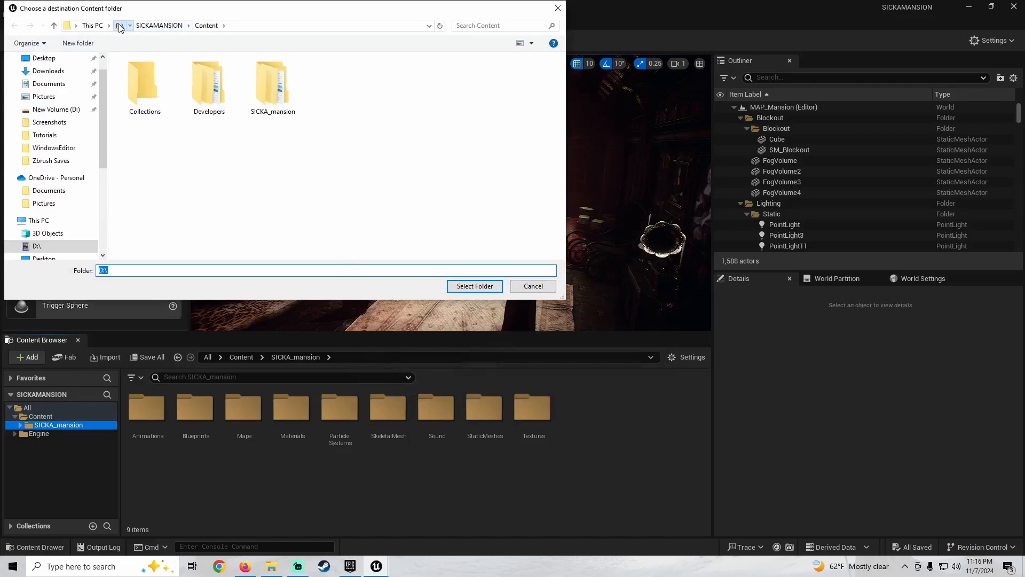
left_click(120, 26)
scroll(345, 193, "down", 1)
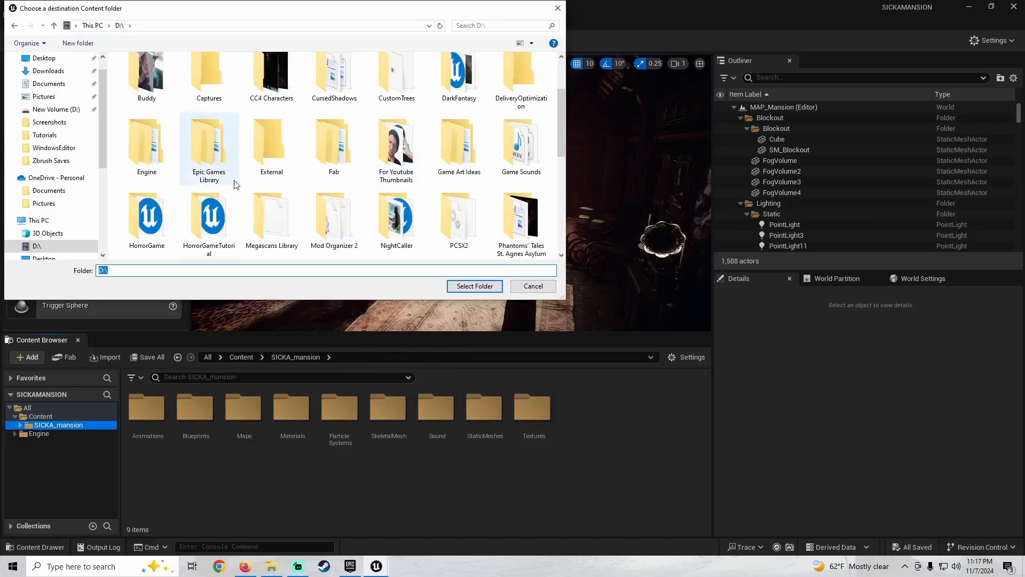
scroll(211, 149, "down", 1)
double_click(221, 157)
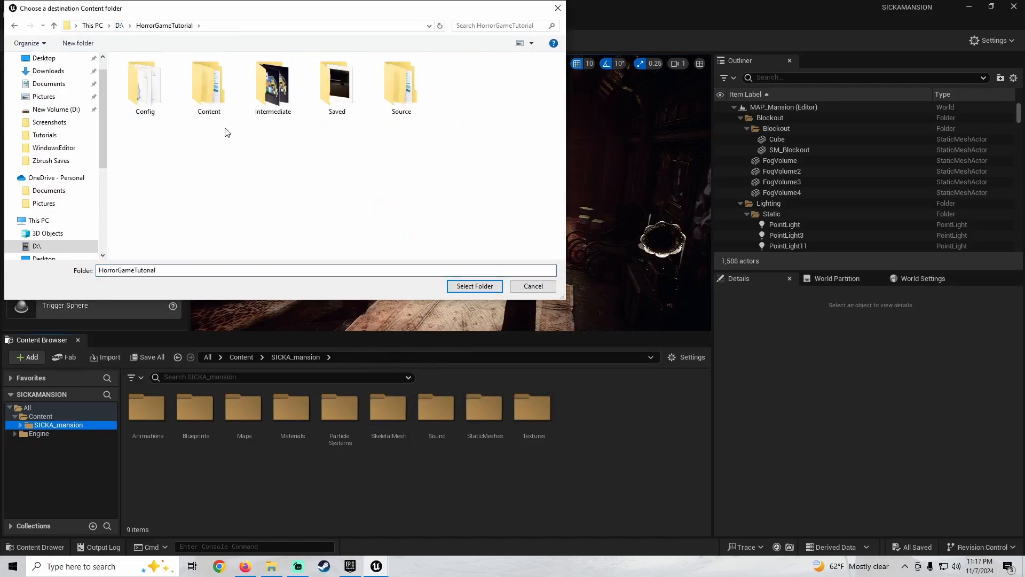
double_click(209, 86)
left_click(463, 284)
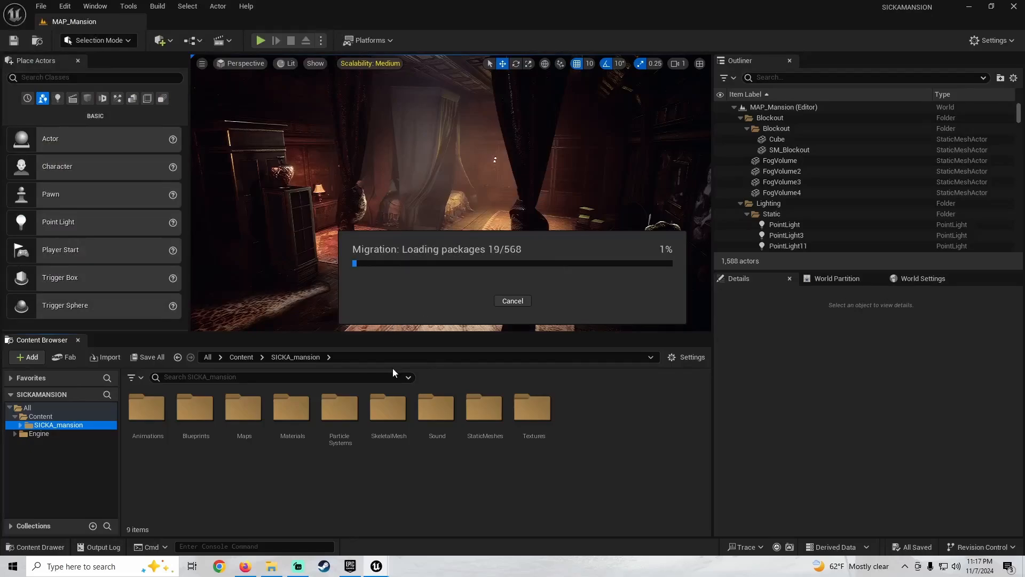
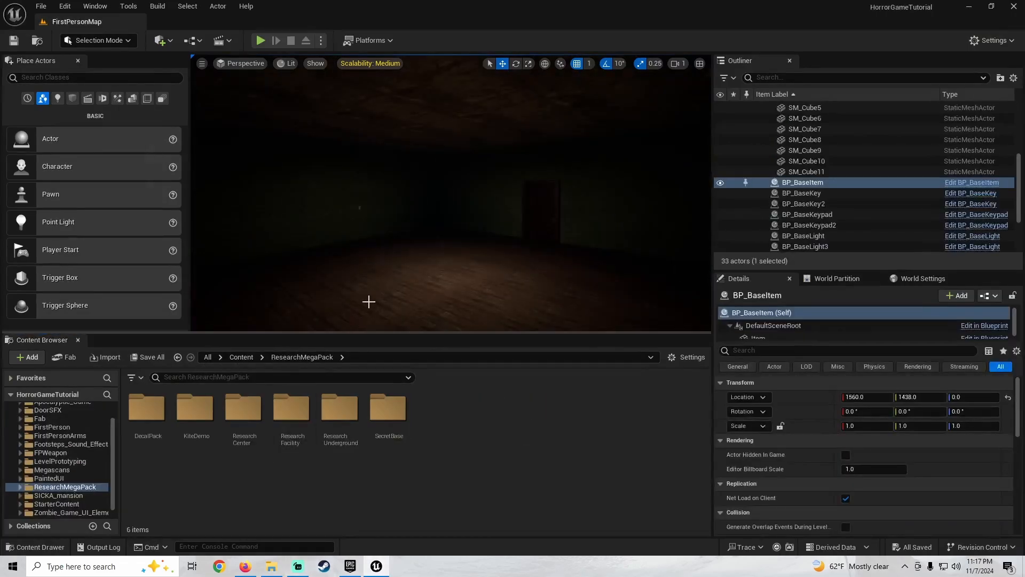
Switch to the HorrorGameTutorial editor and open the StaticMeshes folder inside SICKA_mansion
right_click_drag(369, 302, 368, 302)
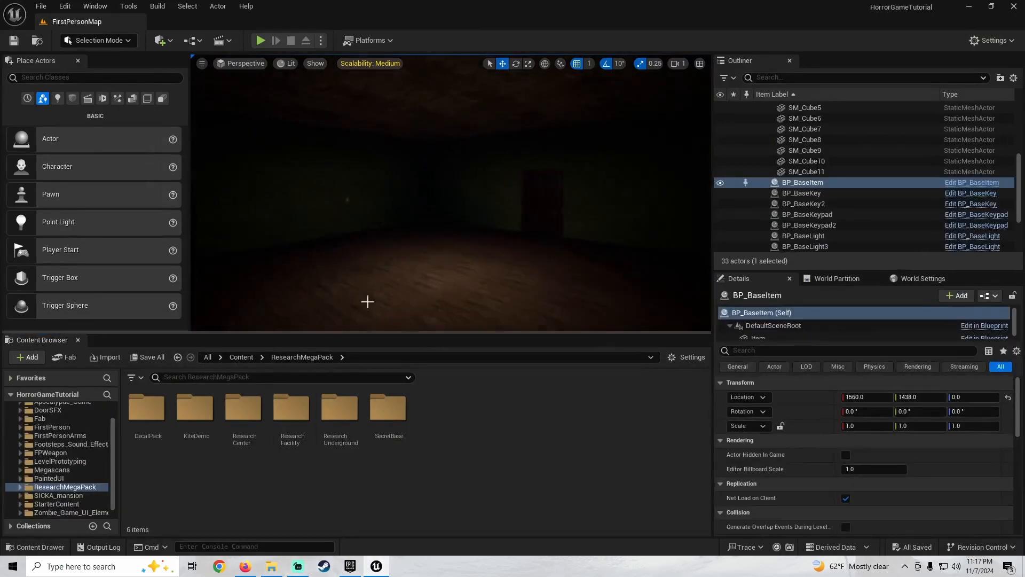
left_click(58, 494)
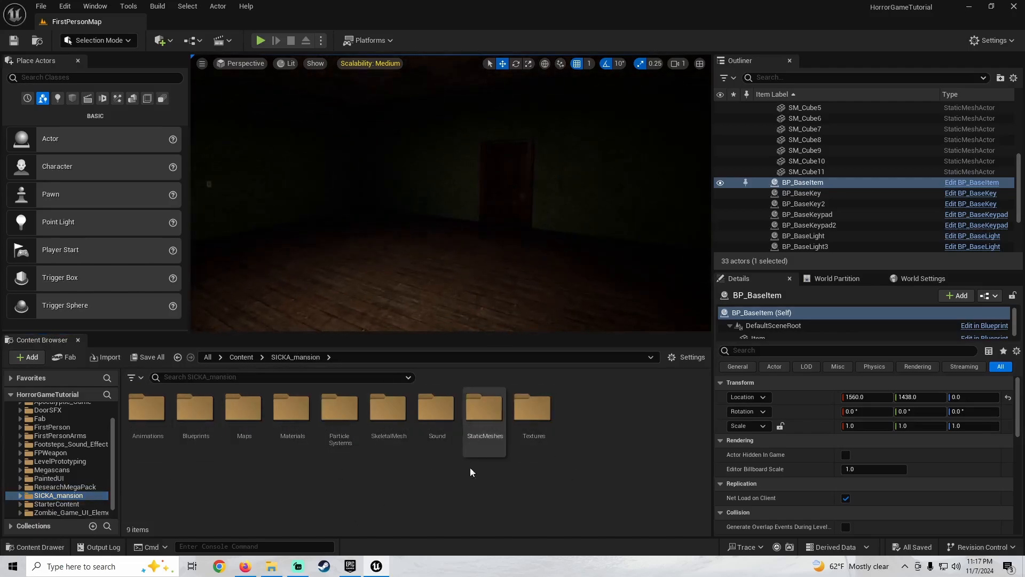
double_click(469, 433)
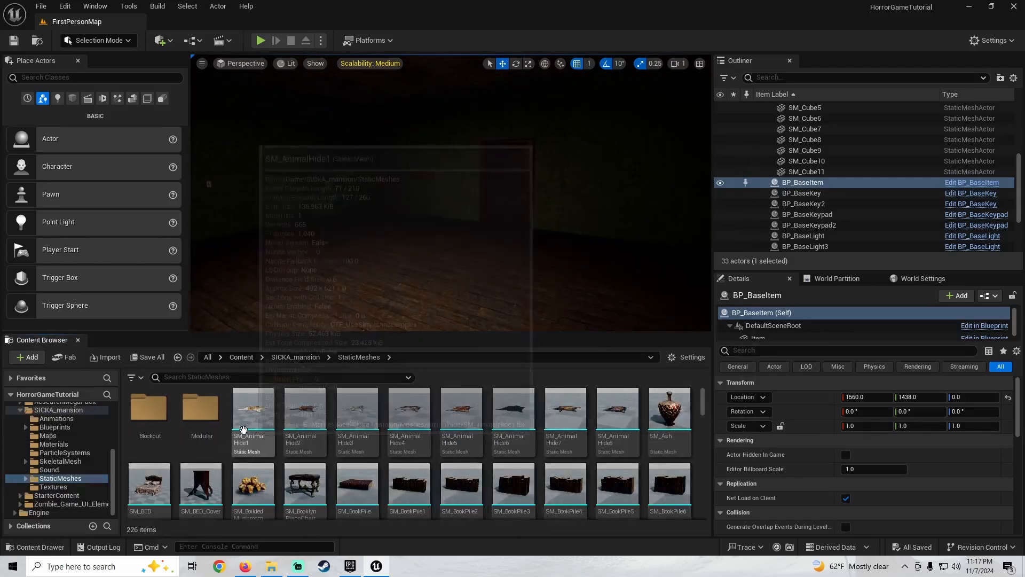
Place SM_Bookshelf_Double in the room at about X 500, Y 167 against the wall and preview it in game view
right_click_drag(406, 267, 448, 240)
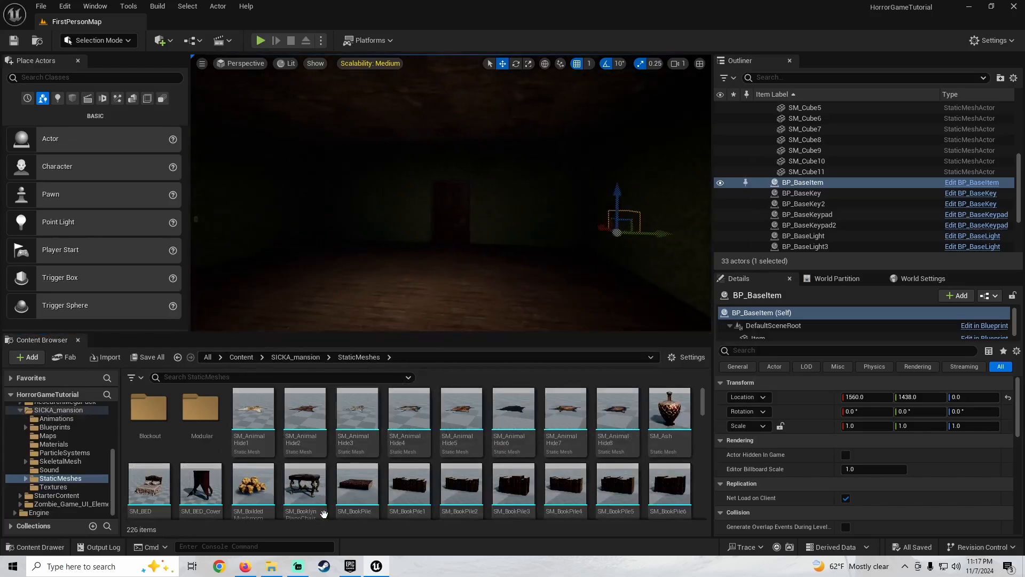
scroll(470, 487, "down", 3)
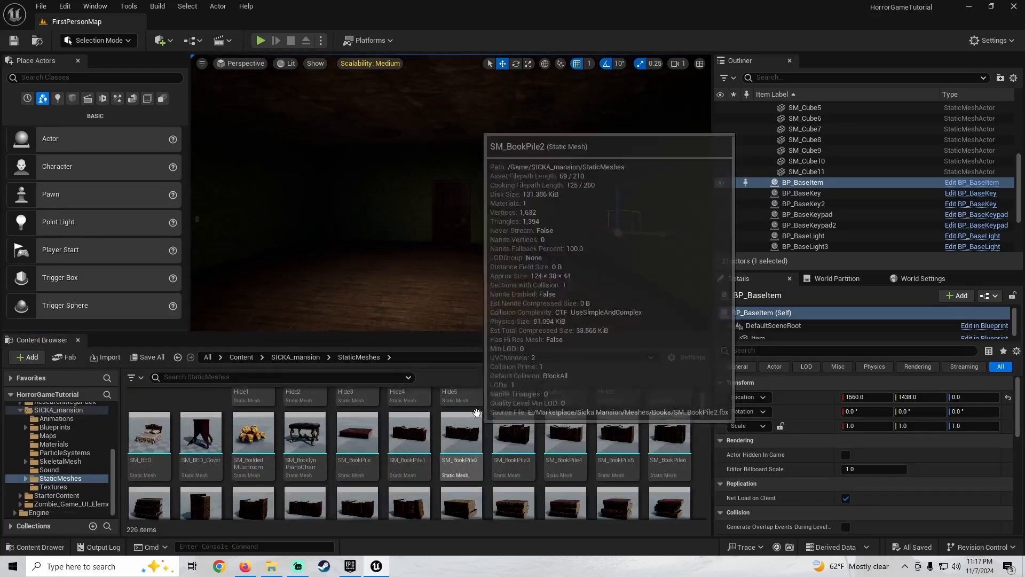
scroll(409, 470, "down", 1)
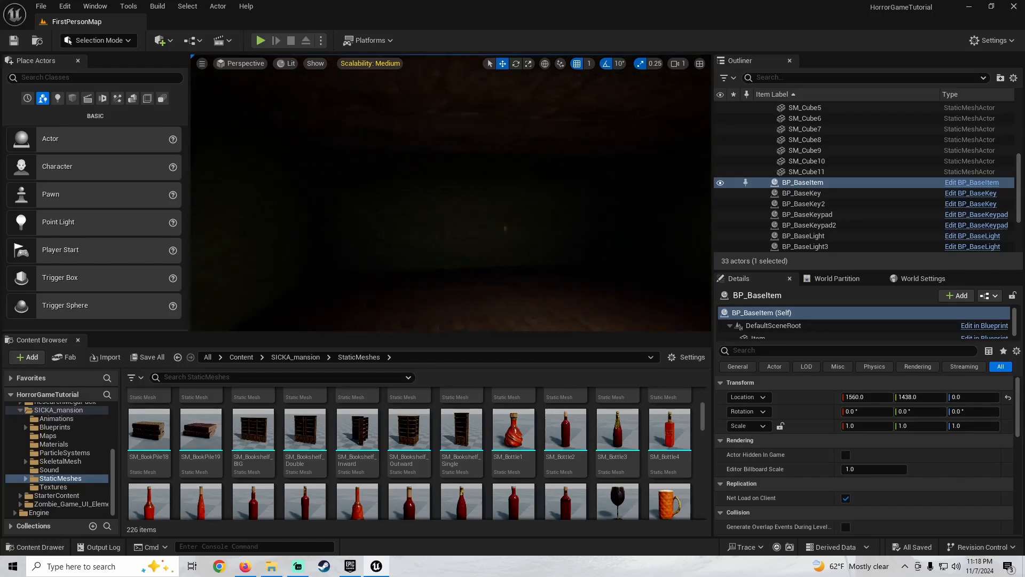
left_click_drag(305, 430, 569, 291)
right_click_drag(460, 260, 460, 261)
left_click_drag(331, 261, 425, 267)
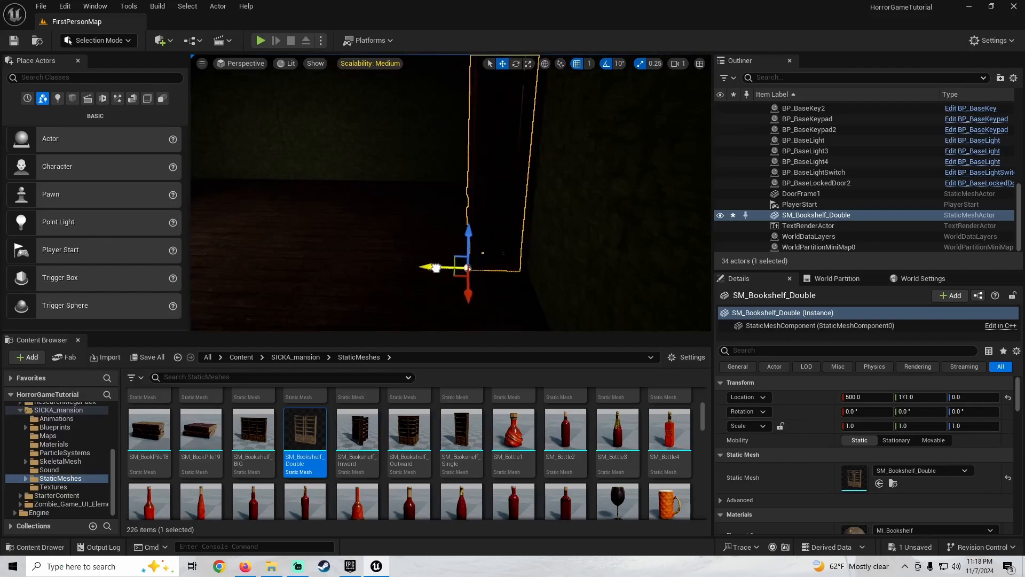
right_click_drag(437, 261, 458, 260)
key("g")
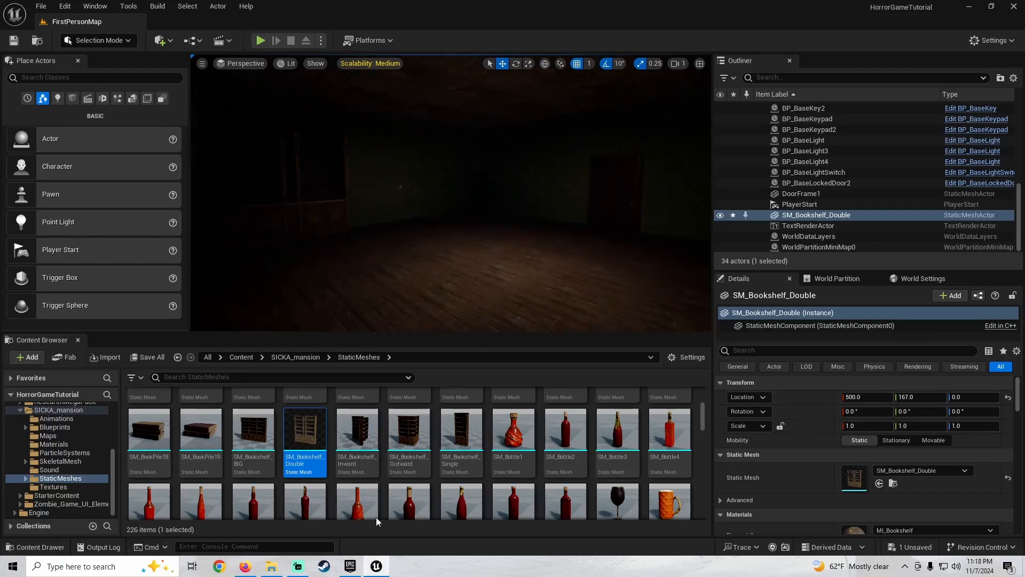
Add SM_CarpaneseChairGuest to the room and move it along the floor to about X 875
scroll(299, 470, "down", 5)
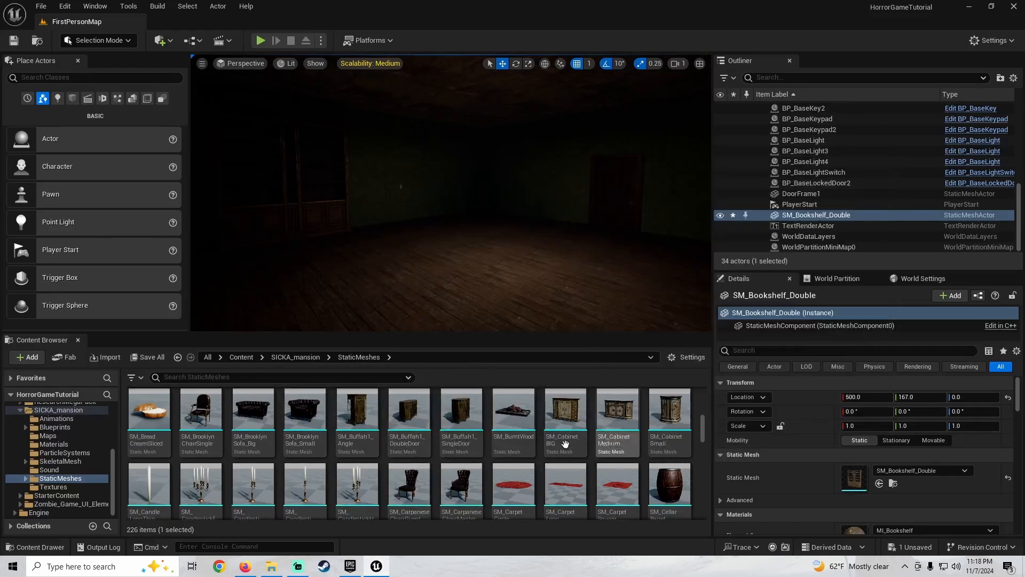
scroll(565, 444, "down", 1)
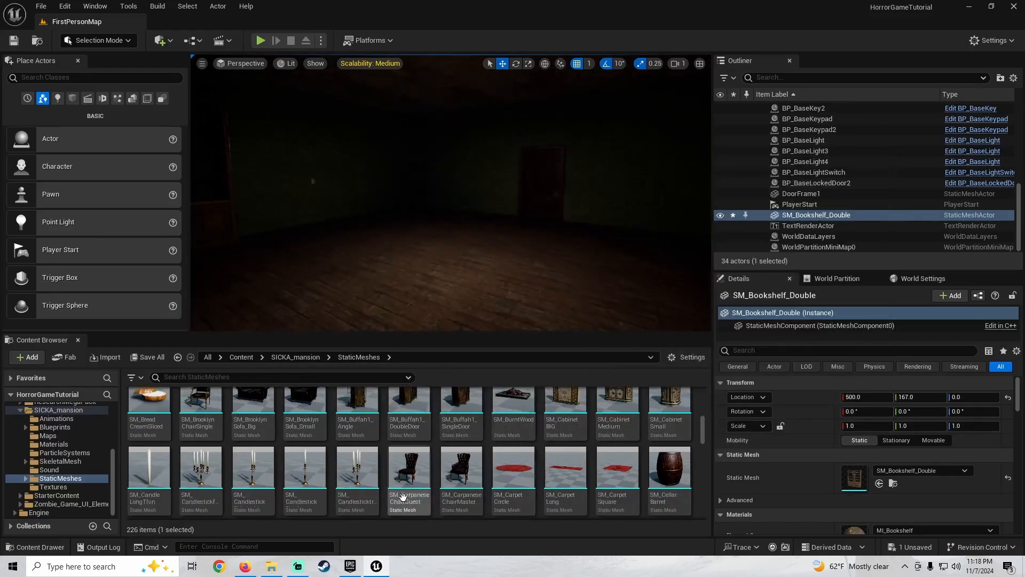
mouse_move(419, 472)
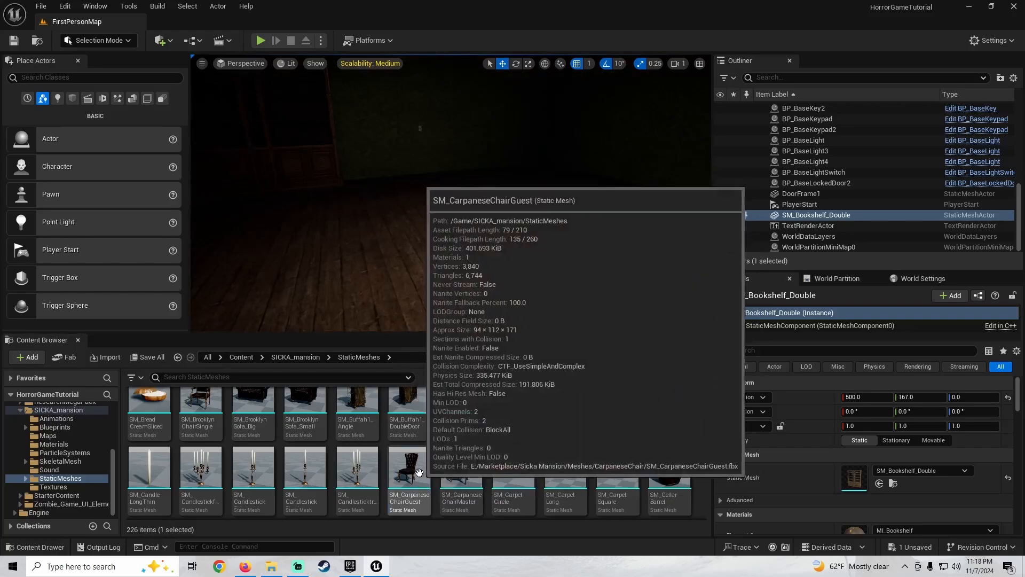
left_click_drag(419, 472, 430, 230)
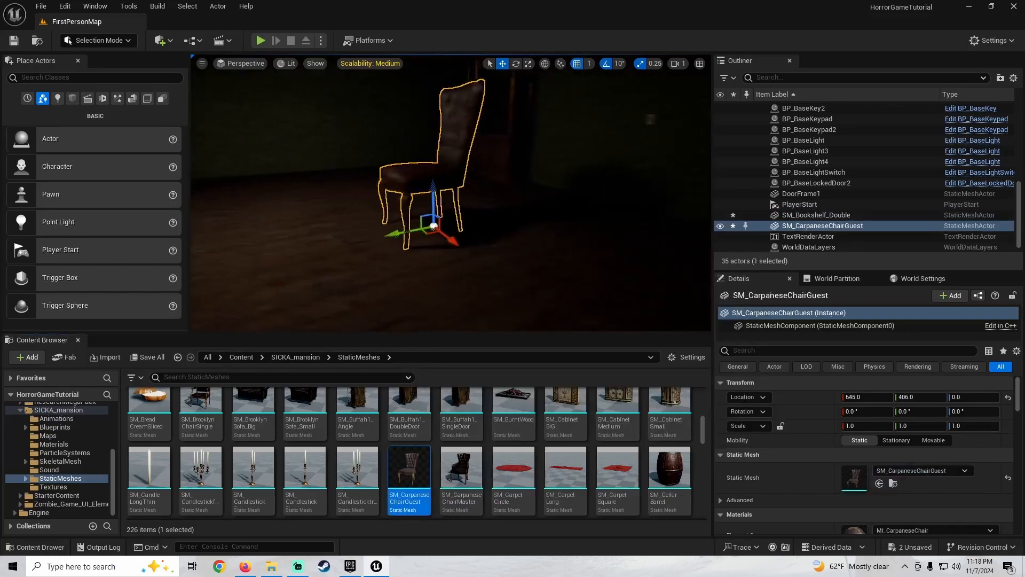
right_click_drag(433, 210, 488, 211)
left_click_drag(374, 197, 510, 214)
right_click_drag(510, 226, 603, 226)
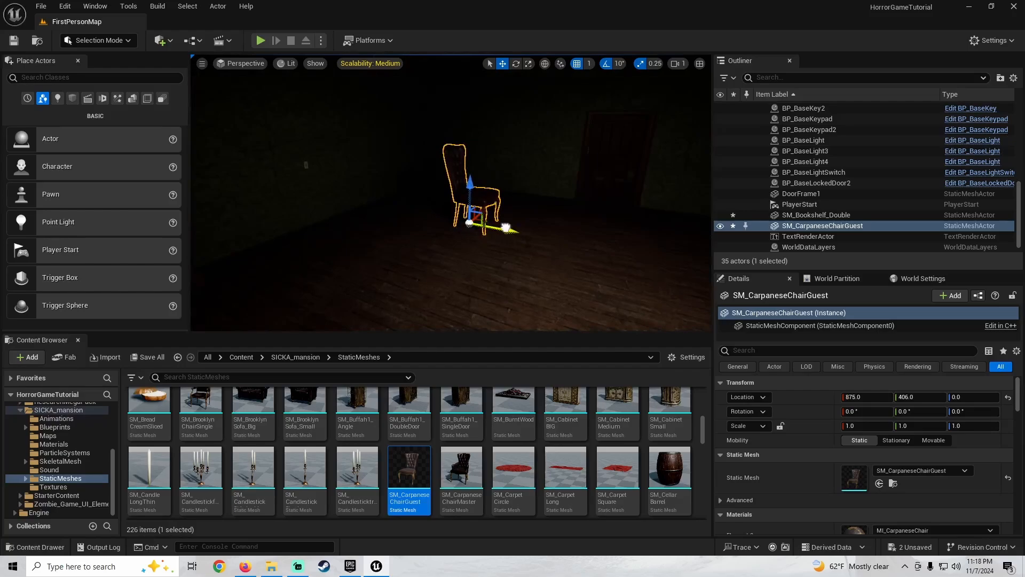
left_click_drag(407, 228, 409, 228)
right_click_drag(409, 228, 446, 213)
Duplicate the ceiling light BP_BaseLight along Y to about 394 and check the room's lighting in game view
left_click(468, 184)
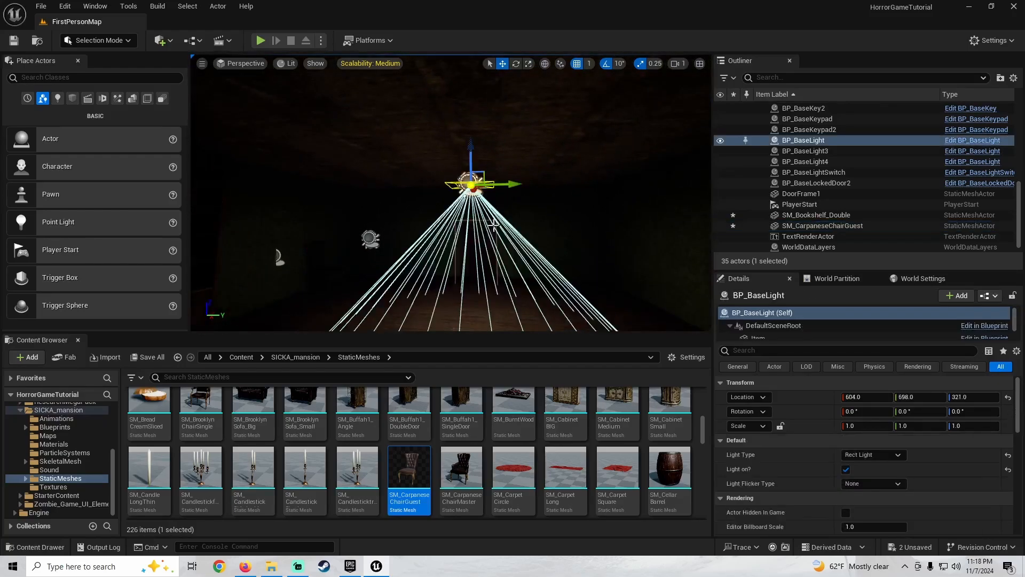
right_click_drag(526, 197, 550, 235)
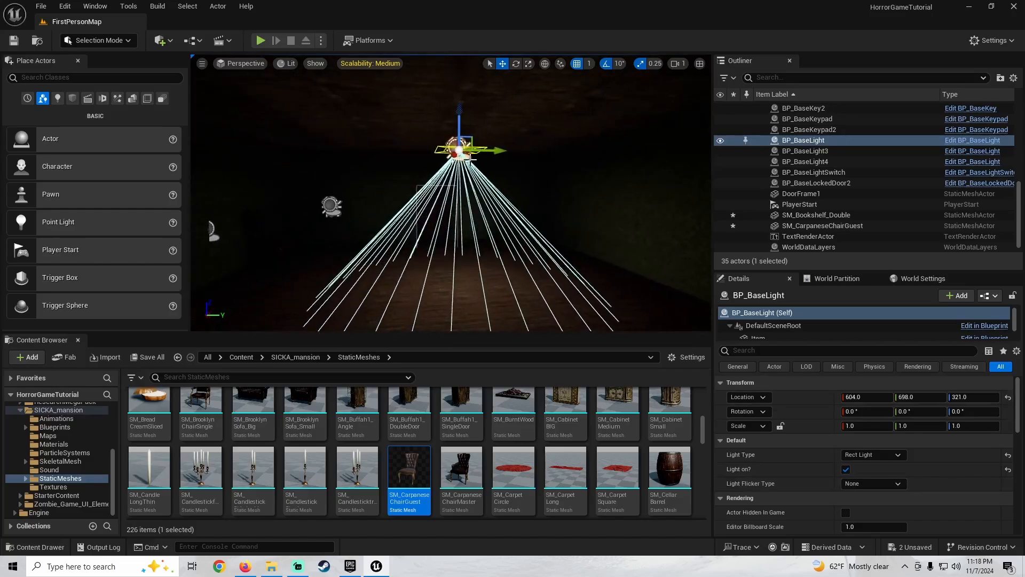
left_click_drag(498, 152, 337, 155)
key("g")
key("g")
key("g")
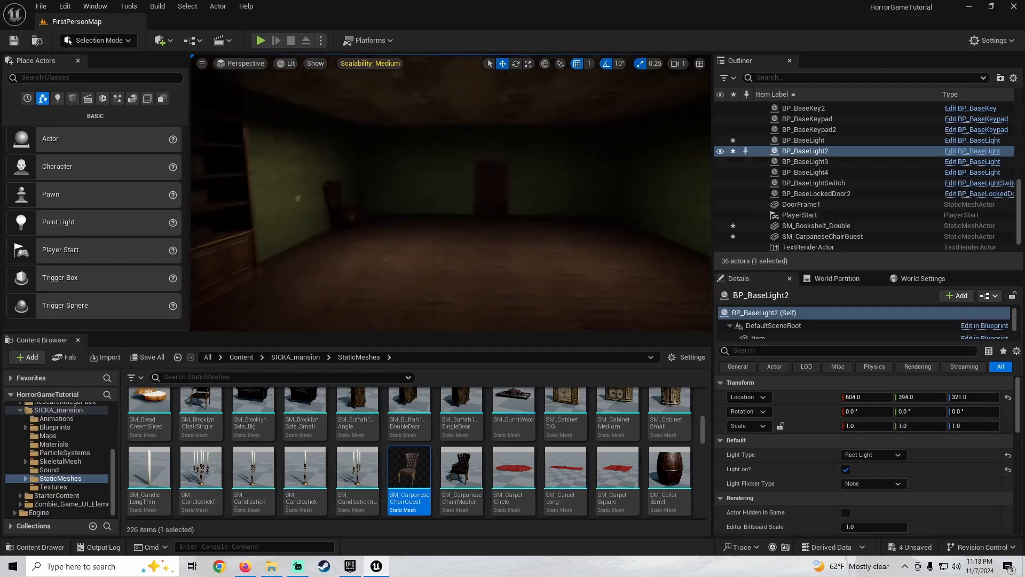
key("g")
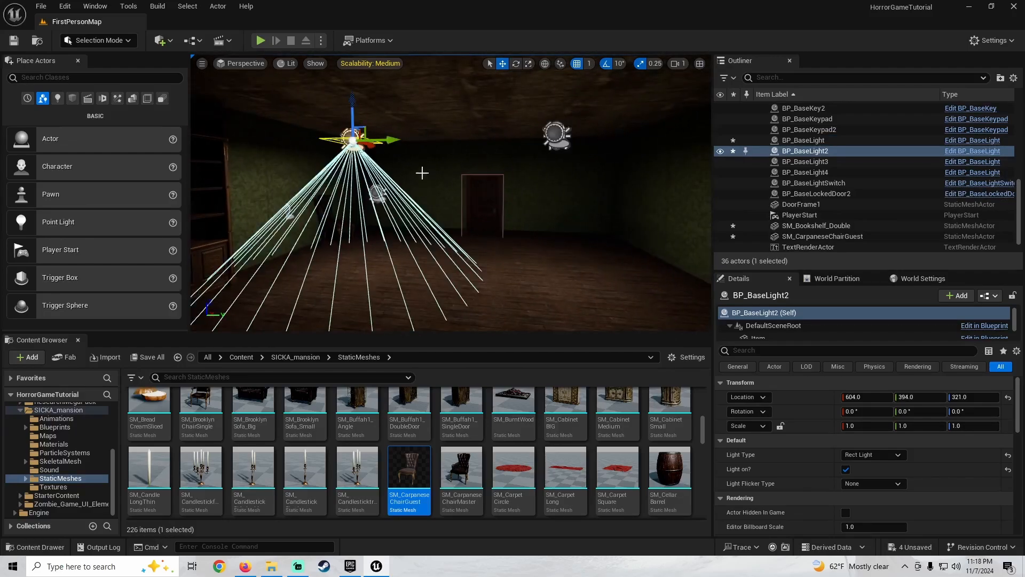
Delete the duplicated ceiling light, keeping the original BP_BaseLight
left_click(550, 138, "ctrl")
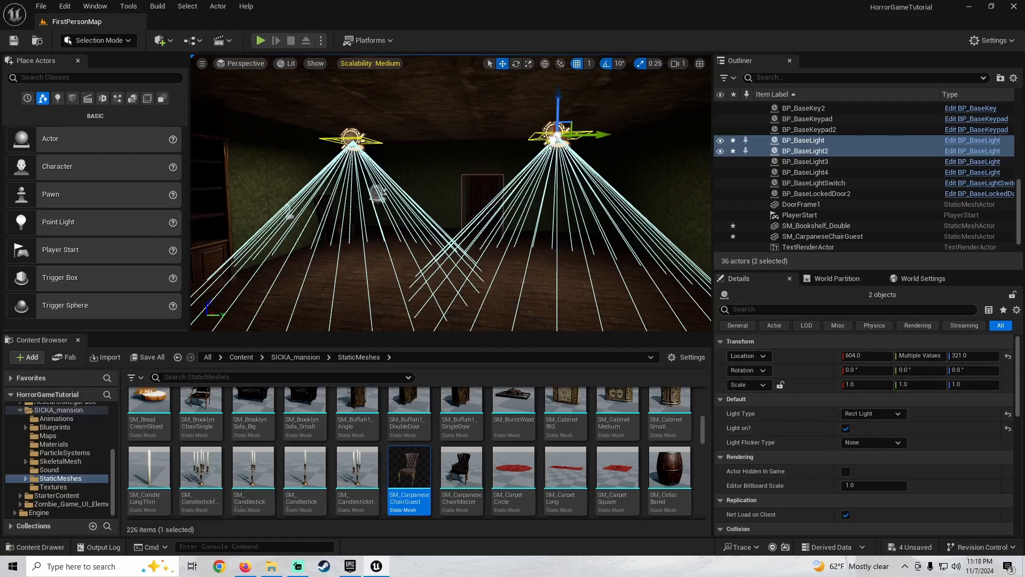
left_click(351, 138, "ctrl")
key("Delete")
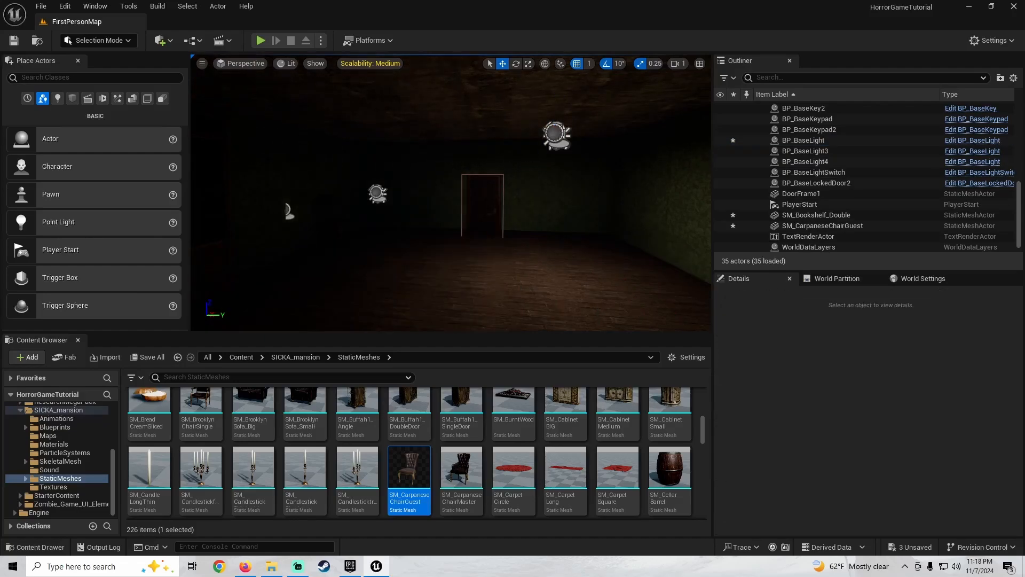
Set the intensity of BP_BaseLight's RectLight component to 2000 and check the room in game view
key("ctrl+z")
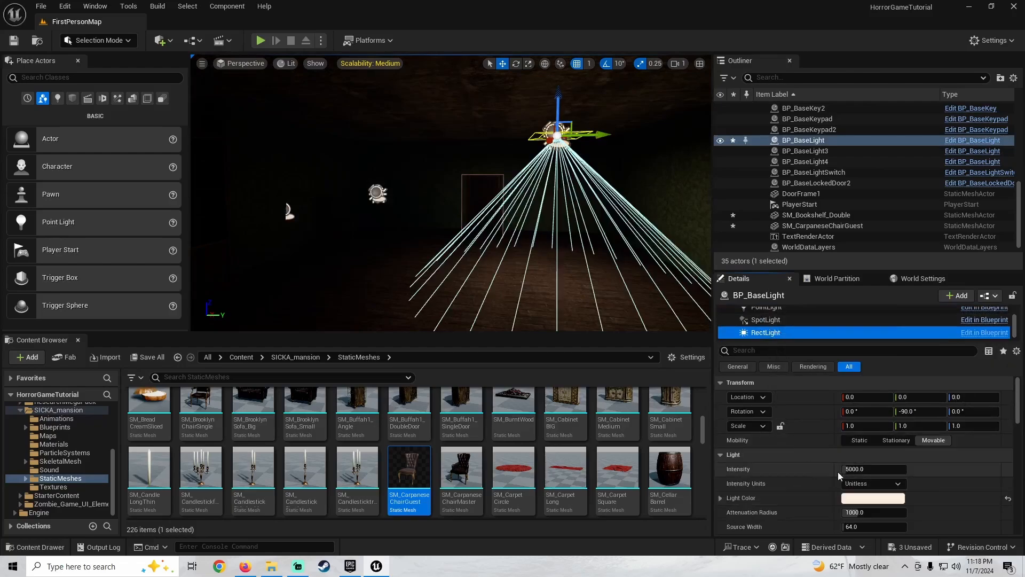
type("2000")
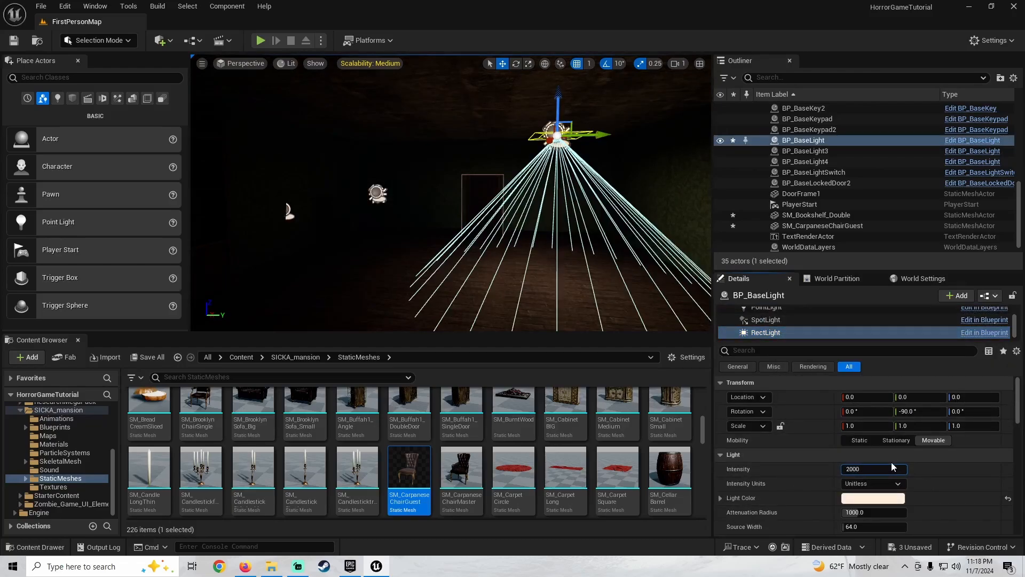
key("Return")
key("s")
right_click_drag(553, 222, 513, 212)
key("w")
key("g")
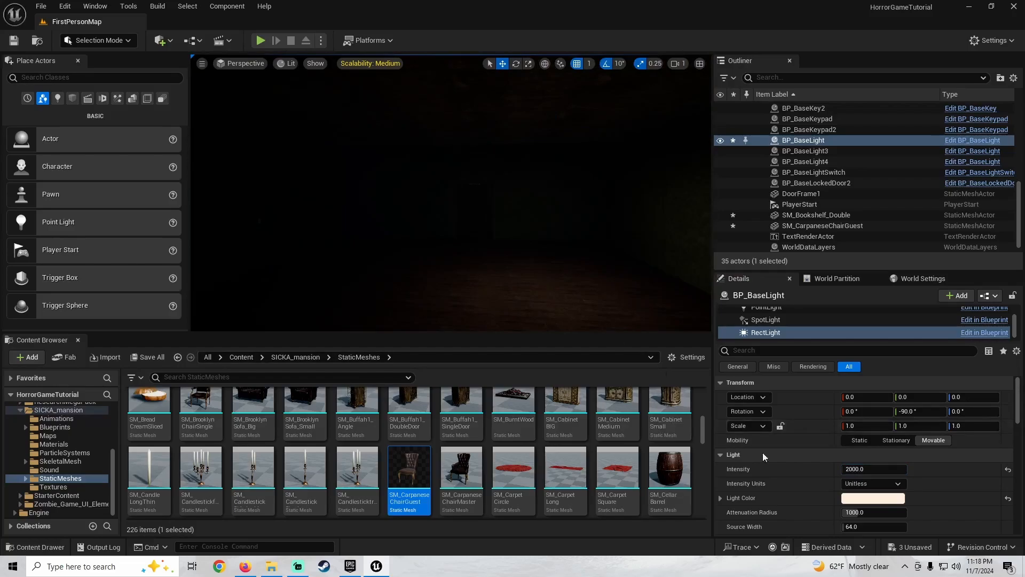
key("g")
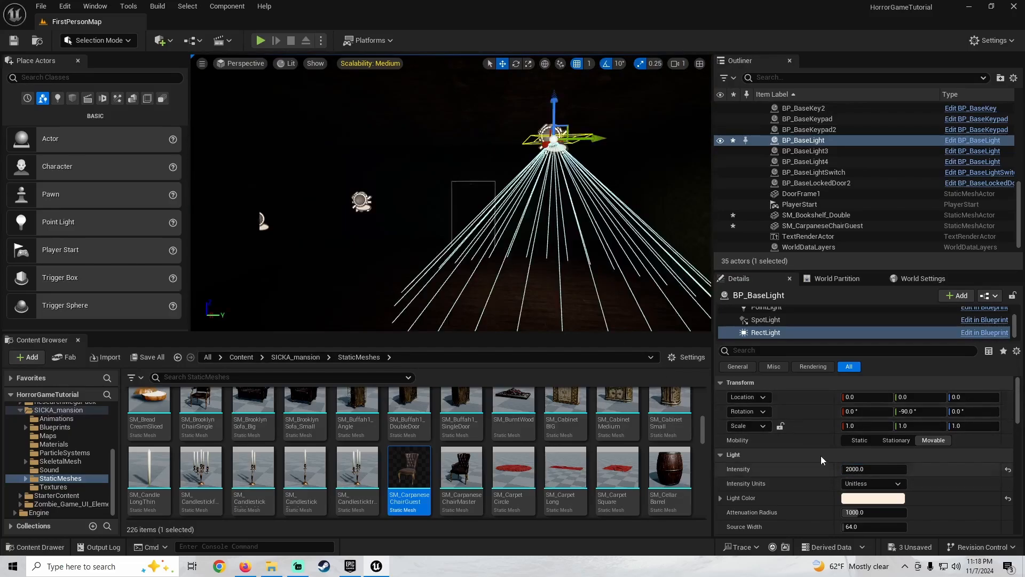
Set the RectLight component's intensity to 3000 and its indirect lighting intensity to 4
left_click(863, 469)
type("3000")
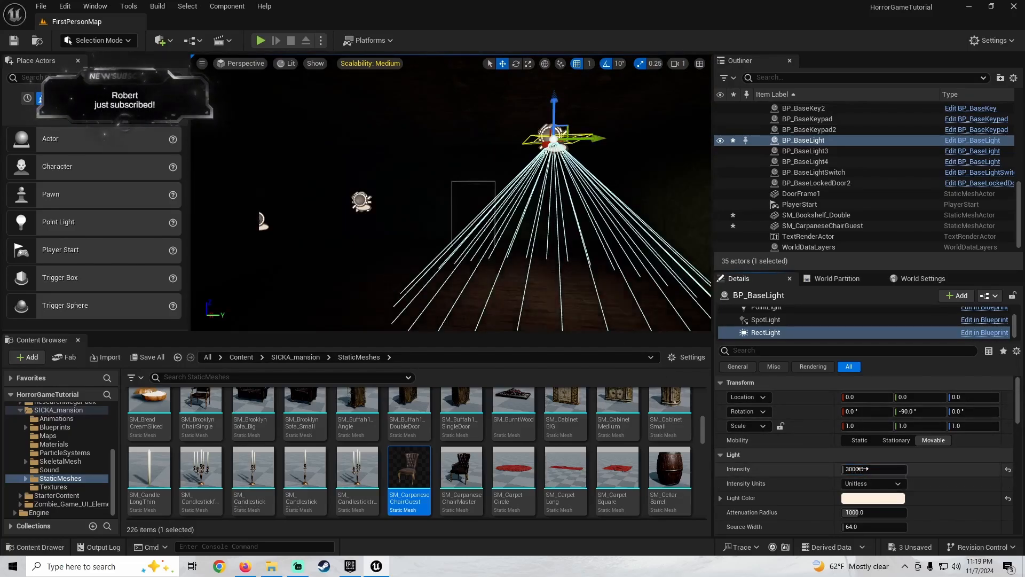
key("Return")
right_click_drag(581, 250, 606, 244)
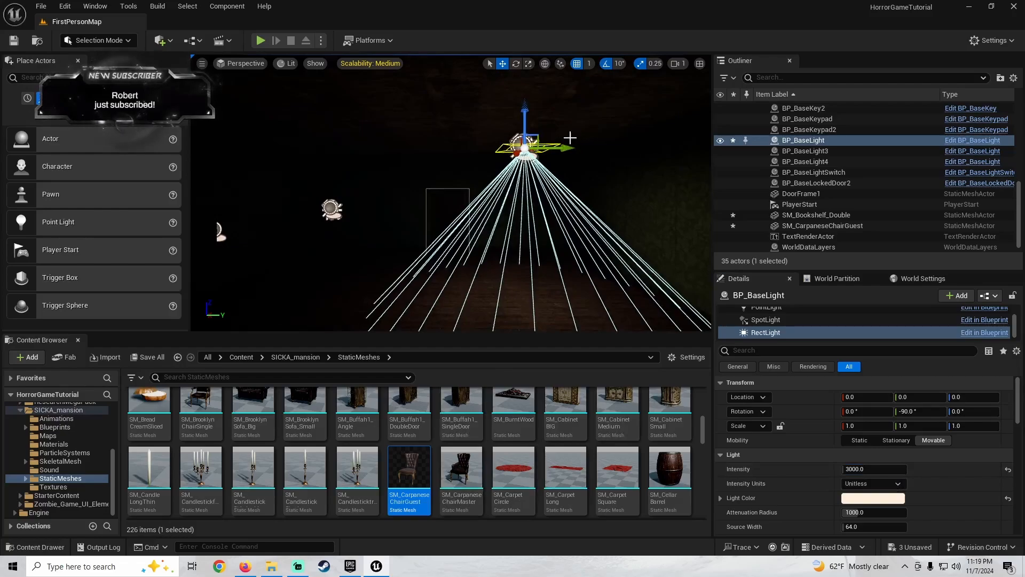
scroll(772, 472, "down", 8)
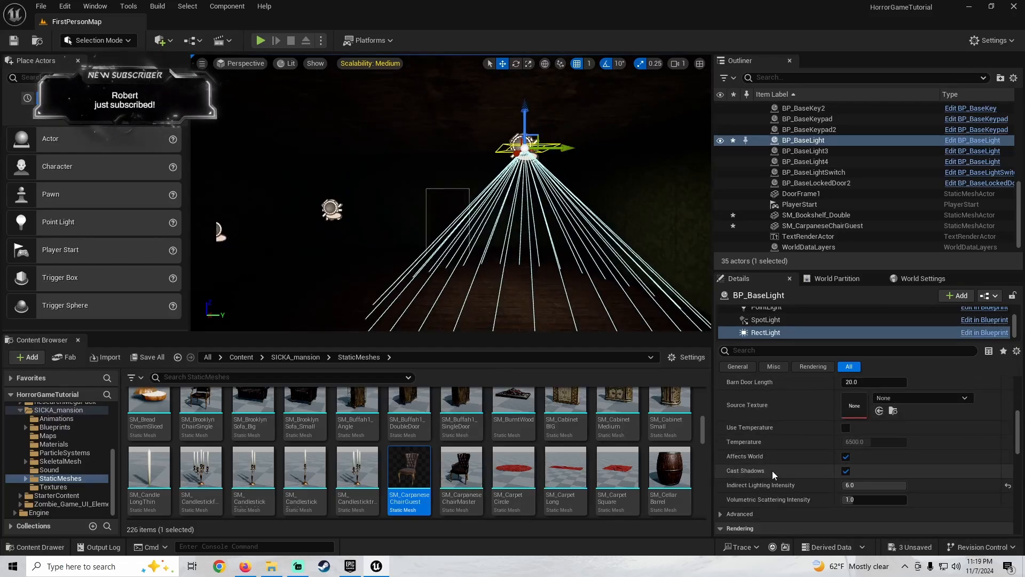
left_click(893, 485)
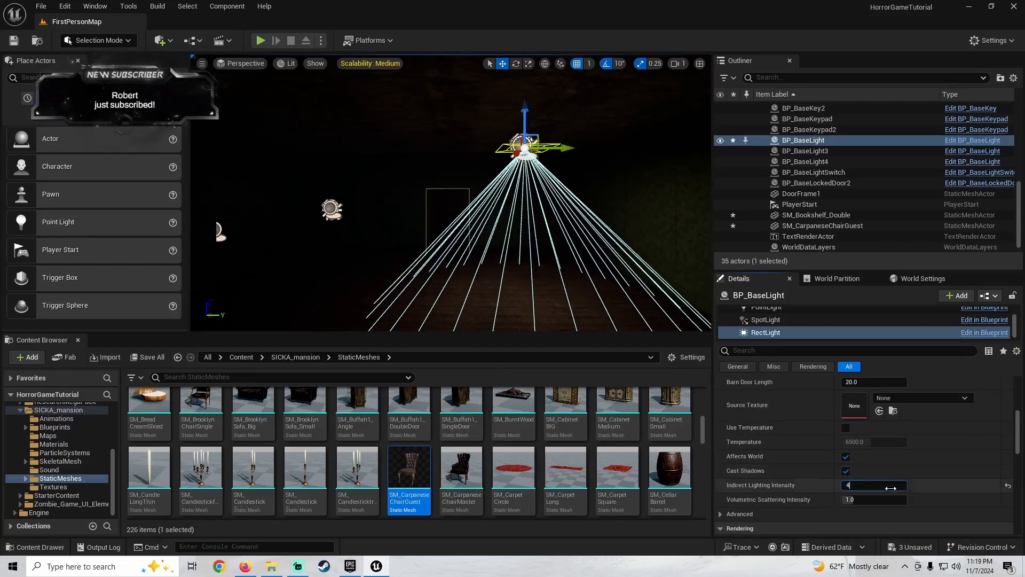
Hide BP_BaseLight in the level viewport and look around the room without it
left_click_drag(570, 147, 353, 148, "alt")
key("h")
right_click_drag(491, 221, 416, 235)
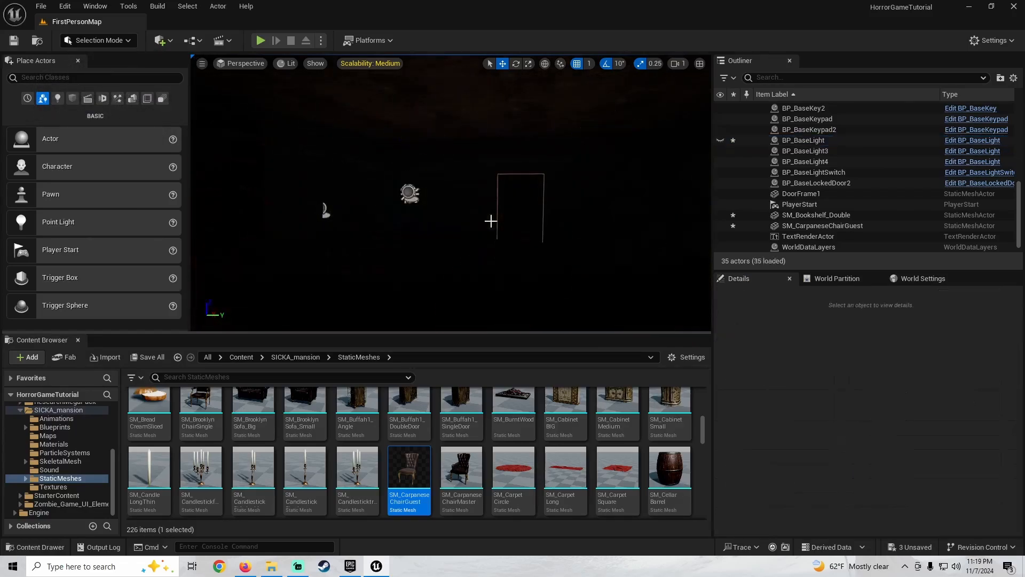
Unhide the hidden actors and delete the RectLight1 component from BP_BaseLight
key("ctrl+h")
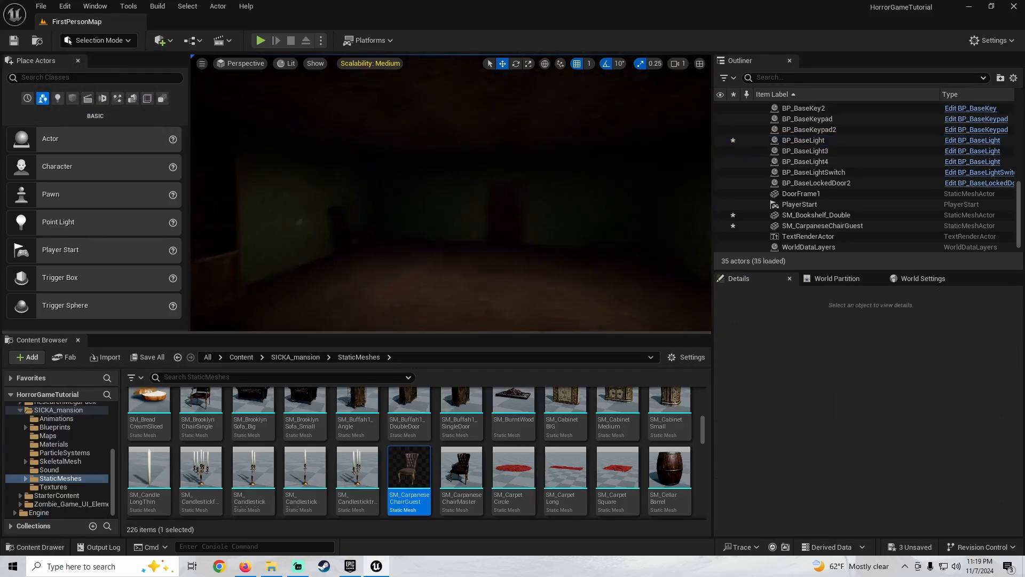
left_click(570, 143)
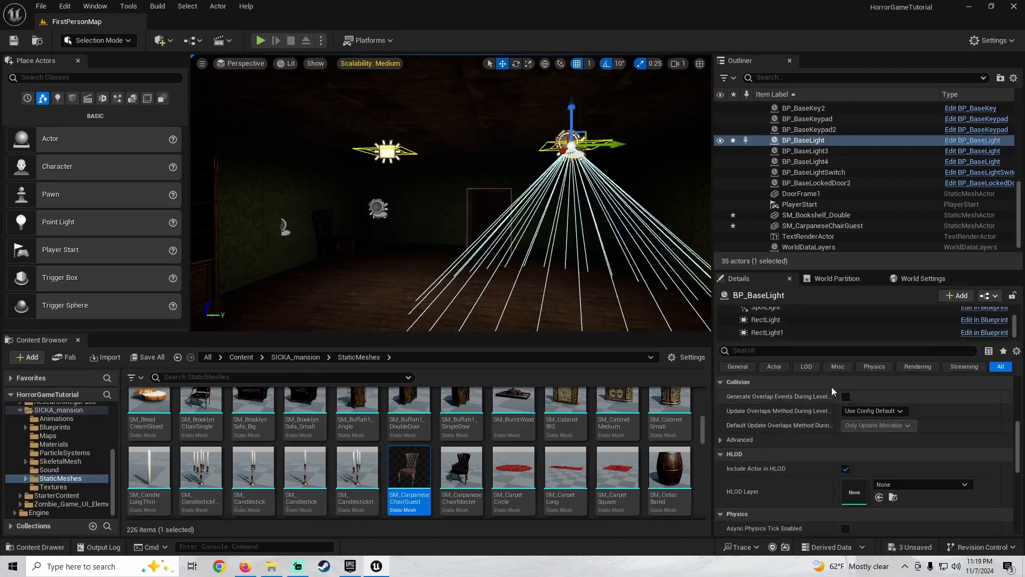
left_click(785, 333)
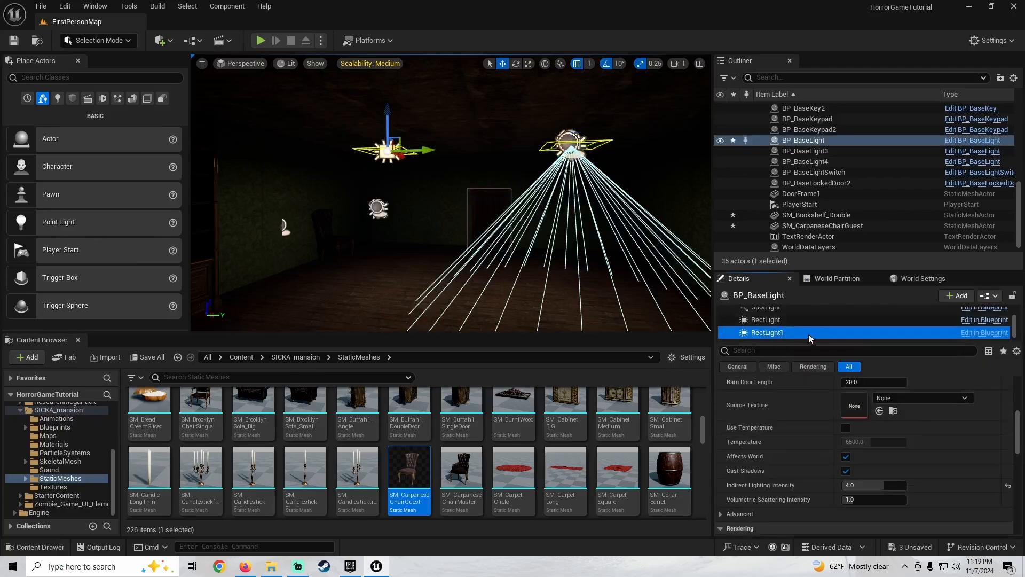
key("Delete")
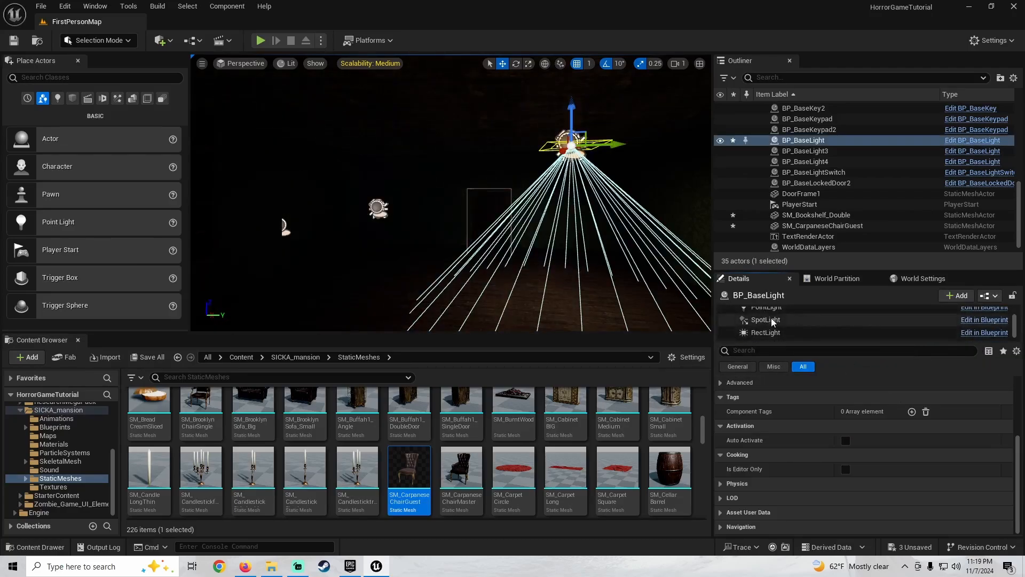
Duplicate the whole BP_BaseLight along the Y axis to the other side of the ceiling, and check the room in game view
left_click(785, 333)
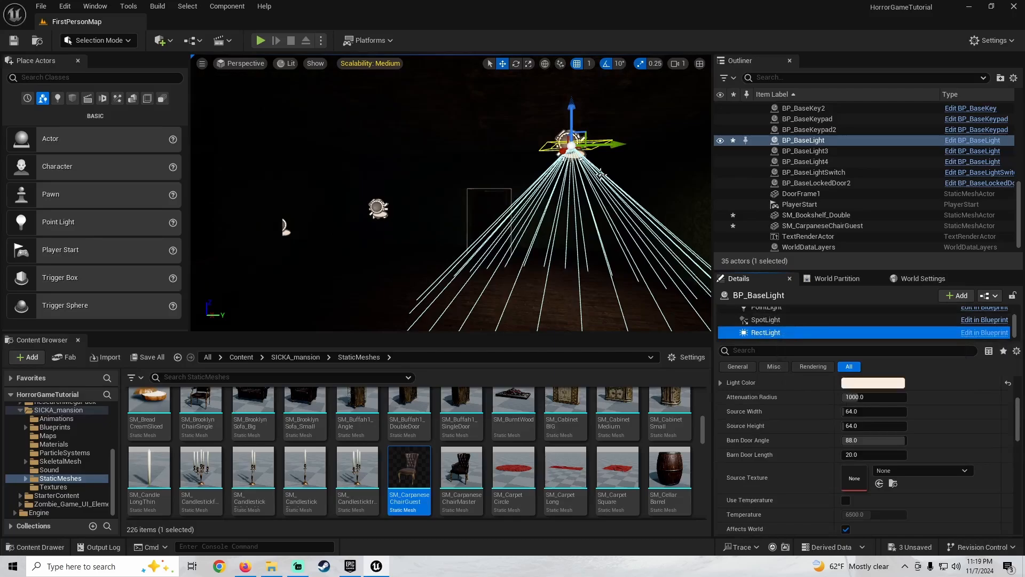
scroll(785, 315, "up", 5)
left_click(767, 312)
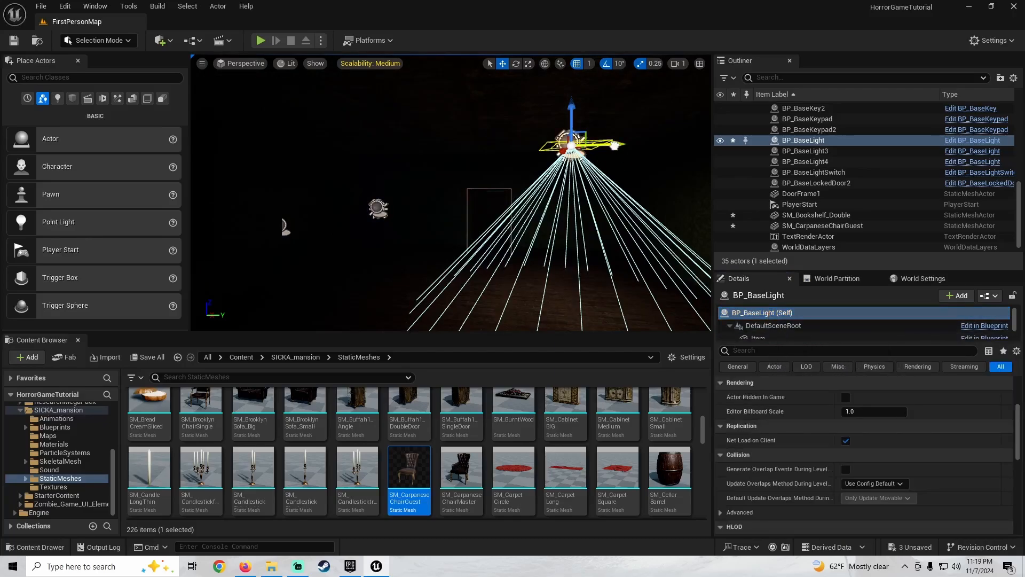
left_click_drag(614, 144, 435, 184, "alt")
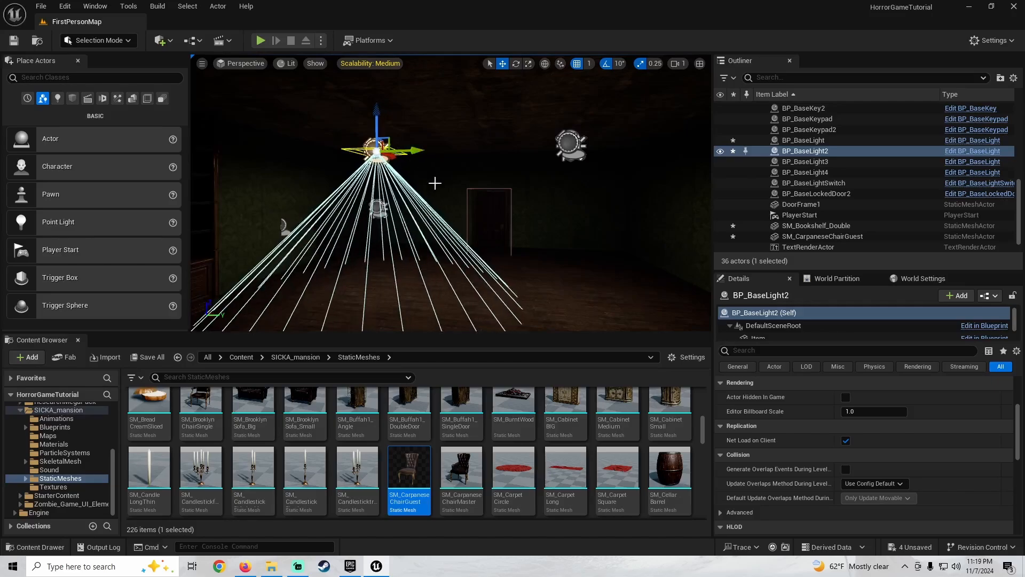
key("g")
right_click_drag(435, 183, 553, 197)
key("g")
key("s")
key("w")
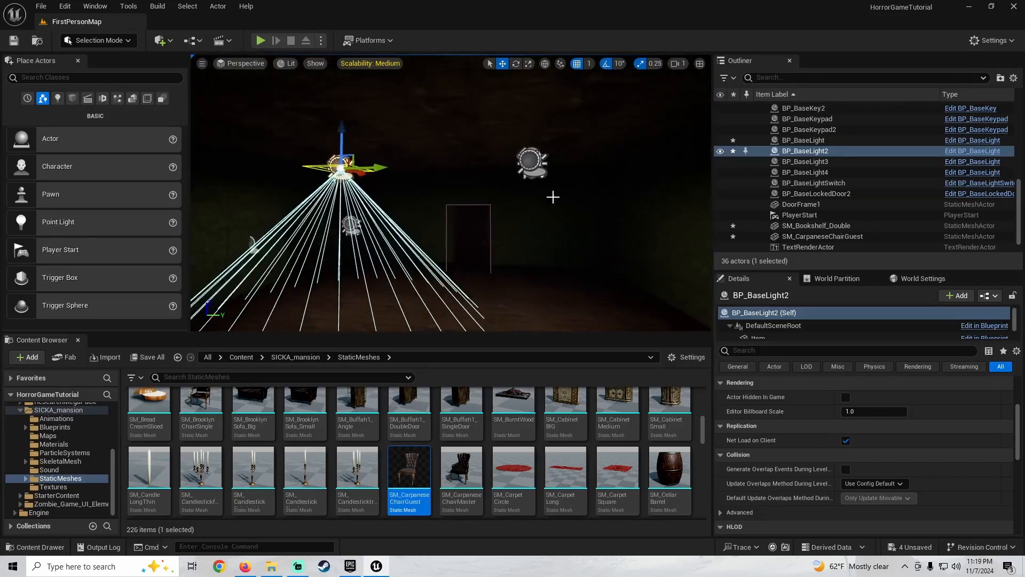
Move the original BP_BaseLight along Y, farther from its duplicate, and check the floor in game view
left_click(532, 162)
left_click_drag(572, 165, 606, 165)
key("g")
right_click_drag(516, 186, 524, 271)
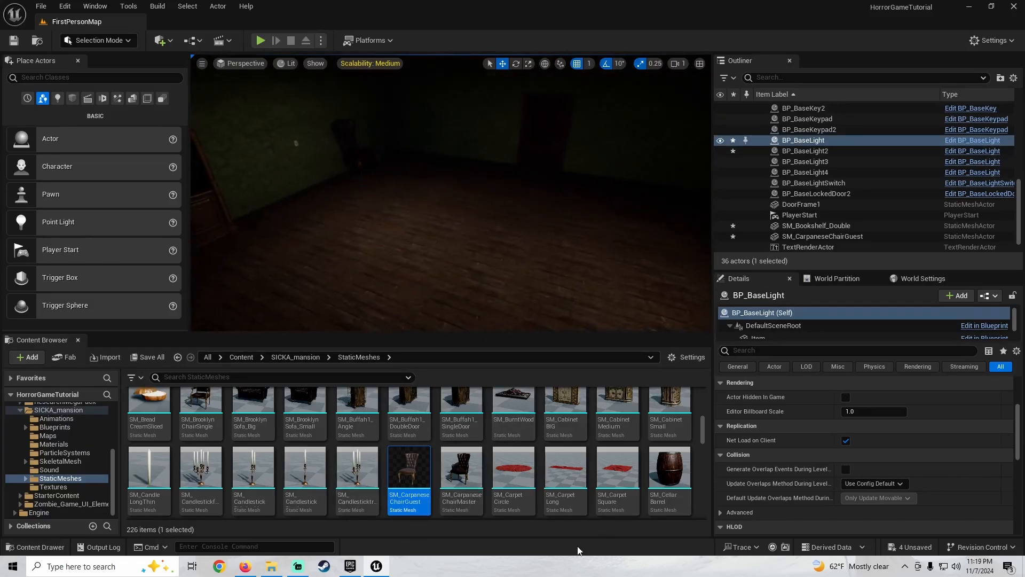
Try the SM_CarpetCircle and SM_CarpetLong meshes on the room's floor, deleting each one
scroll(519, 489, "down", 1)
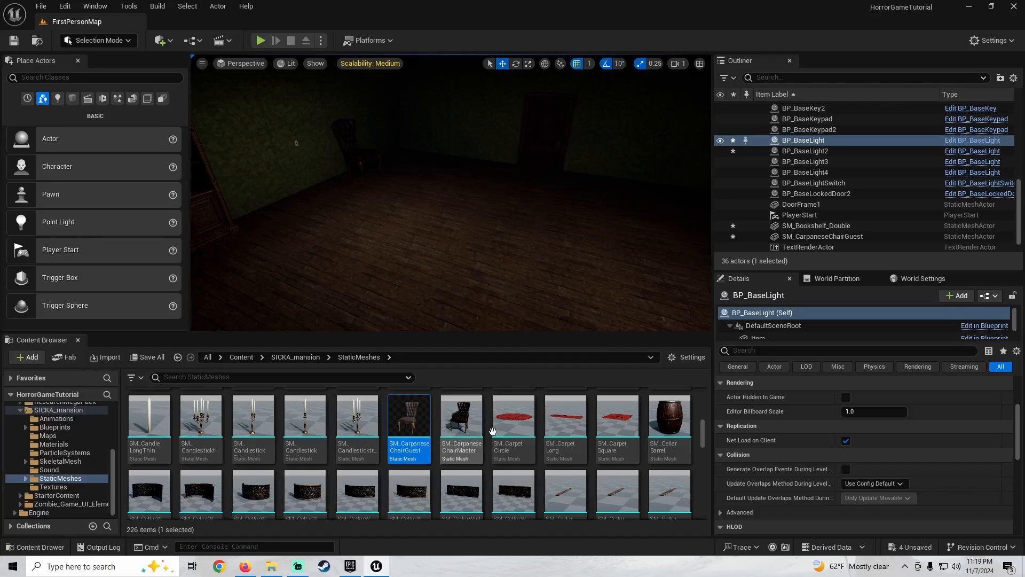
left_click_drag(492, 431, 464, 208)
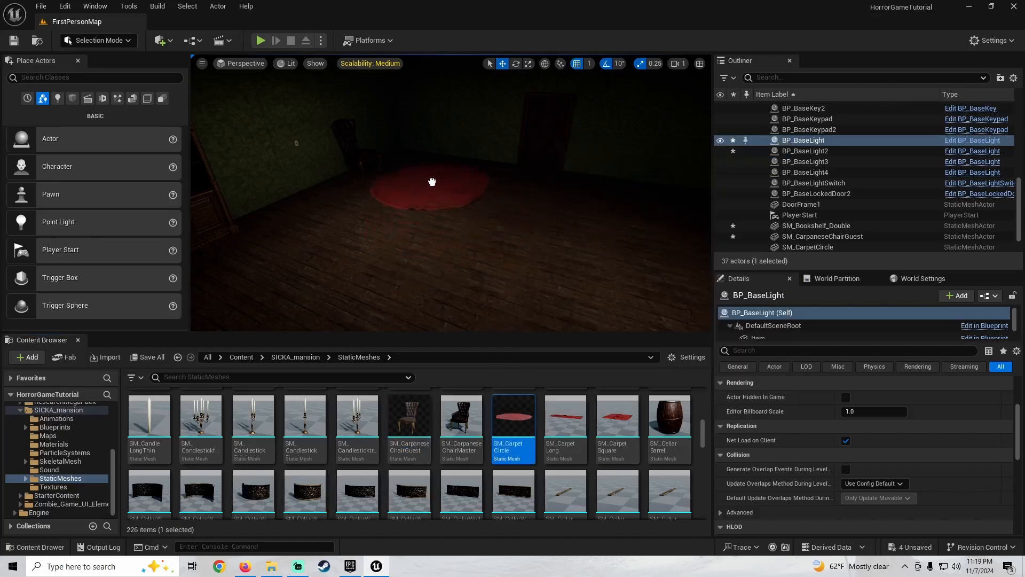
left_click(526, 196)
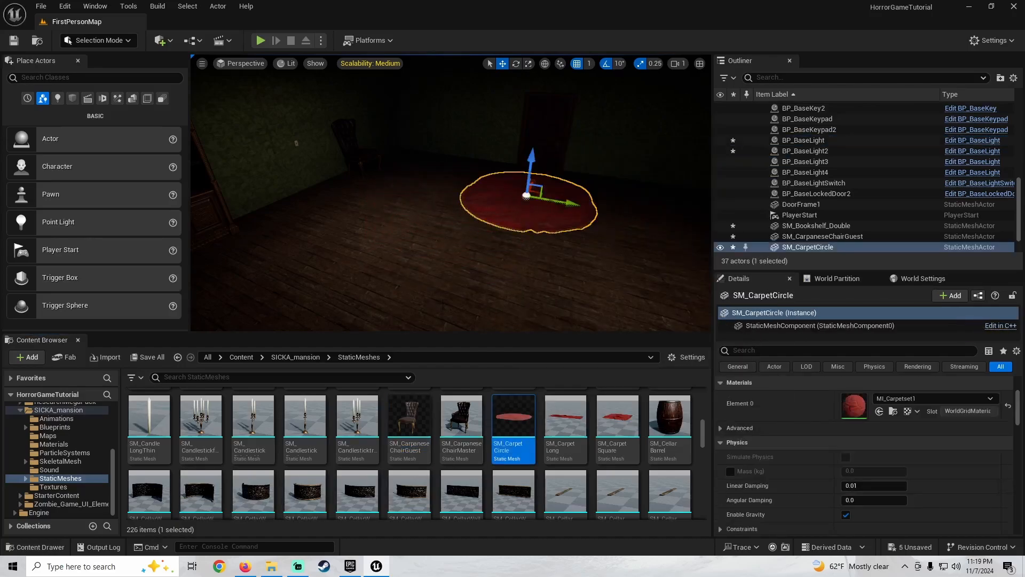
key("f")
key("Delete")
left_click_drag(566, 419, 453, 245)
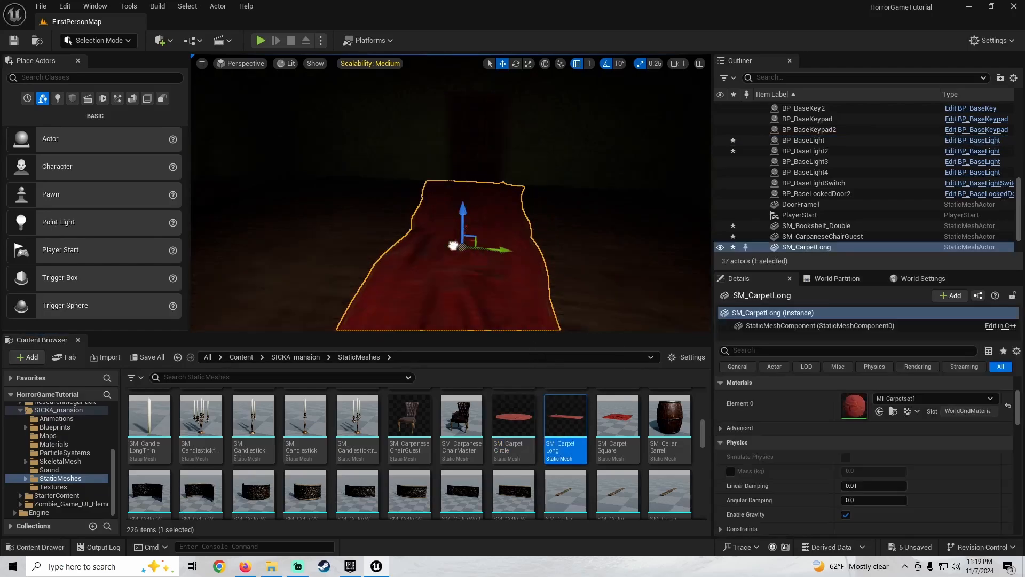
mouse_move(453, 245)
right_mouse_down()
mouse_move(384, 256)
mouse_move(443, 247)
mouse_move(469, 229)
mouse_move(422, 232)
mouse_move(459, 239)
mouse_move(450, 240)
right_mouse_up()
key("Delete")
Place the SM_CarpetSquare mesh on the floor near the chair and adjust its position
left_click_drag(599, 426, 399, 227)
right_click_drag(399, 227, 473, 221)
left_click_drag(474, 206, 494, 203)
right_click_drag(494, 203, 560, 176)
right_click_drag(494, 203, 460, 224)
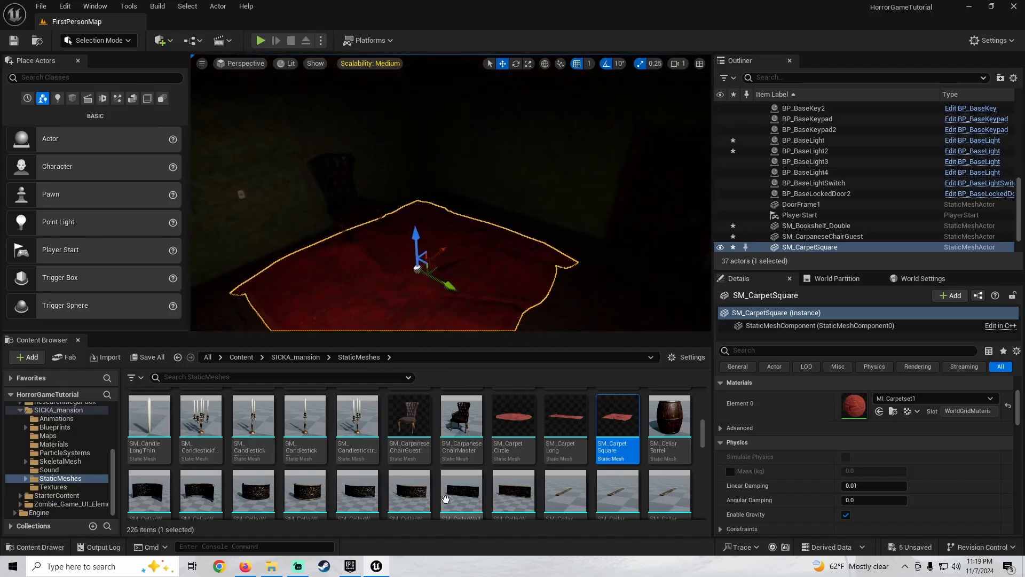
Search the static meshes for "table", place SM_DinnerTable on the square carpet and nudge it along Y
scroll(410, 475, "down", 5)
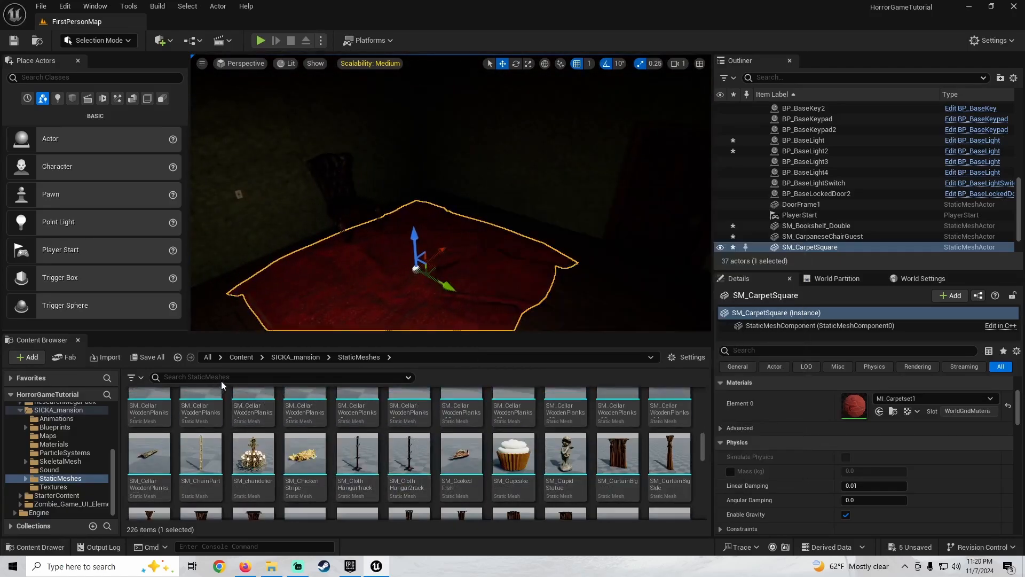
key("BackSpace")
key("BackSpace")
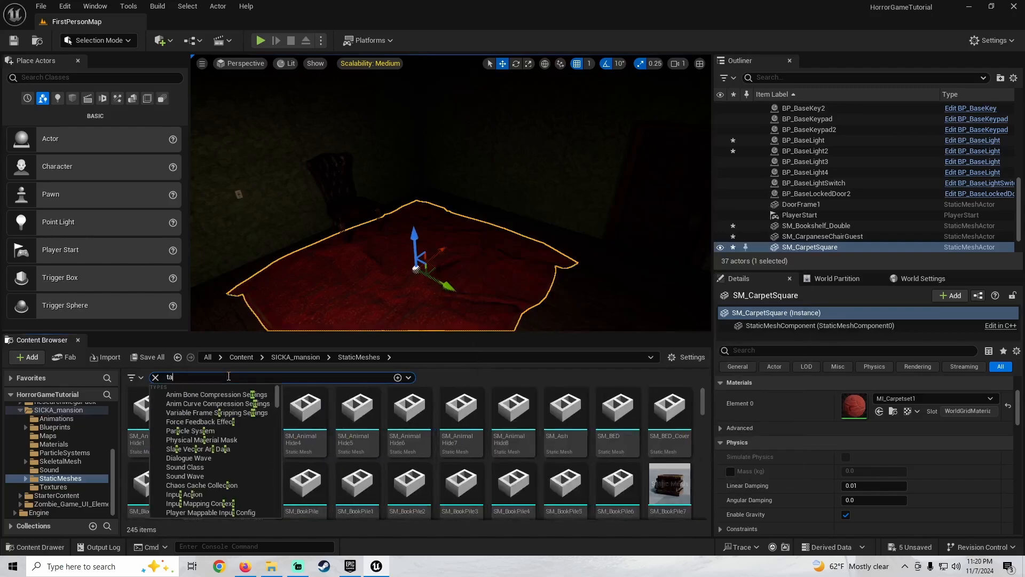
type("able")
left_click(365, 446)
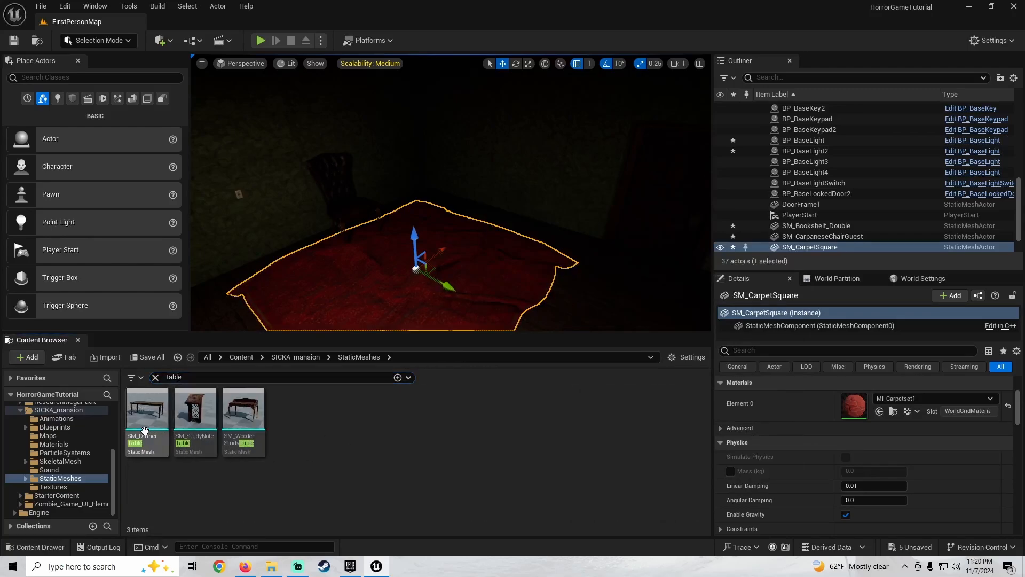
left_click_drag(144, 430, 427, 272)
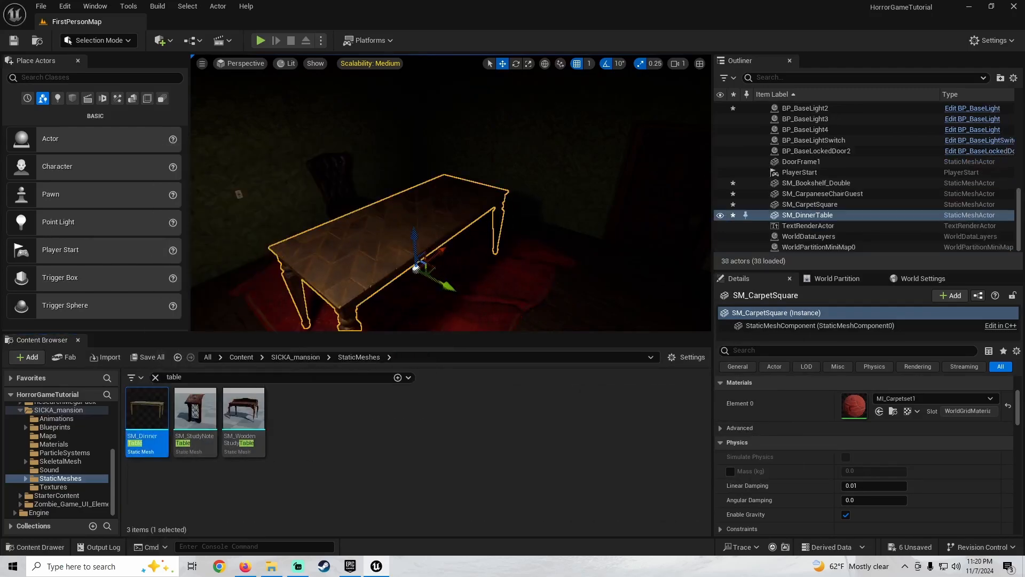
right_click_drag(427, 273, 374, 250)
right_click_drag(566, 294, 483, 286)
left_click_drag(496, 282, 491, 282)
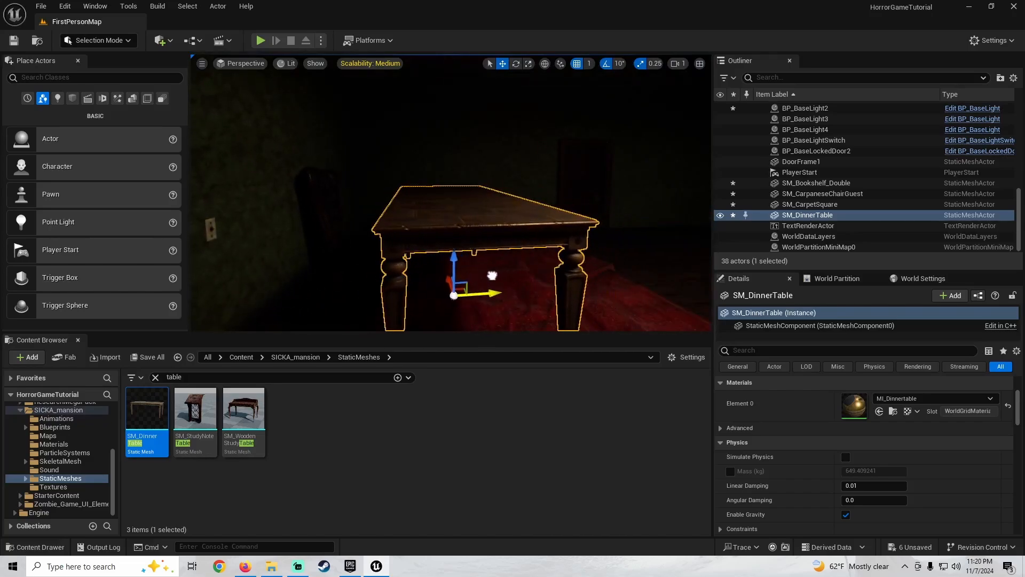
Playtest the level, walking up to the dinner table to judge its size, and end the session
right_click_drag(490, 282, 416, 259)
key("g")
key("g")
left_click(261, 41)
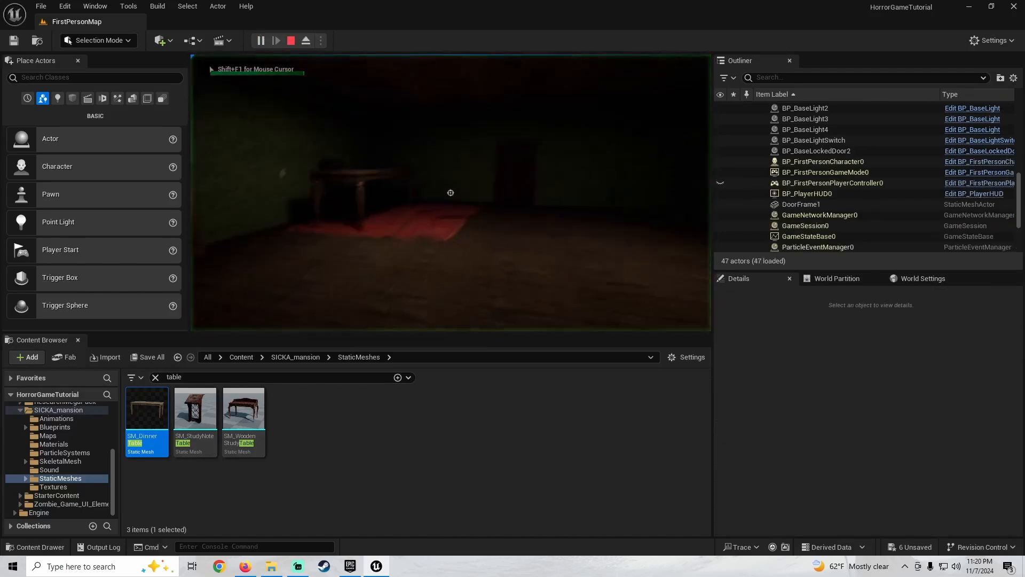
key("w")
key("d")
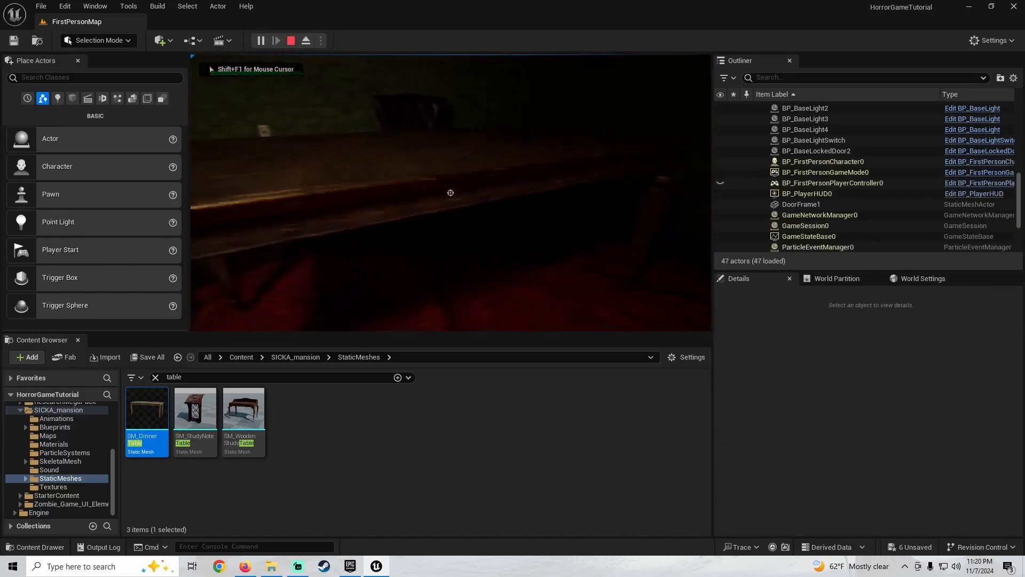
key("Escape")
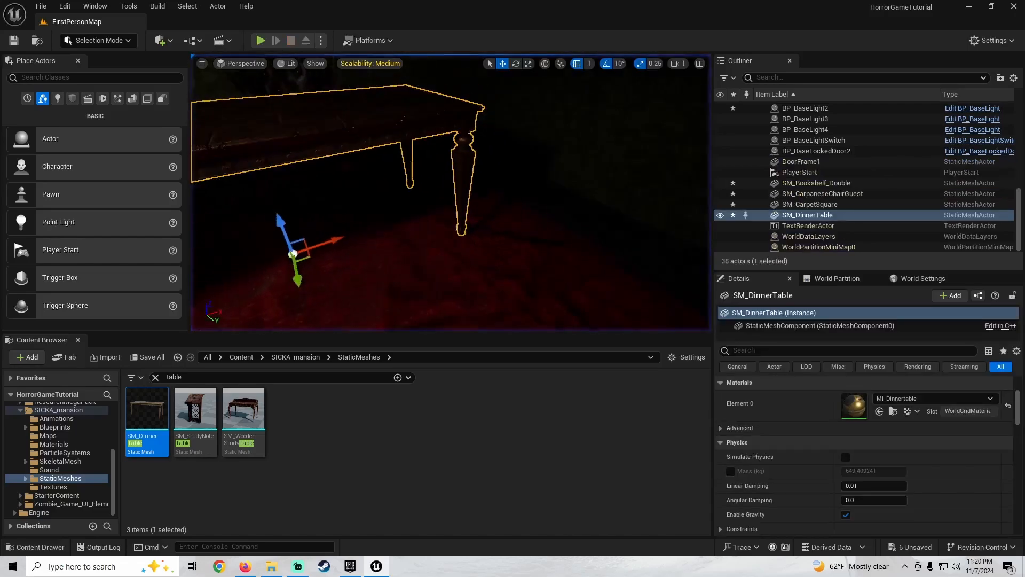
Scale SM_DinnerTable uniformly to 0.7
key("s")
right_click_drag(295, 242, 352, 289)
key("f")
scroll(729, 464, "up", 5)
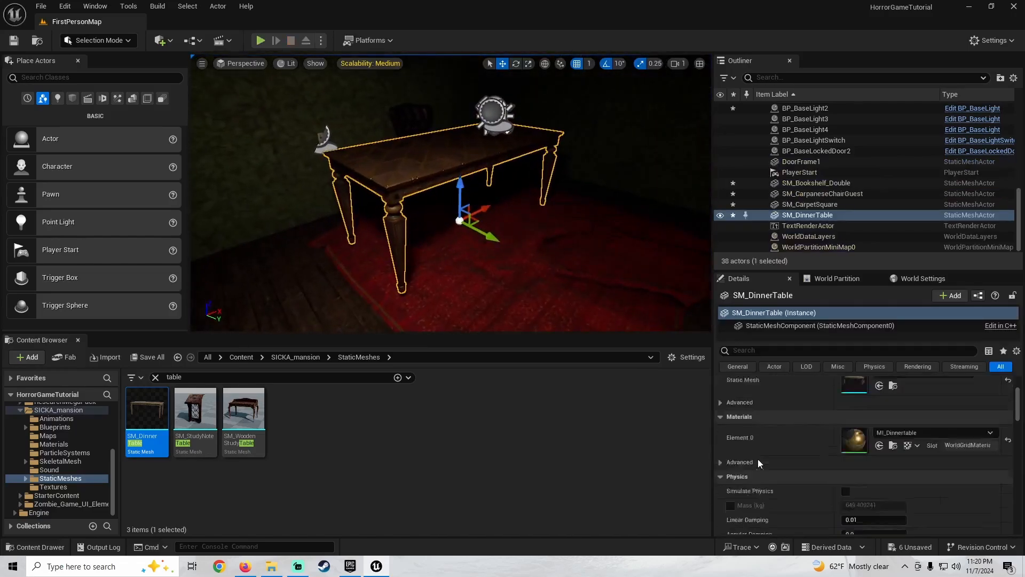
left_click(780, 425)
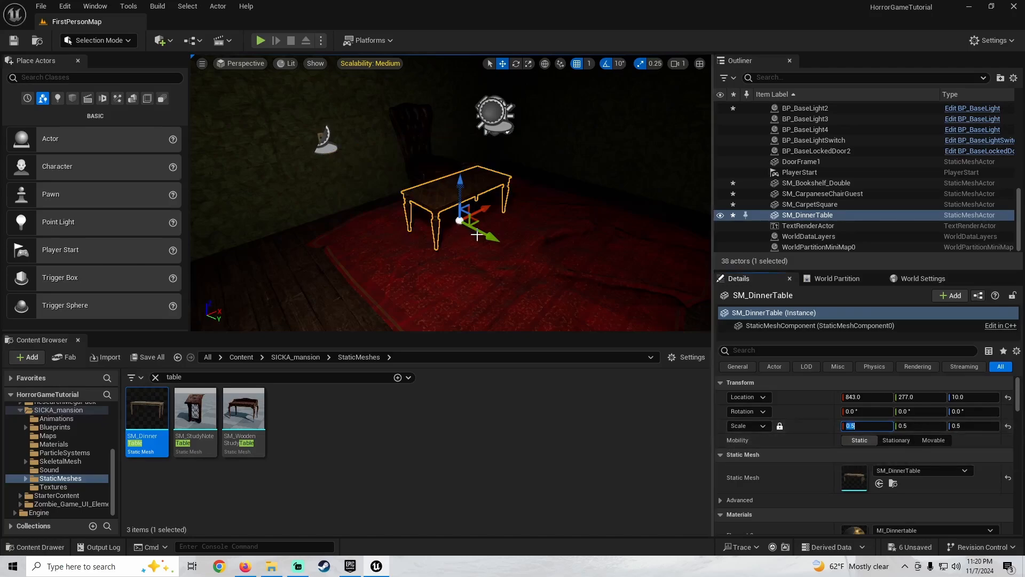
type("0.7")
key("Return")
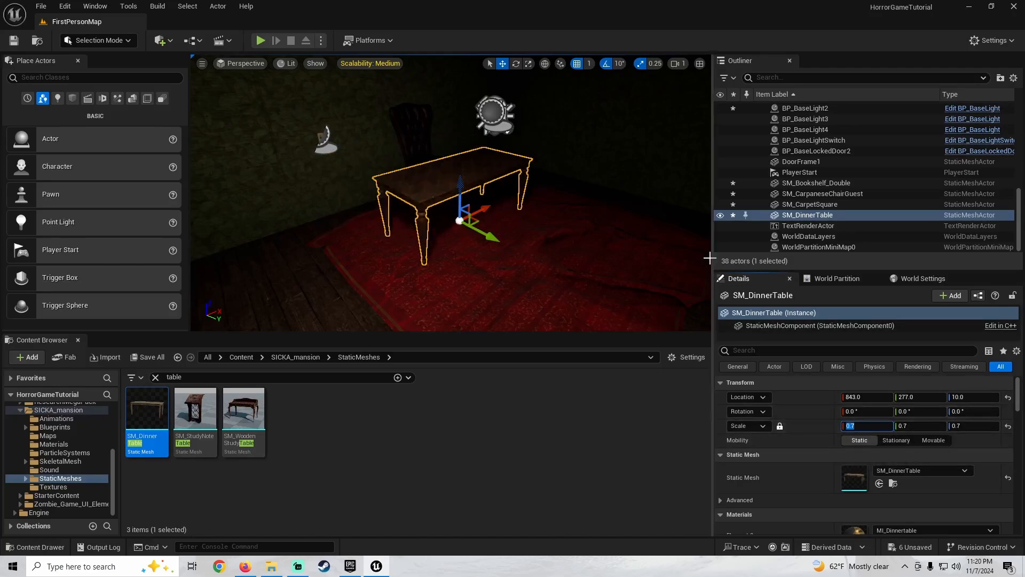
Move the dinner table along the X axis and check its placement on the carpet in game view
right_click_drag(470, 201, 449, 254)
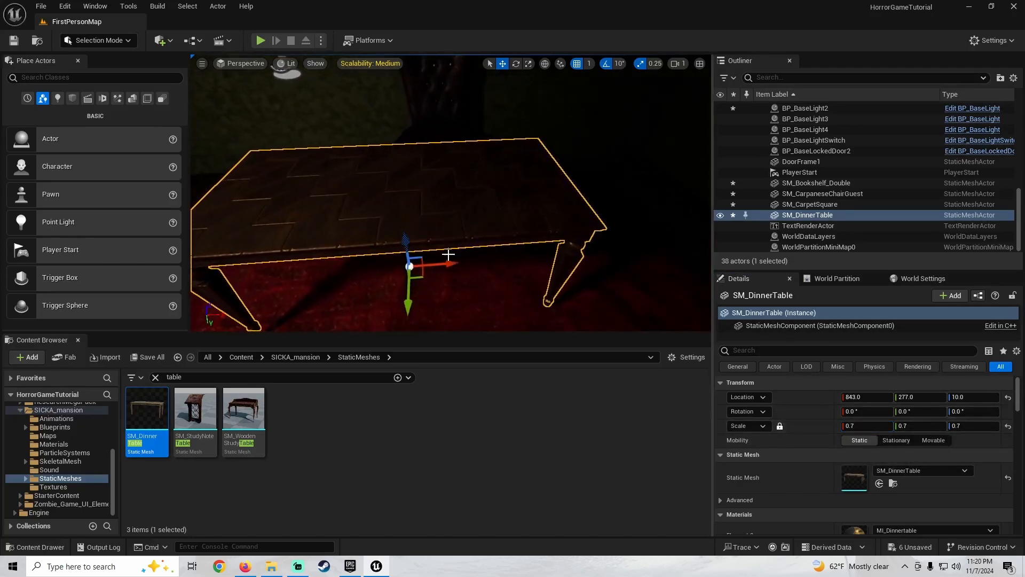
left_click_drag(448, 261, 511, 231)
right_click_drag(511, 231, 558, 289)
key("s")
key("g")
right_click_drag(504, 245, 434, 227)
key("w")
Open the square carpet's MI_Carpetset1 material instance and examine its scalar, static switch and texture parameters
left_click(465, 257)
key("f")
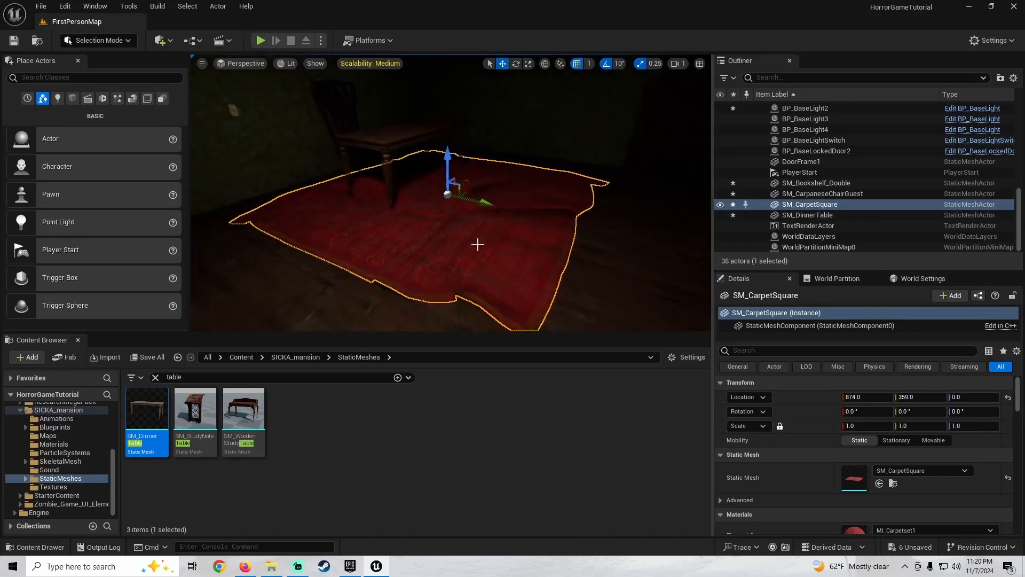
scroll(789, 468, "down", 3)
double_click(843, 484)
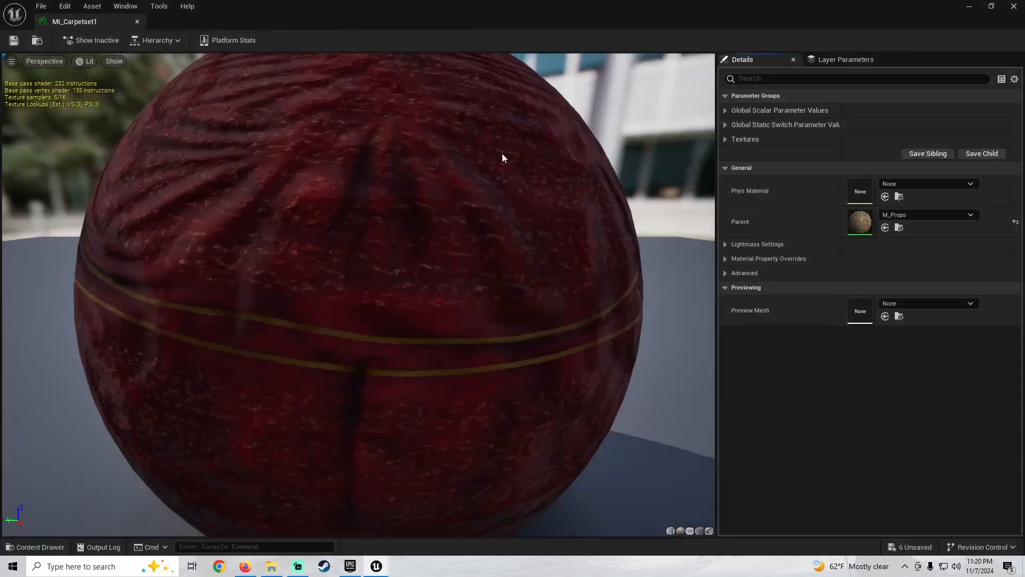
left_click(726, 111)
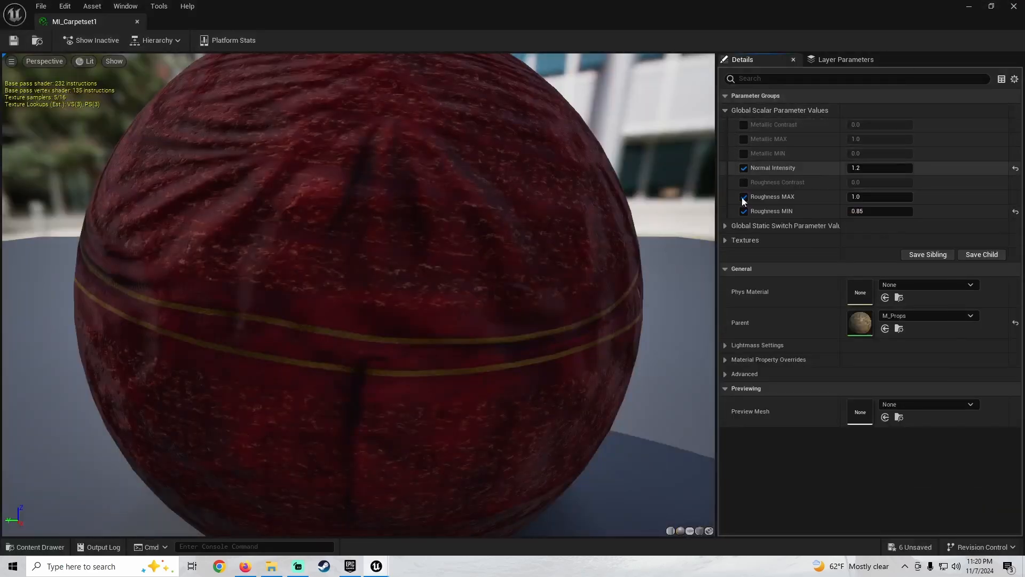
left_click(726, 225)
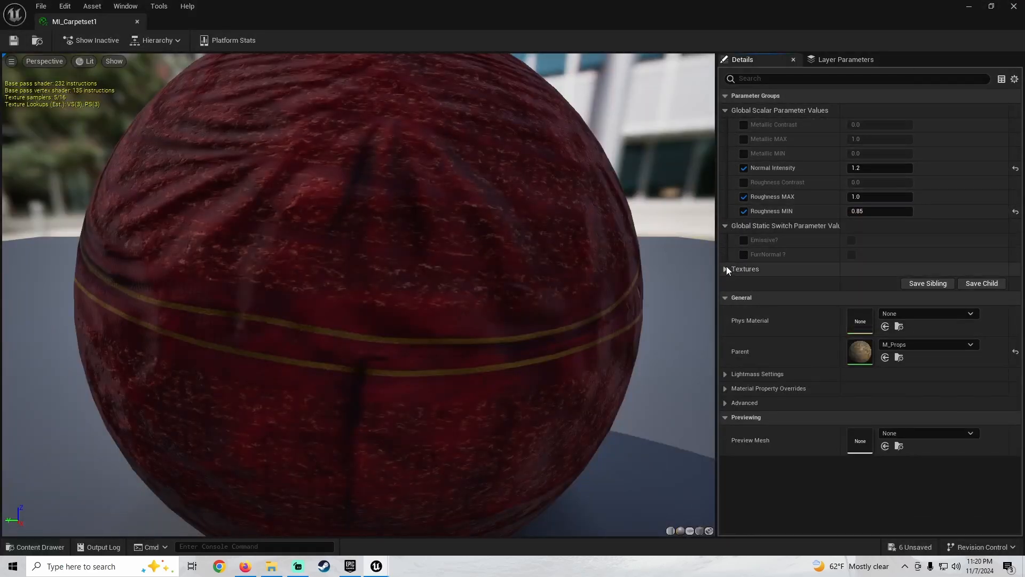
left_click(726, 269)
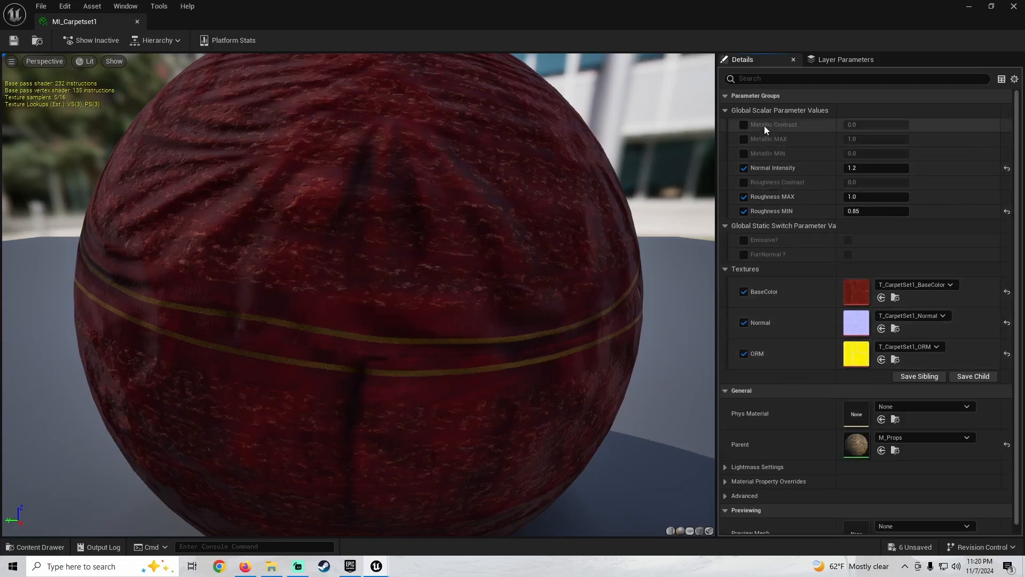
Open the parent material M_Props and move its BaseColor texture node farther from the material output
double_click(856, 443)
scroll(454, 272, "down", 4)
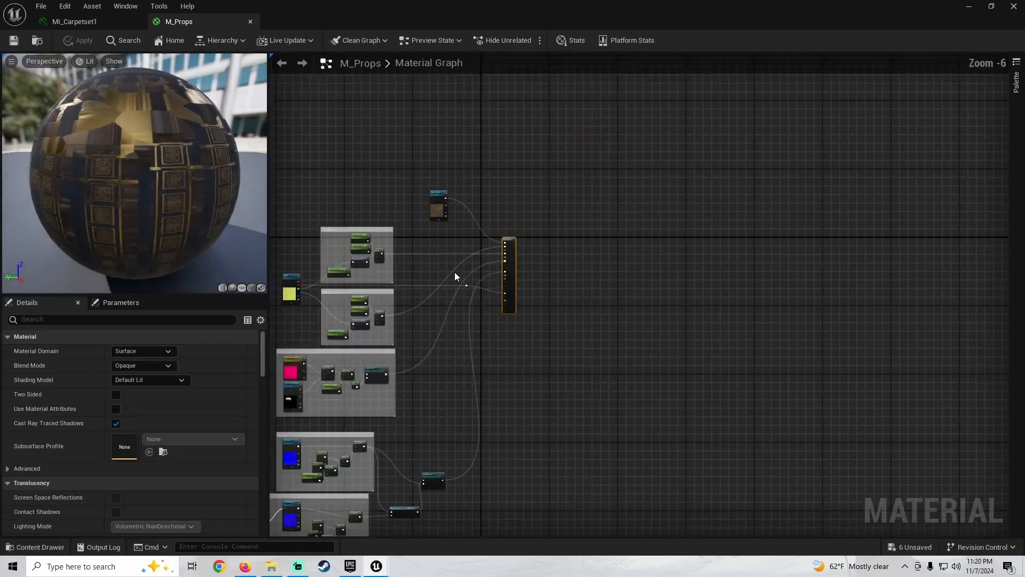
scroll(464, 245, "up", 4)
scroll(445, 207, "up", 4)
right_click_drag(445, 207, 567, 235)
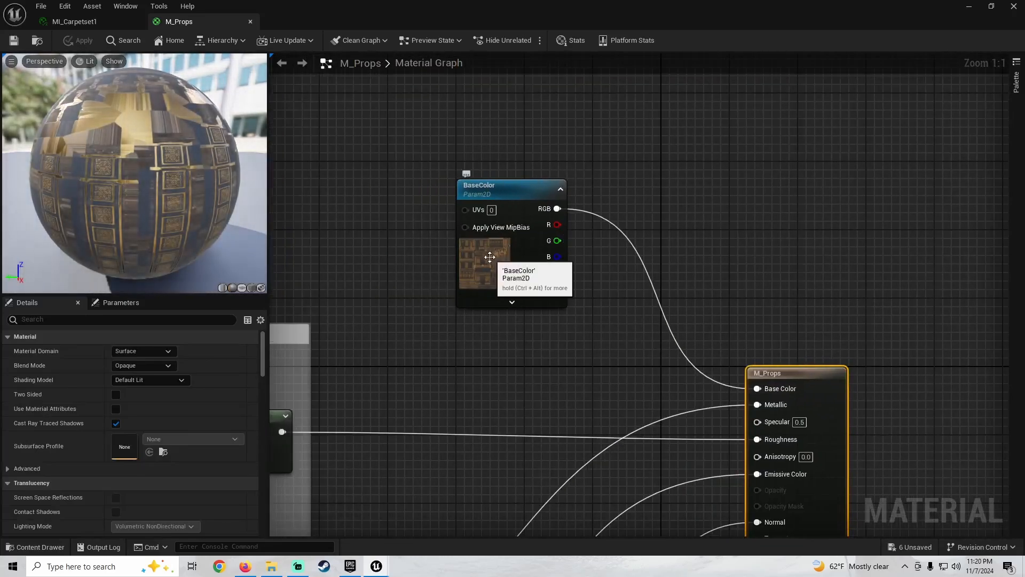
left_click_drag(490, 255, 358, 176)
Add a Multiply node to the M_Props graph and connect BaseColor's RGB output to its B input
right_click_drag(493, 245, 487, 314)
scroll(488, 357, "down", 2)
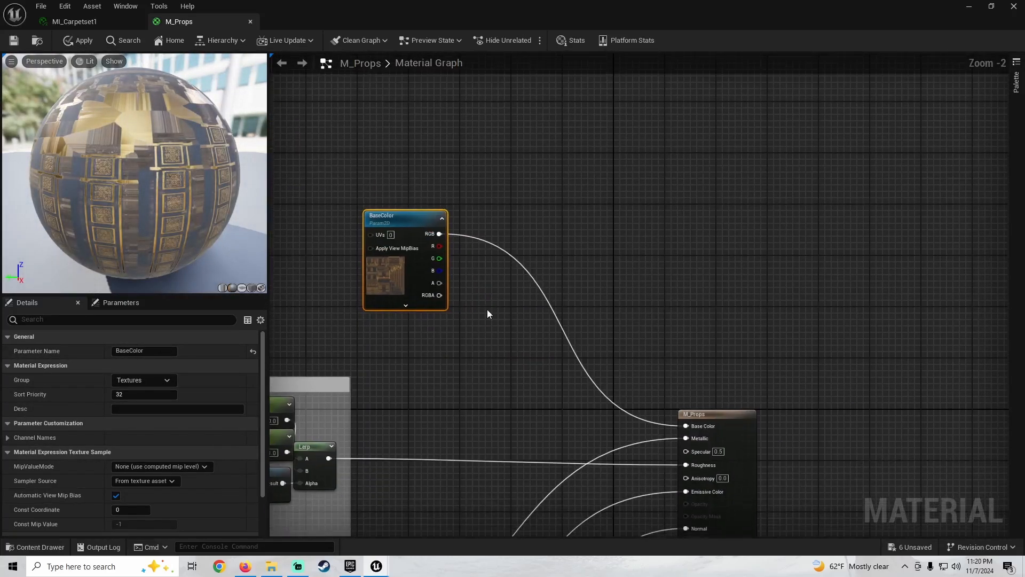
right_click(531, 235)
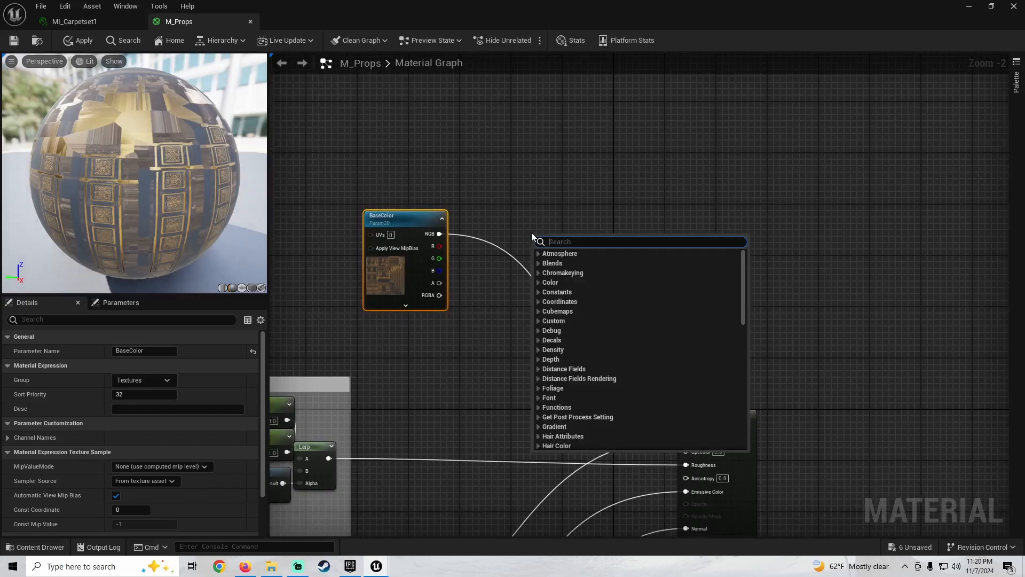
type("multipl")
key("Return")
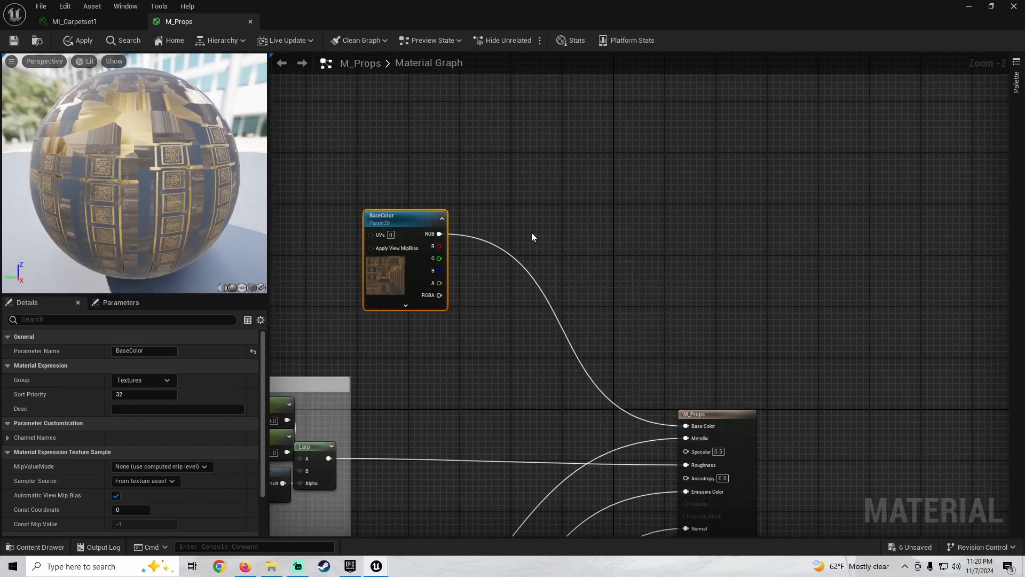
right_click_drag(486, 246, 462, 274)
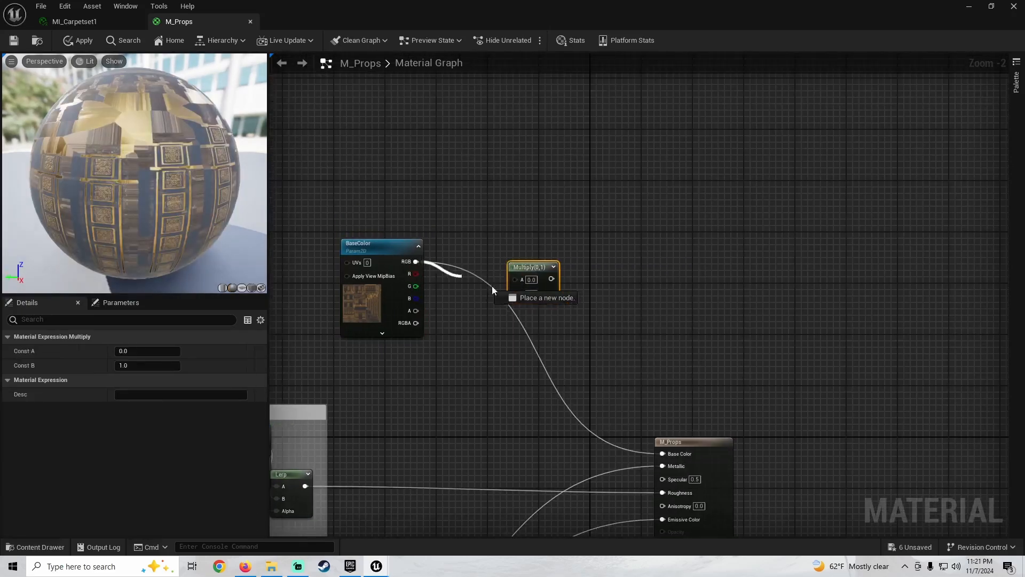
left_click_drag(524, 295, 523, 294)
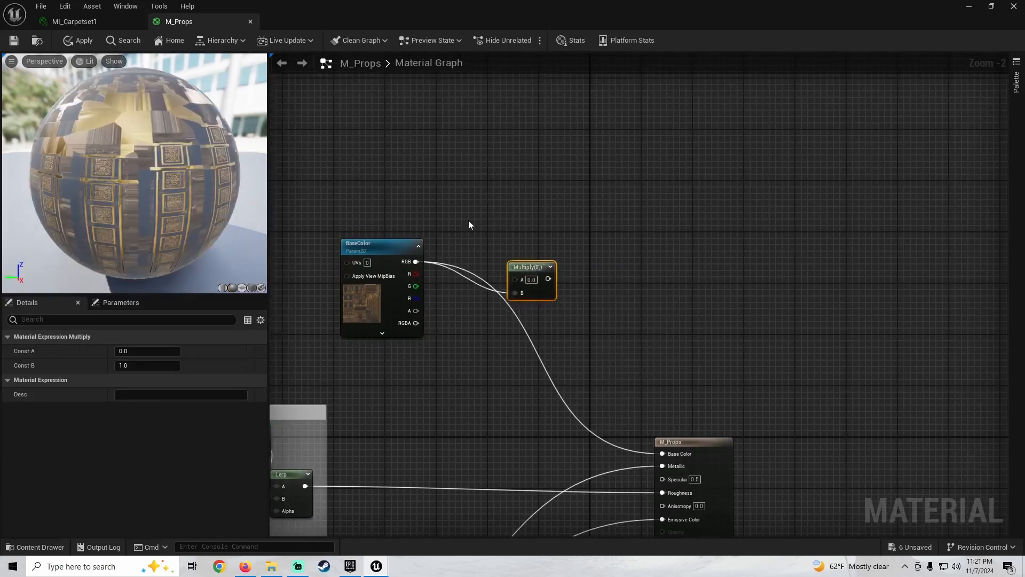
Add a vector parameter named Color near the BaseColor texture node
left_click(374, 172)
type("vvvvvvv")
key("BackSpace")
key("BackSpace")
key("BackSpace")
key("BackSpace")
key("BackSpace")
key("BackSpace")
key("BackSpace")
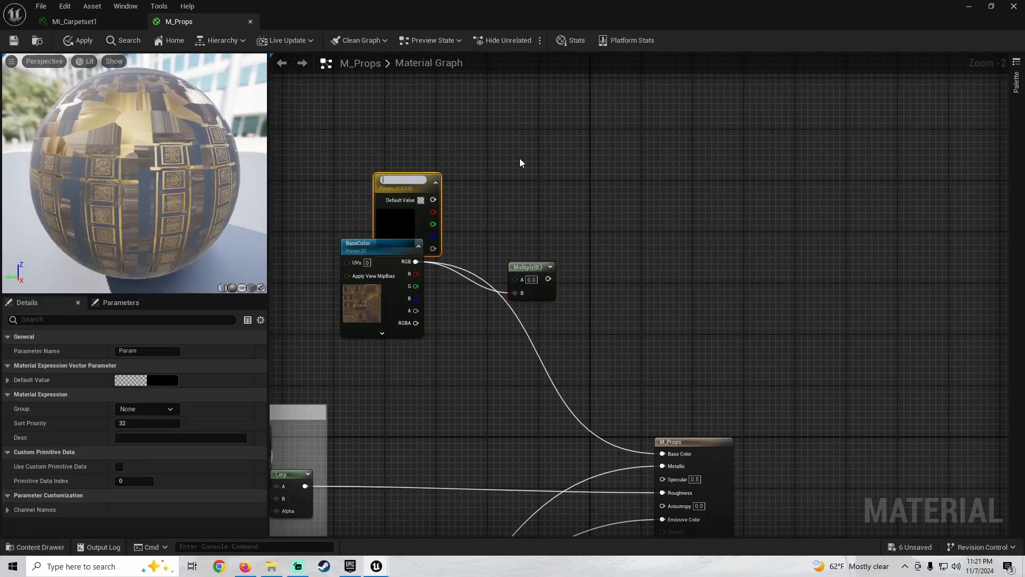
type("Color")
key("Return")
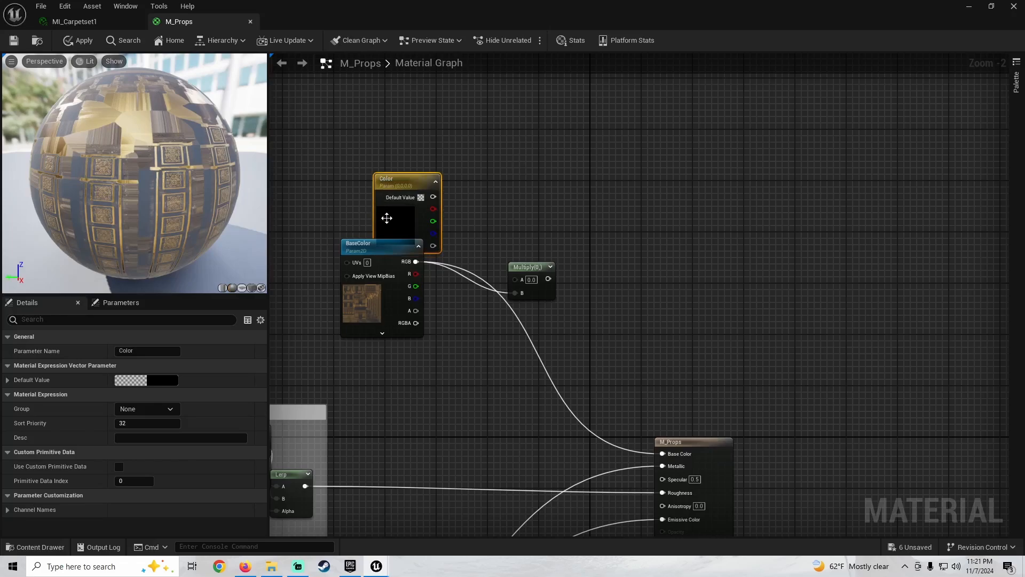
Place the Color parameter node above BaseColor and set its default value to white
left_click_drag(380, 229, 346, 193)
left_click(141, 380)
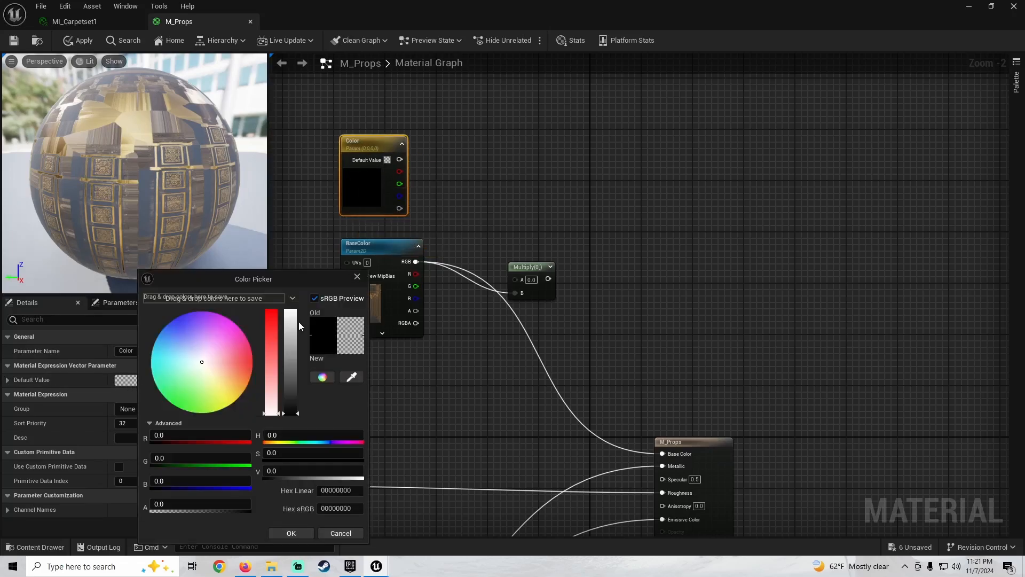
left_click_drag(299, 327, 297, 321)
left_click(289, 533)
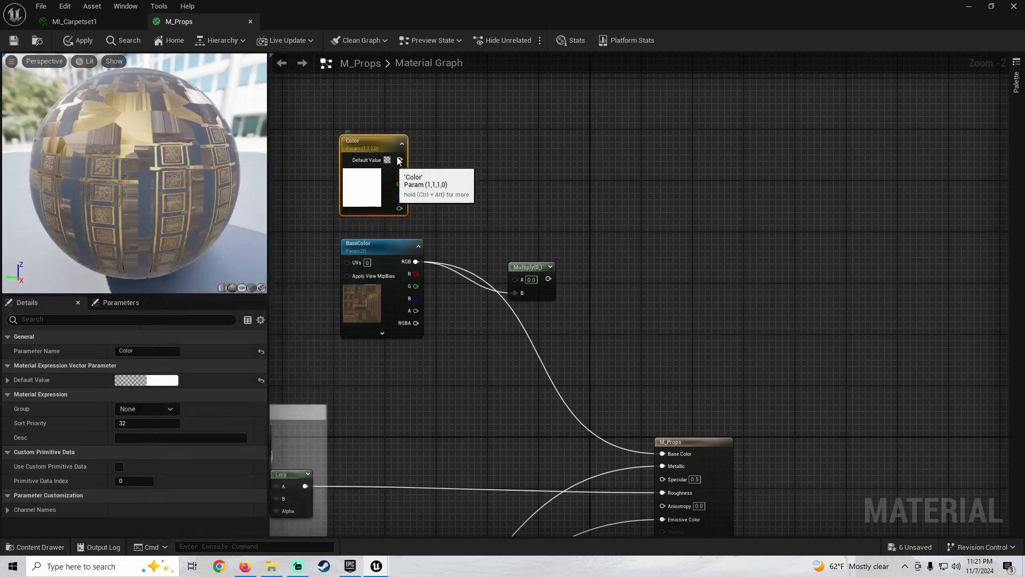
Connect Color to Multiply's A input and Multiply's output to Base Color, then apply, save and close M_Props
left_click_drag(518, 282, 519, 282)
right_click_drag(564, 305, 453, 231)
left_click_drag(427, 205, 561, 380)
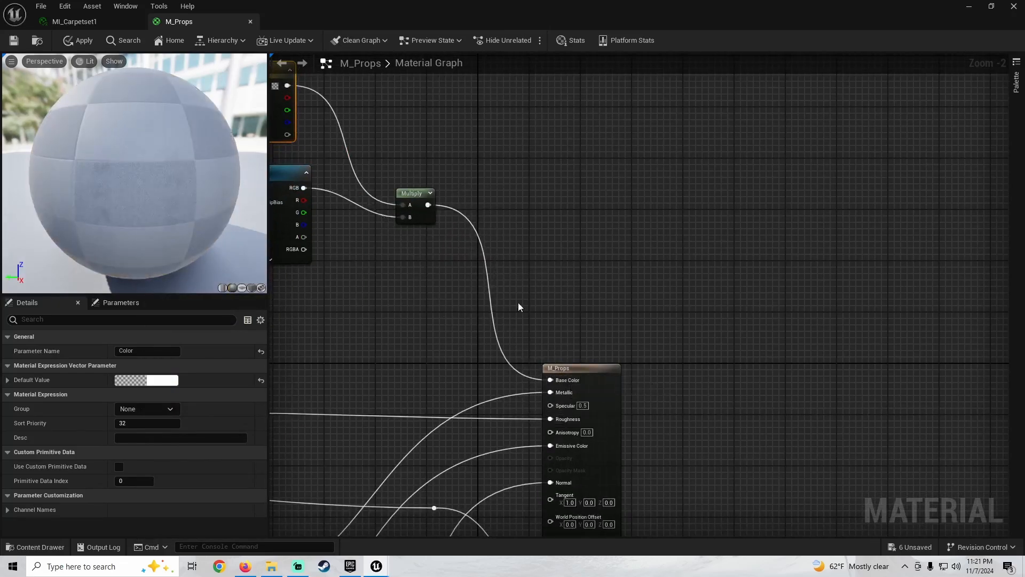
right_click_drag(506, 239, 639, 300)
left_click(80, 41)
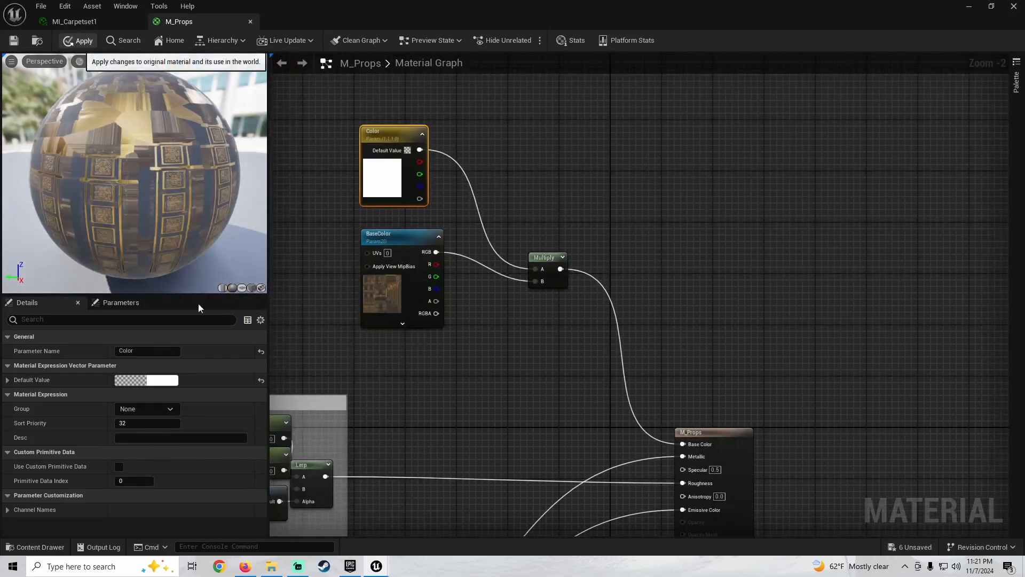
left_click(13, 40)
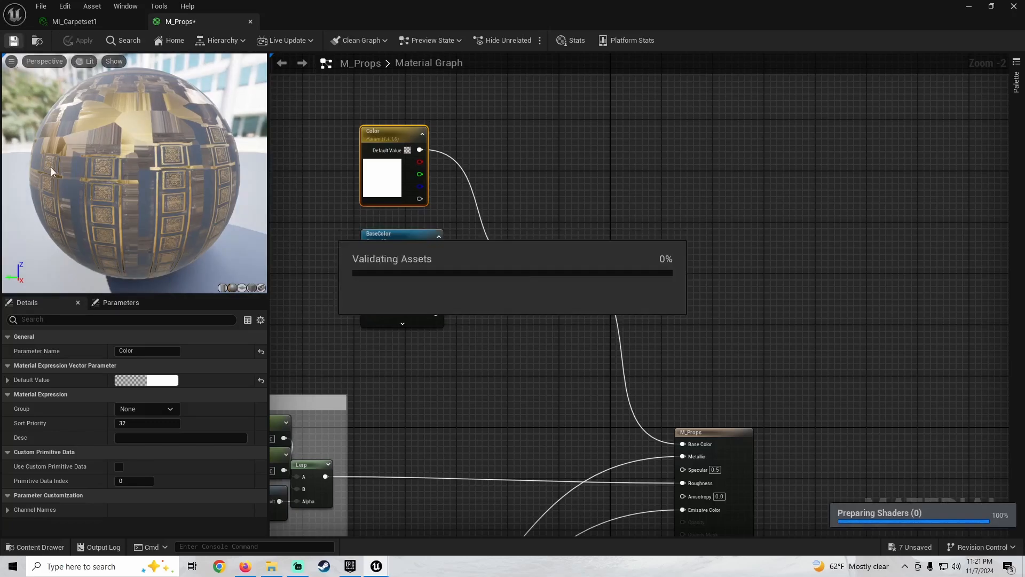
left_click(251, 22)
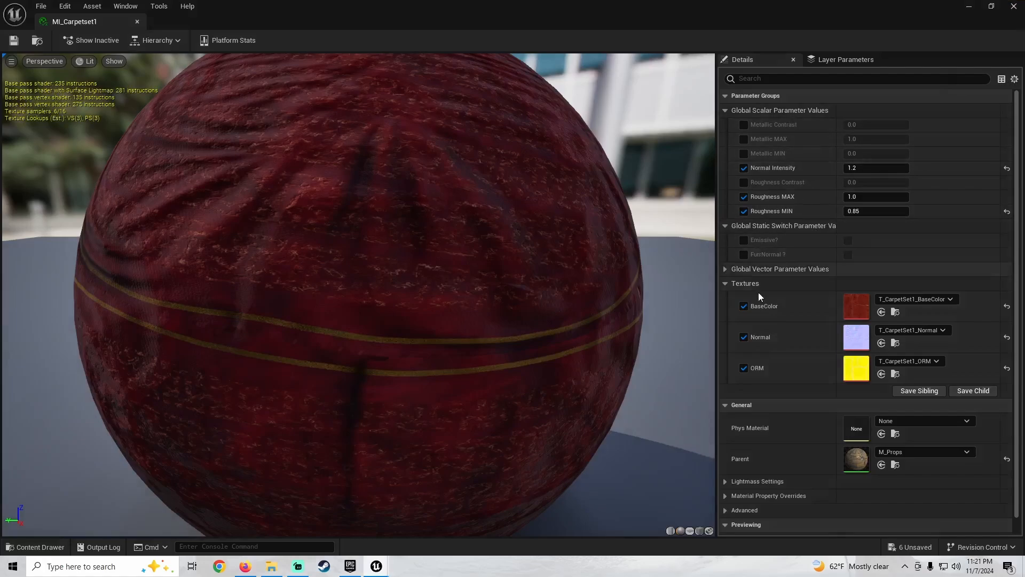
Enable the Color override in MI_Carpetset1 and arrange its editor window so the carpet stays in view
left_click(727, 269)
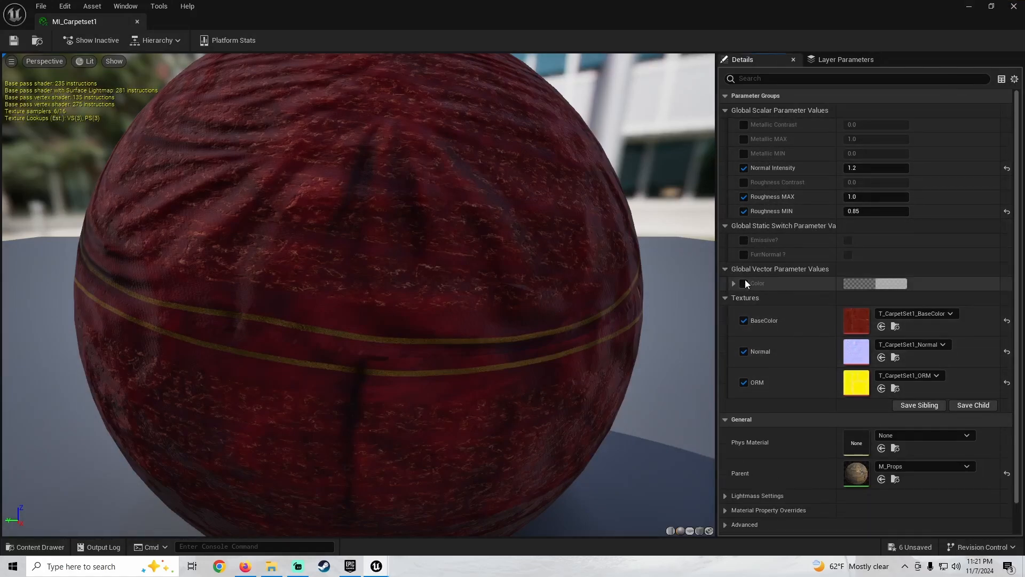
left_click(744, 283)
left_click(991, 6)
left_click_drag(555, 166, 364, 257)
scroll(453, 311, "down", 3)
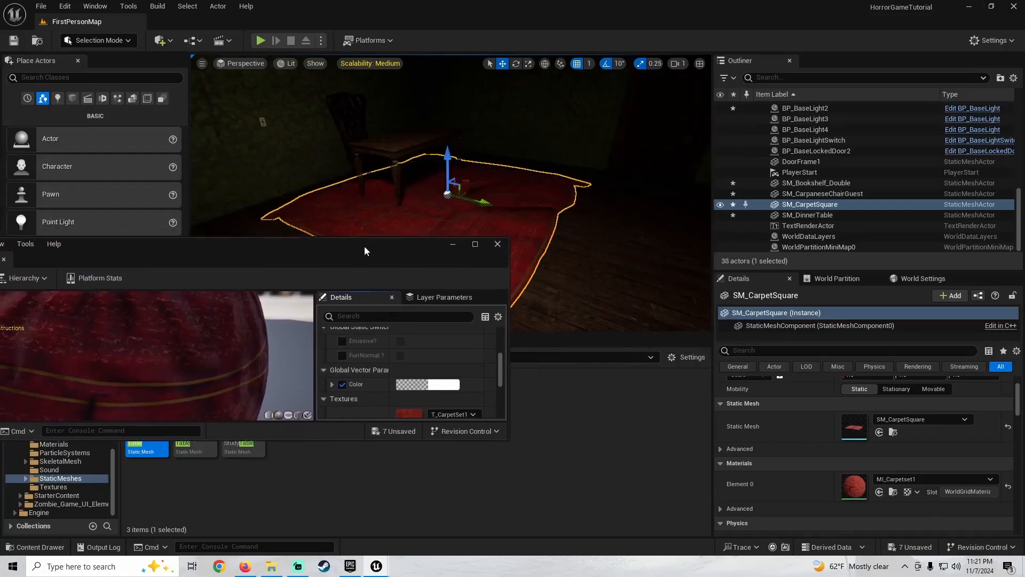
Darken MI_Carpetset1's Color to a grey of value 0.4375, checking the carpet in the room, and save and close the instance
left_click(418, 387)
left_click(569, 366)
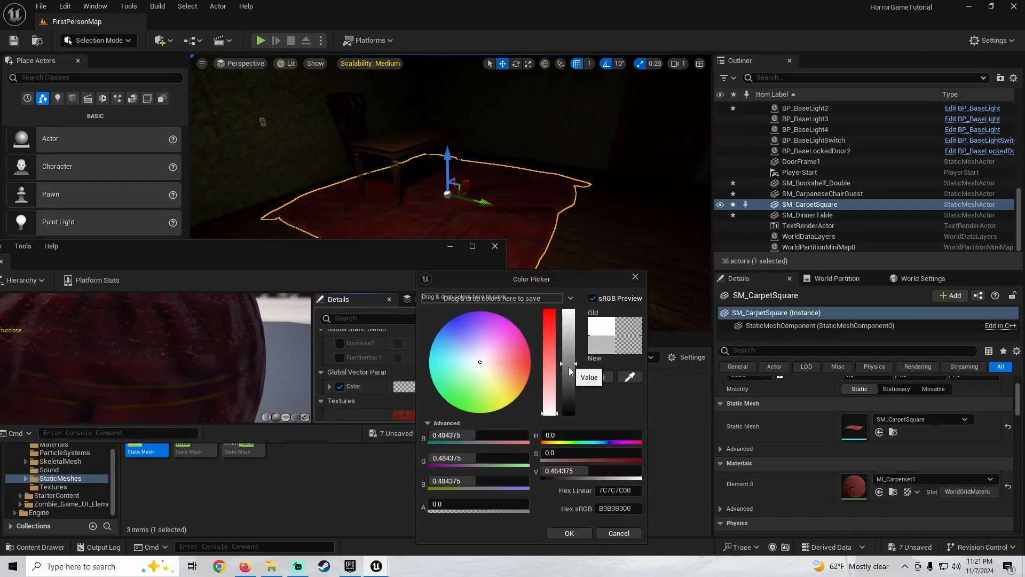
mouse_move(568, 239)
right_mouse_down()
mouse_move(574, 219)
mouse_move(529, 203)
mouse_move(577, 239)
right_mouse_up()
key("g")
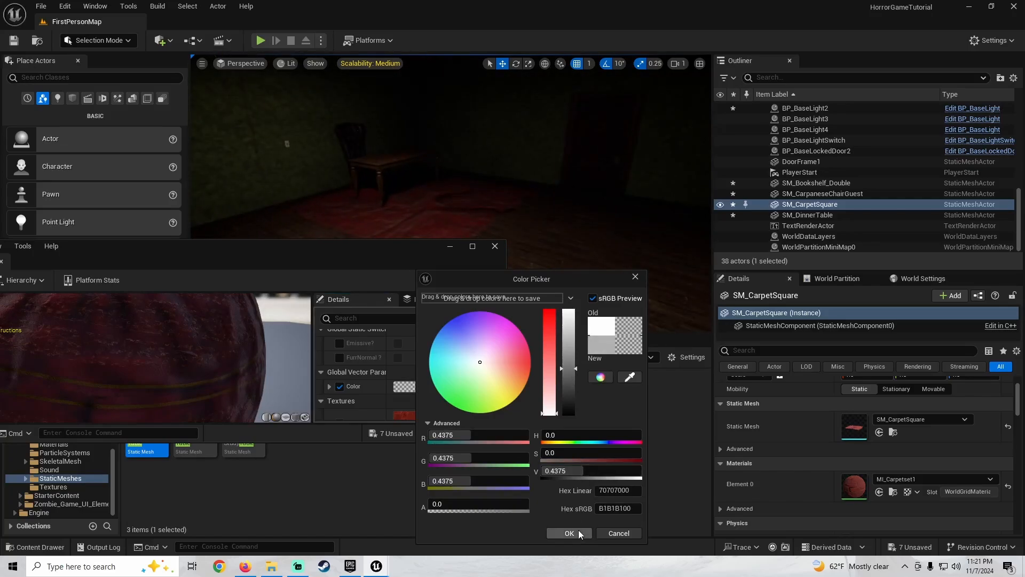
left_click(570, 533)
left_click_drag(344, 248, 545, 268)
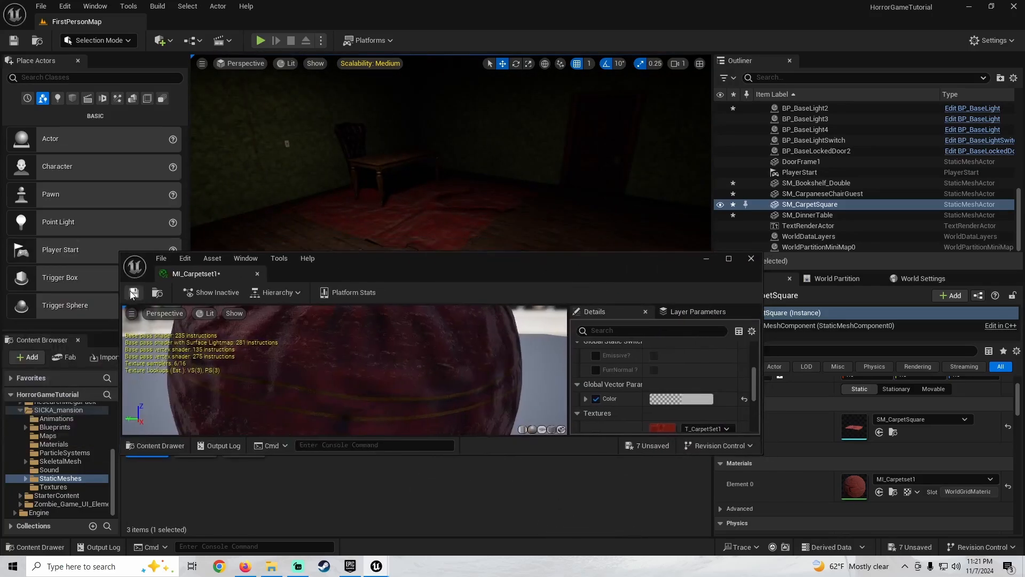
left_click(750, 259)
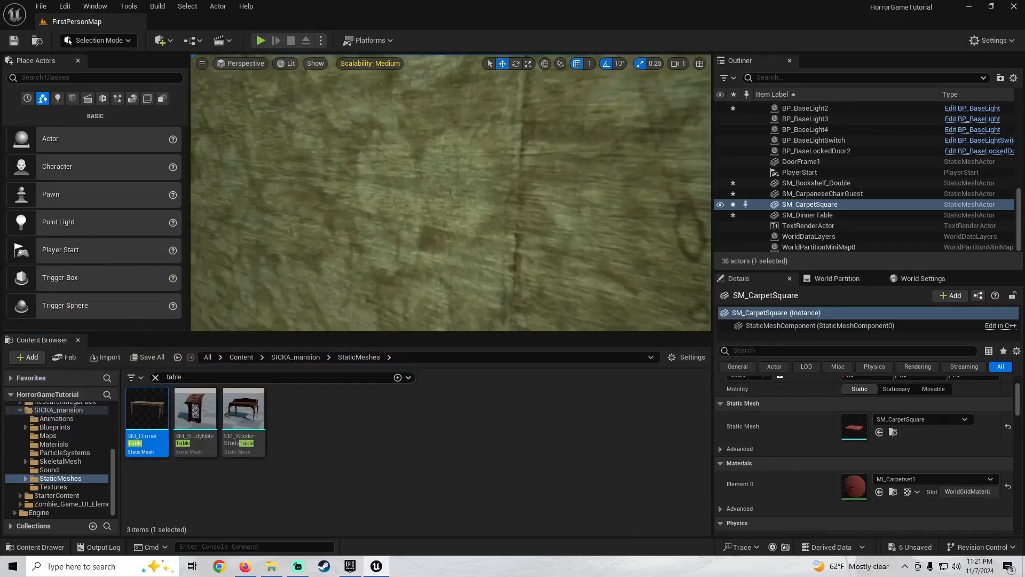
Duplicate SM_CarpaneseChairGuest to the opposite side of the dinner table and mirror the copy so it faces the table
right_click_drag(463, 228, 474, 228)
key("w")
left_click(343, 212)
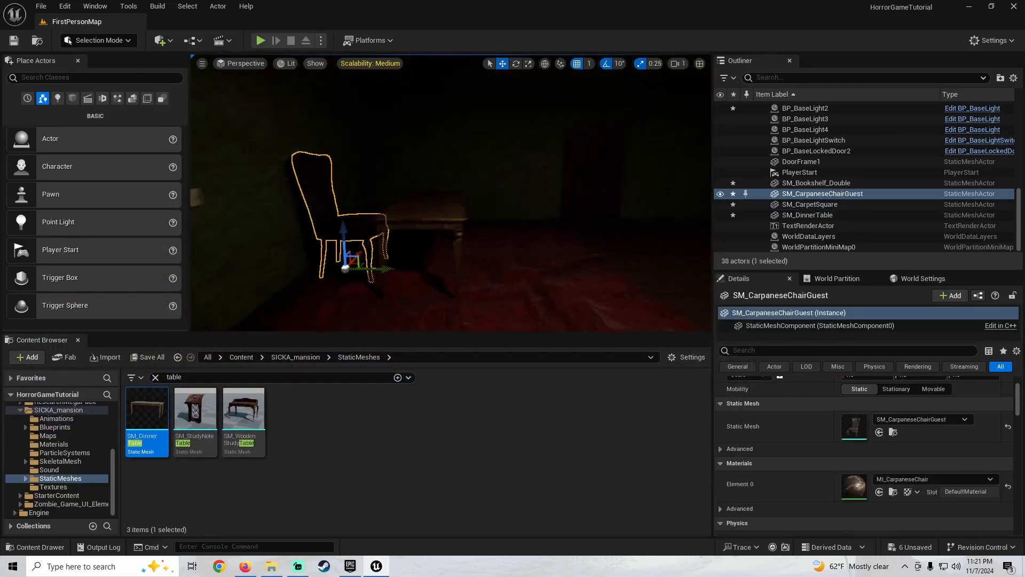
right_click_drag(344, 212, 345, 212)
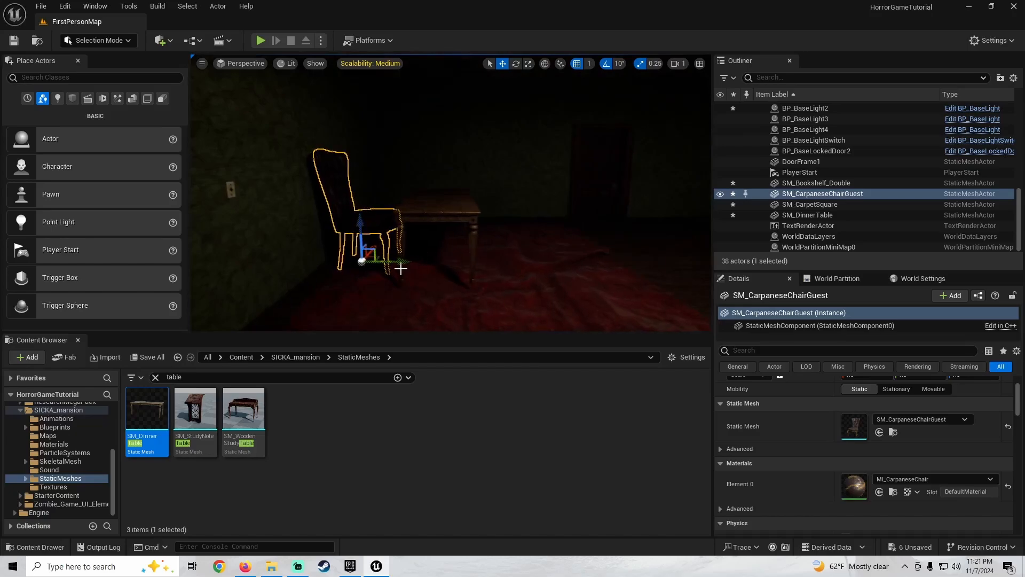
left_click_drag(402, 260, 556, 262, "alt")
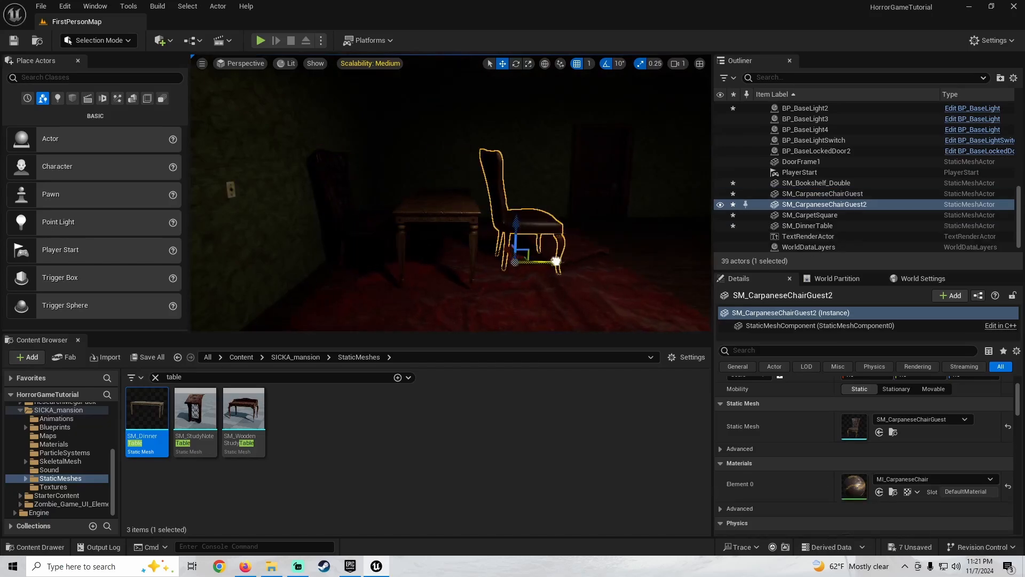
right_click(532, 232)
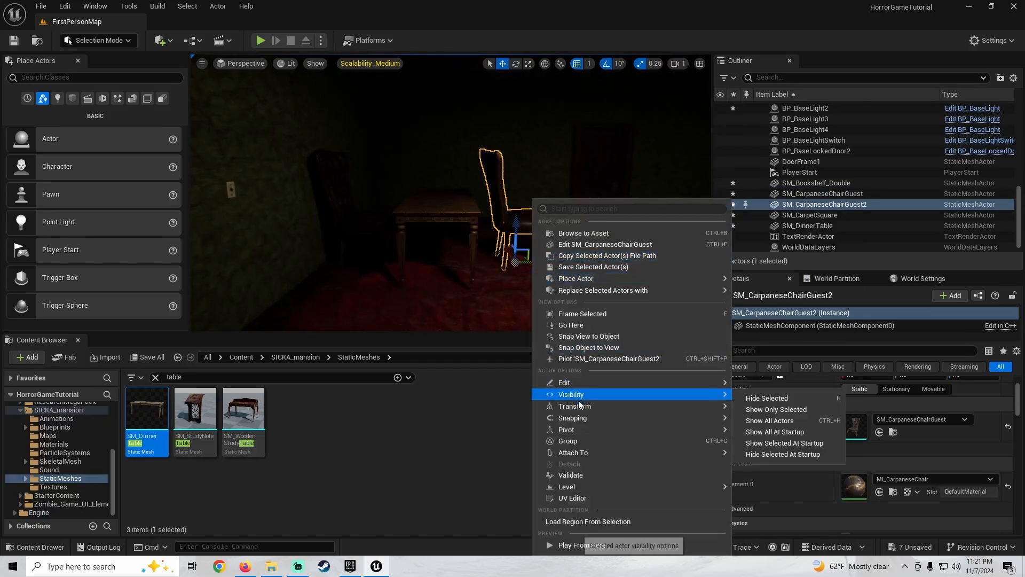
mouse_move(601, 406)
left_click(799, 438)
right_click_drag(540, 228, 523, 223)
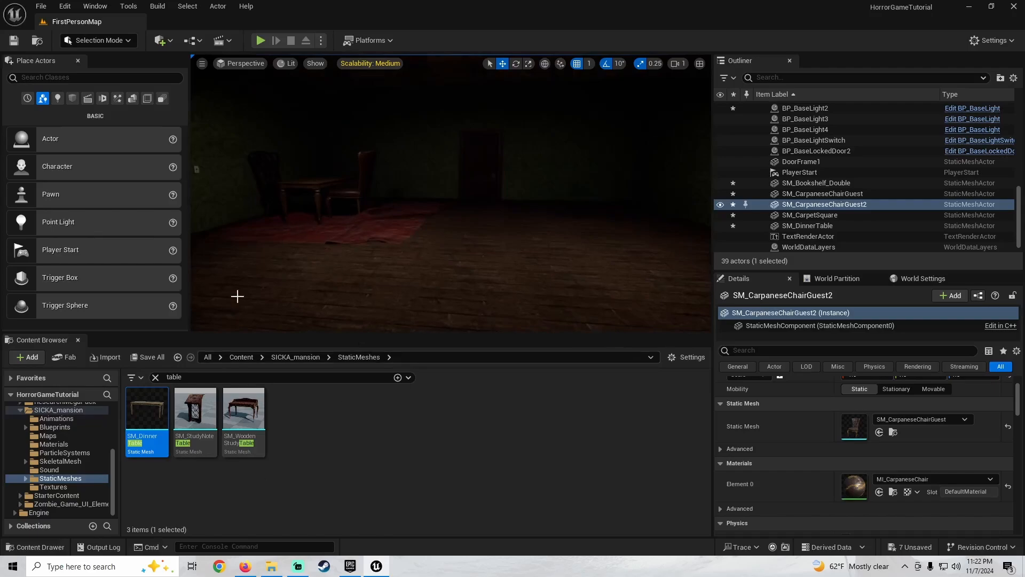
Clear the mesh search, find SM_SackSet_TripleStack and place it in the room's empty corner
left_click(156, 378)
scroll(342, 423, "down", 10)
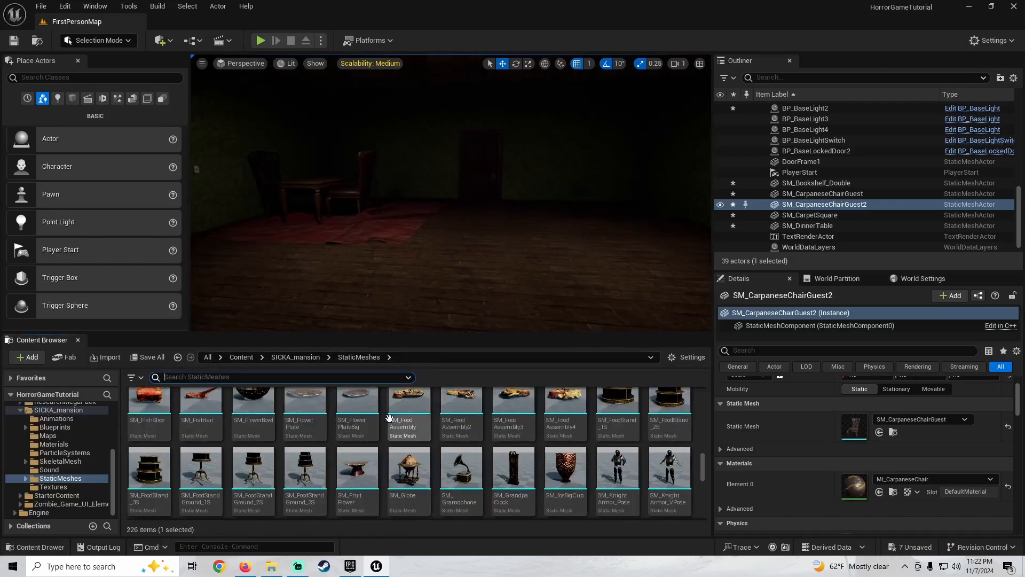
scroll(244, 455, "up", 2)
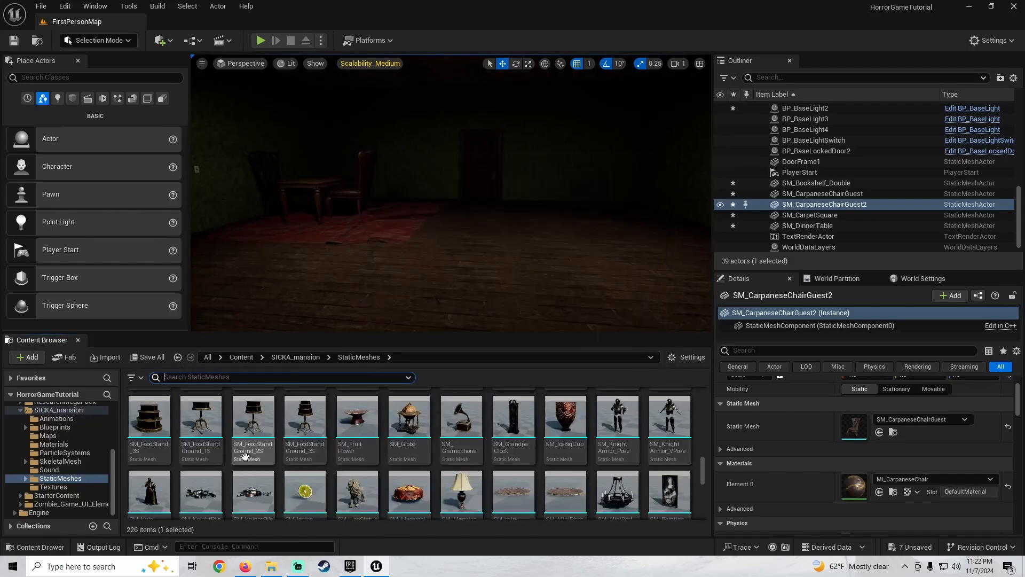
scroll(267, 432, "down", 10)
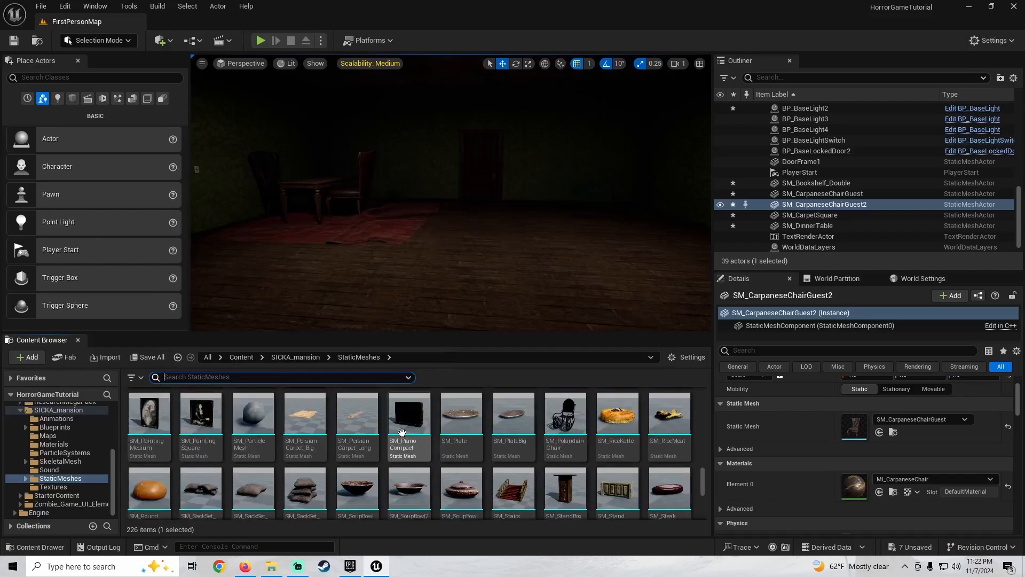
right_click_drag(373, 256, 513, 256)
right_click_drag(451, 214, 481, 251)
left_click_drag(308, 443, 394, 289)
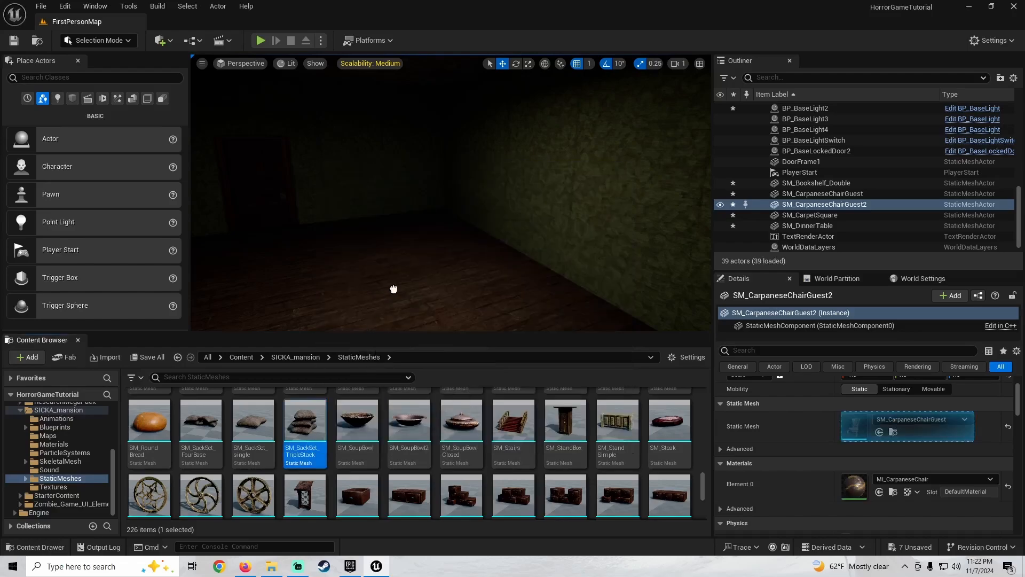
left_click_drag(416, 227, 417, 228)
key("f")
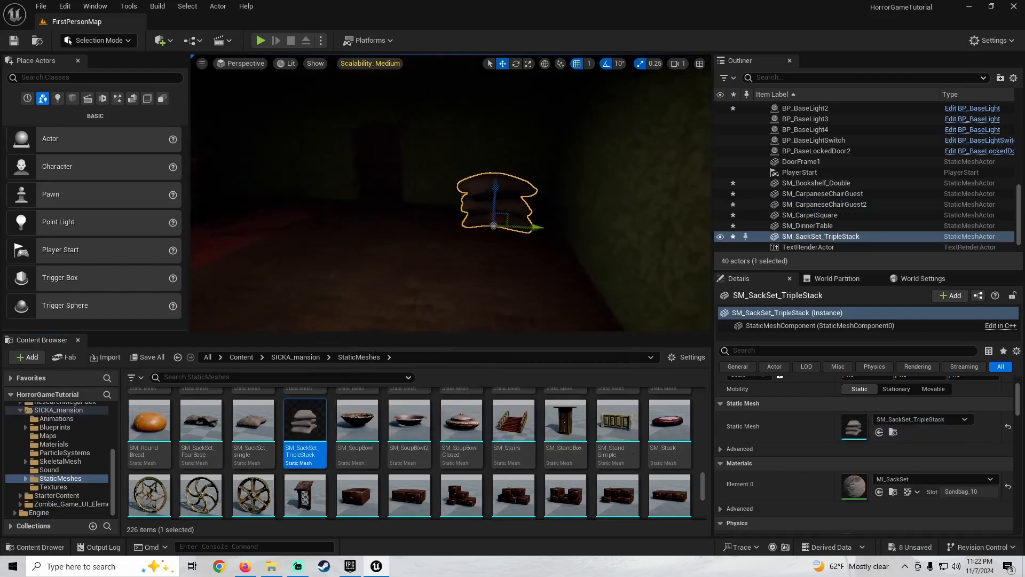
Rotate the sack stack about 60 degrees around its vertical axis and check it in game view
scroll(459, 435, "down", 1)
scroll(459, 435, "down", 1)
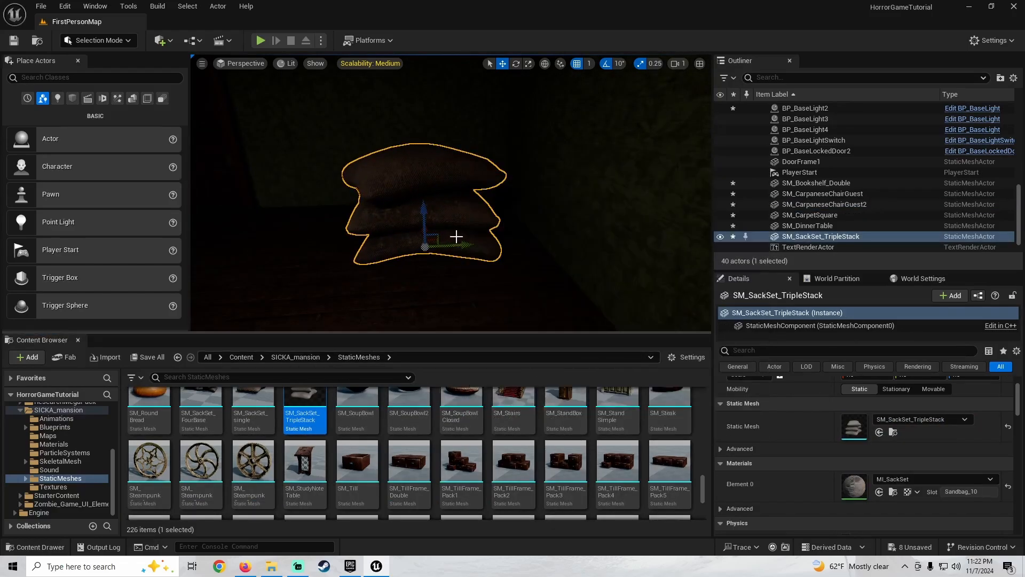
left_click_drag(500, 233, 604, 232, "alt")
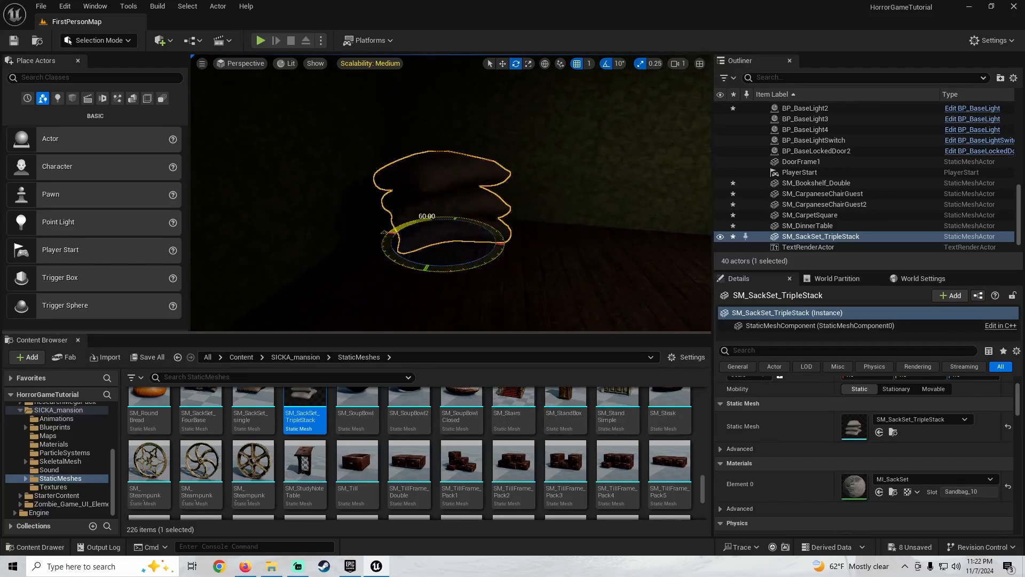
key("w")
right_click_drag(449, 265, 525, 224)
key("g")
key("g")
Find the SM_Vitrin2DoubleDoorSideGlass cabinet among the static meshes and place it on the room's floor
scroll(374, 489, "down", 3)
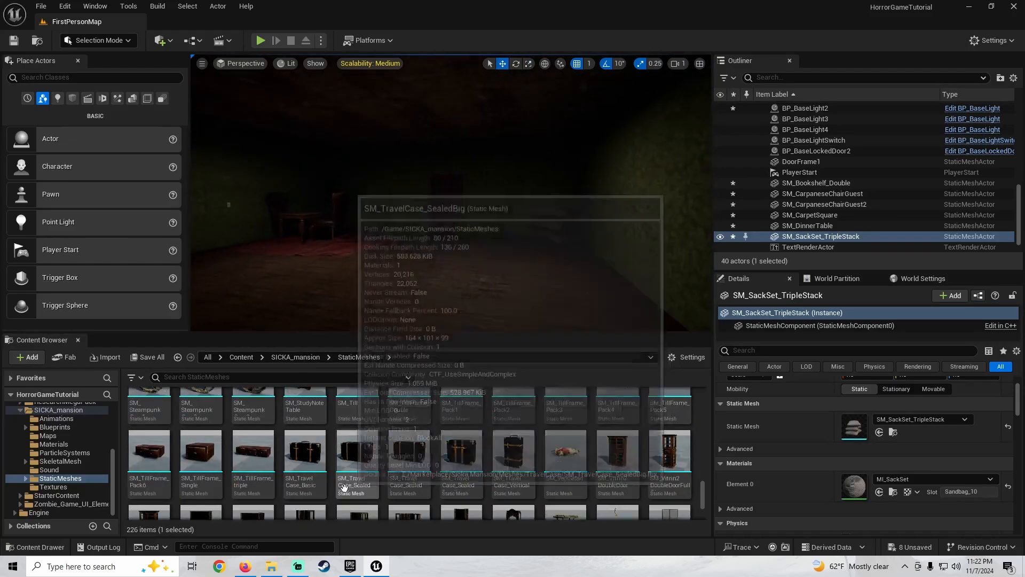
scroll(657, 429, "down", 1)
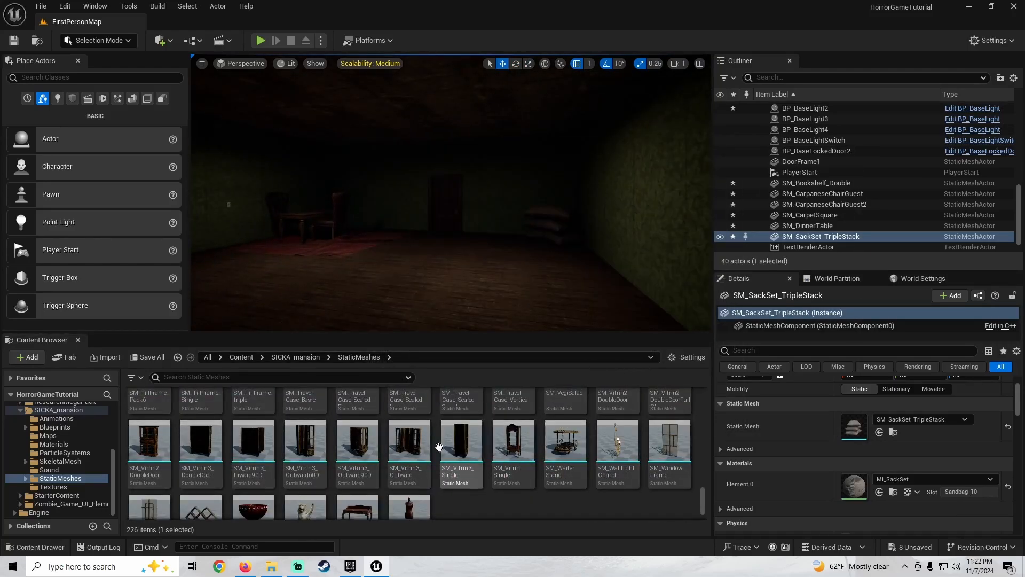
scroll(240, 446, "down", 1)
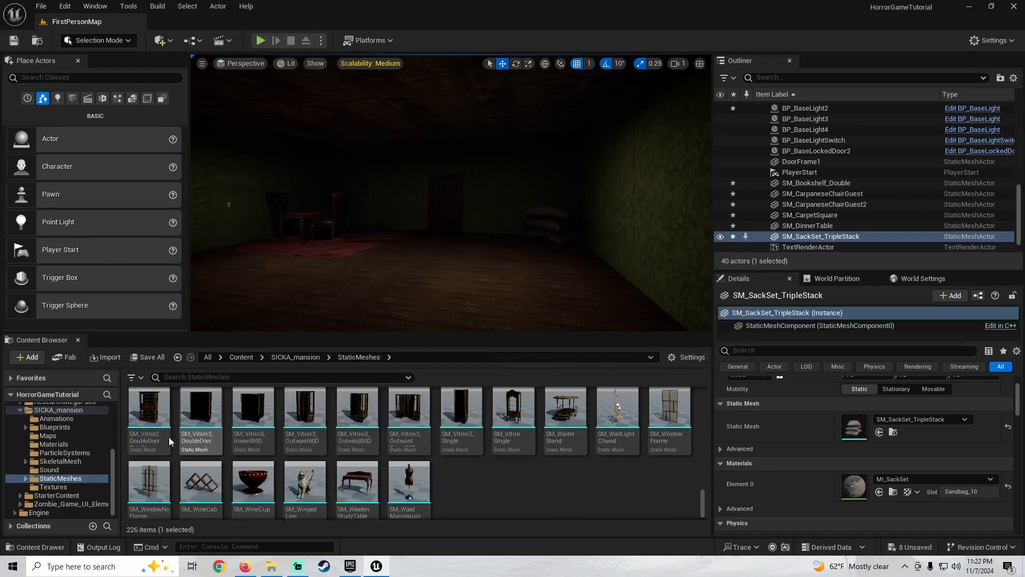
left_click_drag(150, 442, 449, 260)
right_click_drag(472, 253, 403, 300)
key("e")
left_click_drag(397, 278, 314, 294)
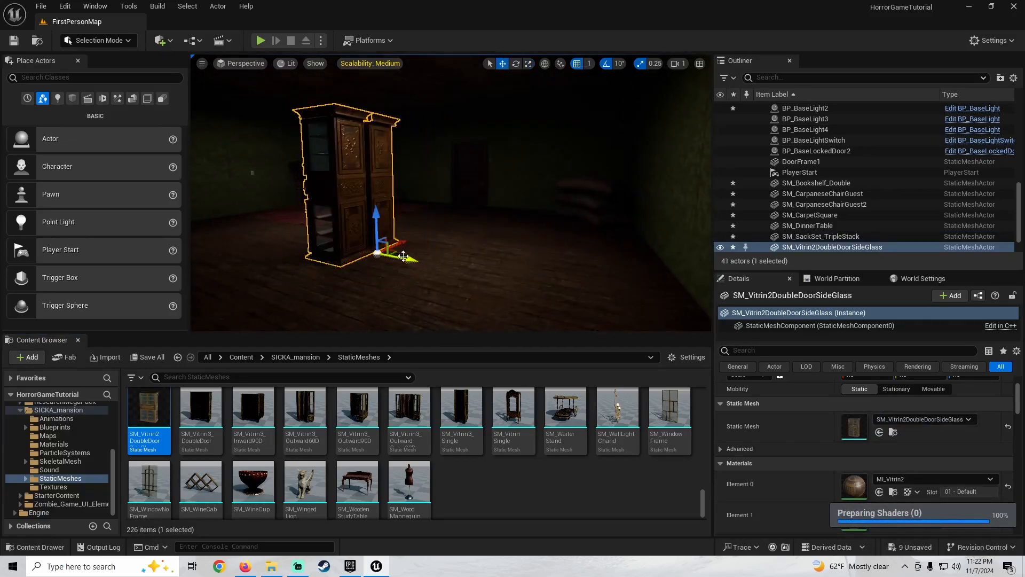
Move the glass cabinet back against the wall near the sack stack and duplicate it directly alongside
left_click_drag(404, 256, 653, 308)
right_click_drag(653, 308, 530, 222)
left_click_drag(401, 237, 443, 236)
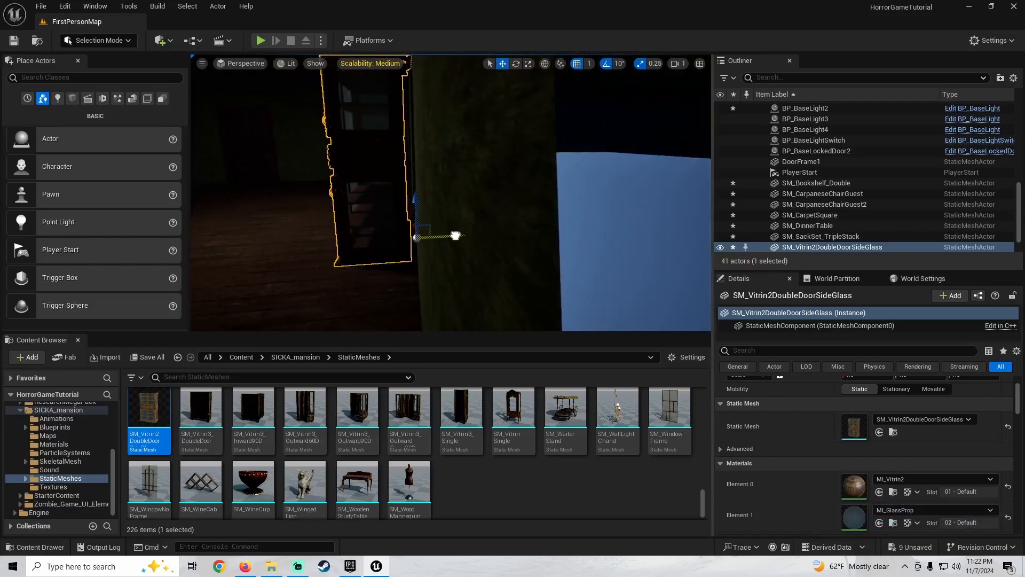
right_click_drag(453, 236, 457, 244)
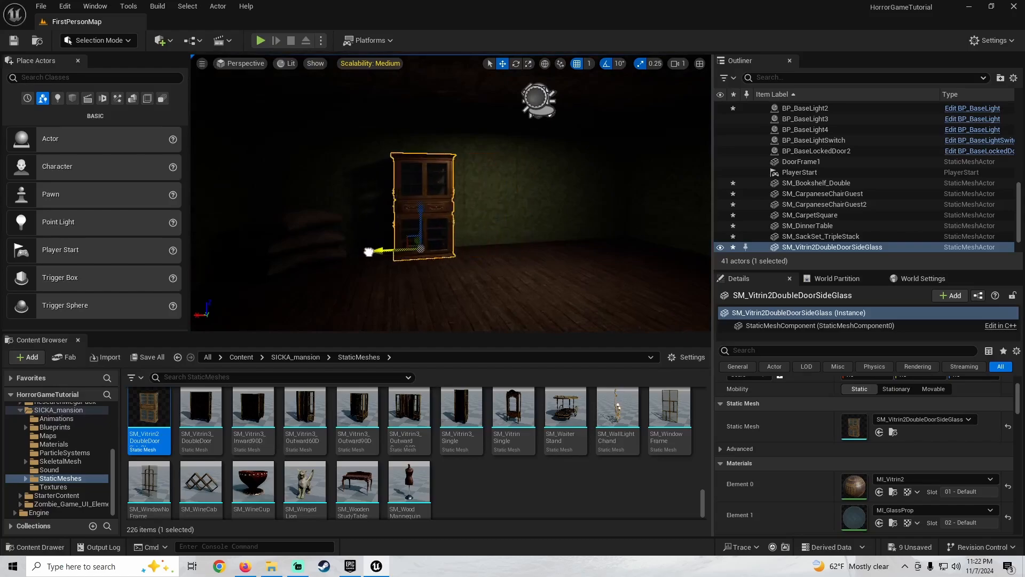
left_click_drag(373, 252, 464, 245, "alt")
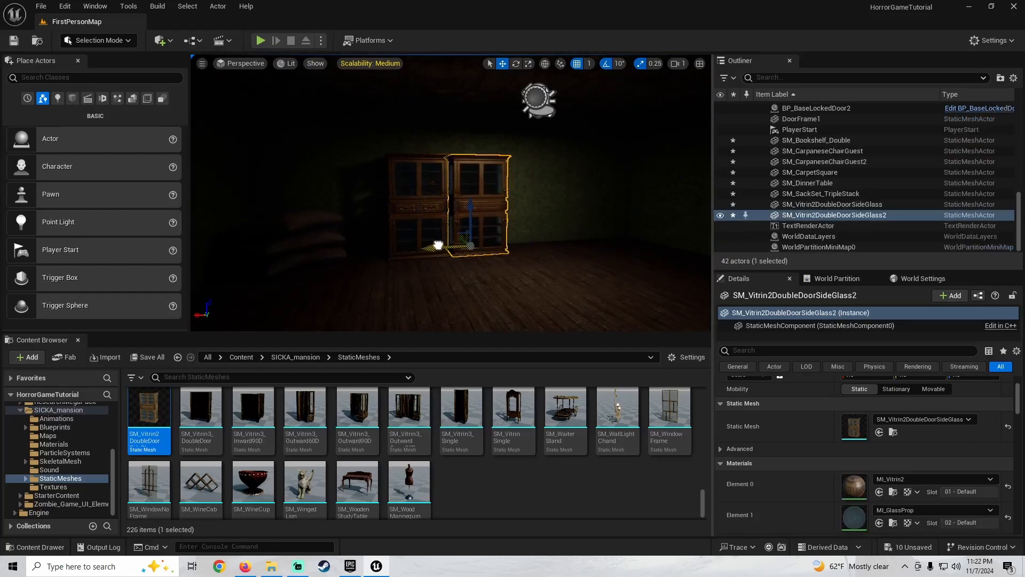
right_click_drag(488, 248, 482, 304)
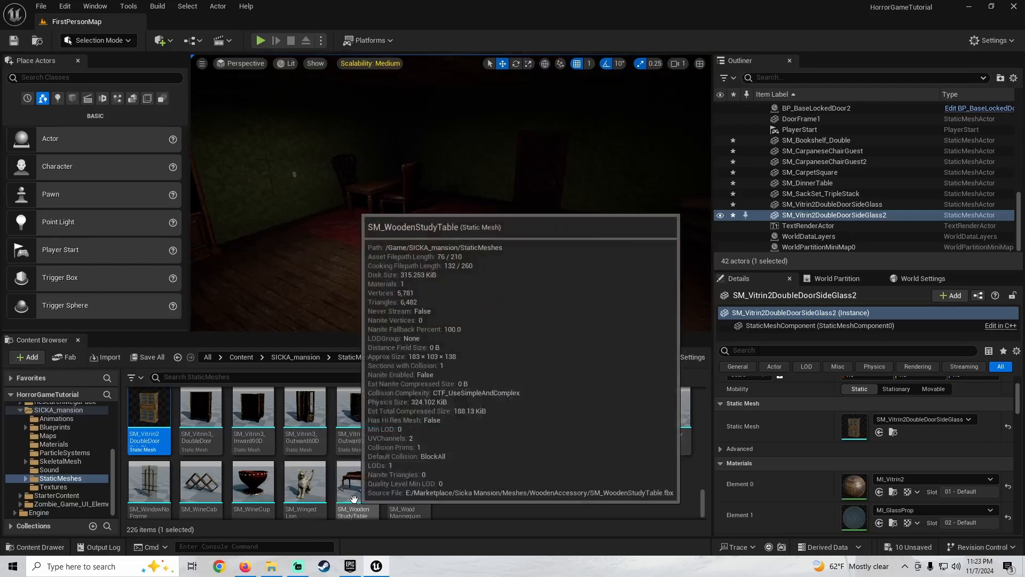
Place SM_WoodenStudyTable in the open floor area and delete the dinner table
left_click_drag(345, 502, 483, 292)
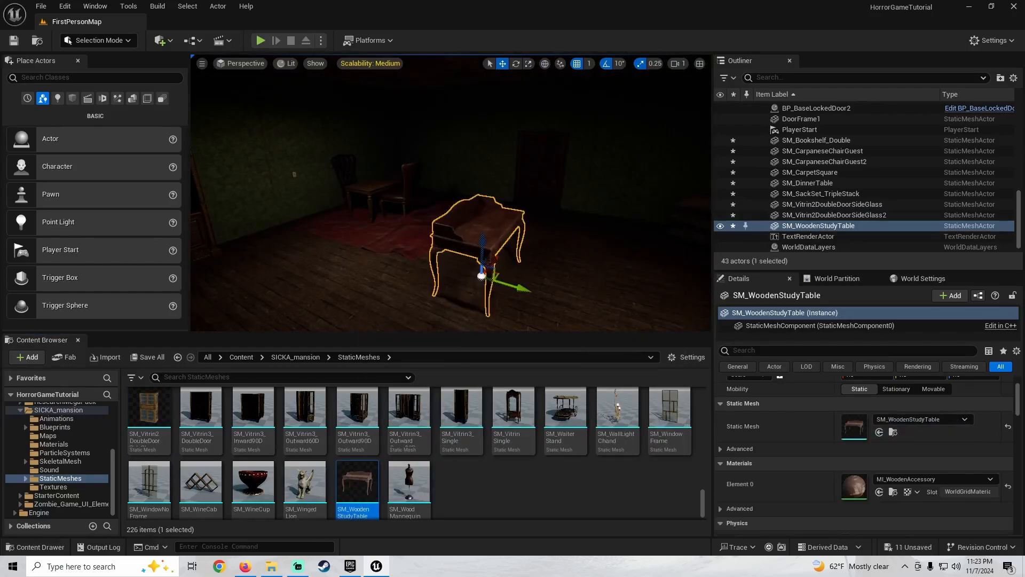
left_click(371, 188)
left_click(371, 188)
key("Delete")
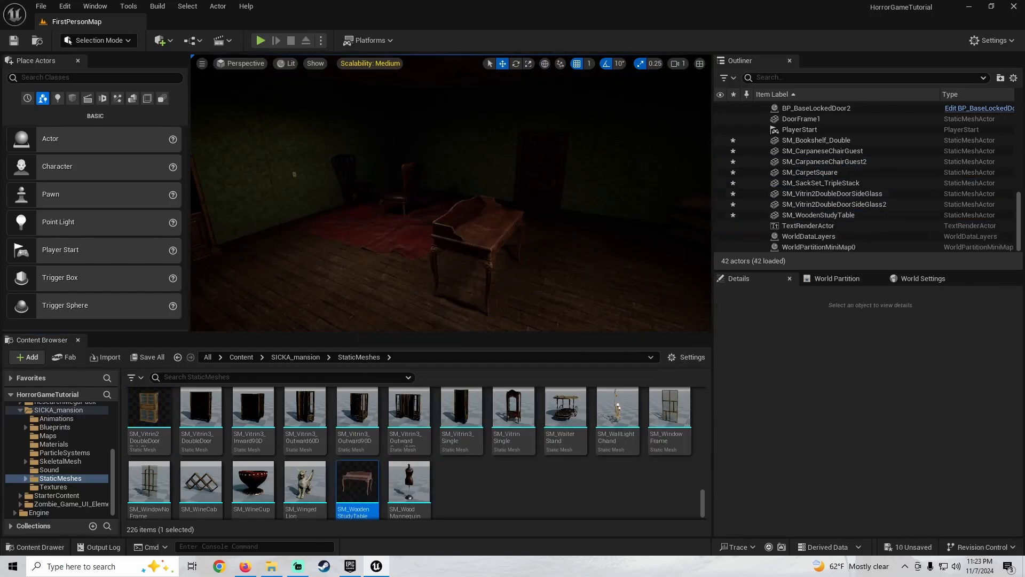
Delete the duplicated chair SM_CarpaneseChairGuest2 and move SM_CarpetSquare to the middle of the room
left_click(355, 185)
right_click_drag(422, 213, 480, 201)
left_click(438, 200)
mouse_move(390, 223)
right_mouse_down()
mouse_move(468, 223)
mouse_move(389, 223)
right_mouse_up()
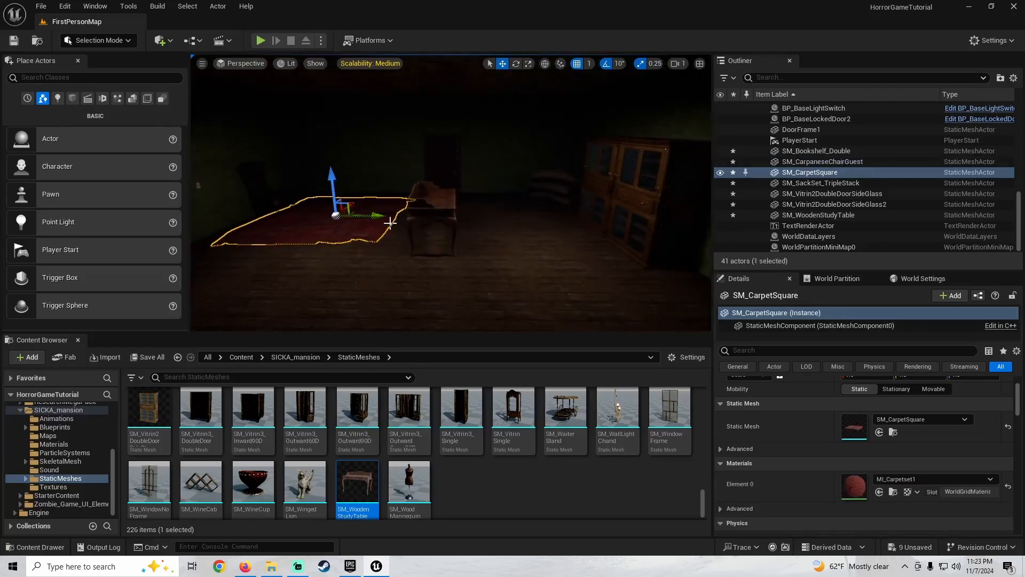
right_click_drag(483, 204, 577, 211)
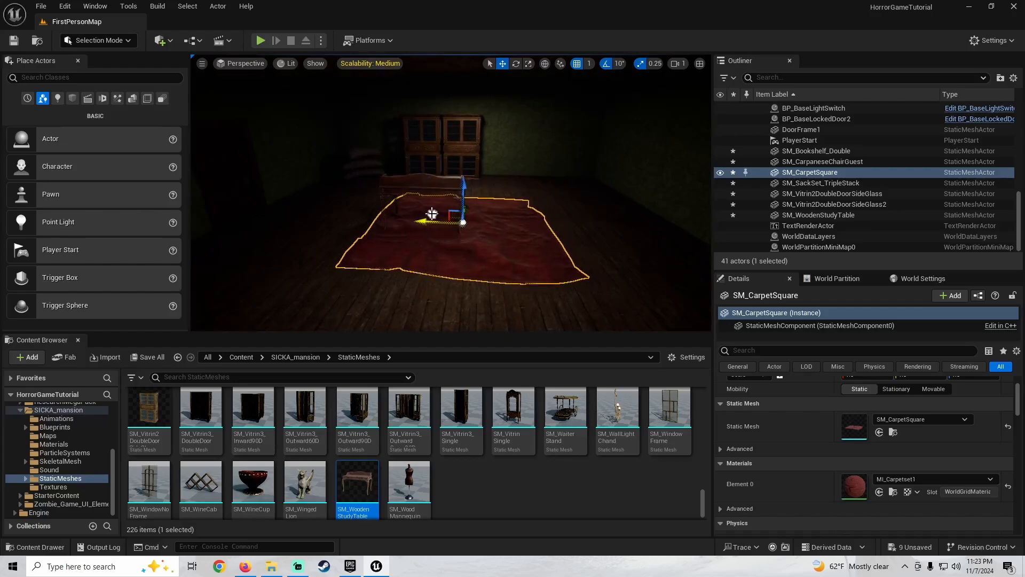
right_click_drag(432, 214, 256, 219)
Move the study table to the wall between the bookshelf and the chair, at about X 653, Y 187
left_click(508, 200)
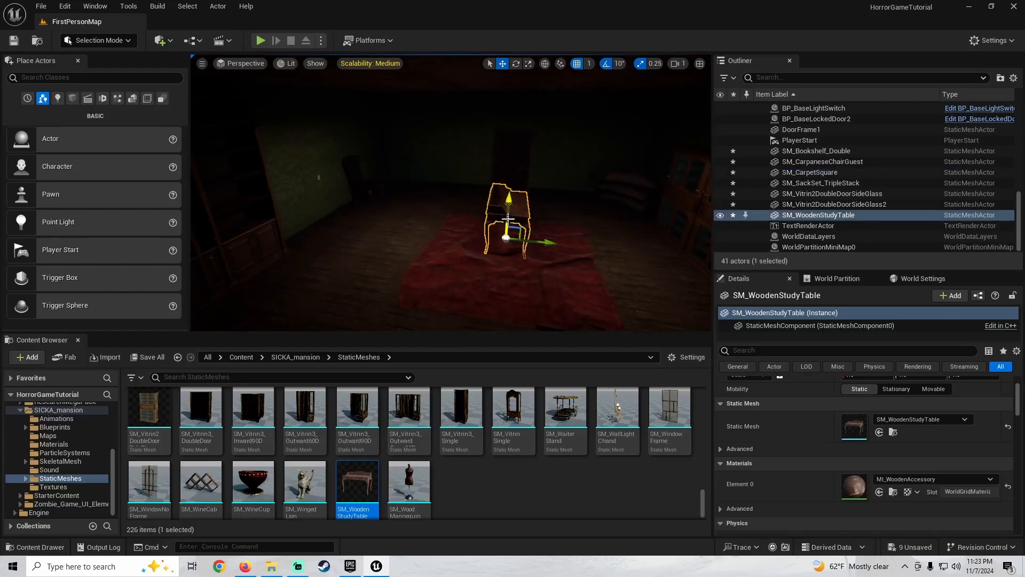
left_click_drag(544, 241, 368, 252)
right_click_drag(435, 232, 347, 232)
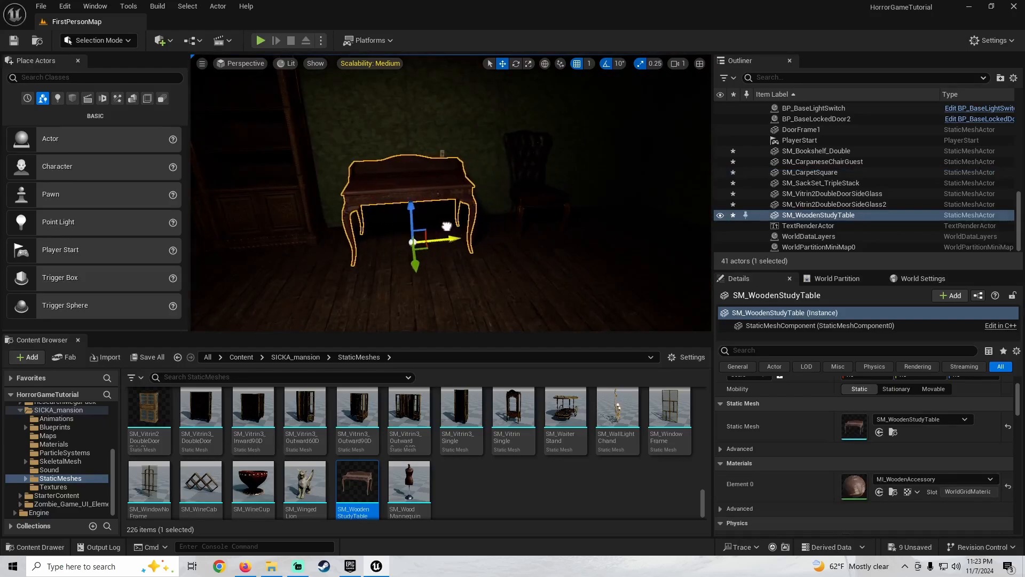
right_click_drag(446, 225, 476, 218)
Move BP_BaseLightSwitch away from the wall above the study table and across the room toward the door
left_click(481, 278)
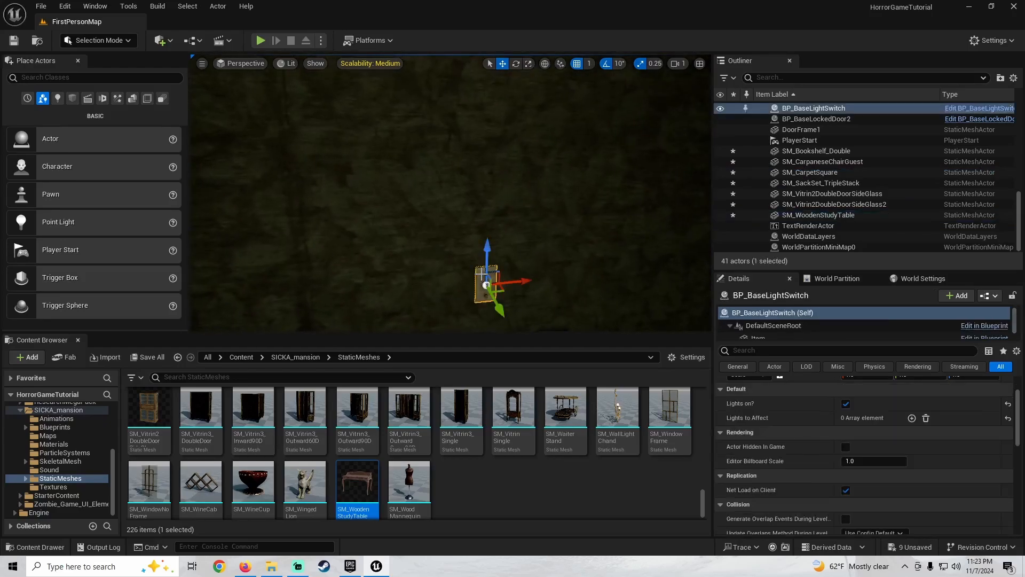
right_click_drag(481, 278, 582, 288)
right_click_drag(347, 233, 346, 233)
key("s")
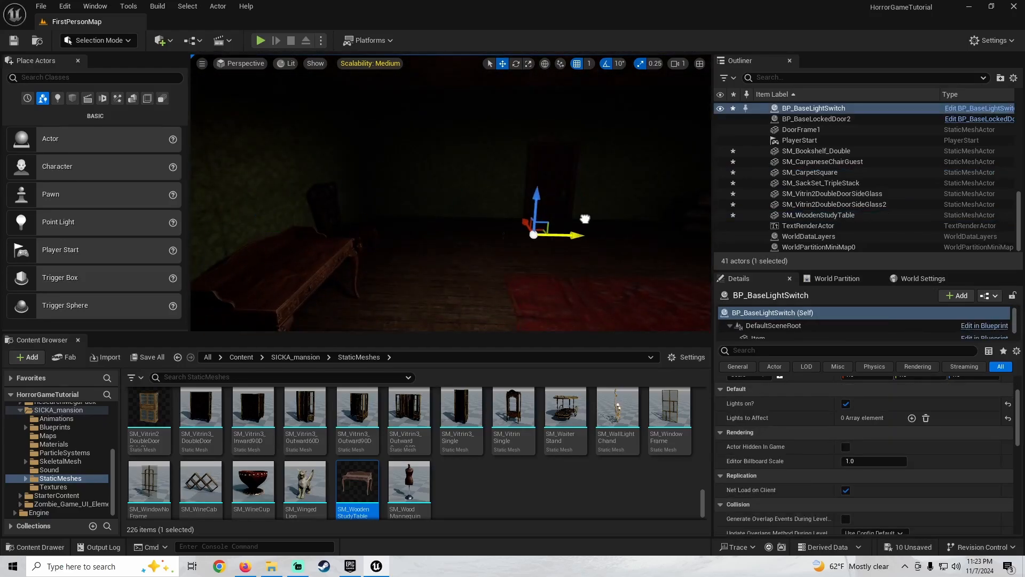
right_click_drag(560, 210, 705, 210)
key("a")
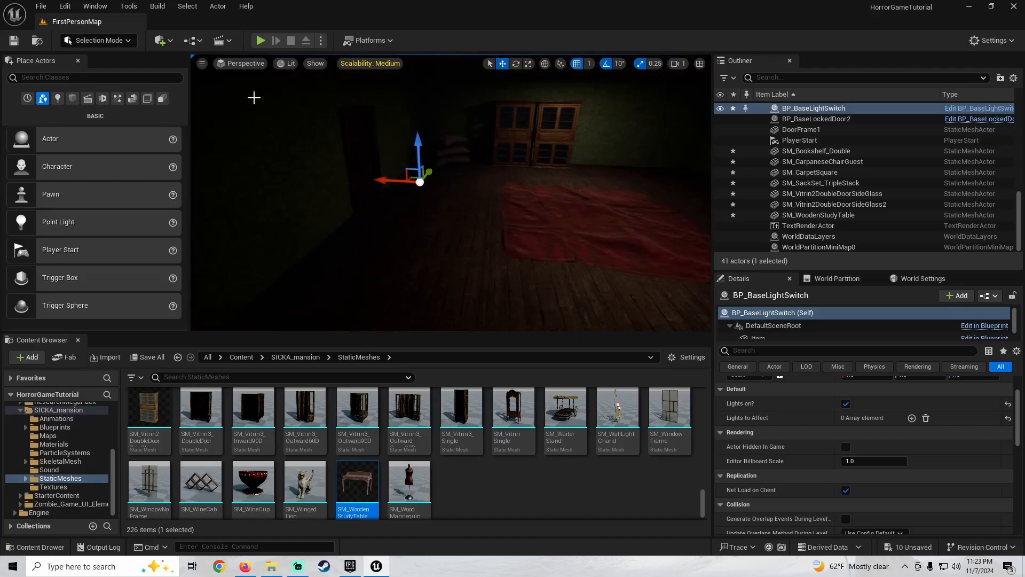
Switch the viewport to Unlit and position the light switch at the wall beside the door
left_click(287, 64)
left_click(307, 130)
right_click_drag(462, 213, 462, 213)
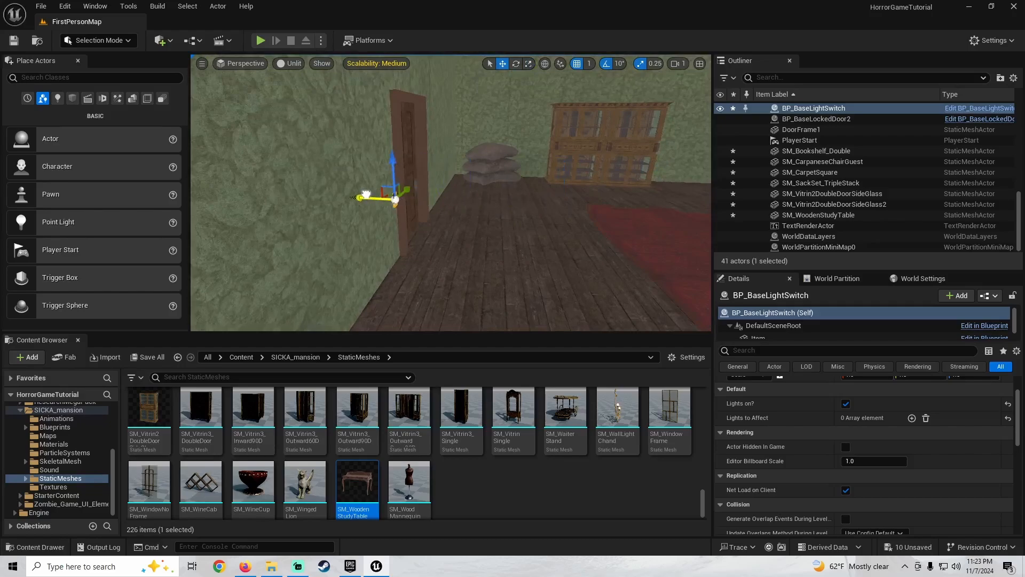
right_click_drag(366, 194, 235, 193)
key("w")
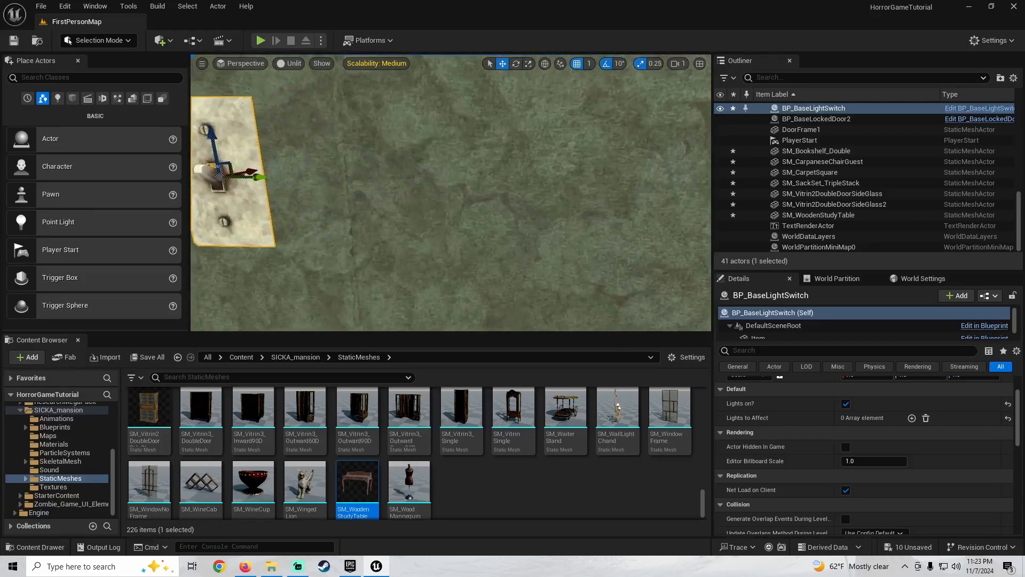
key("f")
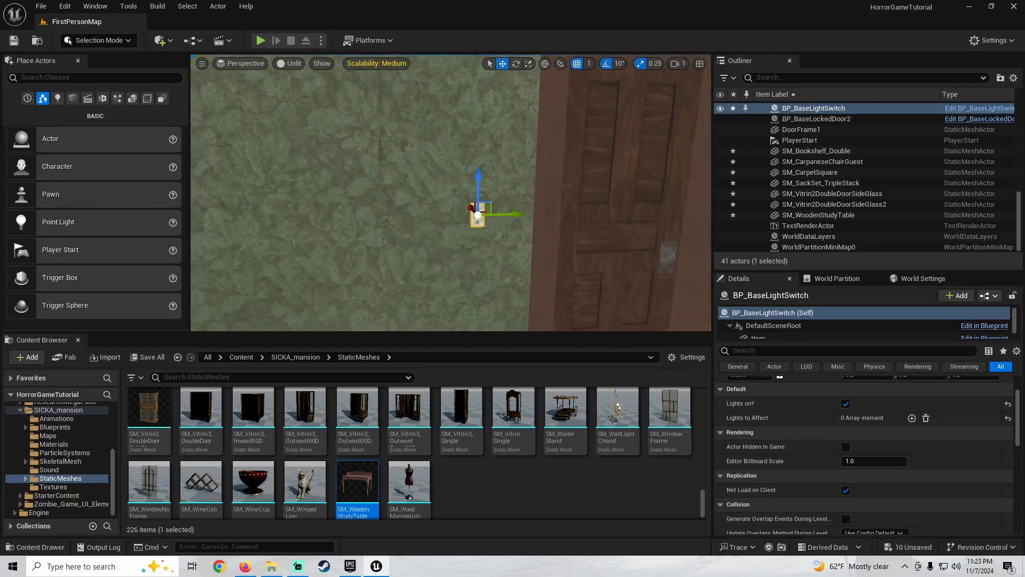
key("d")
mouse_move(424, 229)
right_mouse_down()
mouse_move(344, 230)
mouse_move(424, 229)
right_mouse_up()
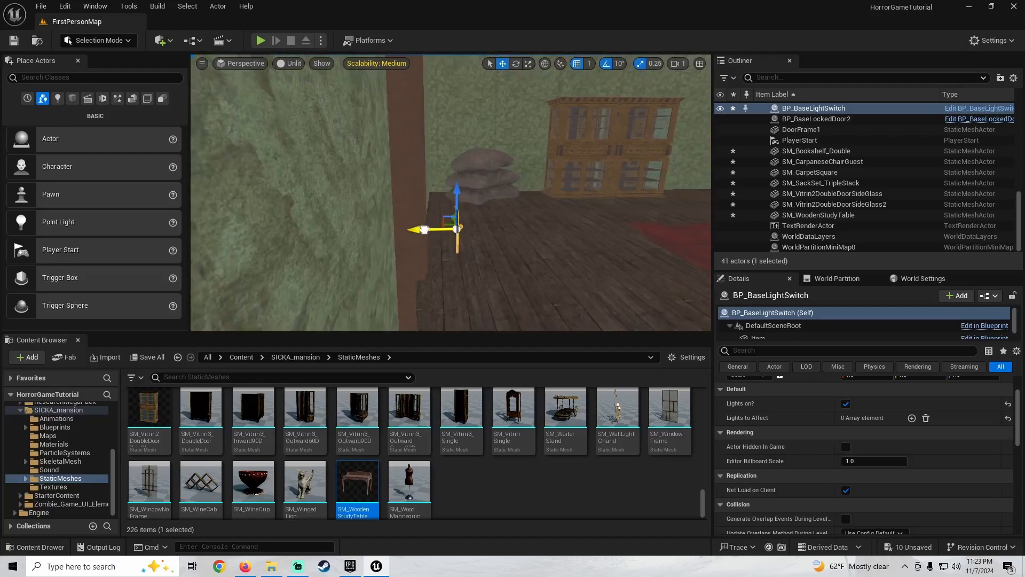
Set the light switch flush against the wall beside the door frame and return the viewport to Lit
right_click_drag(345, 214, 283, 203)
key("w")
key("s")
key("w")
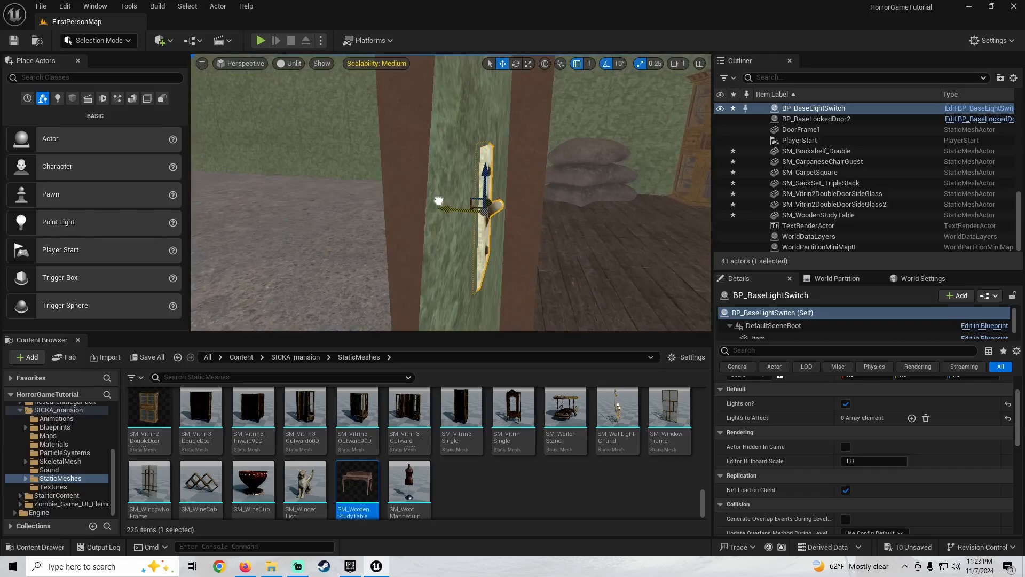
right_click_drag(443, 203, 214, 209)
key("s")
left_click(292, 64)
left_click(344, 108)
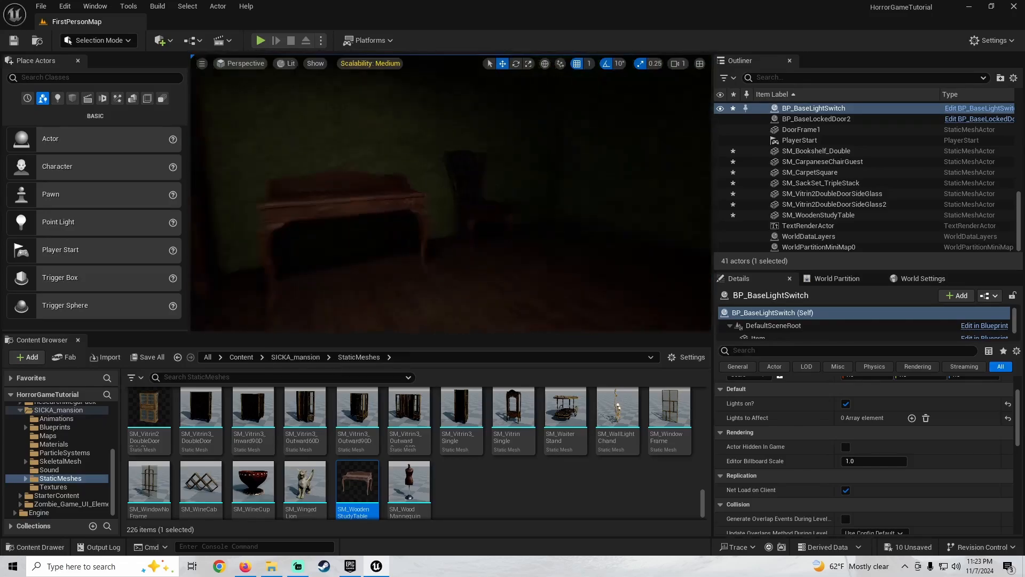
Play the level in the viewport, walk up to the study table to judge its size, and stop playing
key("s")
right_click_drag(431, 187, 406, 187)
left_click(432, 187)
key("w")
key("d")
left_click(261, 40)
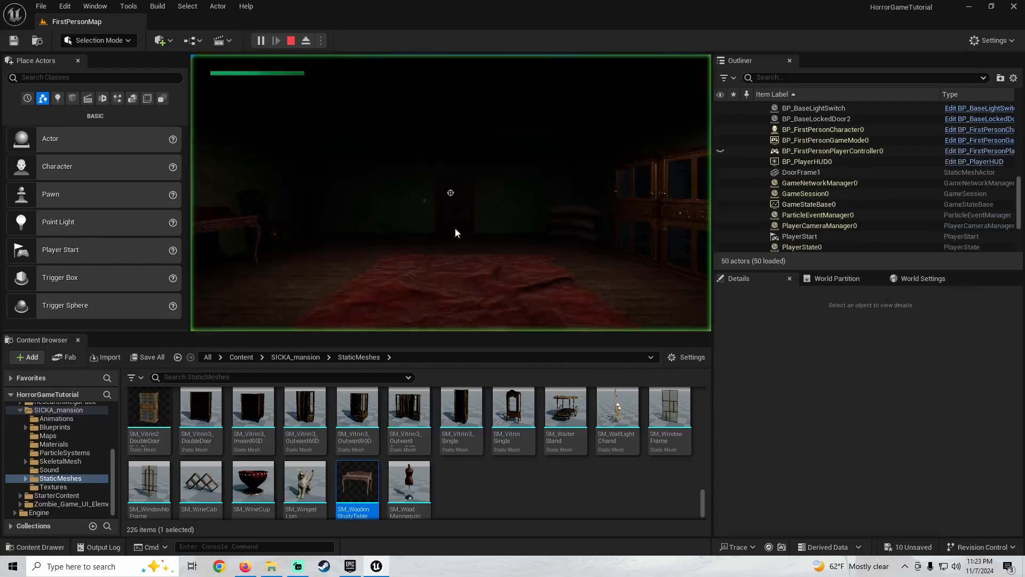
key("w")
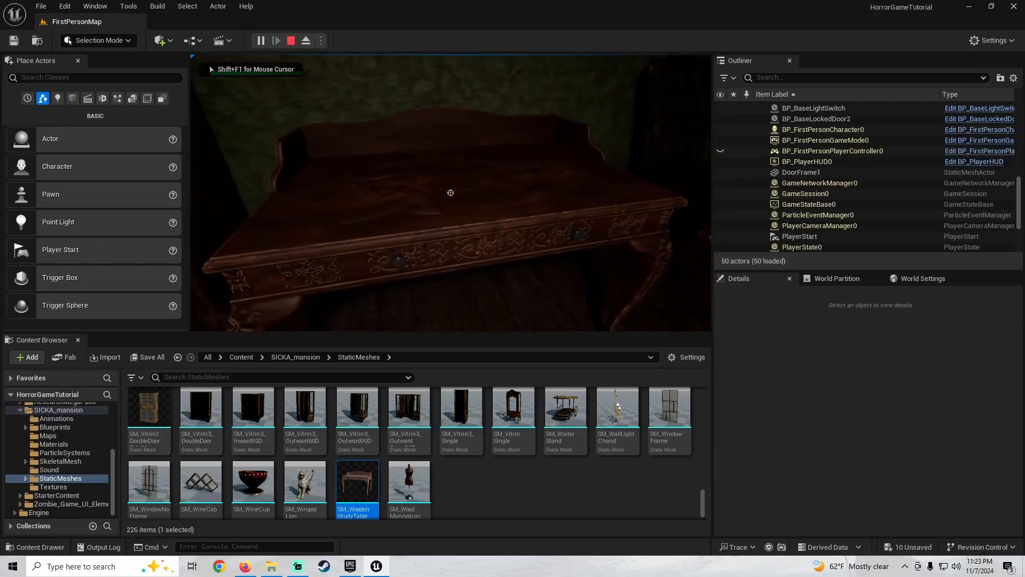
key("Escape")
Set the study table's uniform scale to 0.8 and check its size in a short play test
right_click_drag(483, 240, 475, 208)
key("w")
scroll(794, 465, "up", 2)
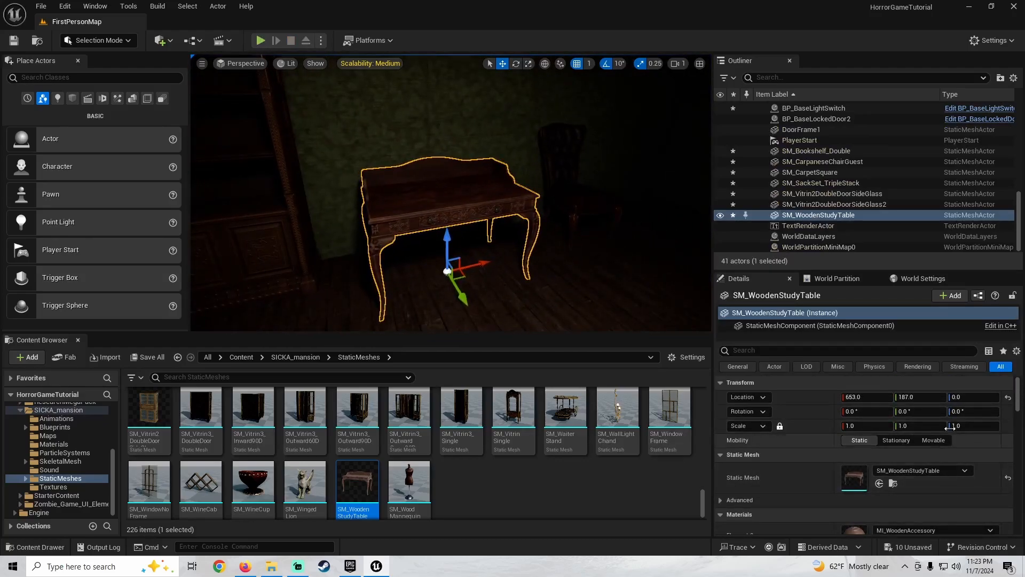
type("0.8")
key("Return")
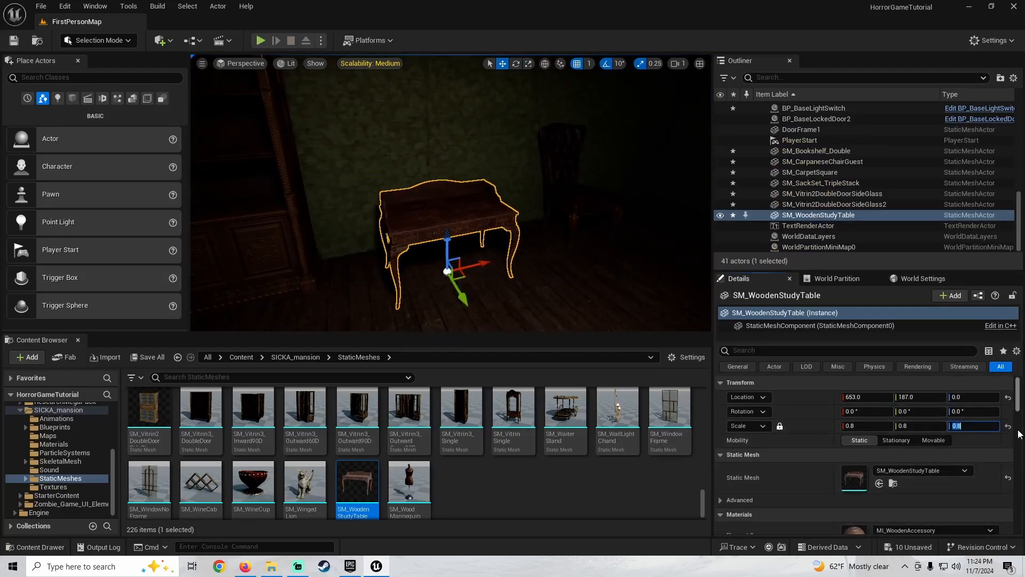
left_click(260, 40)
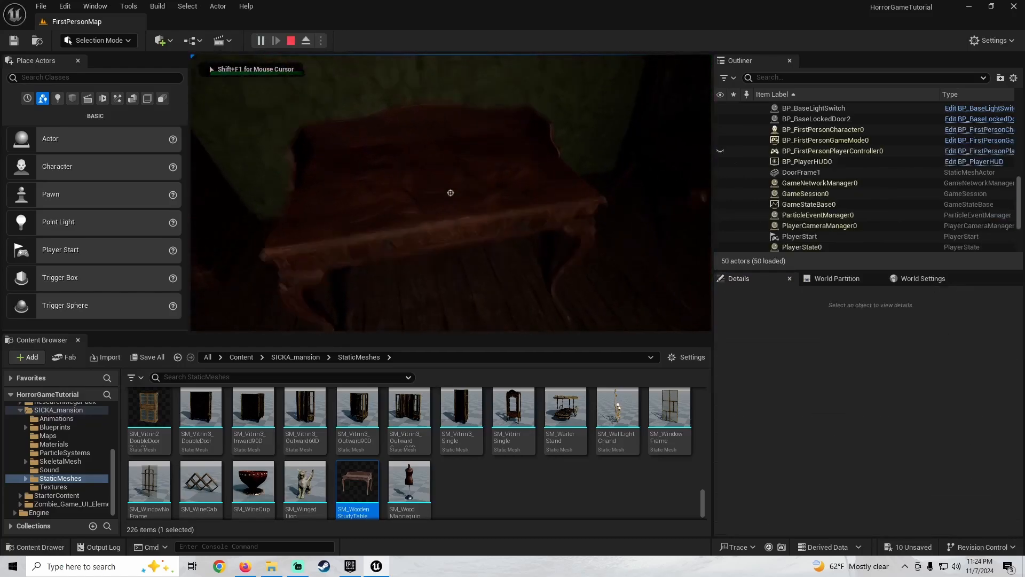
key("Escape")
Move the scaled study table closer to the wall, to Y 152, and check the room in game view
mouse_move(503, 291)
right_mouse_down()
mouse_move(448, 290)
mouse_move(504, 291)
right_mouse_up()
left_click_drag(509, 238, 471, 213)
right_click_drag(502, 227, 475, 227)
key("g")
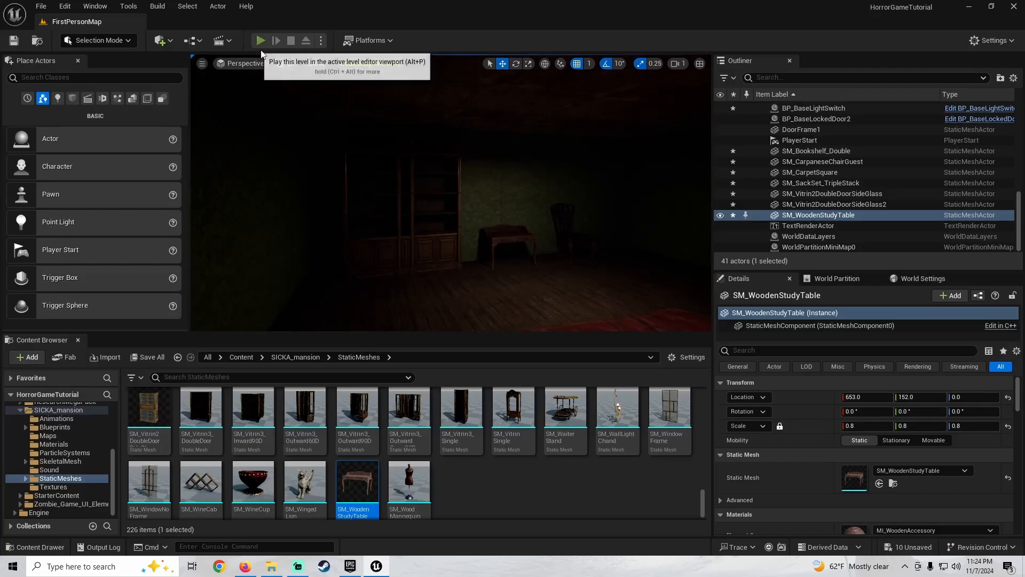
Play-test the level in front of the bookshelf and set SM_Bookshelf_Double's uniform scale to 0.8
left_click(261, 42)
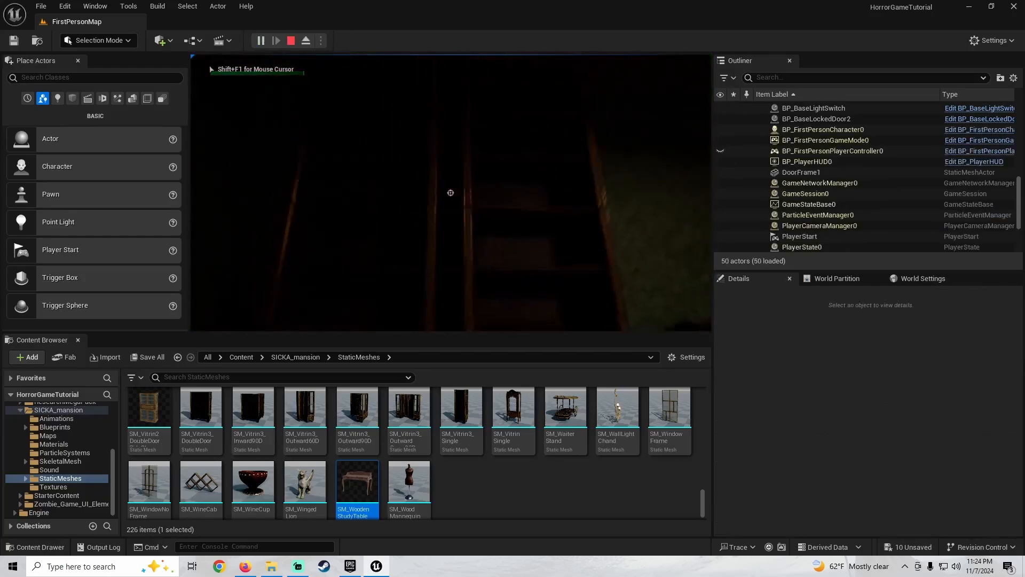
key("Escape")
left_click(421, 252)
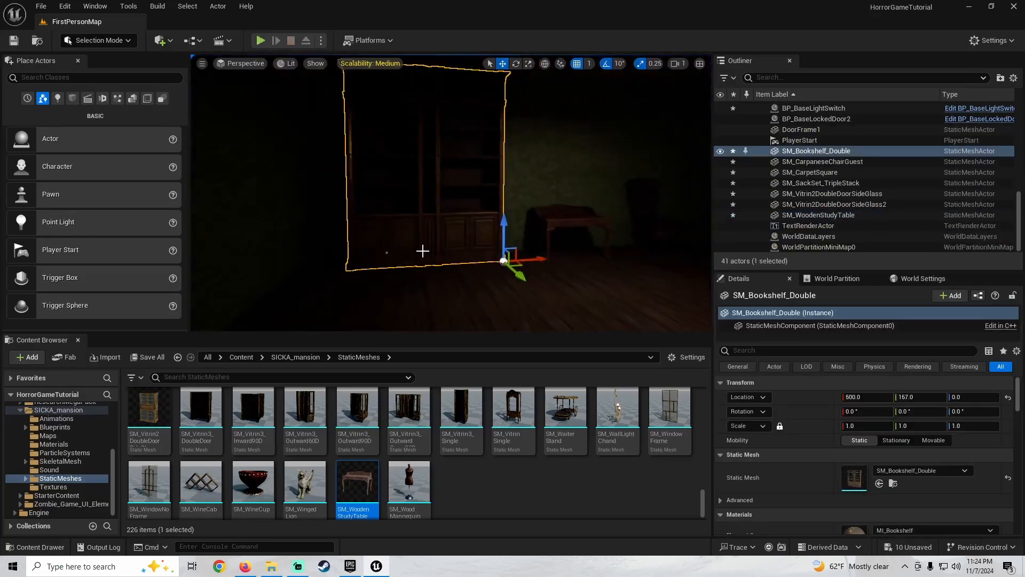
mouse_move(422, 251)
right_mouse_down()
mouse_move(430, 224)
mouse_move(430, 267)
mouse_move(427, 256)
right_mouse_up()
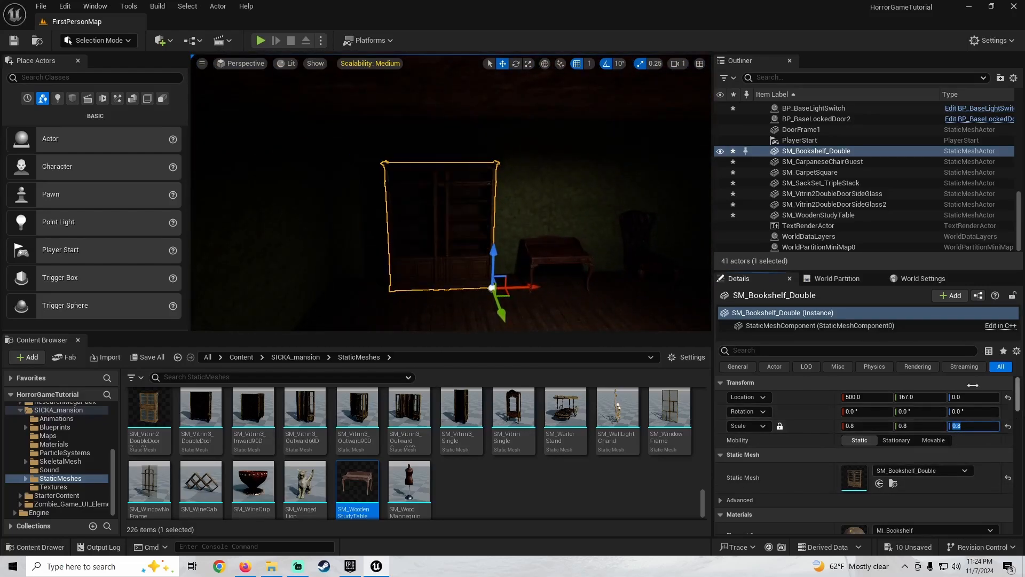
right_click_drag(263, 214, 264, 288)
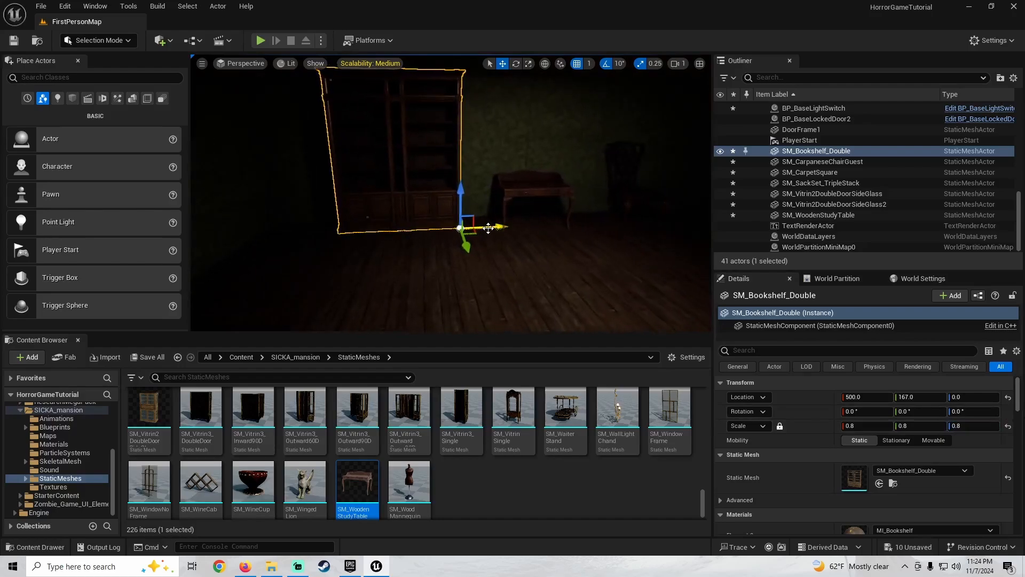
Slide the scaled bookshelf along the wall to X 464, away from the study table, and check it in game view
left_click_drag(488, 228, 471, 227)
right_click_drag(480, 228, 534, 228)
key("g")
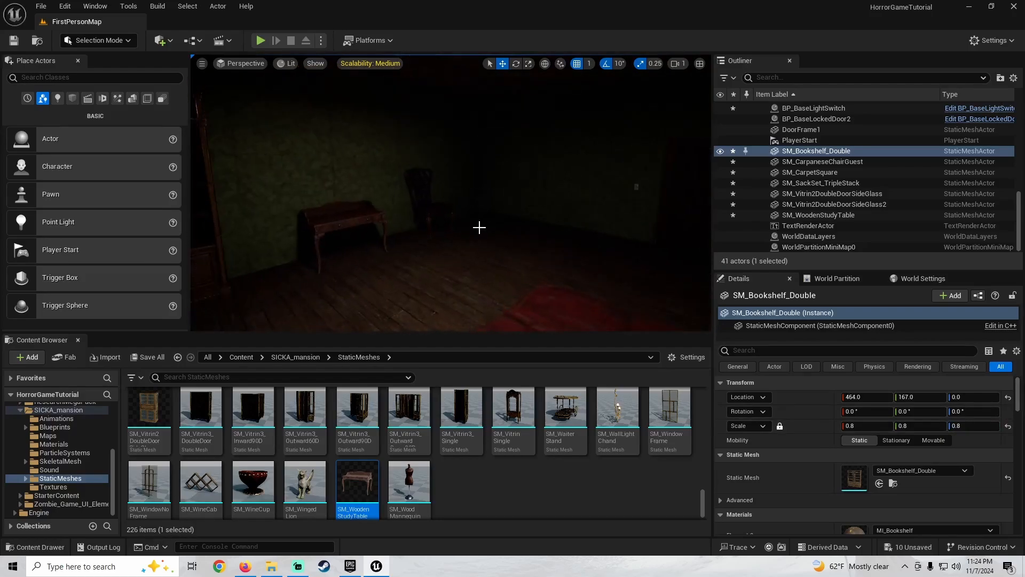
Set the uniform scale of the SM_CarpaneseChairGuest chair to 0.8 and check its size in a short play test
left_click(434, 207)
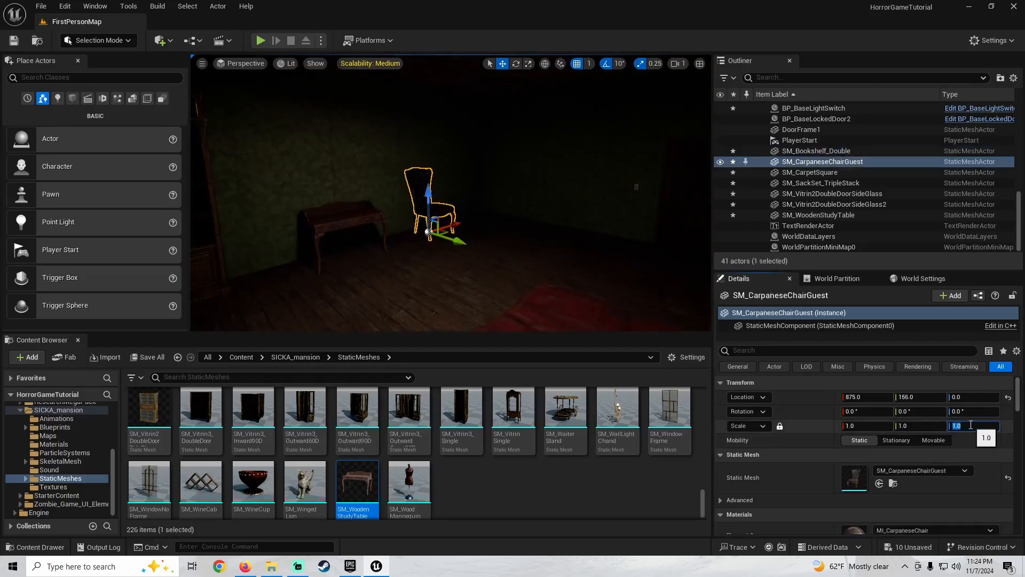
right_click_drag(545, 297, 451, 261)
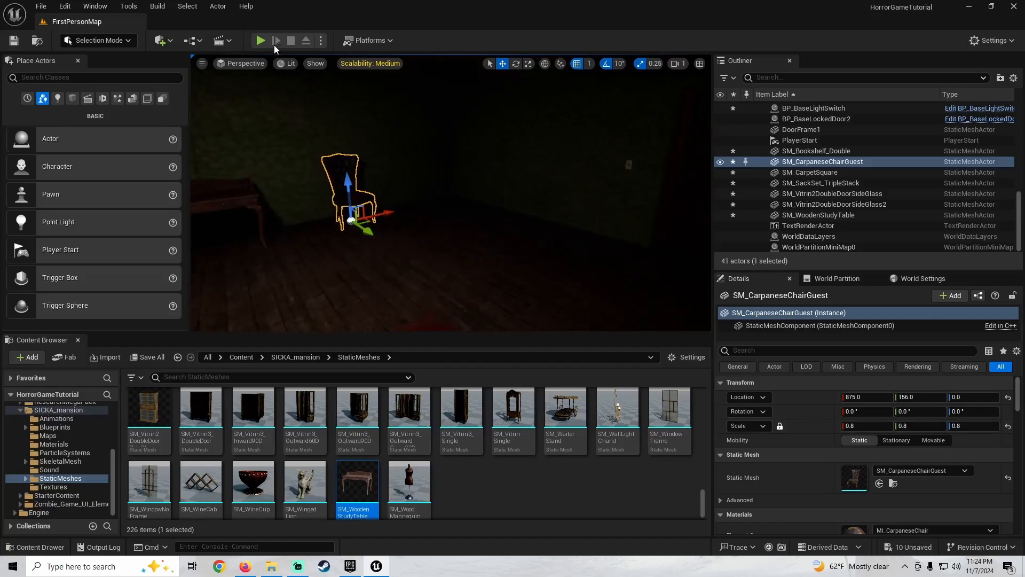
left_click(261, 41)
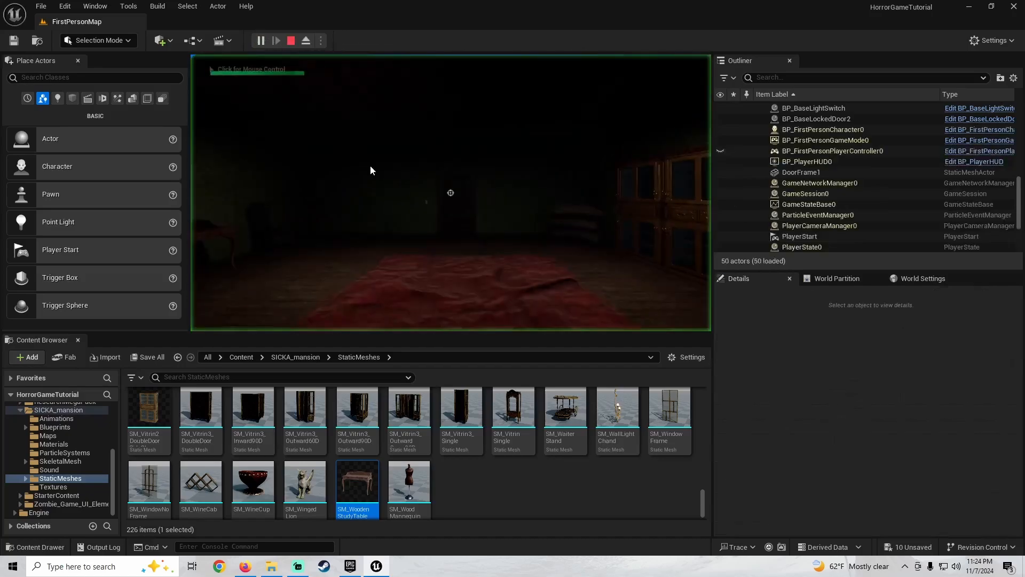
key("w")
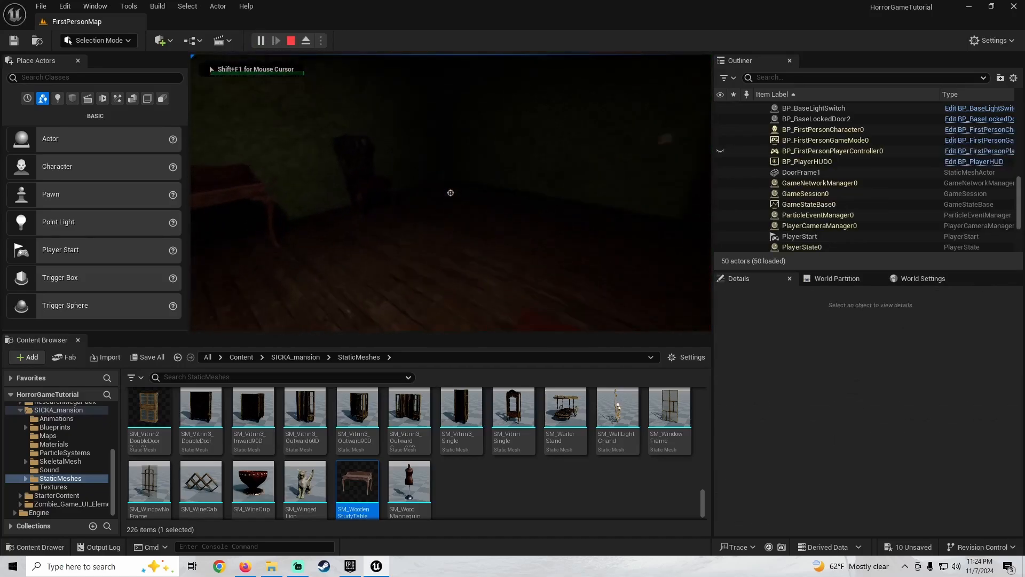
key("Escape")
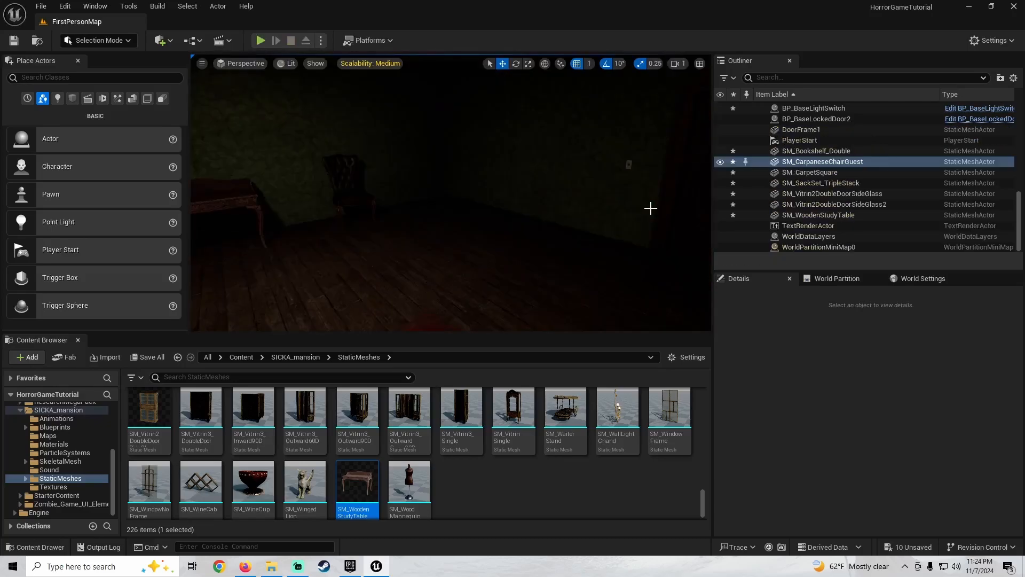
Set the uniform scale of the triple sack stack and both SM_Vitrin2DoubleDoorSideGlass cabinets to 0.8
right_click_drag(649, 208, 459, 224)
left_click(443, 243)
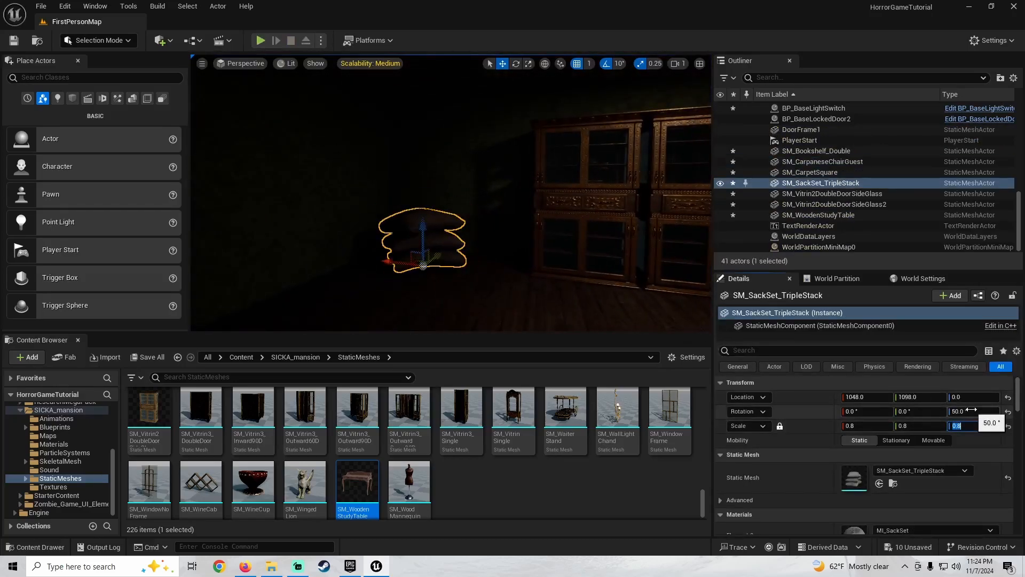
left_click(565, 168)
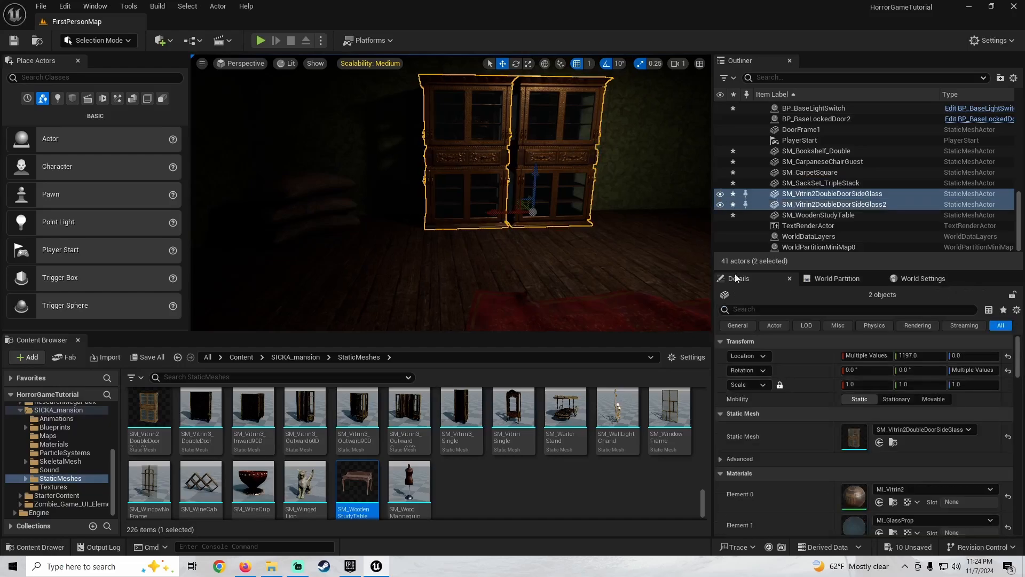
left_click(970, 384)
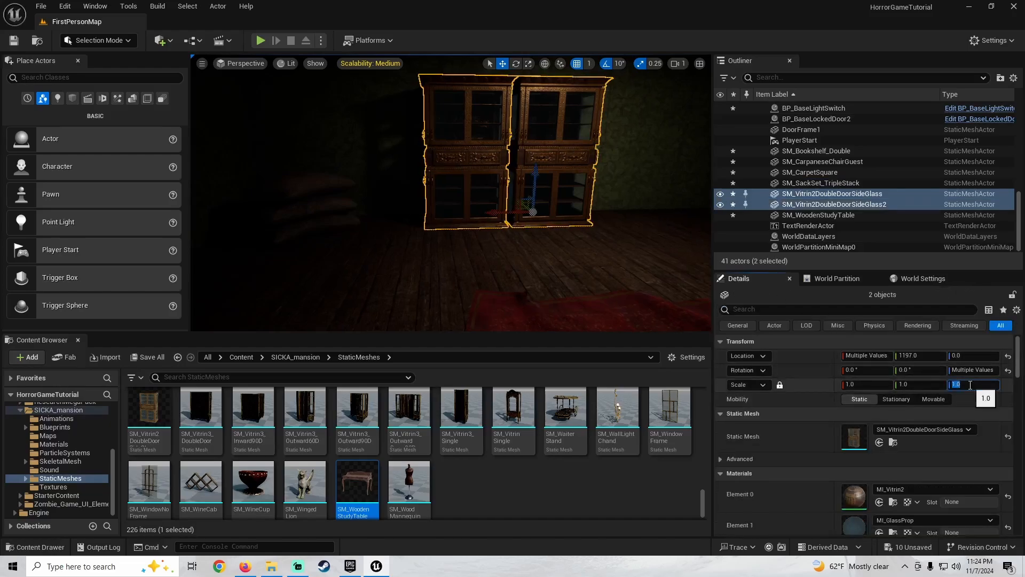
type(".8")
key("Return")
Slide the SM_Vitrin2DoubleDoorSideGlass2 cabinet against its neighbour, to X 668, closing the gap left by scaling
right_click_drag(553, 302, 417, 190)
left_click(417, 190)
left_click_drag(419, 247, 373, 244)
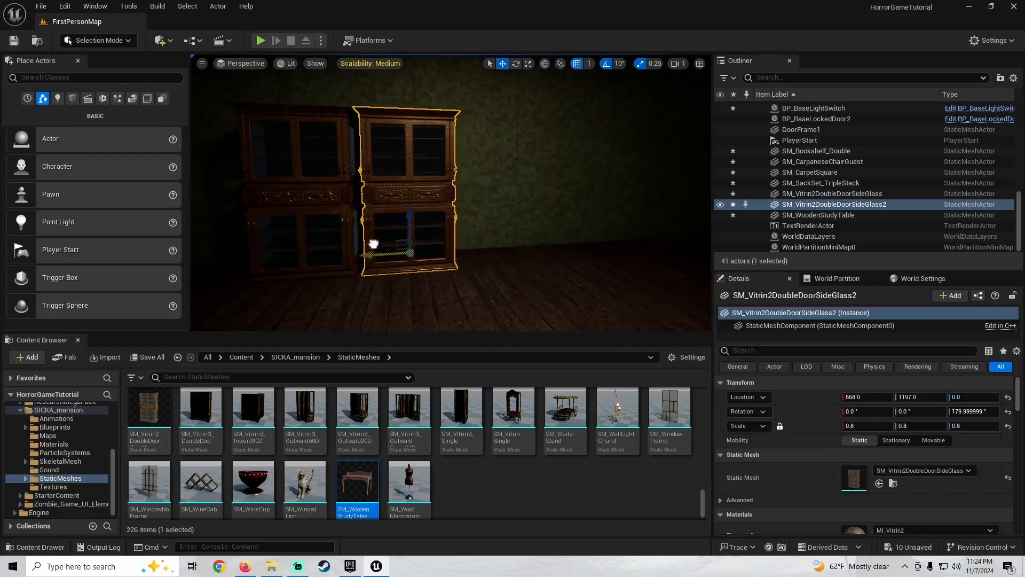
right_click_drag(452, 267, 277, 256)
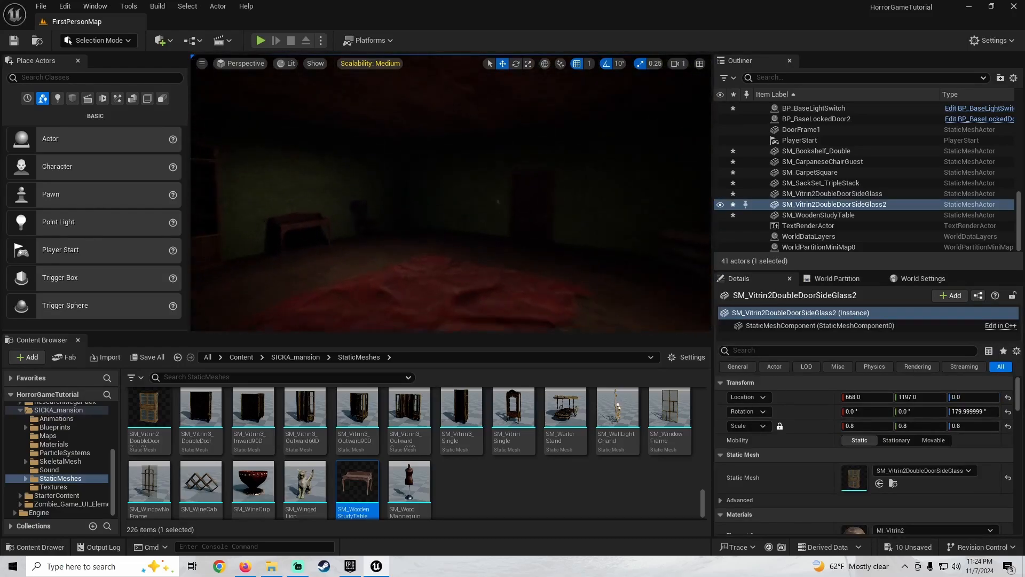
Search the mansion static meshes for "light" and place an SM_MiniRoofLight chandelier above the carpet
scroll(141, 402, "up", 1)
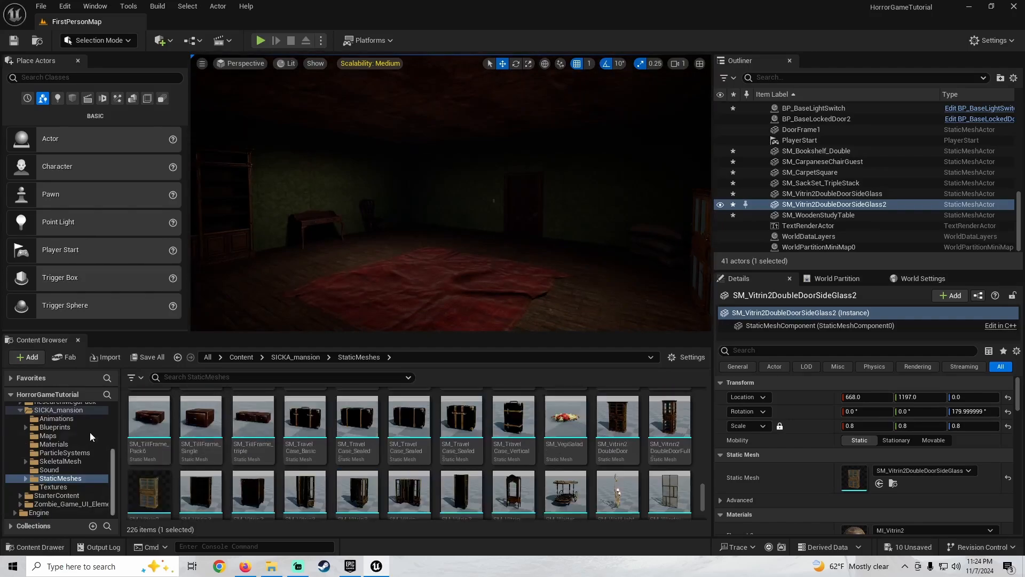
scroll(90, 432, "up", 3)
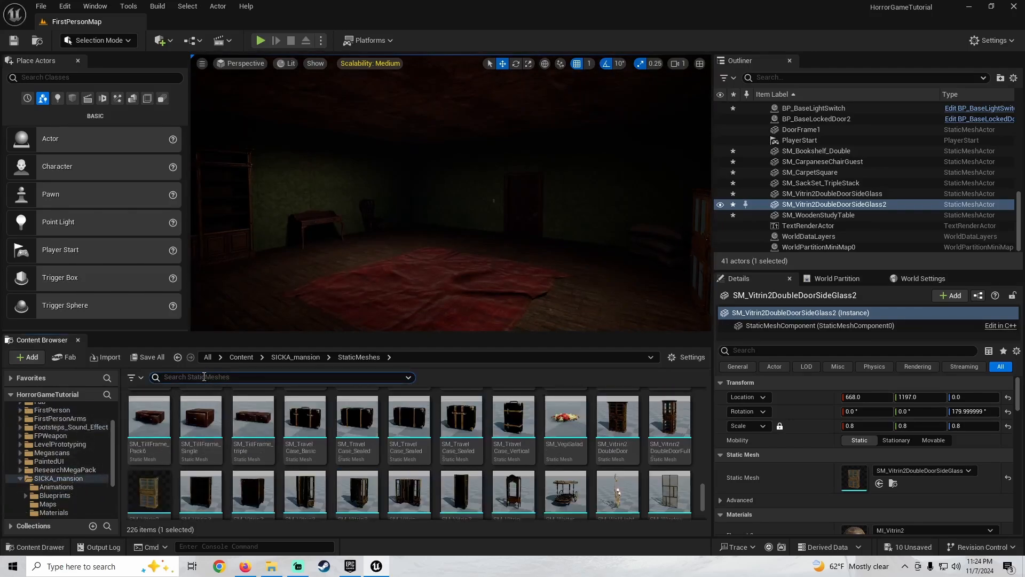
right_click_drag(392, 303, 413, 297)
left_click_drag(167, 444, 393, 295)
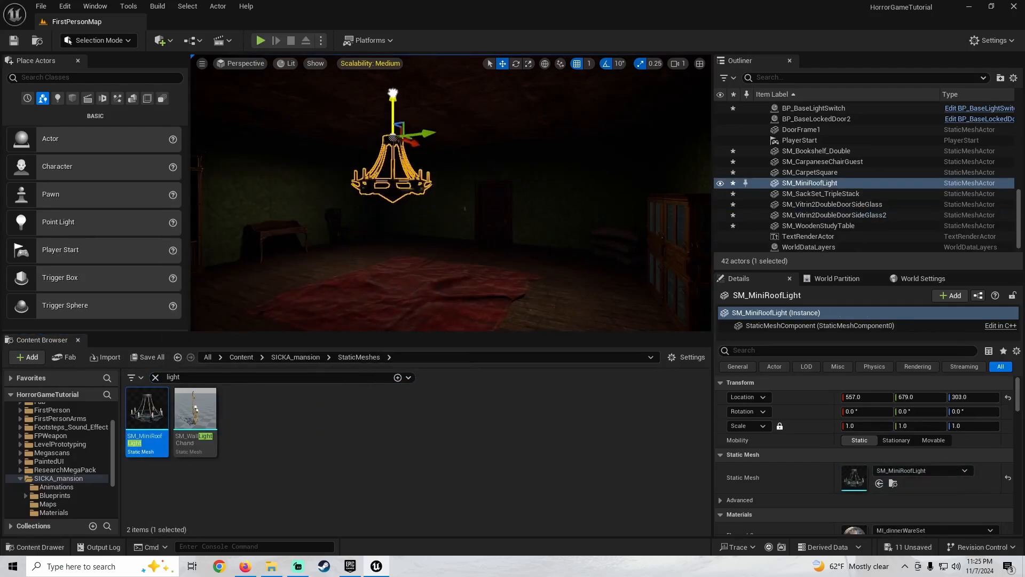
Raise the chandelier to the ceiling at Z 398 and shift it to X 606, with the editor icons shown
left_click_drag(393, 93, 393, 78)
right_click_drag(393, 78, 384, 57)
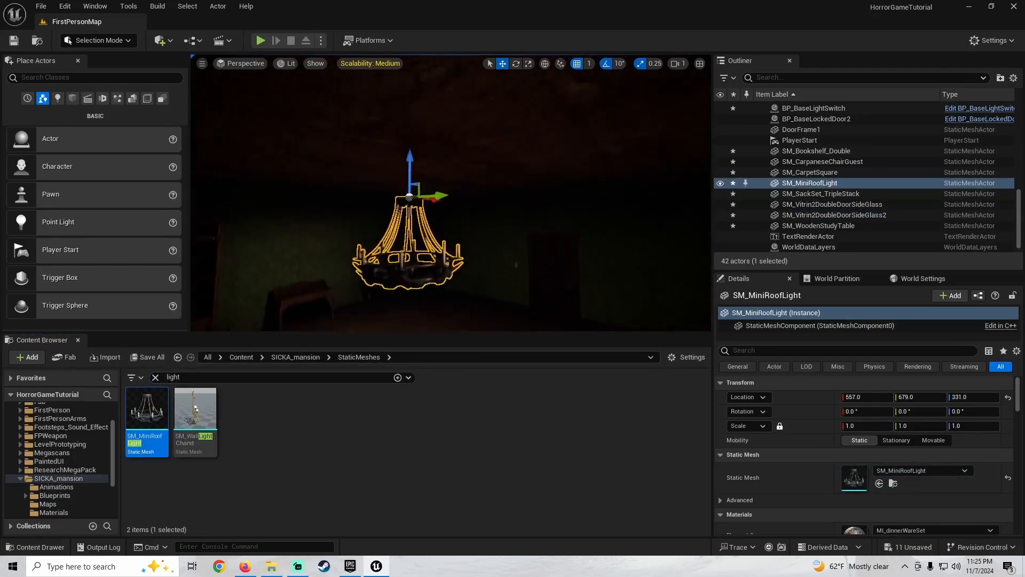
left_click_drag(410, 156, 409, 111)
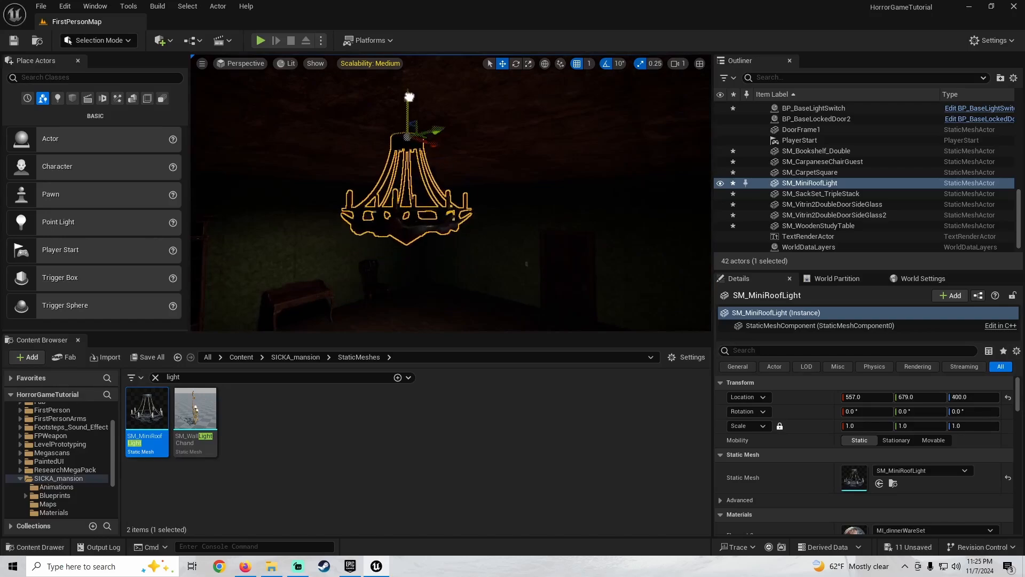
key("s")
right_click_drag(409, 100, 364, 99)
key("g")
key("d")
right_click_drag(494, 206, 606, 200)
key("a")
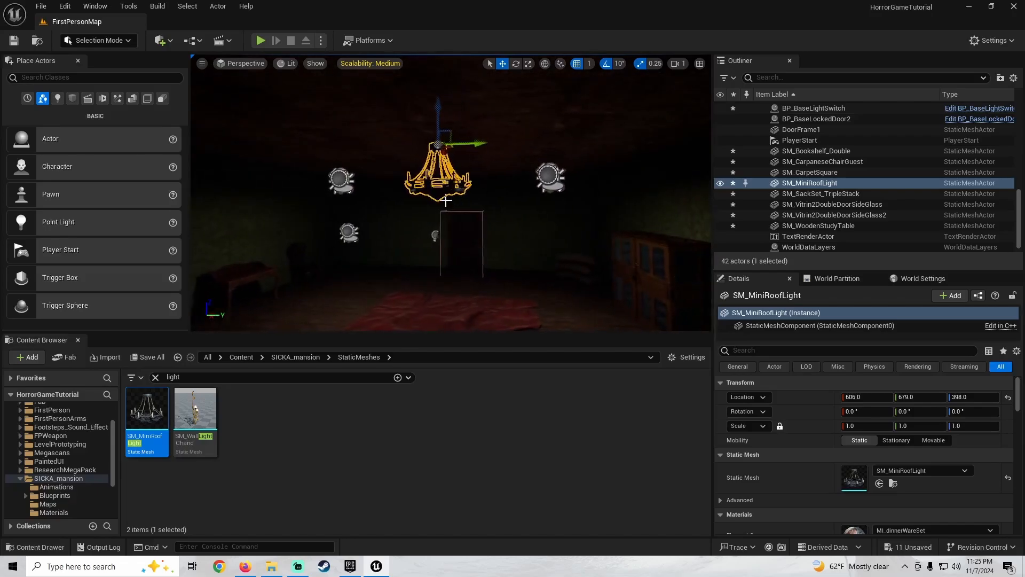
Move the BP_BaseLight2 rect light sideways into the chandelier, to Y 686
left_click(342, 179)
scroll(342, 178, "up", 3)
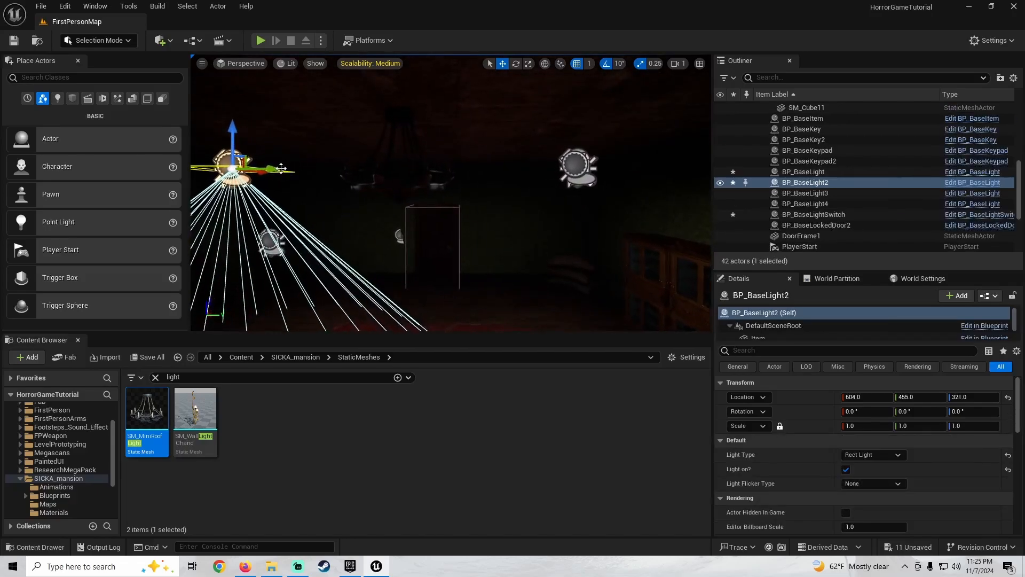
left_click_drag(288, 169, 450, 160)
key("w")
mouse_move(449, 159)
right_mouse_down()
mouse_move(406, 163)
mouse_move(408, 153)
mouse_move(440, 189)
mouse_move(451, 159)
right_mouse_up()
key("s")
key("w")
key("s")
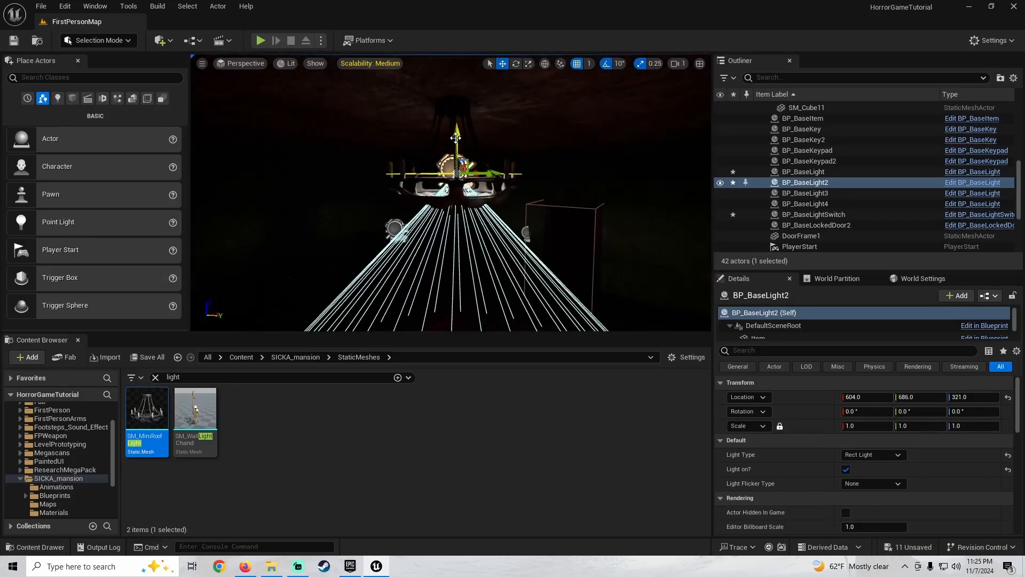
Try lowering BP_BaseLight2 to Z 276 beneath the chandelier and compare the lighting in game view
left_click_drag(456, 137, 455, 179)
key("a")
right_click_drag(455, 179, 510, 195)
key("w")
key("s")
key("g")
key("g")
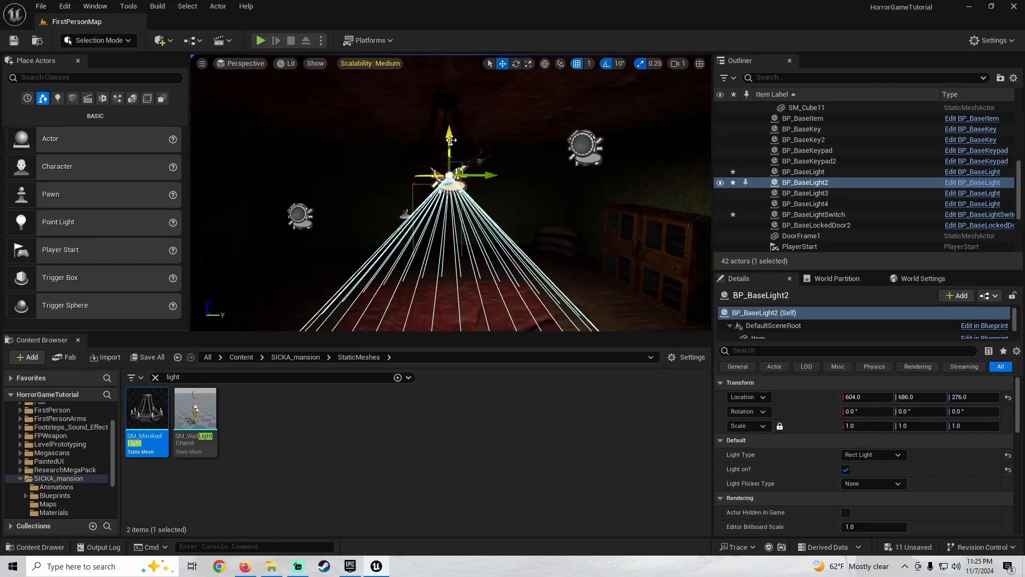
Raise BP_BaseLight2 into the chandelier at Z 342, shift it to Y 677, and check the lighting in game view
left_click_drag(452, 140, 443, 97)
left_click_drag(483, 138, 477, 138)
key("g")
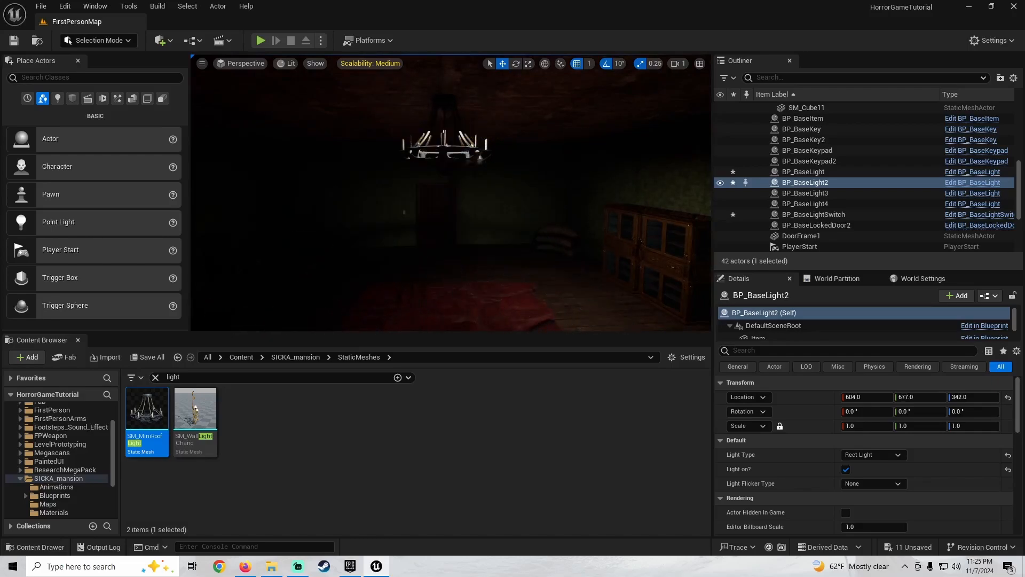
right_click_drag(431, 121, 384, 198)
right_click_drag(467, 246, 467, 171)
Select the chandelier and examine its shadow settings by filtering its details for "shadow"
left_click(411, 121)
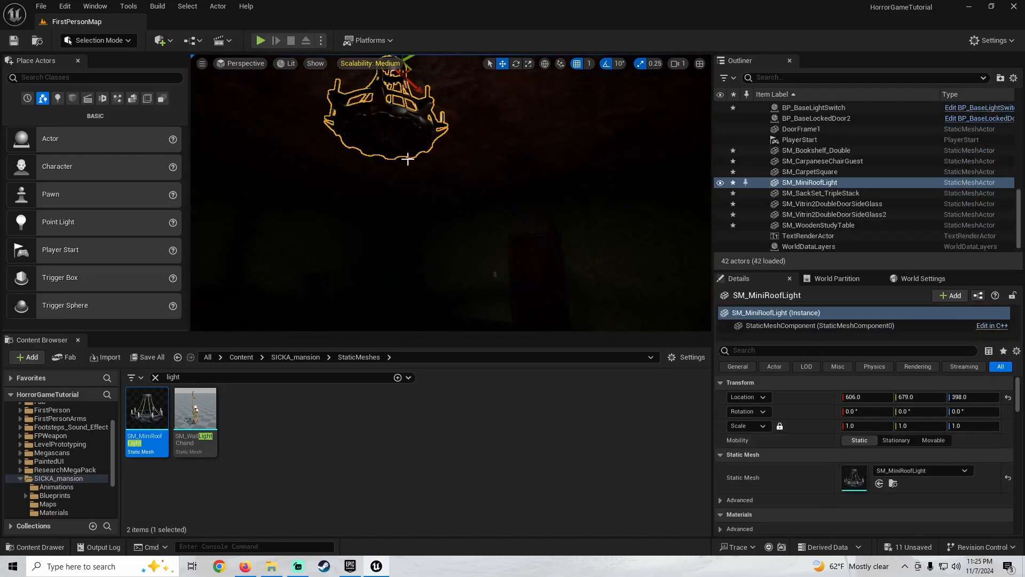
right_click_drag(408, 155, 513, 297)
scroll(781, 465, "down", 10)
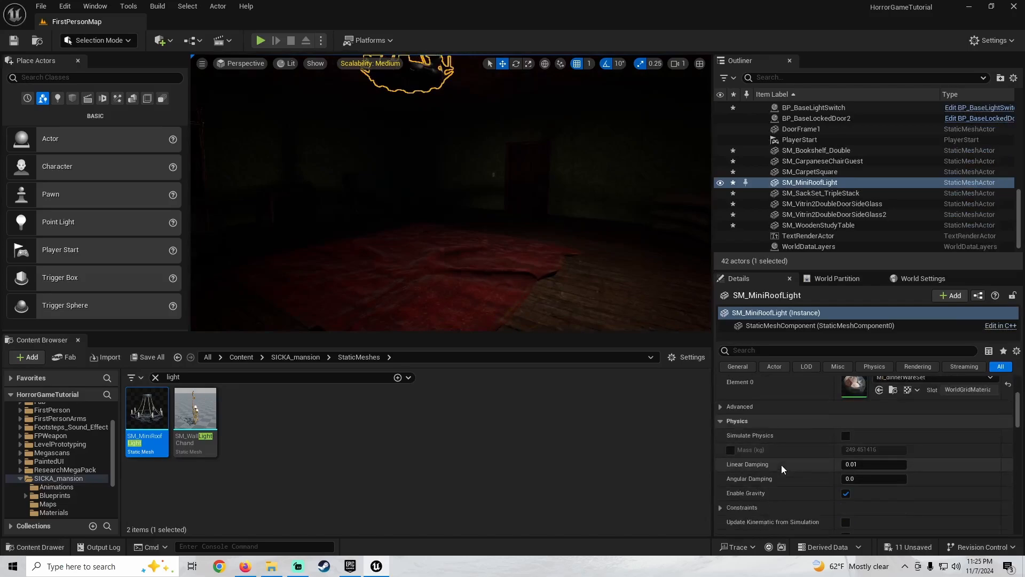
scroll(779, 462, "down", 3)
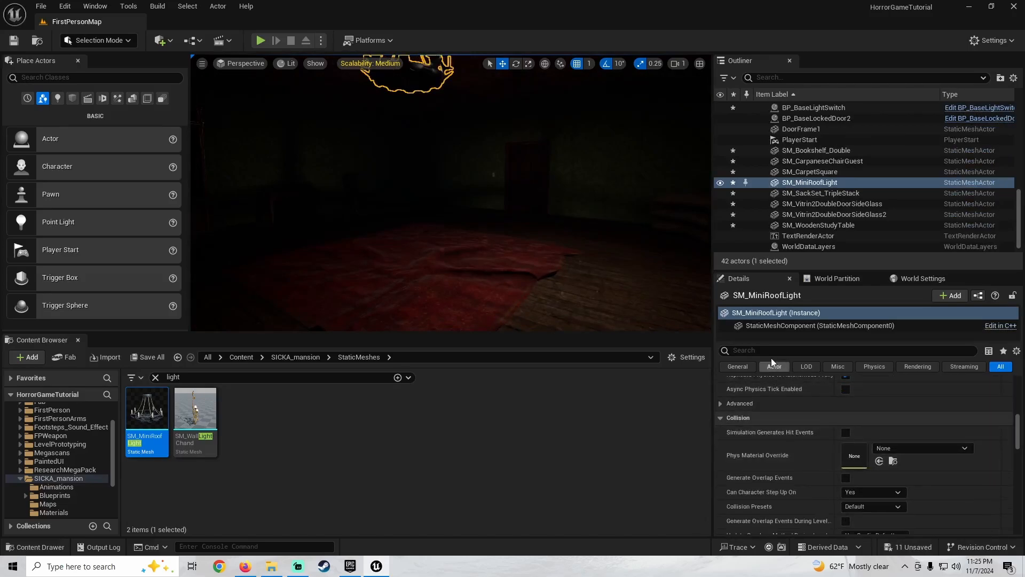
left_click(755, 350)
type("shadow")
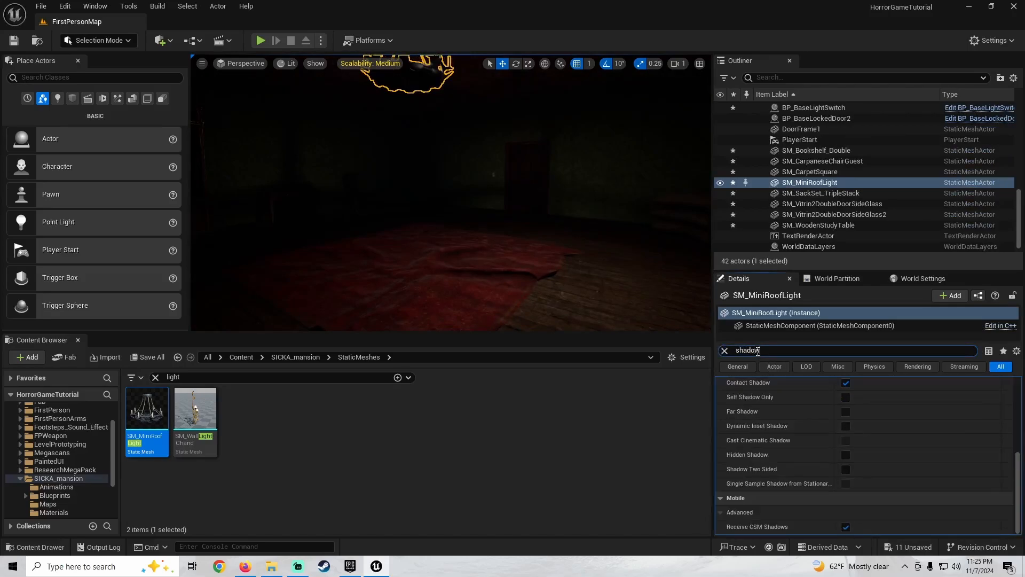
scroll(787, 428, "up", 5)
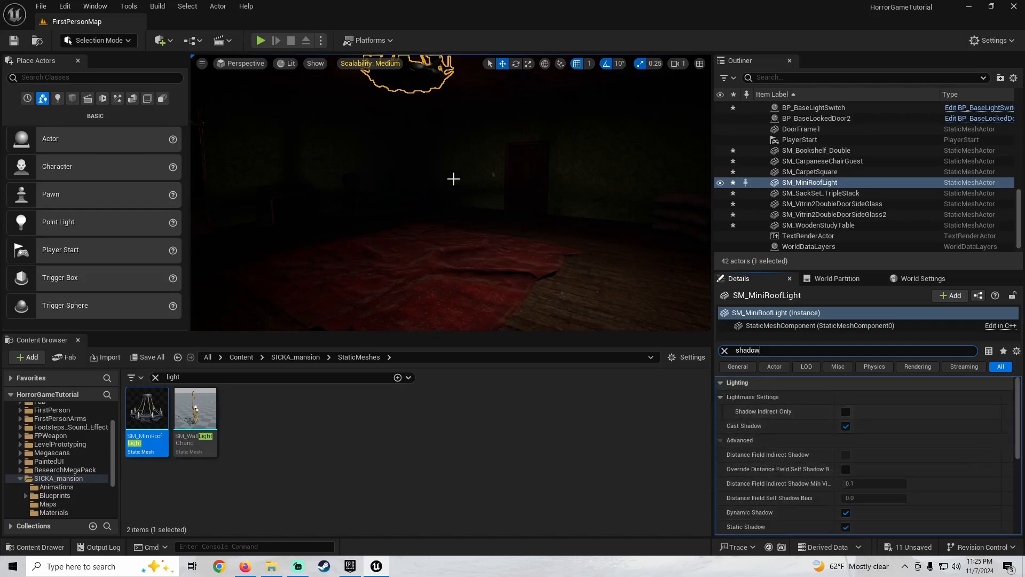
Nudge BP_BaseLight2 slightly along the Y axis inside the chandelier and inspect the light falling on the carpet
right_click_drag(453, 179, 373, 206)
right_click_drag(478, 222, 501, 189)
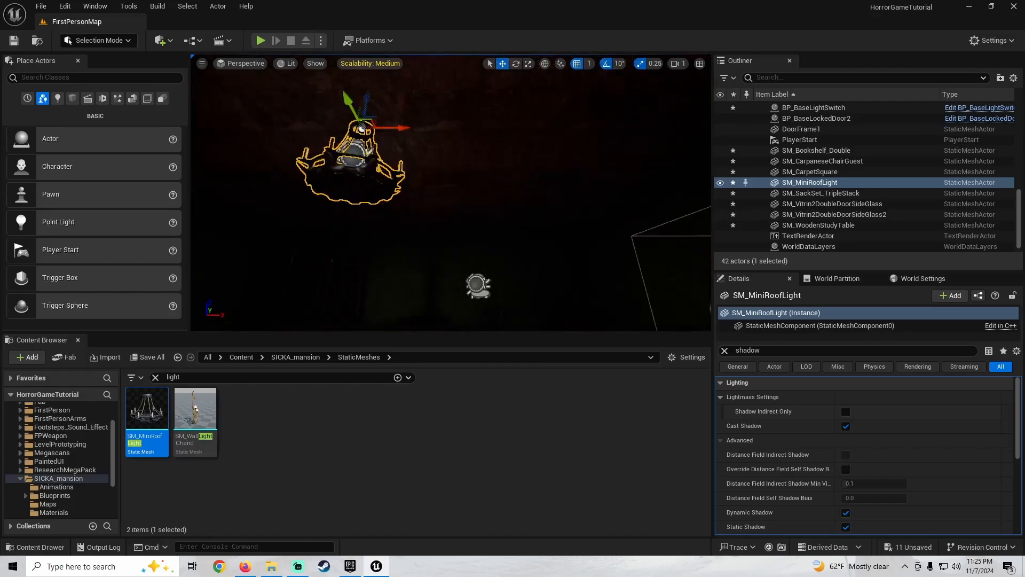
right_click_drag(449, 214, 550, 211)
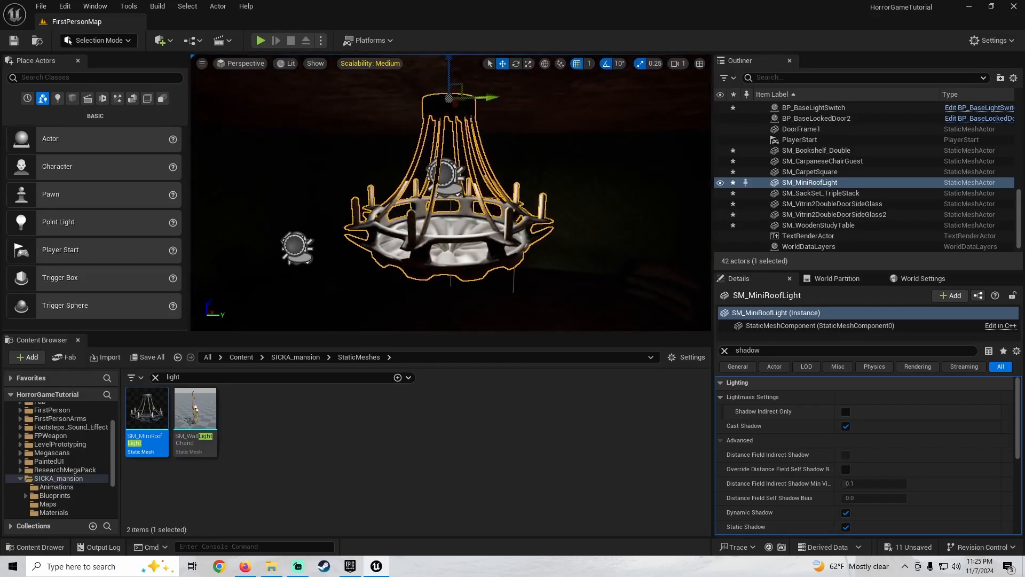
left_click(443, 172)
left_click_drag(489, 181, 492, 182)
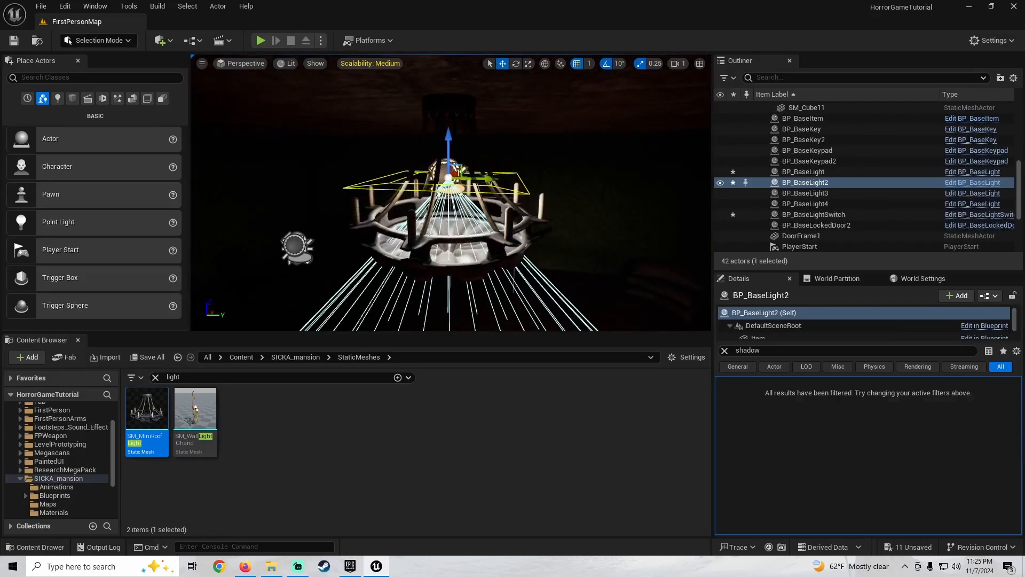
right_click_drag(497, 166, 556, 165)
key("w")
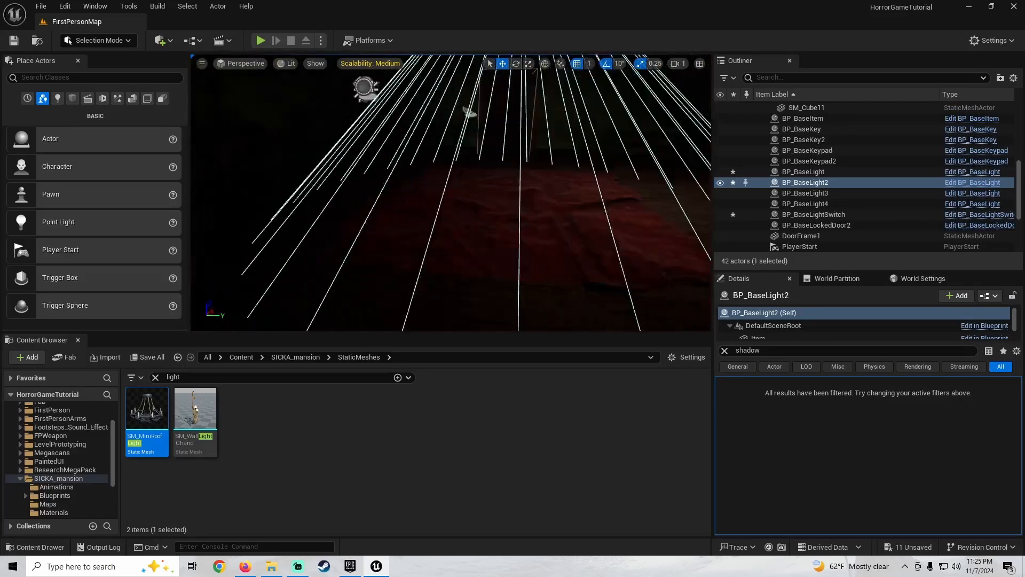
right_click_drag(460, 213, 499, 226)
key("g")
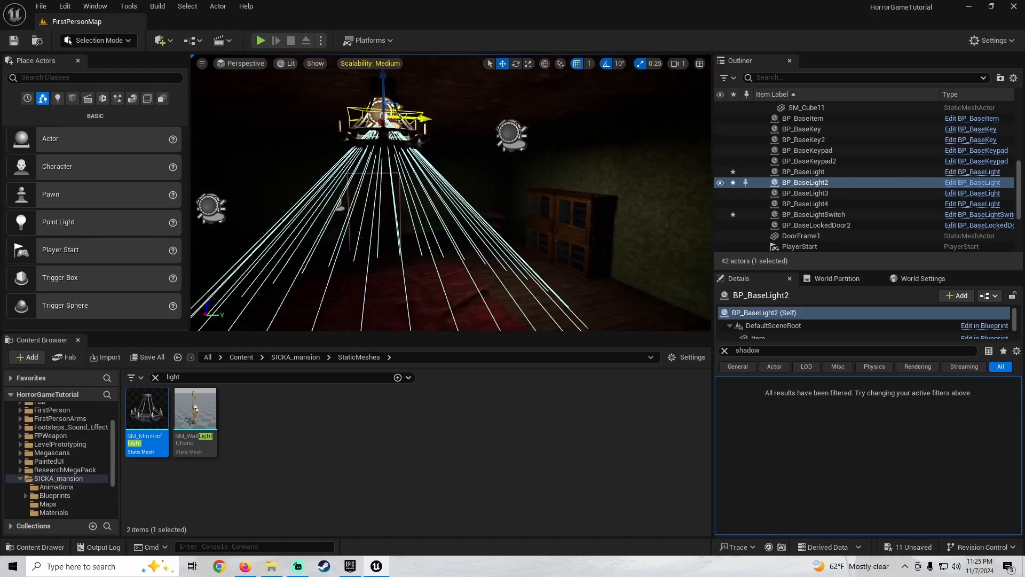
Duplicate BP_BaseLight2 along the Y axis, placing the copy beside the chandelier on the study table side
left_click_drag(414, 118, 232, 106, "alt")
right_click_drag(232, 106, 191, 107)
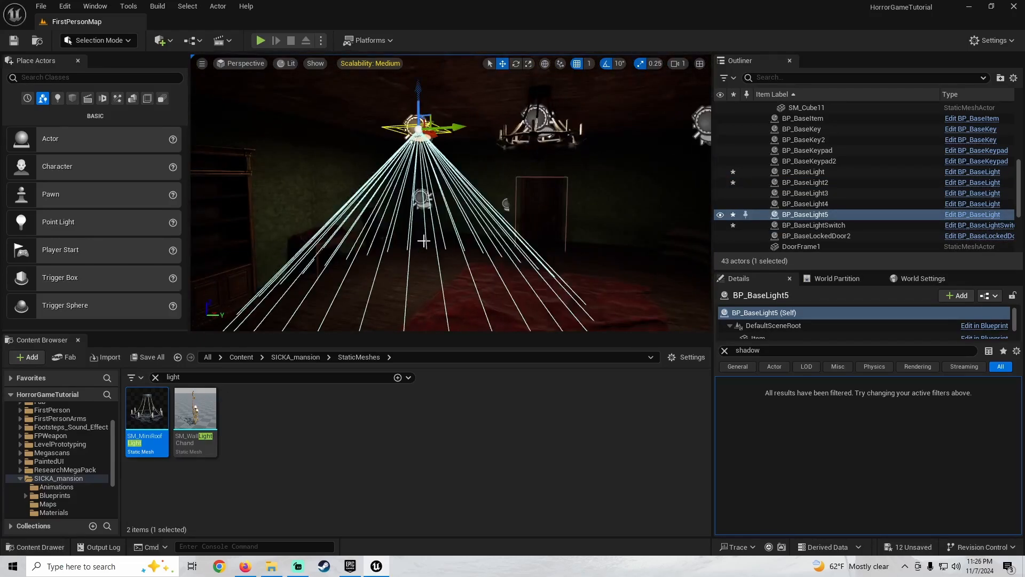
right_click_drag(423, 241, 471, 201)
Hide the duplicated light and BP_BaseLight together in the editor, leaving only the chandelier's light visible nearby
left_click(491, 155, "ctrl")
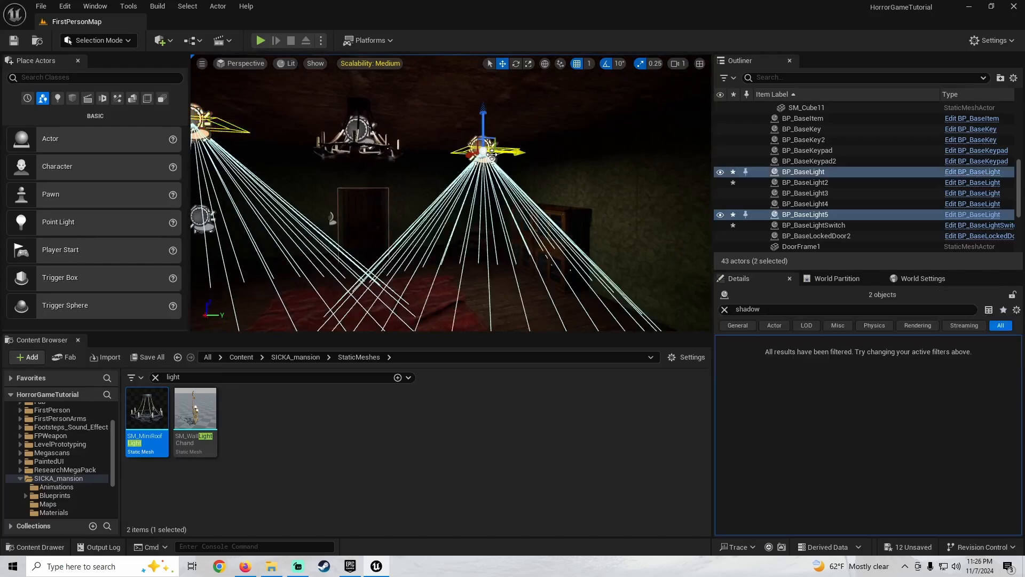
key("h")
right_click_drag(491, 155, 398, 171)
key("w")
key("s")
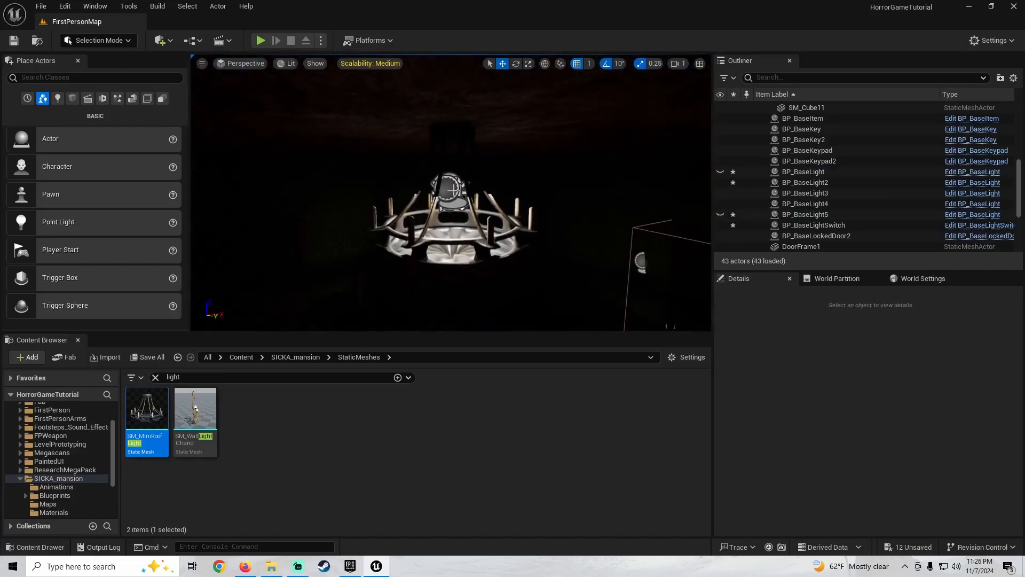
Readjust the height of BP_BaseLight2 inside the chandelier and check the room's lighting in game view
left_click(458, 188)
right_click_drag(457, 188, 437, 122)
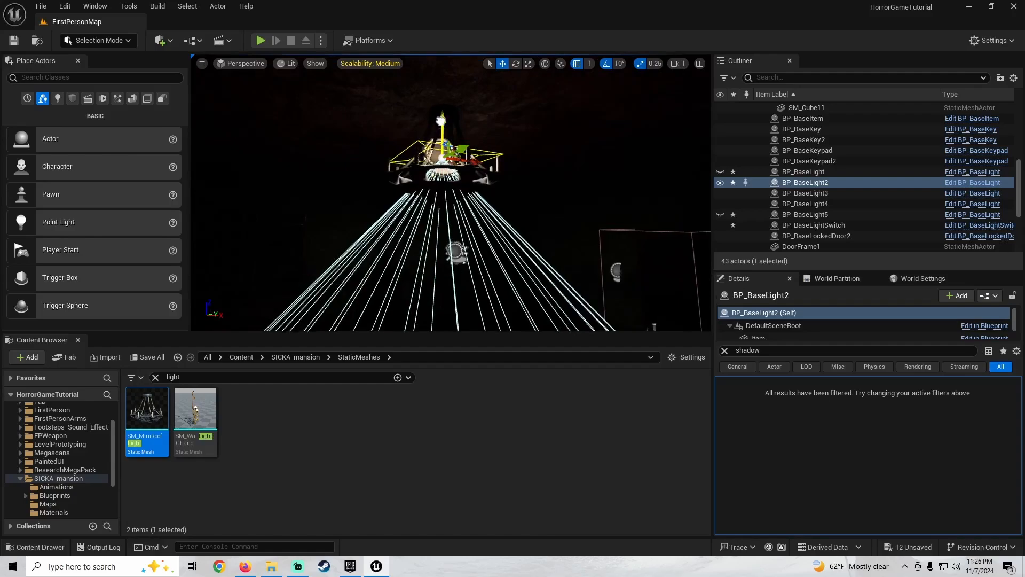
left_click_drag(445, 157, 448, 171)
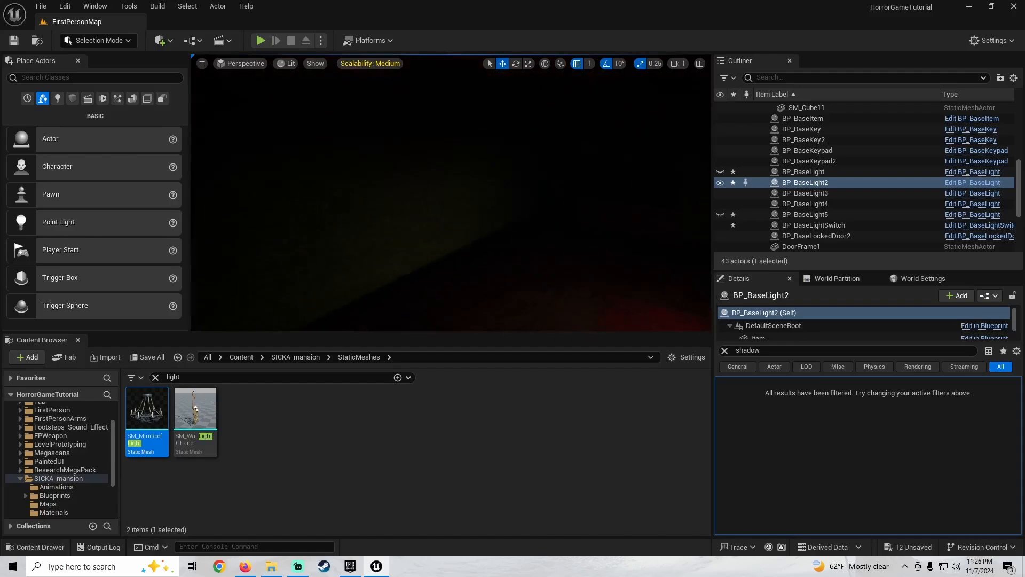
Show the hidden BP_BaseLight5 and BP_BaseLight again and move both farther from the chandelier along the Y axis
right_click_drag(463, 218, 406, 208)
key("g")
left_click(348, 151)
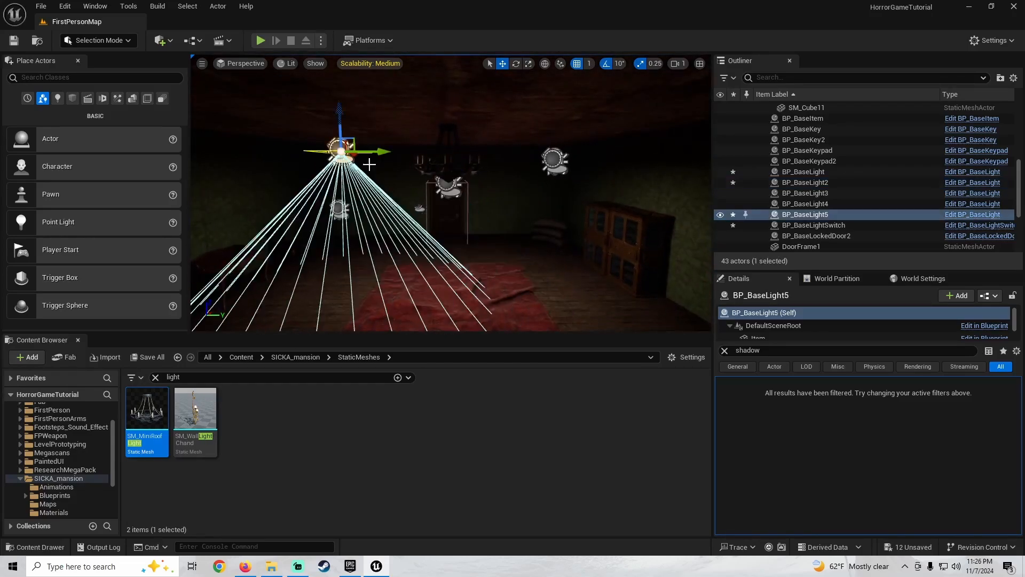
left_click_drag(378, 152, 347, 154)
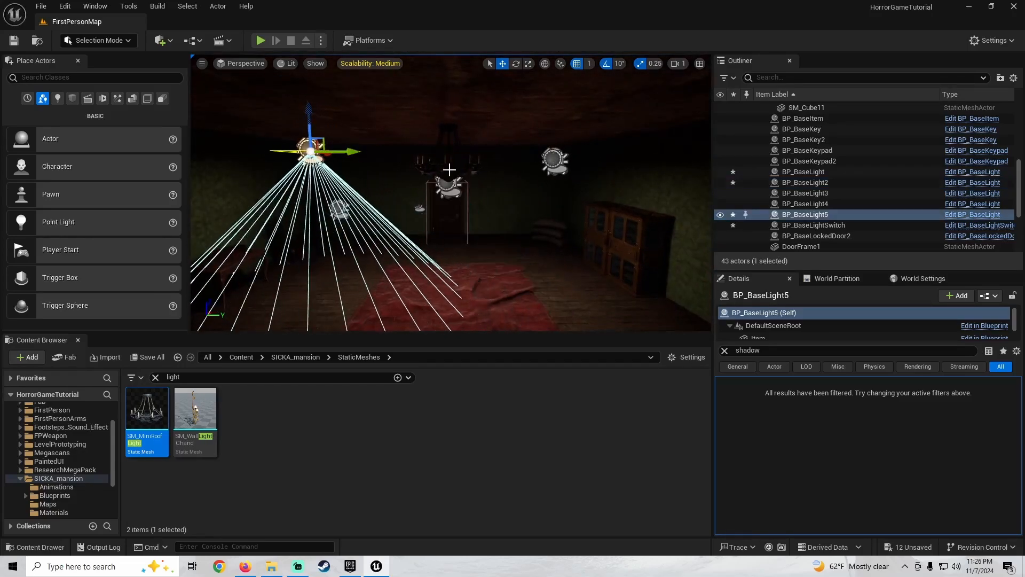
left_click(555, 160)
left_click_drag(592, 160, 614, 163)
key("g")
right_click_drag(613, 163, 603, 203)
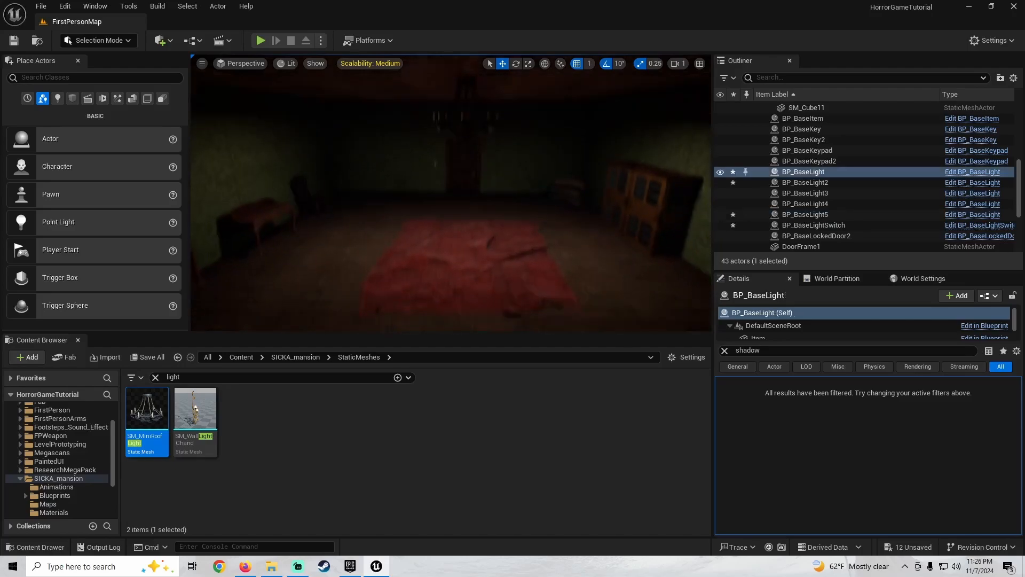
mouse_move(468, 241)
right_mouse_down()
mouse_move(449, 198)
mouse_move(468, 241)
right_mouse_up()
key("g")
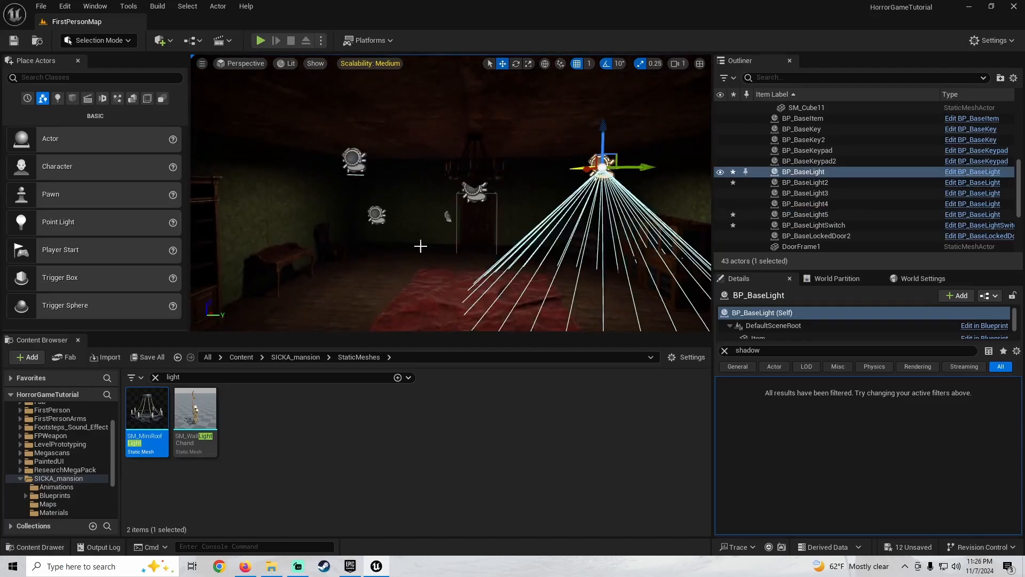
Turn off Cast Shadows on the RectLight components of BP_BaseLight and BP_BaseLight5, and check the room in game view
left_click(725, 350)
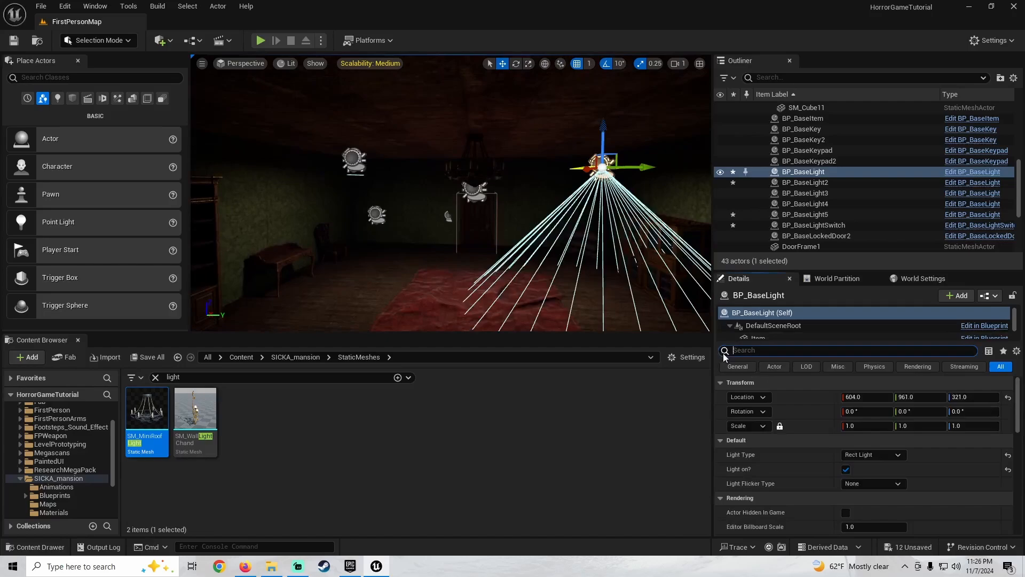
scroll(761, 335, "down", 3)
left_click(768, 331)
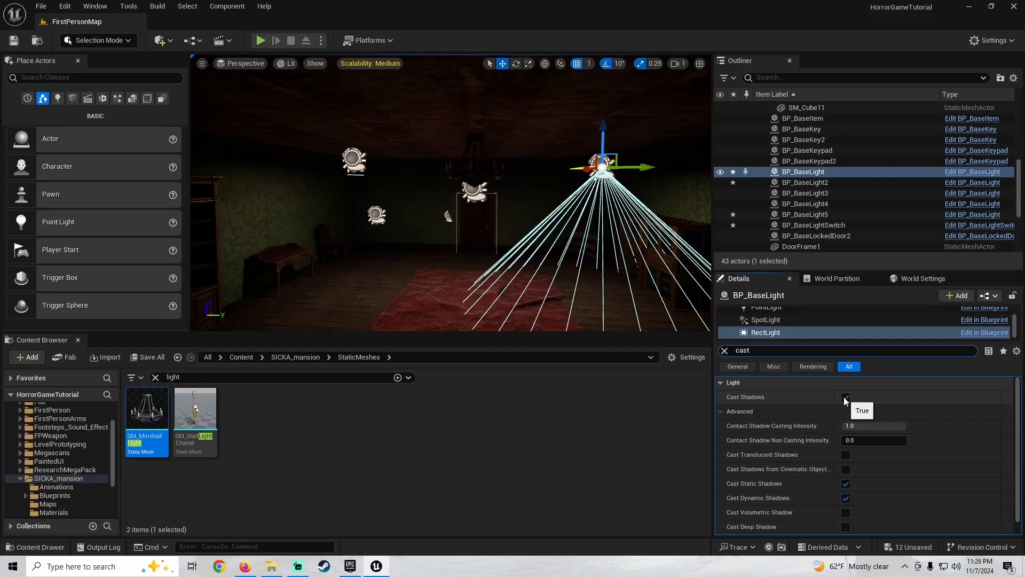
left_click(353, 162)
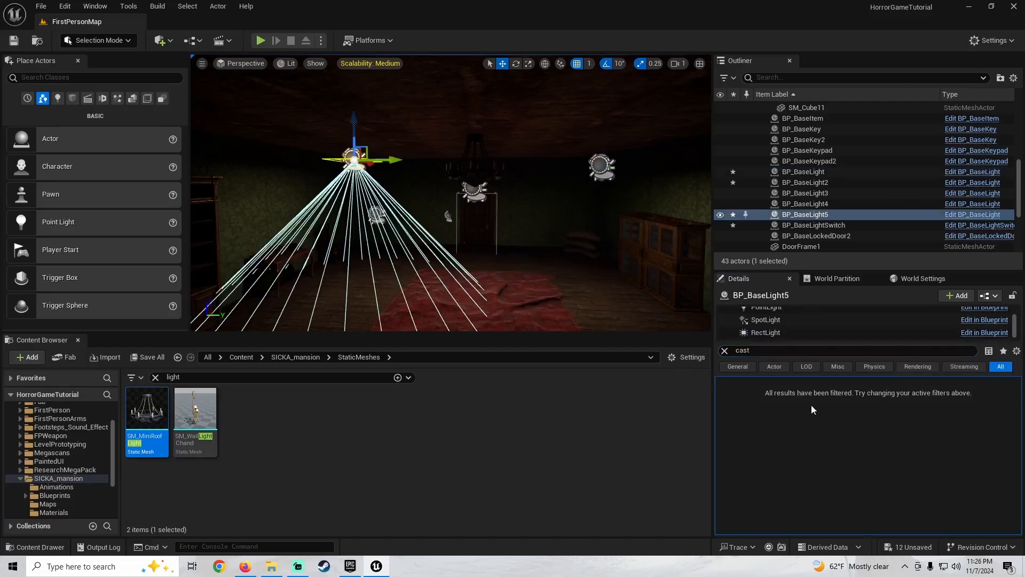
left_click(766, 332)
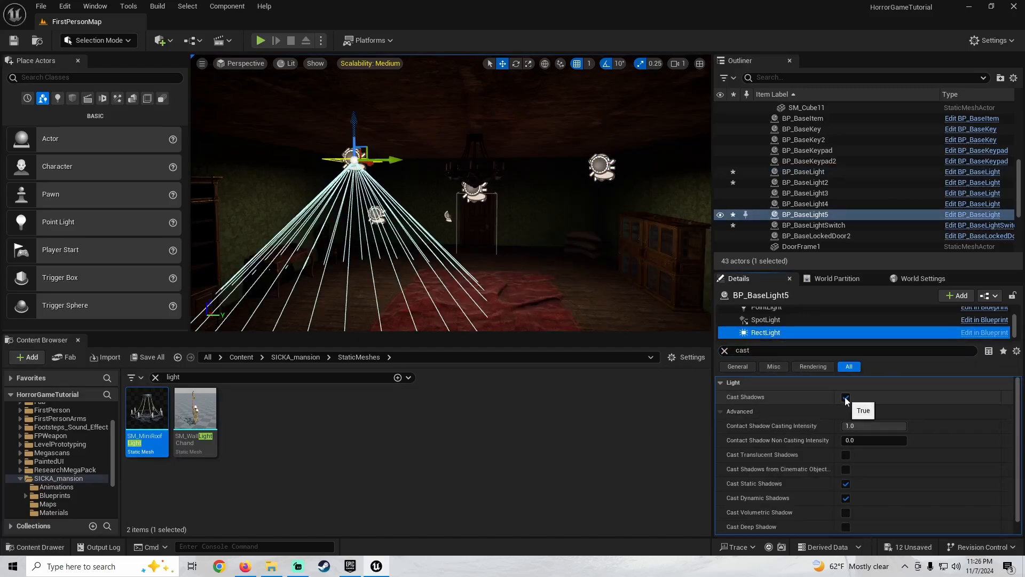
right_click_drag(484, 274, 411, 246)
key("g")
key("g")
Set the intensity of BP_BaseLight's RectLight component to 500
left_click(418, 233)
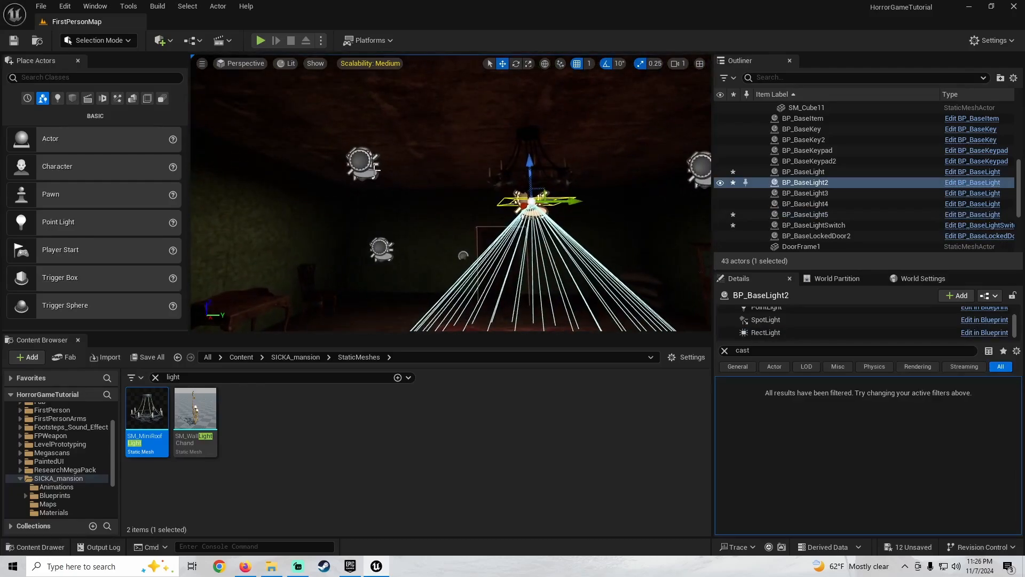
left_click(372, 173)
right_click_drag(373, 174, 564, 155)
left_click(563, 155, "ctrl")
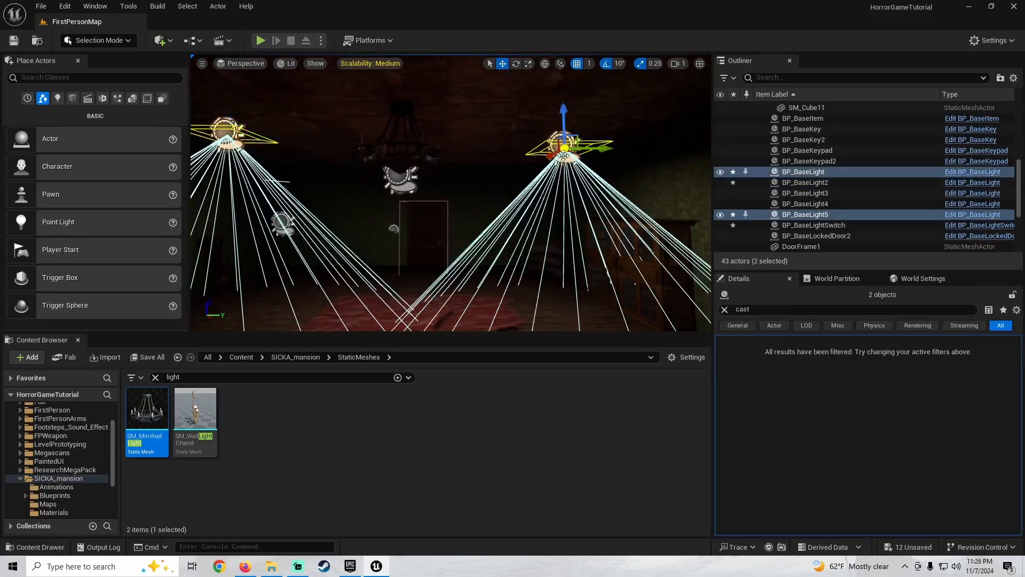
left_click(724, 310)
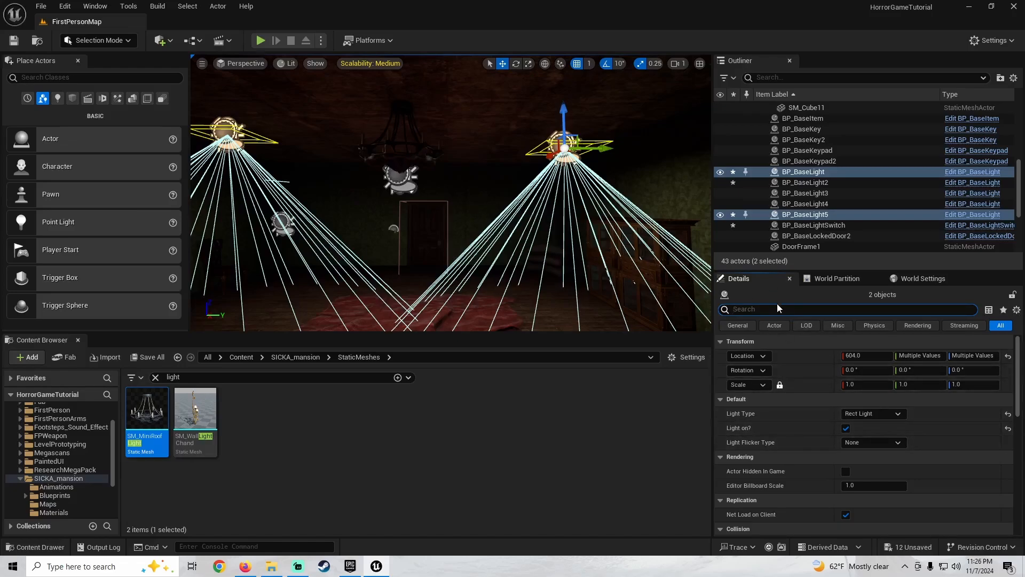
left_click(569, 163)
left_click(766, 333)
scroll(800, 457, "down", 3)
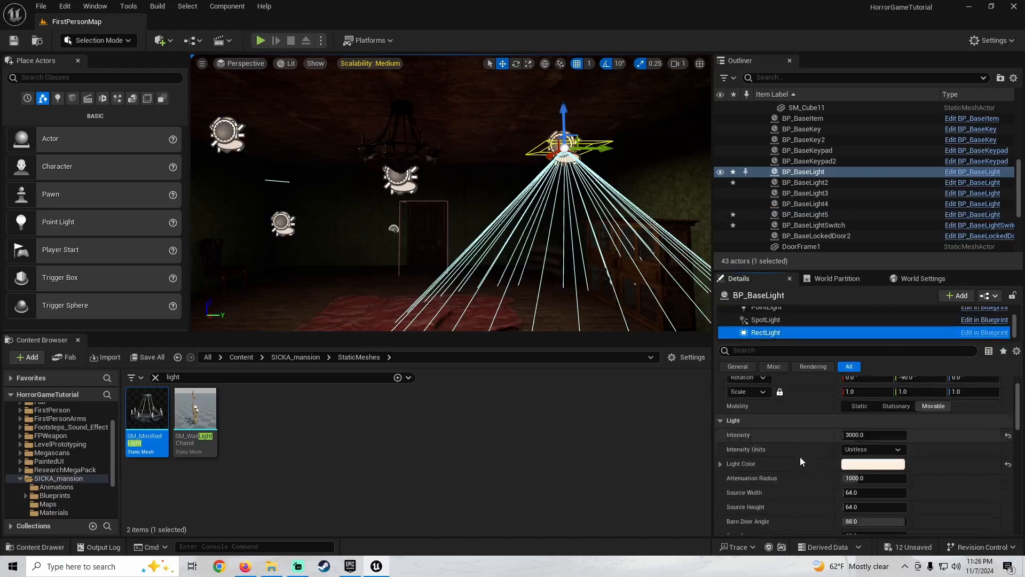
left_click(875, 400)
type("50")
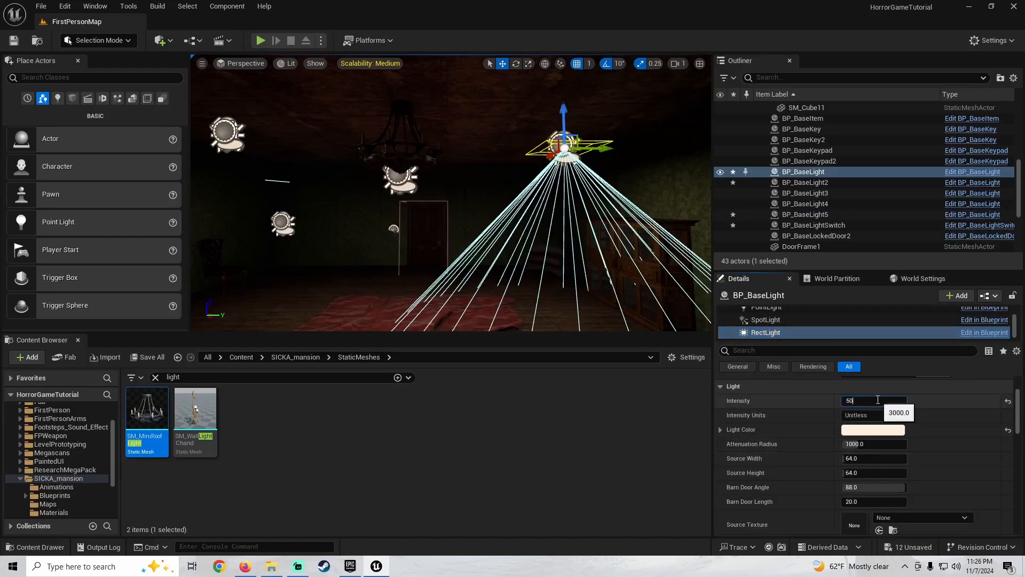
type("0")
key("Return")
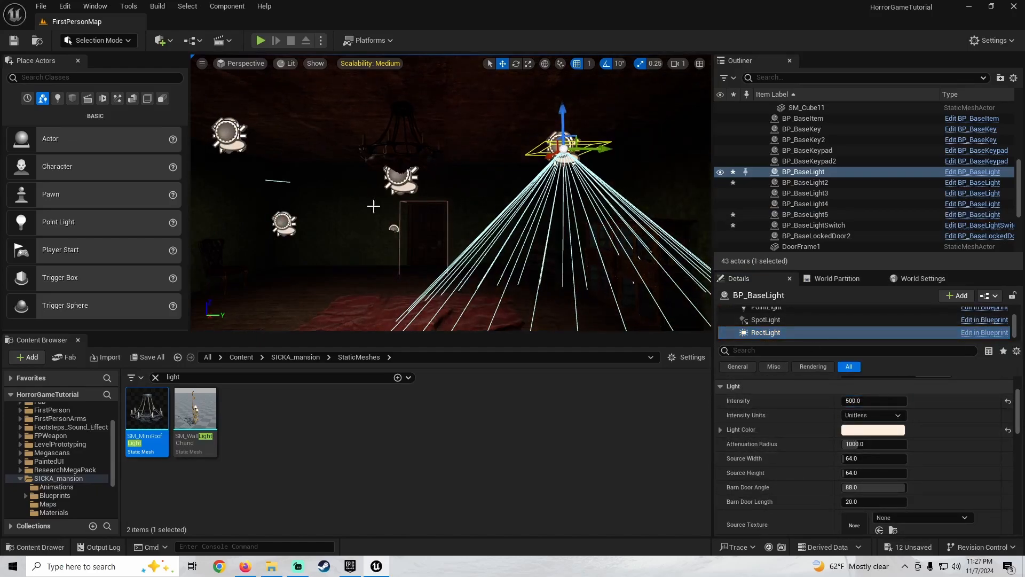
Set the intensity of BP_BaseLight5's RectLight component to 500 and check the room's lighting in game view
left_click(209, 134)
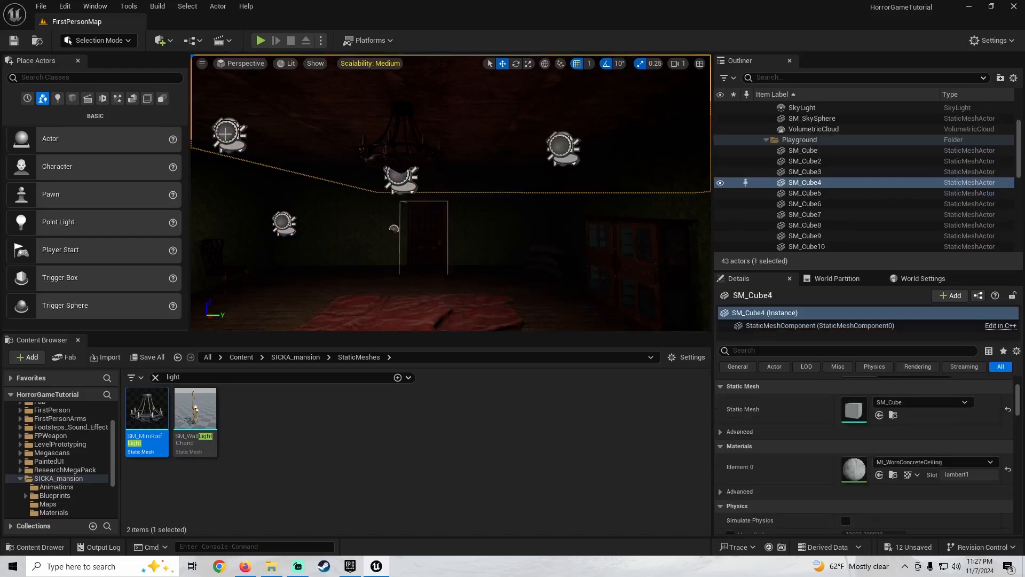
left_click(227, 132)
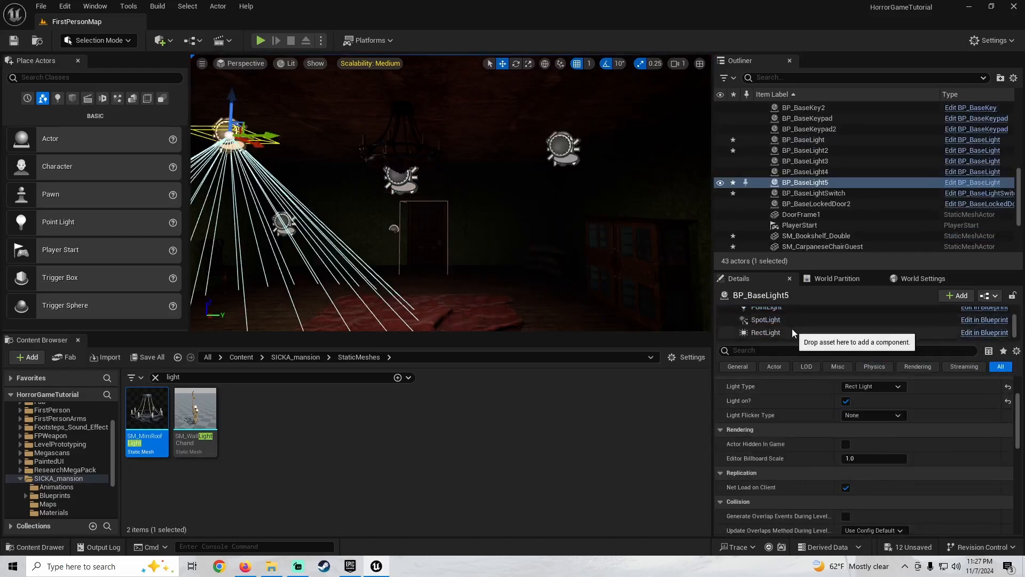
left_click(792, 331)
left_click(866, 399)
type("500")
key("Return")
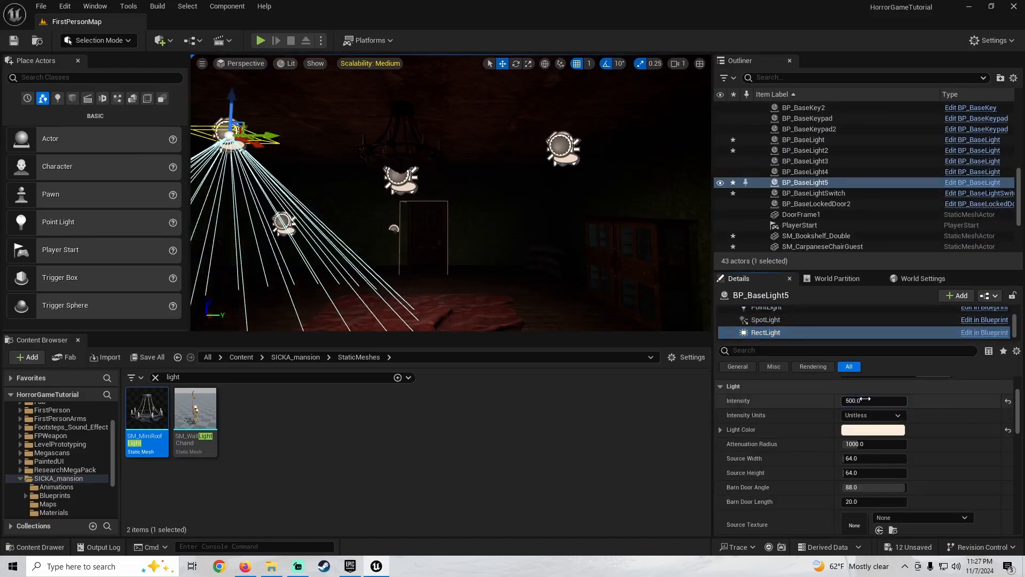
key("g")
right_click_drag(413, 230, 445, 199)
key("g")
key("g")
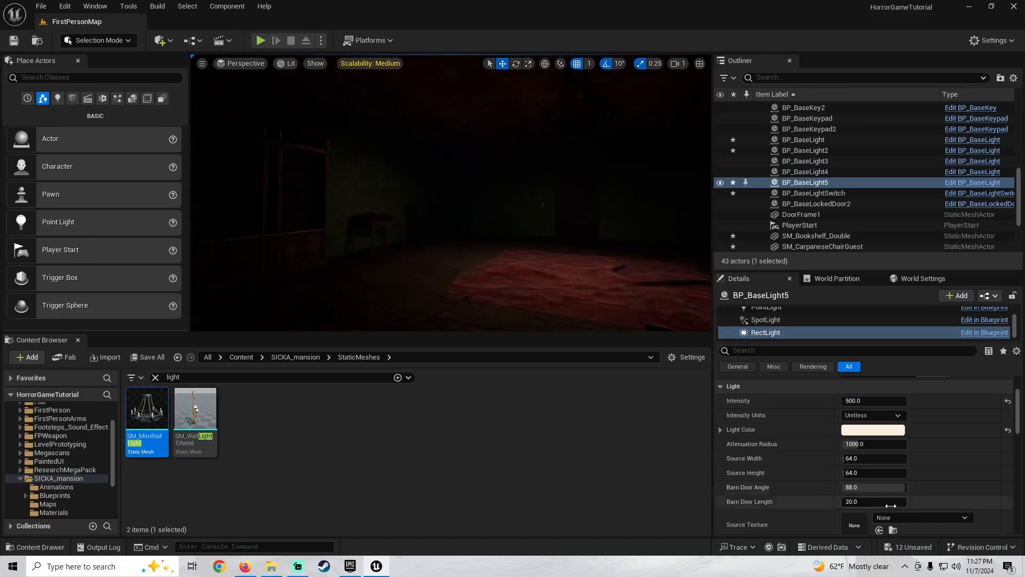
Set the Indirect Lighting Intensity of BP_BaseLight5's RectLight component to 10 and inspect the room
scroll(789, 454, "down", 2)
scroll(794, 474, "down", 2)
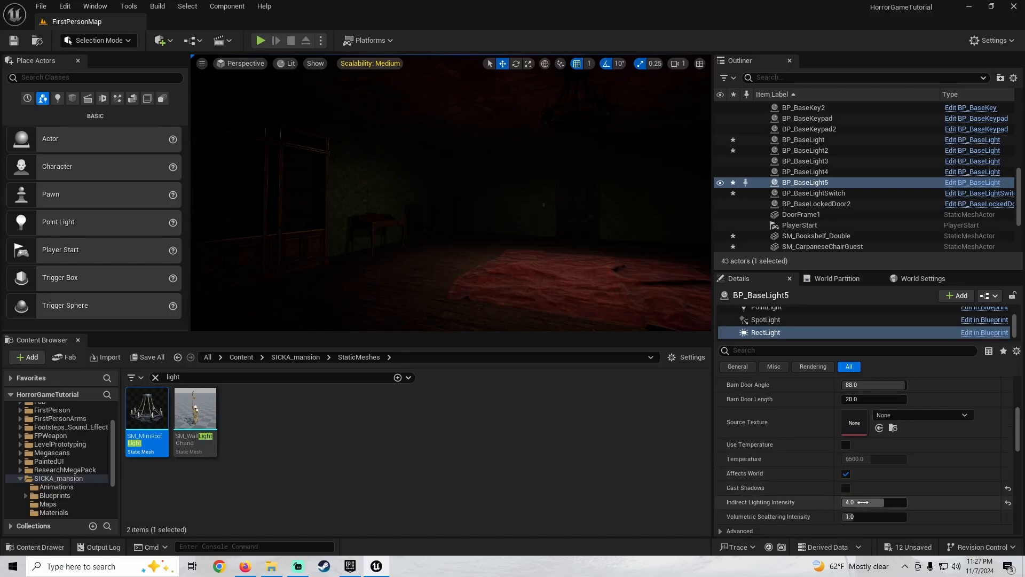
left_click(863, 502)
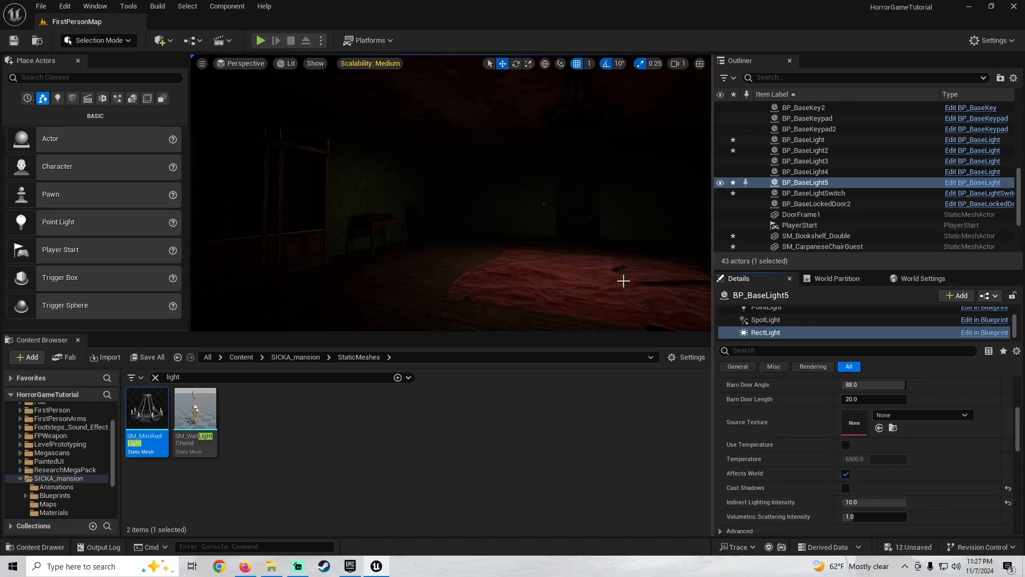
right_click_drag(622, 282, 679, 283)
scroll(810, 457, "up", 3)
right_click_drag(452, 230, 641, 192)
key("g")
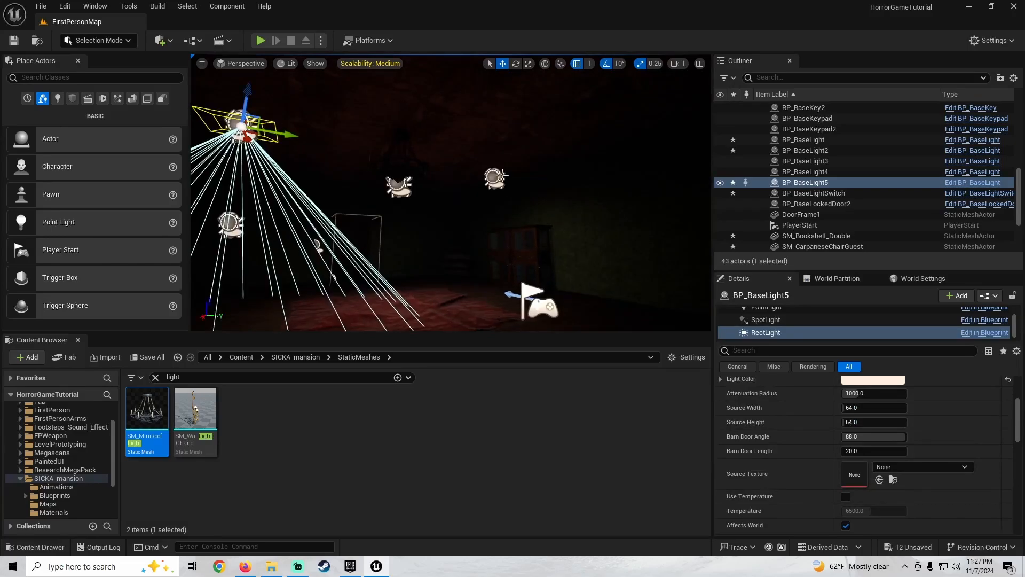
Set the Indirect Lighting Intensity of BP_BaseLight's RectLight component to 10 and check the room in game view
left_click(494, 179)
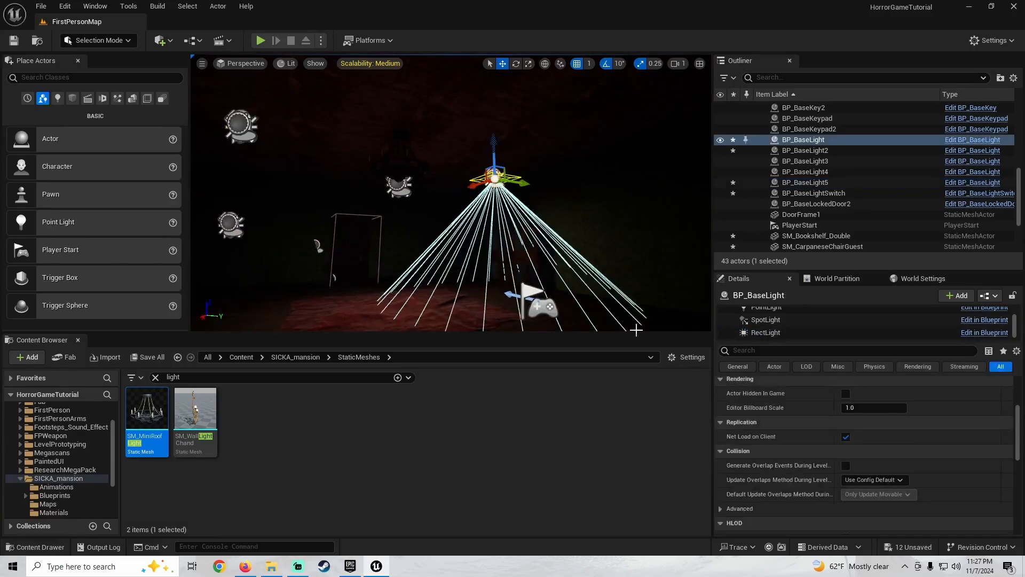
left_click(766, 332)
scroll(802, 459, "down", 2)
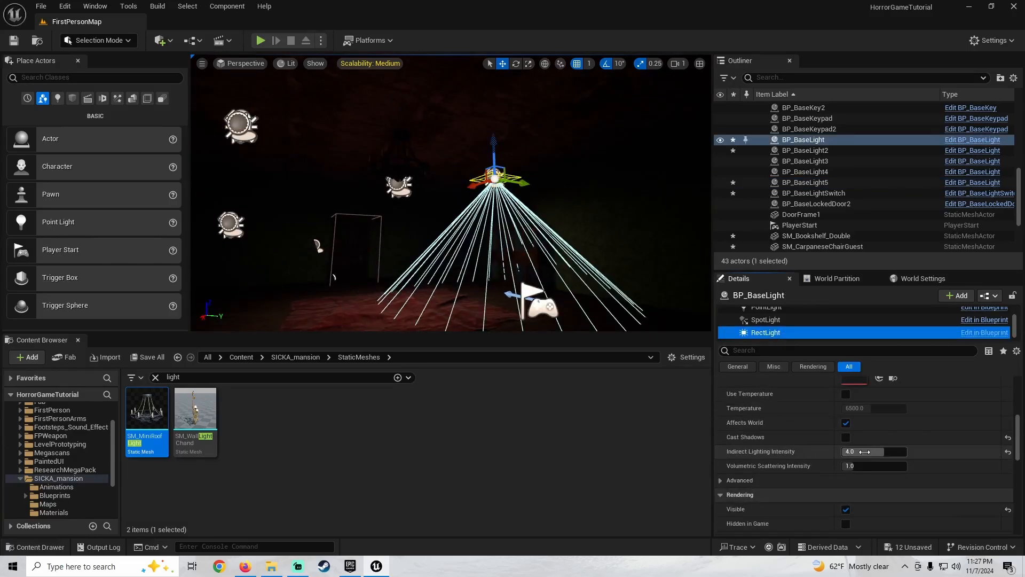
left_click(865, 451)
type("10")
key("Return")
right_click_drag(559, 181, 481, 154)
key("g")
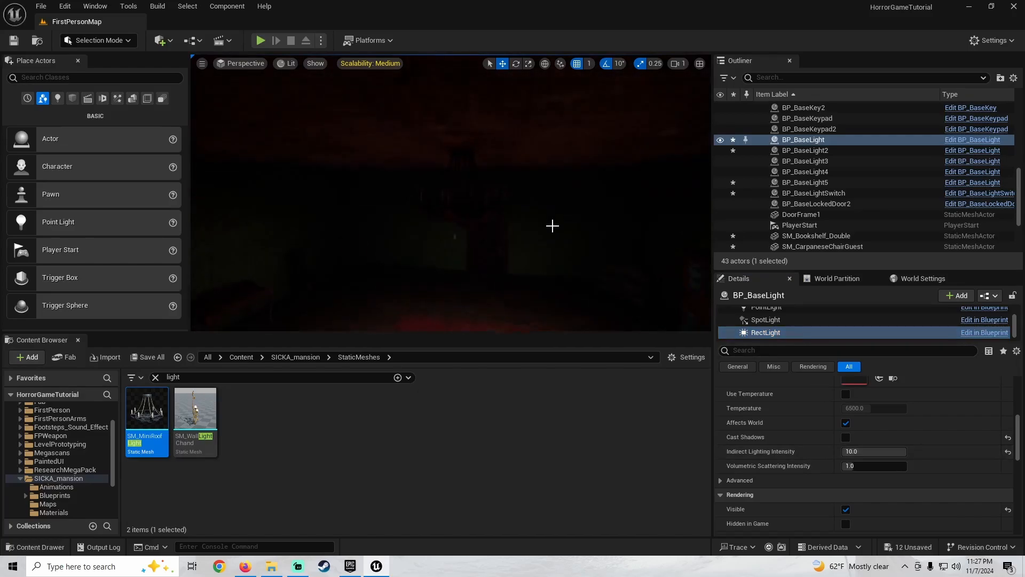
Try an Indirect Lighting Intensity of 10 on the RectLight of BP_BaseLight2 in the chandelier and check it in game view
key("g")
mouse_move(552, 226)
right_mouse_down()
mouse_move(550, 240)
mouse_move(534, 225)
right_mouse_up()
left_click(463, 216)
left_click(767, 332)
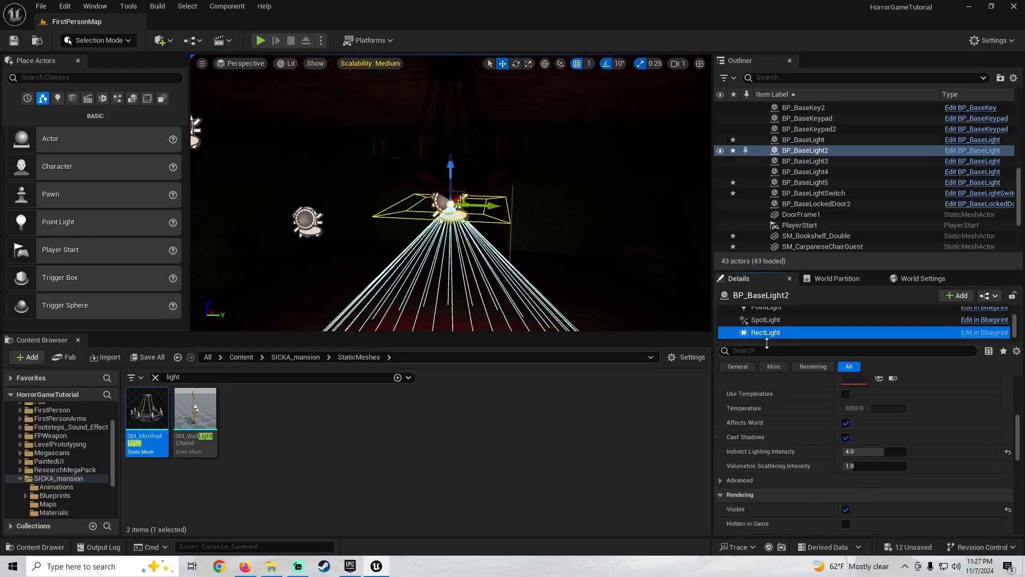
scroll(858, 392, "down", 2)
left_click(856, 383)
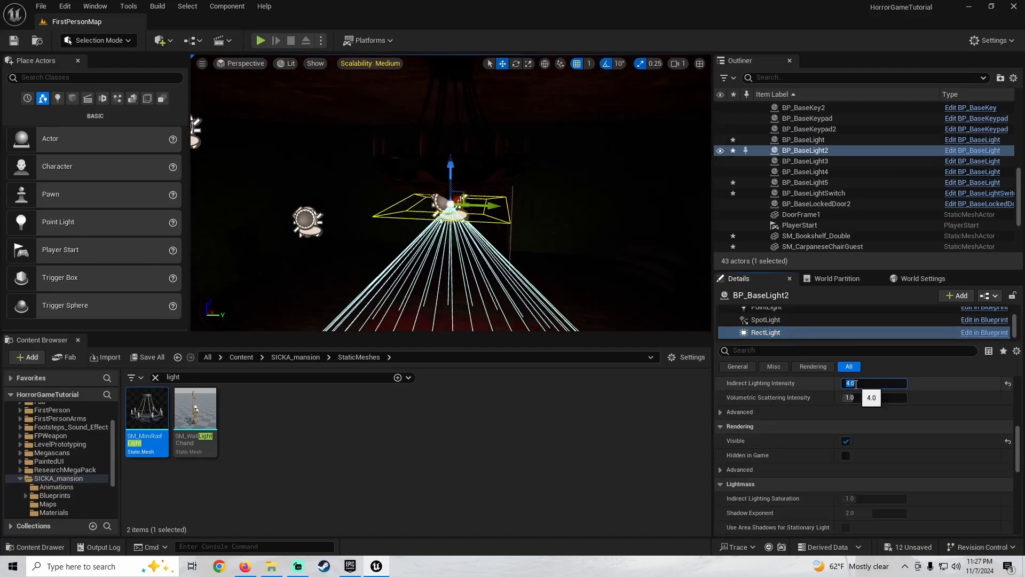
key("Return")
mouse_move(507, 230)
right_mouse_down()
mouse_move(508, 267)
mouse_move(508, 231)
right_mouse_up()
key("g")
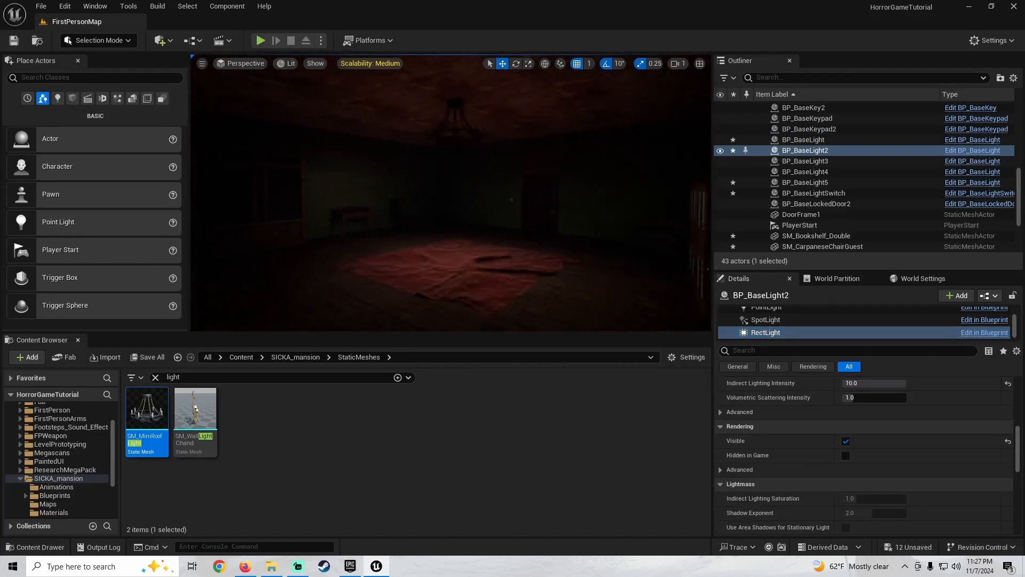
key("g")
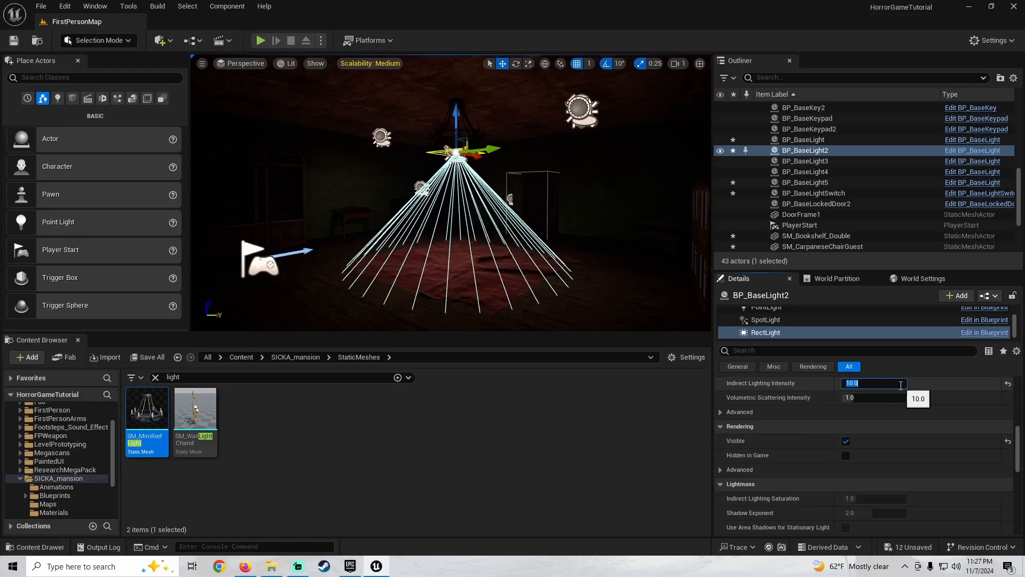
Test Indirect Lighting Intensity values of 6 and 4 on BP_BaseLight2's RectLight, settle on 2, and inspect the room
type("6")
key("Return")
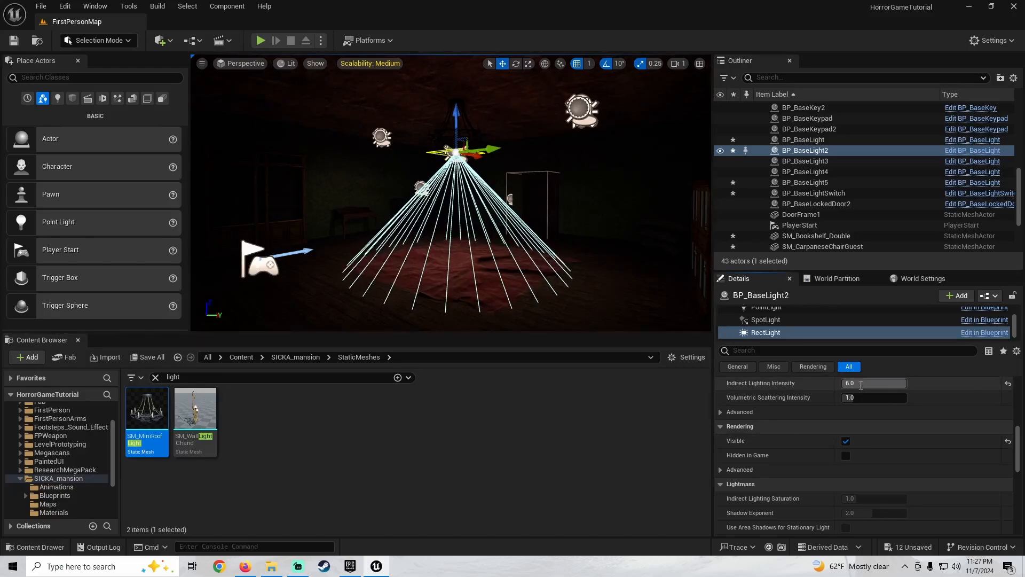
left_click(861, 383)
type("4")
key("Return")
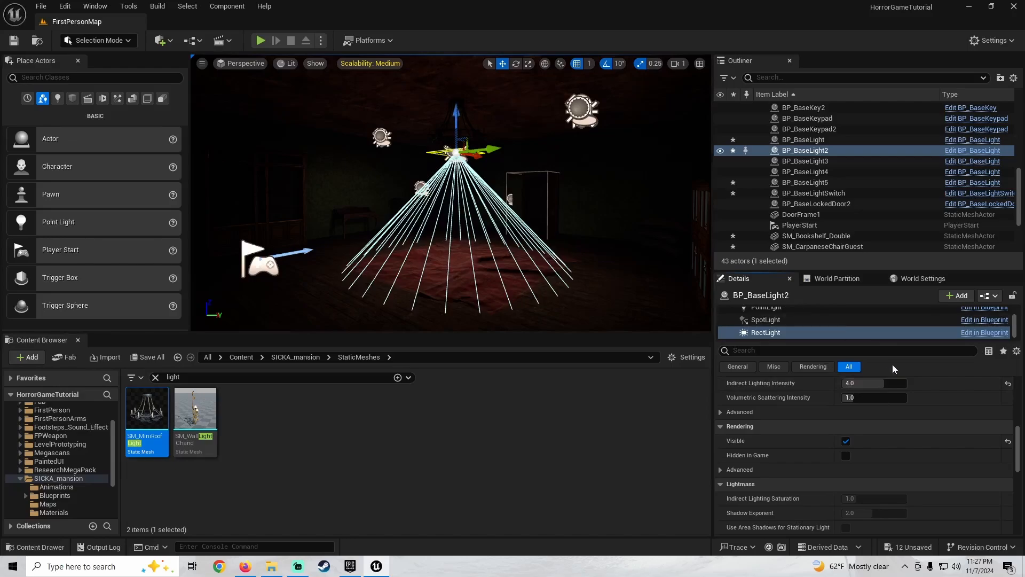
left_click(873, 382)
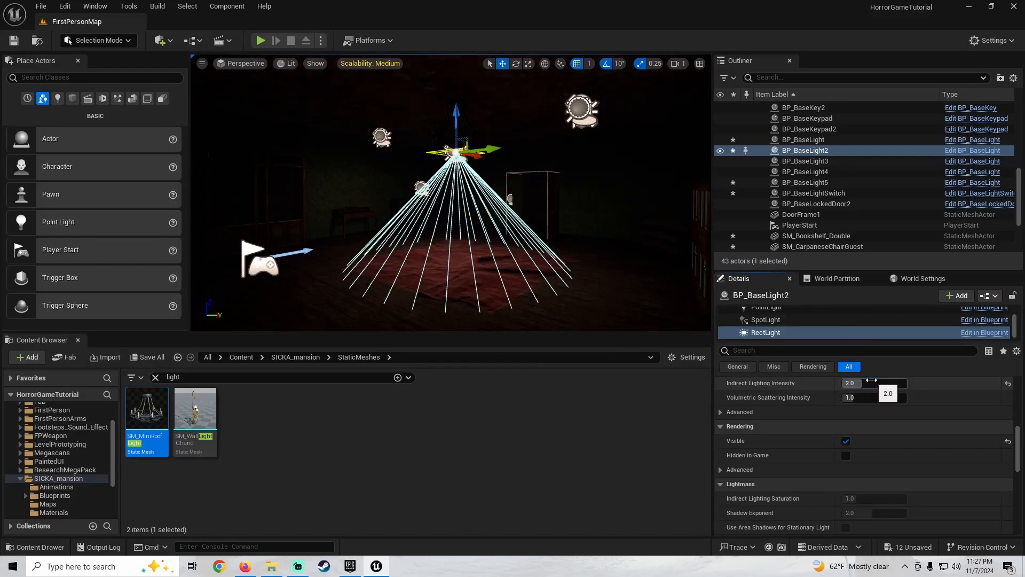
key("s")
right_click_drag(456, 259, 374, 256)
key("w")
key("g")
Save all unsaved actors of the map, keeping every listed light and furniture asset selected
left_click(148, 356)
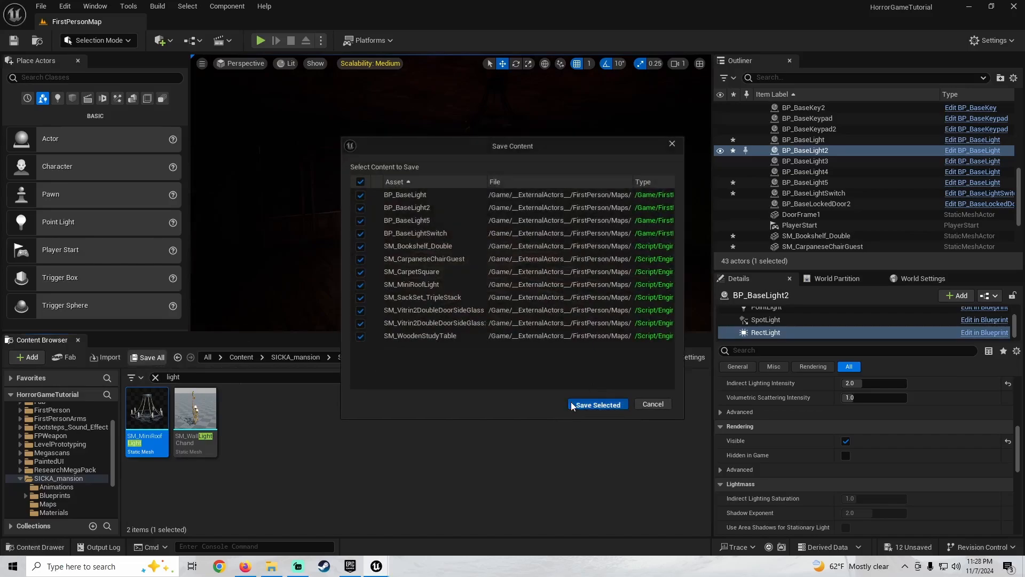
left_click(597, 405)
right_click_drag(457, 282, 463, 271)
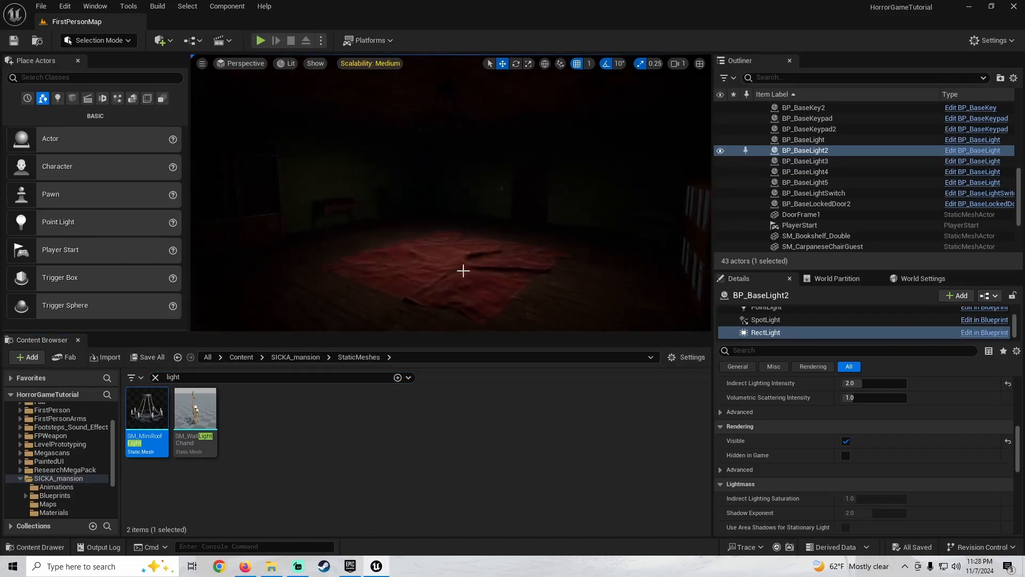
Play the level in a full-screen viewport to examine the room's lighting from the player's view
key("F11")
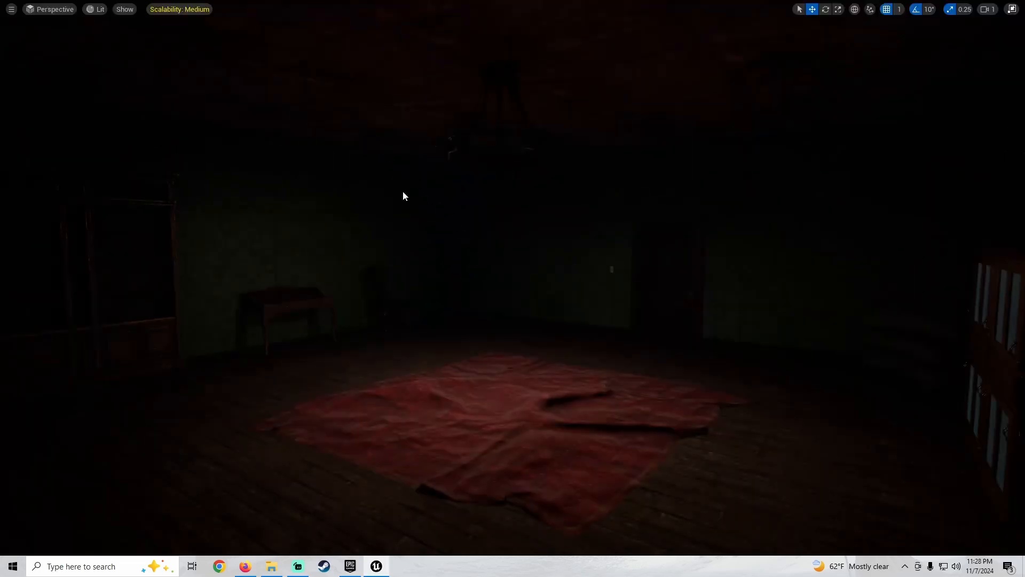
key("alt+p")
left_click(529, 286)
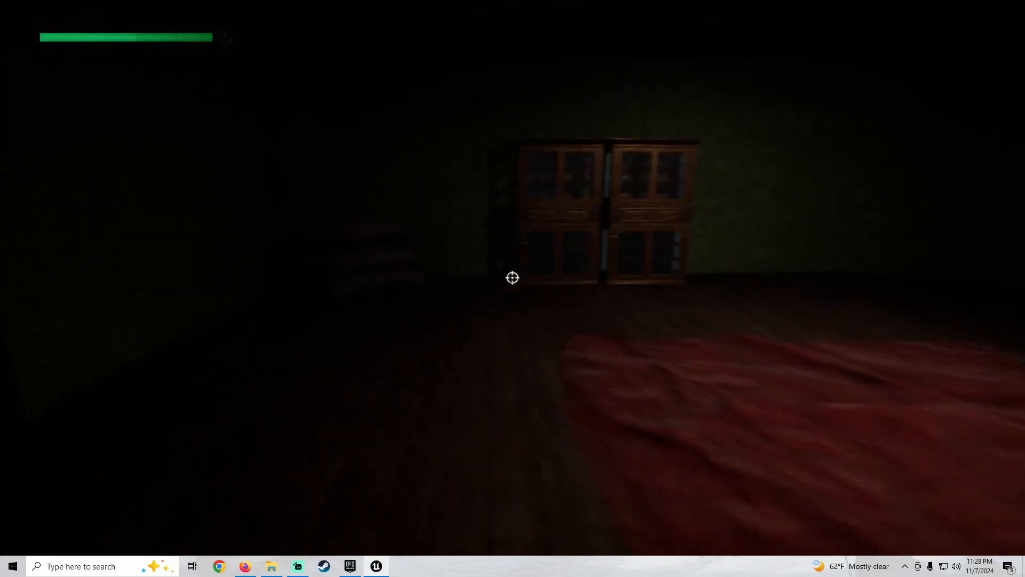
Open the room's door in play, look around the adjoining hallway, and return to check the lighting around the red carpet
key("w")
key("e")
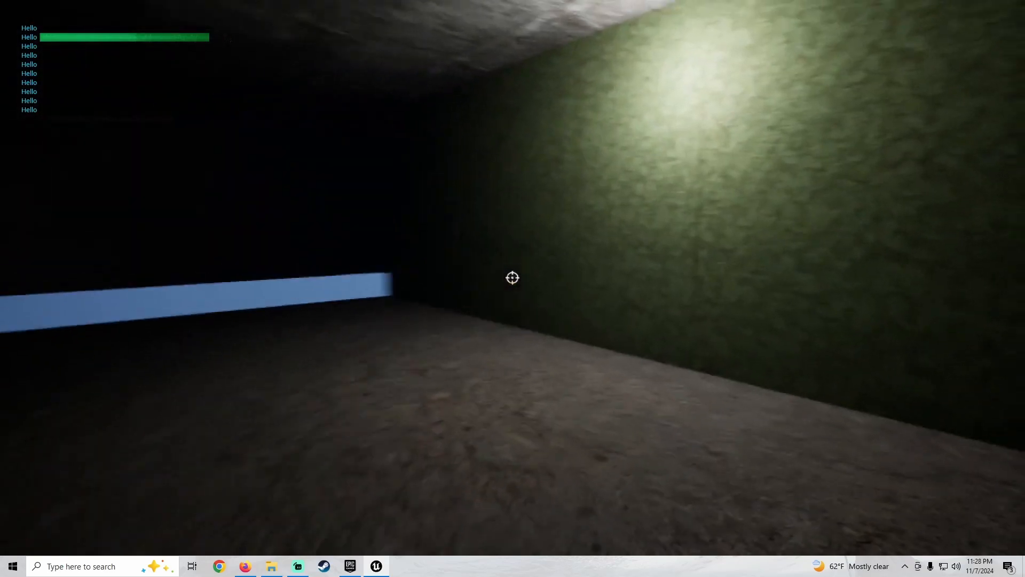
key("w")
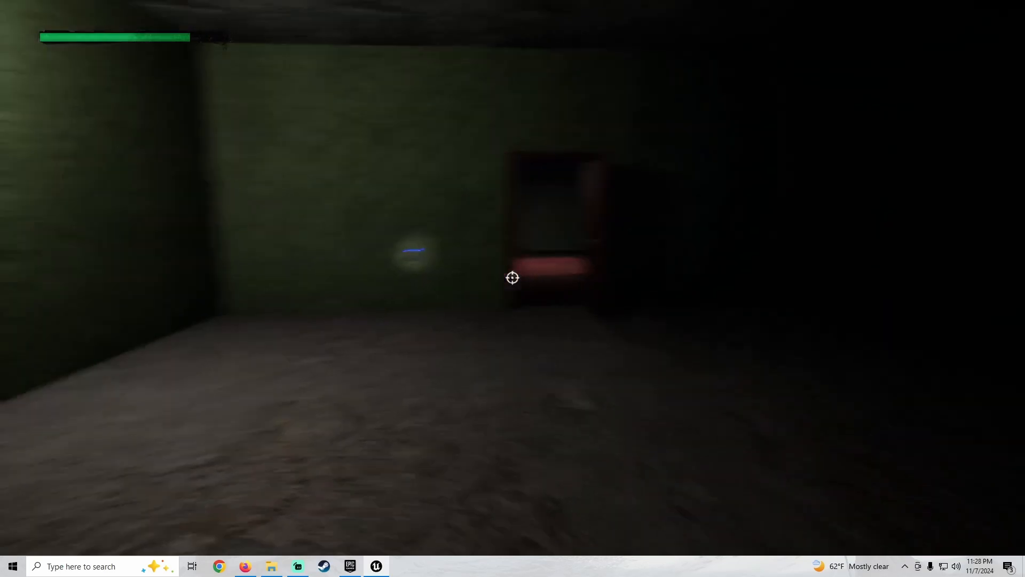
key("w")
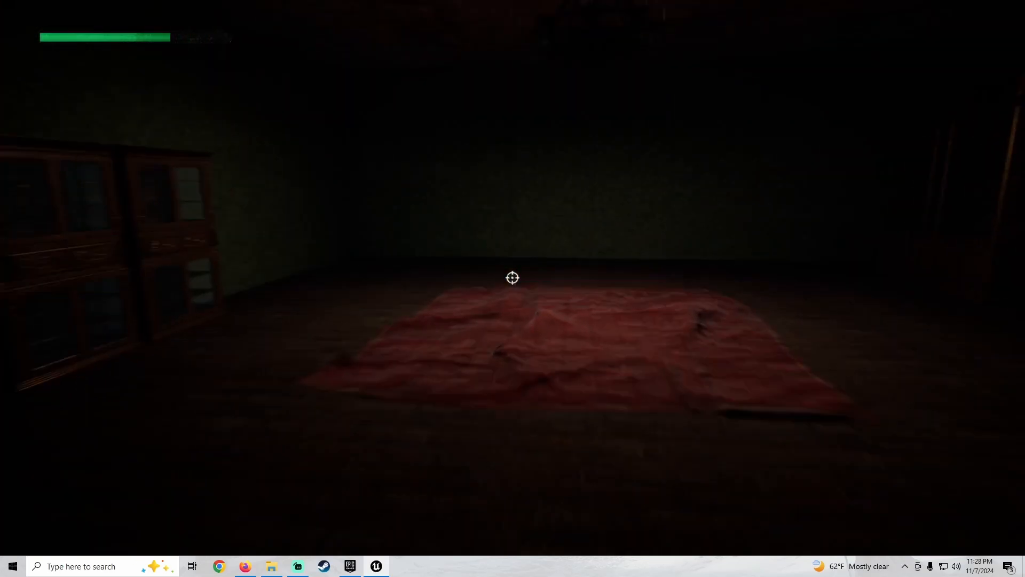
key("w")
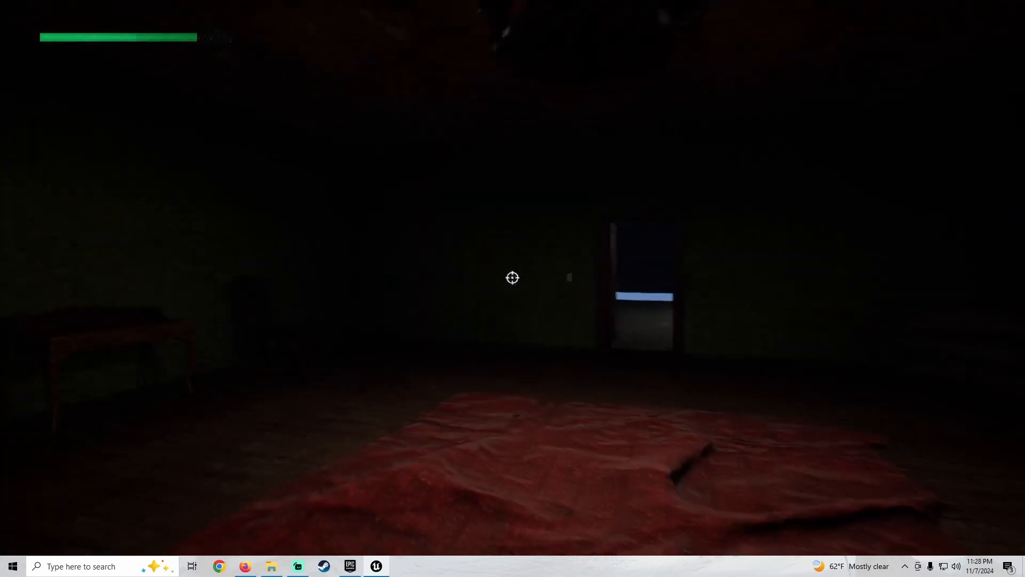
Walk out through the doorway in play and examine the dark hallway's ceiling and the openings around its far wall
key("w")
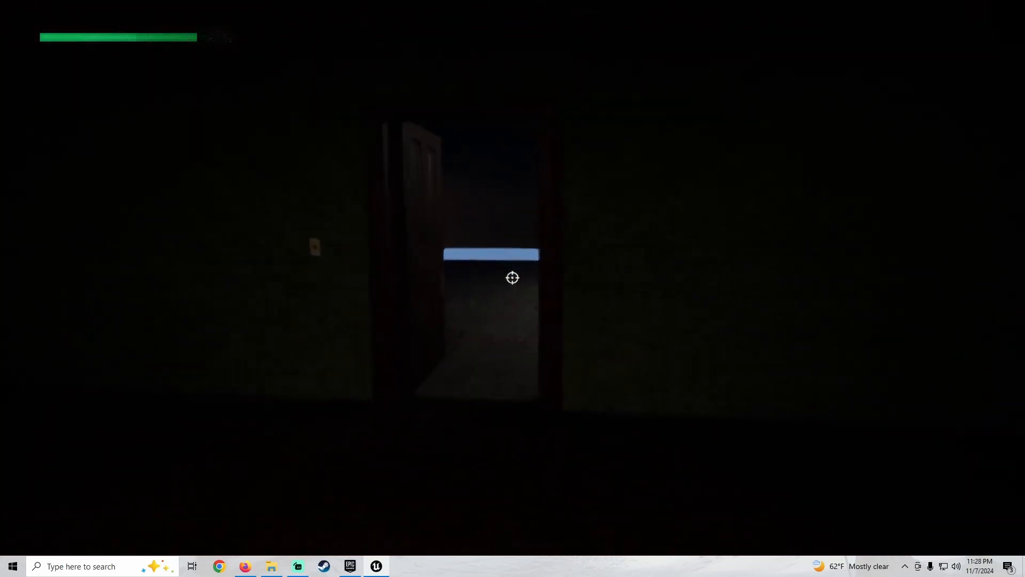
key("w")
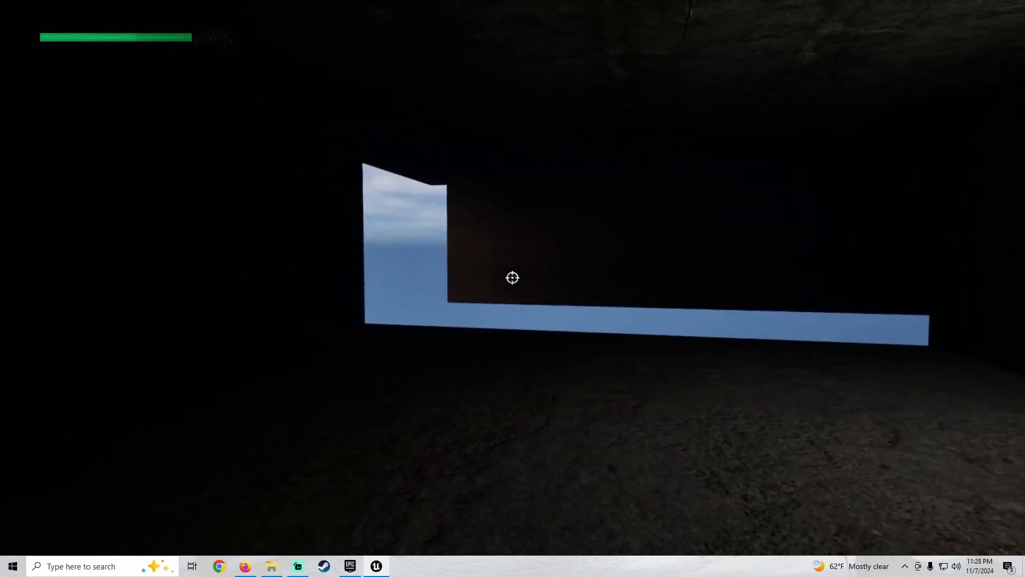
key("w")
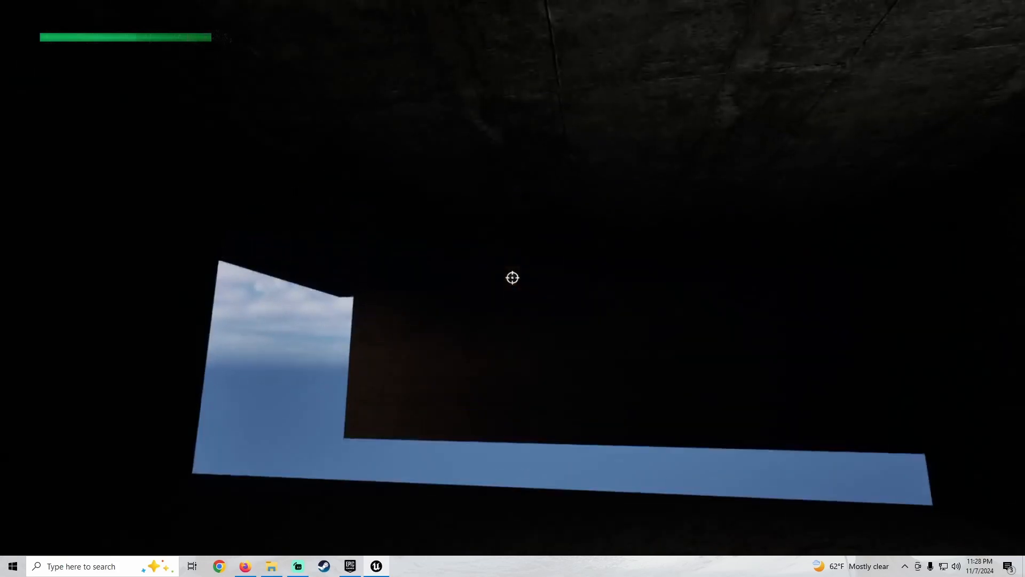
key("w")
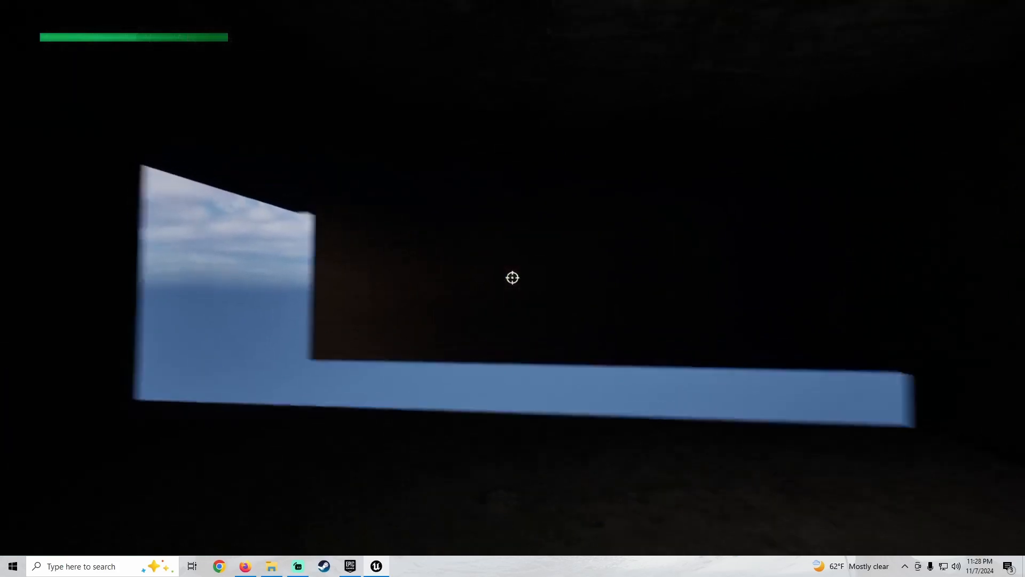
key("w")
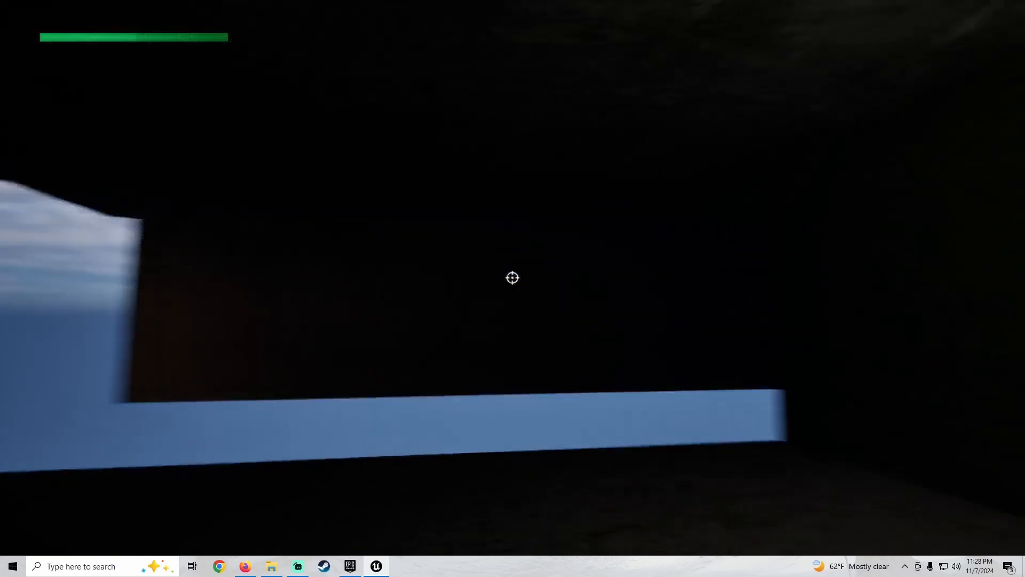
Go back into the furnished room in play and inspect how the dim light falls on the carpet, furniture and chandelier
key("w")
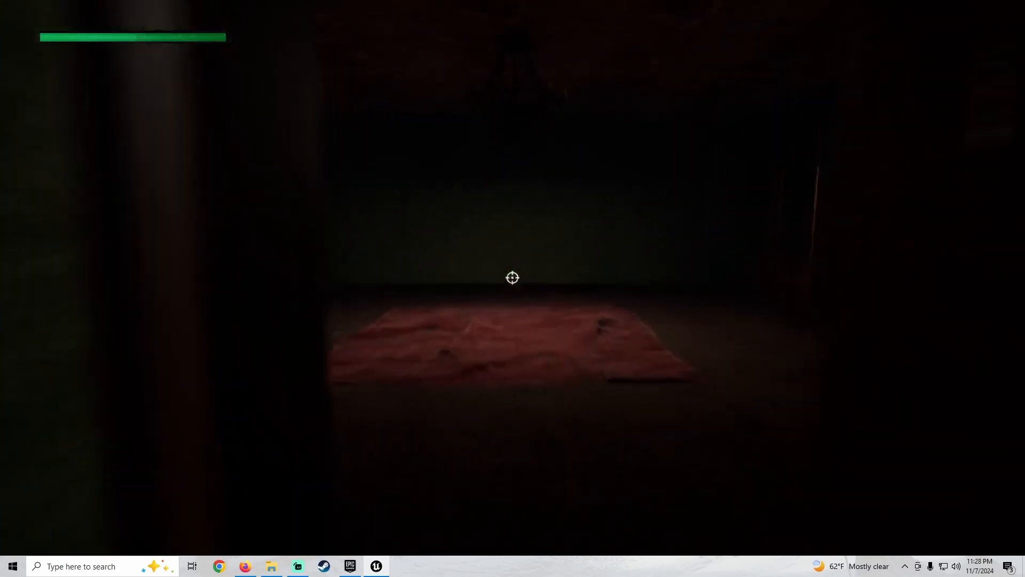
key("shift+w")
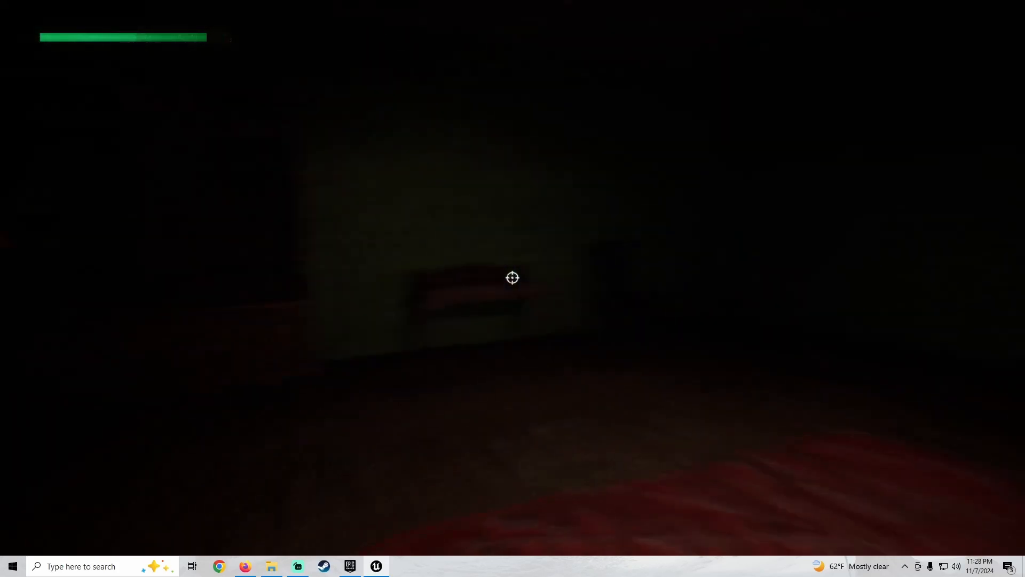
key("shift+s")
key("w")
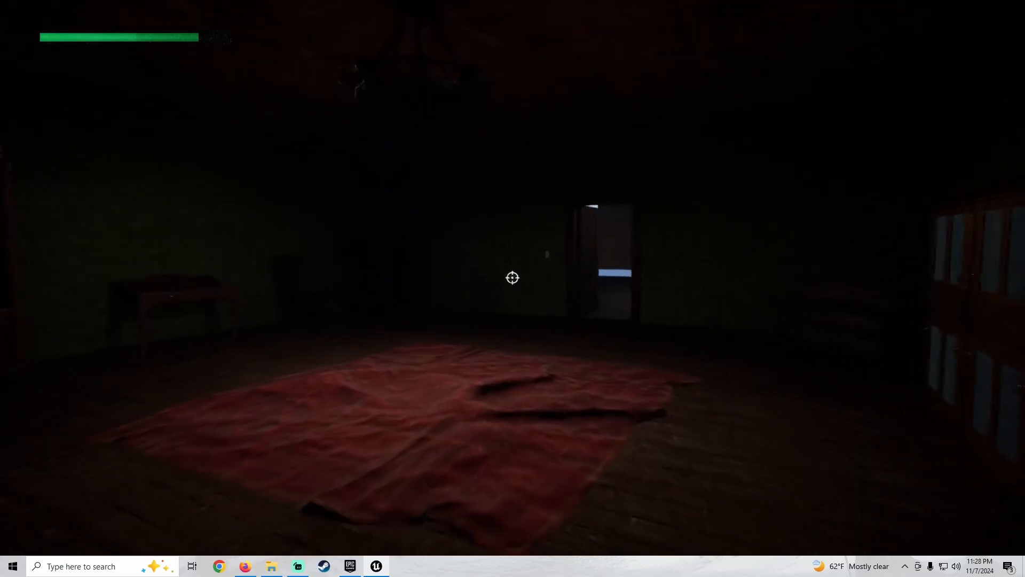